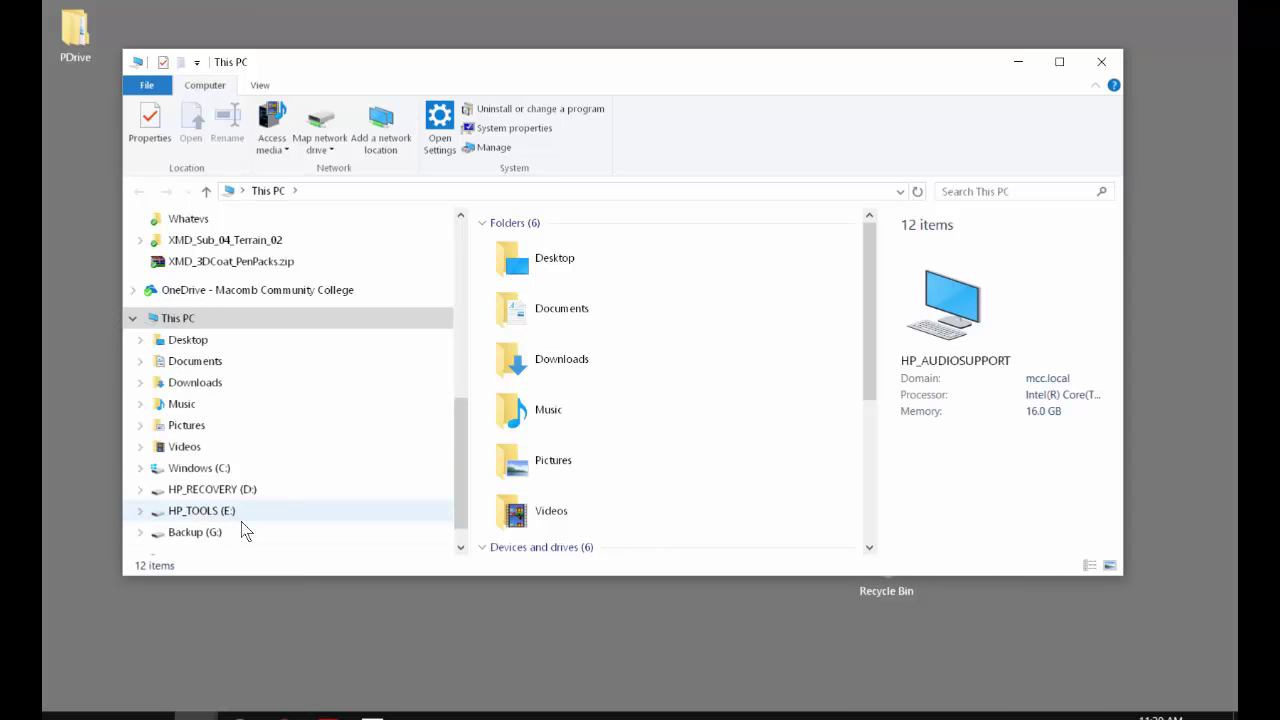
View the contents of the Backup (G:) drive and close the file window.
{"action": "scroll", "coordinate": [330, 478], "scroll_direction": "down", "scroll_amount": 1}
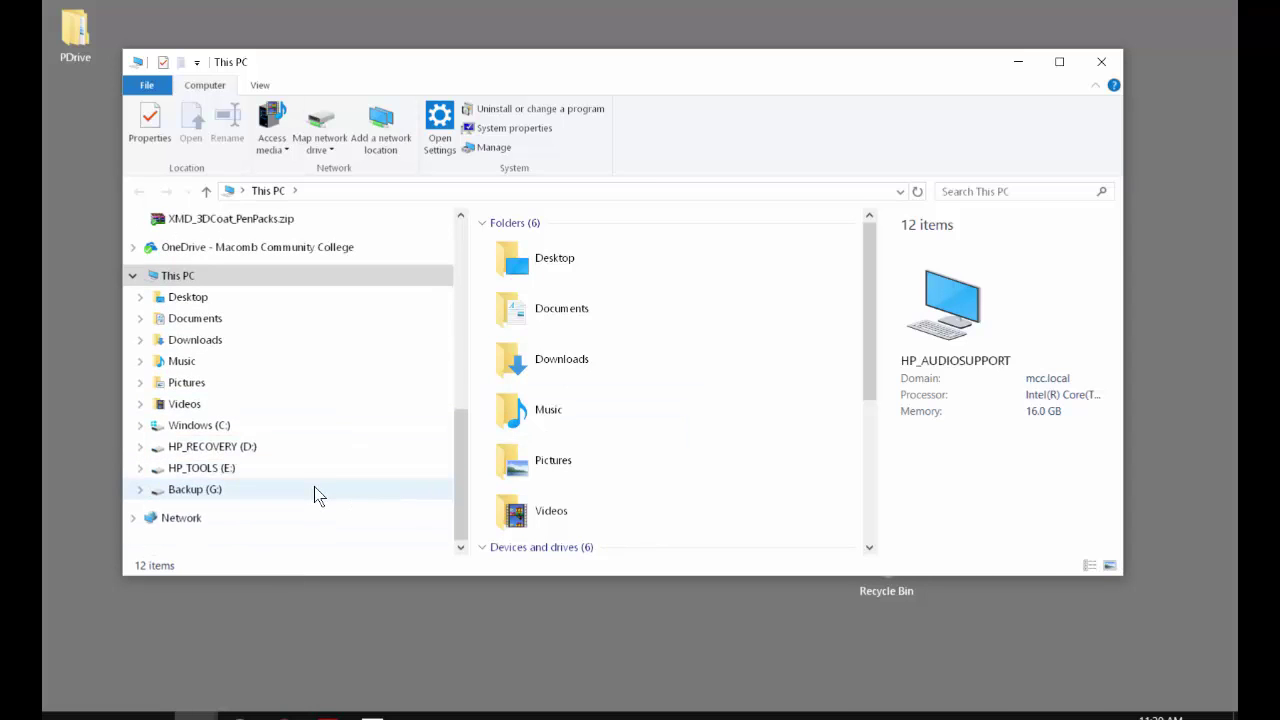
{"action": "left_click", "coordinate": [314, 488]}
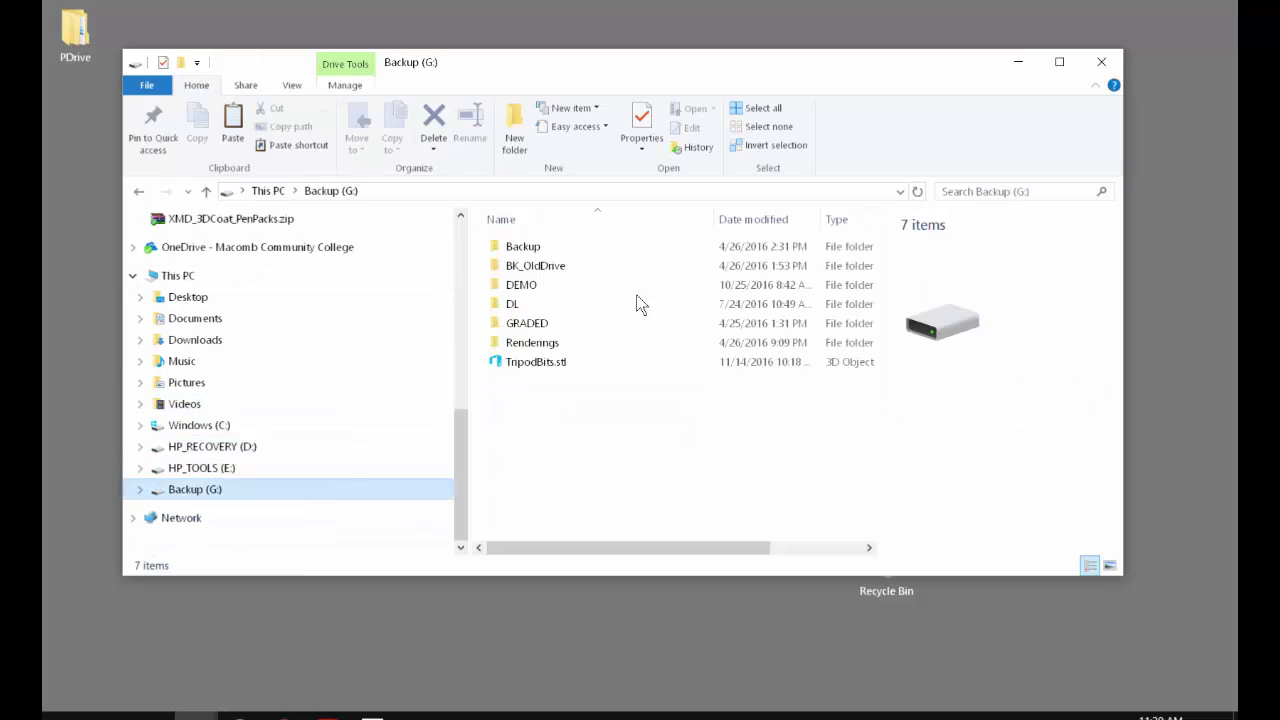
{"action": "left_click", "coordinate": [1097, 64]}
Open the PDrive folder on the desktop.
{"action": "double_click", "coordinate": [85, 31]}
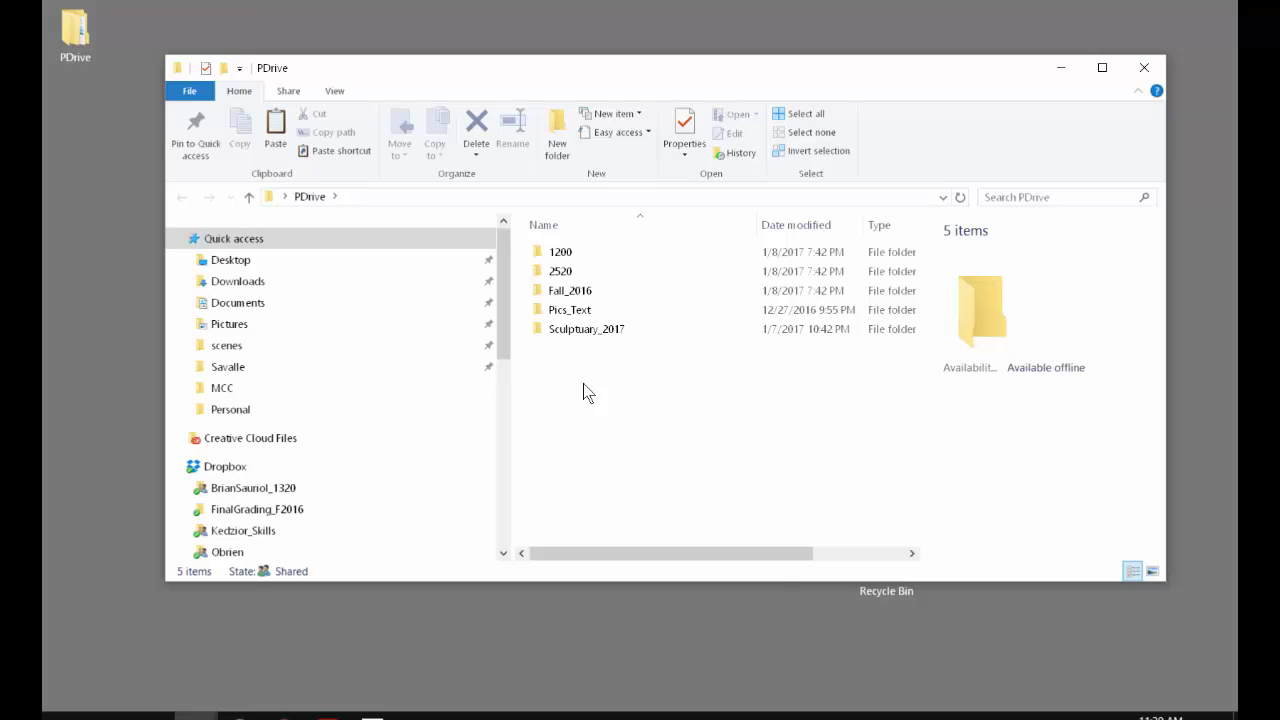
{"action": "right_click", "coordinate": [583, 383]}
{"action": "mouse_move", "coordinate": [722, 603]}
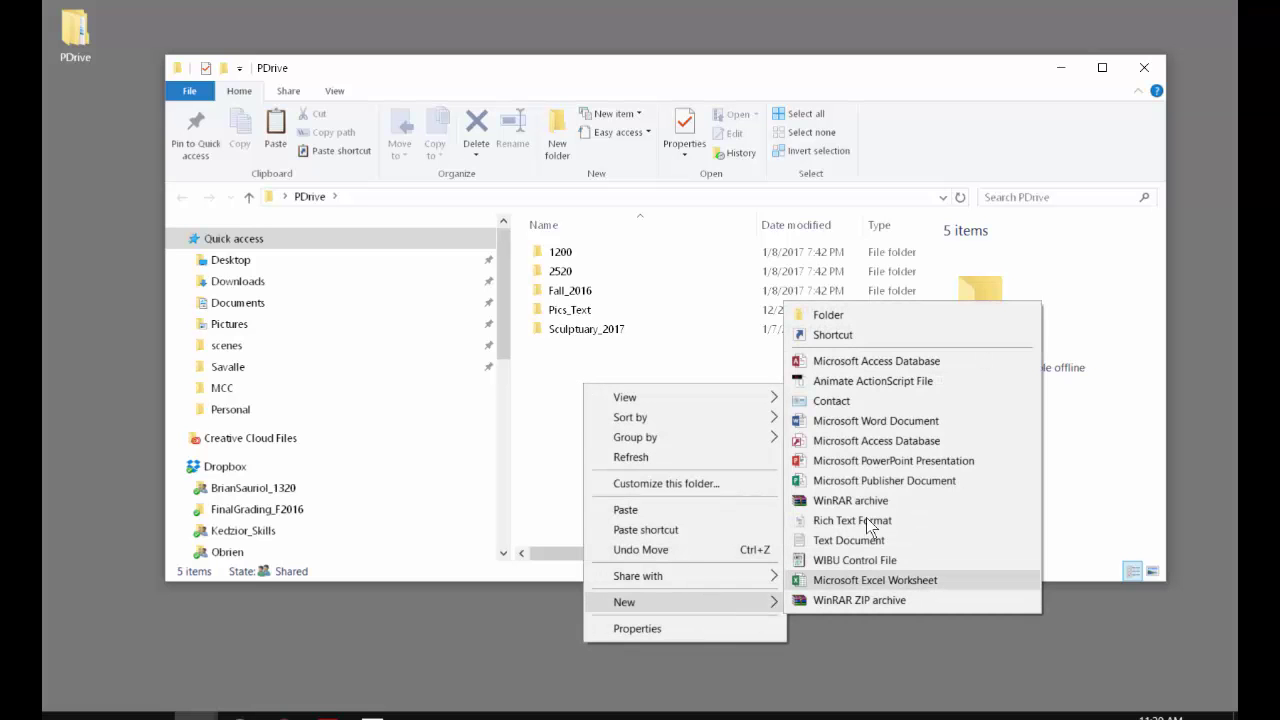
{"action": "left_click", "coordinate": [537, 369]}
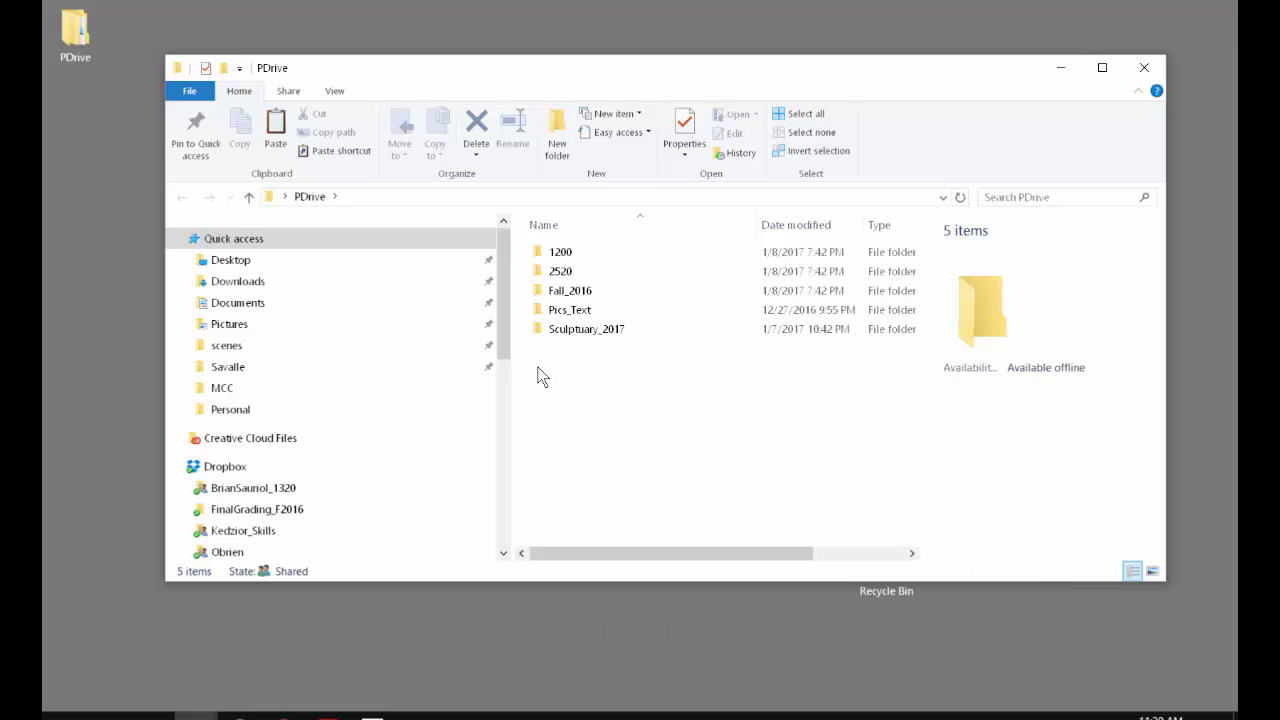
{"action": "right_click", "coordinate": [537, 367]}
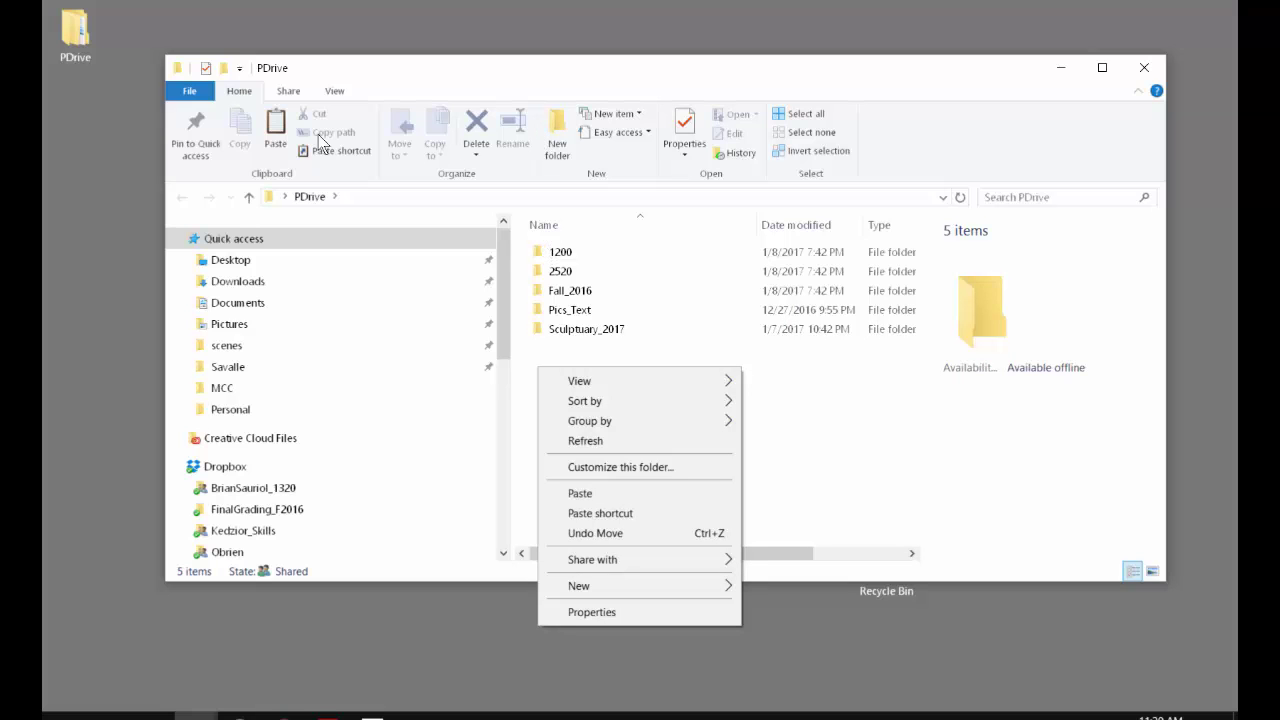
Create a folder in PDrive named with the owner's last name followed by _2200_W17.
{"action": "left_click", "coordinate": [558, 136]}
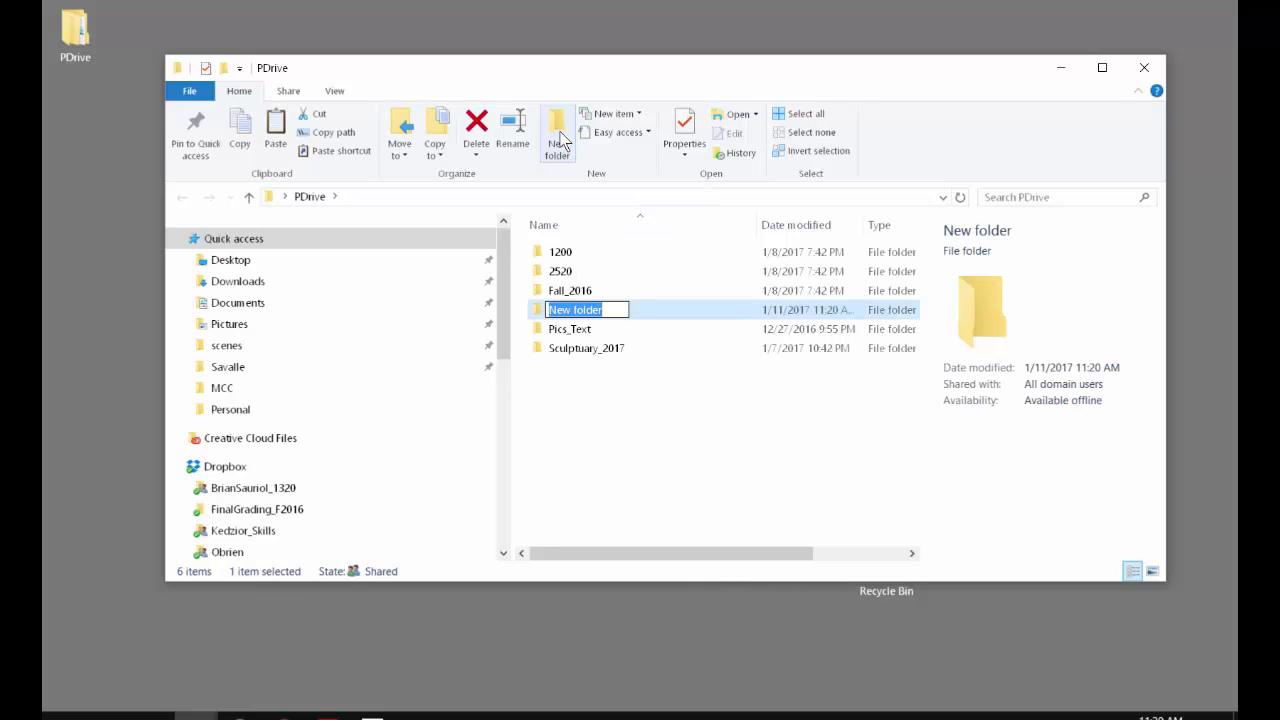
{"action": "type", "text": "Sarcona"}
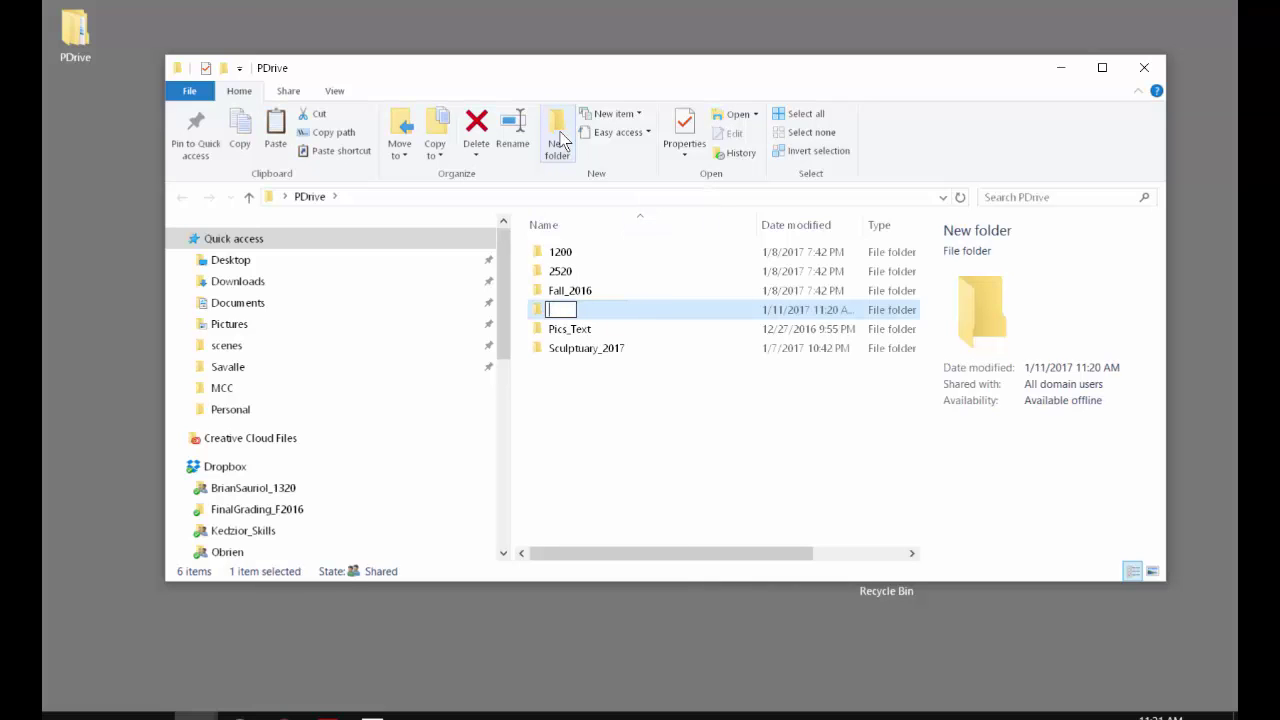
{"action": "type", "text": "_"}
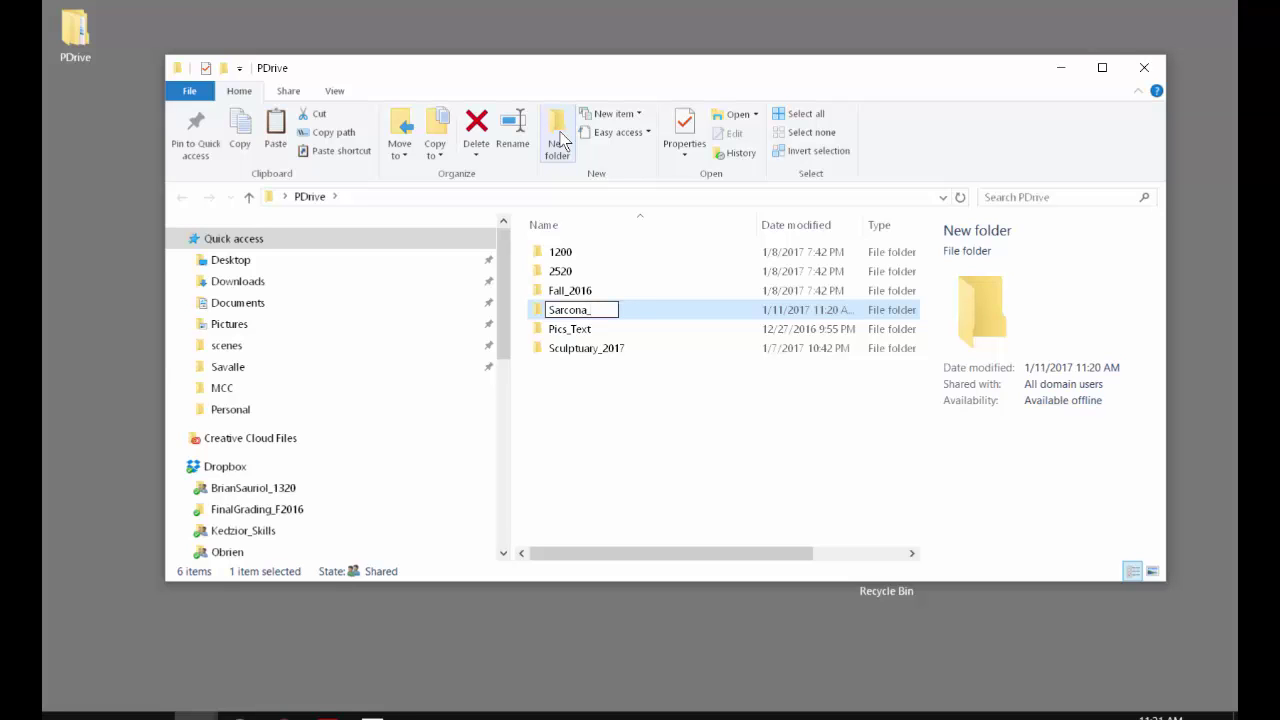
{"action": "type", "text": "2200_W17"}
{"action": "key", "text": "Return"}
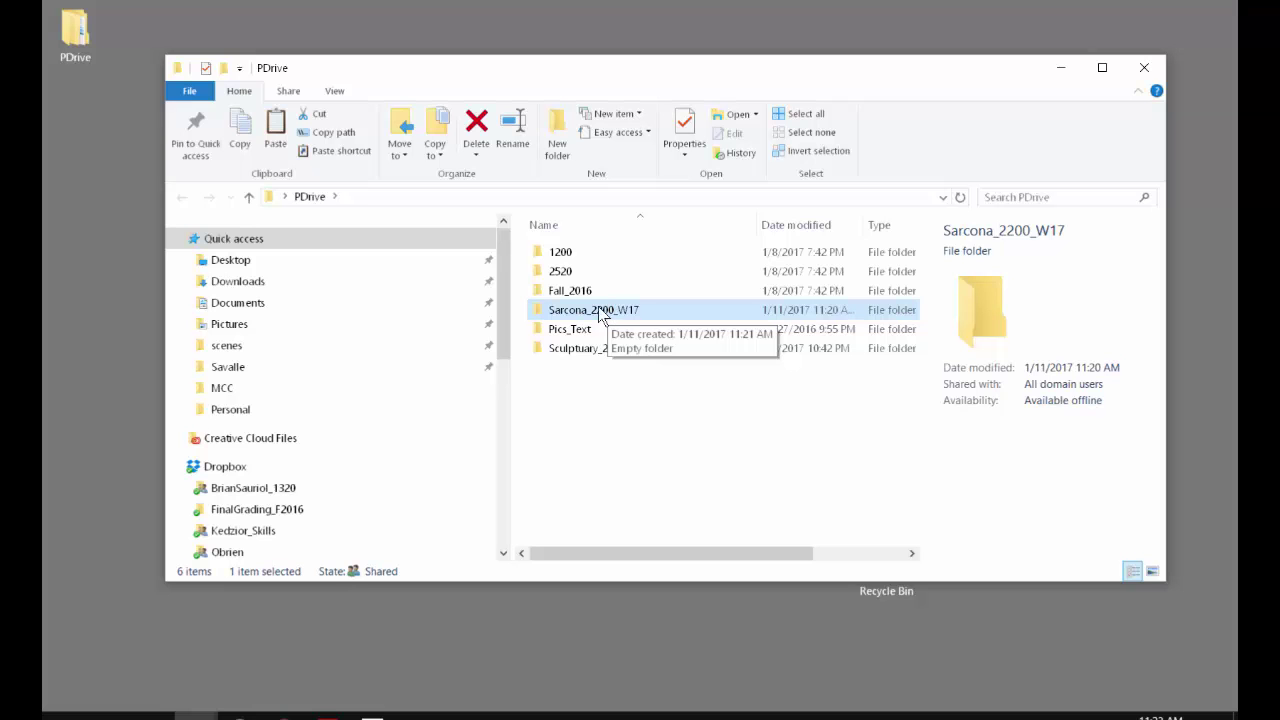
Inside the 2200_W17 course folder, create a project folder named with the owner's last name followed by _PageTransition.
{"action": "scroll", "coordinate": [343, 470], "scroll_direction": "down", "scroll_amount": 4}
{"action": "scroll", "coordinate": [370, 460], "scroll_direction": "down", "scroll_amount": 3}
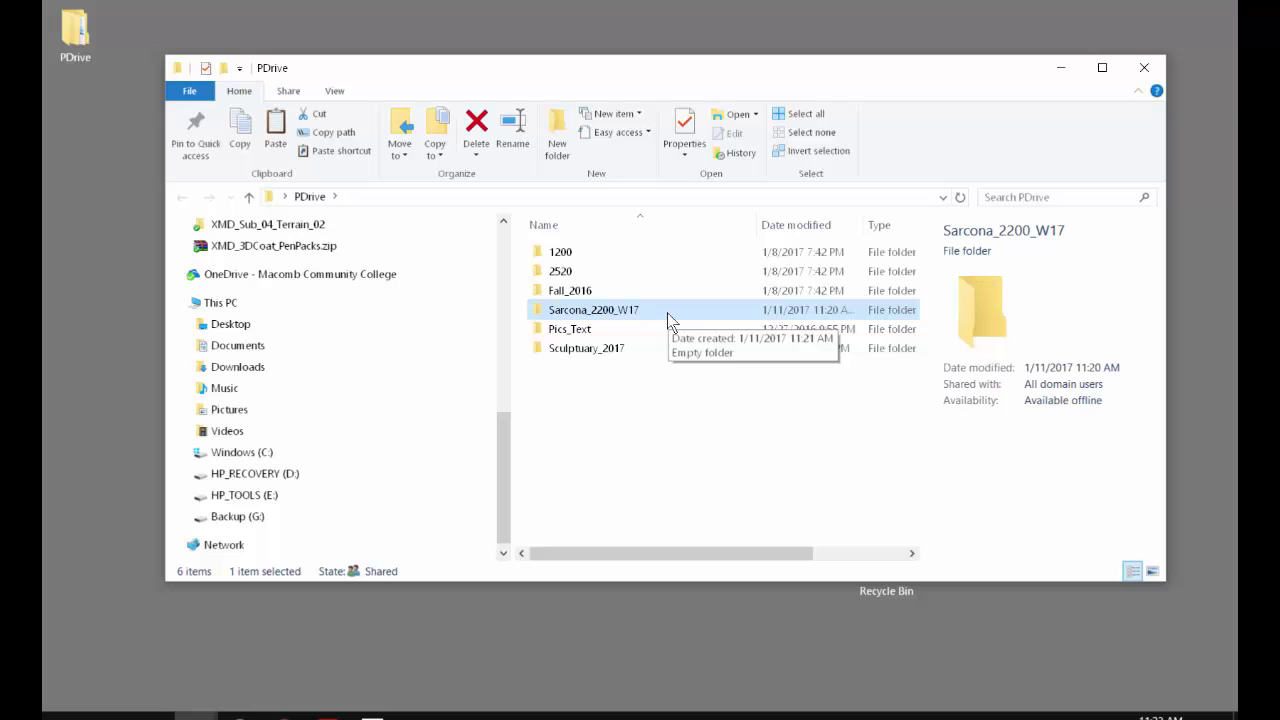
{"action": "double_click", "coordinate": [601, 320]}
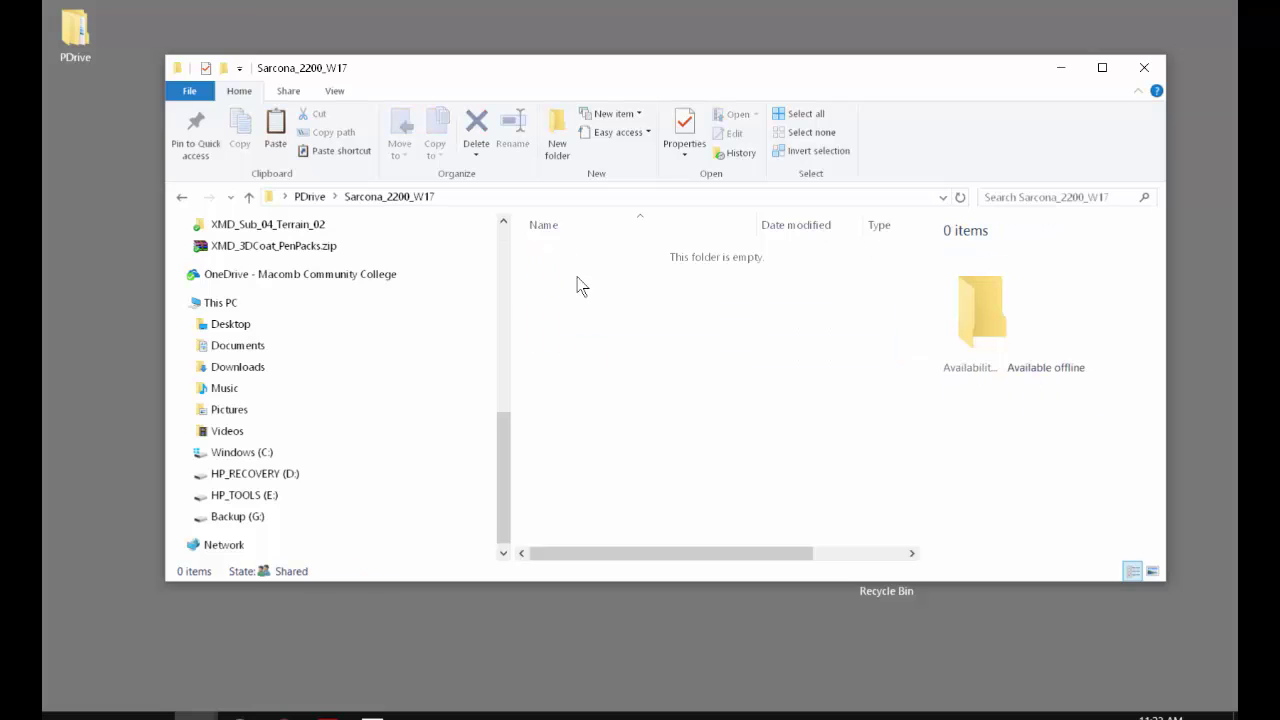
{"action": "left_click", "coordinate": [548, 140]}
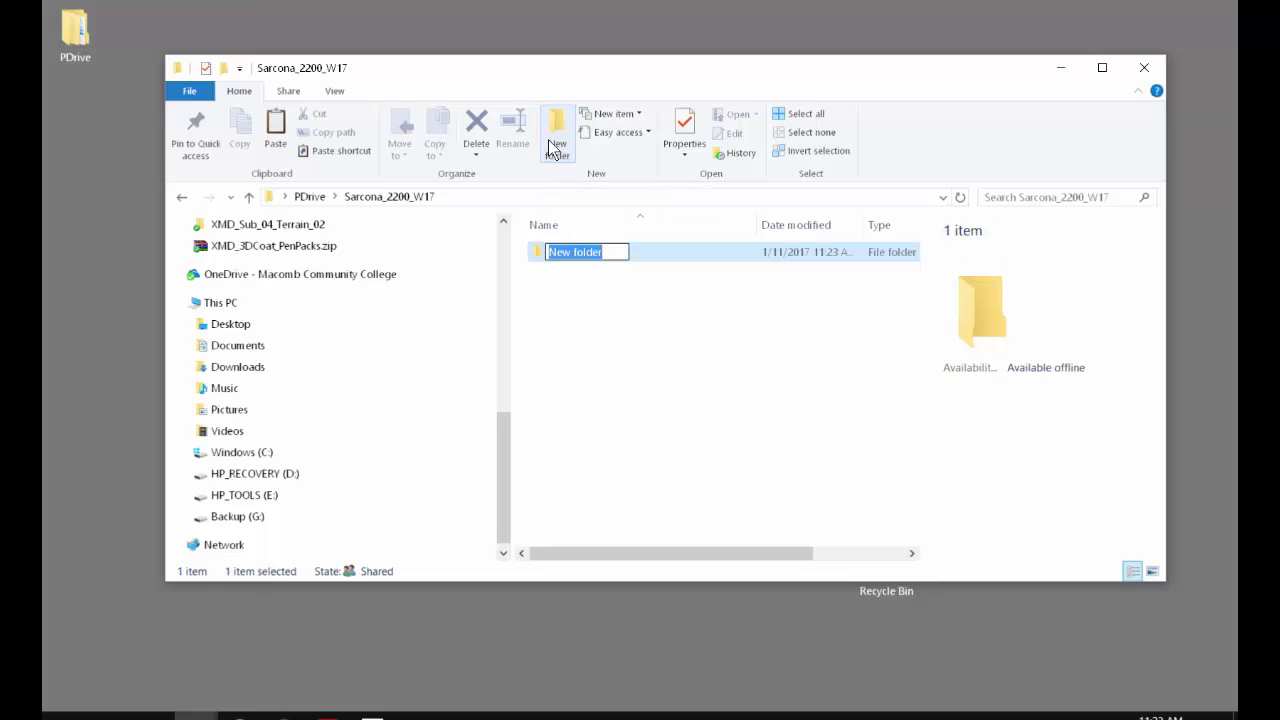
{"action": "type", "text": "Sarc"}
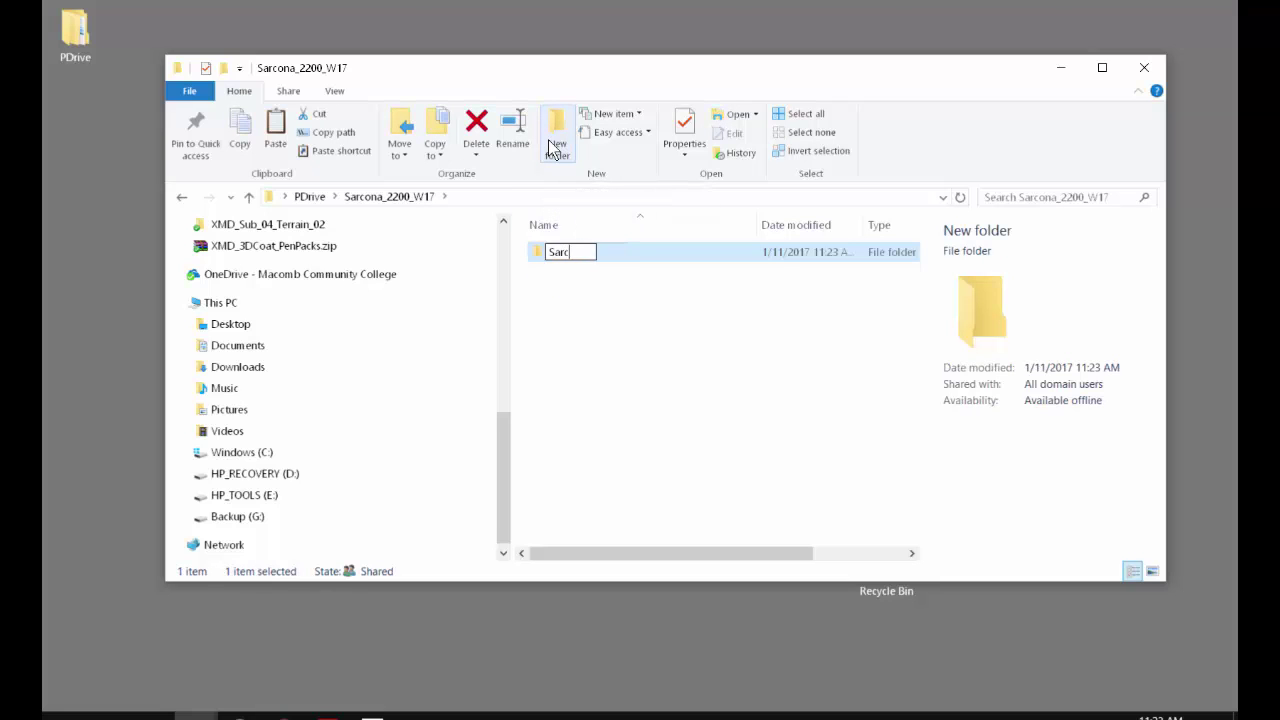
{"action": "type", "text": "ona_Page"}
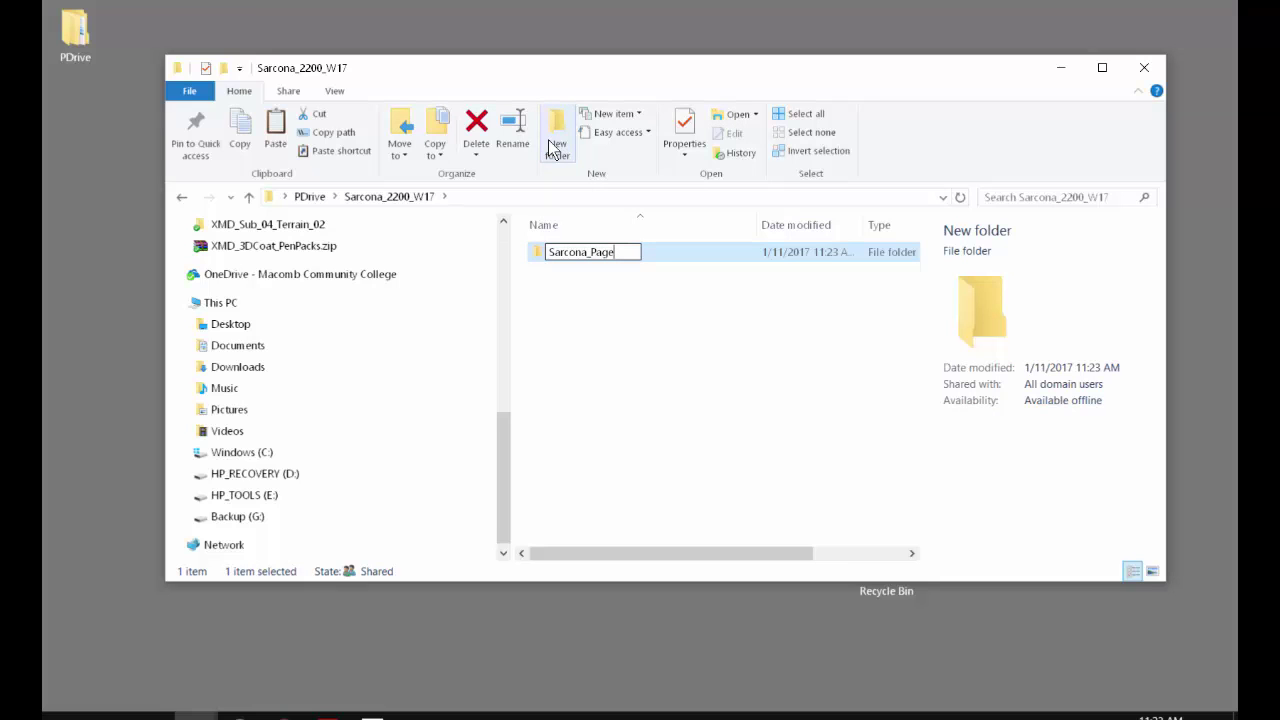
{"action": "type", "text": "Transition"}
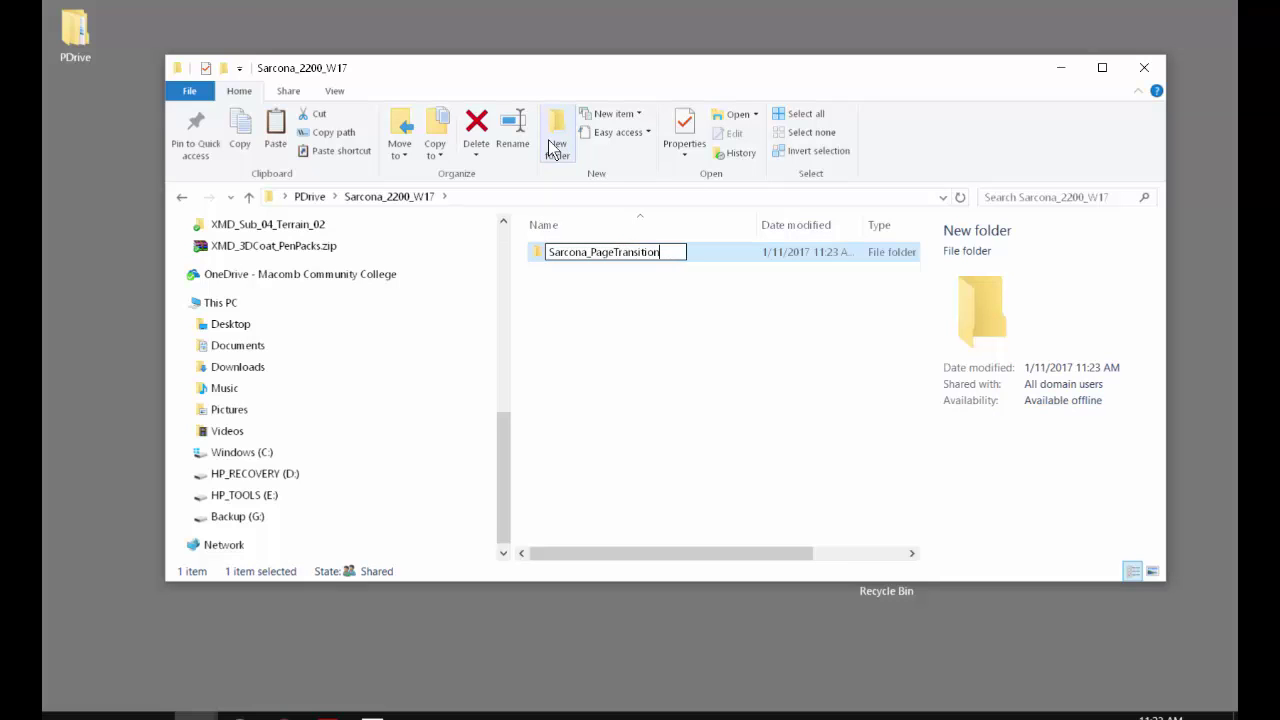
{"action": "key", "text": "Return"}
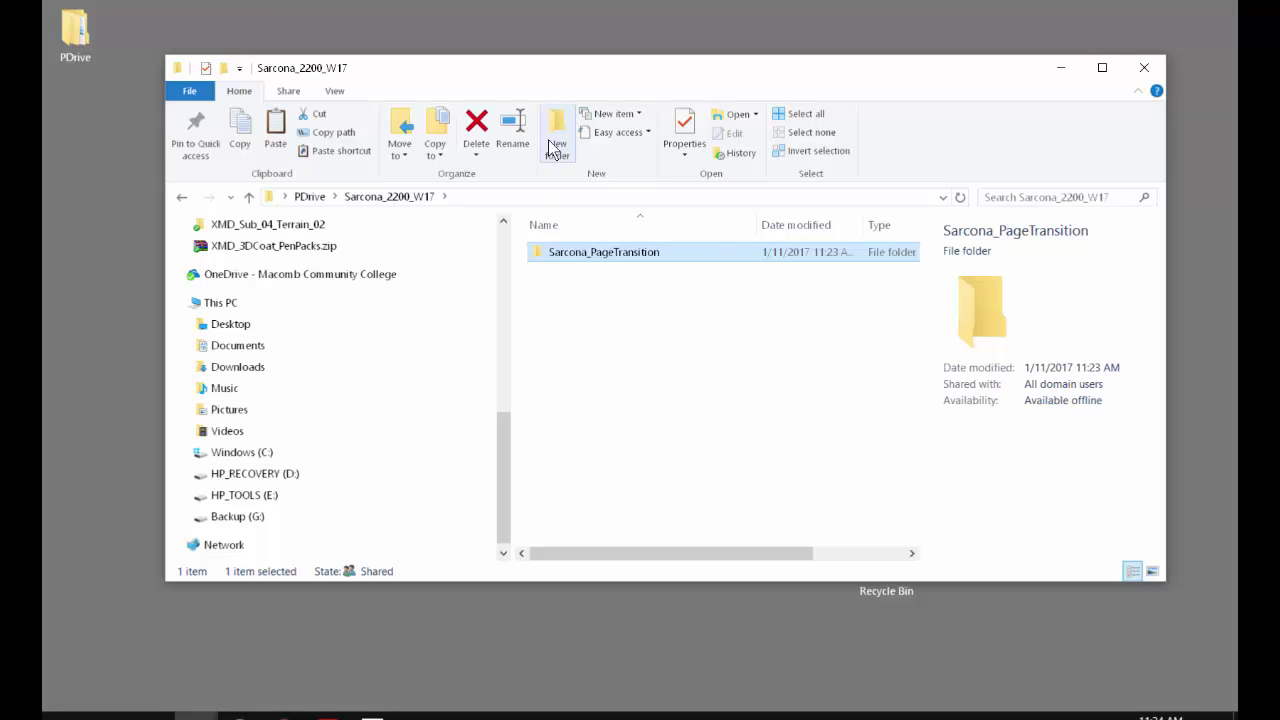
Open the PageTransition project folder and add a new folder with its default name.
{"action": "double_click", "coordinate": [625, 256]}
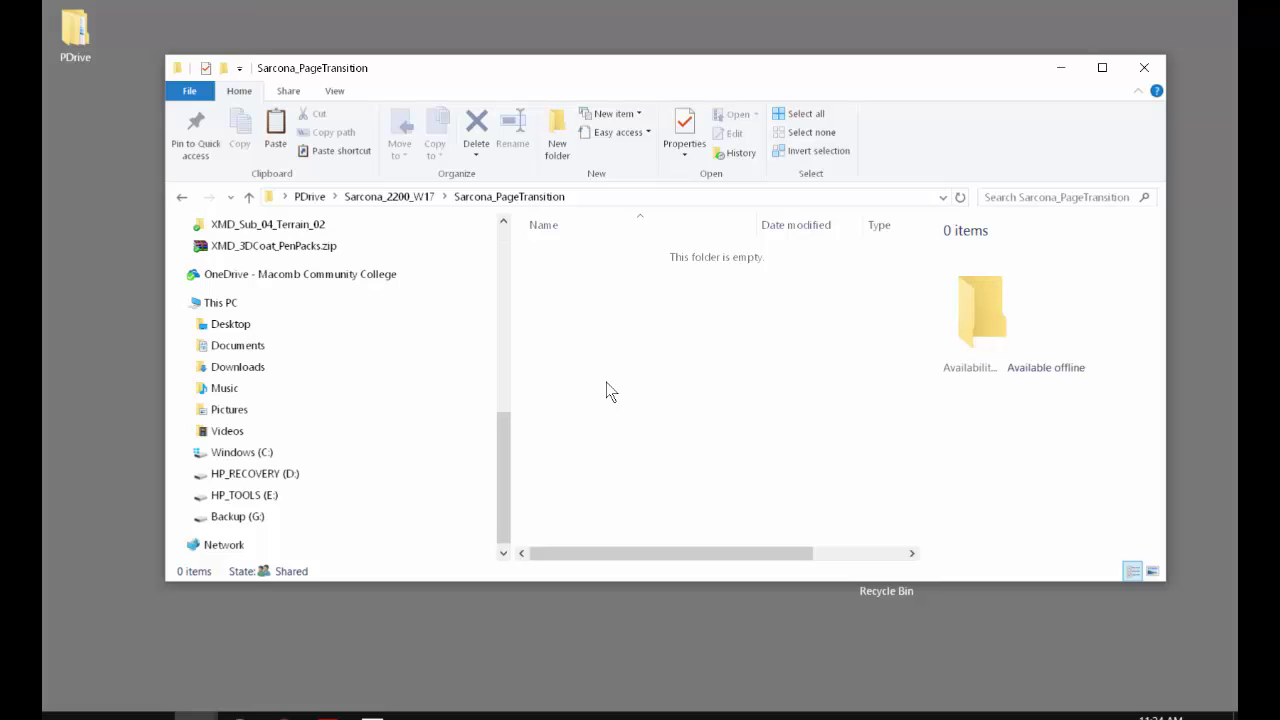
{"action": "left_click", "coordinate": [558, 146]}
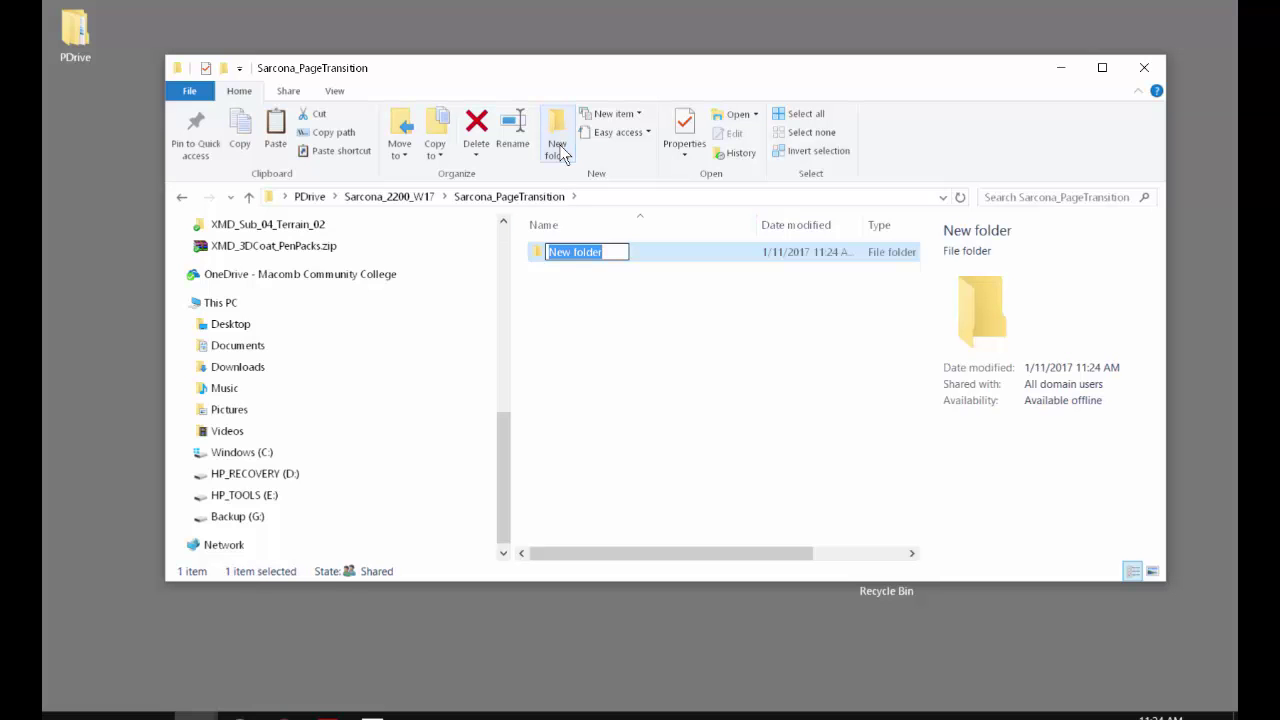
In a second file window, browse the Backup (G:) drive to Backup, MACA, Winter2017 and open the Printed folder.
{"action": "key", "text": "super+e"}
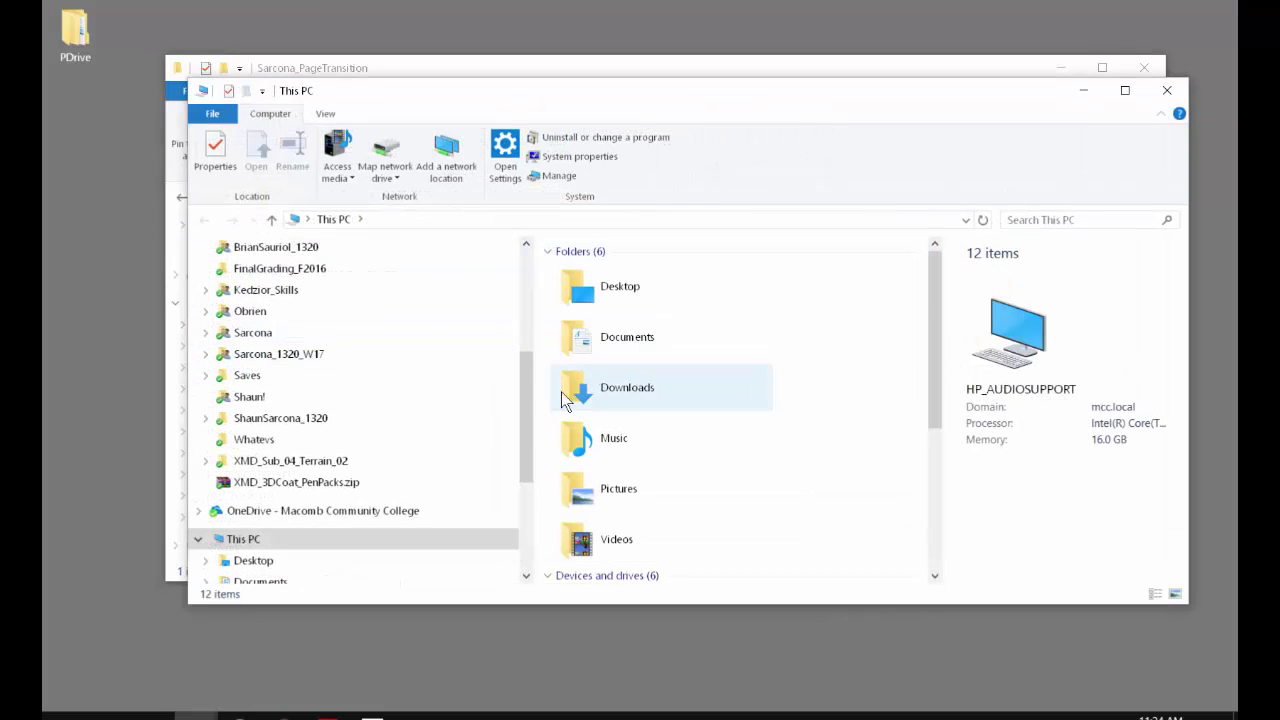
{"action": "scroll", "coordinate": [600, 500], "scroll_direction": "down", "scroll_amount": 2}
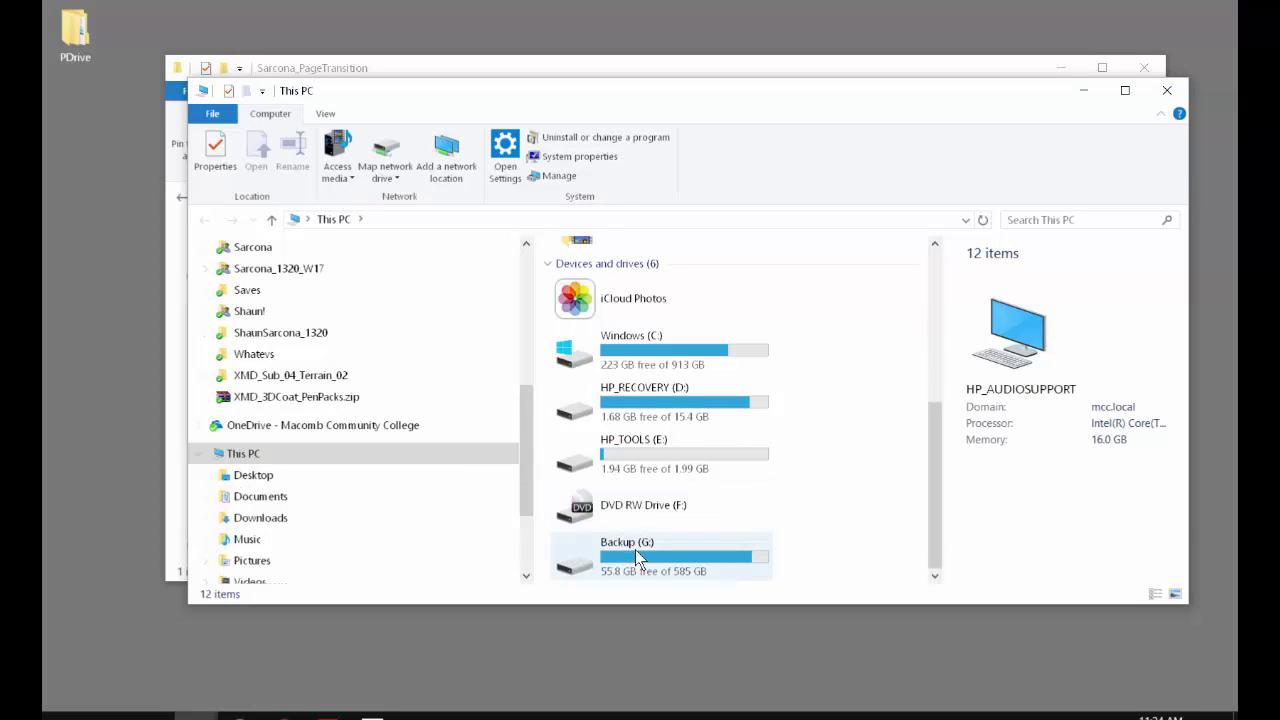
{"action": "double_click", "coordinate": [635, 552]}
{"action": "double_click", "coordinate": [600, 272]}
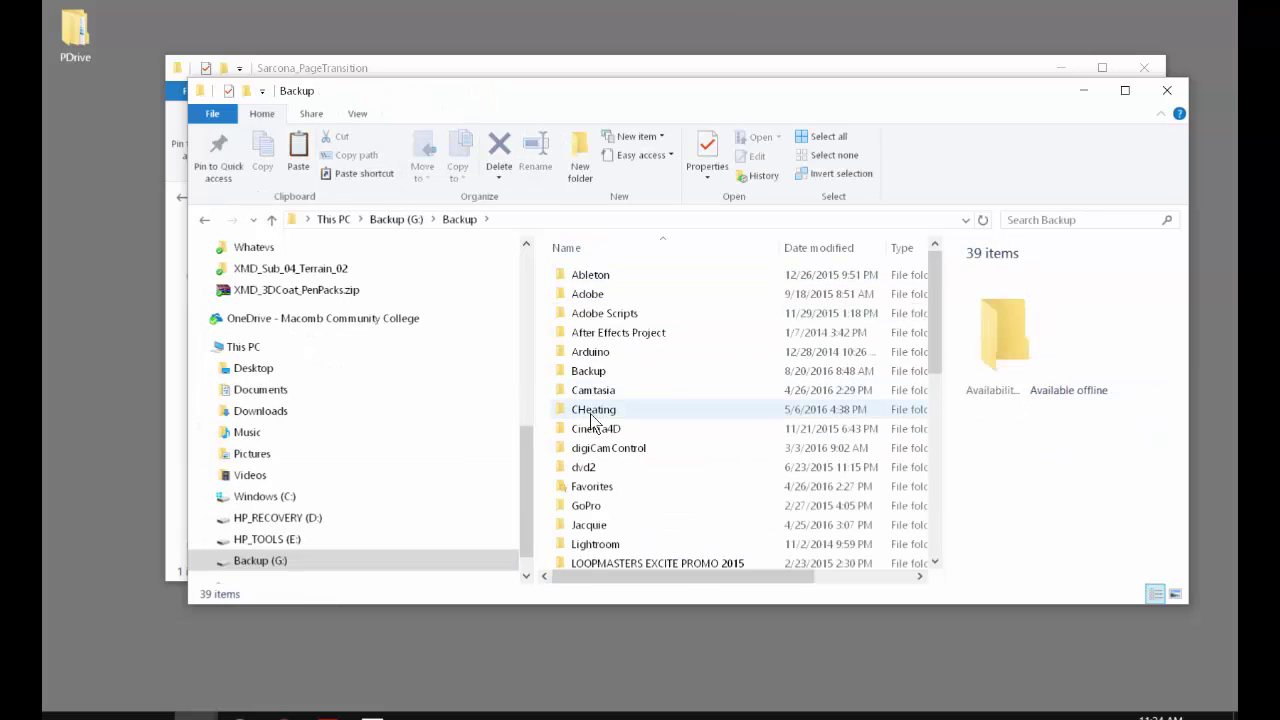
{"action": "double_click", "coordinate": [603, 483]}
{"action": "scroll", "coordinate": [610, 400], "scroll_direction": "down", "scroll_amount": 1}
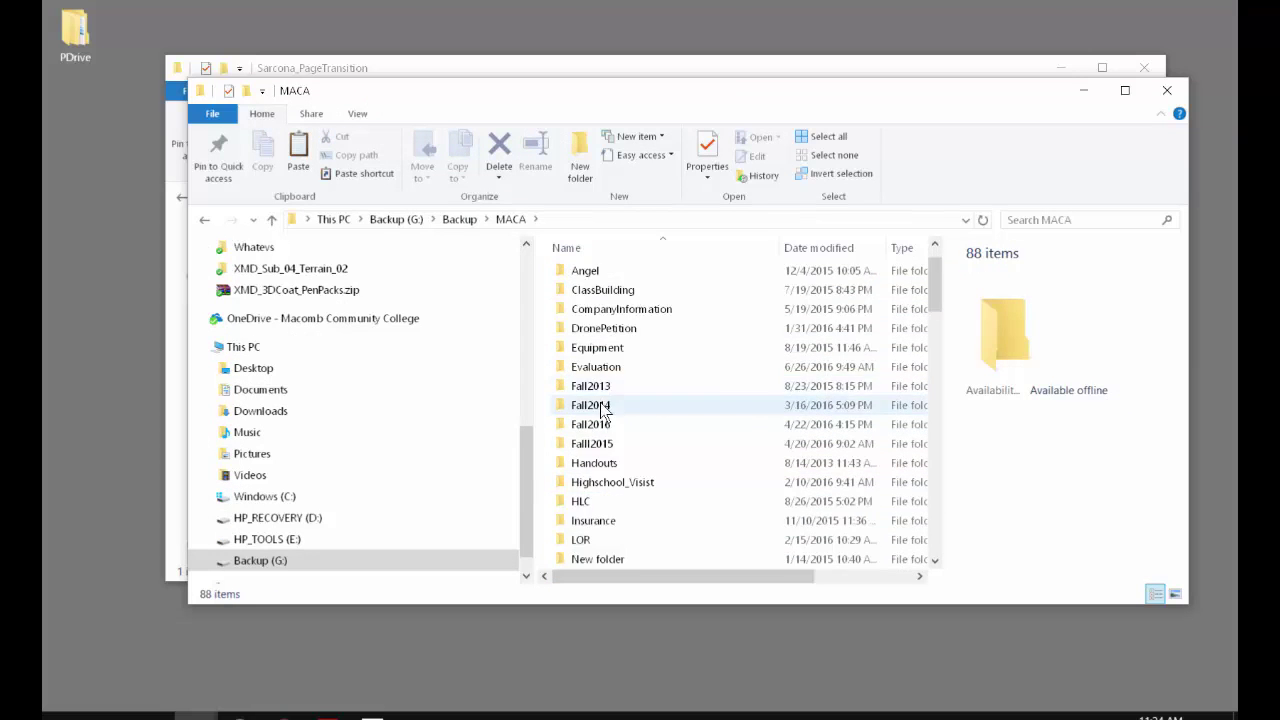
{"action": "key", "text": "w"}
{"action": "double_click", "coordinate": [604, 366]}
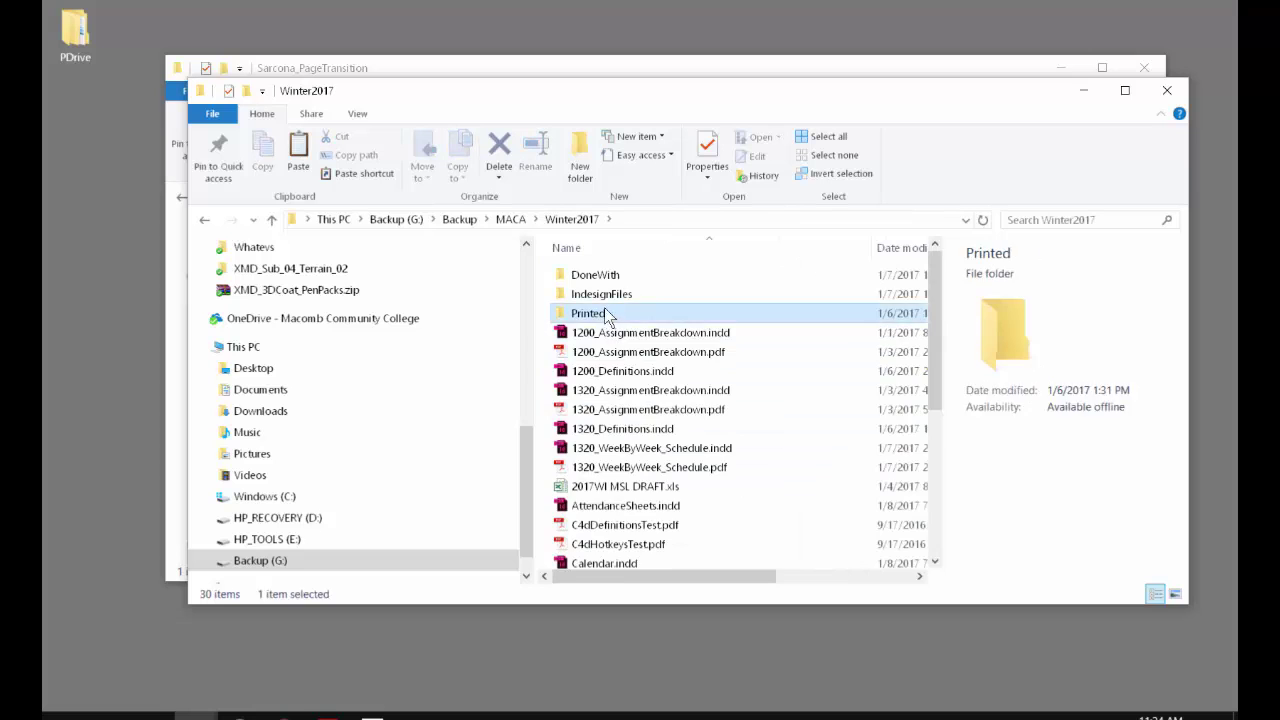
{"action": "double_click", "coordinate": [607, 313]}
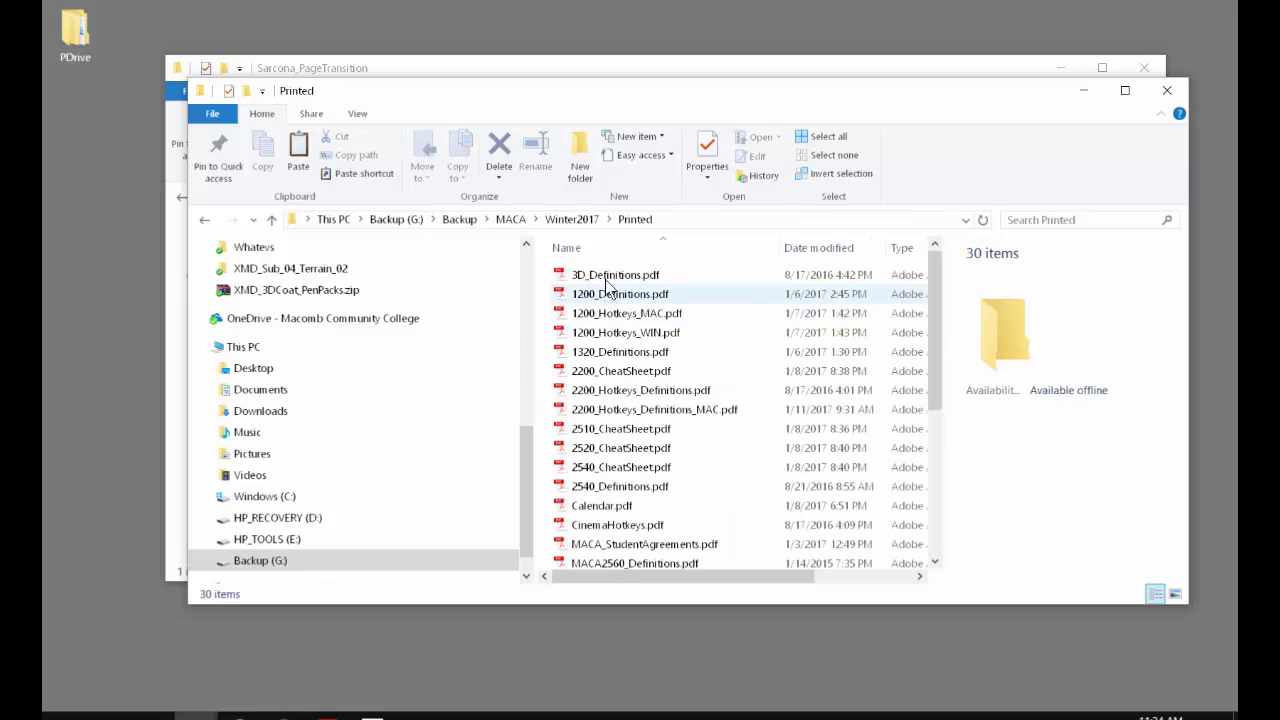
Open 2200_CheatSheet.pdf, zoom it to 200%, and place it side by side with the file window.
{"action": "left_click", "coordinate": [613, 378]}
{"action": "double_click", "coordinate": [613, 380]}
{"action": "scroll", "coordinate": [602, 368], "scroll_direction": "down", "scroll_amount": 1}
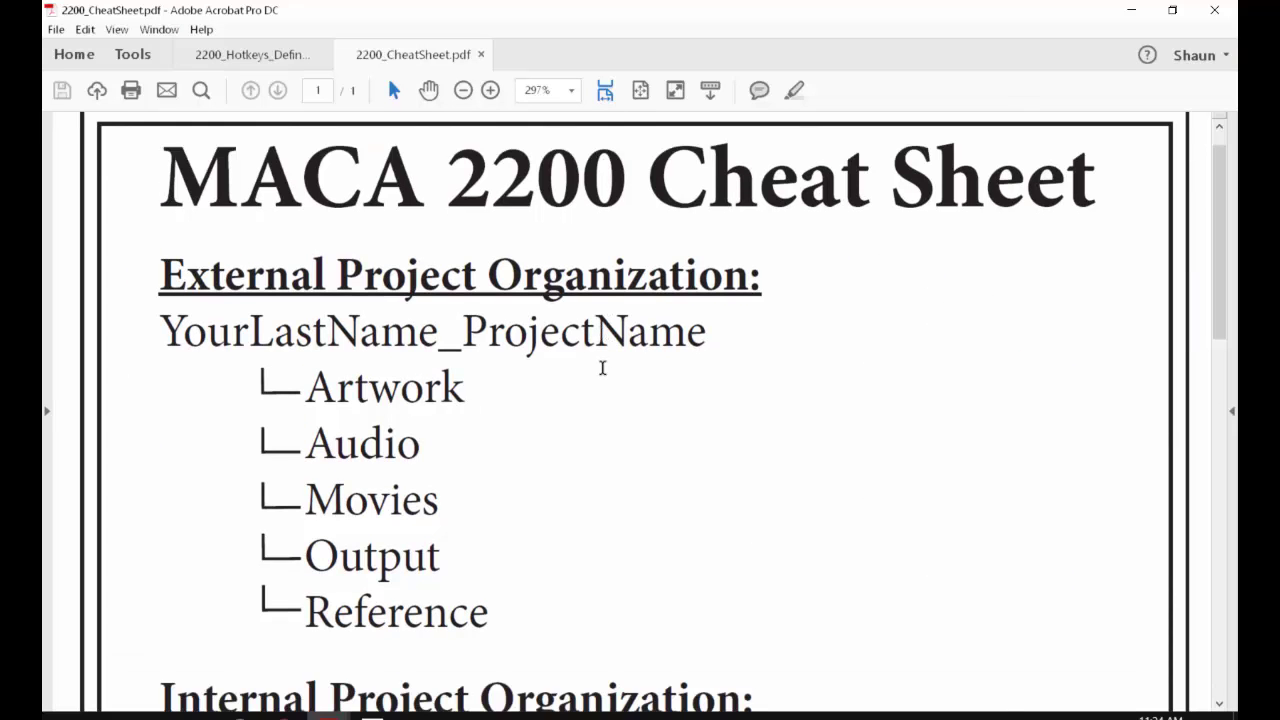
{"action": "scroll", "coordinate": [602, 368], "scroll_direction": "down", "scroll_amount": 1}
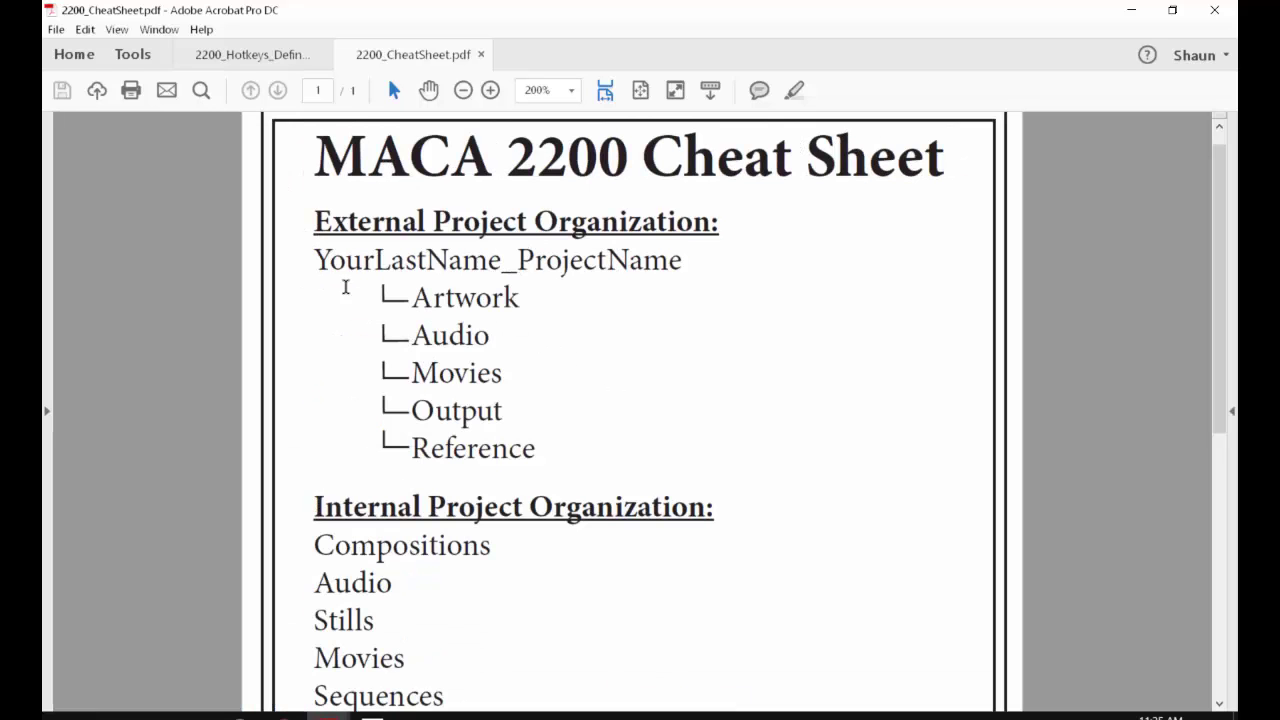
{"action": "key", "text": "super+Left"}
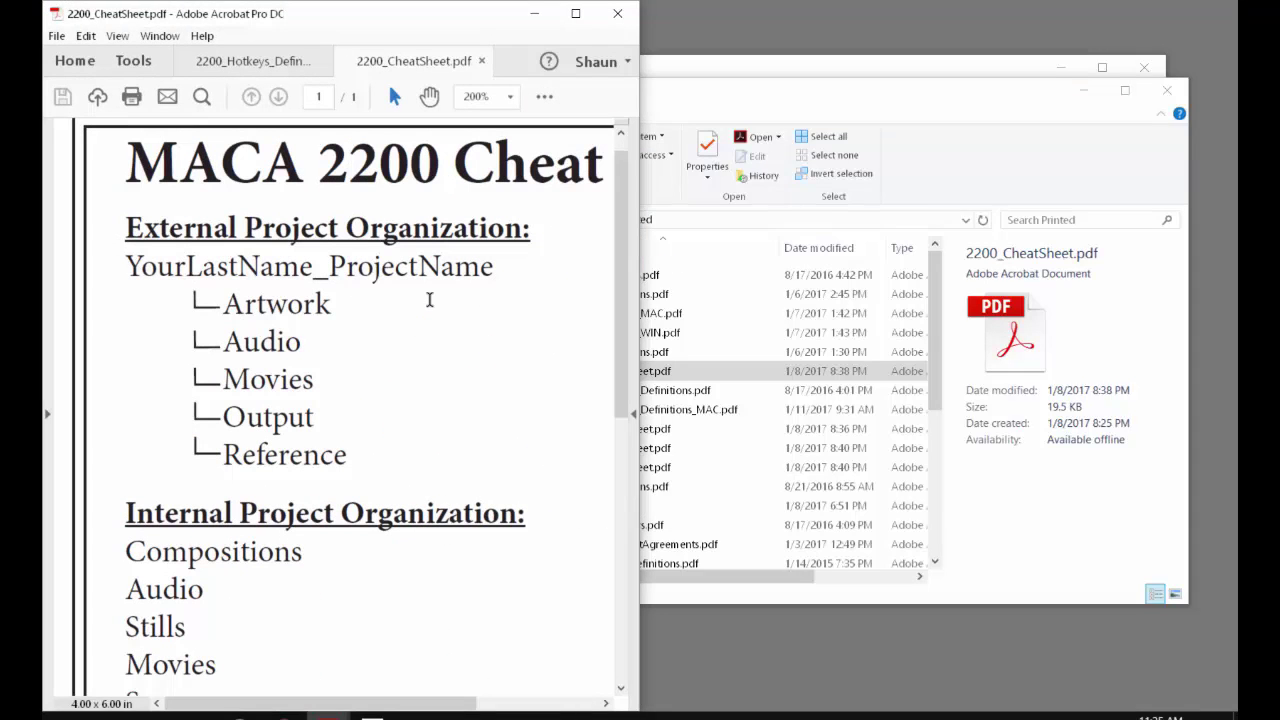
{"action": "left_click", "coordinate": [738, 256]}
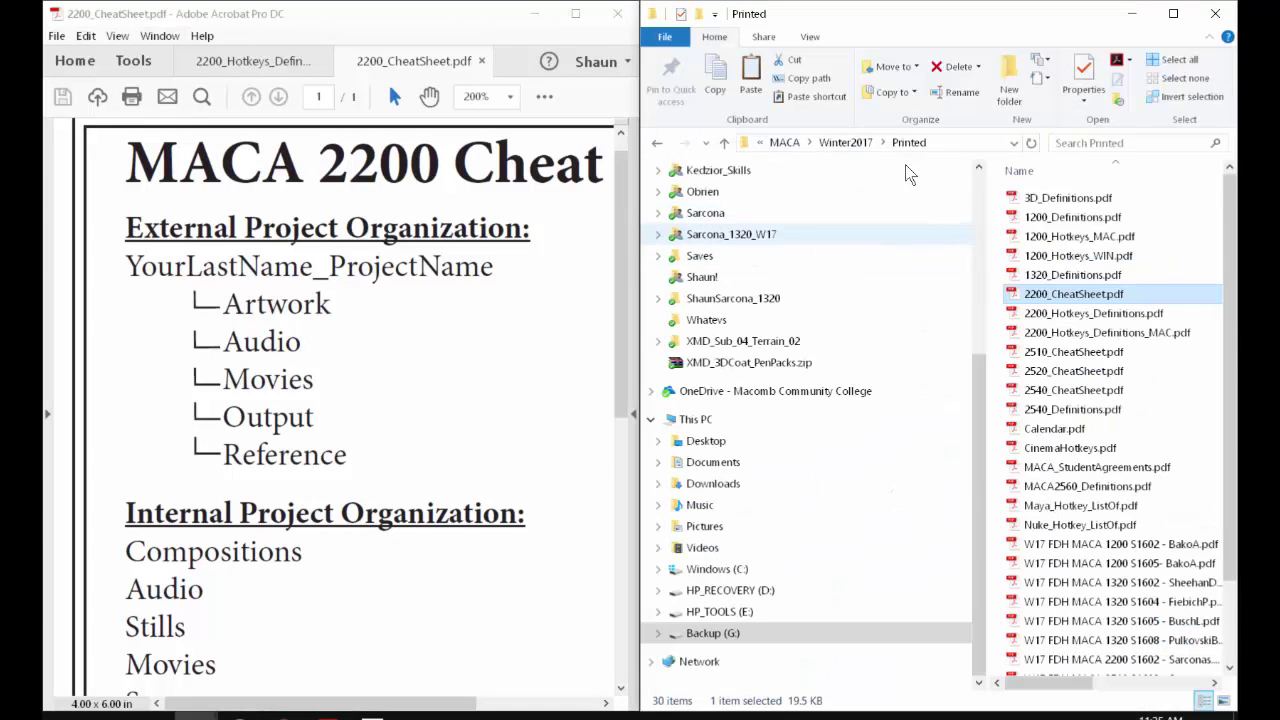
Go from the Printed folder to the PageTransition project folder inside the desktop's PDrive and its 2200_W17 course folder.
{"action": "left_click", "coordinate": [753, 440]}
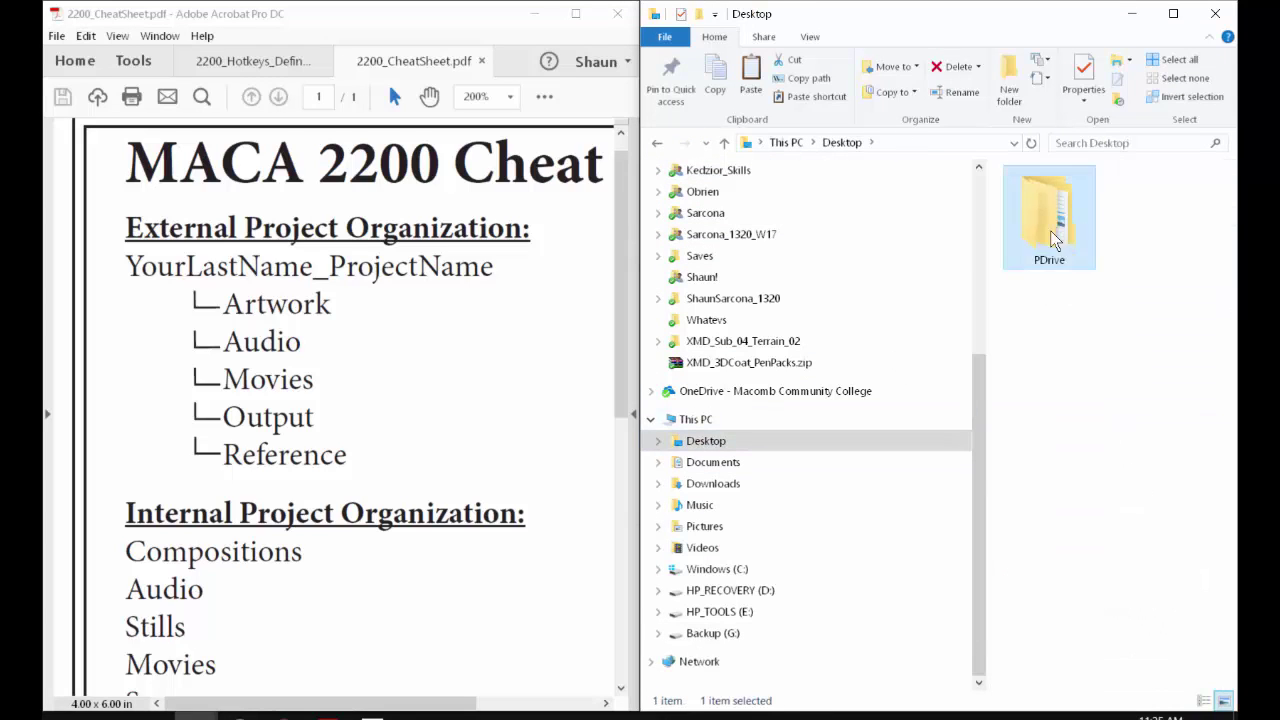
{"action": "double_click", "coordinate": [1050, 230]}
{"action": "double_click", "coordinate": [1055, 278]}
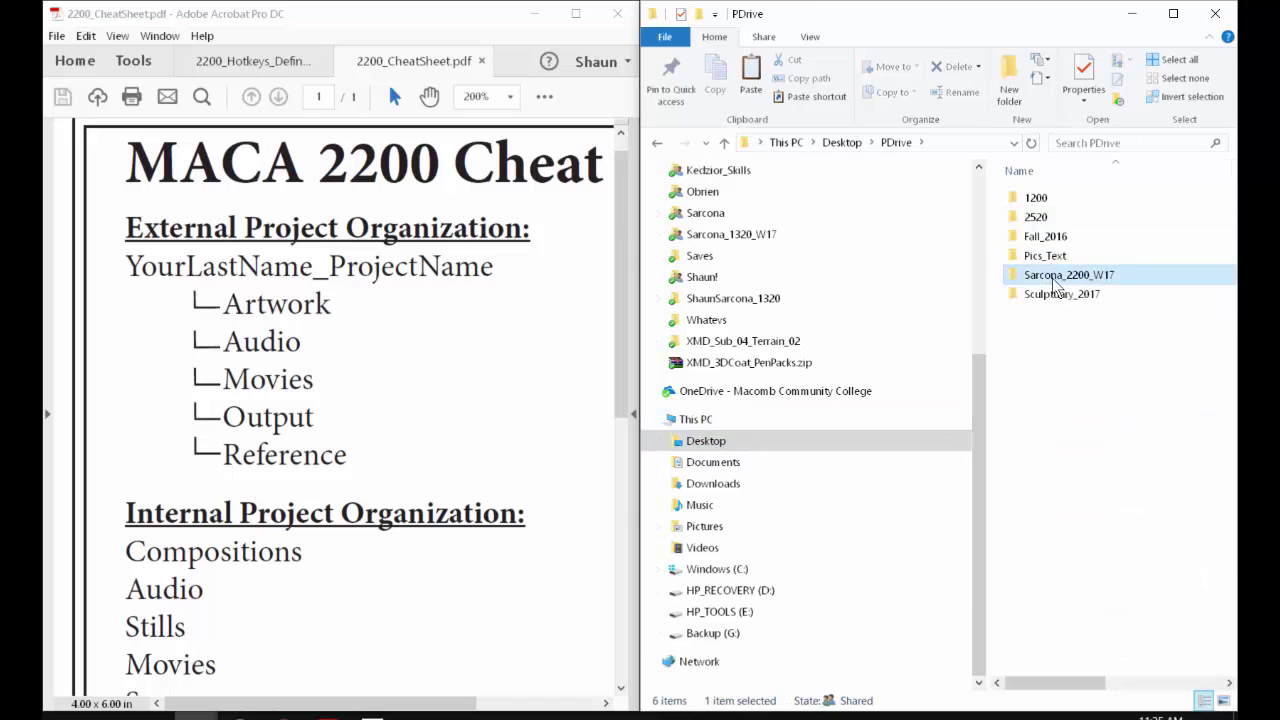
{"action": "double_click", "coordinate": [1042, 200]}
Rename the new folder in the PageTransition project folder as Artwork.
{"action": "left_click", "coordinate": [1052, 201]}
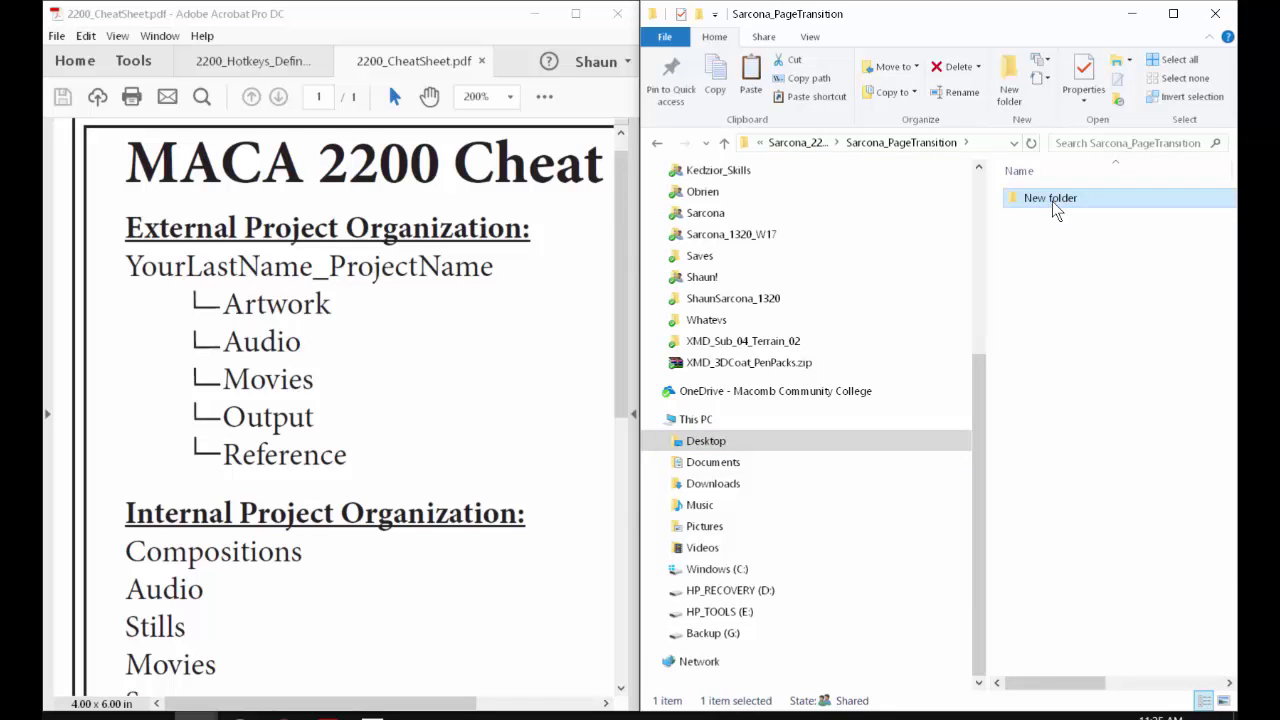
{"action": "left_click", "coordinate": [1052, 201]}
{"action": "type", "text": "Artwork"}
{"action": "key", "text": "Return"}
Create two more folders named Audio and Movies beside the Artwork folder.
{"action": "left_click", "coordinate": [1016, 91]}
{"action": "type", "text": "Audio"}
{"action": "key", "text": "Return"}
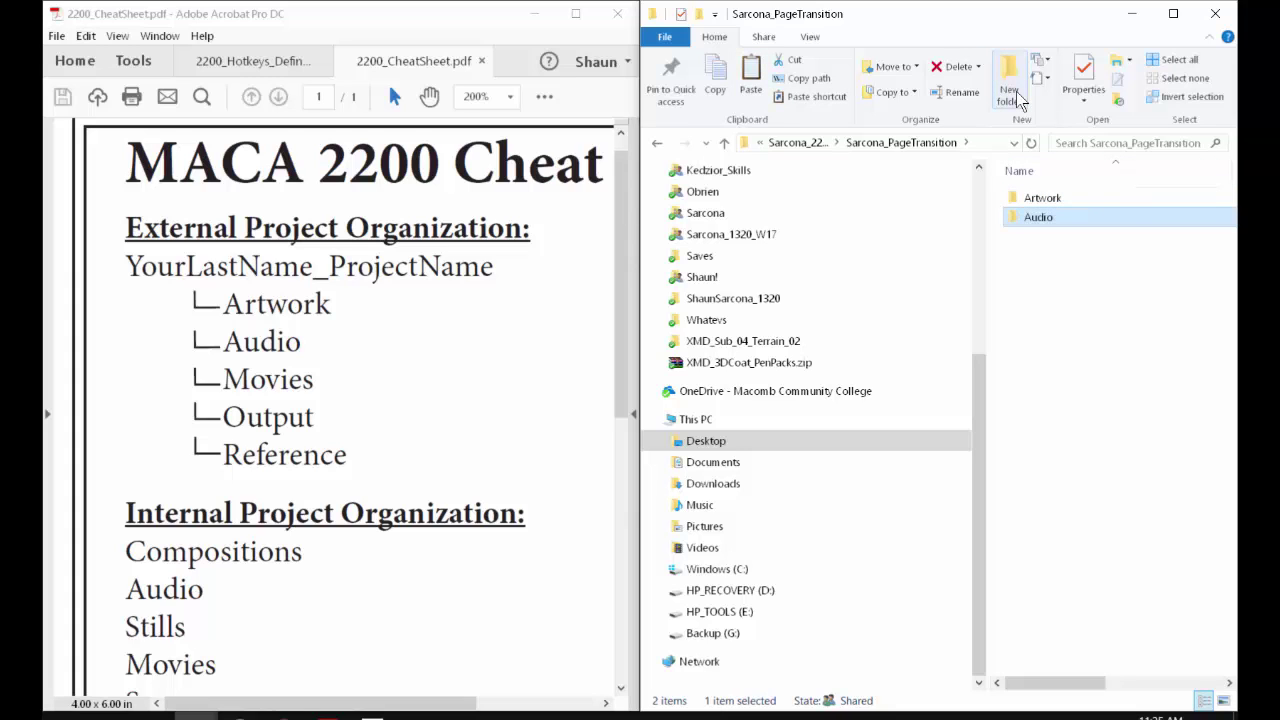
{"action": "left_click", "coordinate": [1016, 91]}
{"action": "type", "text": "Movies"}
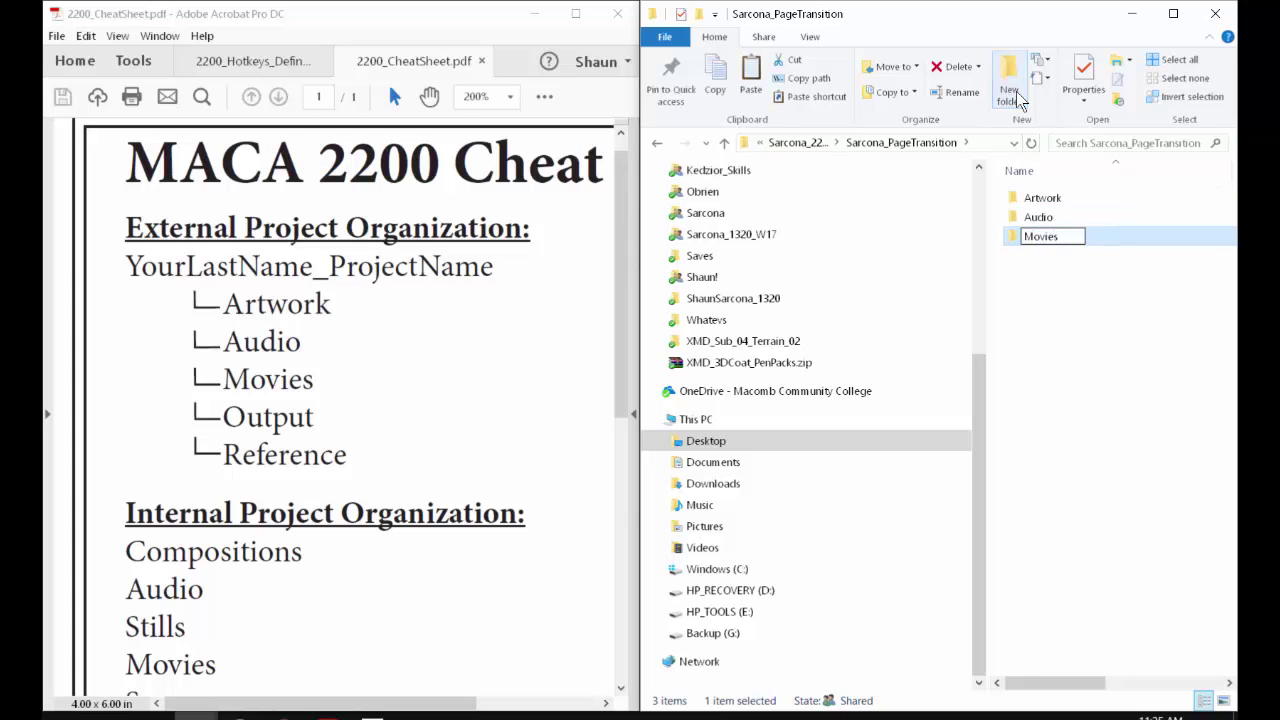
{"action": "key", "text": "Return"}
Create a folder named Output beside the Movies folder in the PageTransition project folder.
{"action": "left_click", "coordinate": [1016, 91]}
{"action": "type", "text": "Outp"}
{"action": "key", "text": "BackSpace"}
{"action": "key", "text": "BackSpace"}
{"action": "key", "text": "BackSpace"}
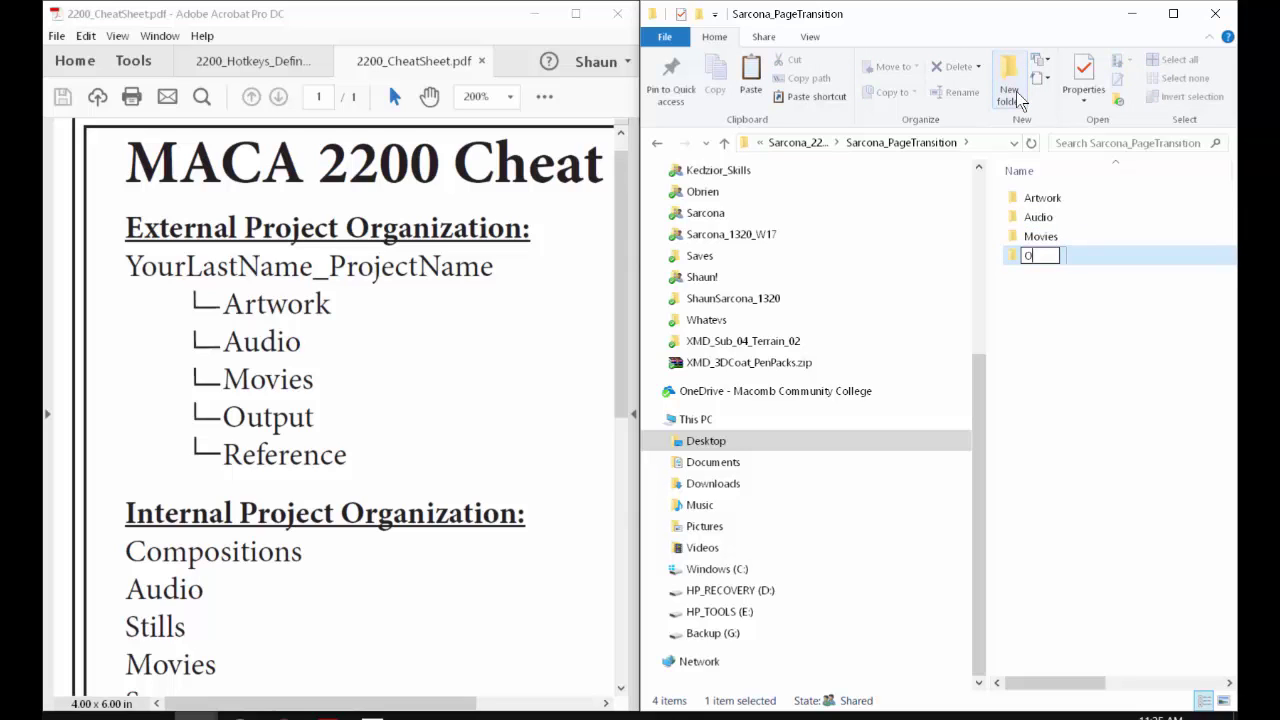
{"action": "type", "text": "utput"}
{"action": "key", "text": "Escape"}
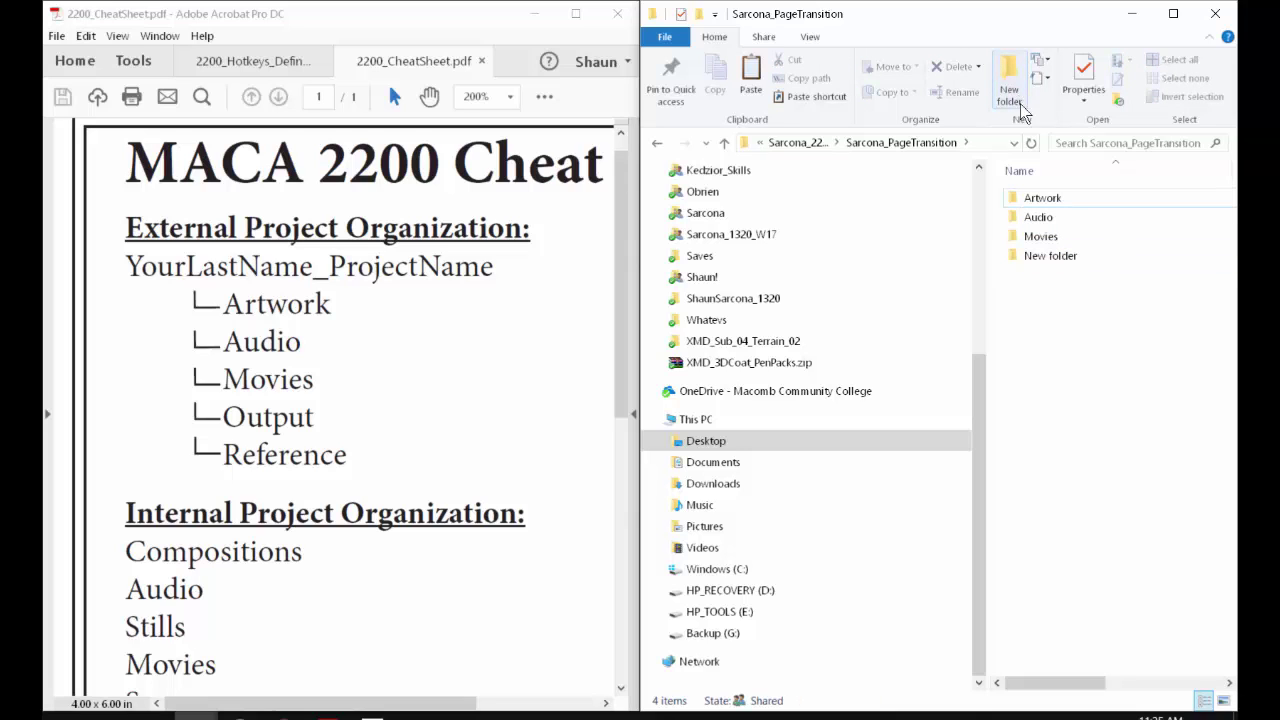
{"action": "left_click", "coordinate": [1052, 256]}
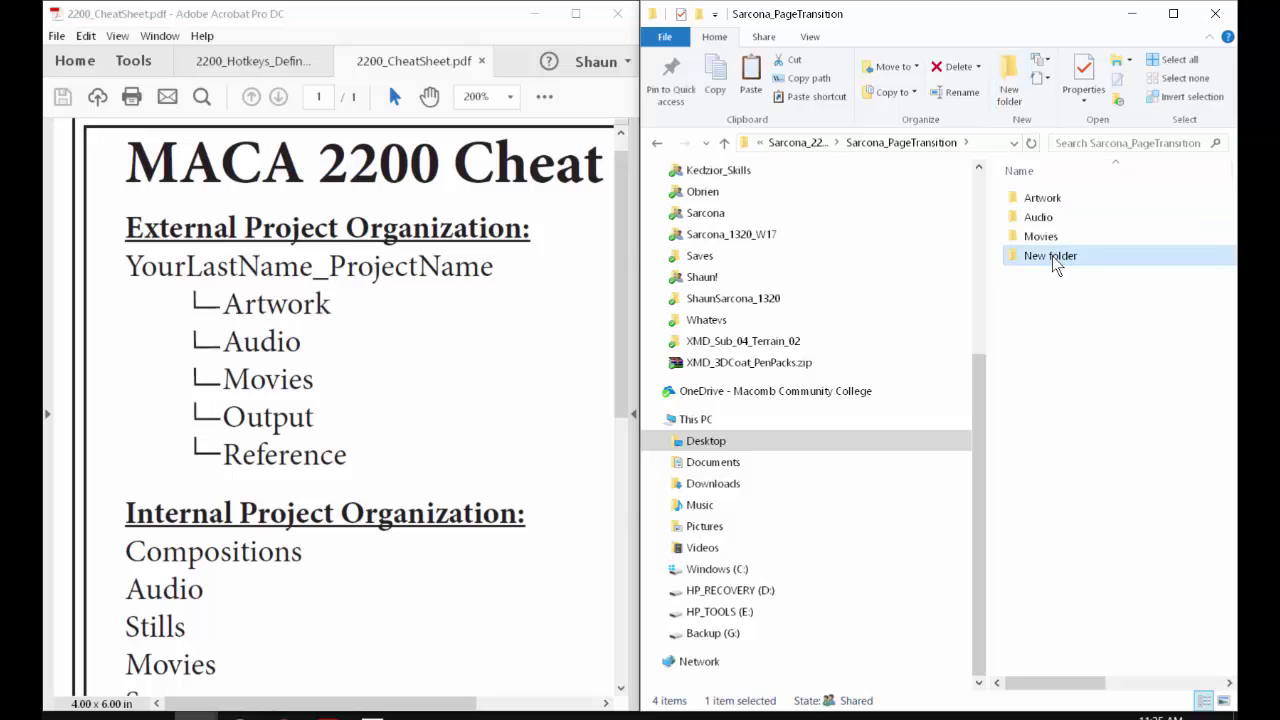
{"action": "type", "text": "Output"}
{"action": "key", "text": "Return"}
Create a folder named Reference beside the Output folder.
{"action": "left_click", "coordinate": [998, 89]}
{"action": "type", "text": "Reference"}
{"action": "key", "text": "Return"}
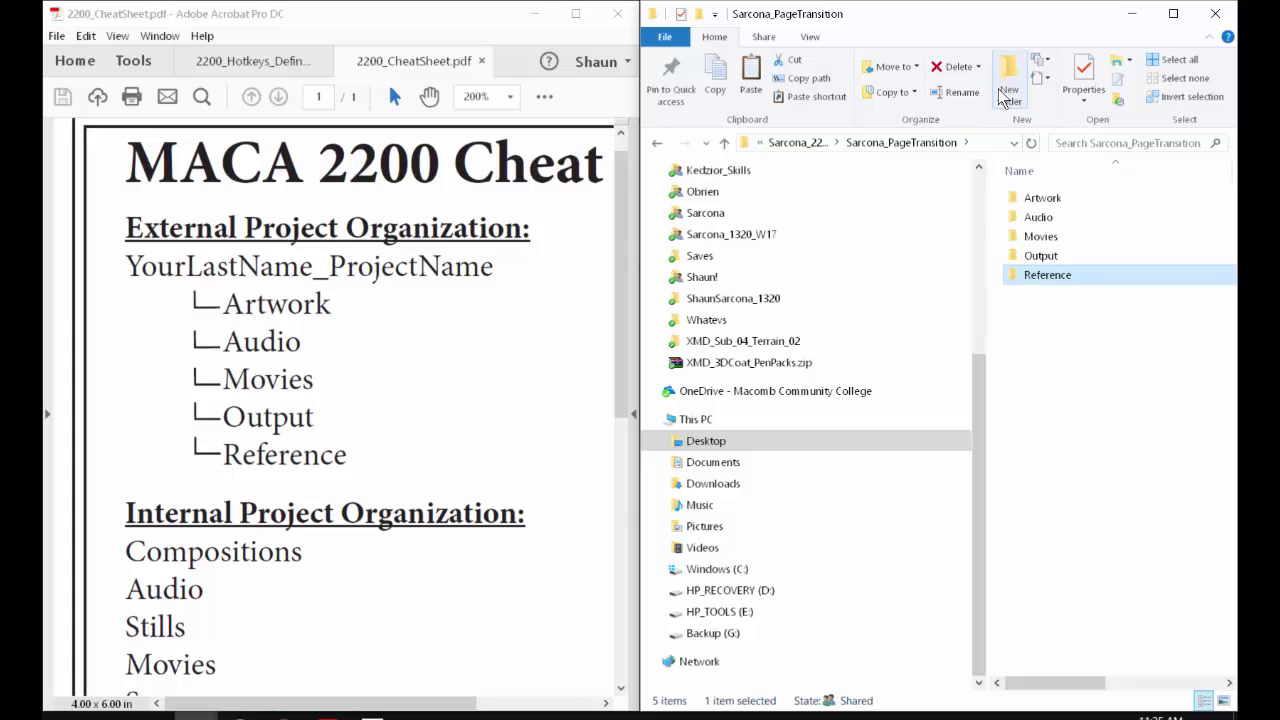
{"action": "left_click", "coordinate": [372, 716]}
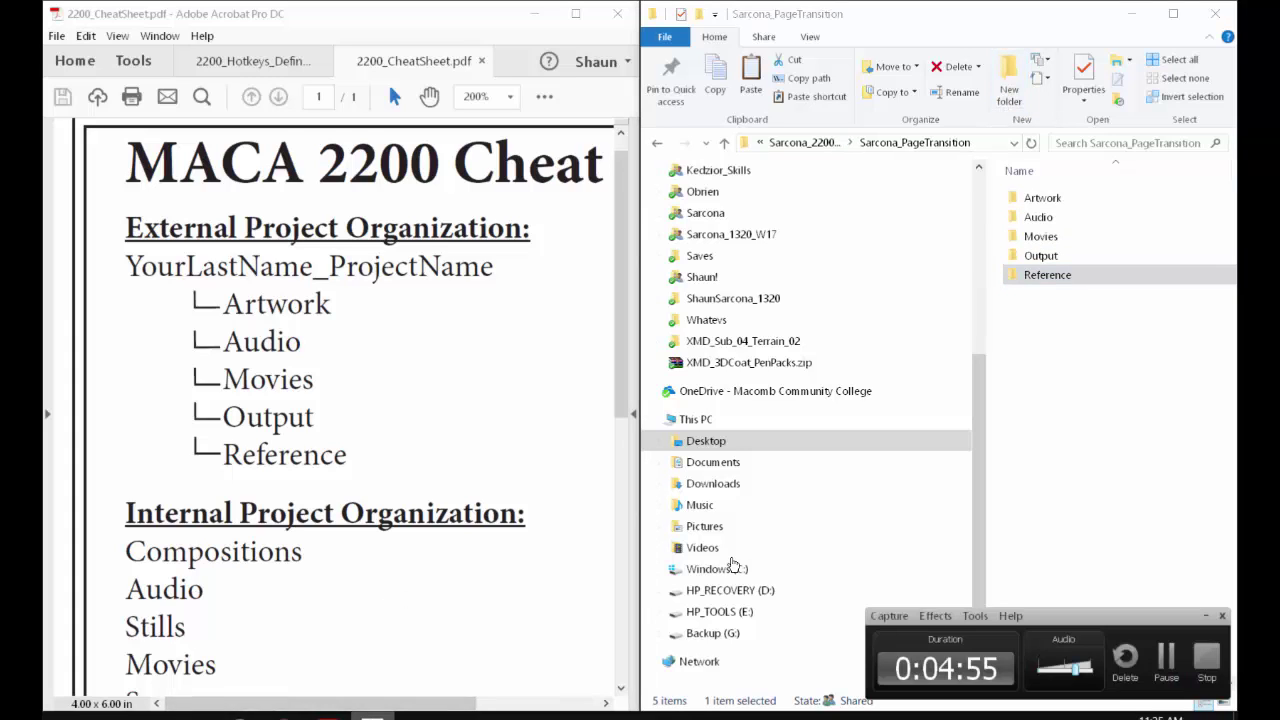
{"action": "left_click", "coordinate": [1014, 451]}
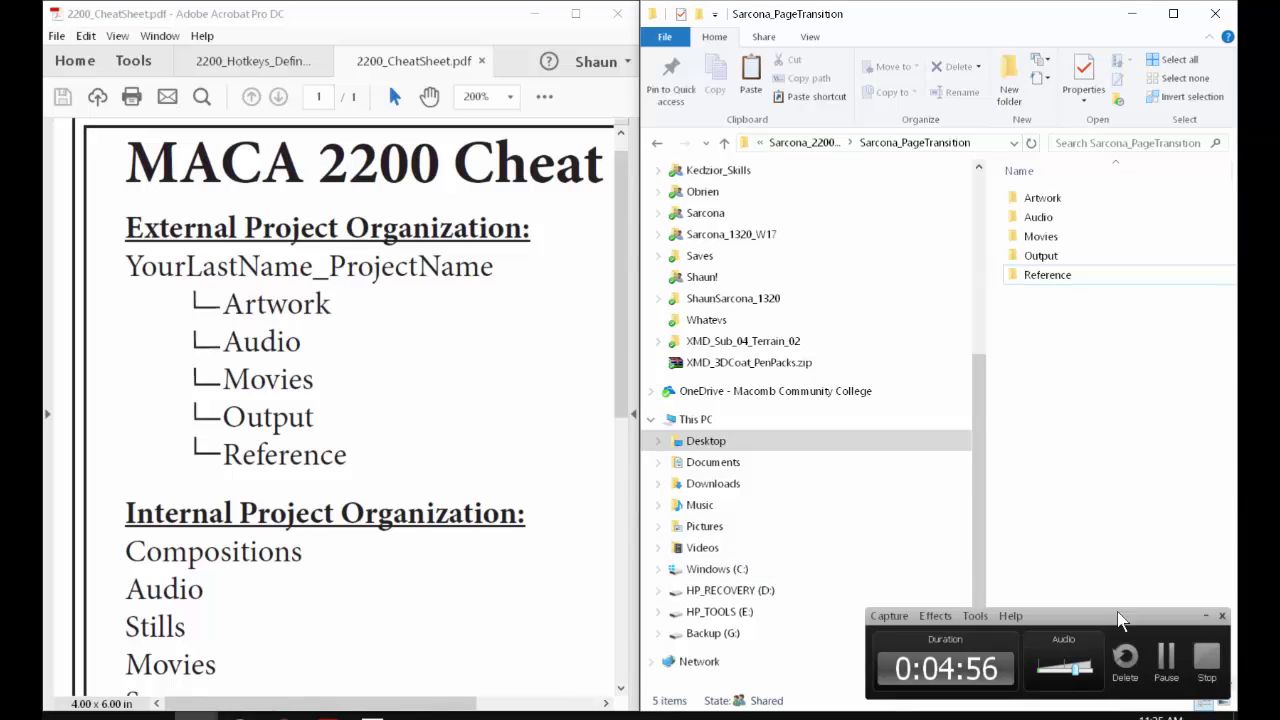
{"action": "left_click", "coordinate": [1206, 615]}
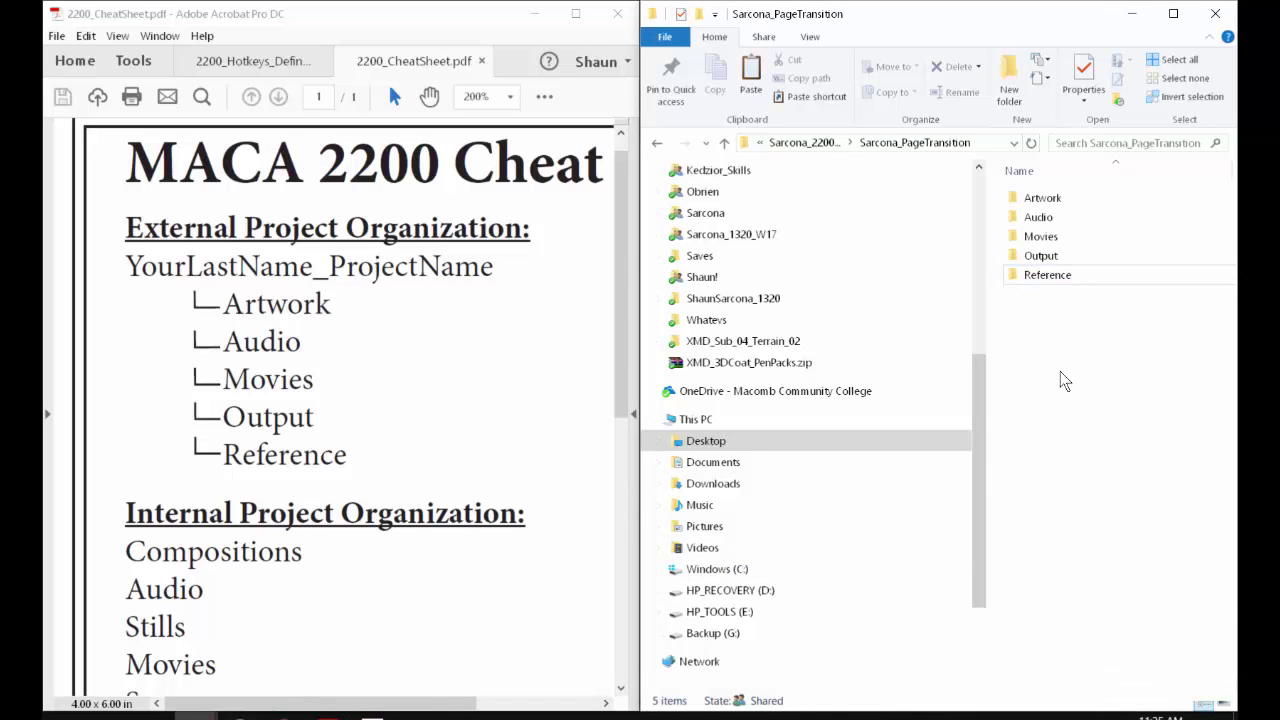
Review the project's subfolders, look inside the Artwork folder, and go back up through the 2200_W17 course folder to PDrive.
{"action": "key", "text": "Down"}
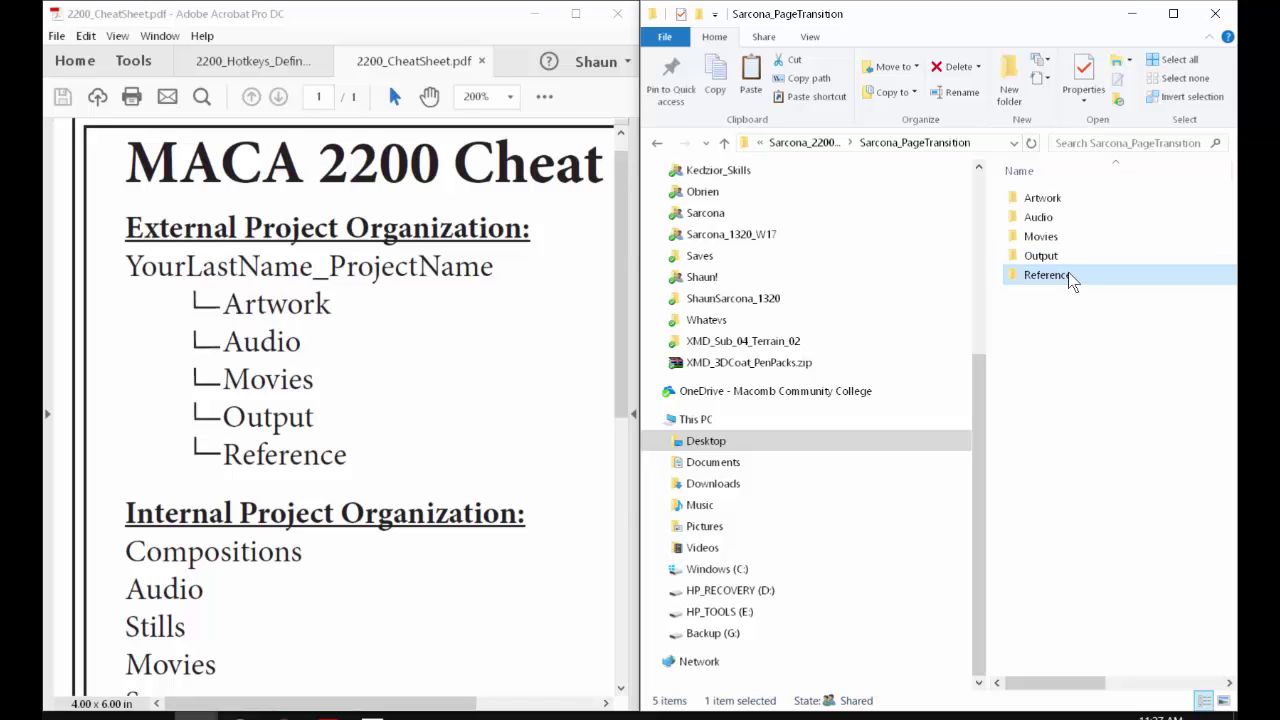
{"action": "left_click", "coordinate": [1044, 239]}
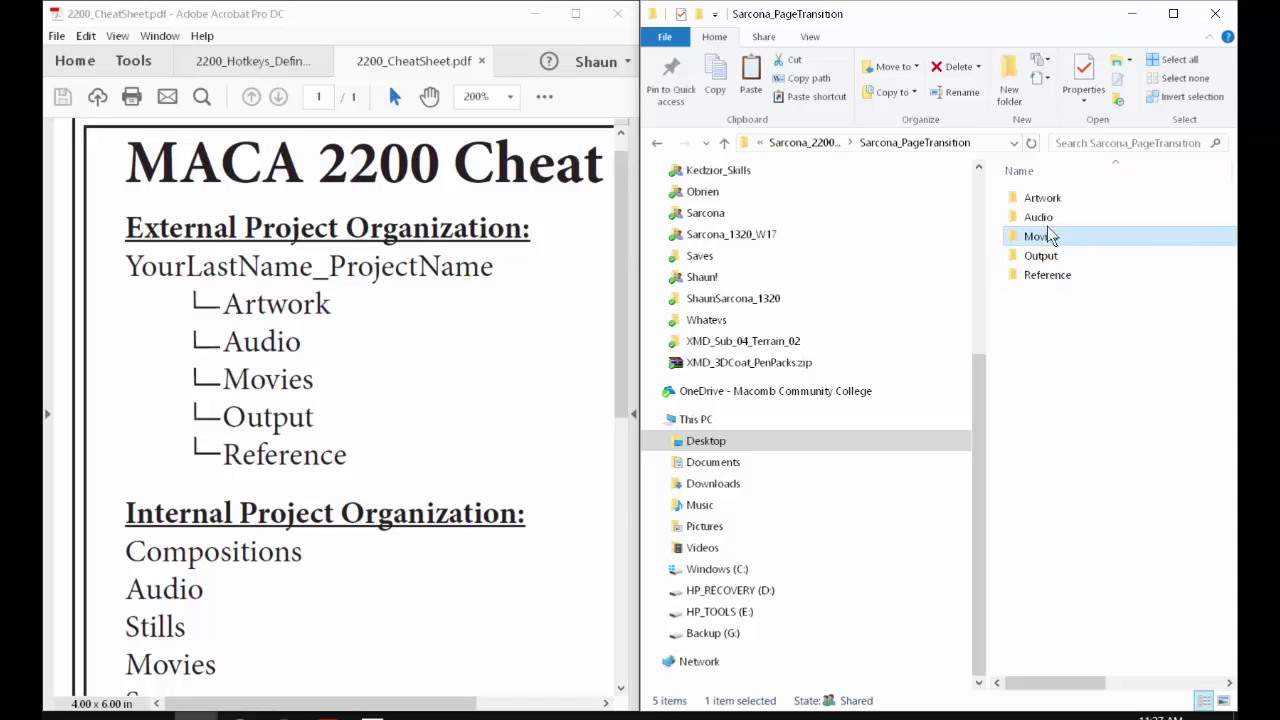
{"action": "left_click", "coordinate": [1048, 220]}
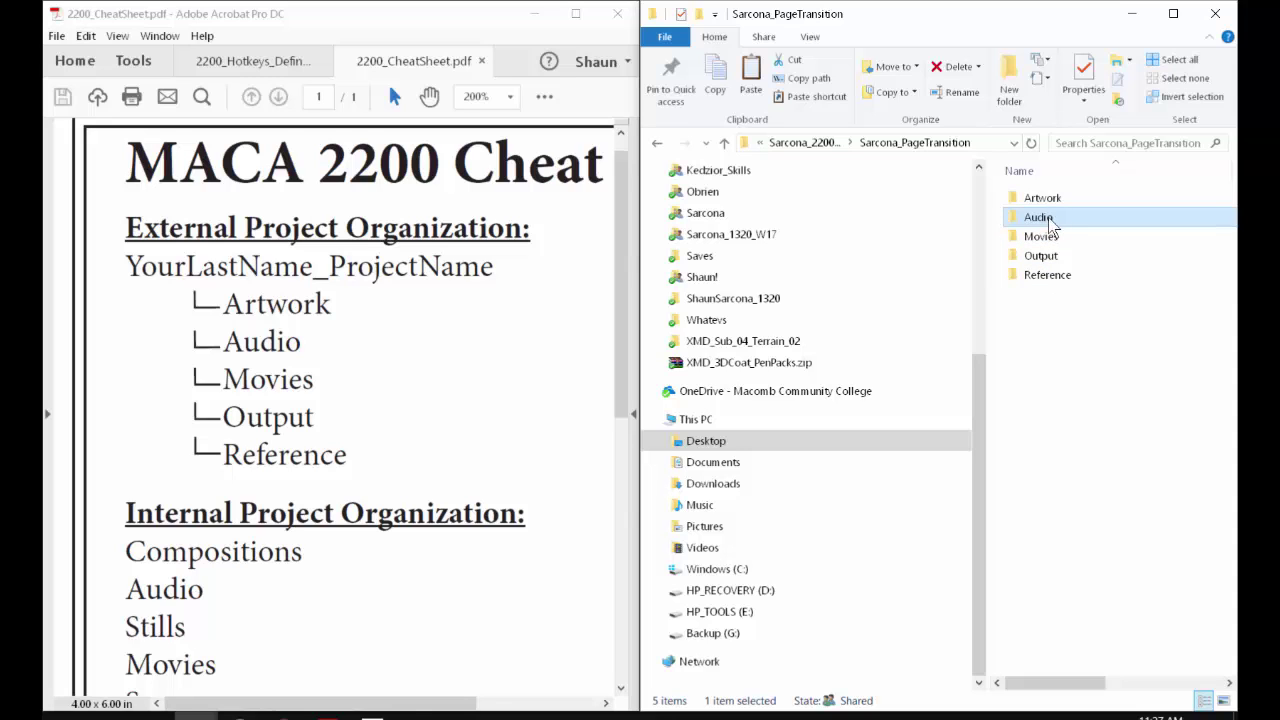
{"action": "left_click", "coordinate": [1052, 204]}
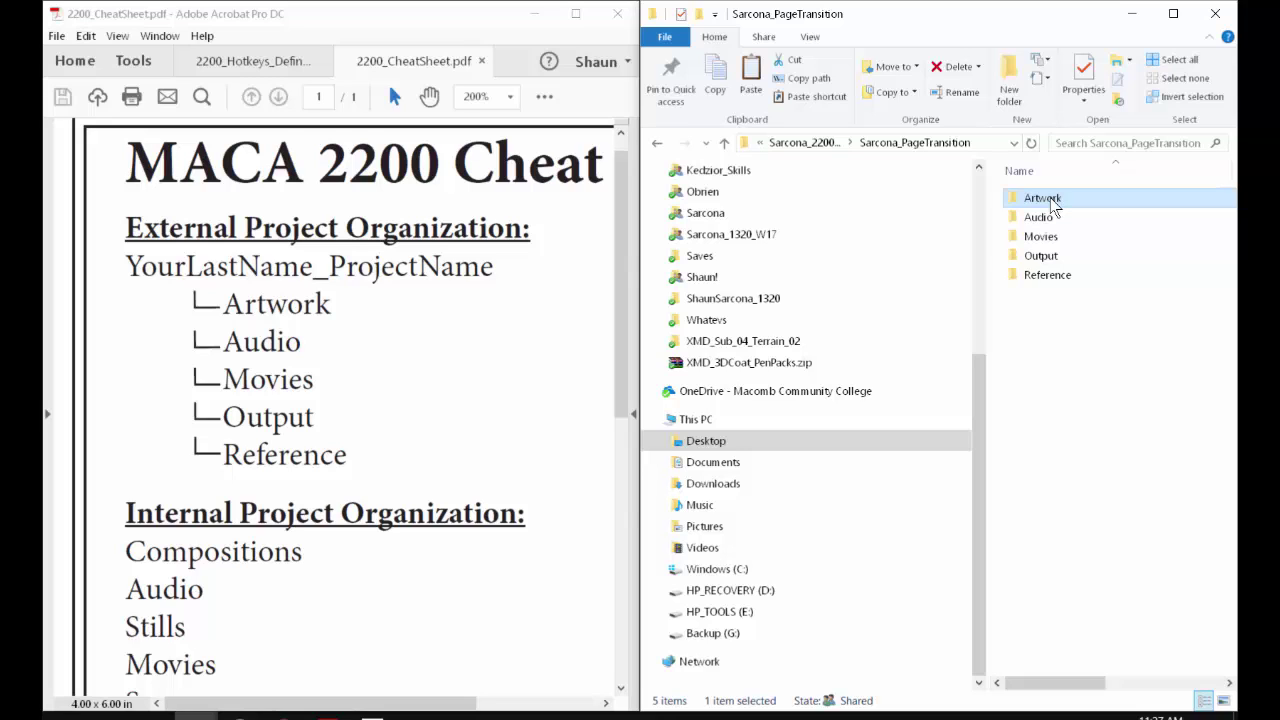
{"action": "double_click", "coordinate": [1052, 203]}
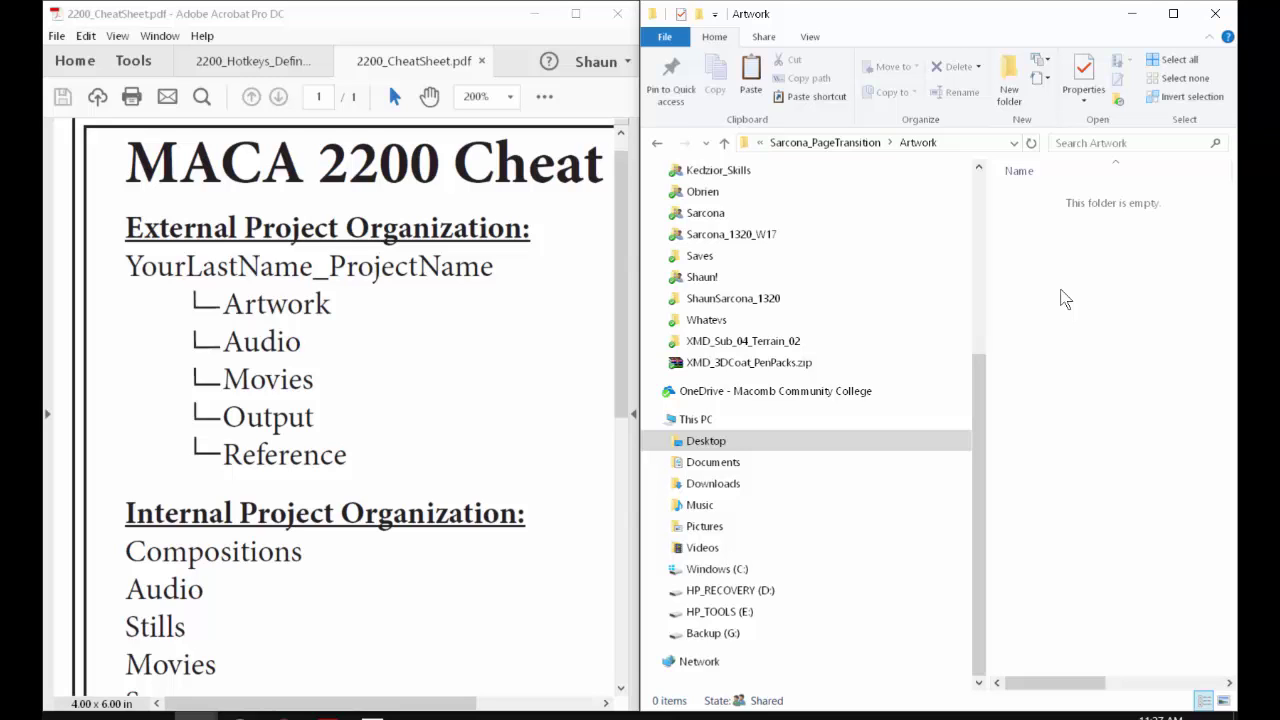
{"action": "key", "text": "BackSpace"}
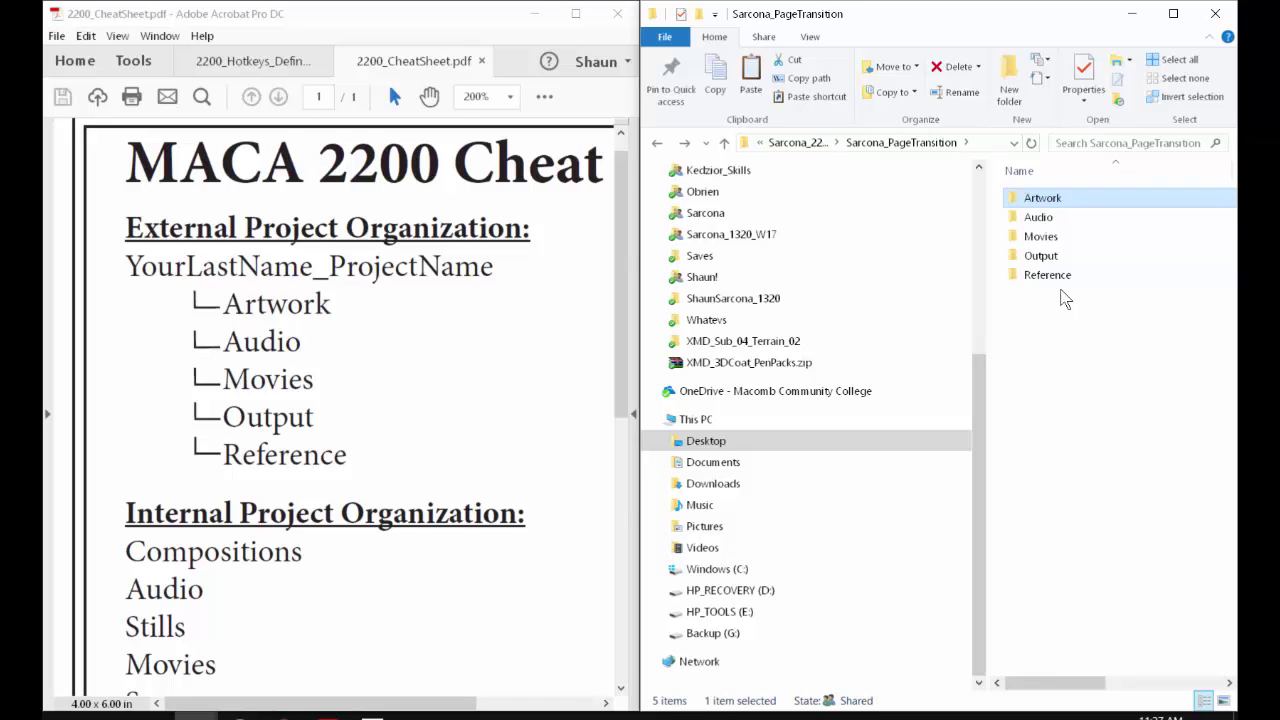
{"action": "left_click", "coordinate": [1067, 317]}
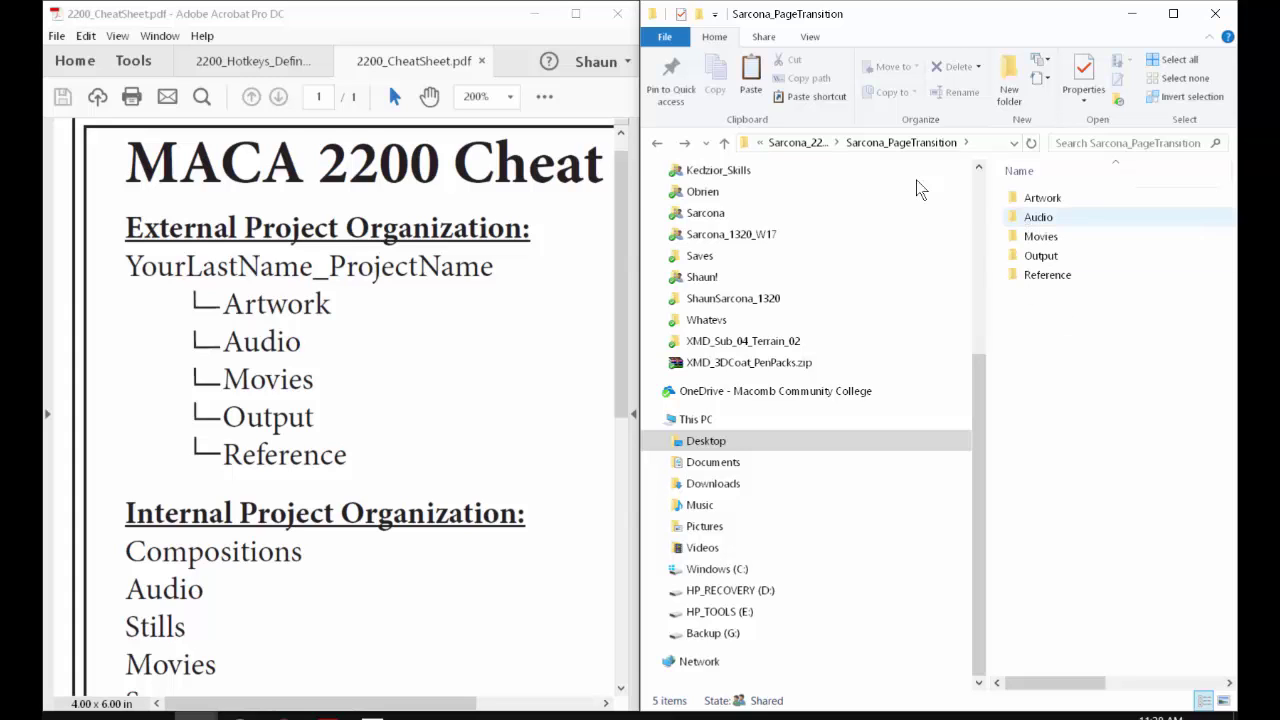
{"action": "left_click", "coordinate": [800, 144]}
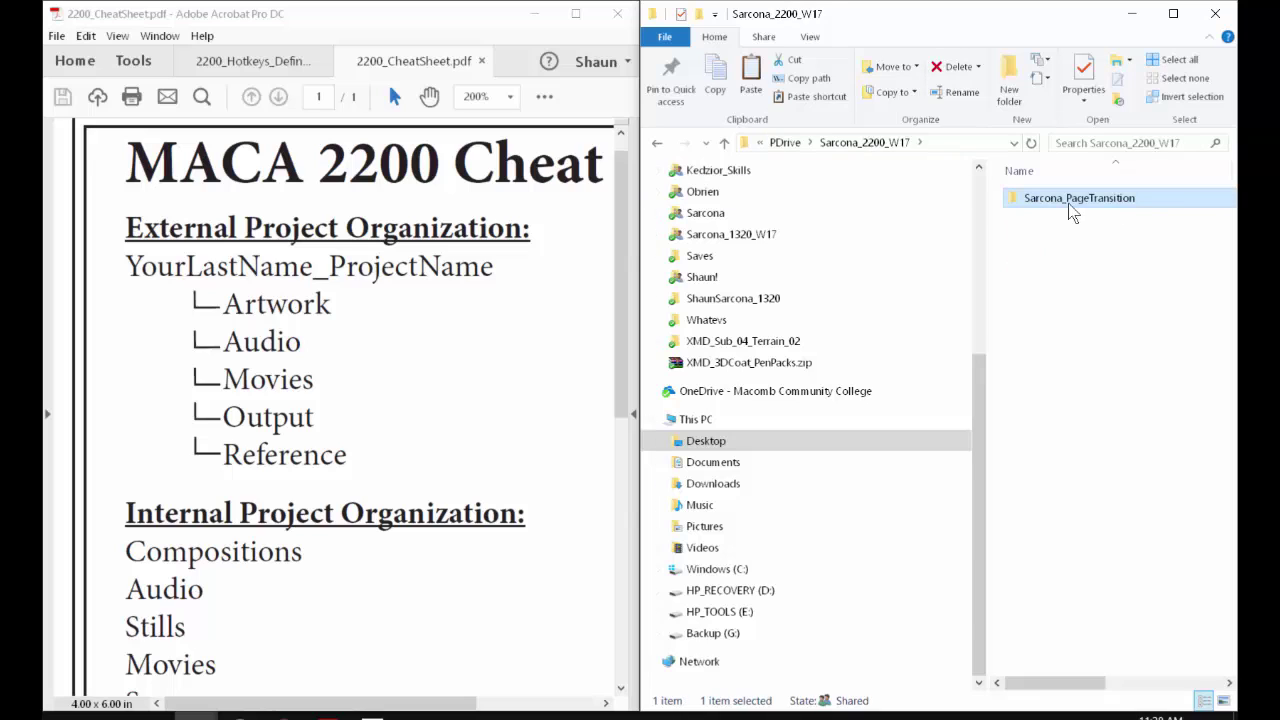
{"action": "left_click", "coordinate": [786, 142]}
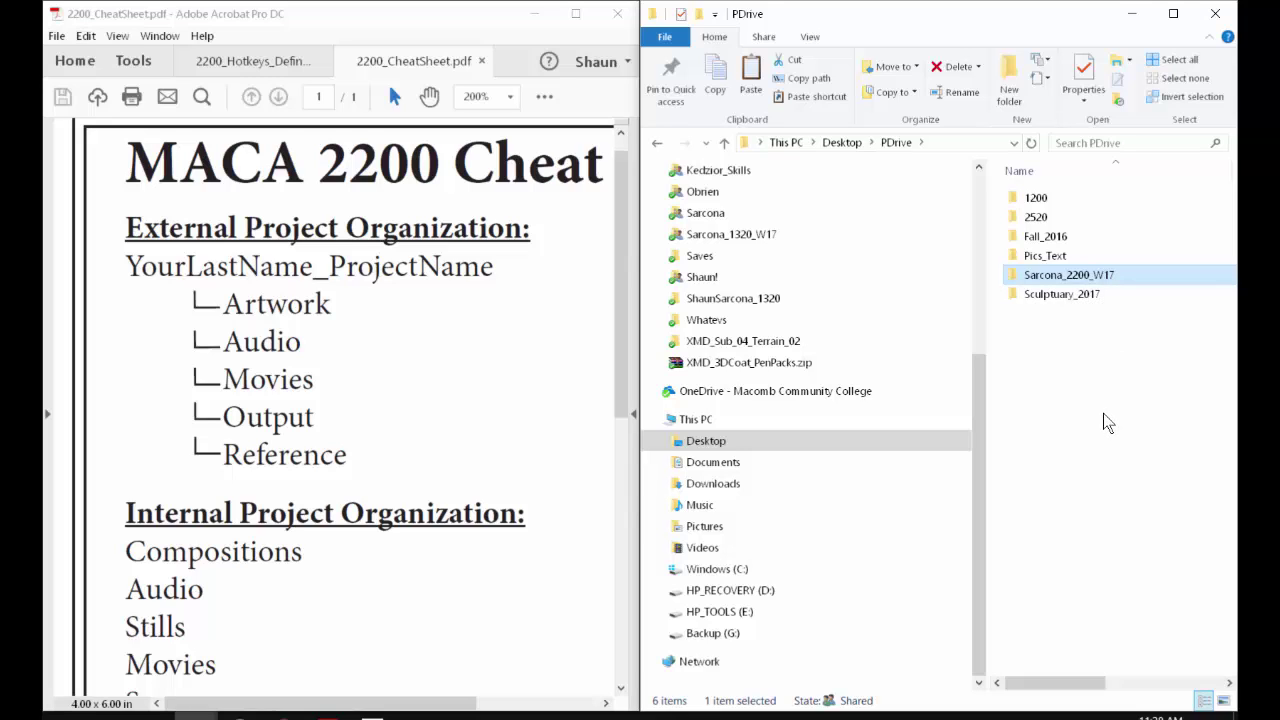
Close the PDrive file window and minimize the cheat sheet and the remaining project folder window.
{"action": "key", "text": "alt+F4"}
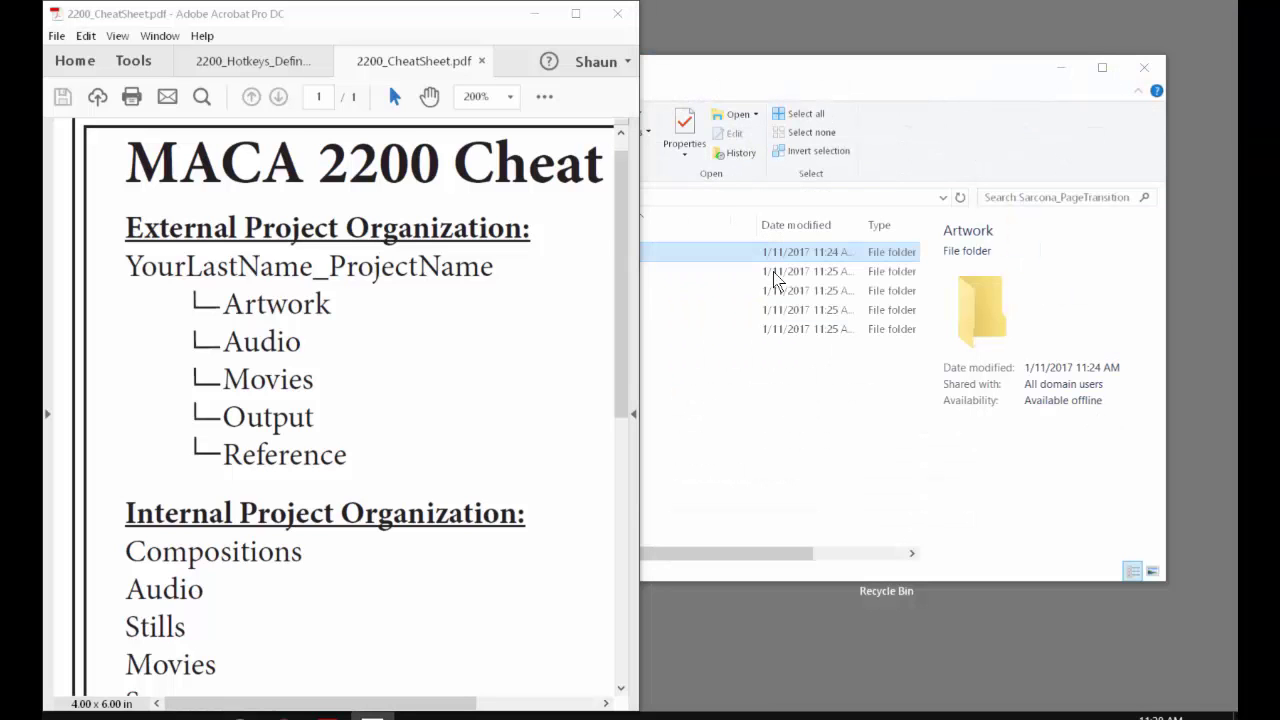
{"action": "left_click_drag", "start_coordinate": [620, 240], "coordinate": [666, 398]}
{"action": "left_click", "coordinate": [533, 16]}
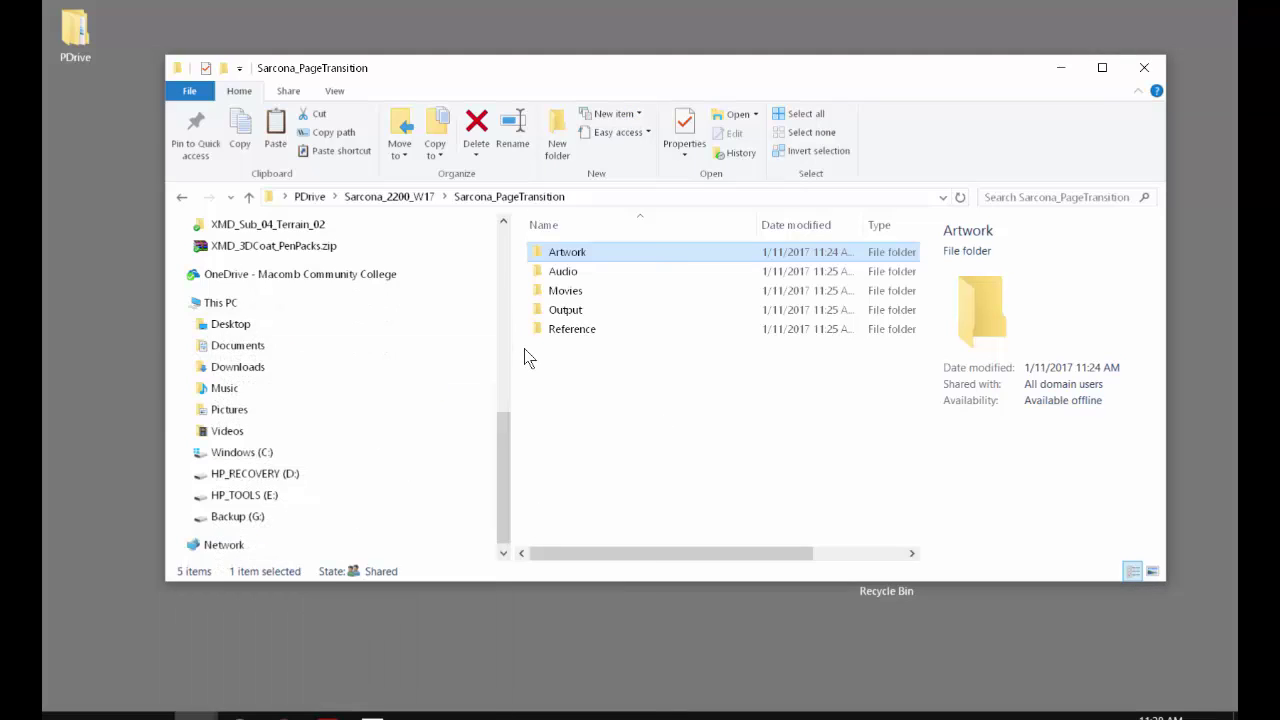
{"action": "left_click", "coordinate": [1066, 66]}
{"action": "key", "text": "super"}
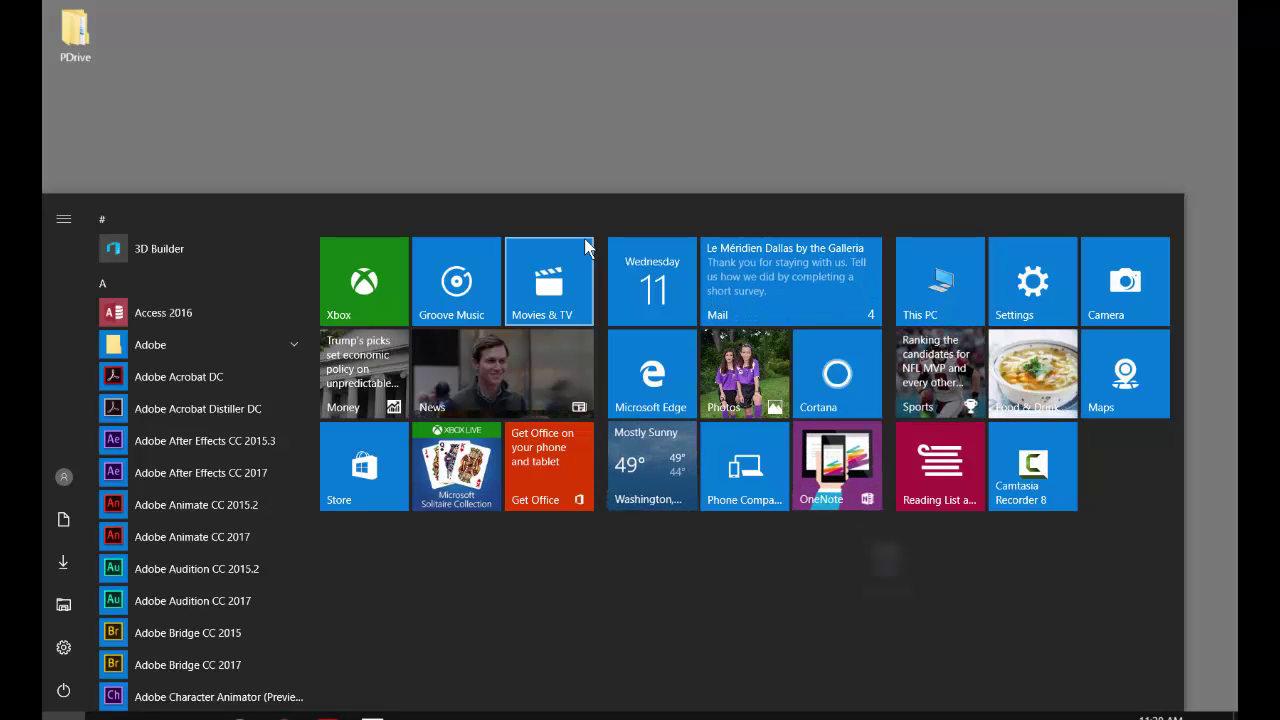
{"action": "key", "text": "super+s"}
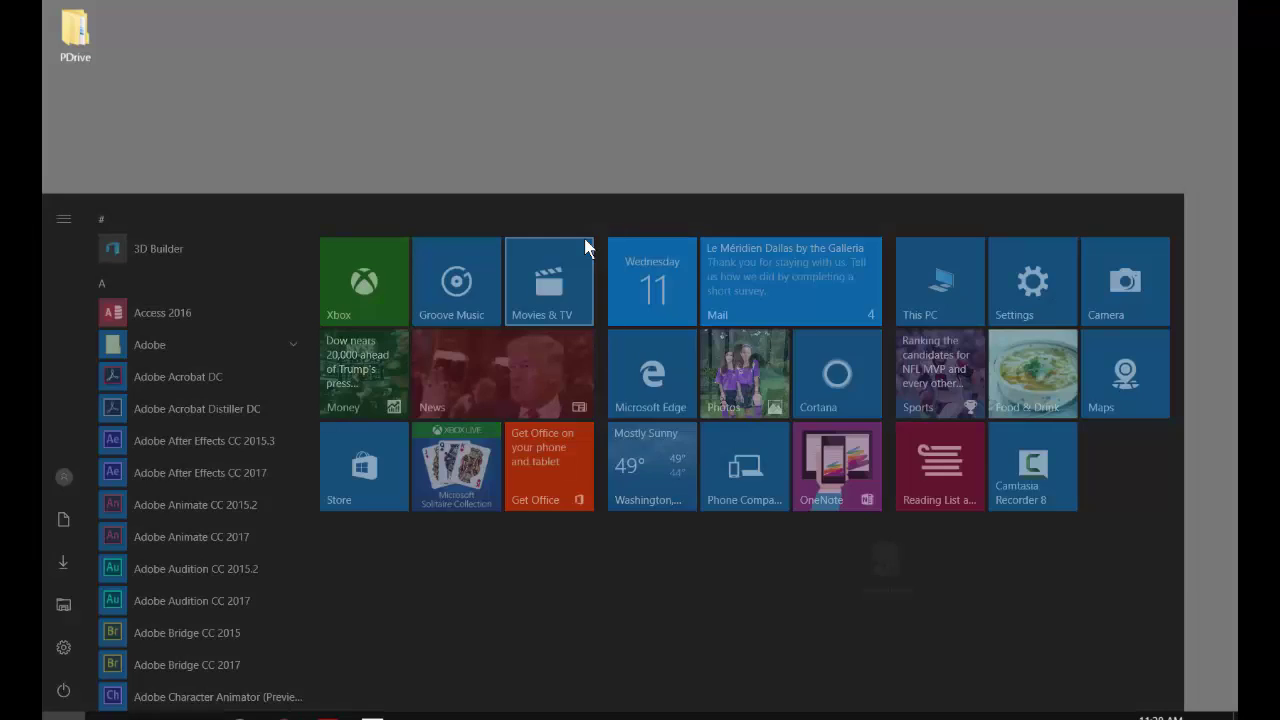
{"action": "key", "text": "super"}
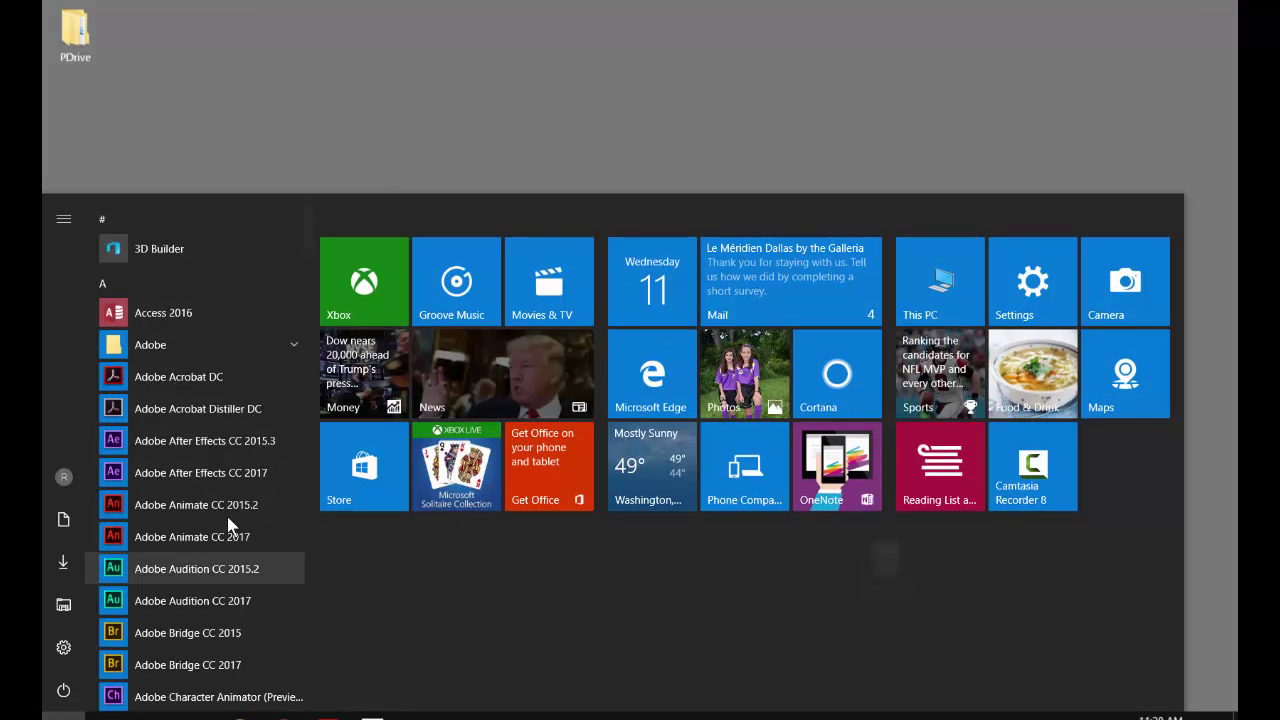
{"action": "key", "text": "super"}
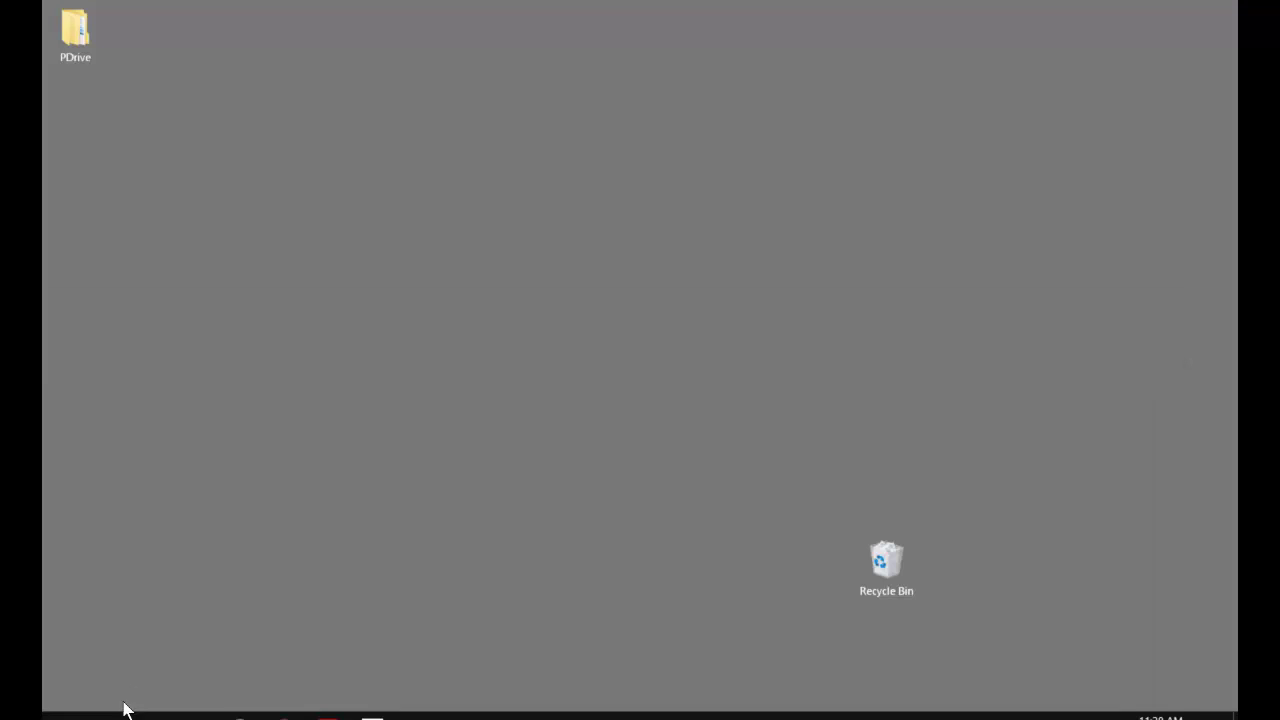
Launch Adobe After Effects CC 2015.3, deleting its preferences file, resetting its shortcuts and dismissing the feedback survey.
{"action": "left_click", "coordinate": [63, 716]}
{"action": "type", "text": "after"}
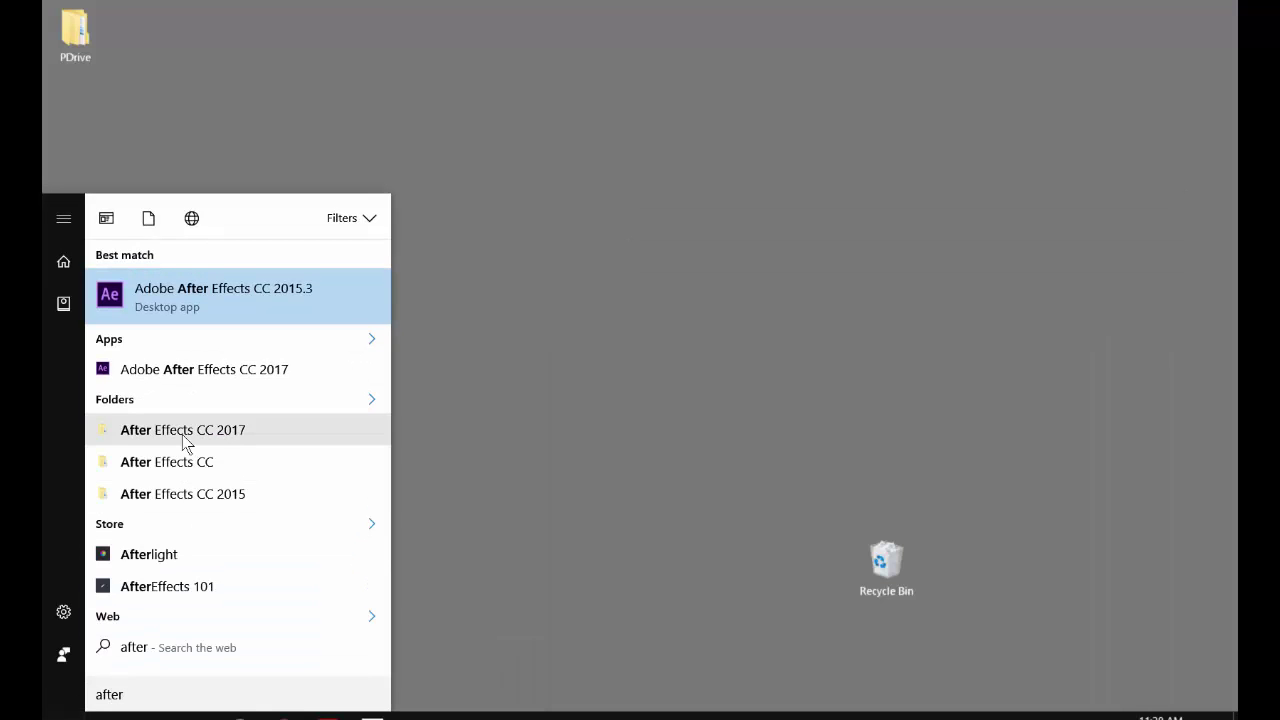
{"action": "left_click", "coordinate": [196, 305]}
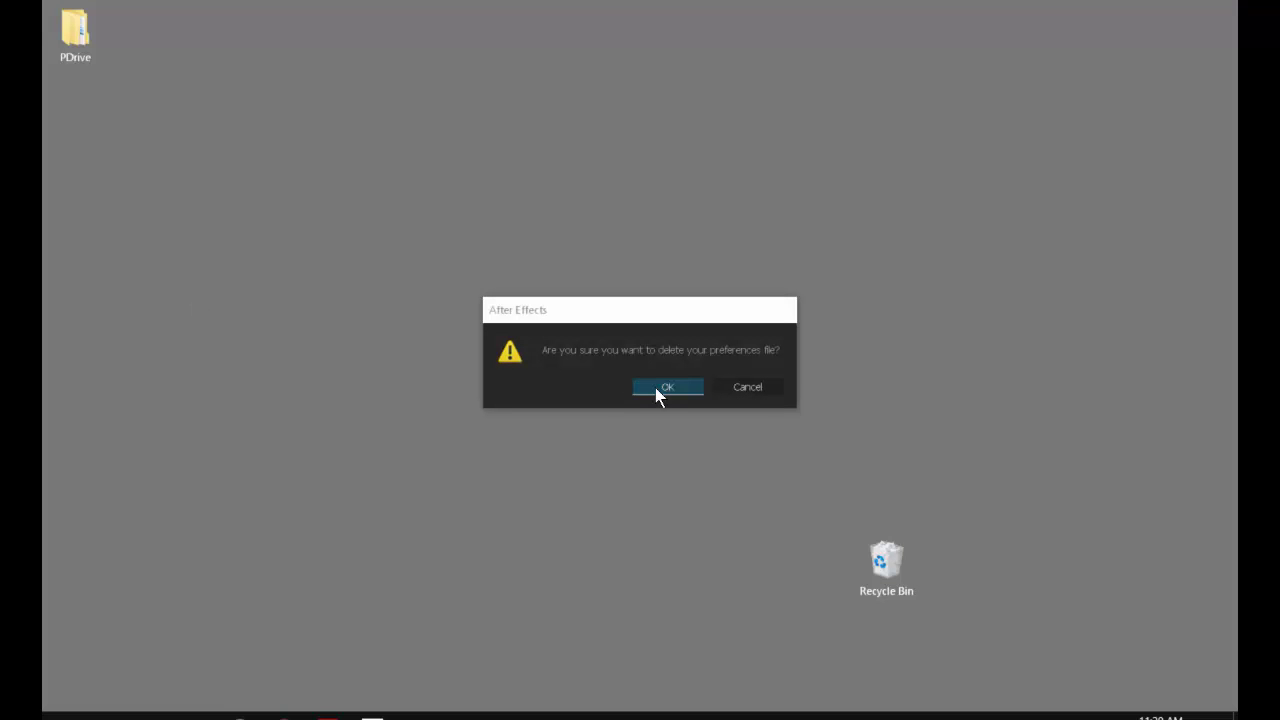
{"action": "left_click", "coordinate": [655, 390]}
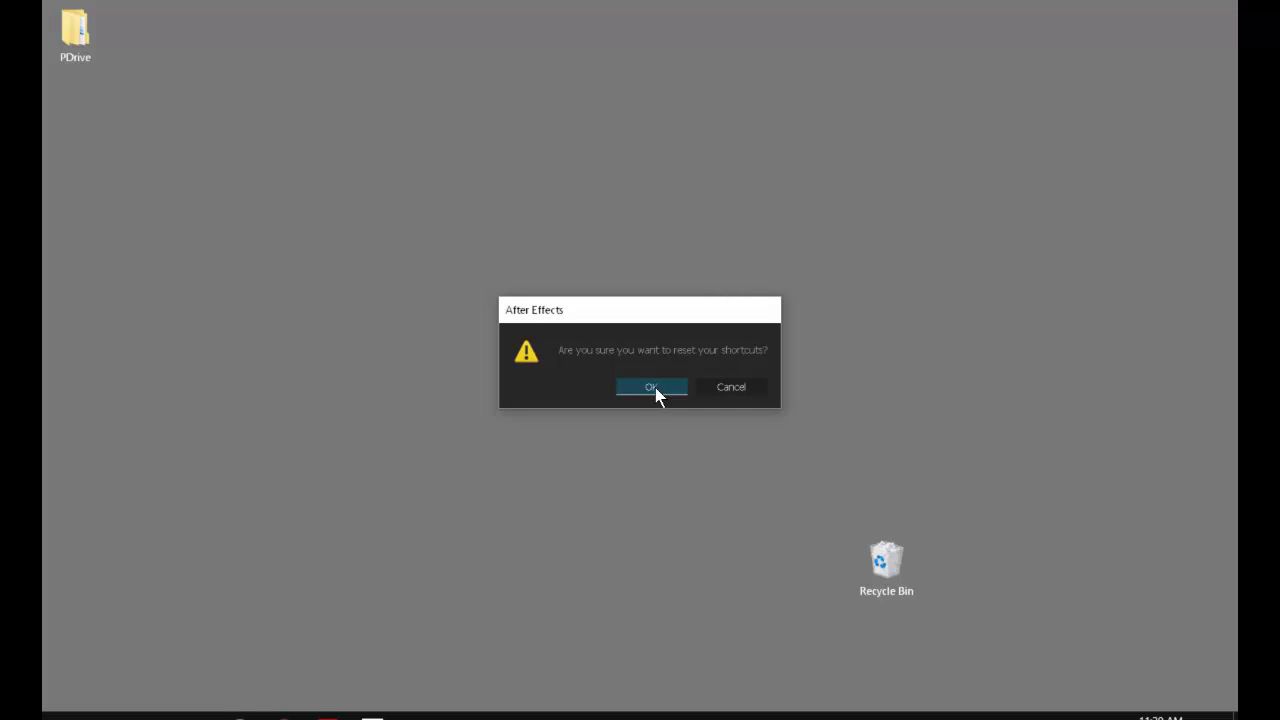
{"action": "left_click", "coordinate": [656, 389]}
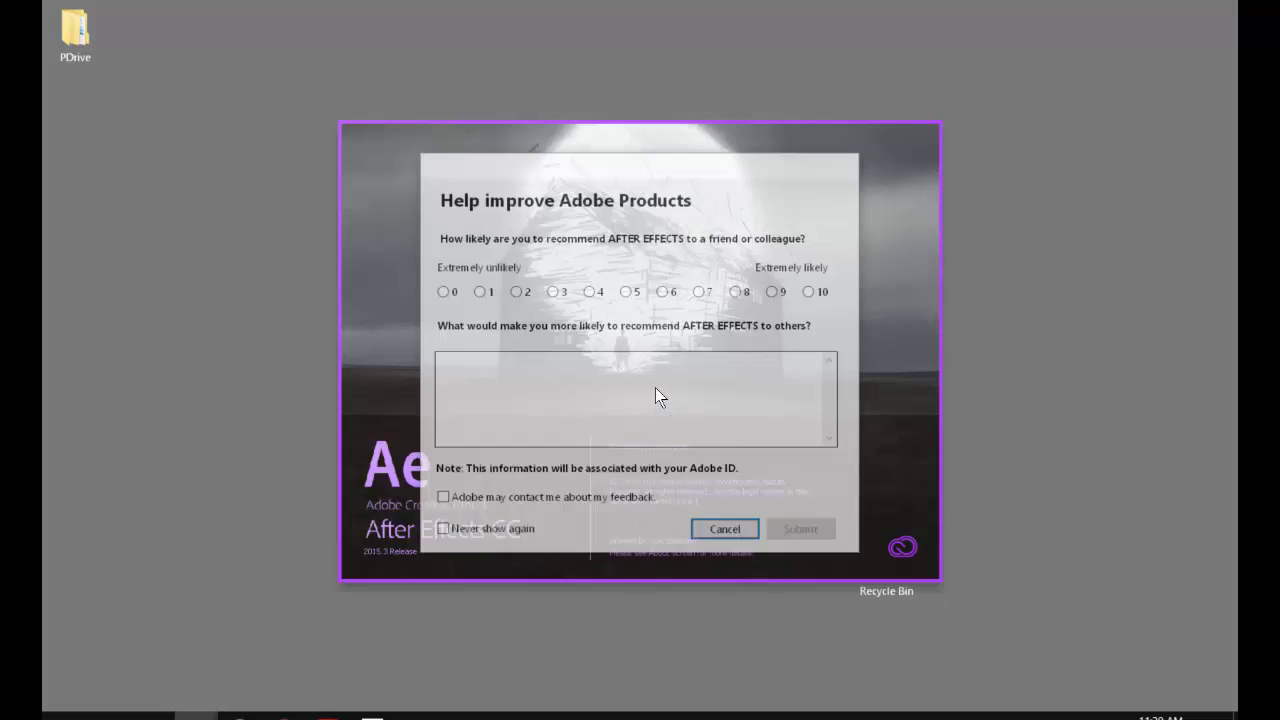
{"action": "left_click", "coordinate": [700, 535]}
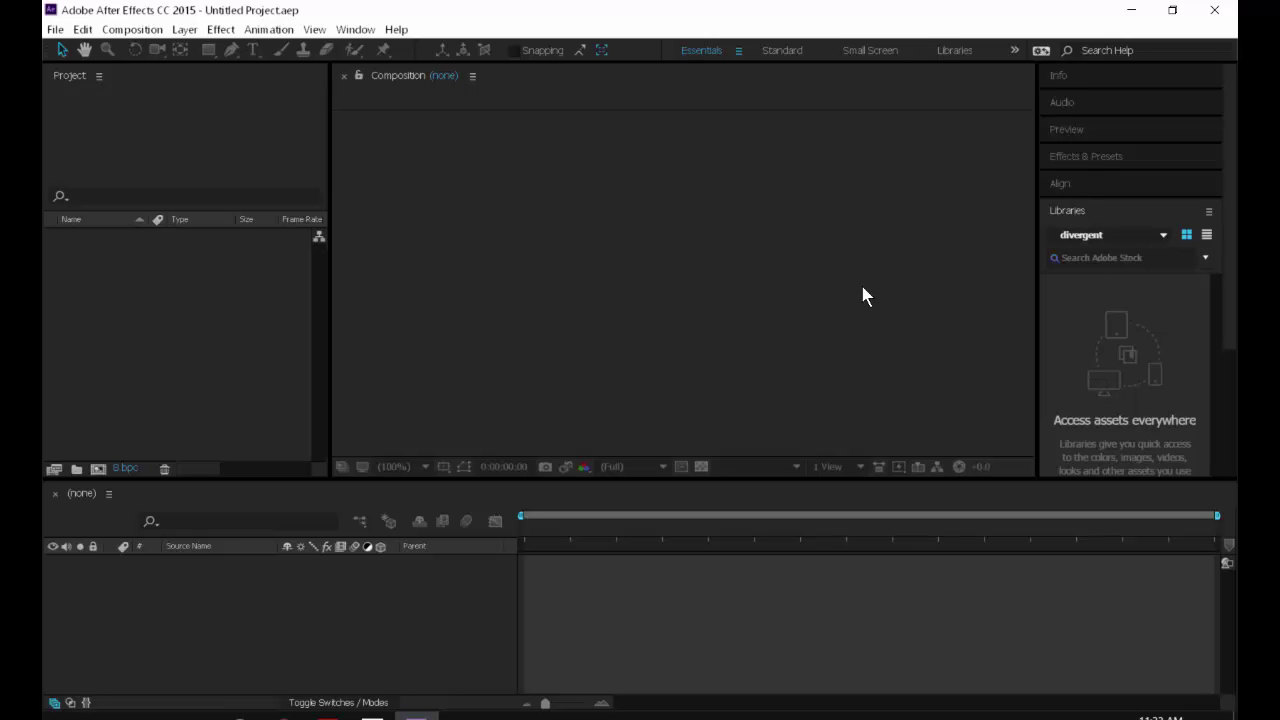
{"action": "left_click", "coordinate": [355, 29]}
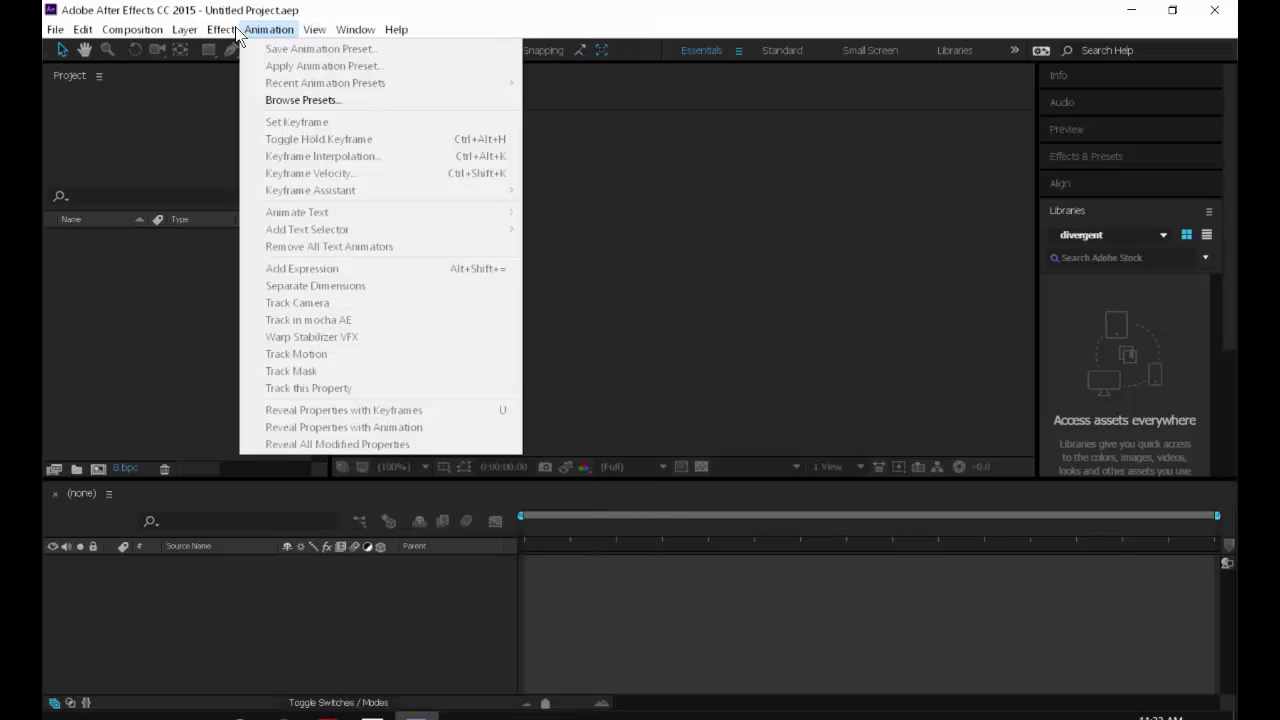
{"action": "mouse_move", "coordinate": [229, 30]}
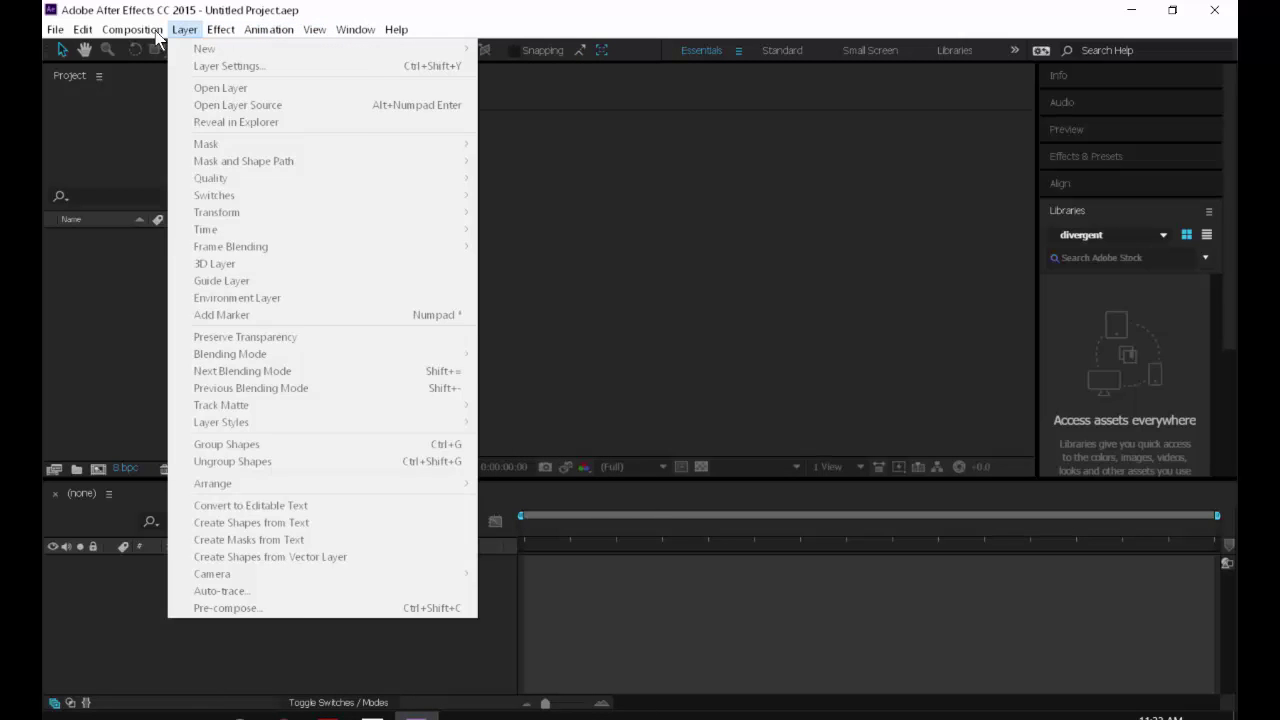
{"action": "mouse_move", "coordinate": [125, 31]}
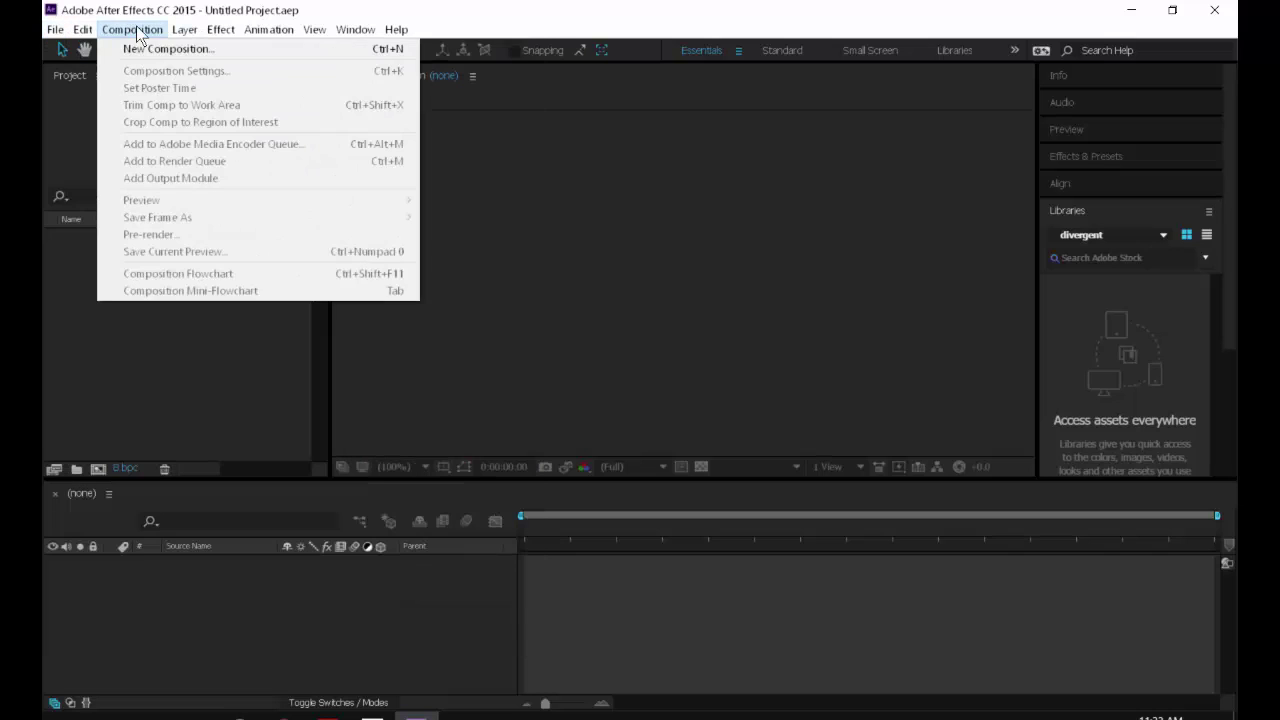
{"action": "left_click", "coordinate": [495, 145]}
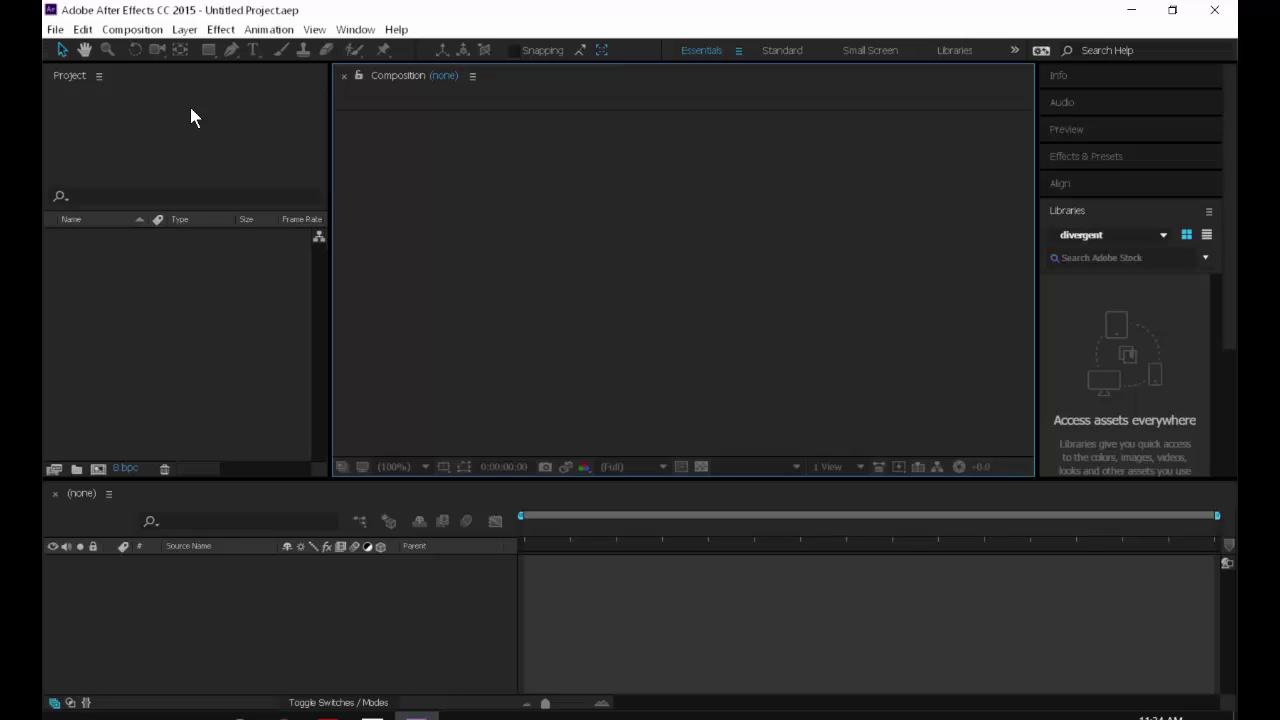
Open the settings for a new composition.
{"action": "left_click", "coordinate": [141, 37]}
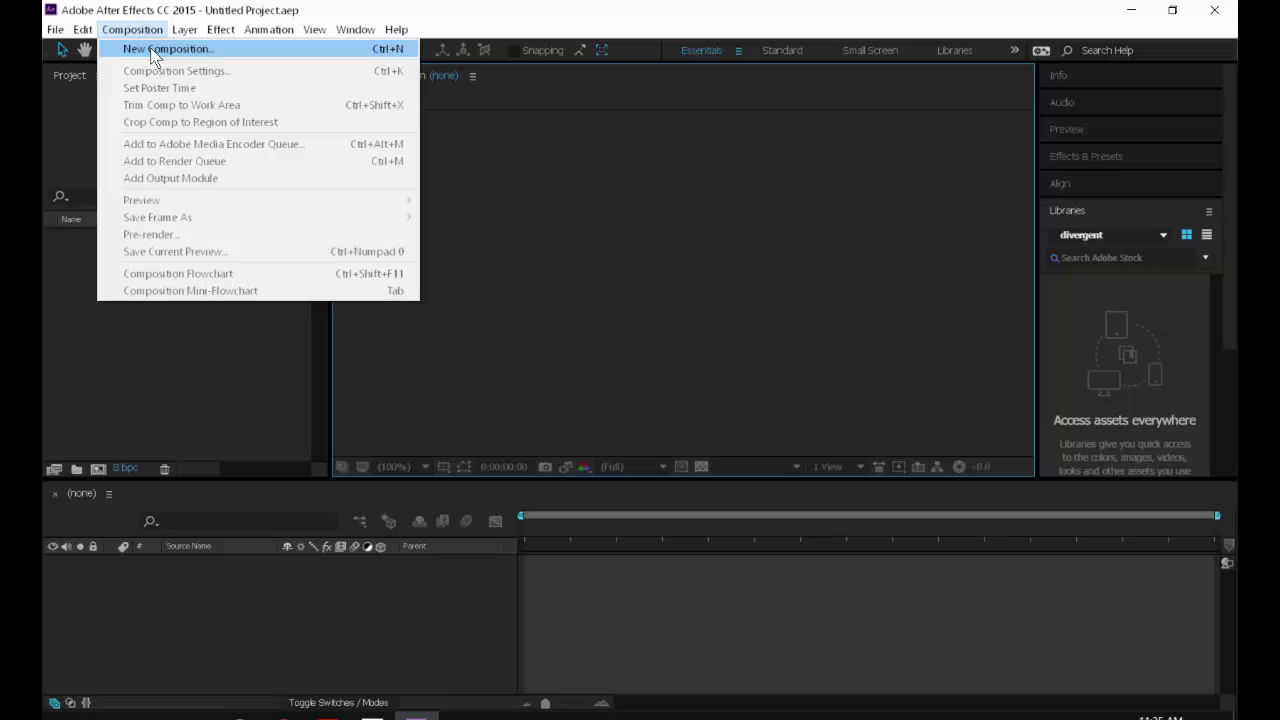
{"action": "left_click", "coordinate": [150, 47]}
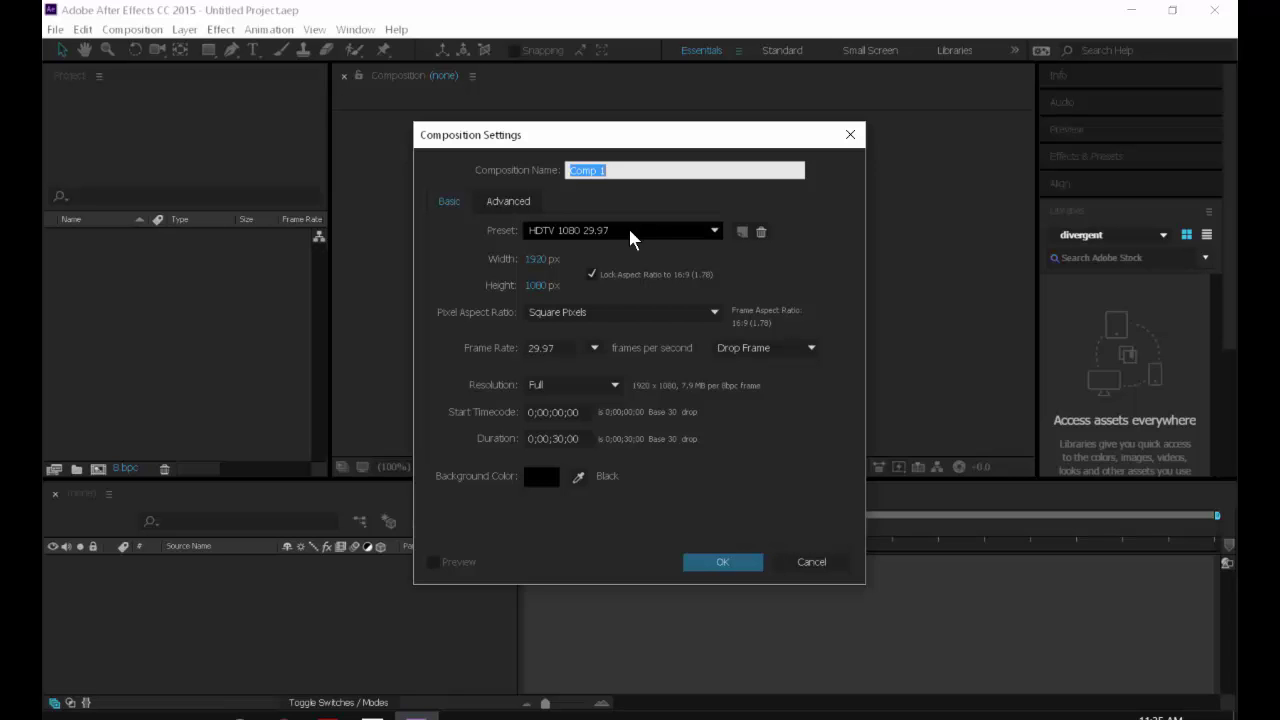
Switch to 2200_CheatSheet.pdf in Acrobat and highlight the 960 x 540 frame size under File Size & Compression.
{"action": "key", "text": "alt+Tab"}
{"action": "key", "text": "alt+Tab"}
{"action": "key", "text": "alt+Tab"}
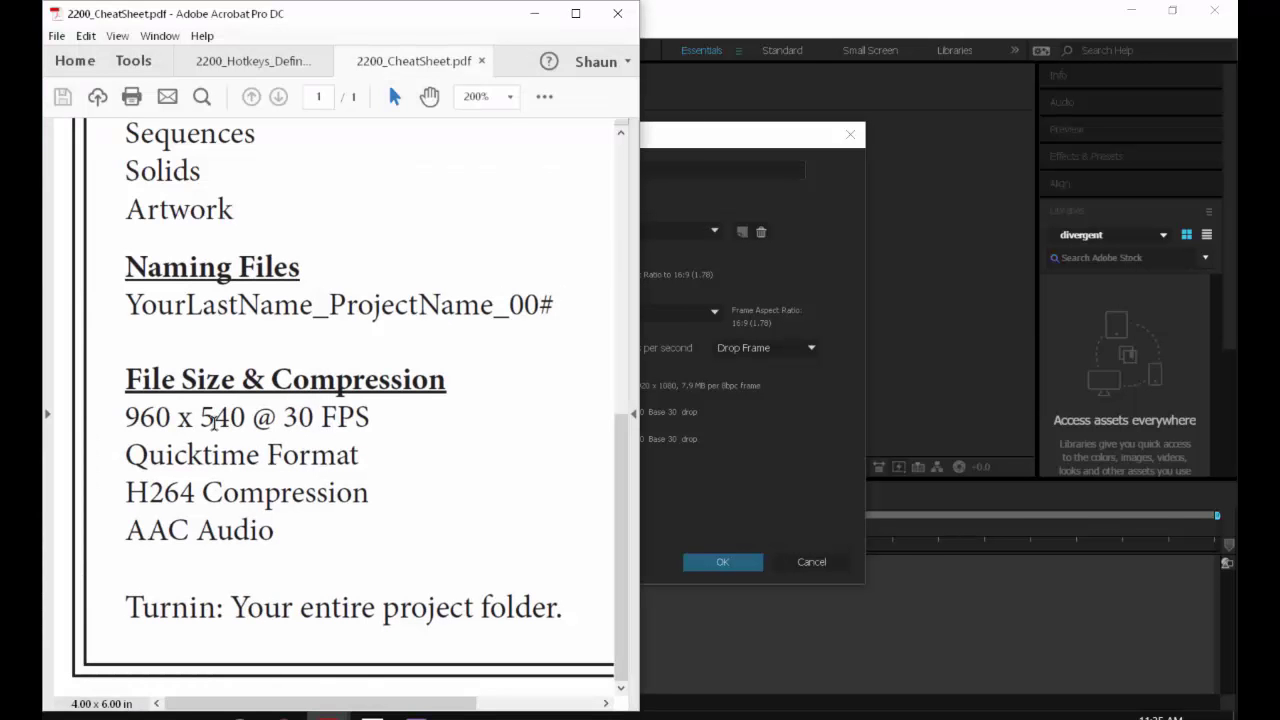
{"action": "left_click", "coordinate": [125, 416]}
{"action": "left_click_drag", "start_coordinate": [141, 413], "coordinate": [220, 414]}
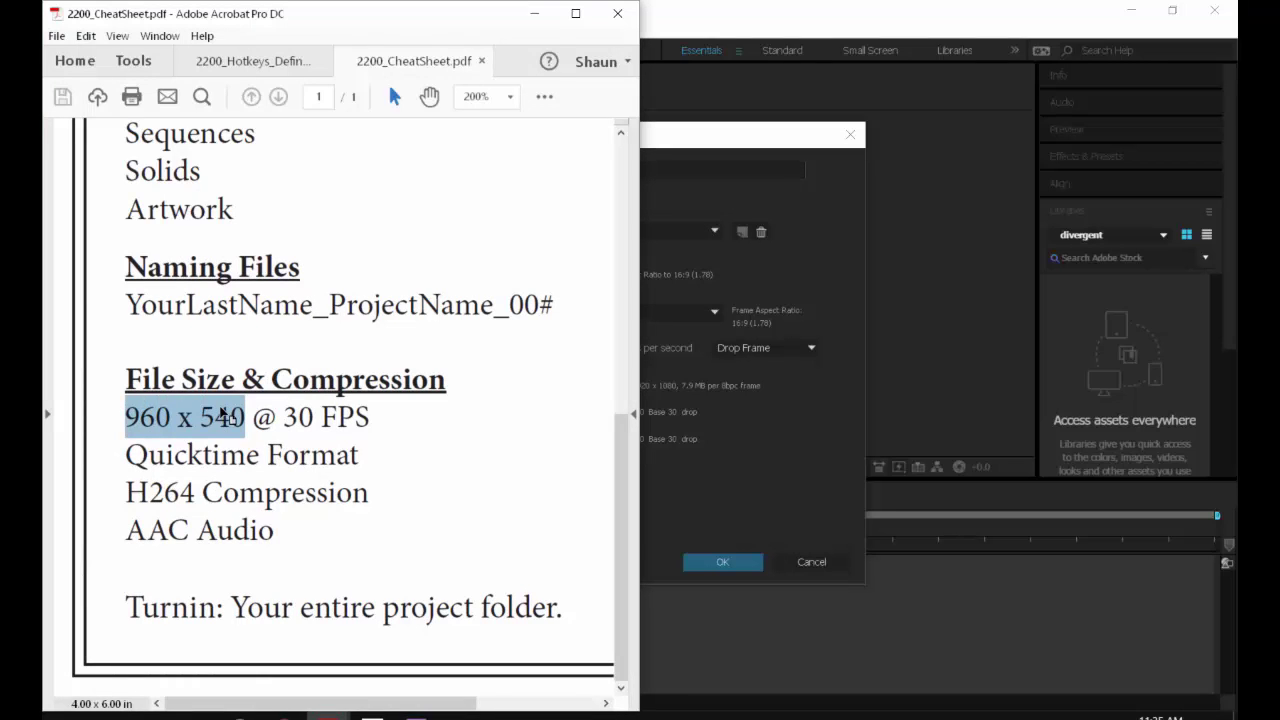
Switch back to After Effects and set the composition size to 960 x 540 px with the aspect ratio locked.
{"action": "key", "text": "alt+Tab"}
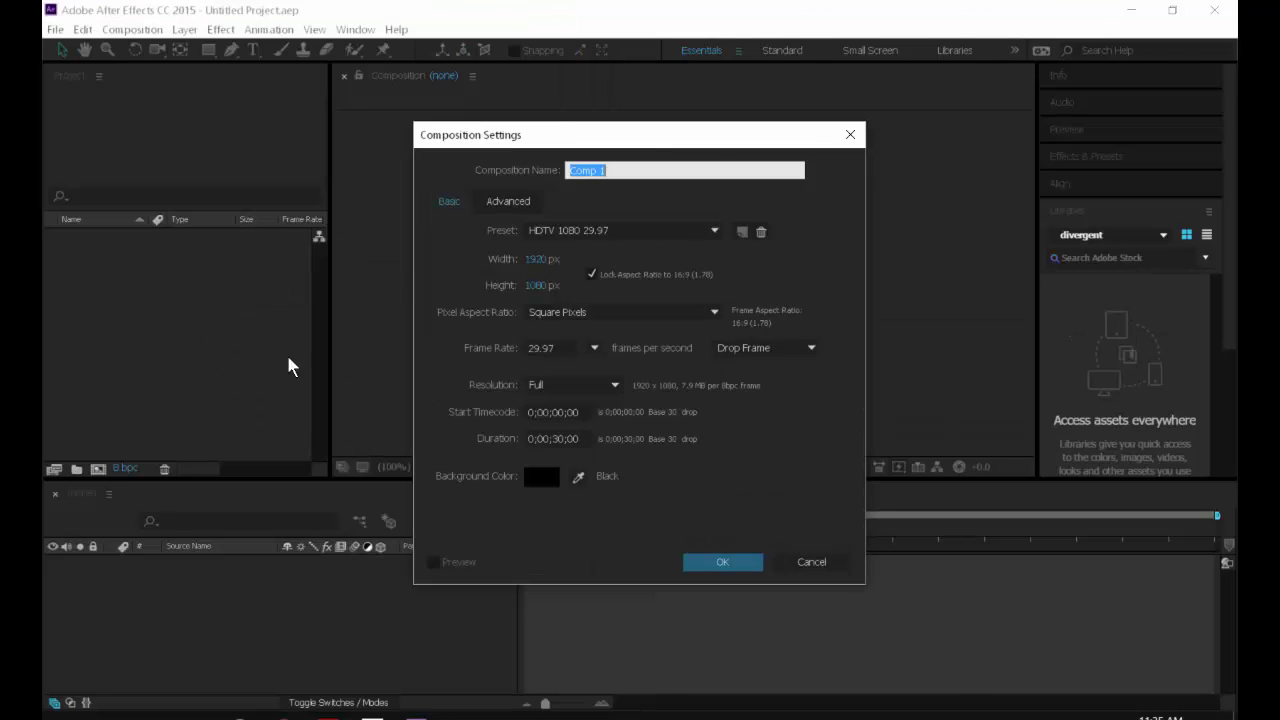
{"action": "left_click", "coordinate": [582, 228]}
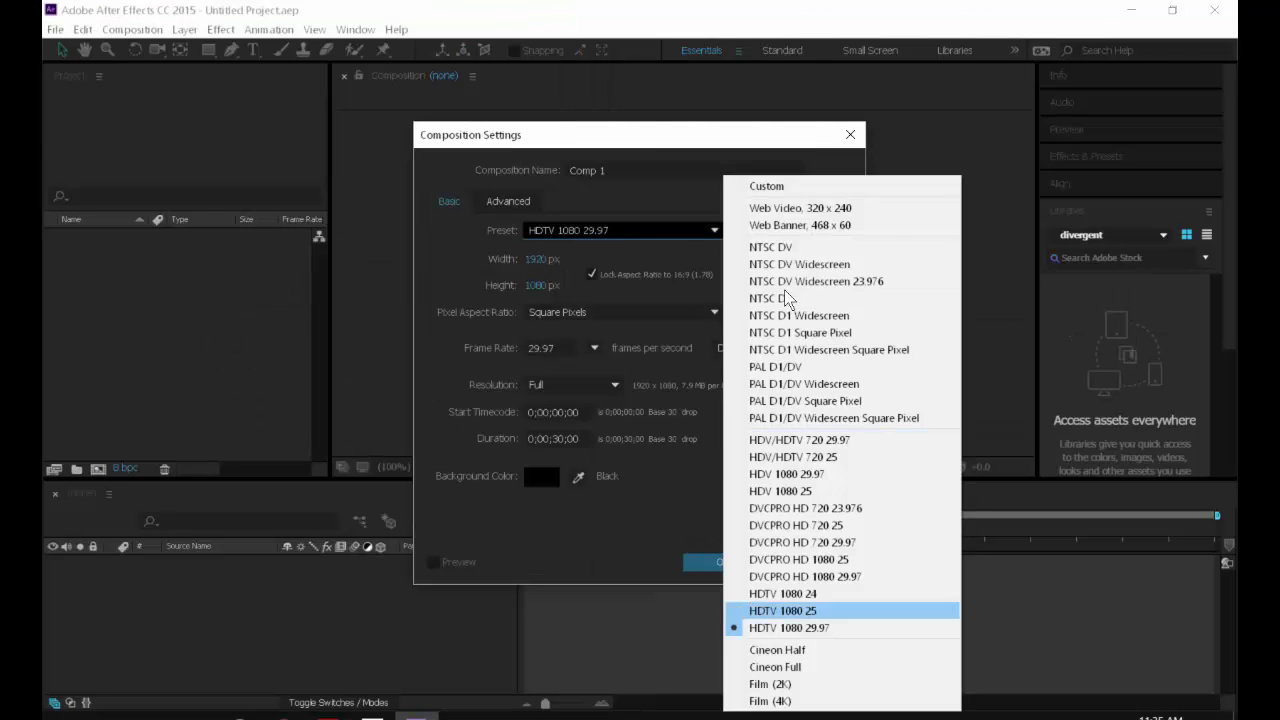
{"action": "left_click", "coordinate": [527, 254]}
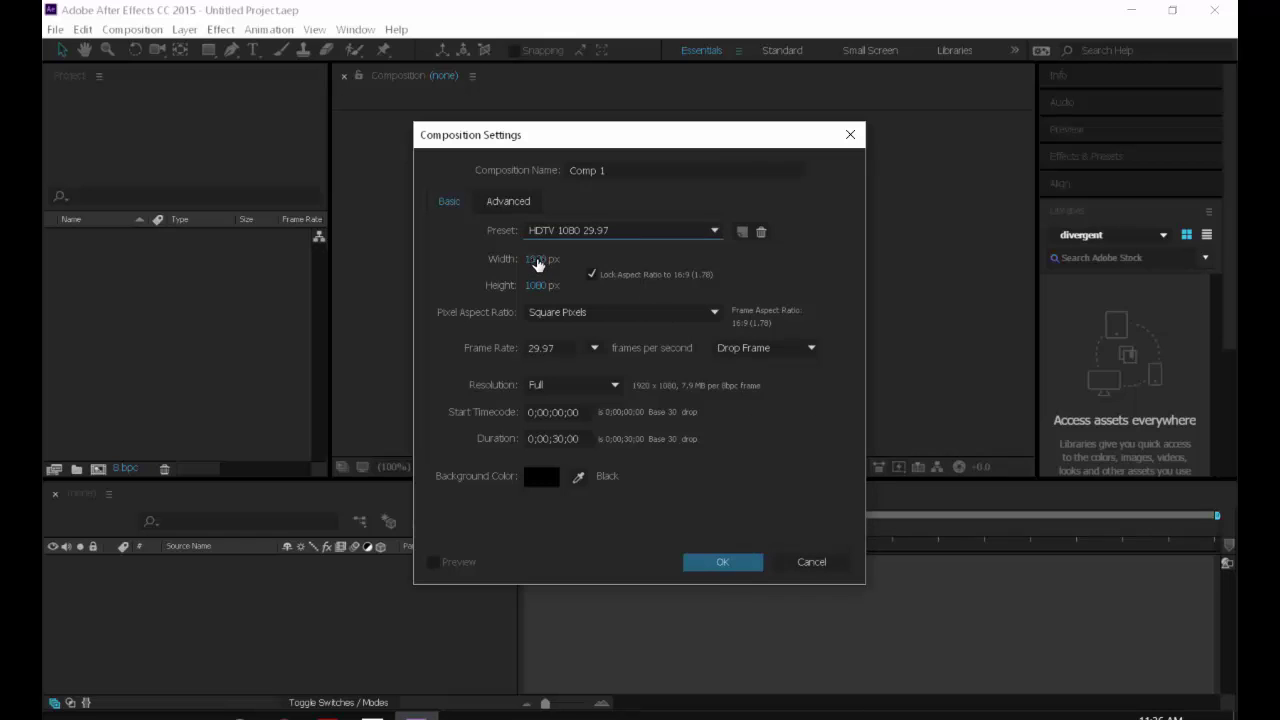
{"action": "left_click", "coordinate": [538, 260]}
{"action": "type", "text": "960"}
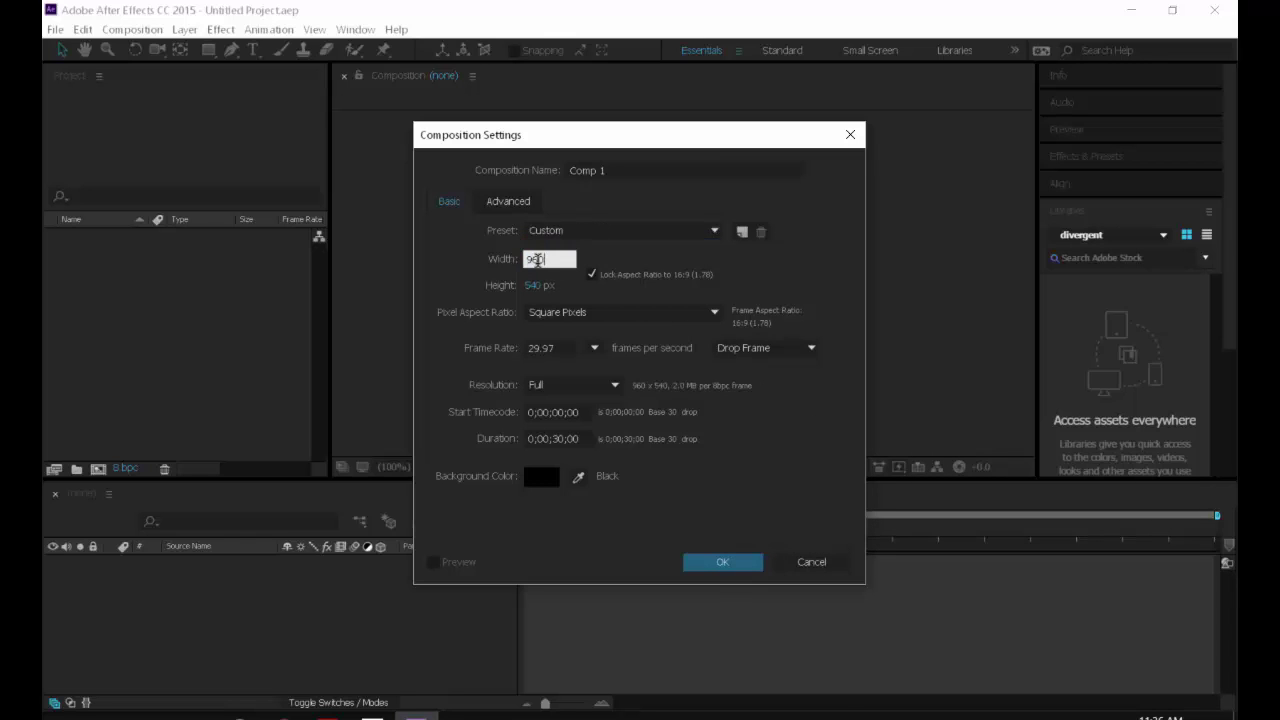
{"action": "key", "text": "Tab"}
{"action": "key", "text": "Return"}
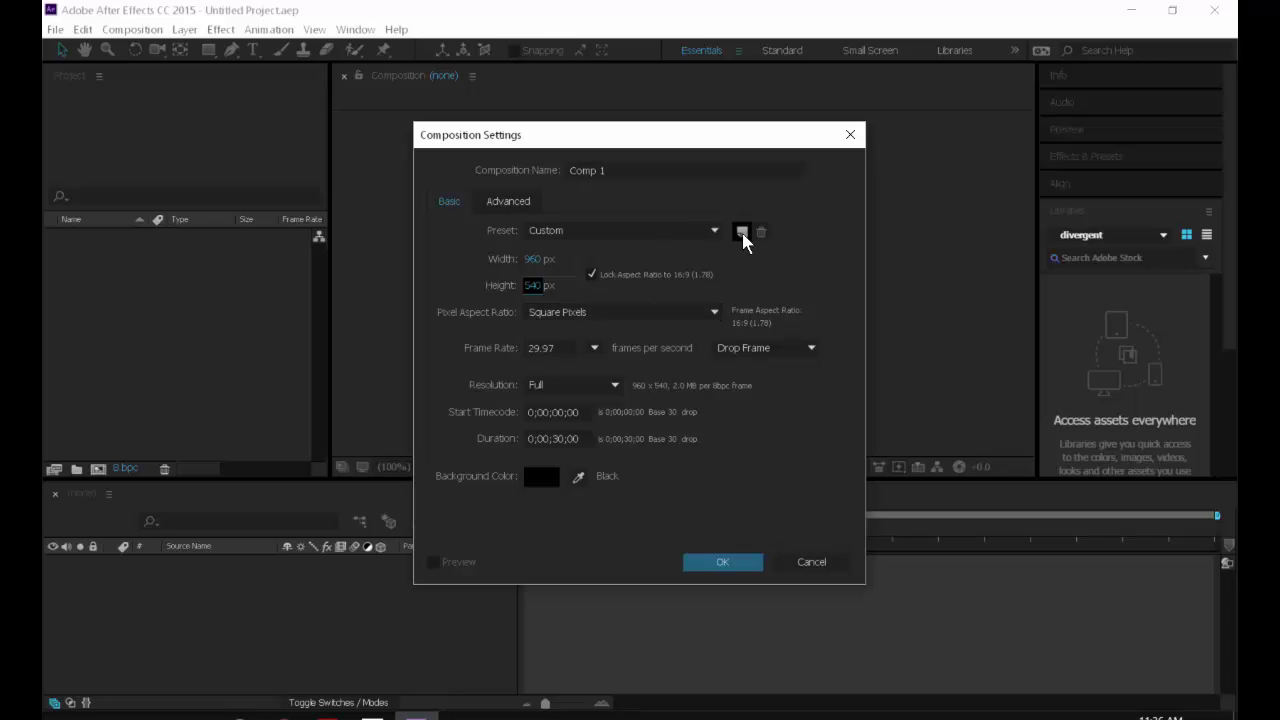
Set the composition's frame rate to 30 frames per second.
{"action": "left_click", "coordinate": [571, 344]}
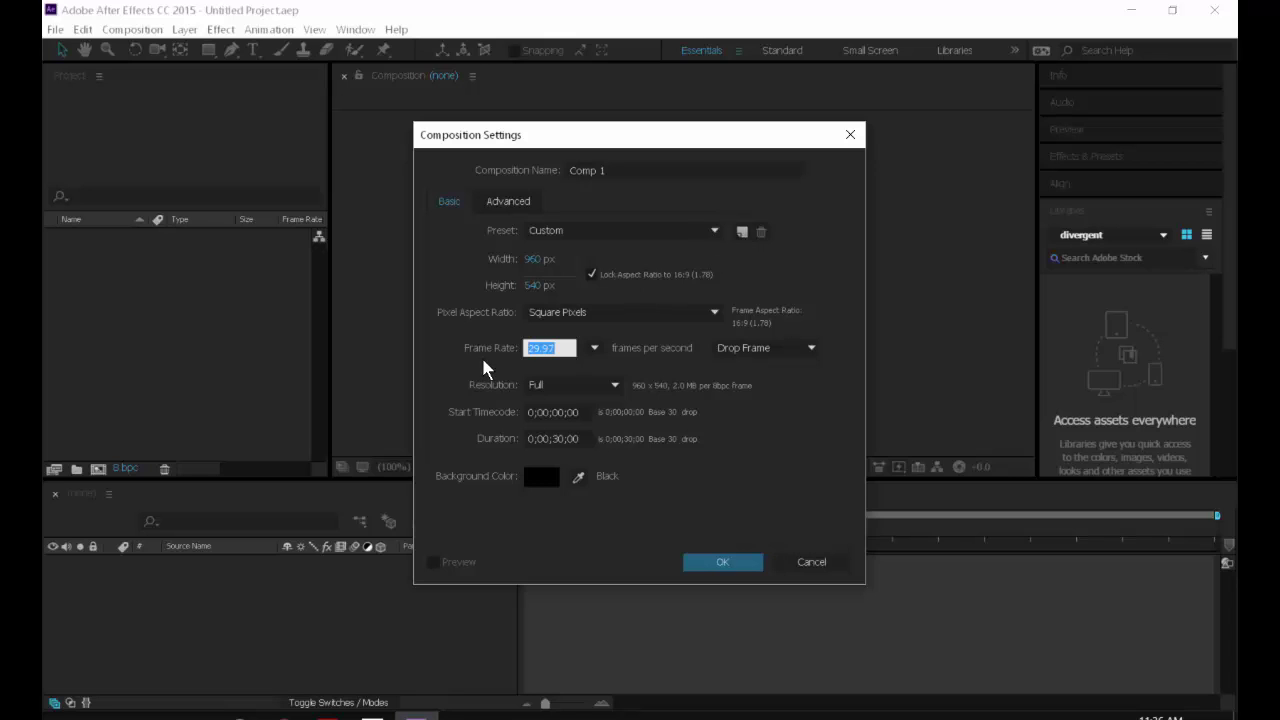
{"action": "type", "text": "30"}
{"action": "key", "text": "Tab"}
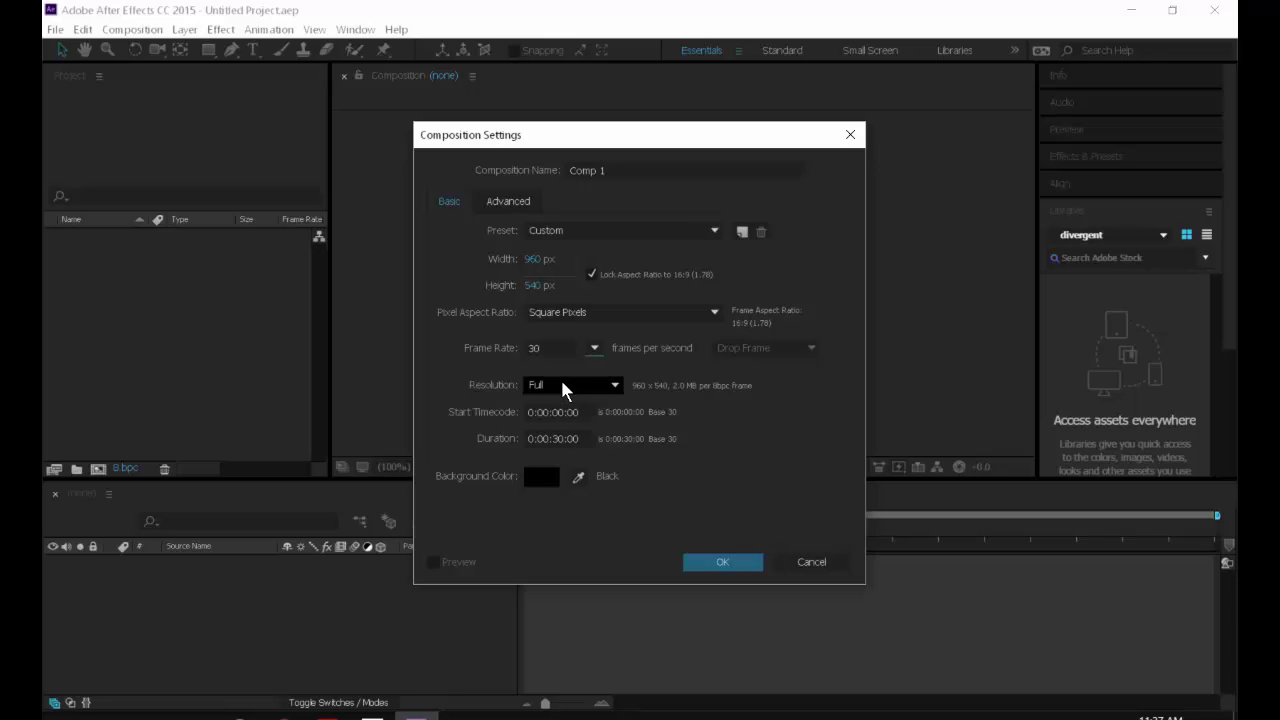
{"action": "left_click", "coordinate": [559, 379]}
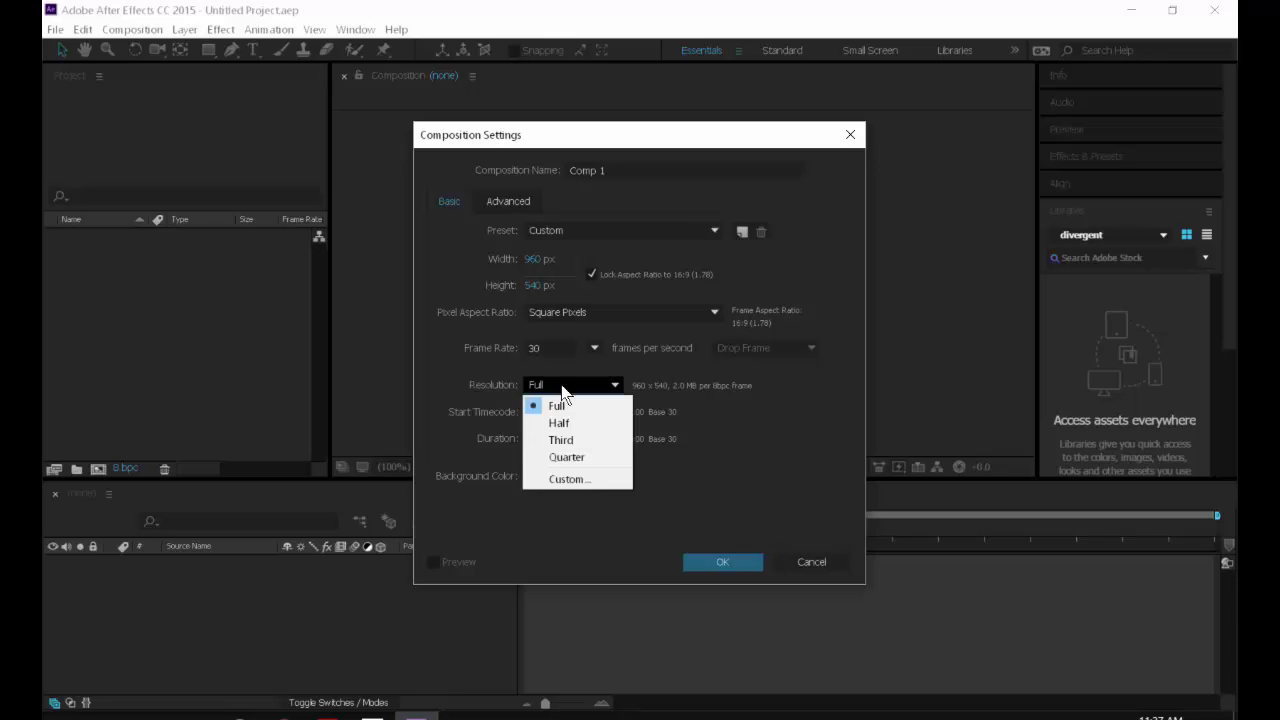
{"action": "left_click", "coordinate": [560, 381]}
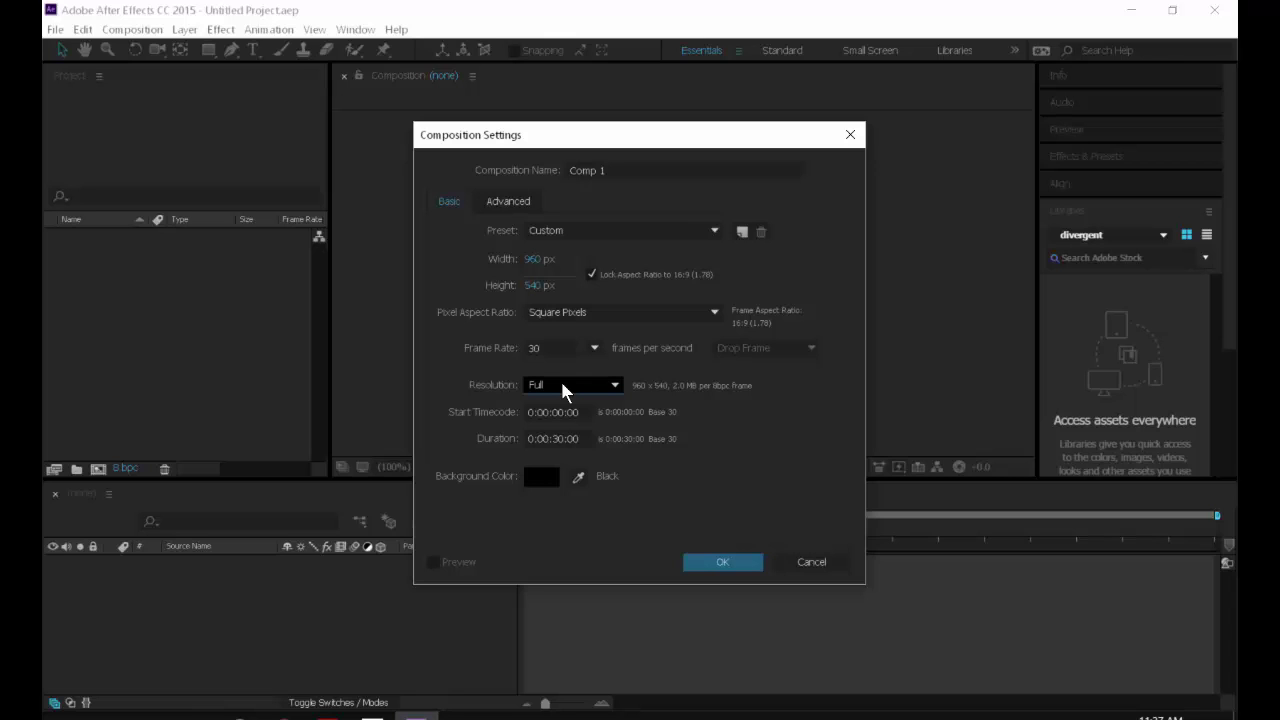
{"action": "left_click", "coordinate": [562, 388]}
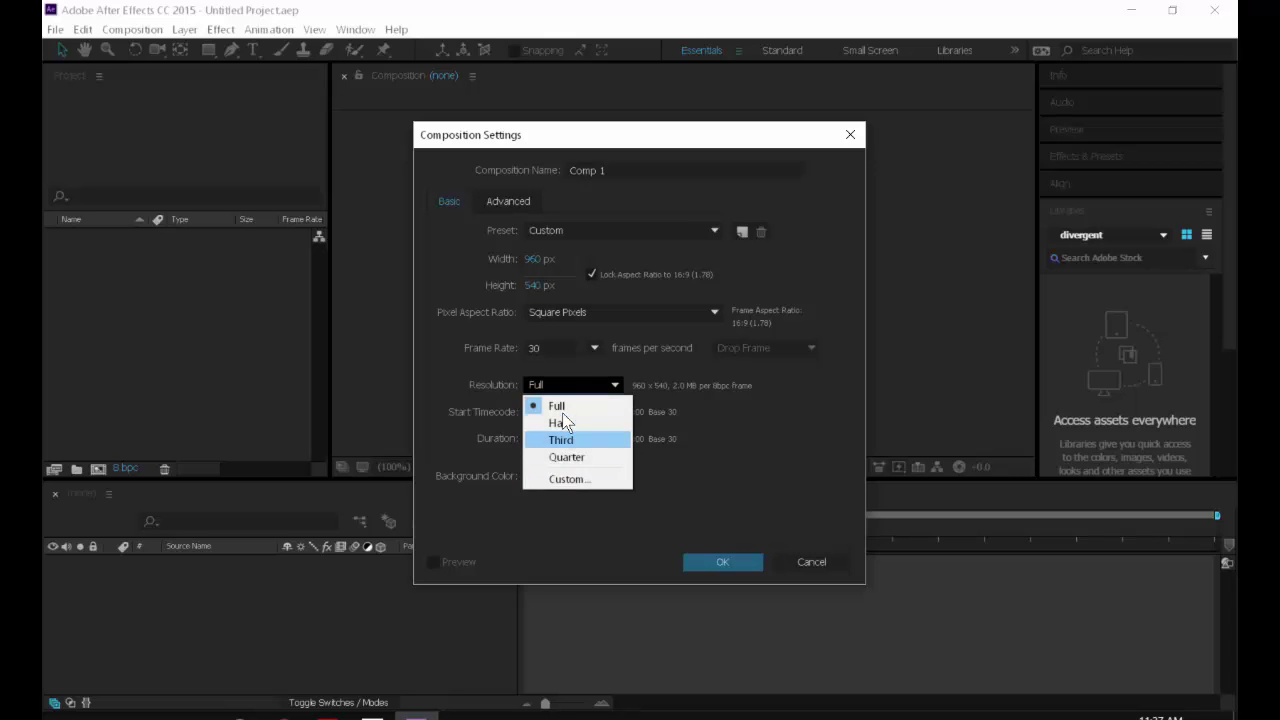
{"action": "left_click", "coordinate": [534, 382]}
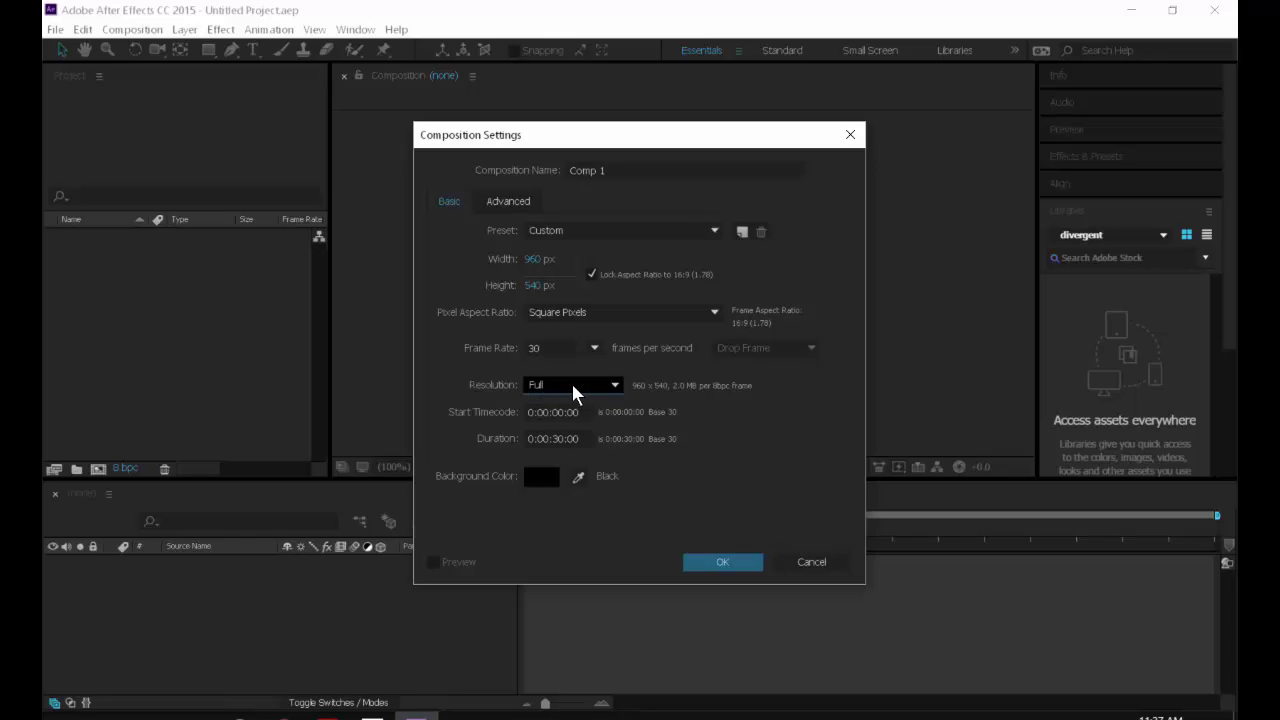
Set the composition's start timecode to 0.
{"action": "key", "text": "Tab"}
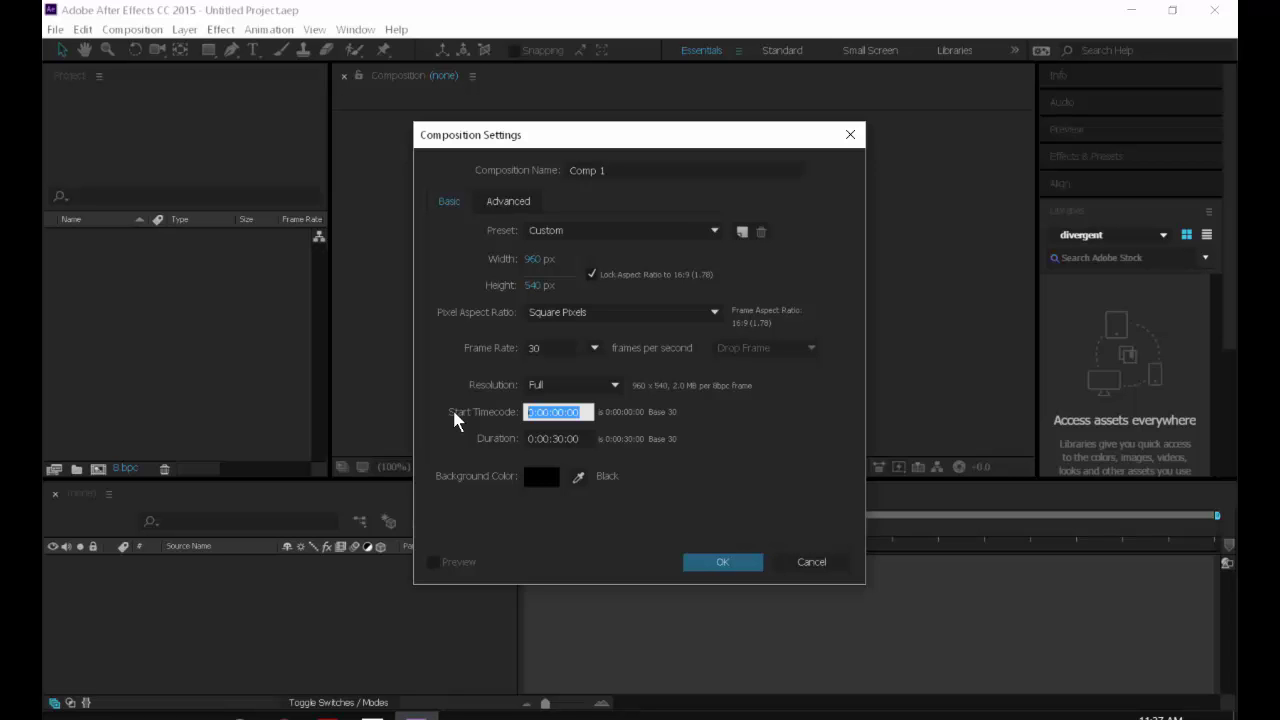
{"action": "type", "text": "40000"}
{"action": "left_click_drag", "start_coordinate": [571, 412], "coordinate": [429, 410]}
{"action": "type", "text": "0"}
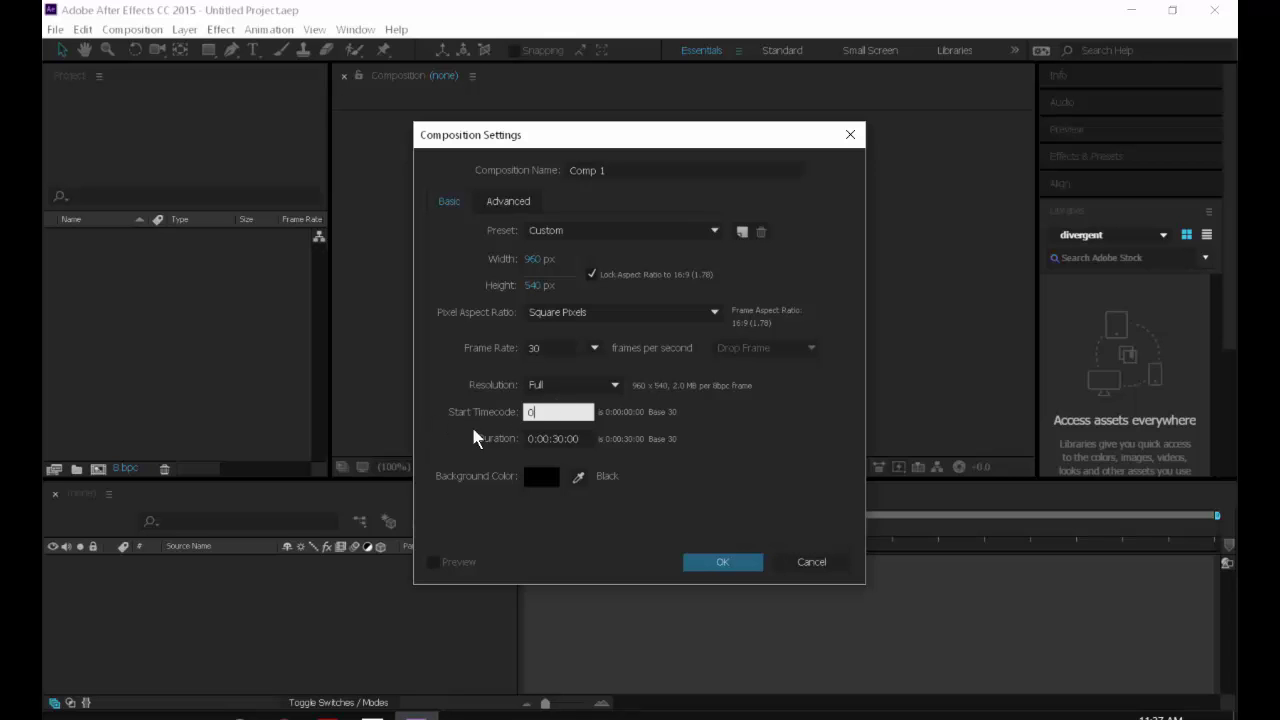
{"action": "key", "text": "Tab"}
Set the composition's duration to 6 seconds (0:00:06:00).
{"action": "left_click_drag", "start_coordinate": [588, 438], "coordinate": [443, 447]}
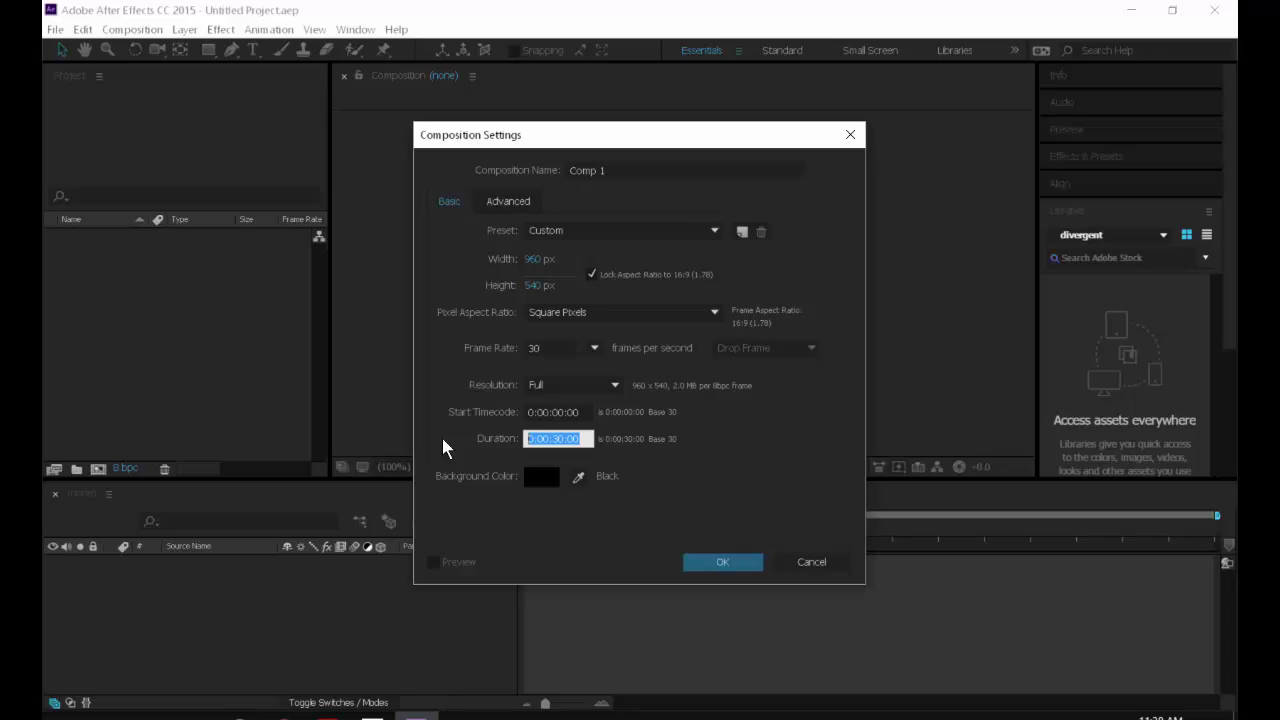
{"action": "type", "text": "40000"}
{"action": "key", "text": "ctrl+a"}
{"action": "type", "text": "600"}
Set the background color to dark gray 383838 and create the composition.
{"action": "left_click", "coordinate": [540, 475]}
{"action": "mouse_move", "coordinate": [449, 440]}
{"action": "left_mouse_down"}
{"action": "mouse_move", "coordinate": [420, 426]}
{"action": "mouse_move", "coordinate": [428, 417]}
{"action": "left_mouse_up"}
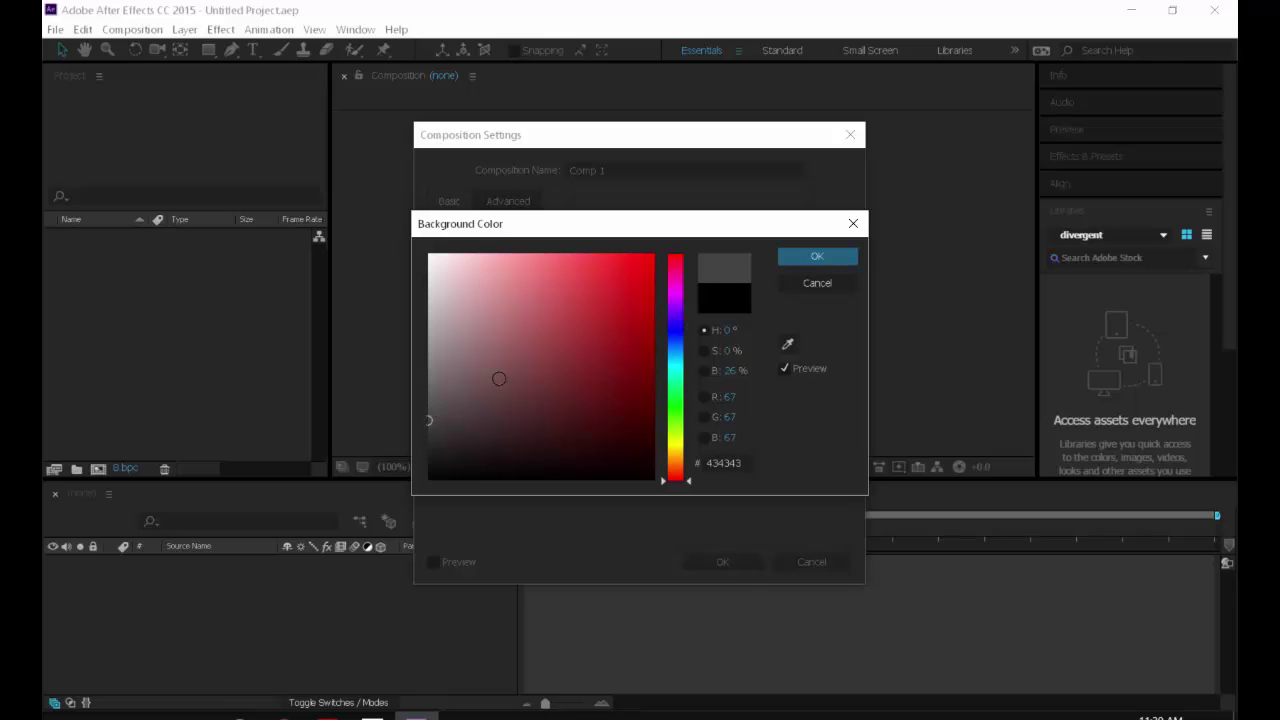
{"action": "left_click_drag", "start_coordinate": [428, 420], "coordinate": [428, 430]}
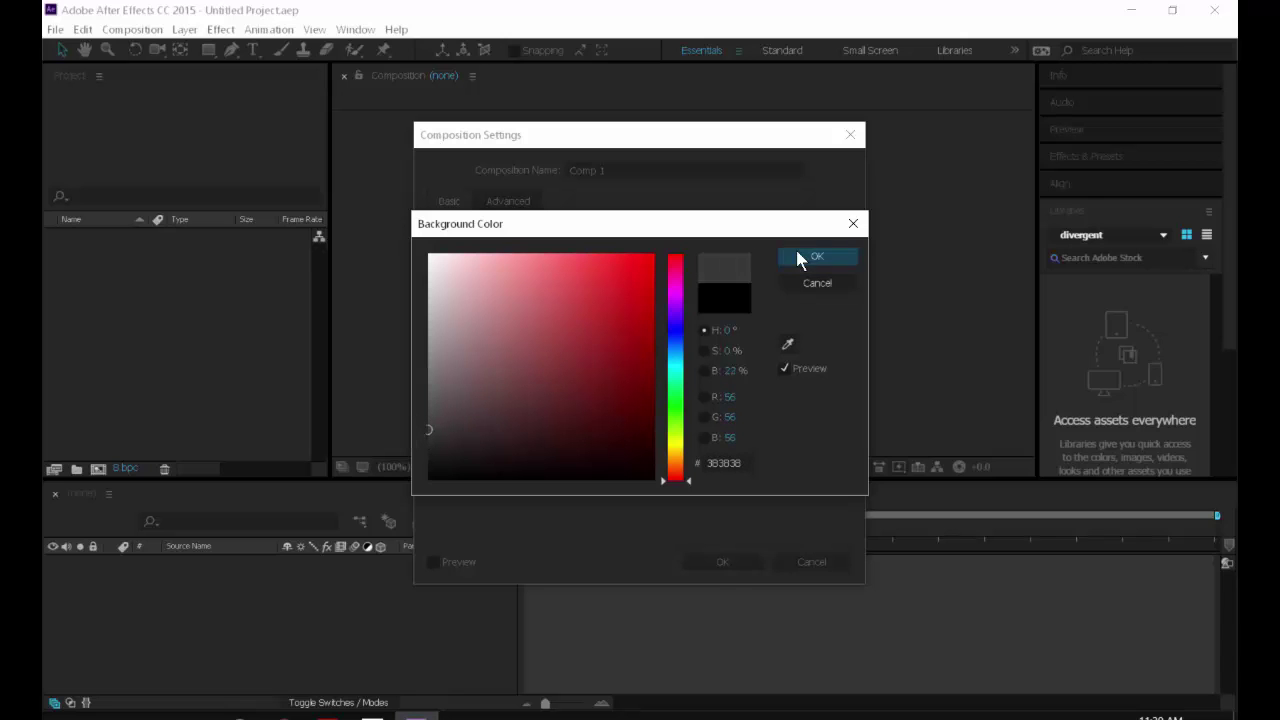
{"action": "left_click", "coordinate": [799, 259]}
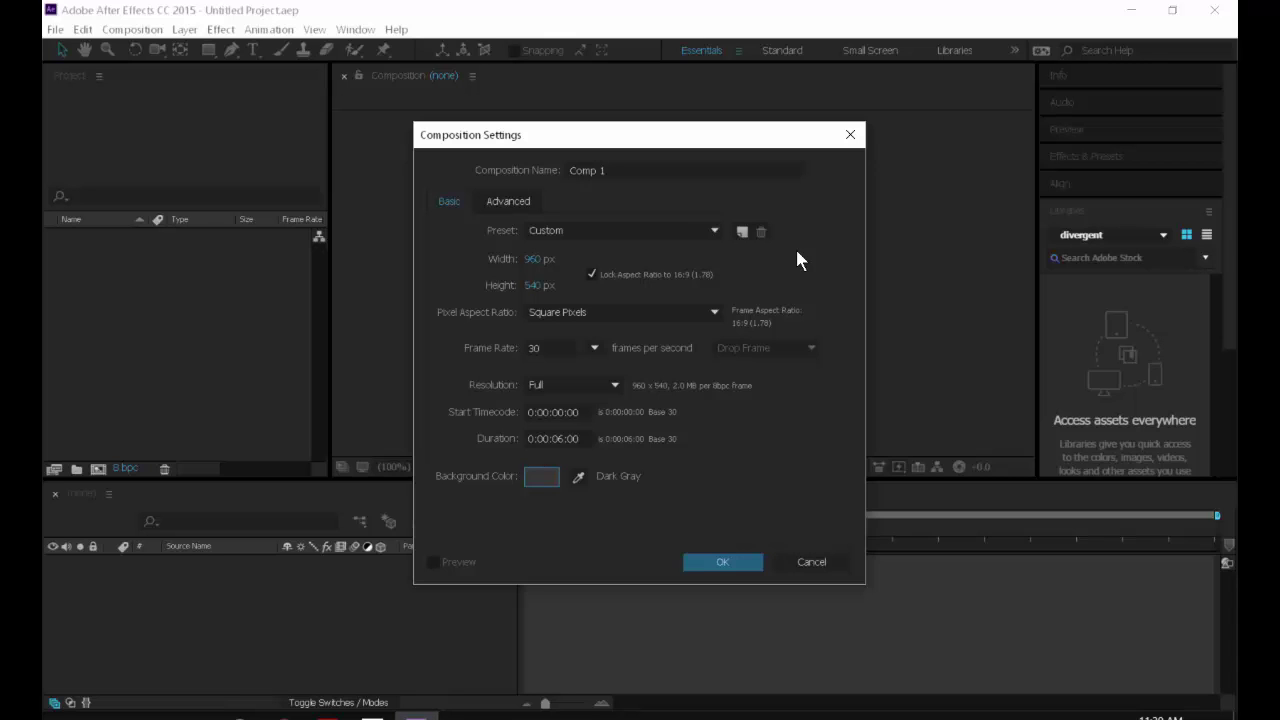
{"action": "left_click", "coordinate": [706, 562]}
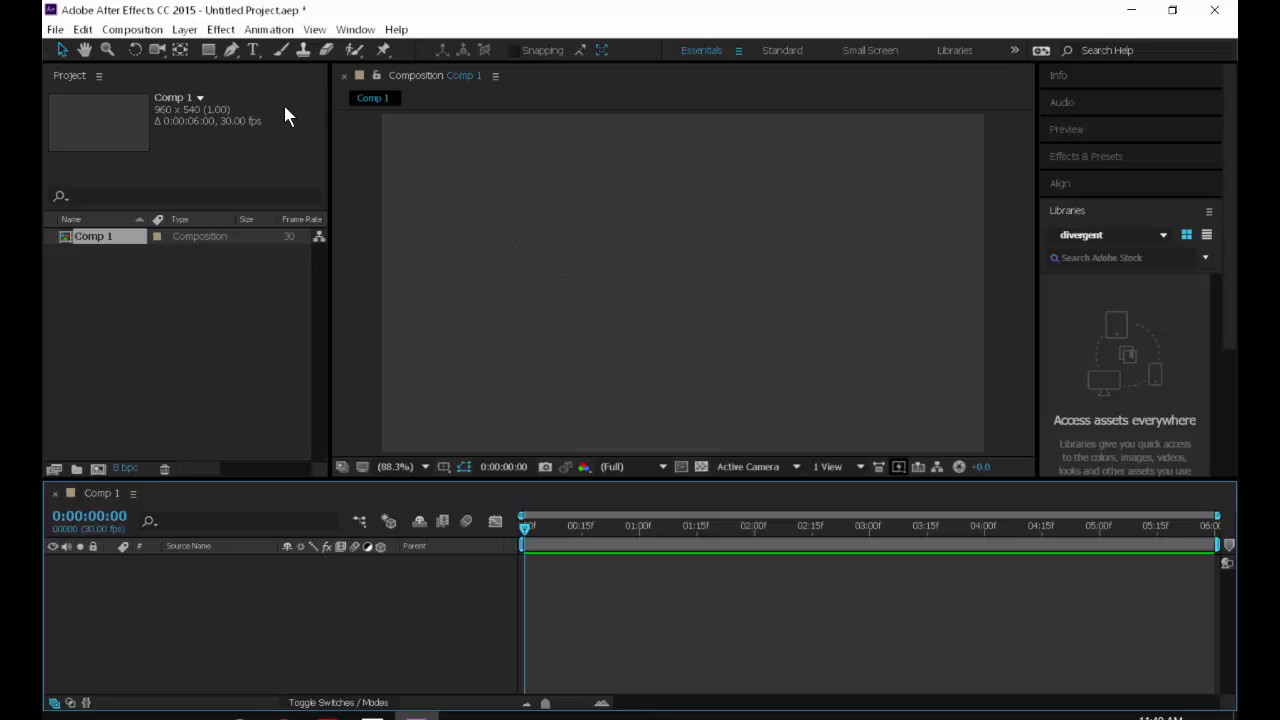
Open the settings for a new solid layer in Comp 1.
{"action": "left_click", "coordinate": [186, 31]}
{"action": "mouse_move", "coordinate": [191, 47]}
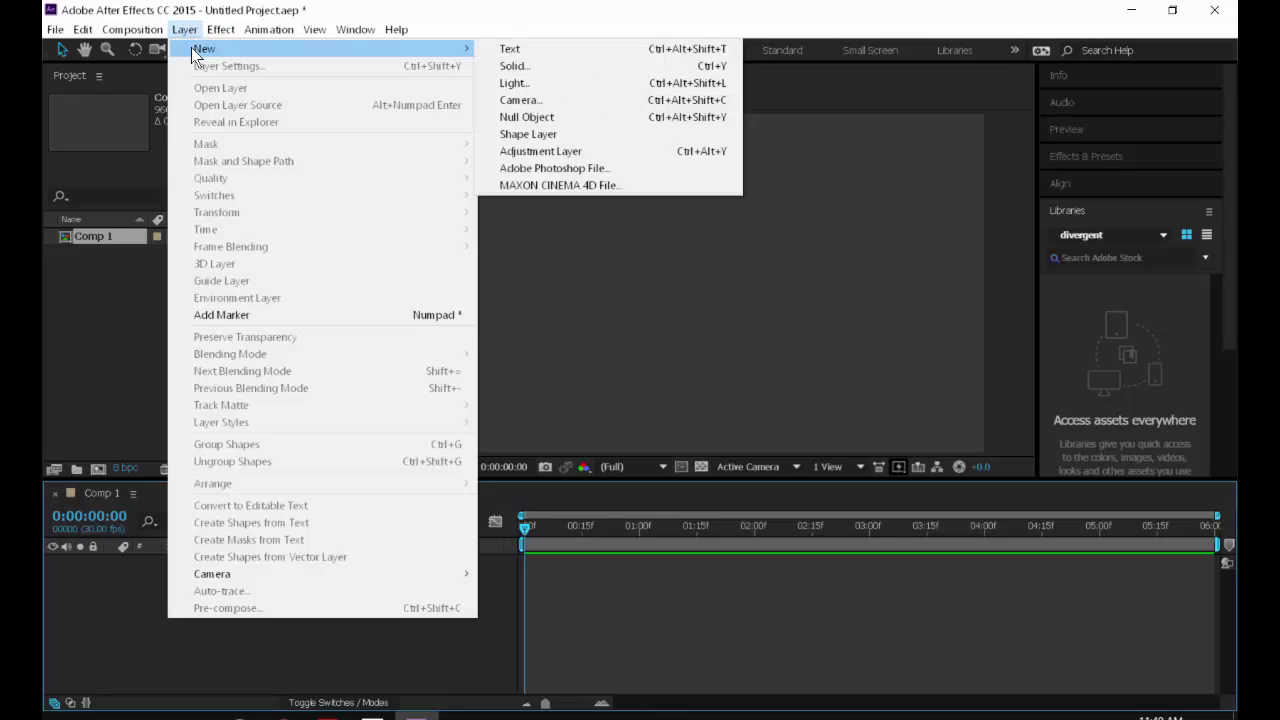
{"action": "left_click", "coordinate": [557, 66]}
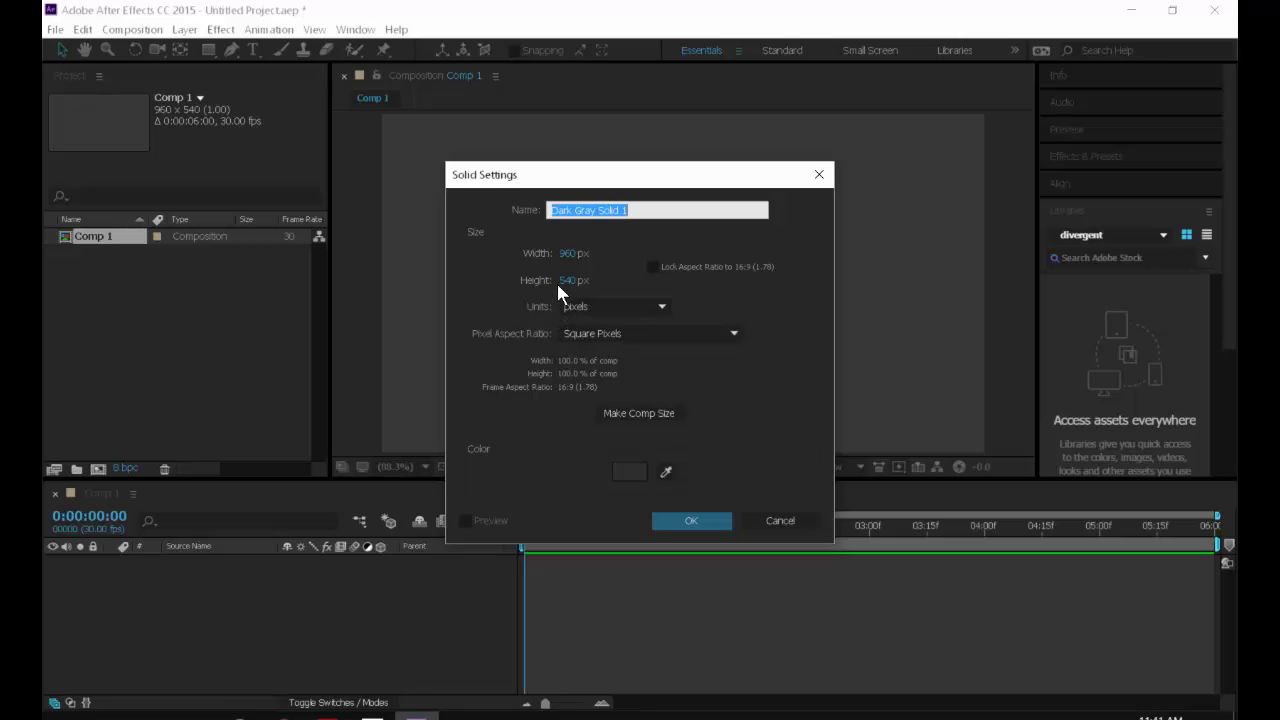
{"action": "left_click", "coordinate": [372, 716]}
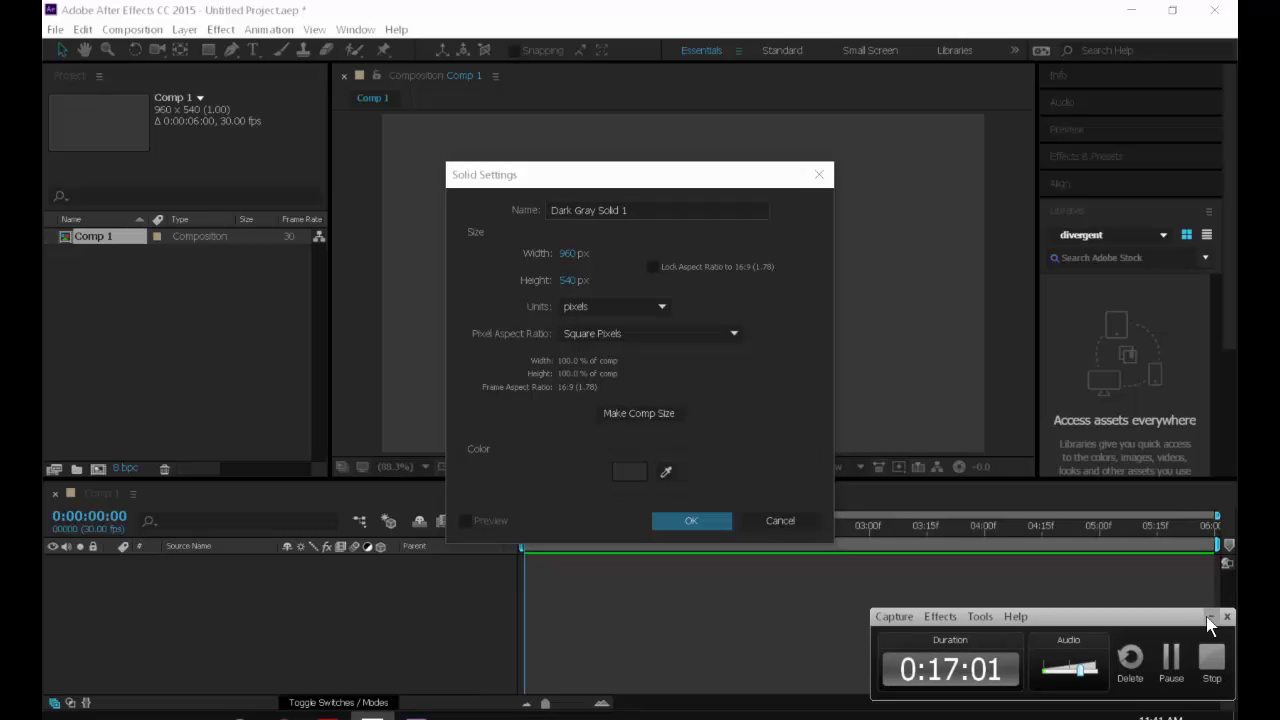
{"action": "left_click", "coordinate": [1210, 616]}
{"action": "left_click", "coordinate": [598, 308]}
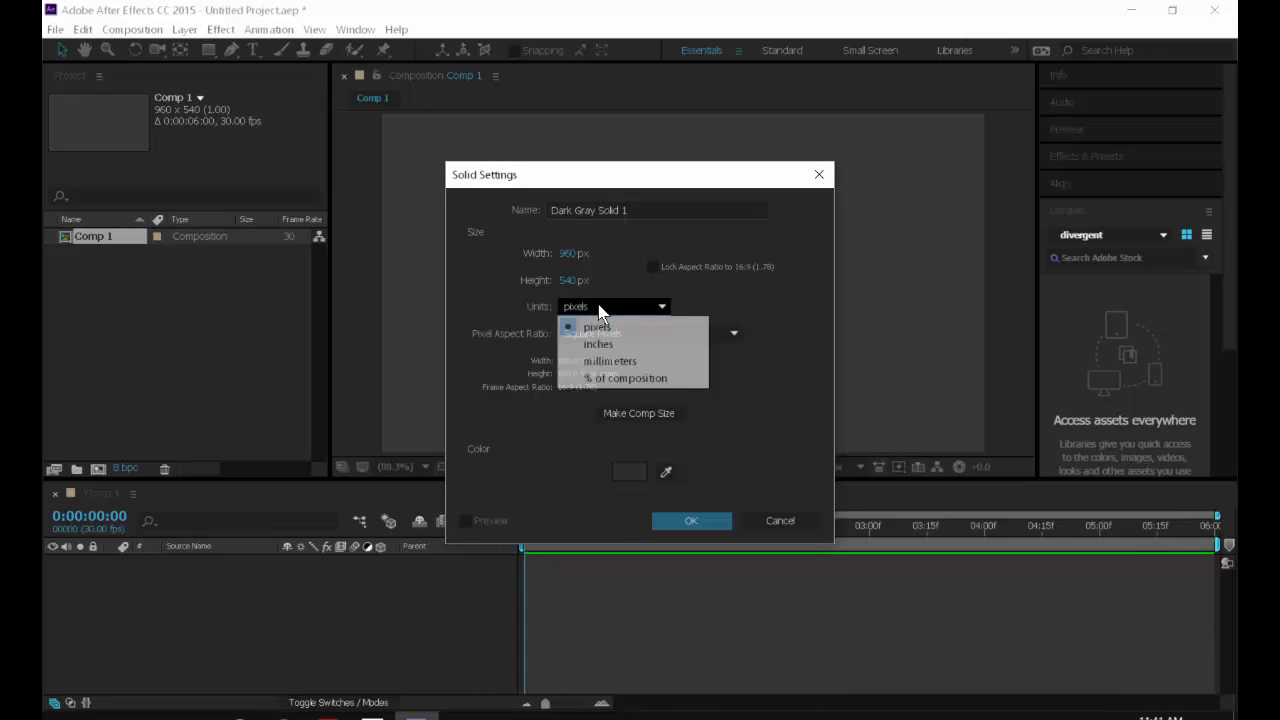
{"action": "left_click", "coordinate": [599, 311]}
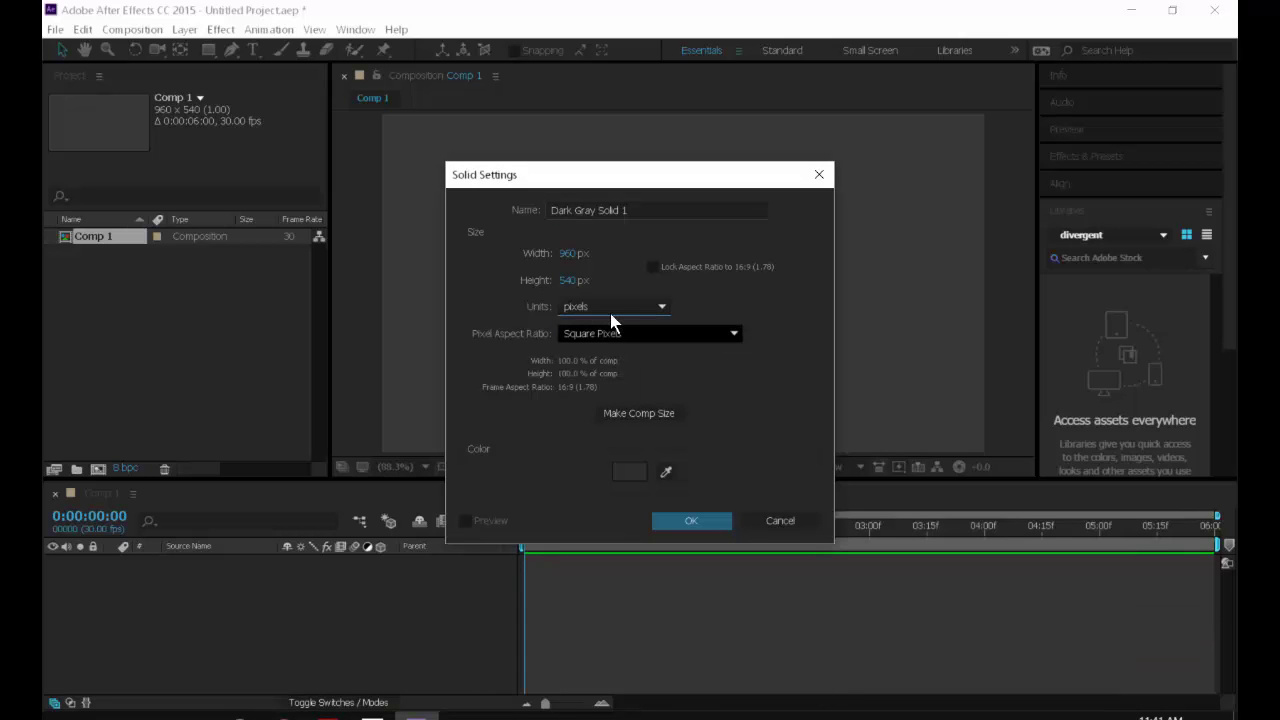
{"action": "left_click", "coordinate": [609, 302]}
{"action": "left_click", "coordinate": [624, 300]}
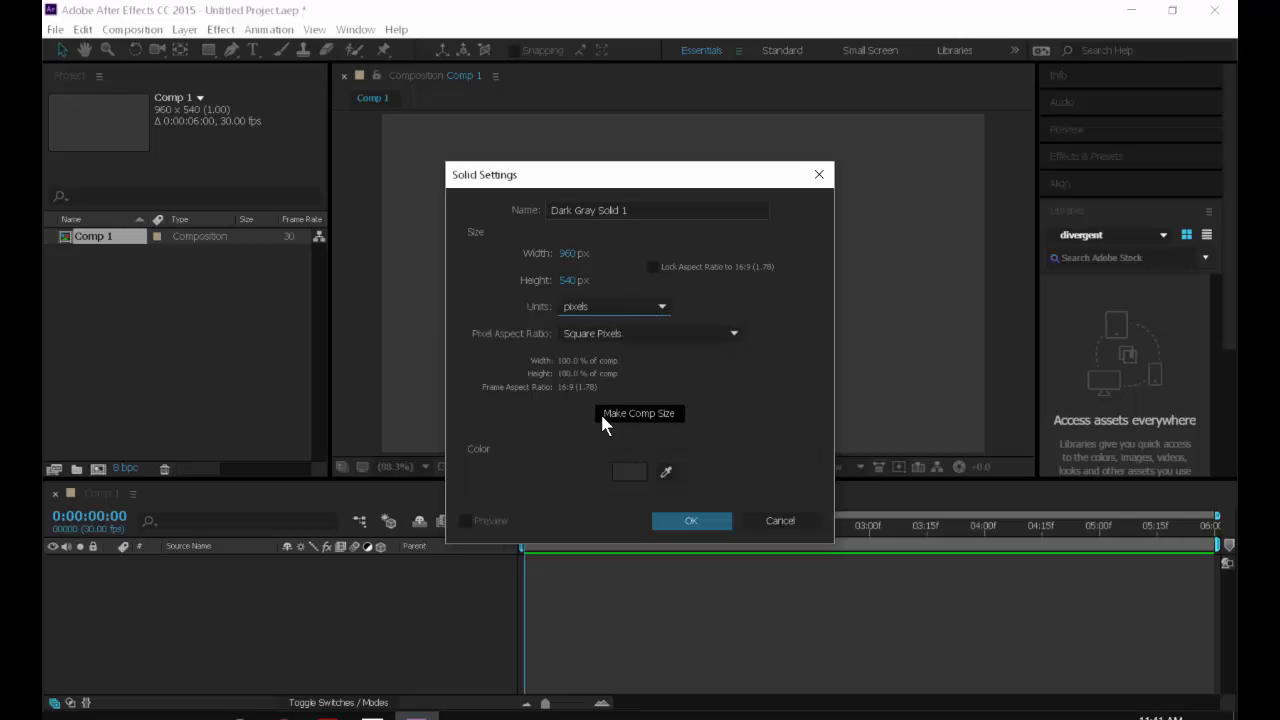
Try a solid size of 855 x 393 px and reset it to the composition size.
{"action": "left_click_drag", "start_coordinate": [572, 253], "coordinate": [485, 305]}
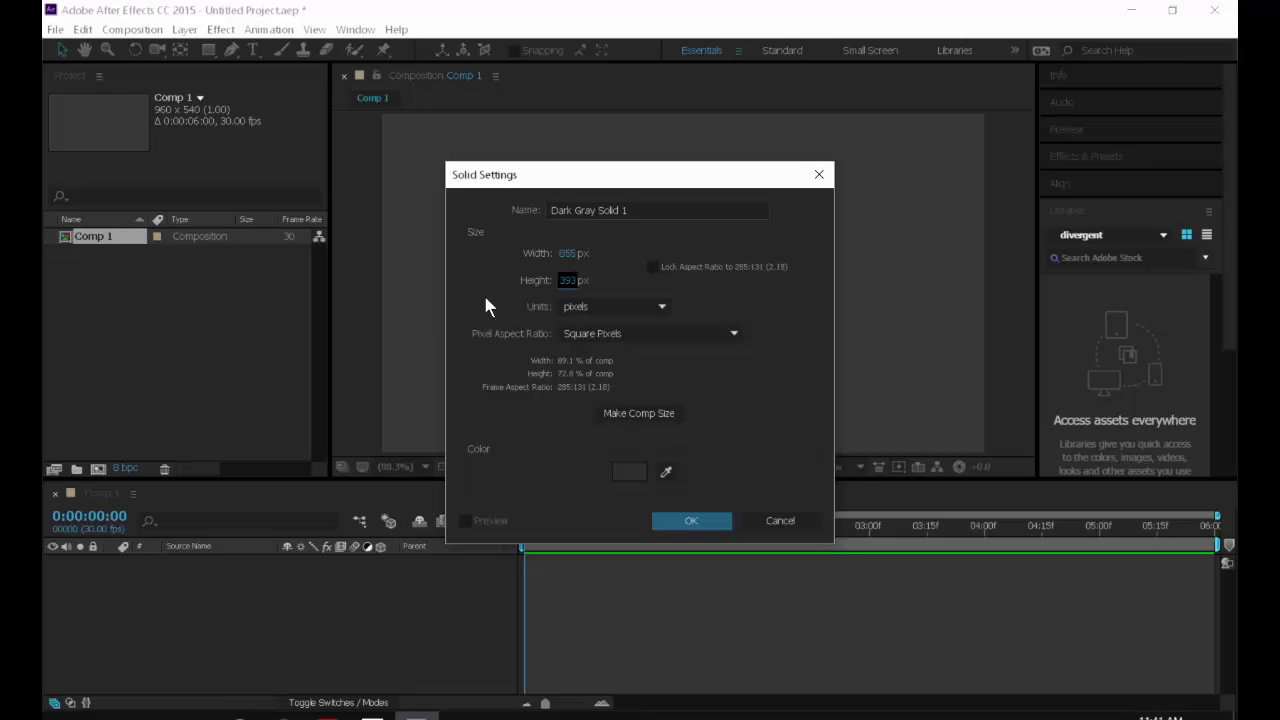
{"action": "left_click", "coordinate": [622, 414]}
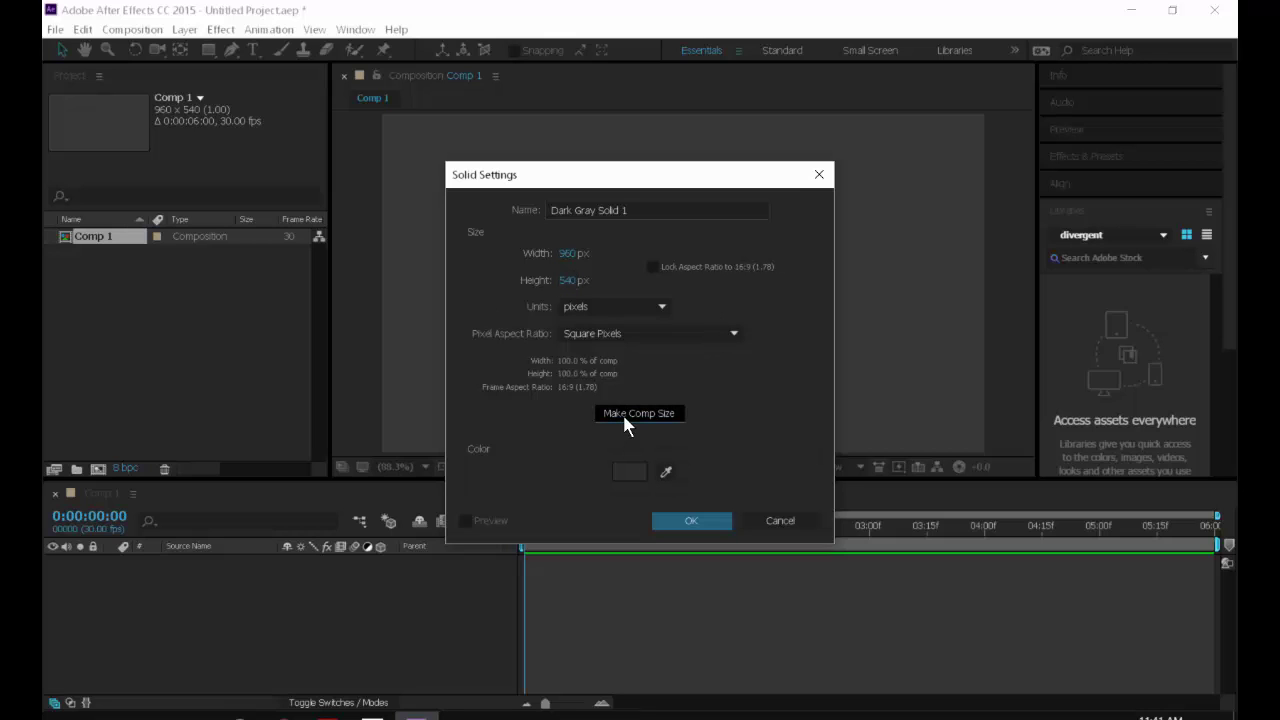
Set the solid's color to grayish blue 667FA9 and add the solid to the composition.
{"action": "left_click", "coordinate": [629, 471]}
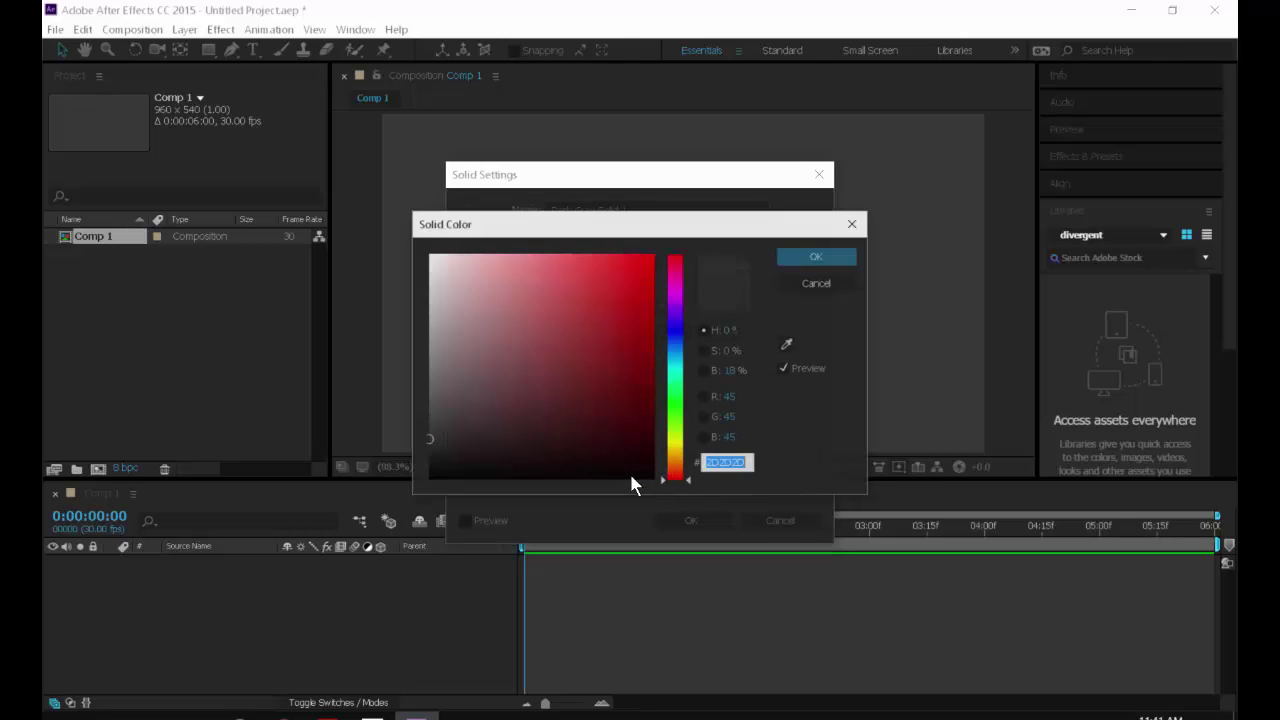
{"action": "left_click", "coordinate": [504, 279]}
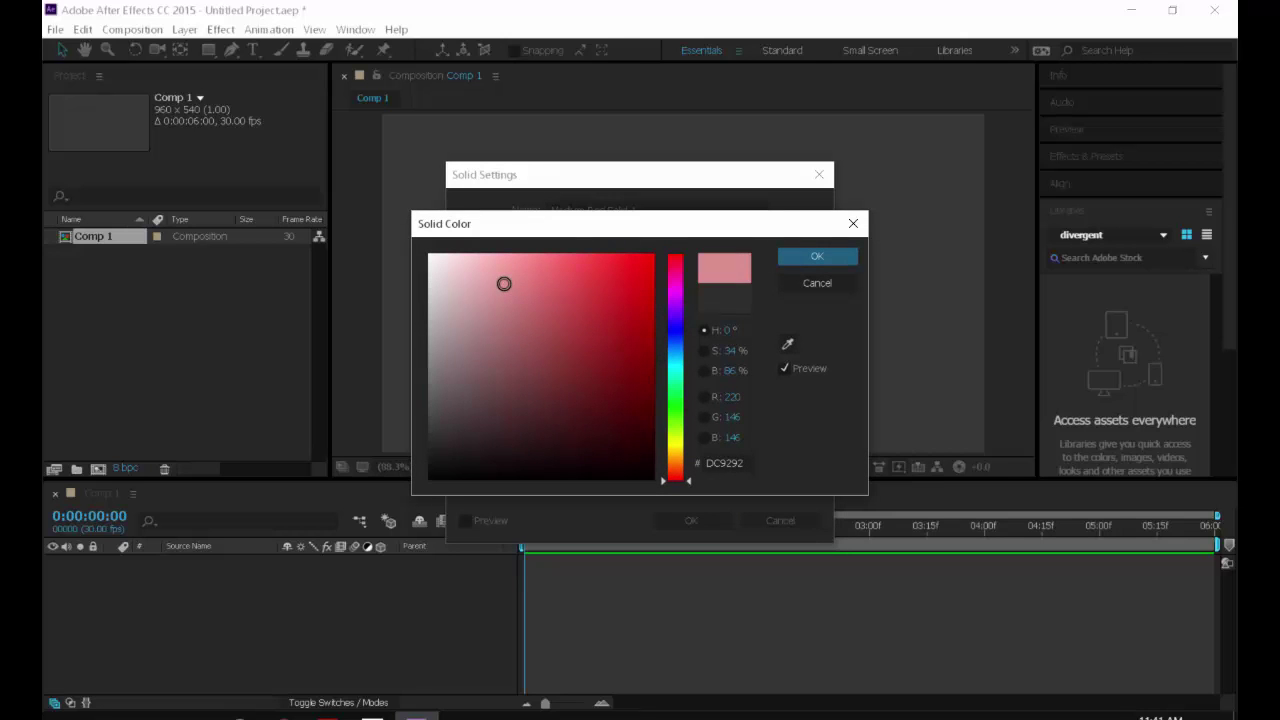
{"action": "left_click_drag", "start_coordinate": [676, 335], "coordinate": [676, 343]}
{"action": "mouse_move", "coordinate": [495, 331]}
{"action": "left_mouse_down"}
{"action": "mouse_move", "coordinate": [529, 329]}
{"action": "mouse_move", "coordinate": [517, 329]}
{"action": "left_mouse_up"}
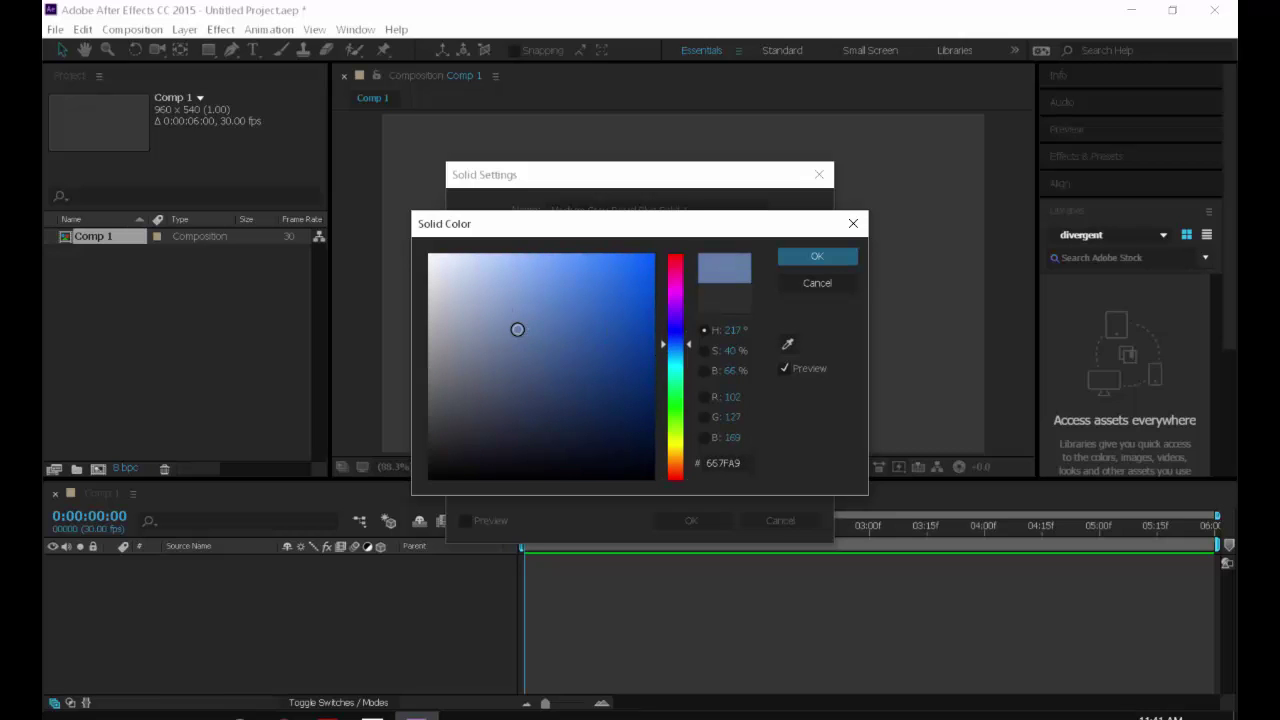
{"action": "left_click", "coordinate": [816, 259]}
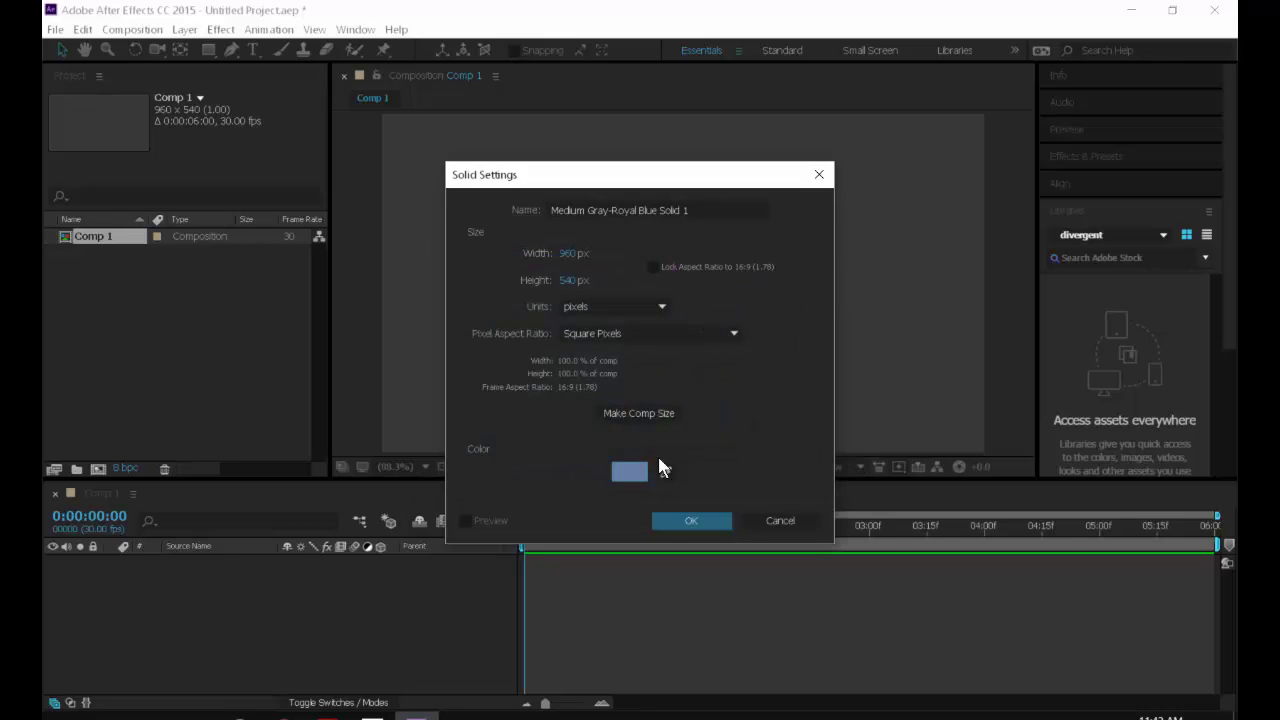
{"action": "left_click", "coordinate": [700, 521]}
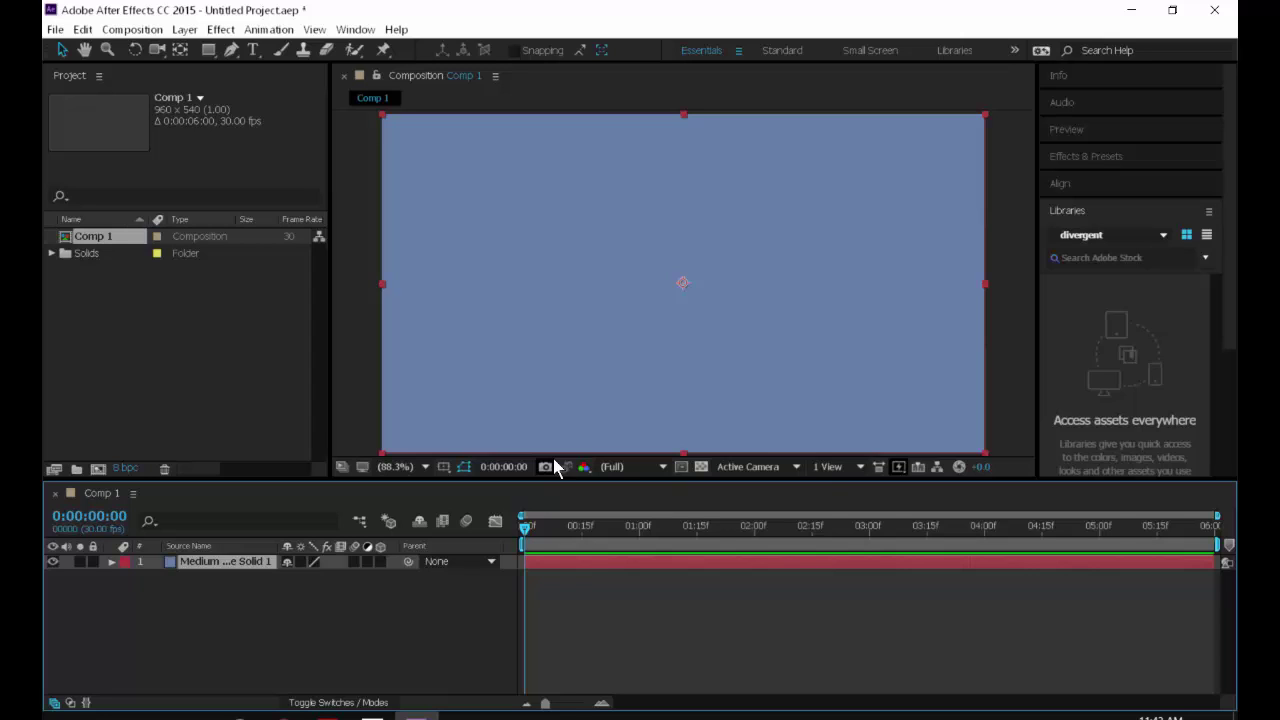
Magnify the blue solid with the Zoom tool, and reduce the composition view to 50%.
{"action": "key", "text": "z"}
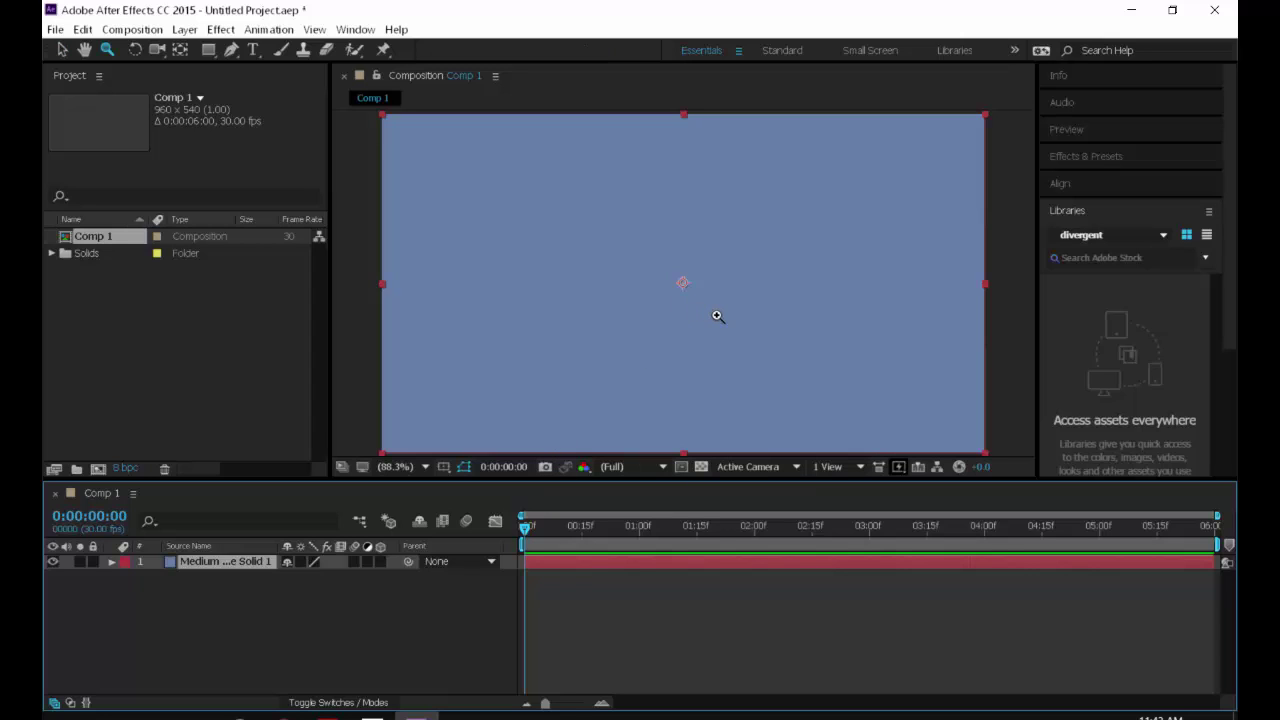
{"action": "left_click", "coordinate": [705, 312]}
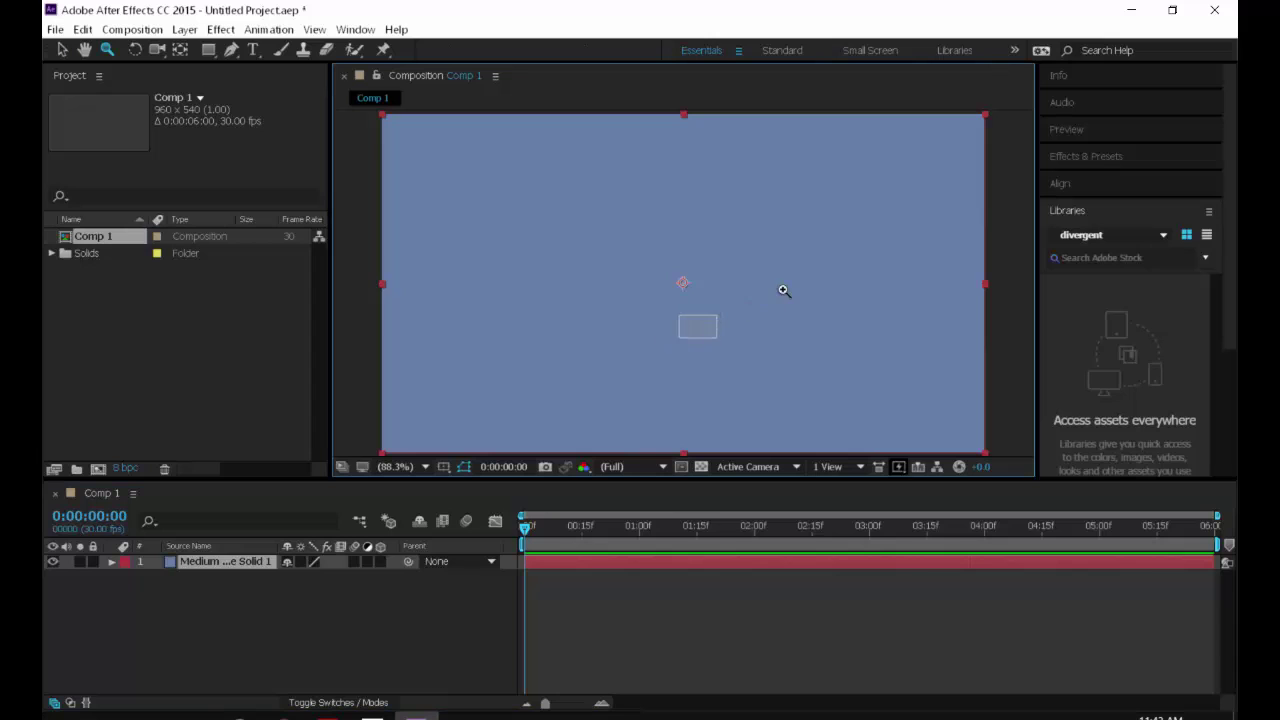
{"action": "left_click_drag", "start_coordinate": [784, 290], "coordinate": [722, 360]}
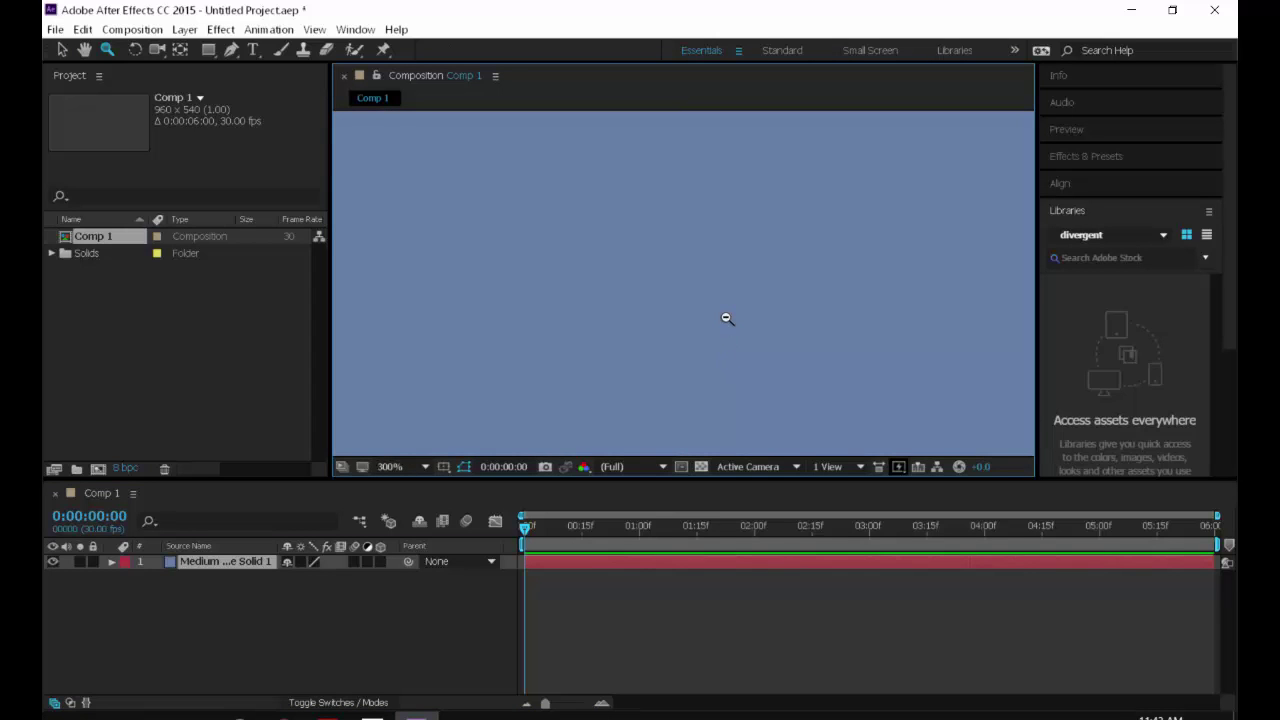
{"action": "left_click", "coordinate": [727, 318], "text": "alt"}
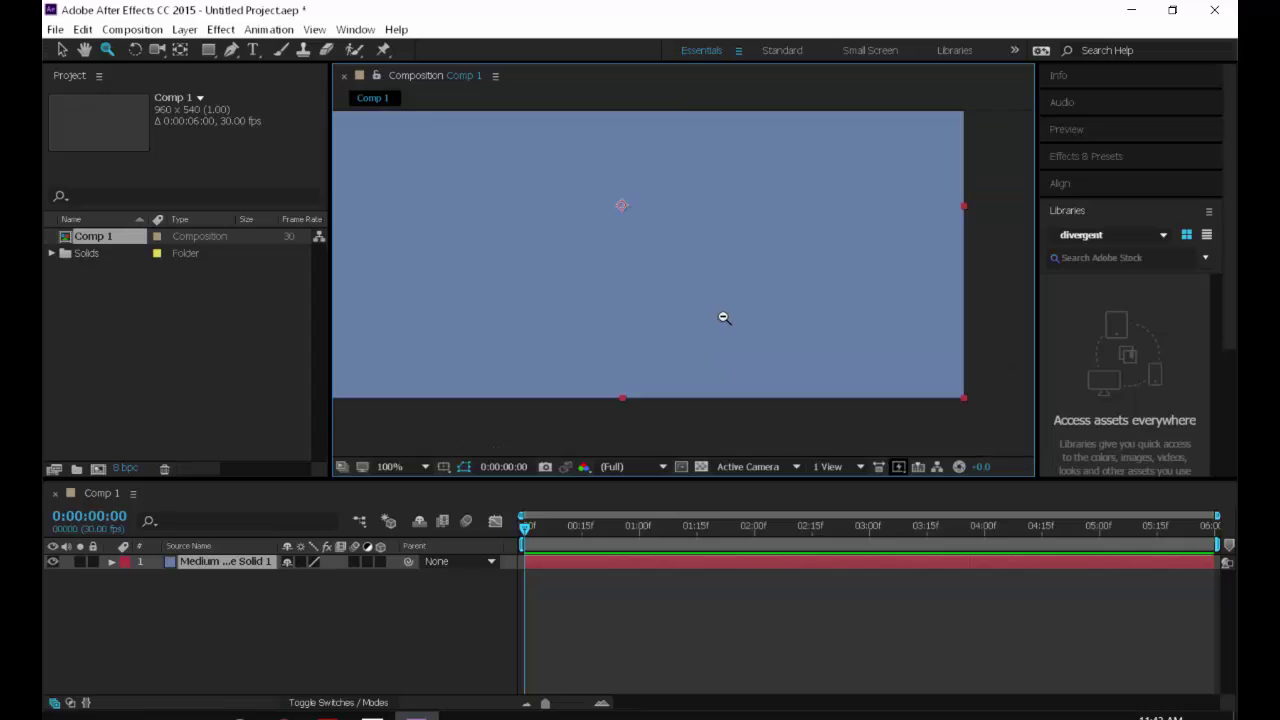
{"action": "left_click", "coordinate": [617, 244], "text": "alt"}
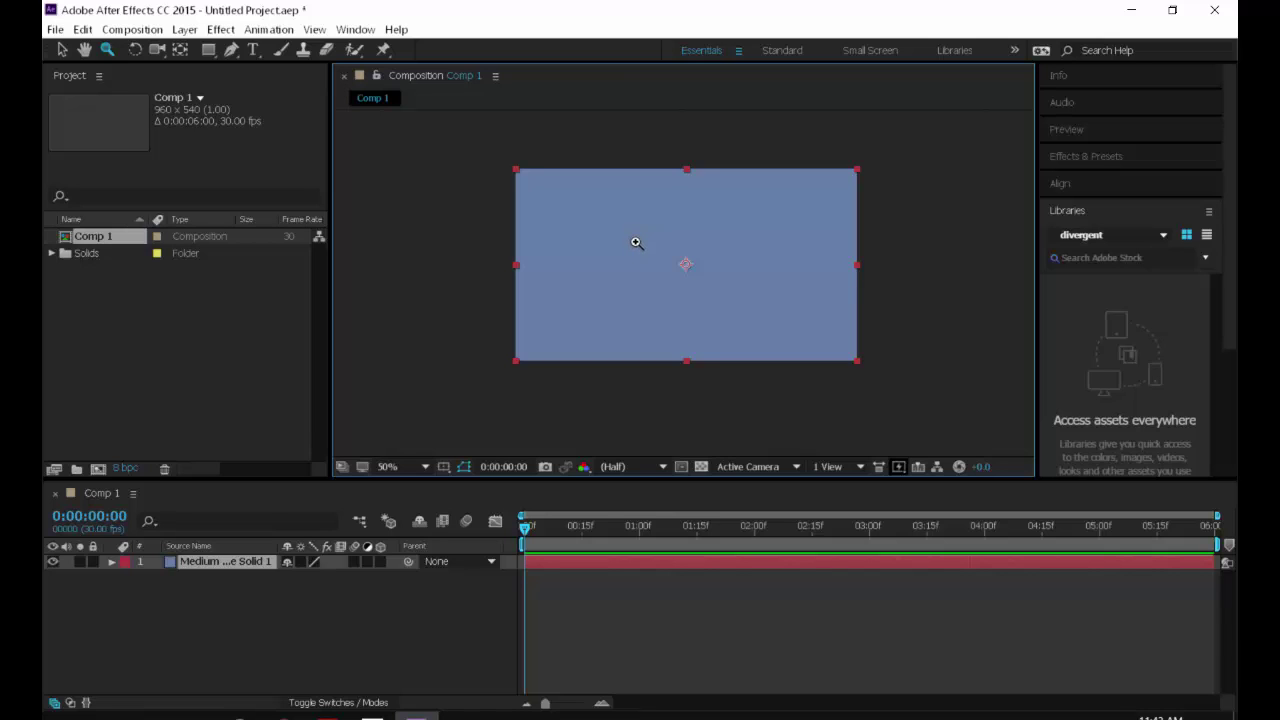
{"action": "left_click", "coordinate": [640, 244]}
{"action": "left_click", "coordinate": [700, 276], "text": "alt"}
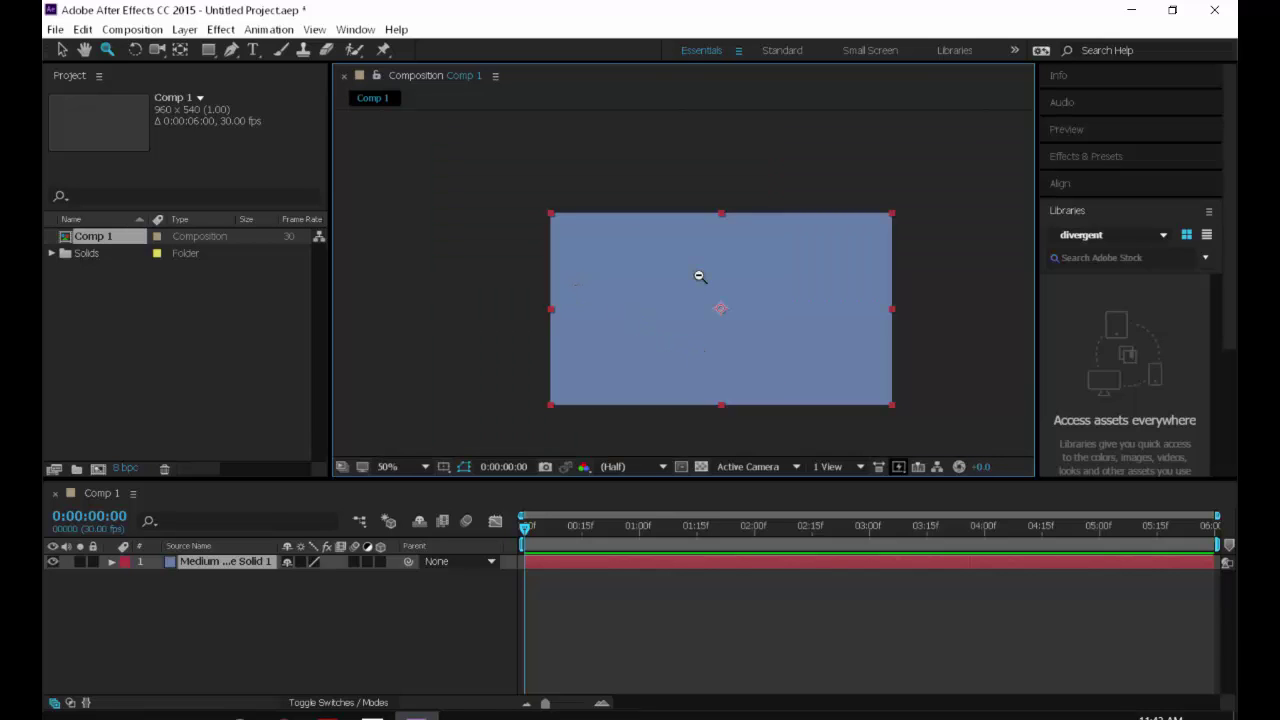
{"action": "left_click", "coordinate": [685, 285]}
{"action": "left_click", "coordinate": [685, 285], "text": "alt"}
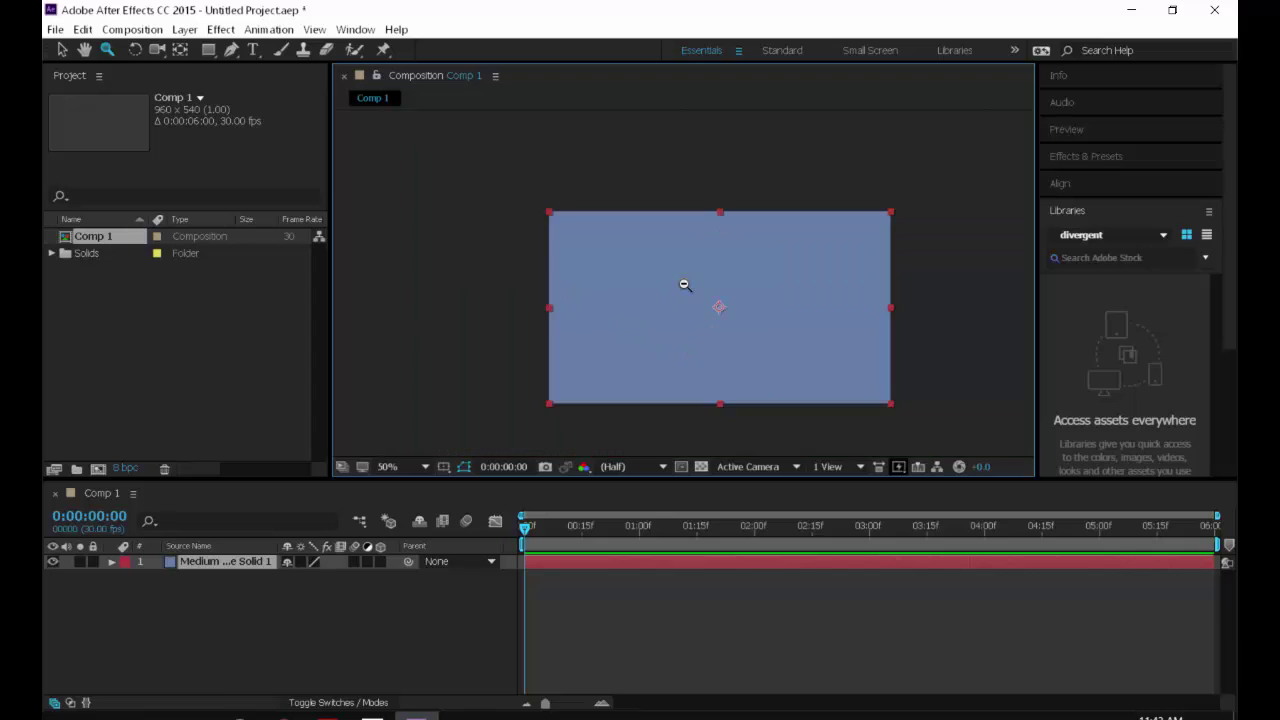
{"action": "left_click", "coordinate": [729, 309]}
{"action": "left_click", "coordinate": [731, 314], "text": "alt"}
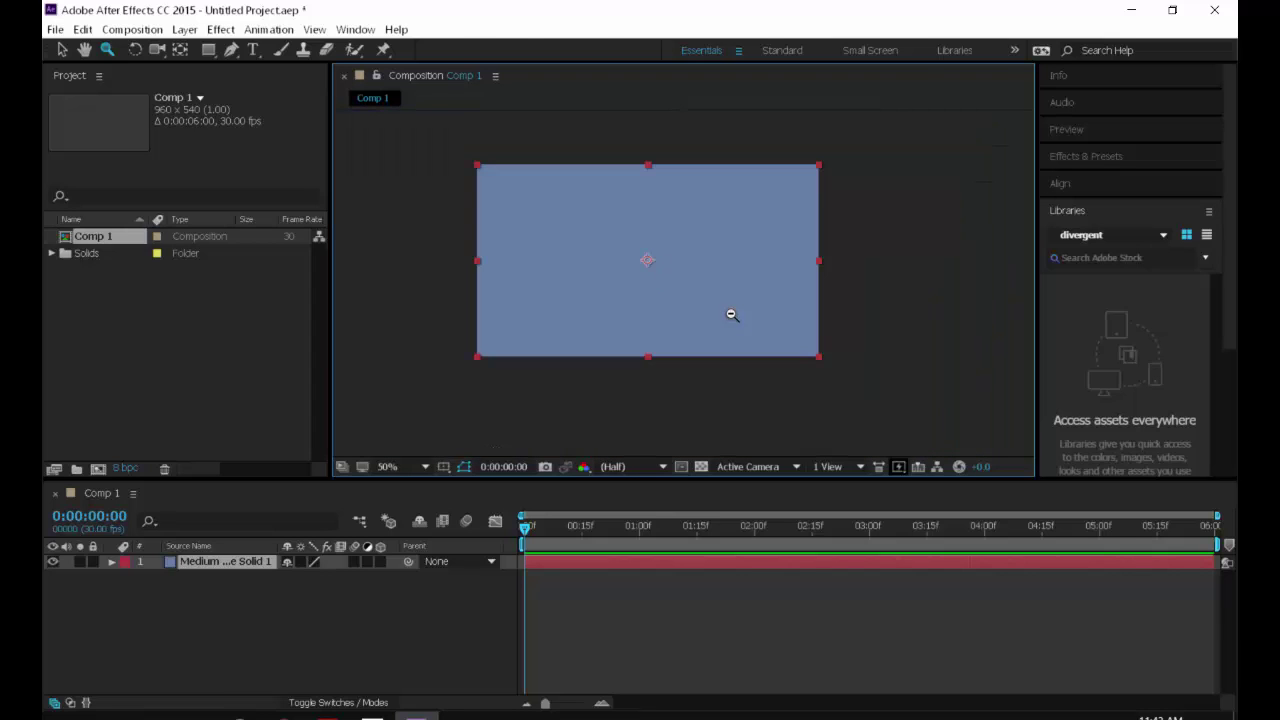
Recenter the composition in the viewer with the Hand tool and return to the Selection tool.
{"action": "key", "text": "v"}
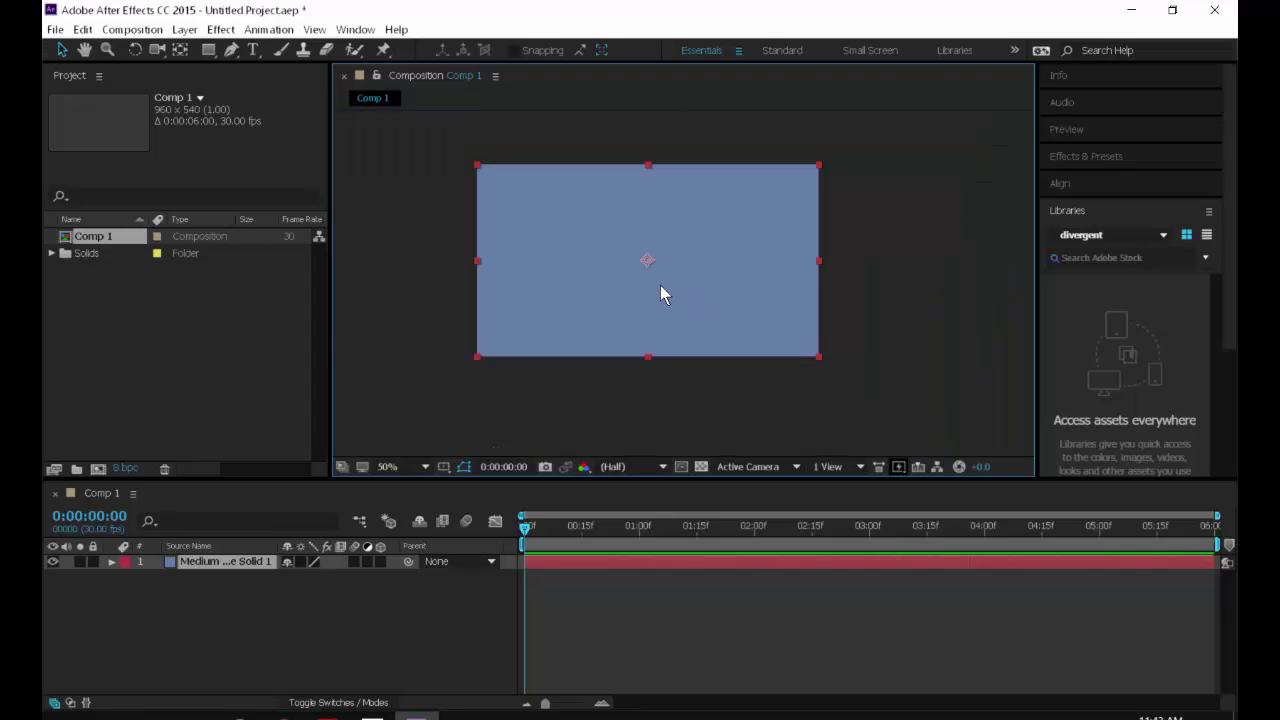
{"action": "key", "text": "h"}
{"action": "left_click_drag", "start_coordinate": [655, 283], "coordinate": [686, 300]}
{"action": "key", "text": "v"}
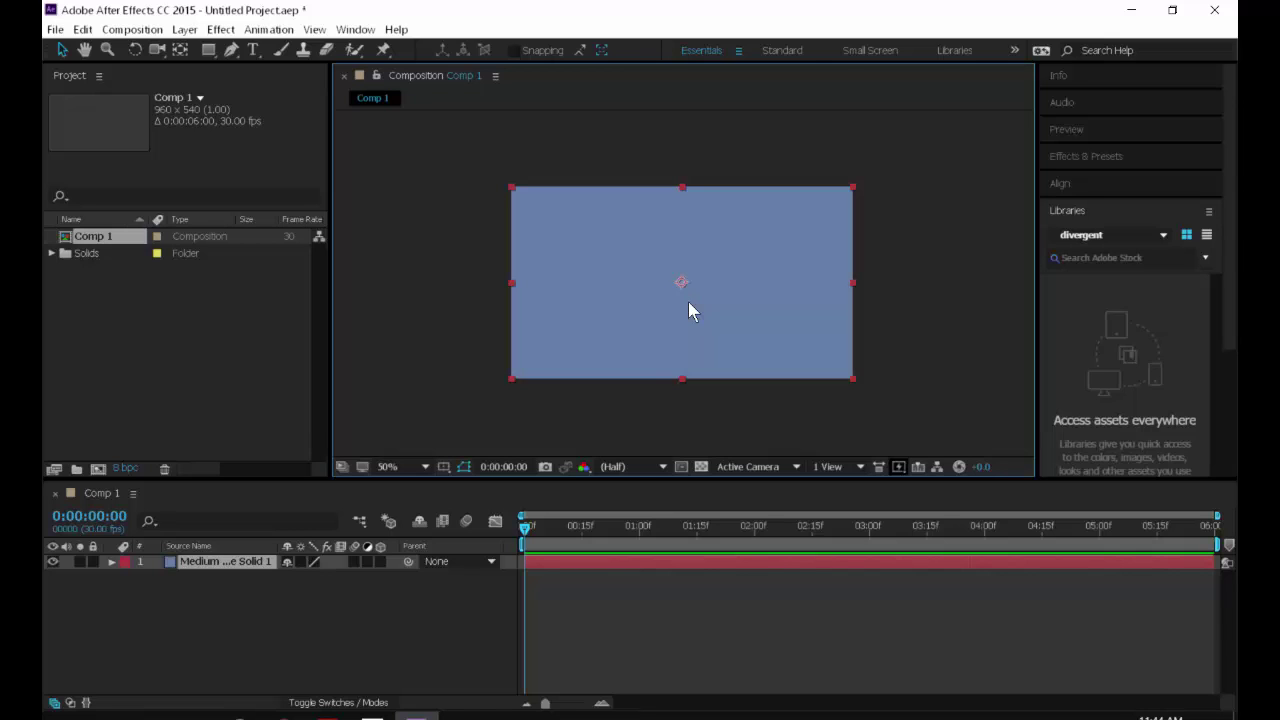
View the composition at 100%, fit it to the viewer, and return to 50% magnification.
{"action": "key", "text": "slash"}
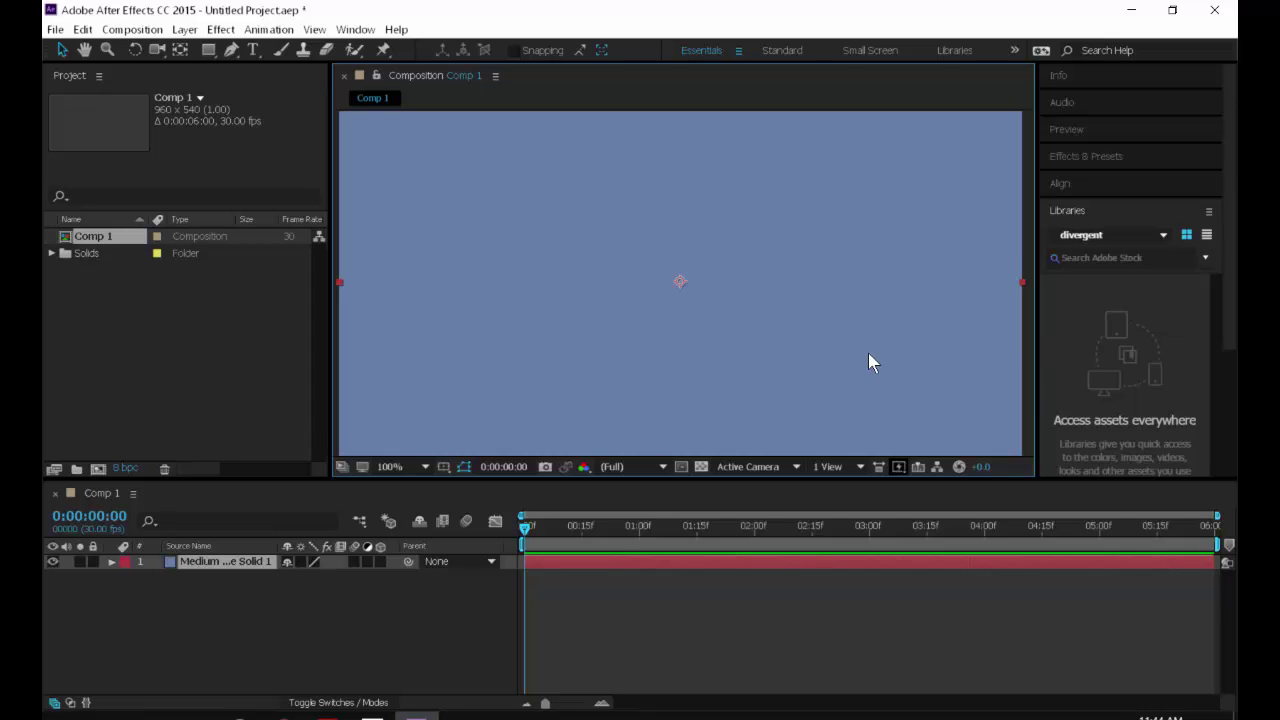
{"action": "key", "text": "comma"}
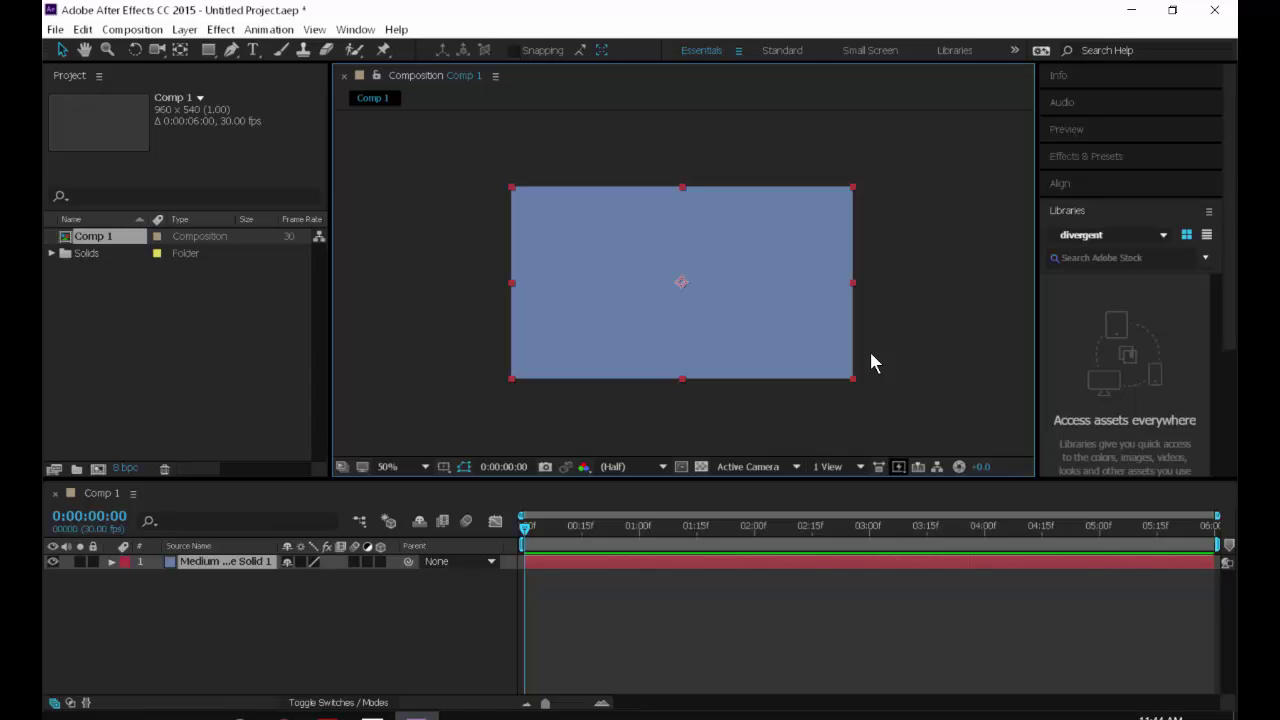
{"action": "key", "text": "comma"}
{"action": "key", "text": "period"}
{"action": "left_click", "coordinate": [410, 466]}
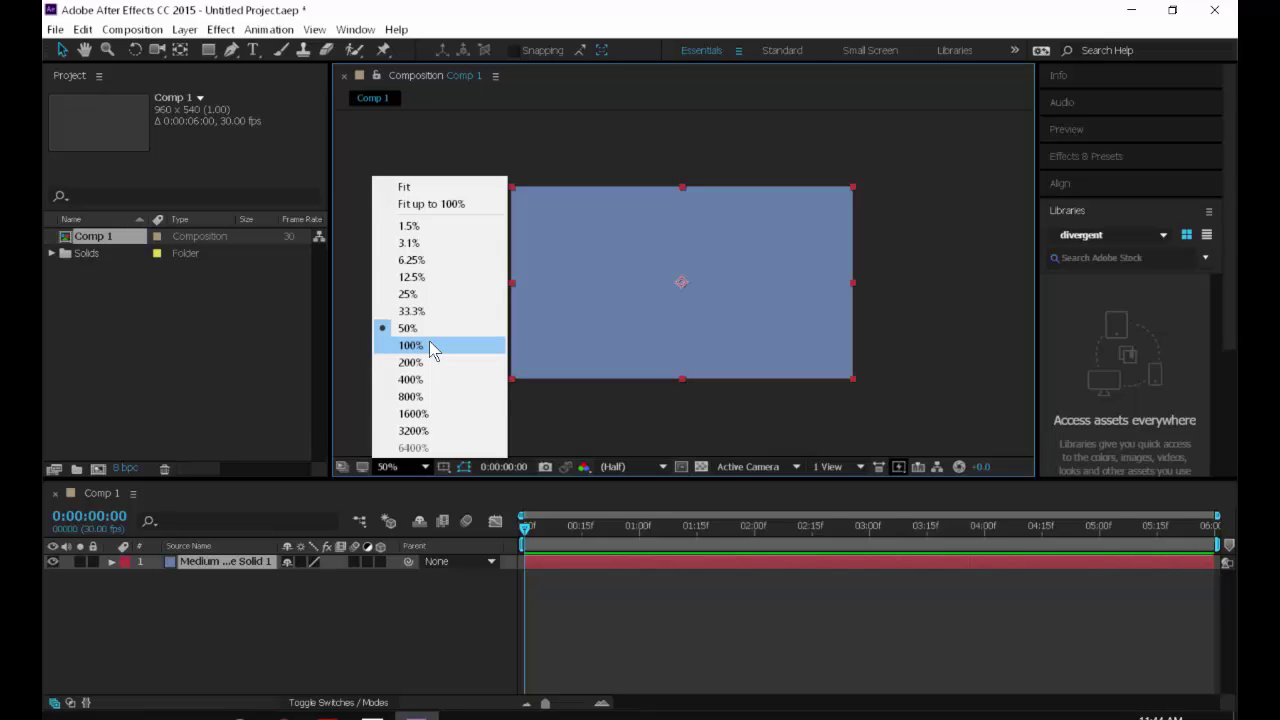
{"action": "left_click", "coordinate": [441, 187]}
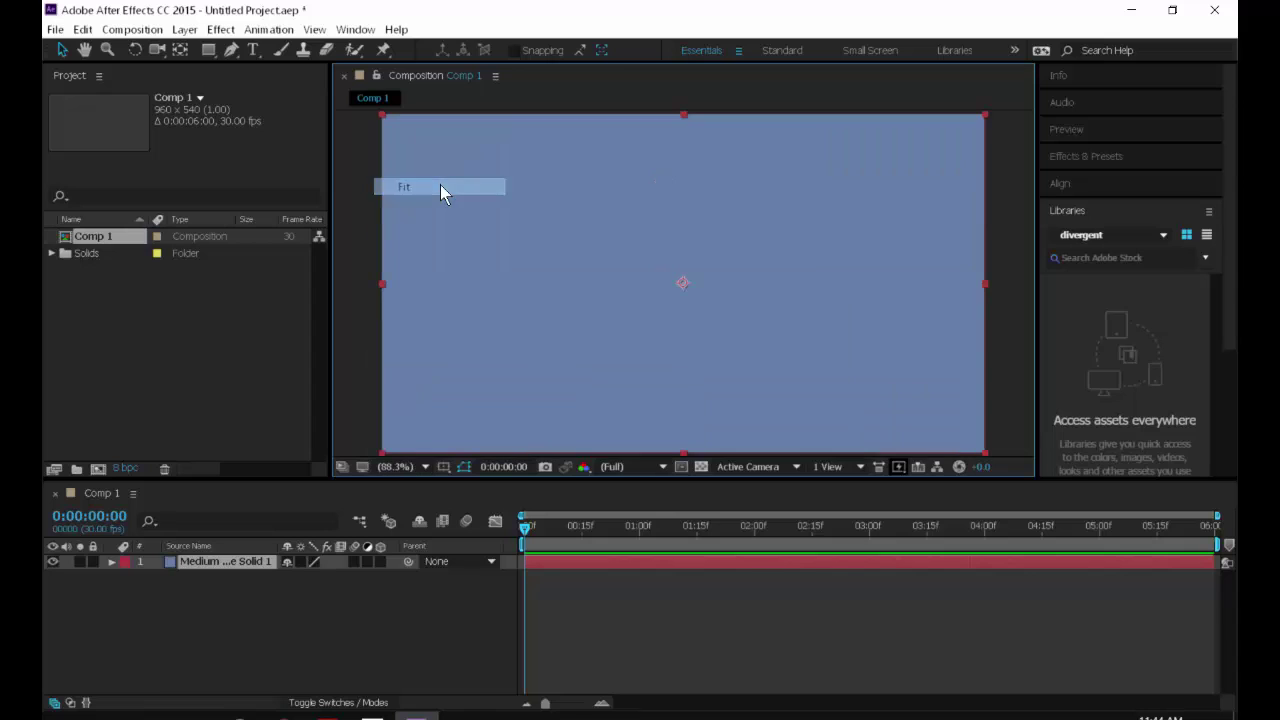
{"action": "key", "text": "comma"}
{"action": "key", "text": "comma"}
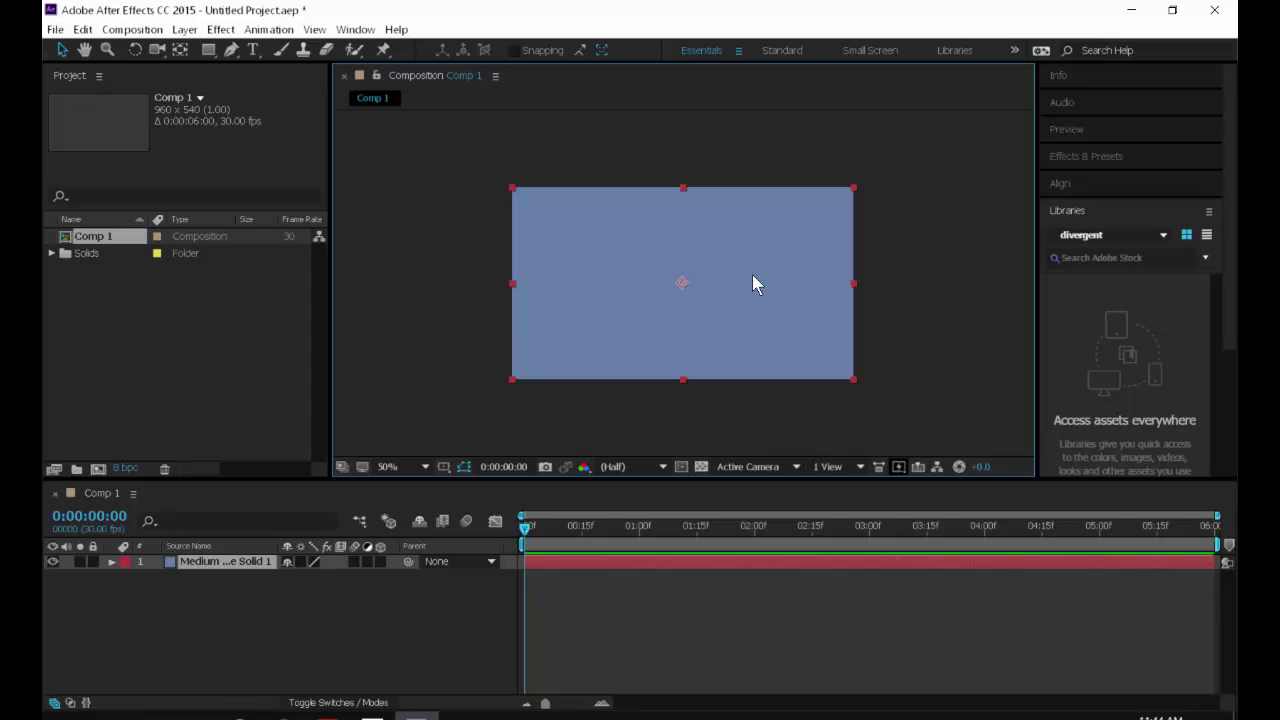
Inspect the blue solid in its own layer view, and return to the Comp 1 view with nothing selected.
{"action": "left_click", "coordinate": [931, 285]}
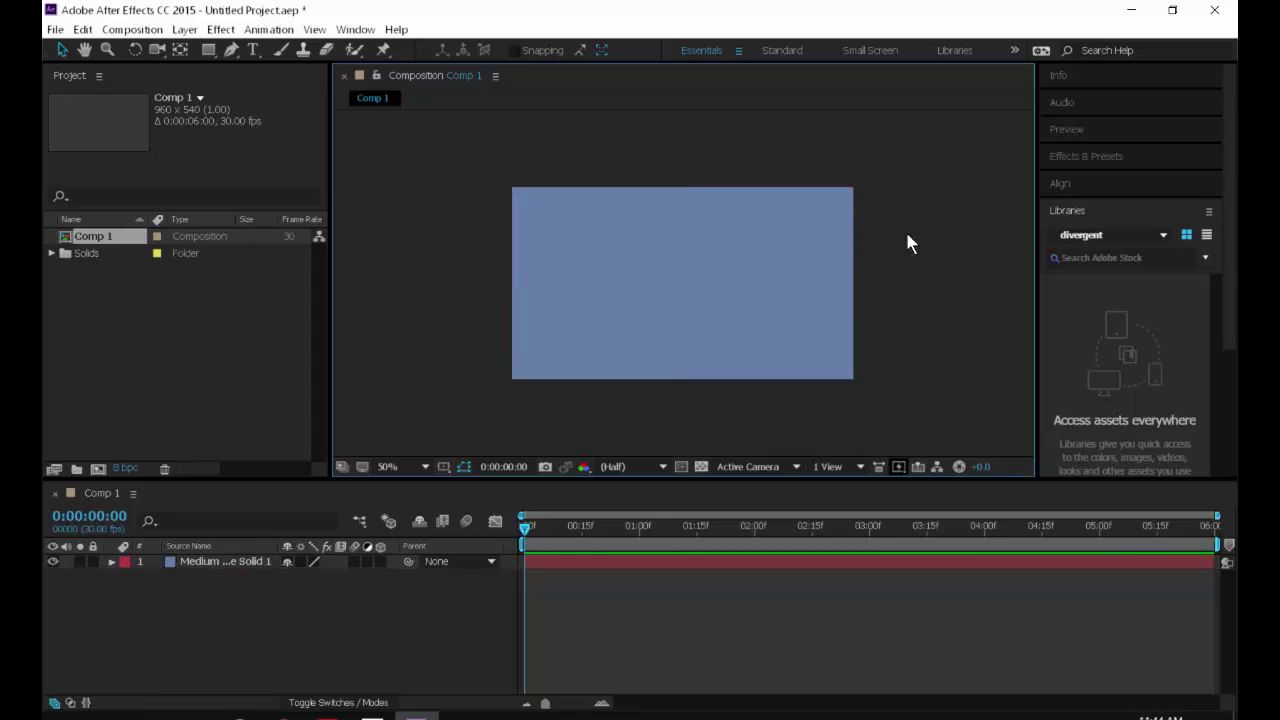
{"action": "left_click", "coordinate": [265, 561]}
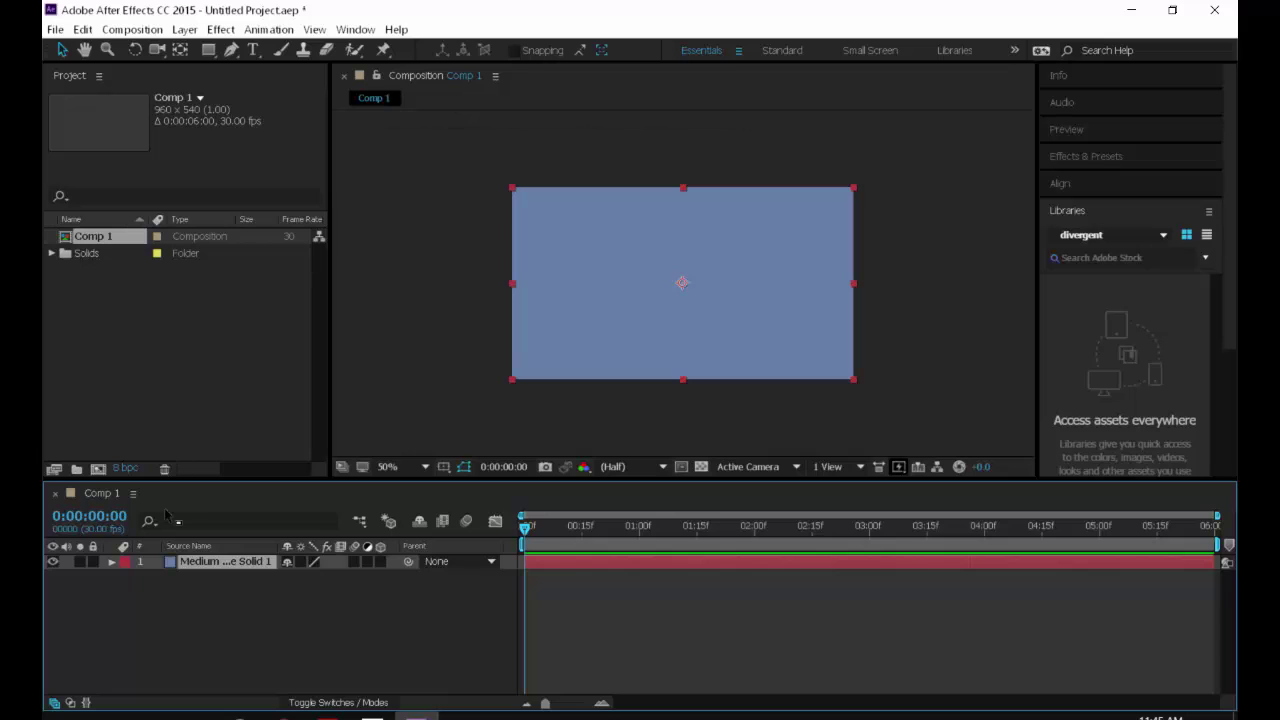
{"action": "double_click", "coordinate": [215, 563]}
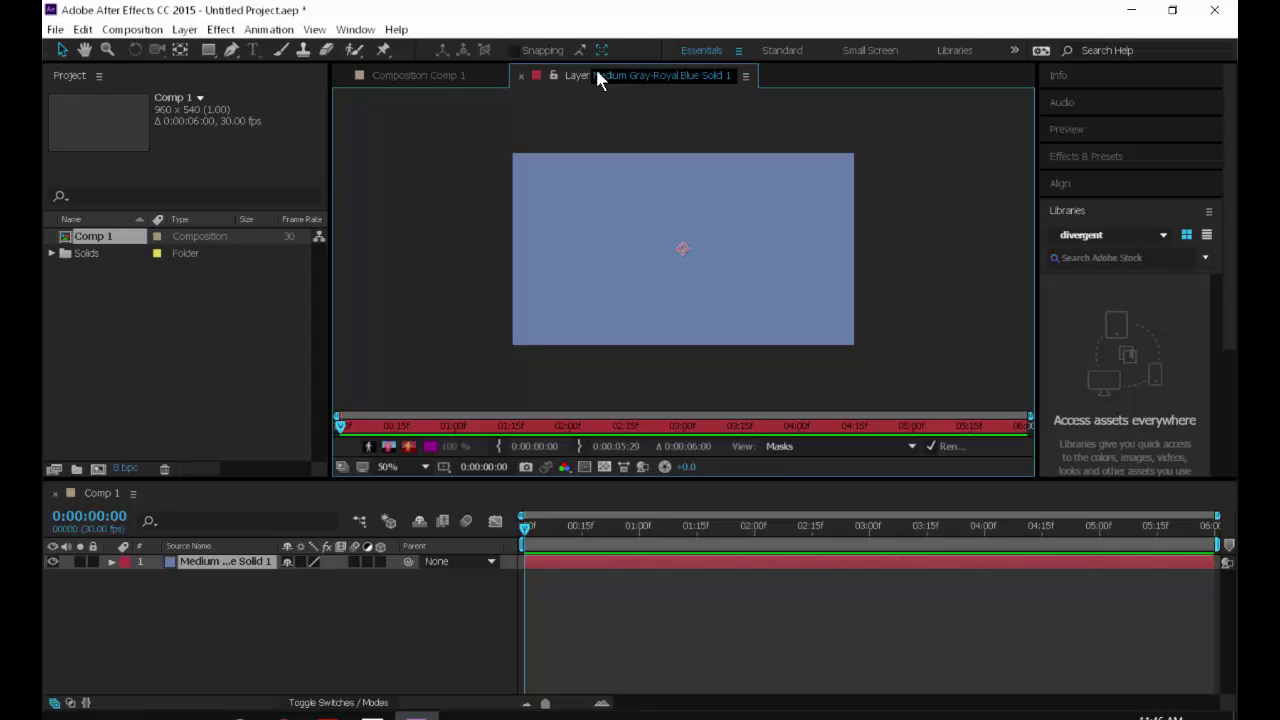
{"action": "left_click", "coordinate": [521, 77]}
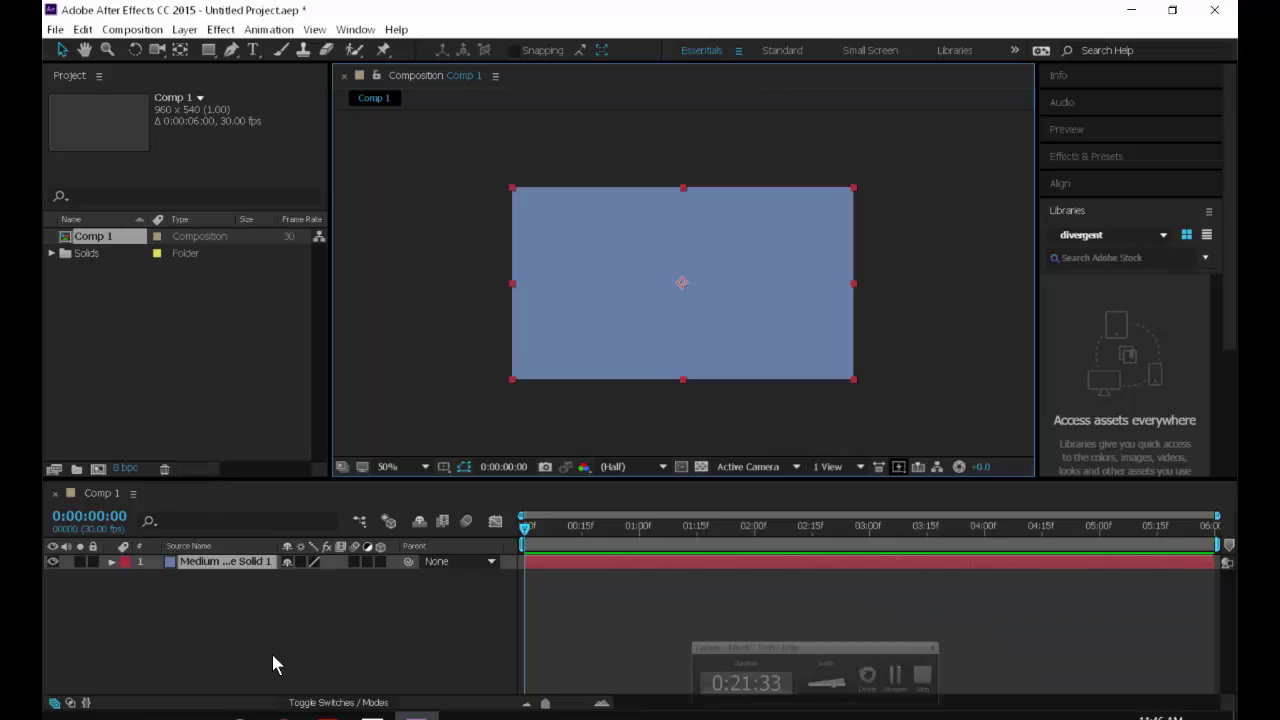
{"action": "double_click", "coordinate": [236, 564]}
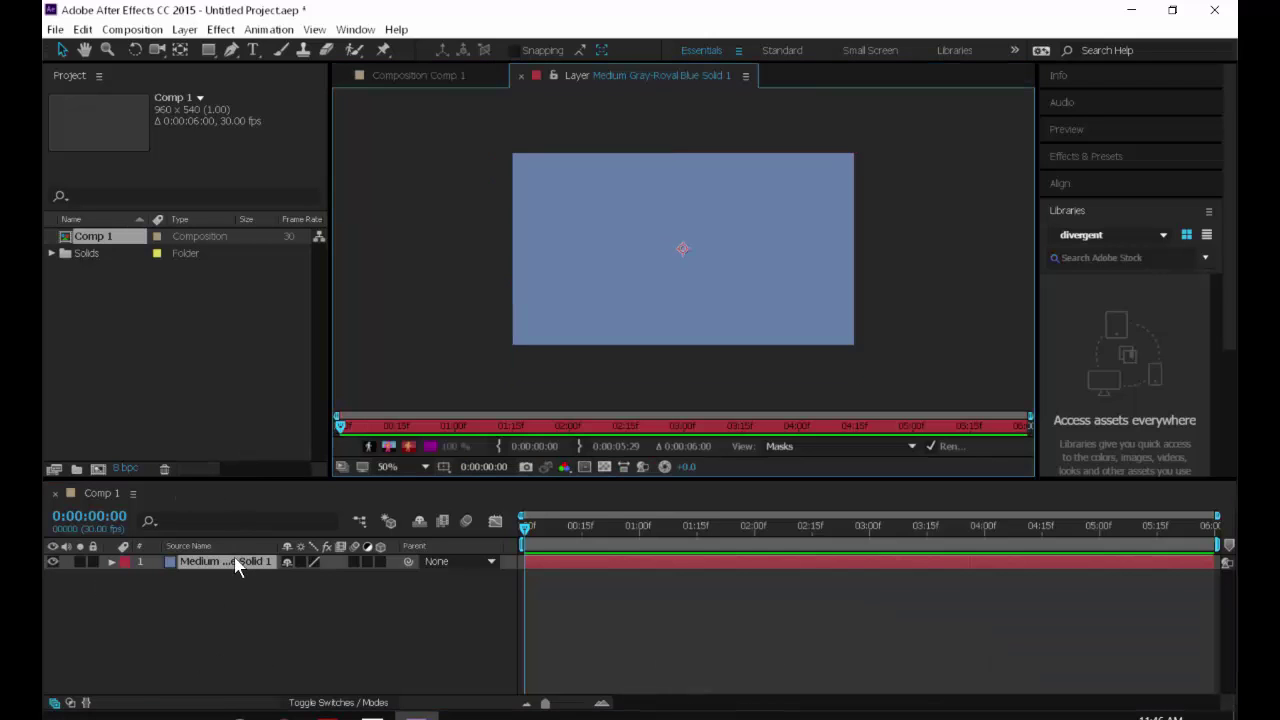
{"action": "left_click", "coordinate": [520, 77]}
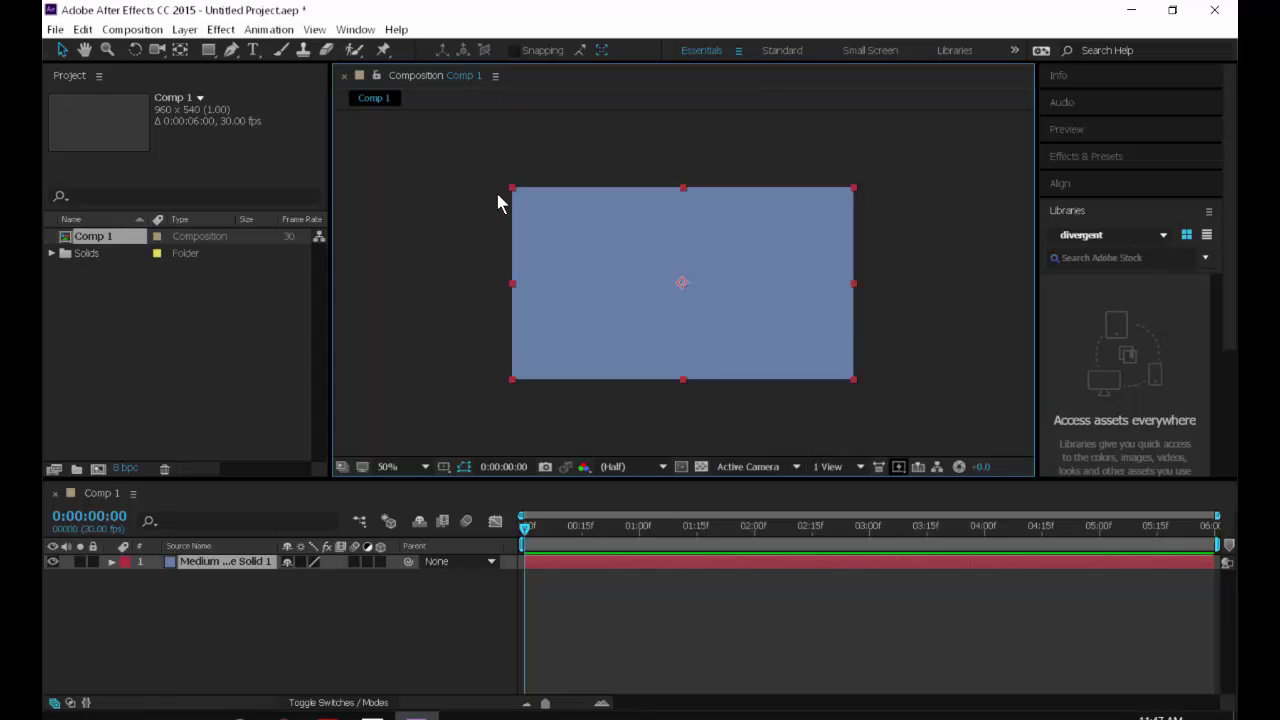
{"action": "left_click", "coordinate": [406, 98]}
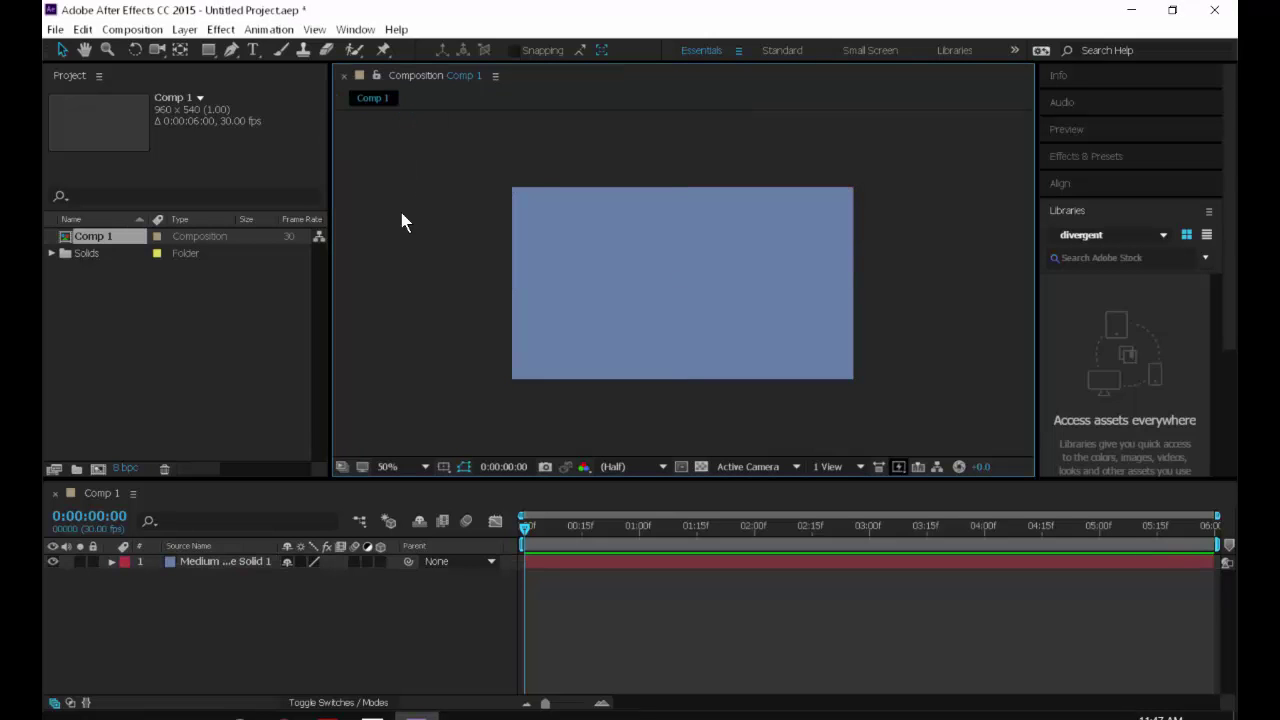
Reveal the blue solid's Position property and add a Position keyframe at 0:00:01:00.
{"action": "left_click", "coordinate": [248, 563]}
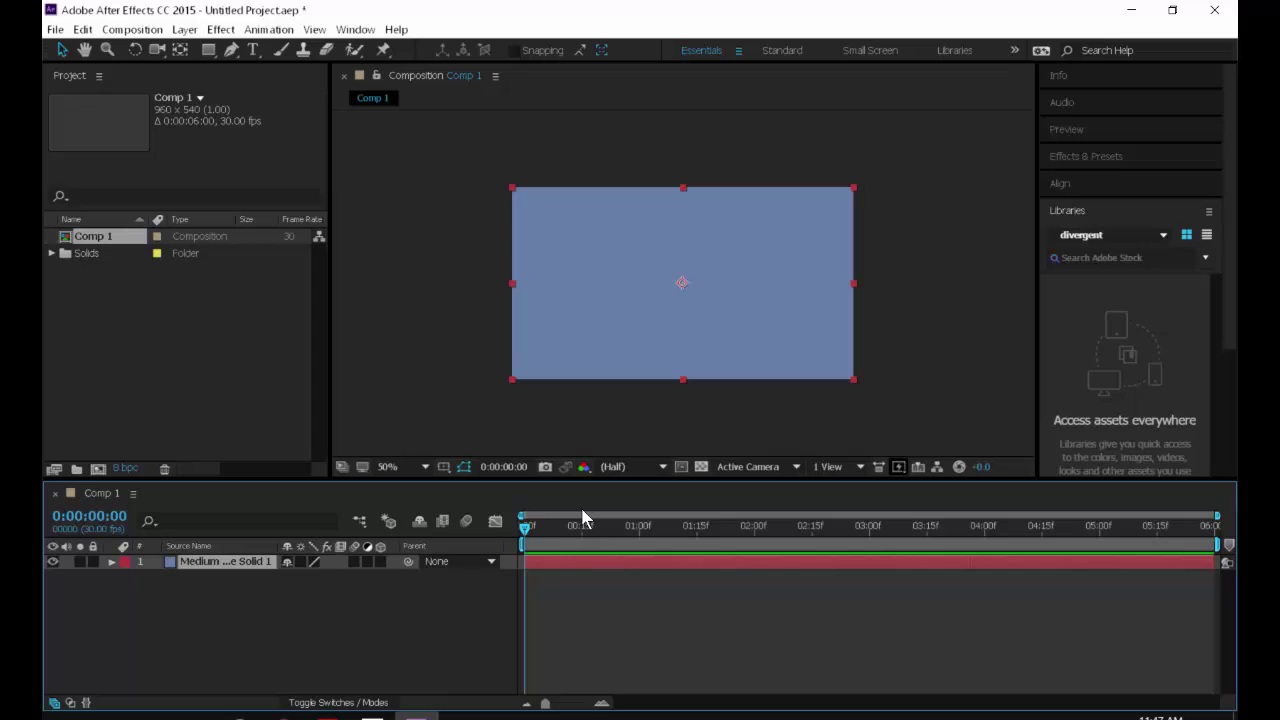
{"action": "mouse_move", "coordinate": [522, 528]}
{"action": "left_mouse_down"}
{"action": "mouse_move", "coordinate": [571, 530]}
{"action": "mouse_move", "coordinate": [638, 560]}
{"action": "left_mouse_up"}
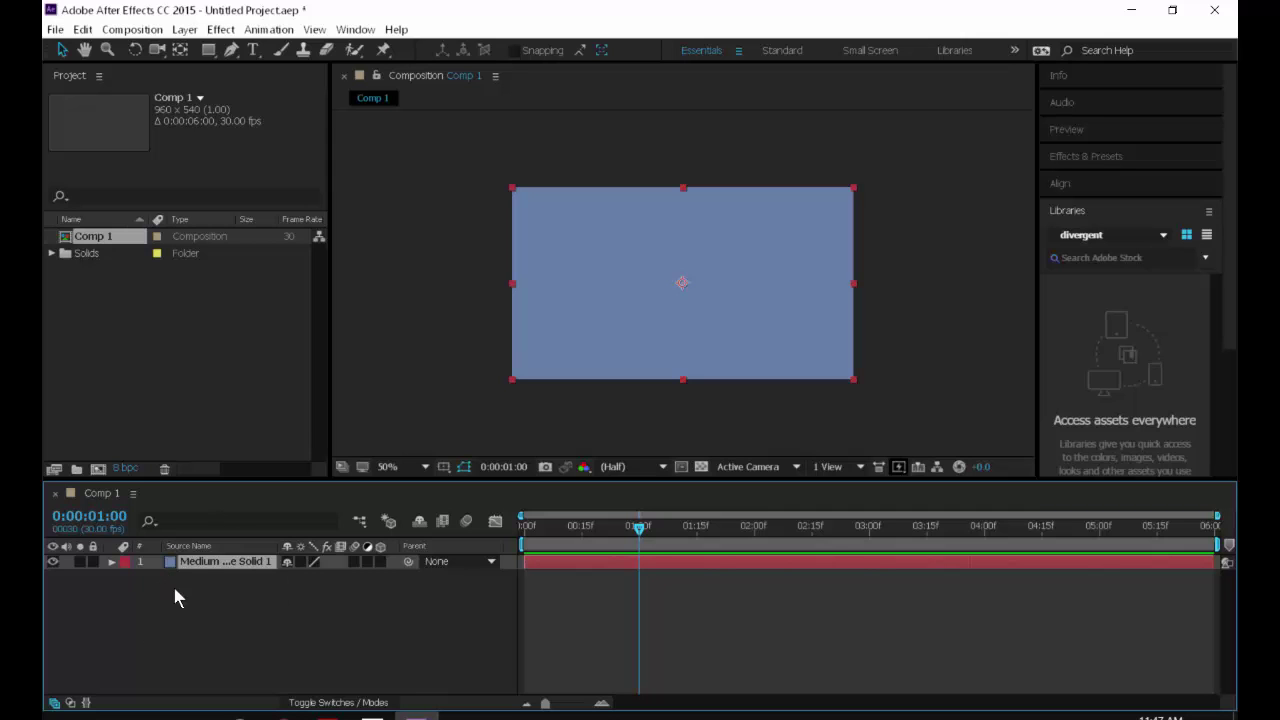
{"action": "double_click", "coordinate": [199, 561]}
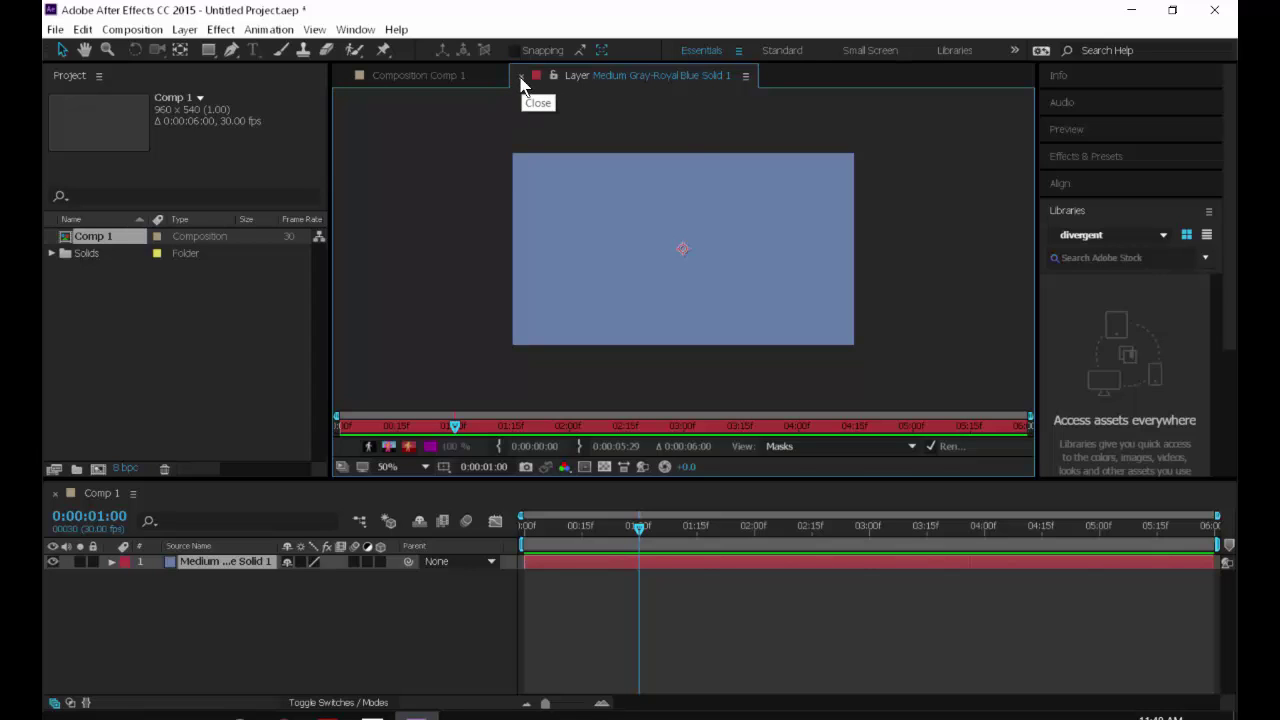
{"action": "left_click", "coordinate": [521, 76]}
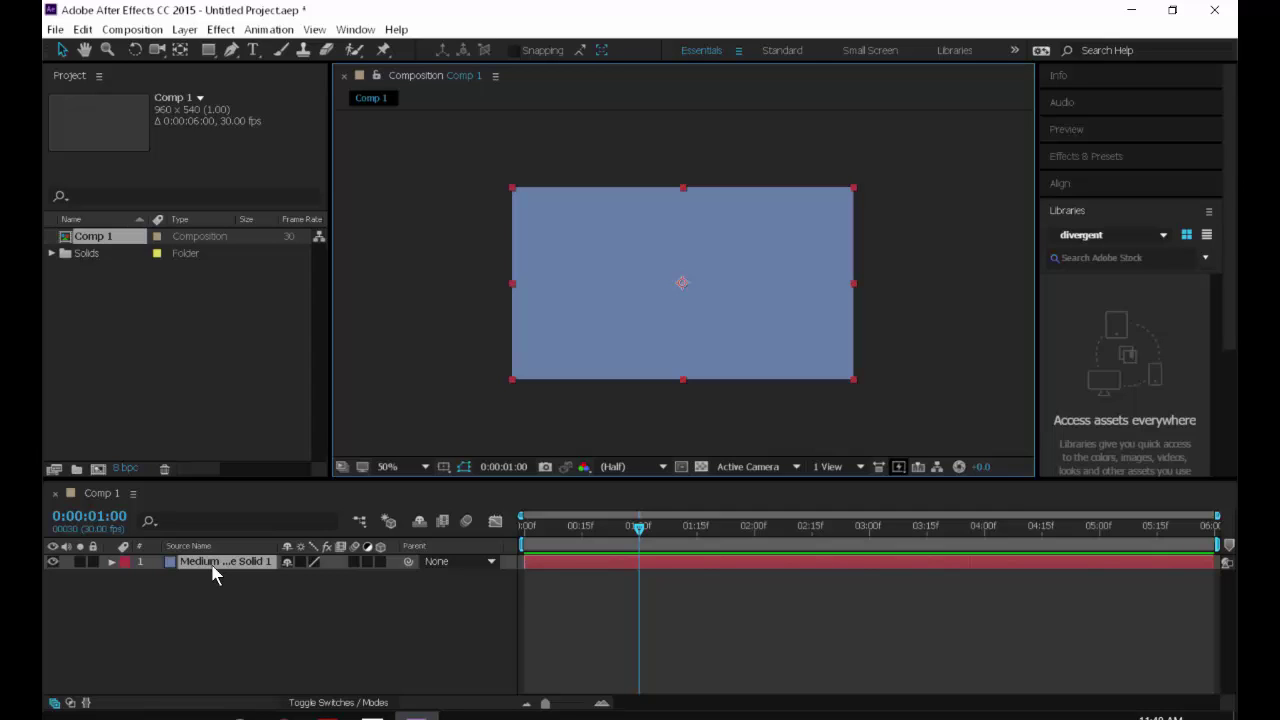
{"action": "key", "text": "p"}
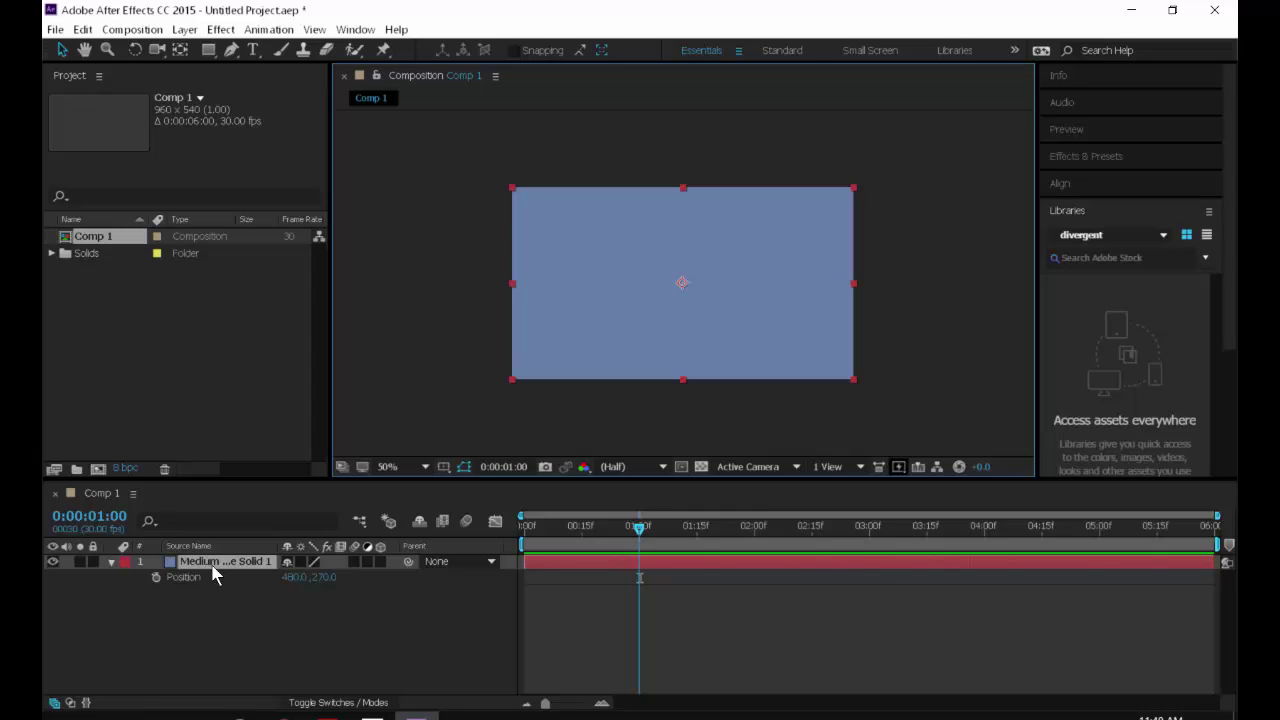
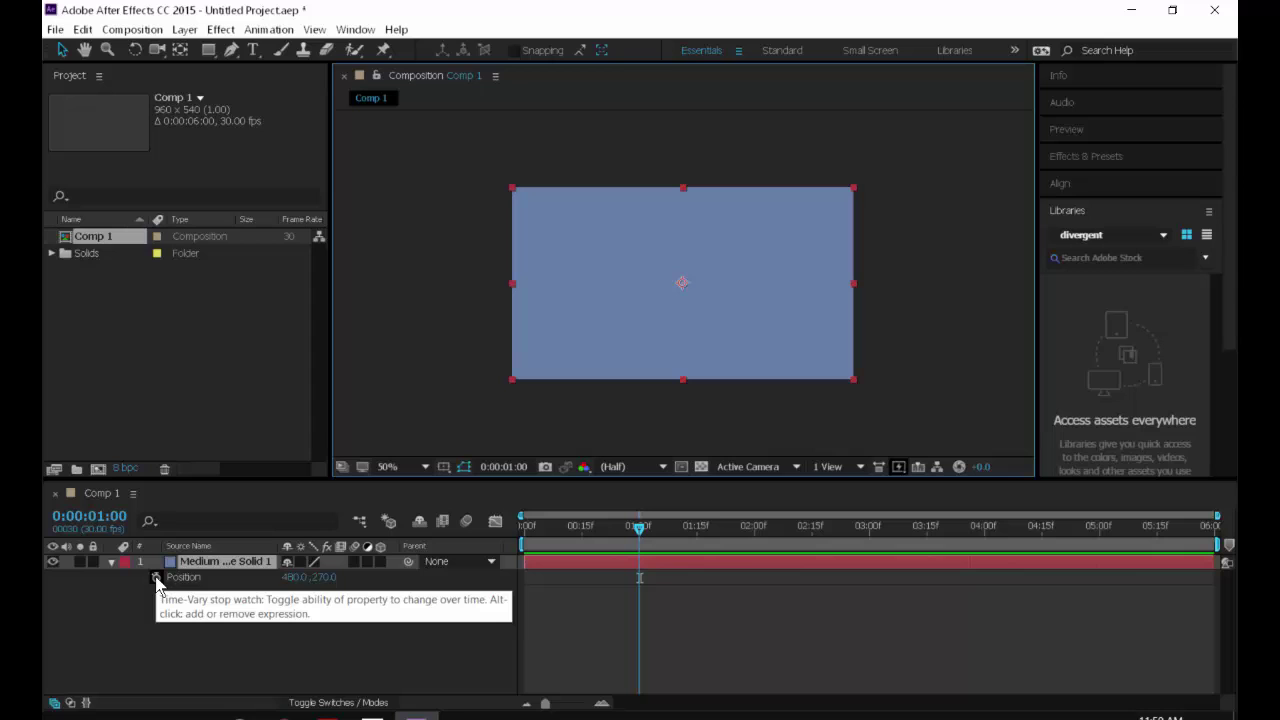
{"action": "left_click", "coordinate": [155, 578]}
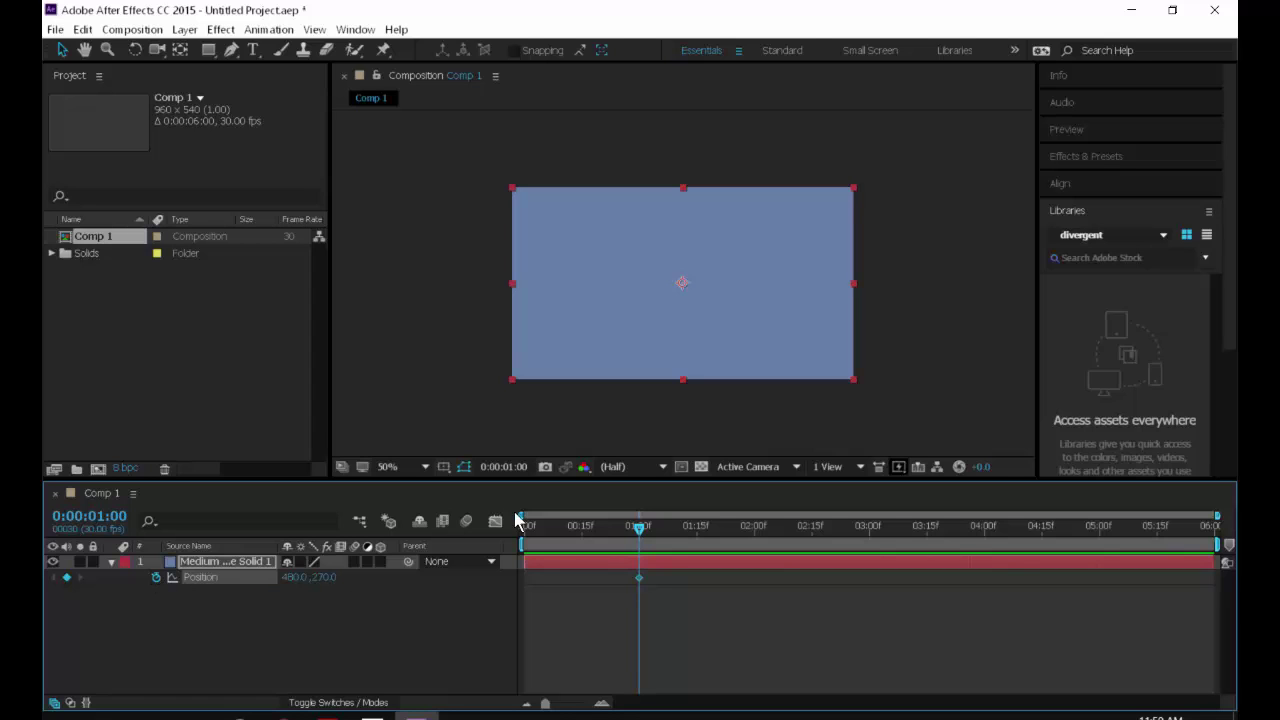
At 0:00:00:00, slide the solid horizontally off the left side of the composition to about -518, 270.
{"action": "left_click_drag", "start_coordinate": [638, 530], "coordinate": [490, 530]}
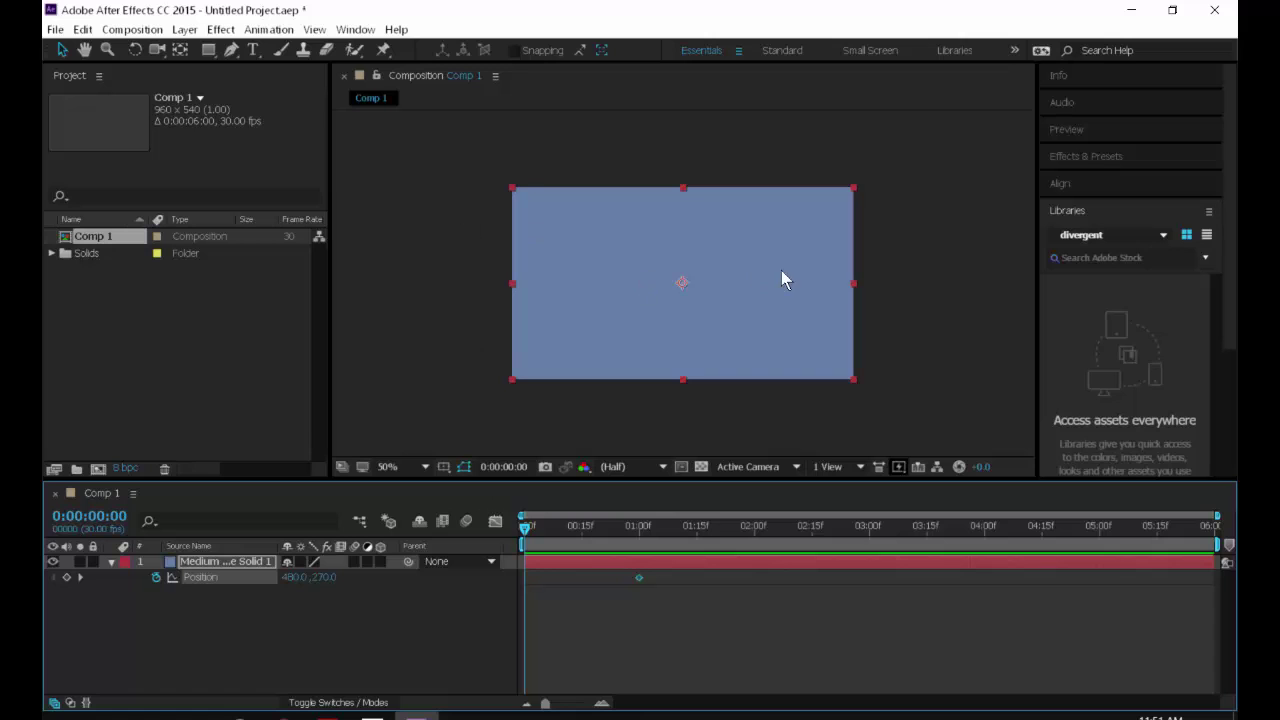
{"action": "left_click_drag", "start_coordinate": [783, 277], "coordinate": [491, 275]}
{"action": "left_click_drag", "start_coordinate": [690, 294], "coordinate": [751, 290]}
{"action": "left_click_drag", "start_coordinate": [586, 322], "coordinate": [416, 239]}
{"action": "left_click_drag", "start_coordinate": [613, 270], "coordinate": [425, 280]}
{"action": "key", "text": "shift"}
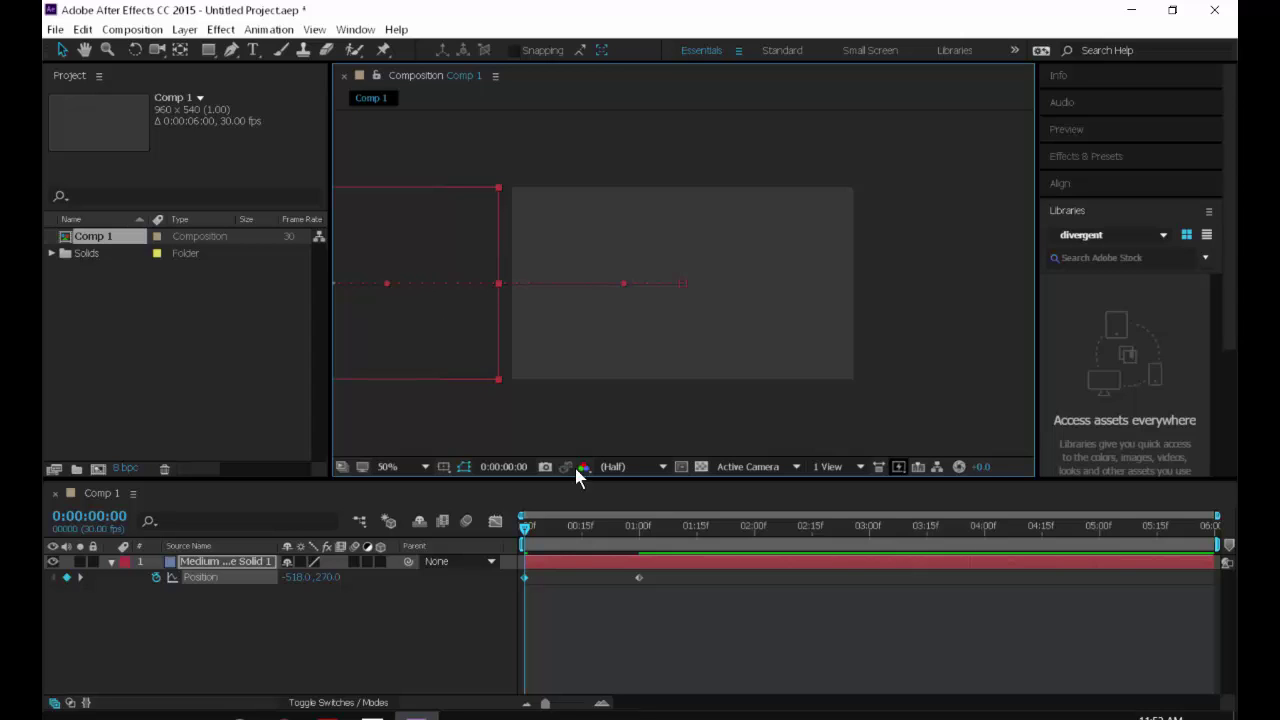
Keyframe the solid's Position freehand at about 604, -90 at 0:00:01:28; 280, 334 at 0:00:03:08; and 890, 228 at 0:00:04:15.
{"action": "left_click_drag", "start_coordinate": [595, 533], "coordinate": [747, 533]}
{"action": "left_click_drag", "start_coordinate": [722, 308], "coordinate": [766, 180]}
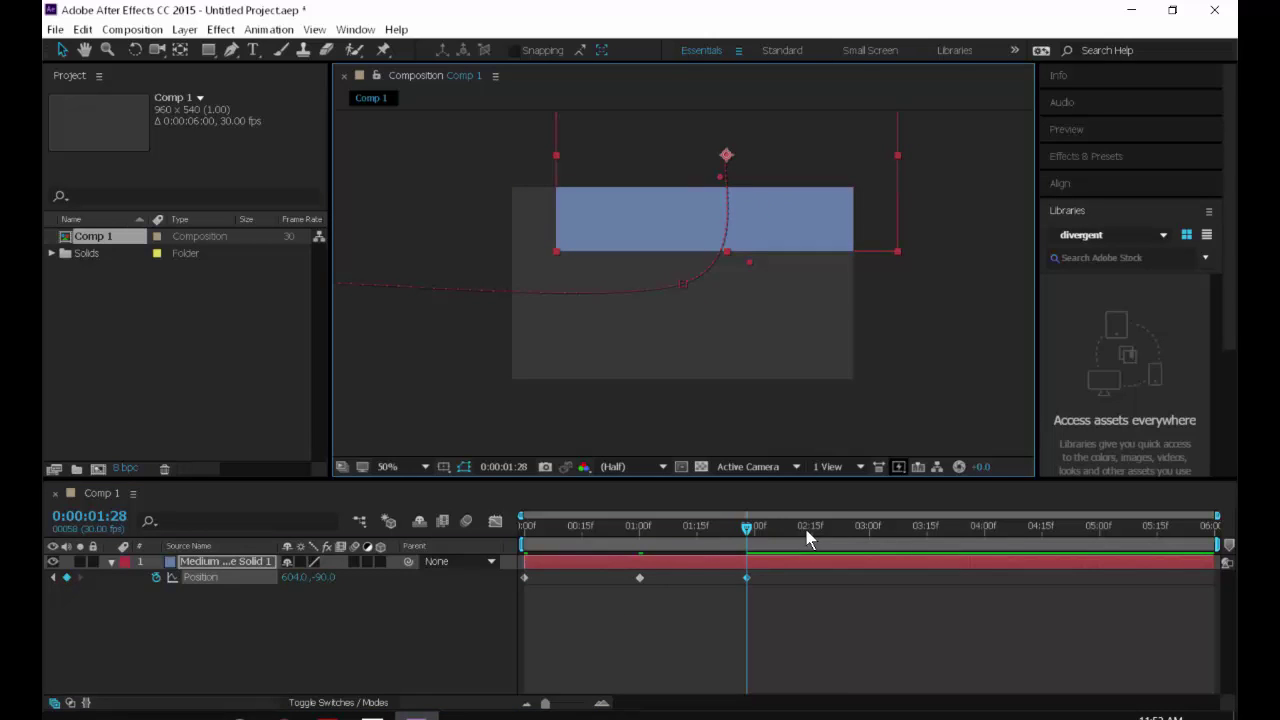
{"action": "left_click_drag", "start_coordinate": [809, 534], "coordinate": [900, 533]}
{"action": "left_click_drag", "start_coordinate": [840, 228], "coordinate": [725, 379]}
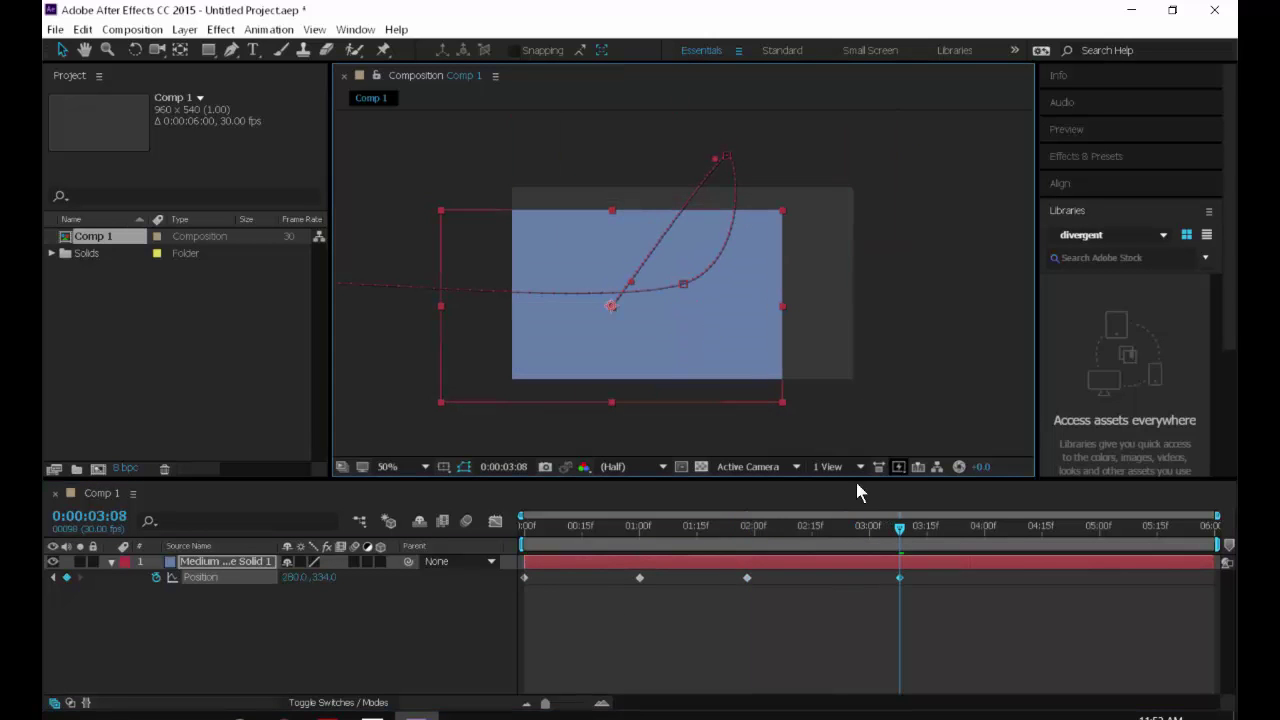
{"action": "left_click_drag", "start_coordinate": [990, 533], "coordinate": [1042, 533]}
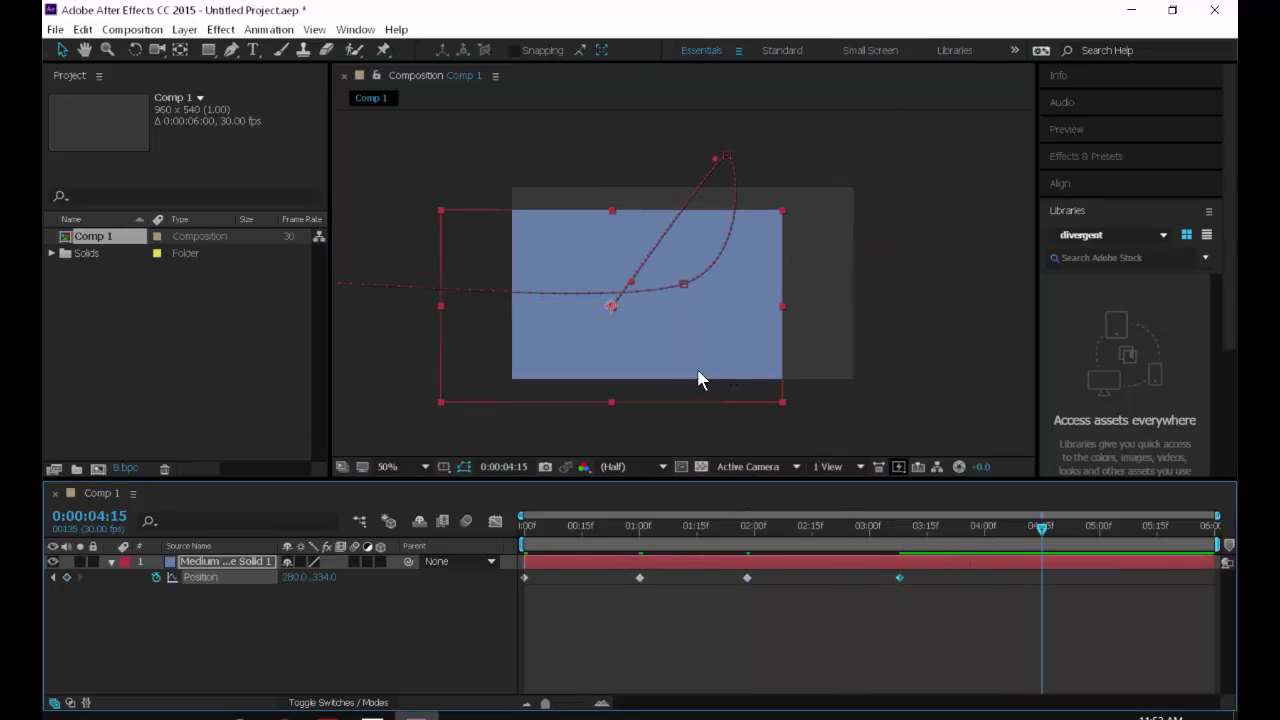
{"action": "left_click_drag", "start_coordinate": [697, 377], "coordinate": [913, 329]}
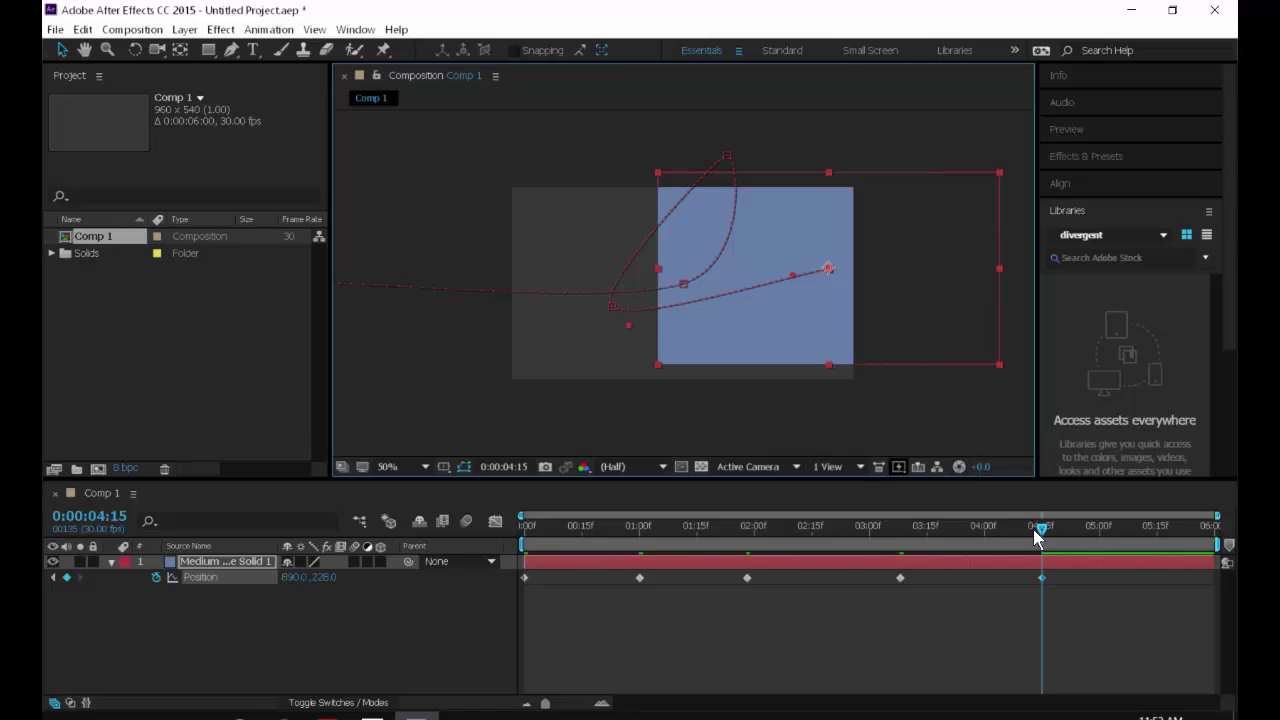
Delete the solid's Position keyframes at 0:00:01:28, 0:00:03:08 and 0:00:04:15, keeping only the first two.
{"action": "left_click_drag", "start_coordinate": [1033, 529], "coordinate": [751, 528]}
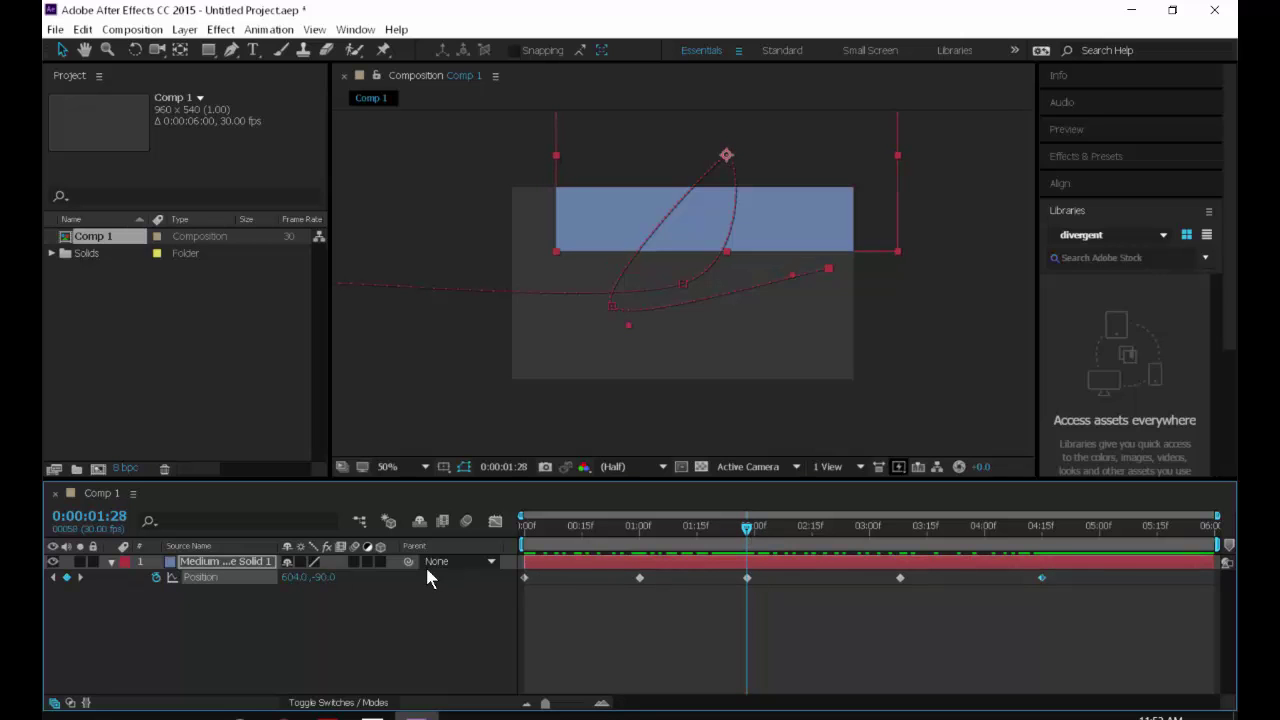
{"action": "left_click", "coordinate": [66, 577]}
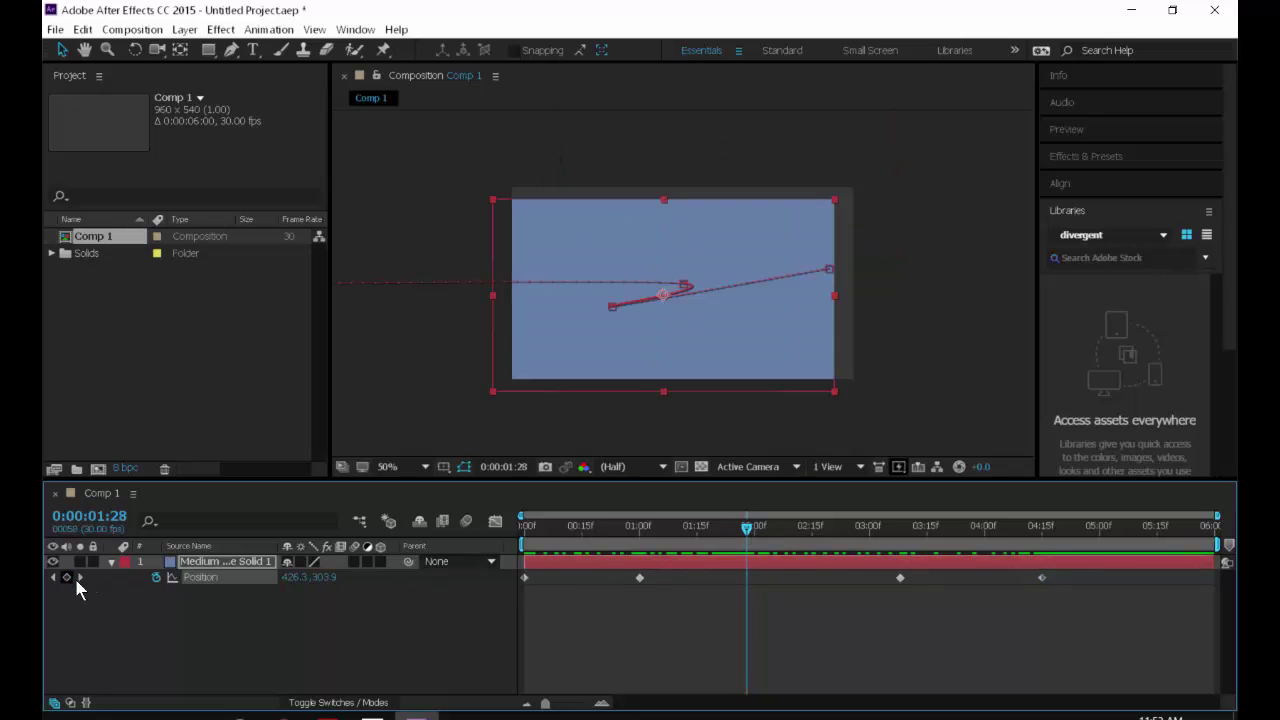
{"action": "left_click", "coordinate": [899, 579]}
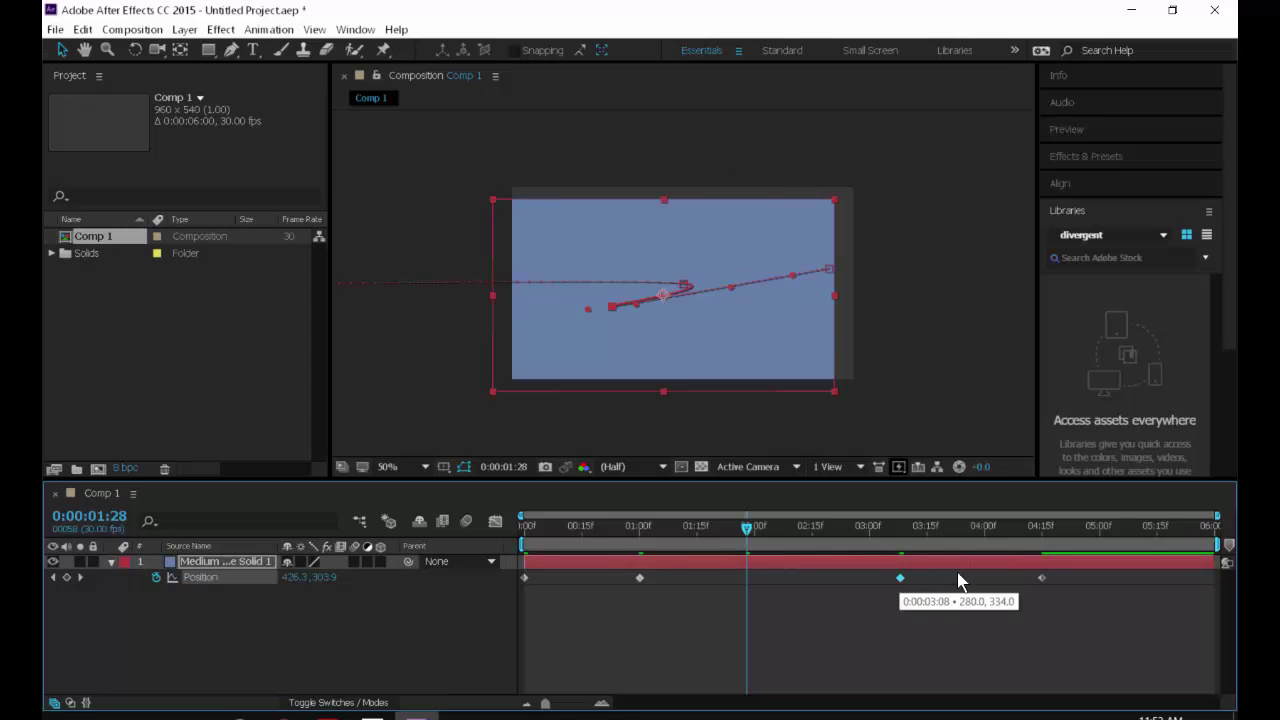
{"action": "key", "text": "Delete"}
{"action": "left_click", "coordinate": [1040, 578]}
{"action": "key", "text": "Delete"}
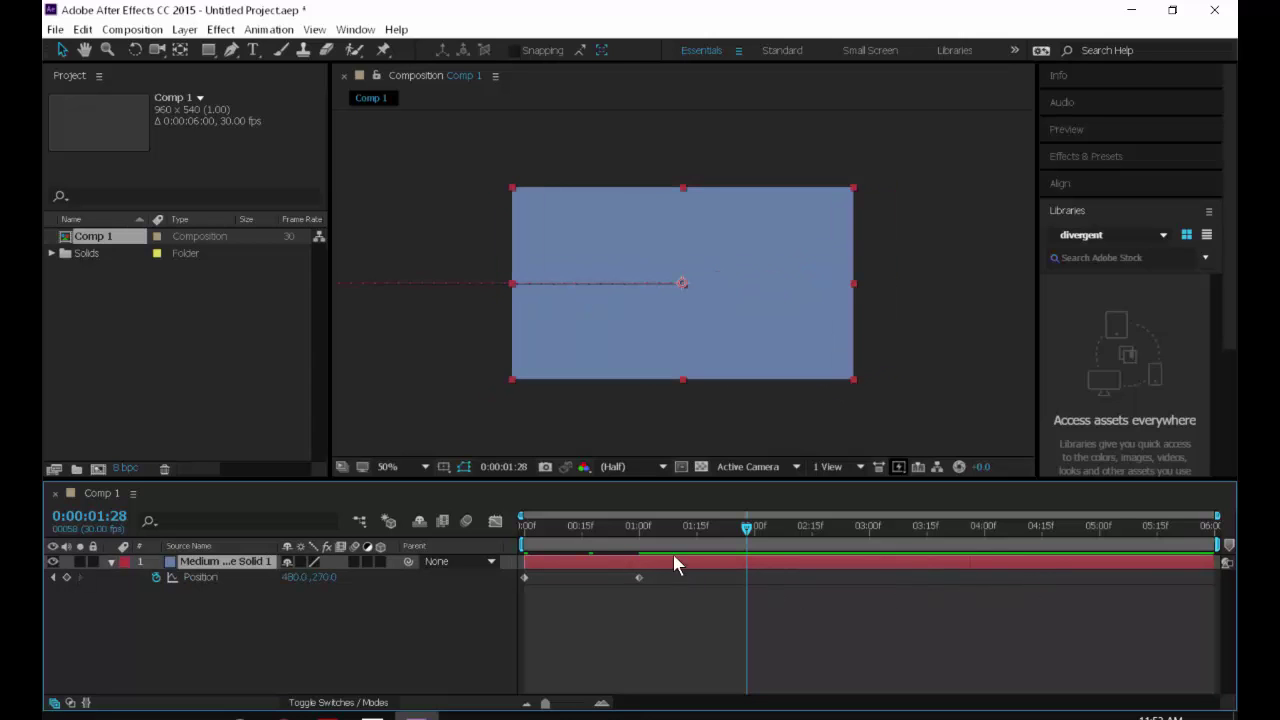
Preview the solid's slide-in animation from 0:00:00:00 and return to the first frame.
{"action": "key", "text": "Home"}
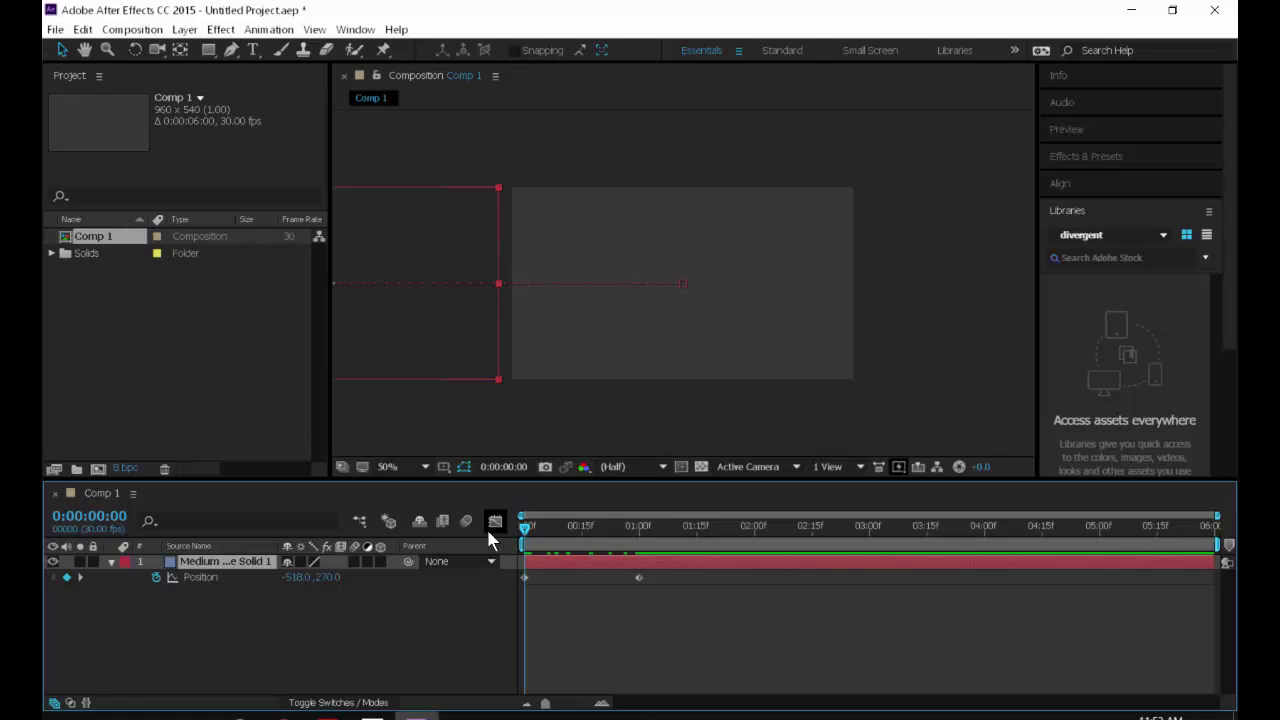
{"action": "key", "text": "space"}
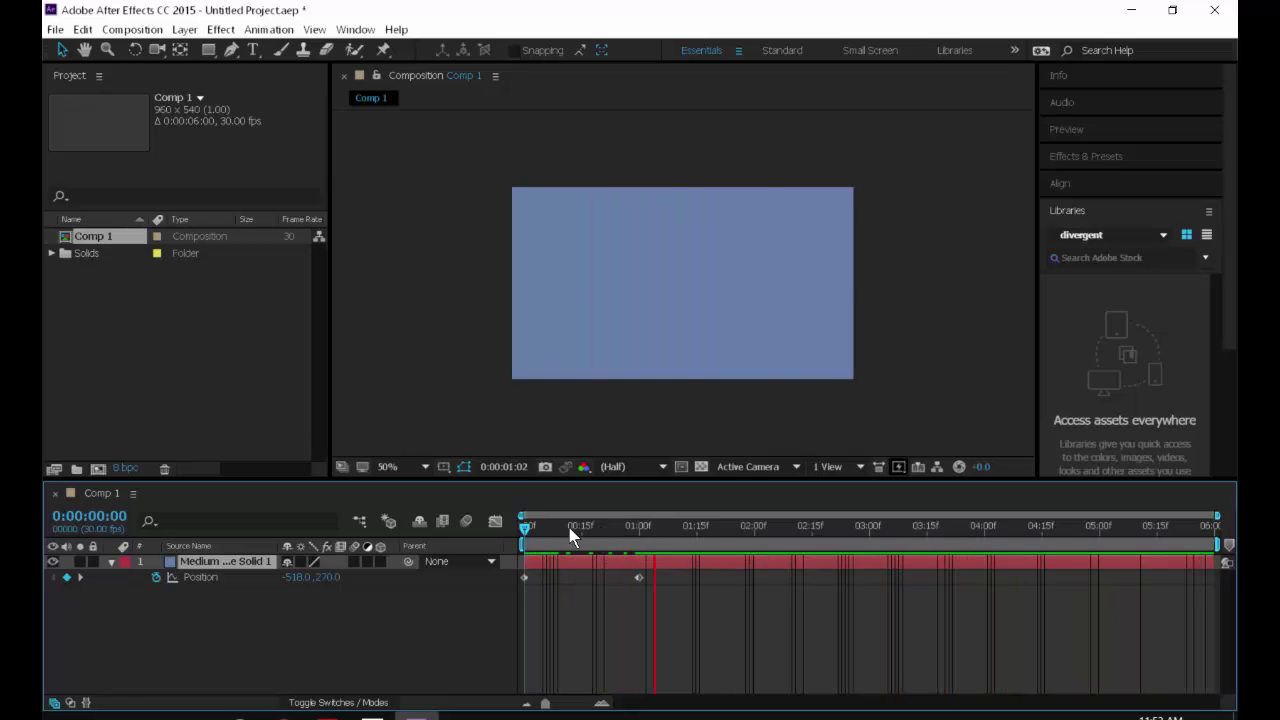
{"action": "left_click", "coordinate": [520, 524]}
{"action": "left_click", "coordinate": [522, 542]}
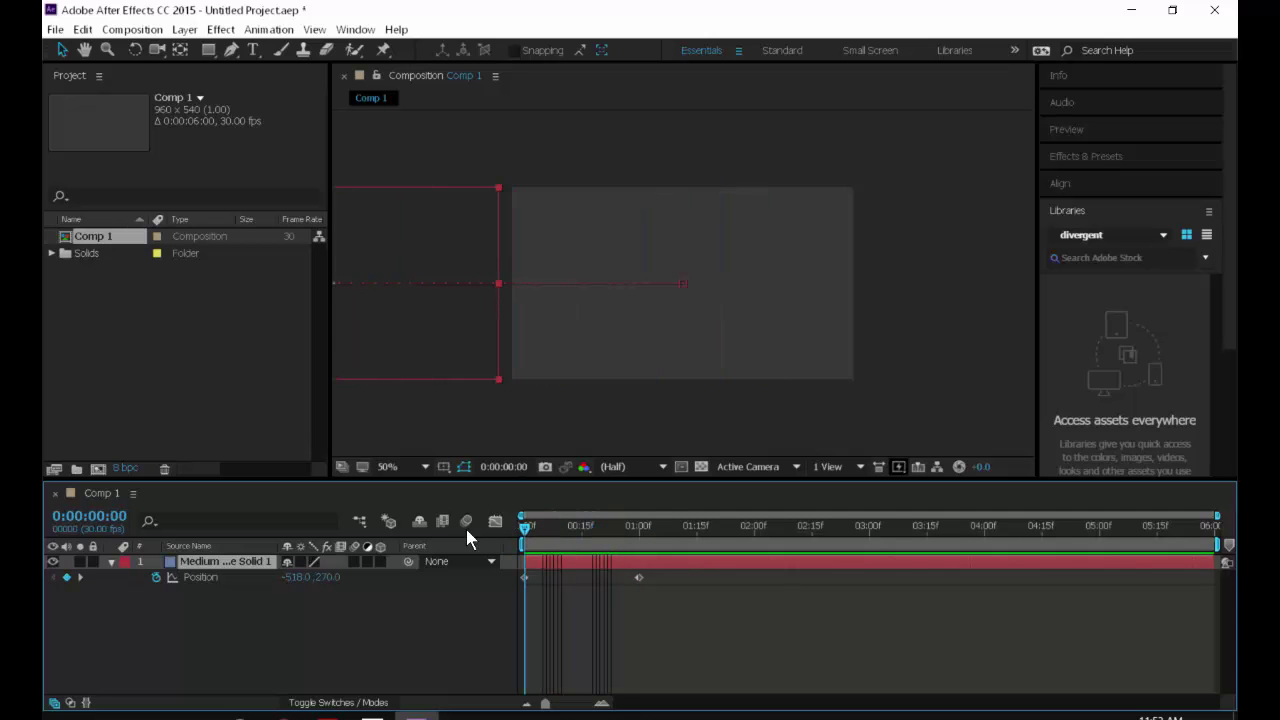
{"action": "mouse_move", "coordinate": [631, 544]}
{"action": "left_mouse_down"}
{"action": "mouse_move", "coordinate": [982, 567]}
{"action": "mouse_move", "coordinate": [1182, 557]}
{"action": "mouse_move", "coordinate": [748, 557]}
{"action": "mouse_move", "coordinate": [642, 524]}
{"action": "mouse_move", "coordinate": [493, 515]}
{"action": "mouse_move", "coordinate": [635, 514]}
{"action": "mouse_move", "coordinate": [483, 503]}
{"action": "left_mouse_up"}
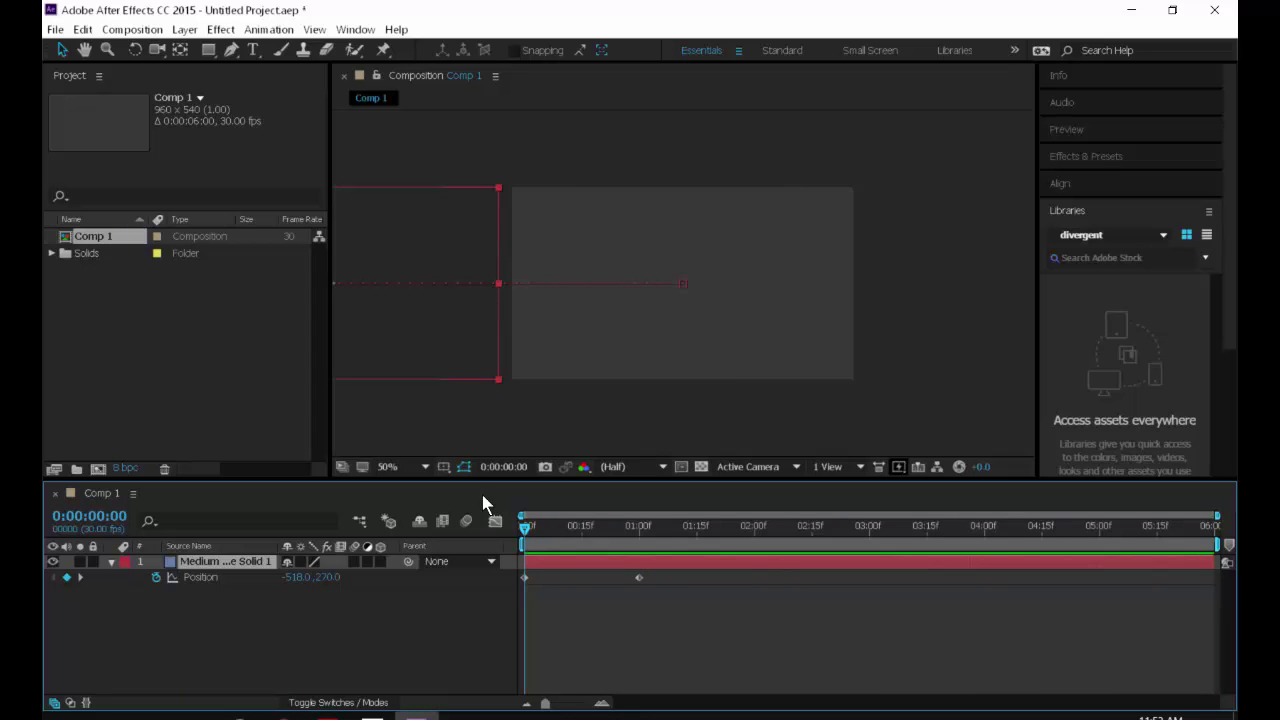
{"action": "mouse_move", "coordinate": [523, 527]}
{"action": "left_mouse_down"}
{"action": "mouse_move", "coordinate": [640, 530]}
{"action": "mouse_move", "coordinate": [506, 519]}
{"action": "left_mouse_up"}
Collapse the solid's Position property and duplicate the layer four times, checking the stacked copies in a preview.
{"action": "key", "text": "p"}
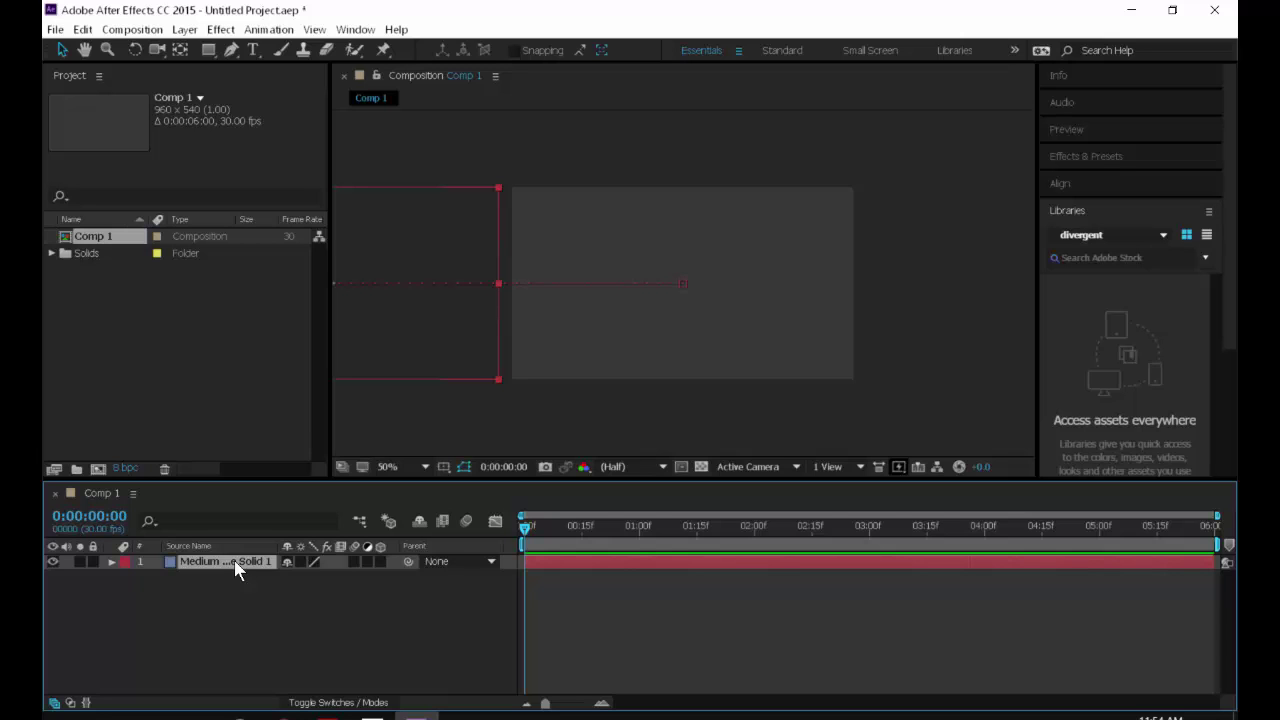
{"action": "key", "text": "ctrl+d"}
{"action": "key", "text": "ctrl+d"}
{"action": "key", "text": "ctrl+d"}
{"action": "key", "text": "ctrl+d"}
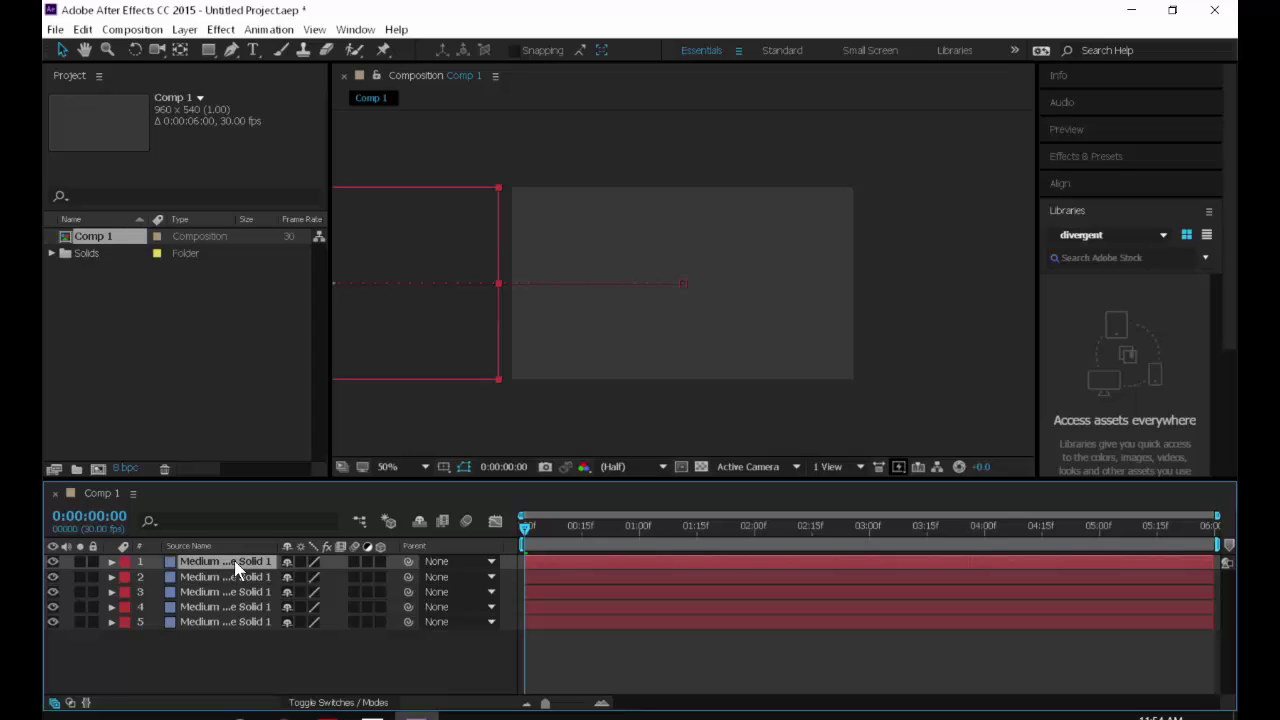
{"action": "key", "text": "space"}
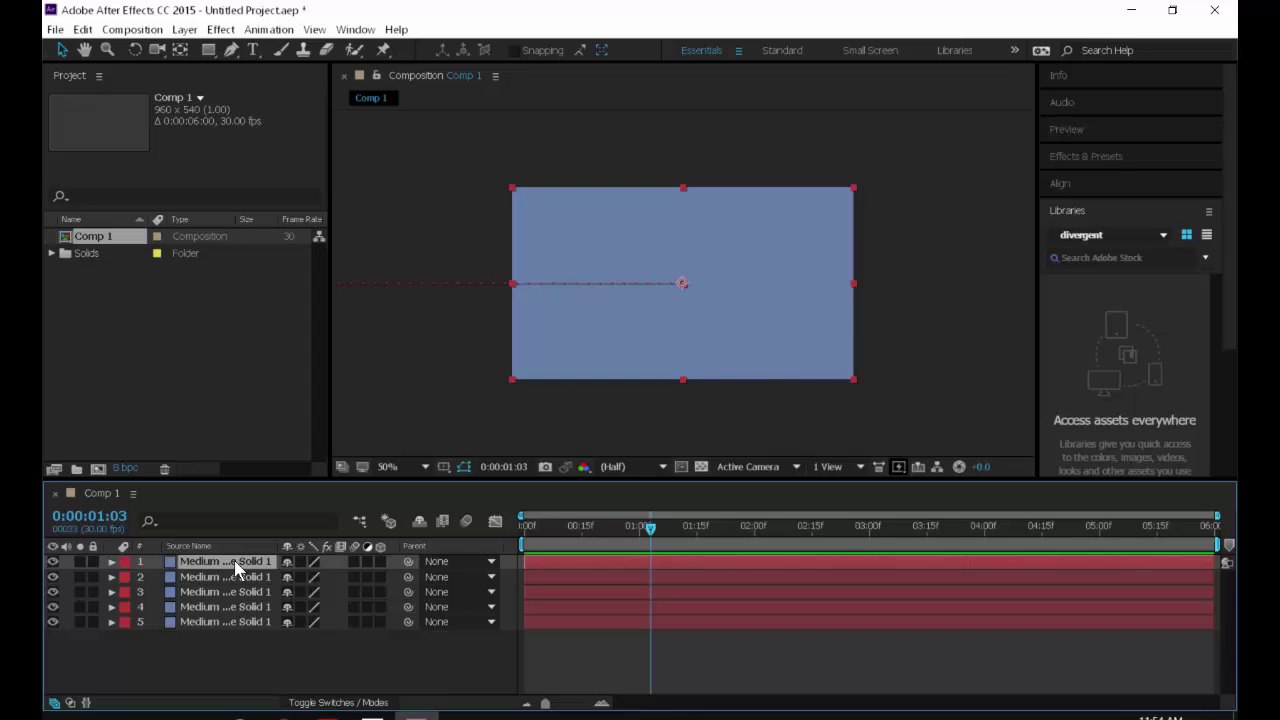
{"action": "key", "text": "space"}
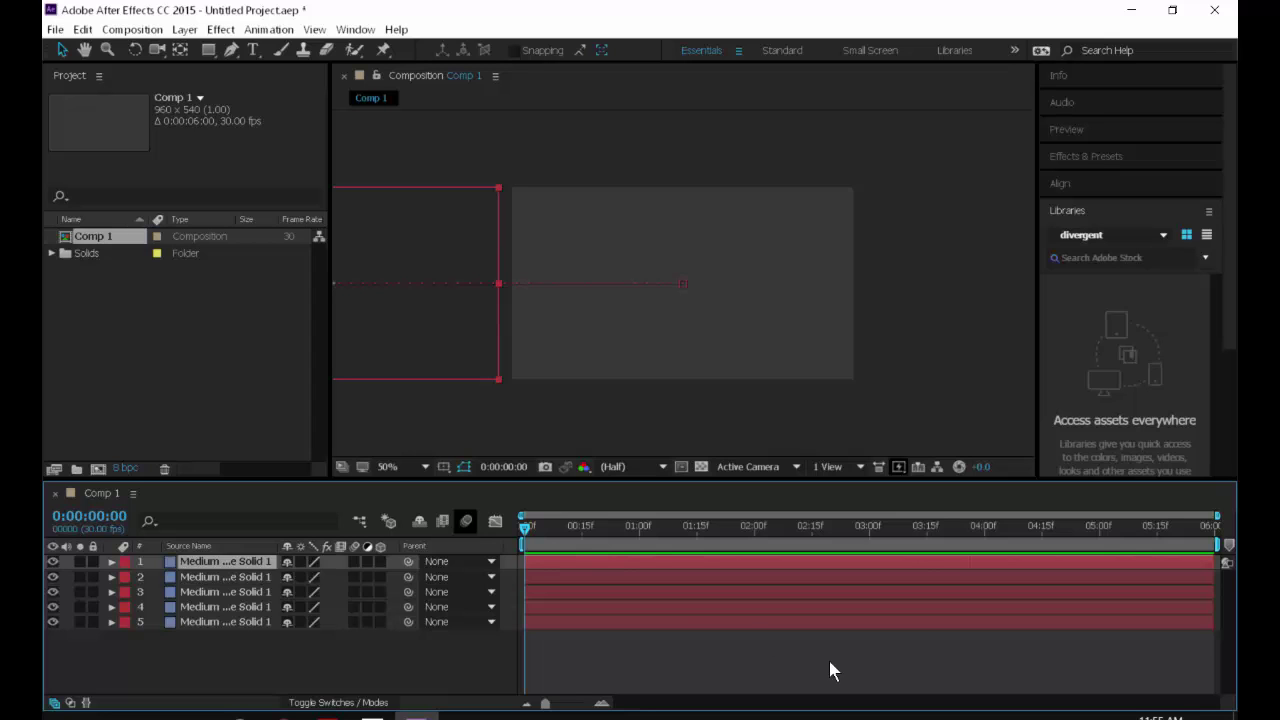
Stagger layers 4 to 1 in time, starting each about five to seven frames after the layer below, and preview the result.
{"action": "left_click", "coordinate": [534, 607]}
{"action": "left_click_drag", "start_coordinate": [537, 604], "coordinate": [545, 604]}
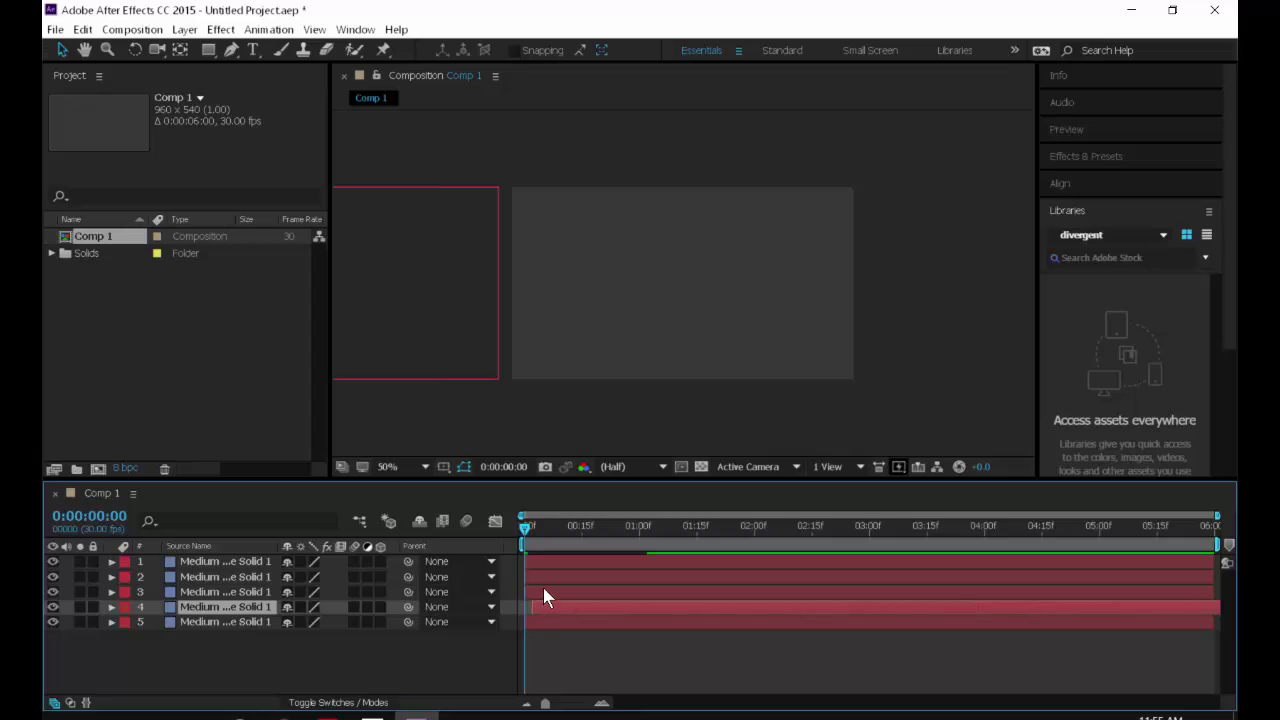
{"action": "left_click_drag", "start_coordinate": [543, 589], "coordinate": [561, 562]}
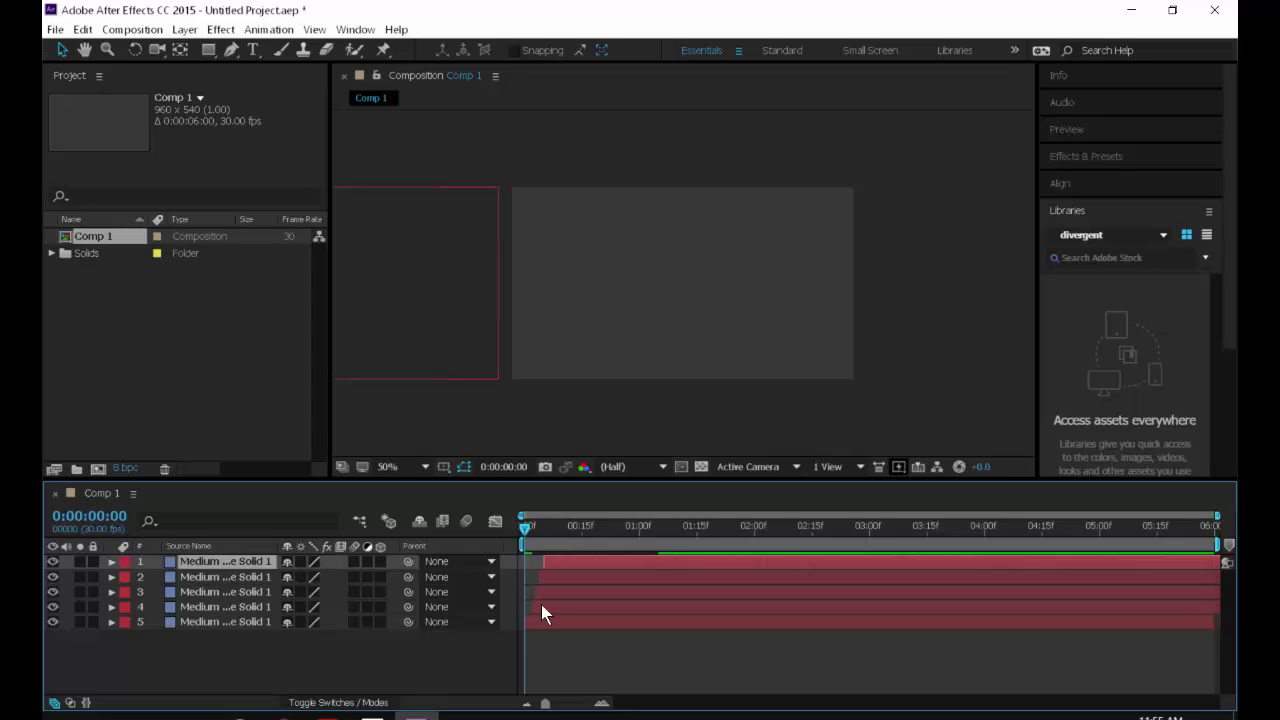
{"action": "left_click_drag", "start_coordinate": [541, 606], "coordinate": [698, 562]}
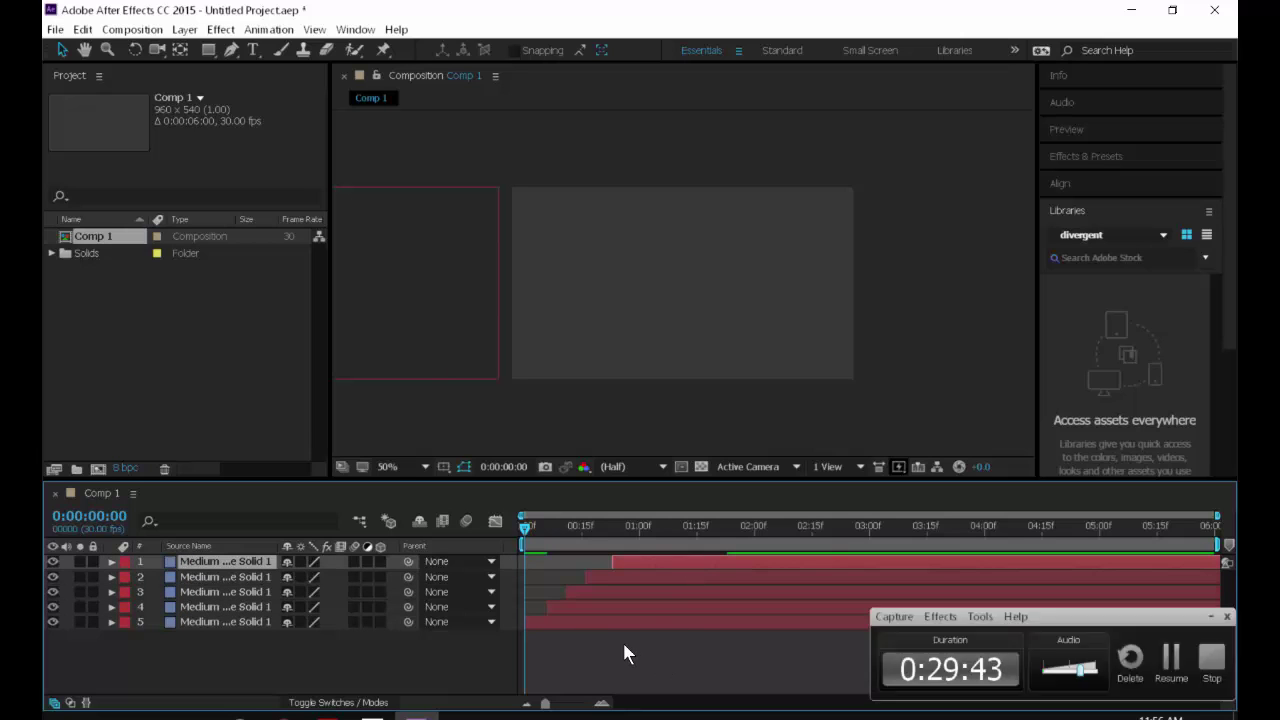
{"action": "key", "text": "space"}
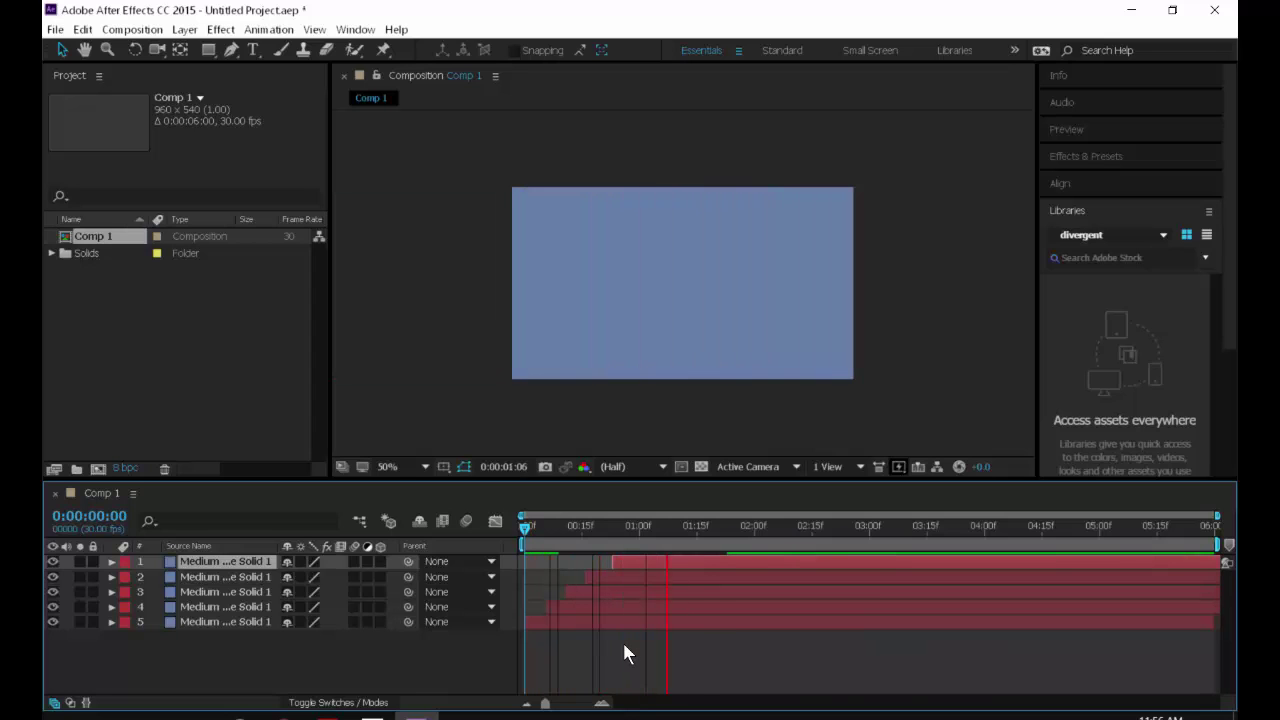
{"action": "key", "text": "space"}
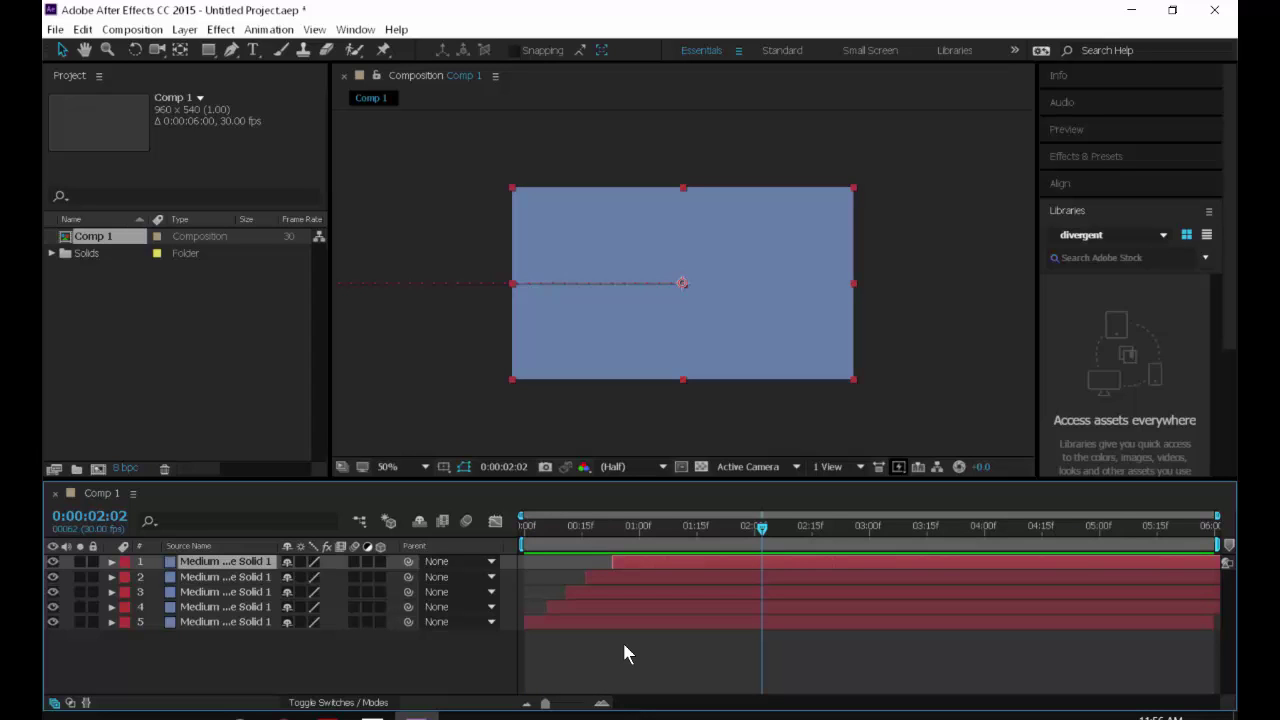
At 0:00:00:09, recolour the layer 4 solid to the brighter blue #638ED4 as a new solid.
{"action": "left_click", "coordinate": [240, 608]}
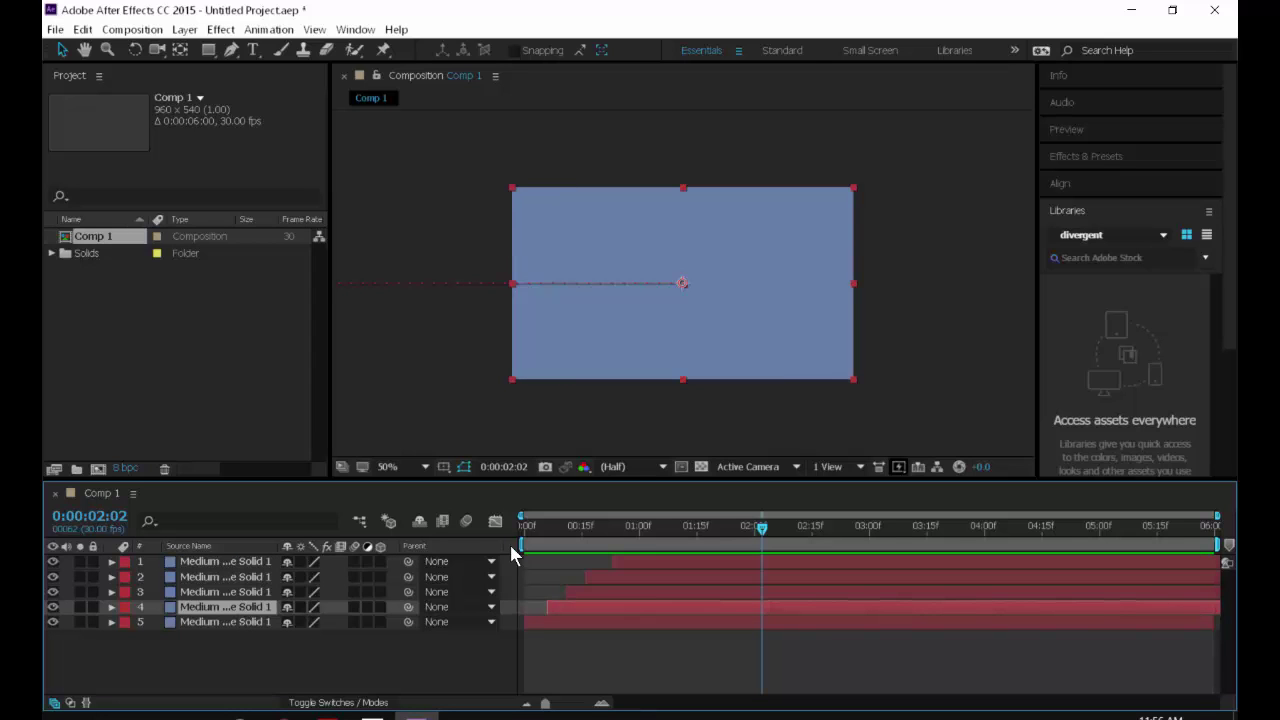
{"action": "left_click_drag", "start_coordinate": [564, 532], "coordinate": [900, 530]}
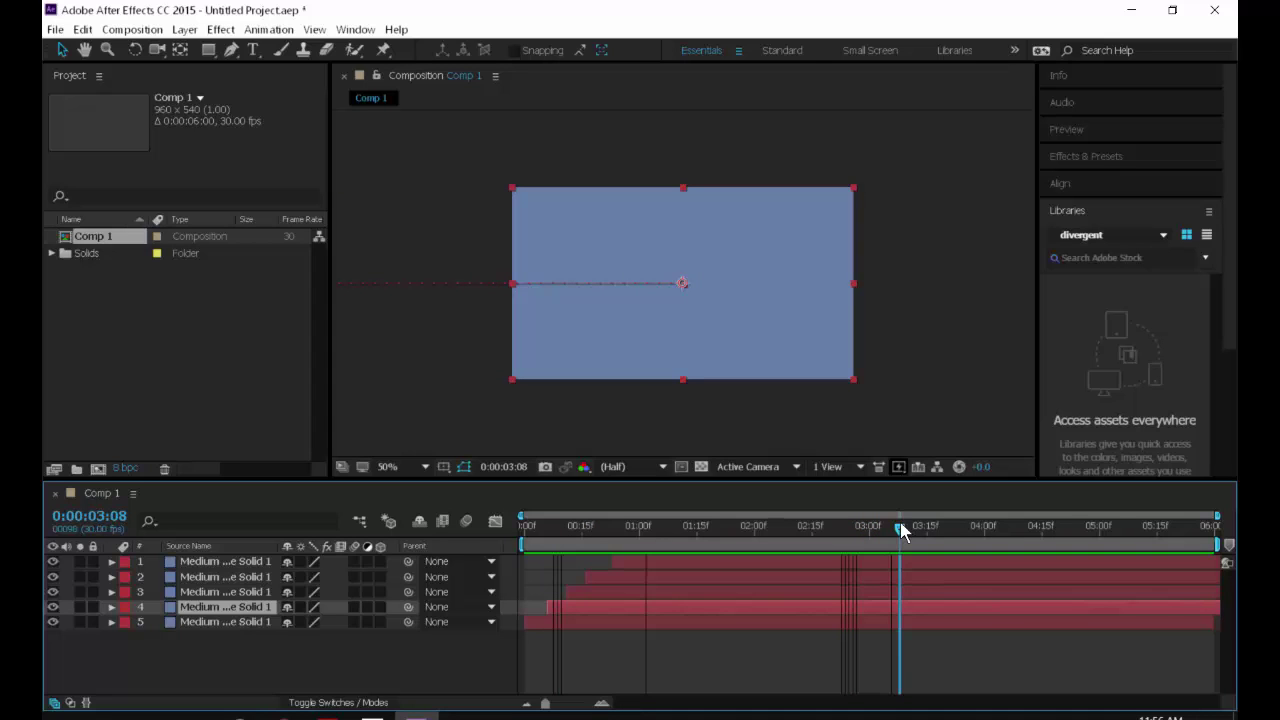
{"action": "left_click_drag", "start_coordinate": [900, 530], "coordinate": [558, 536]}
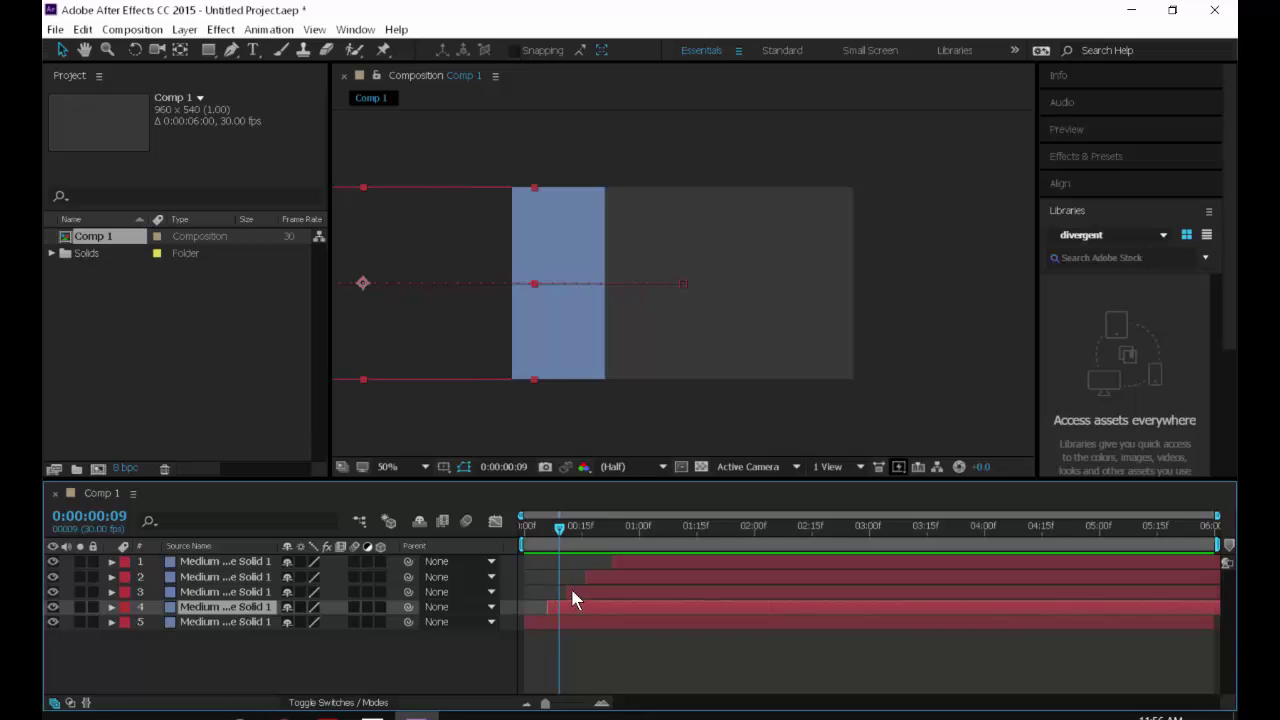
{"action": "left_click", "coordinate": [185, 30]}
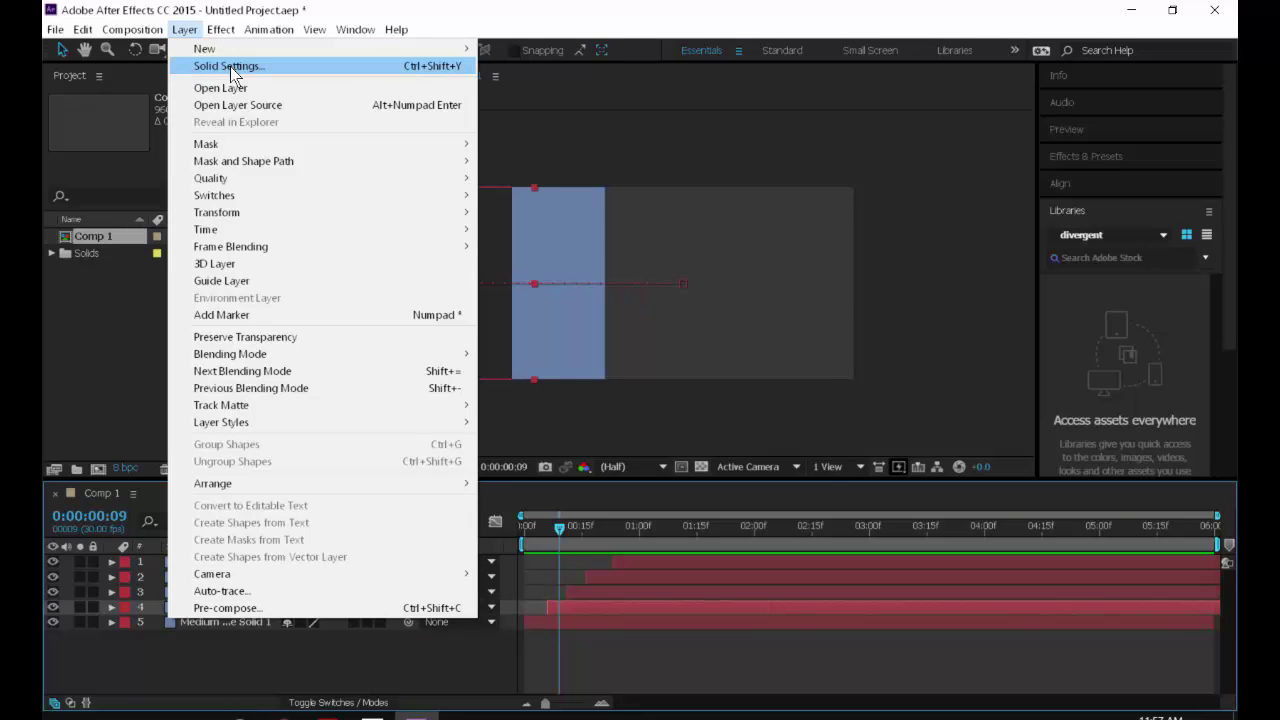
{"action": "left_click", "coordinate": [230, 66]}
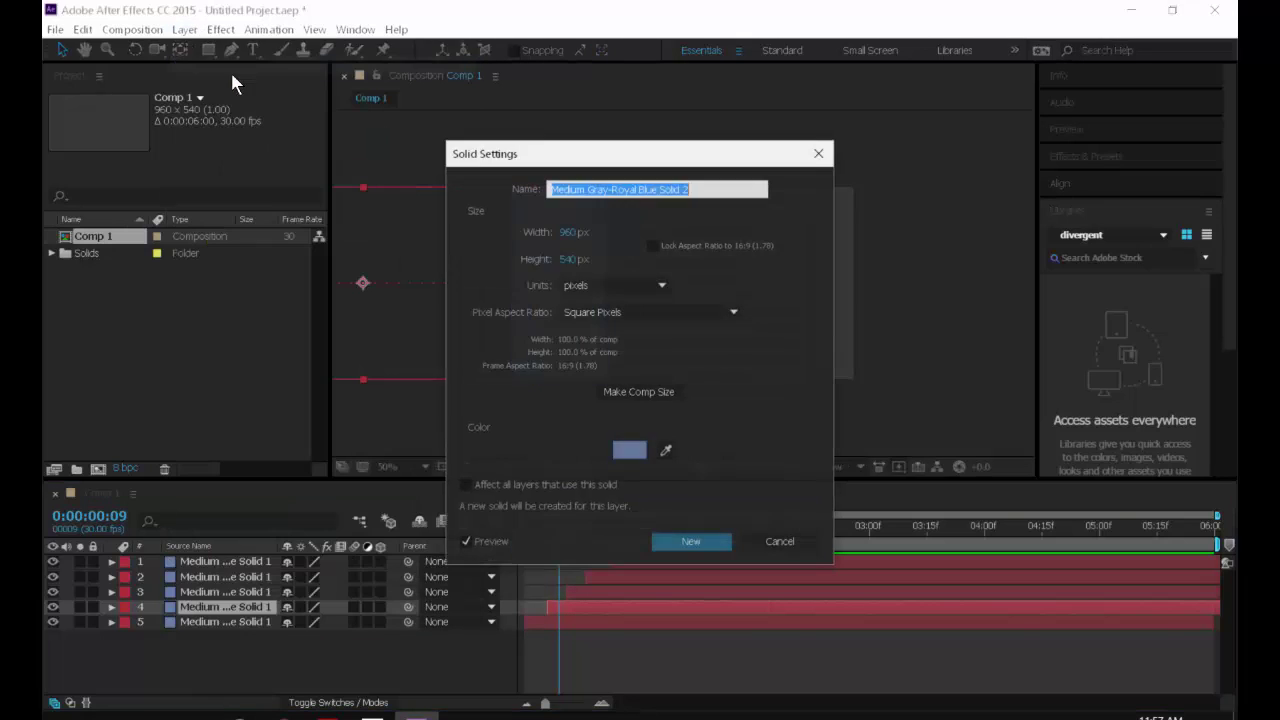
{"action": "left_click", "coordinate": [638, 451]}
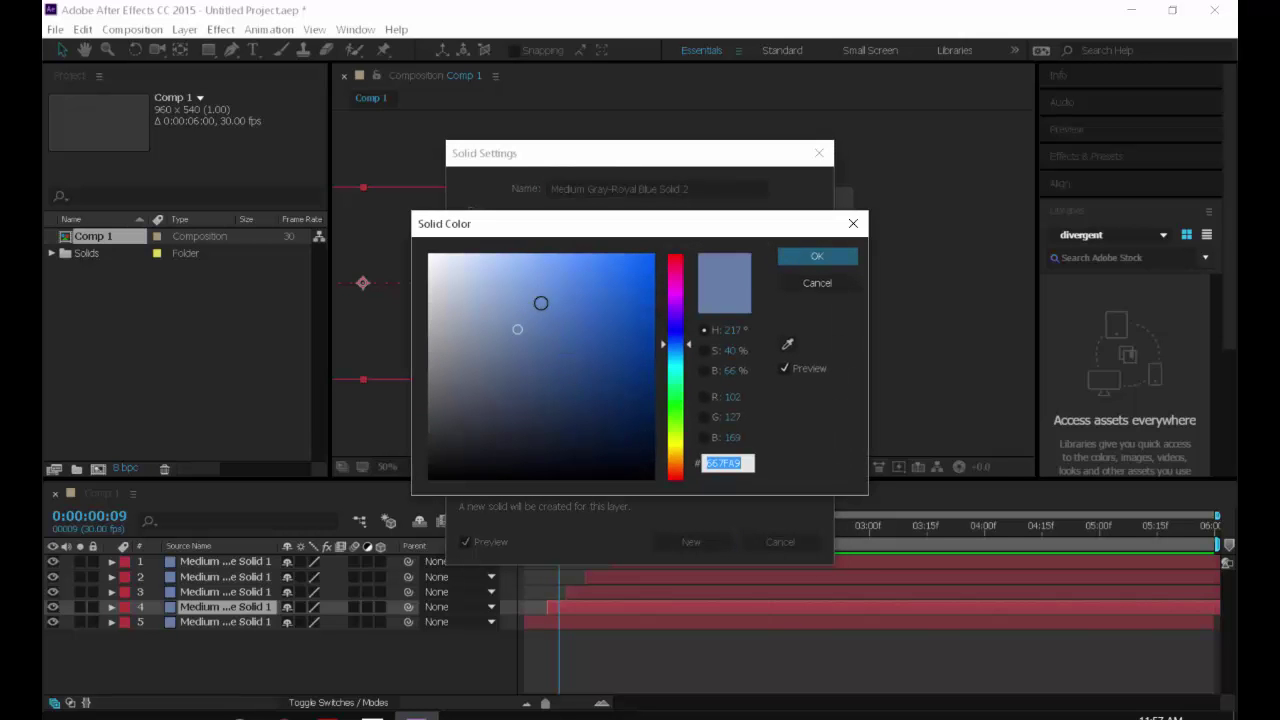
{"action": "left_click", "coordinate": [547, 291]}
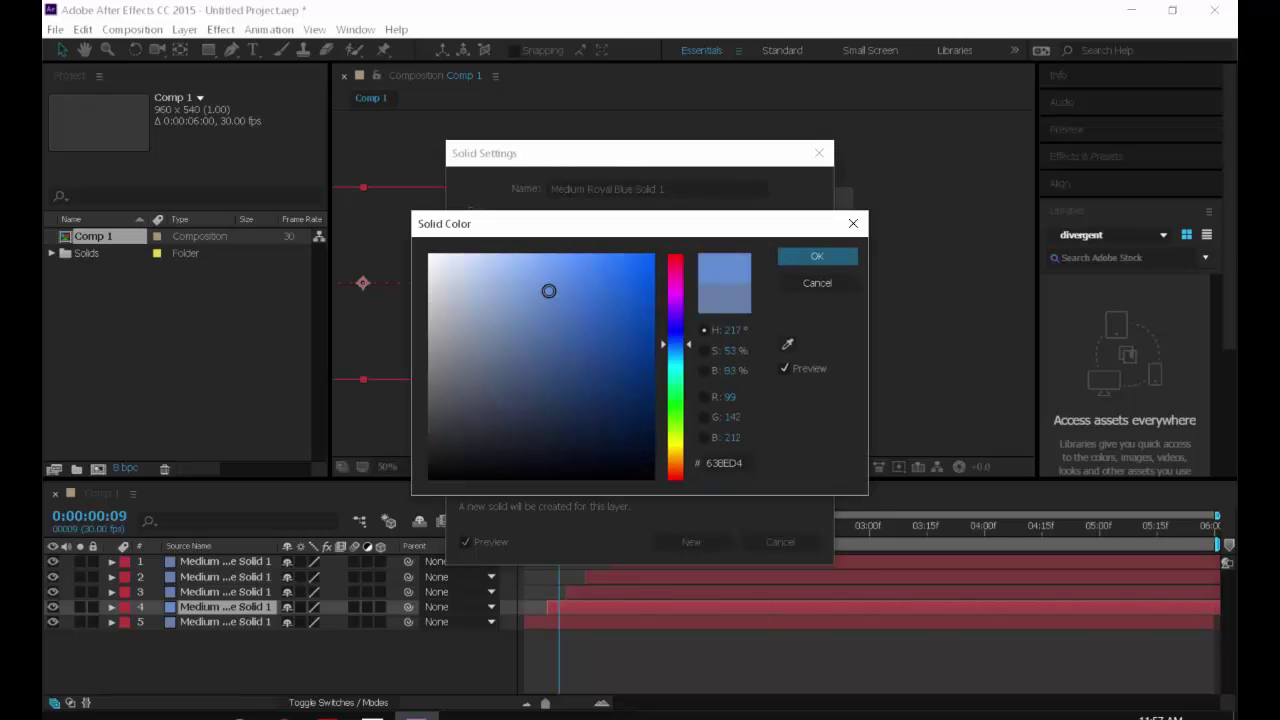
{"action": "left_click", "coordinate": [808, 258]}
{"action": "left_click", "coordinate": [697, 540]}
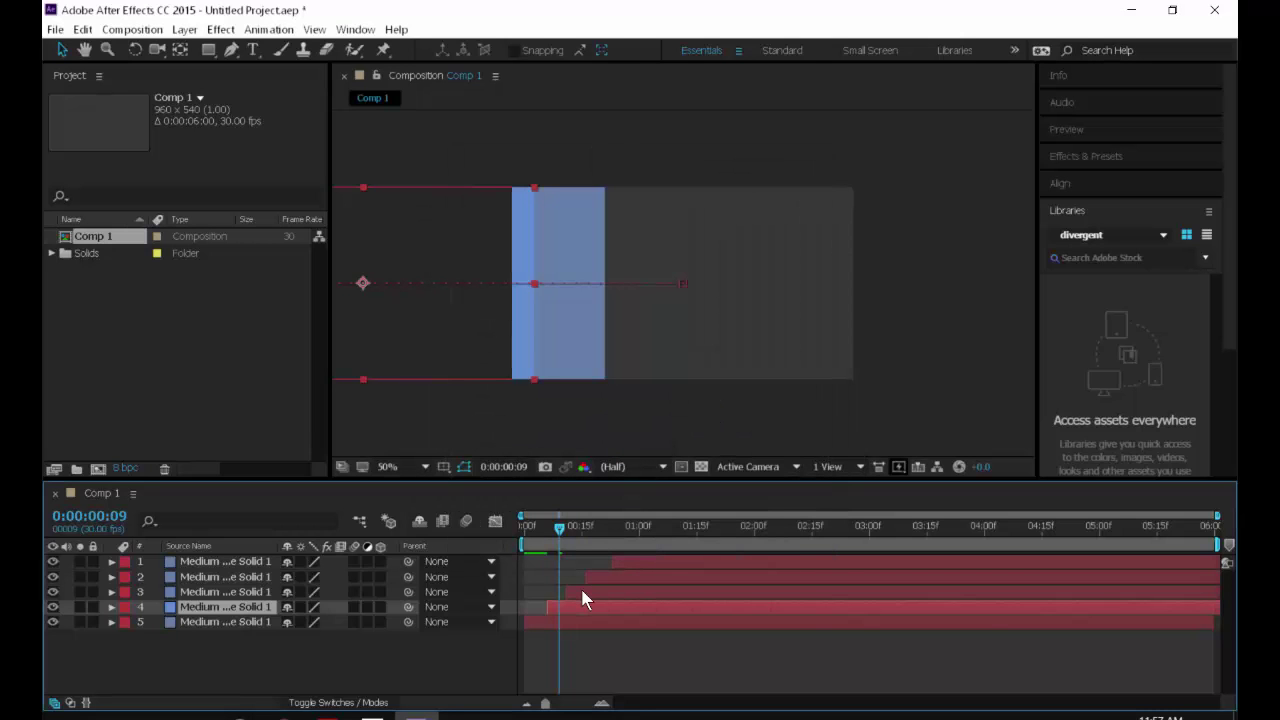
Recolour the layer 3 solid to a deeper, more saturated medium royal blue as a new solid.
{"action": "left_click", "coordinate": [582, 592]}
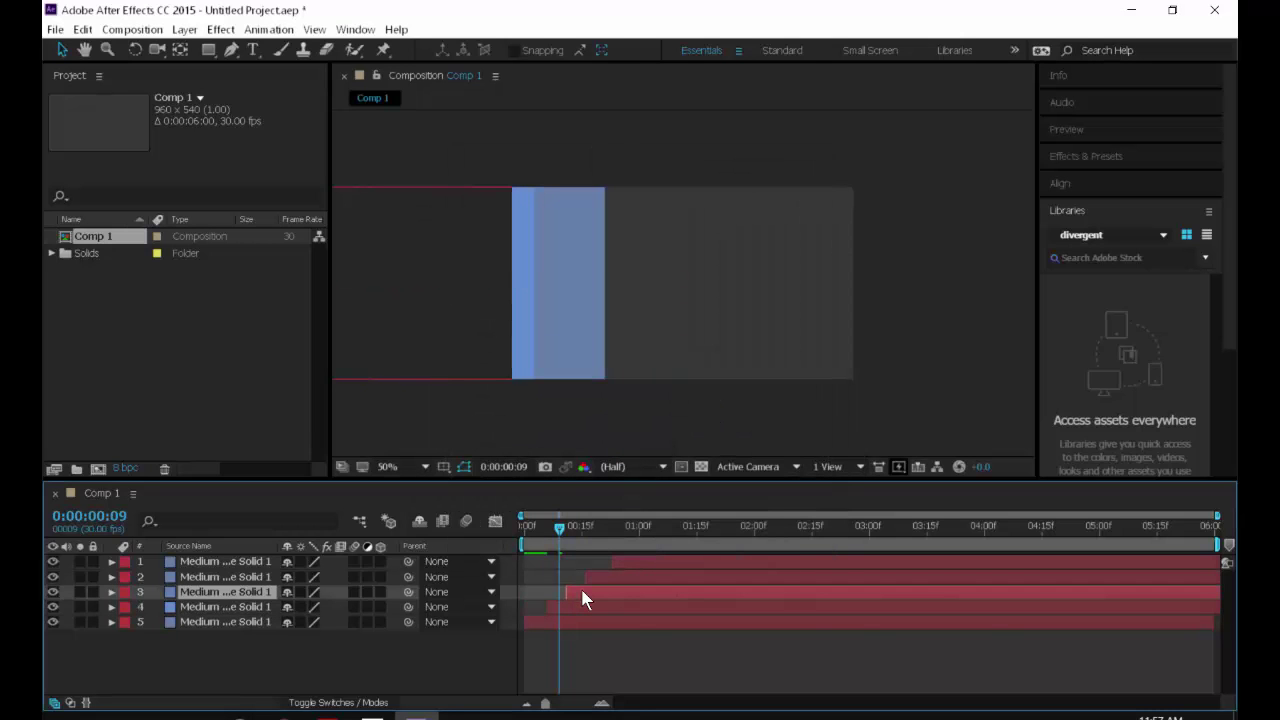
{"action": "key", "text": "ctrl+shift+y"}
{"action": "left_click", "coordinate": [628, 449]}
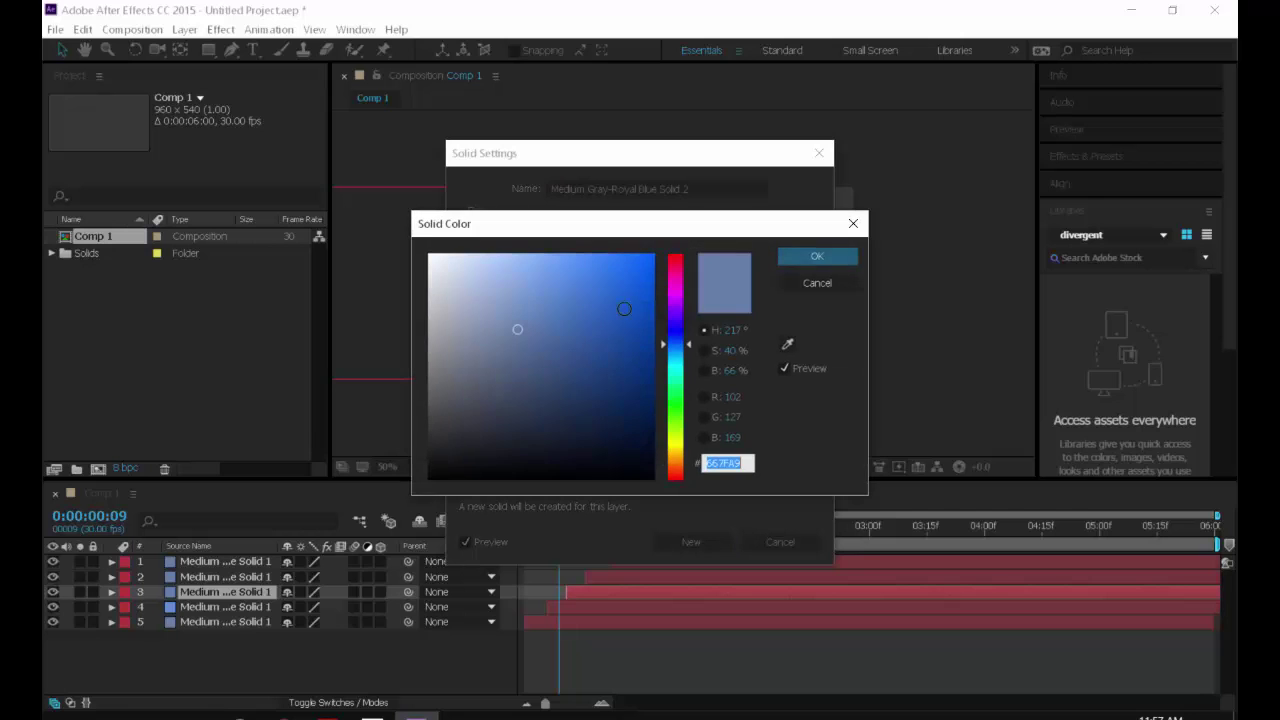
{"action": "left_click", "coordinate": [624, 290]}
{"action": "left_click", "coordinate": [841, 259]}
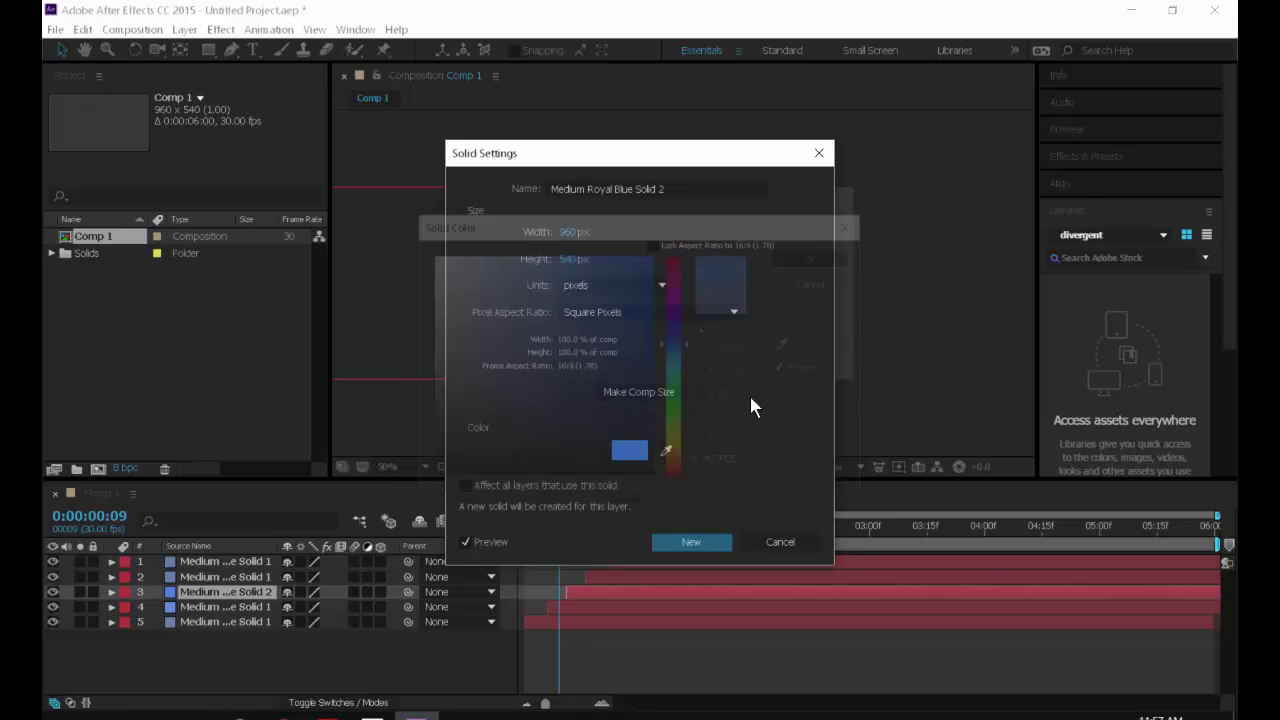
{"action": "left_click", "coordinate": [718, 542]}
Recolour the layer 2 solid to a vivid, bright royal blue as a new solid.
{"action": "left_click", "coordinate": [707, 578]}
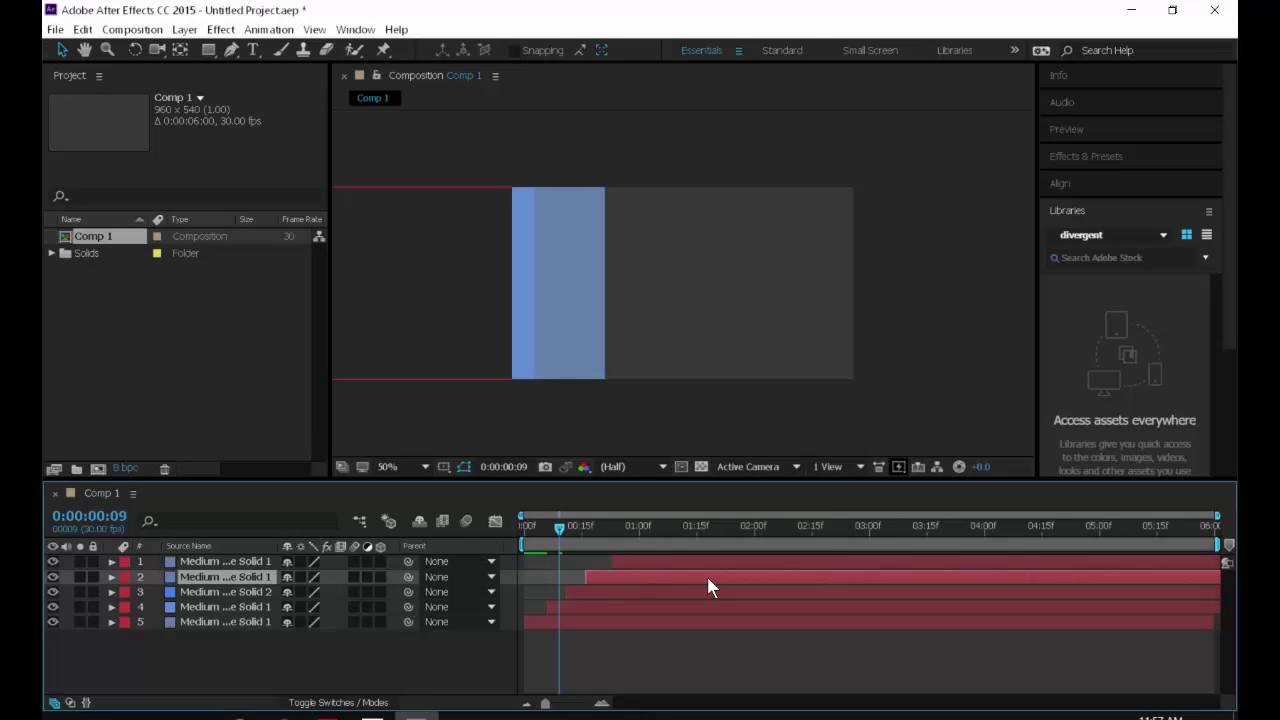
{"action": "key", "text": "ctrl+shift+y"}
{"action": "left_click", "coordinate": [628, 447]}
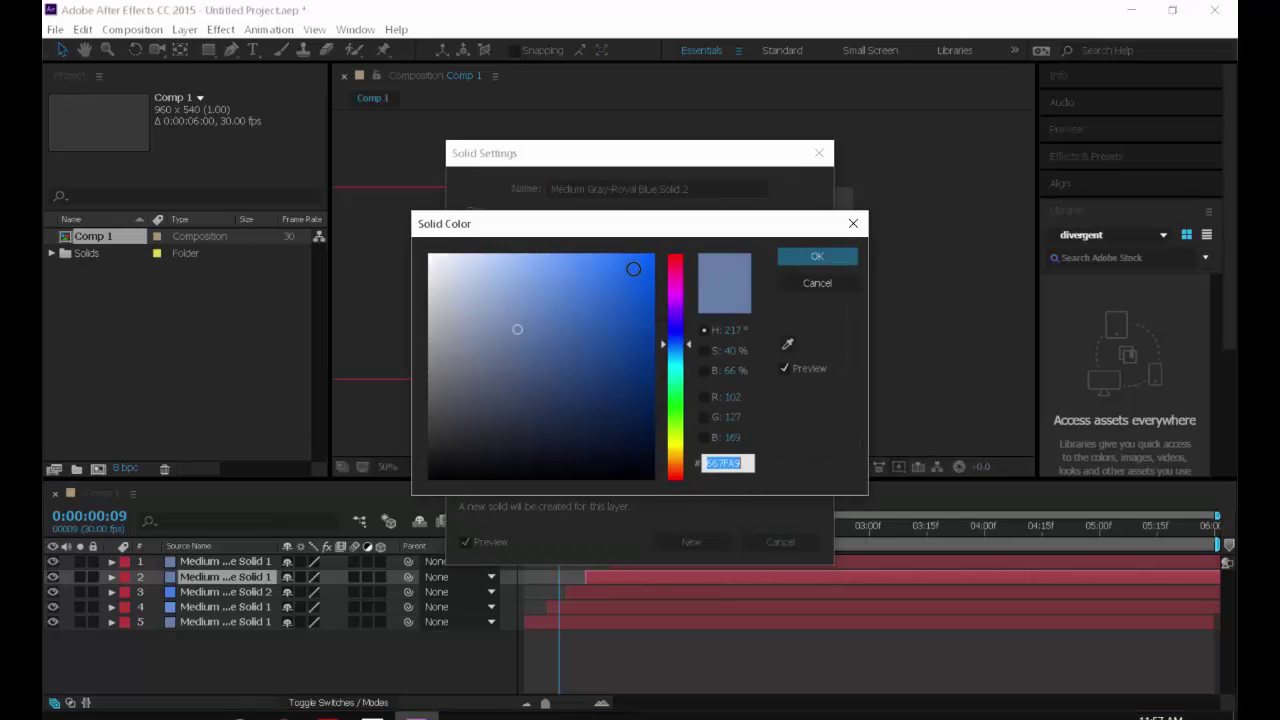
{"action": "left_click", "coordinate": [633, 268]}
{"action": "left_click", "coordinate": [804, 256]}
{"action": "left_click", "coordinate": [687, 541]}
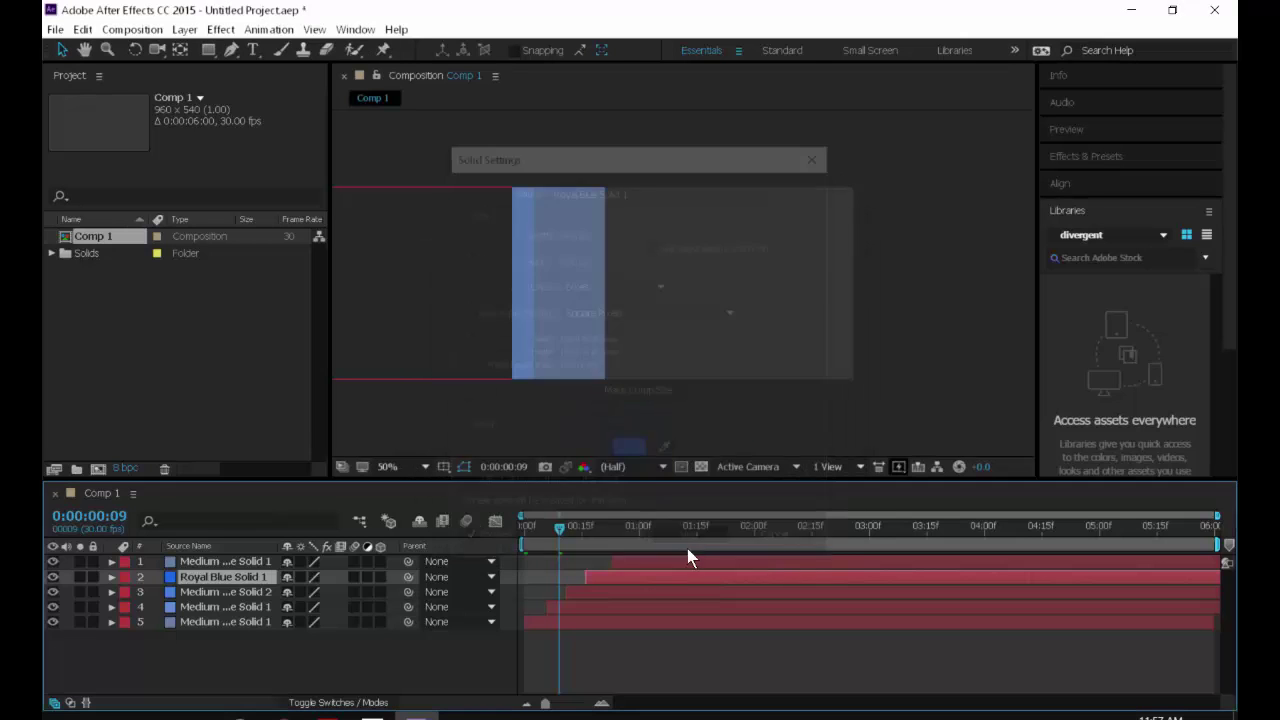
Recolour the layer 1 solid to a strongly saturated royal blue as a new solid, and go back to 0:00:00:00.
{"action": "left_click", "coordinate": [684, 555]}
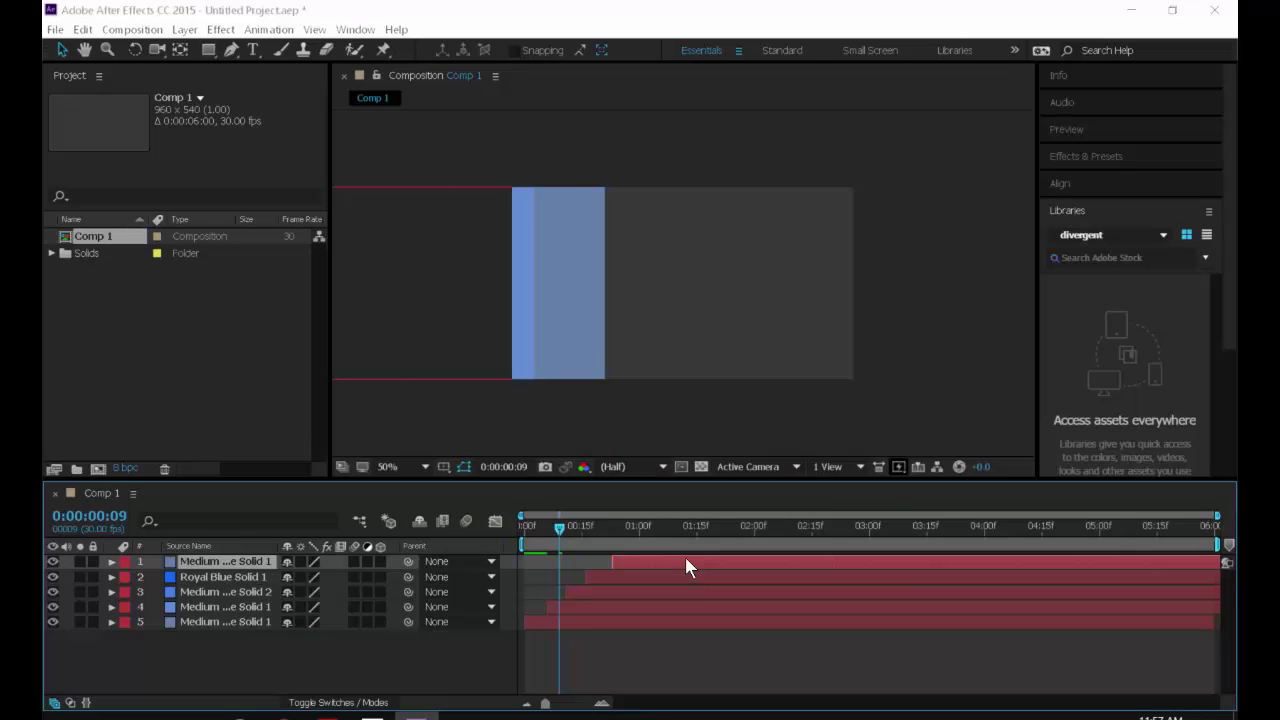
{"action": "key", "text": "ctrl+shift+y"}
{"action": "left_click", "coordinate": [628, 450]}
{"action": "left_click", "coordinate": [652, 261]}
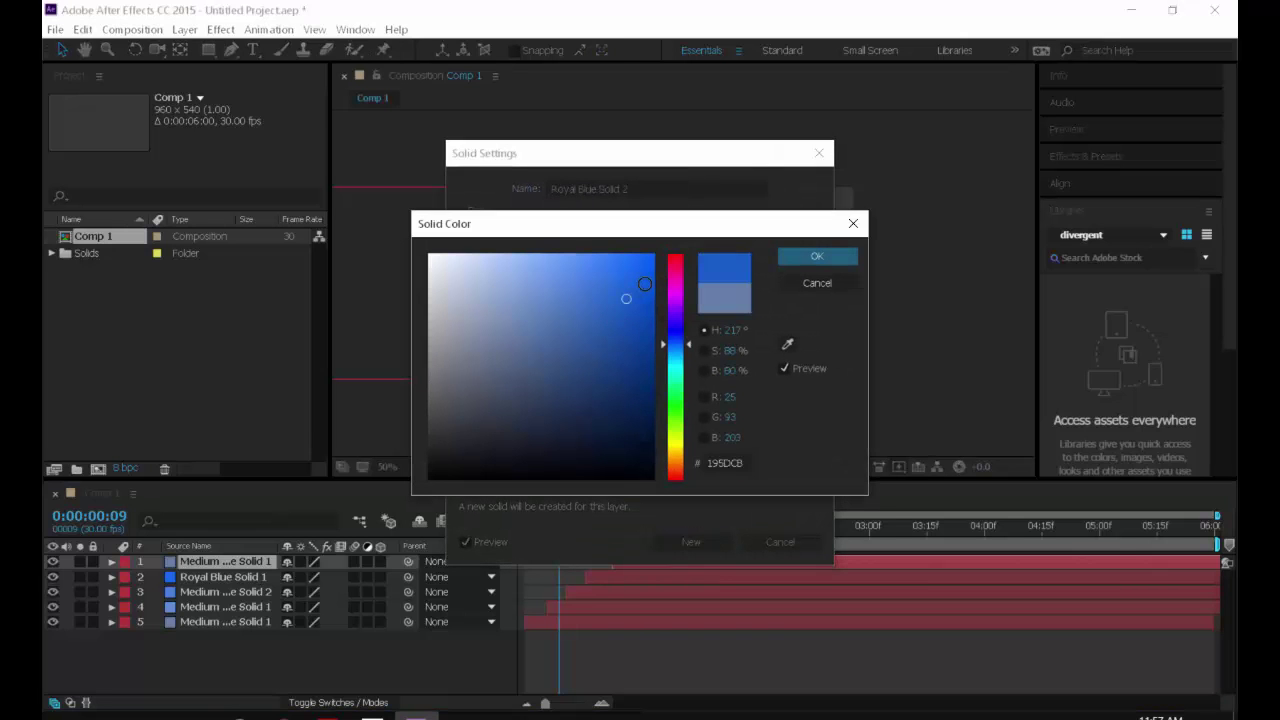
{"action": "left_click", "coordinate": [805, 256]}
{"action": "left_click", "coordinate": [689, 541]}
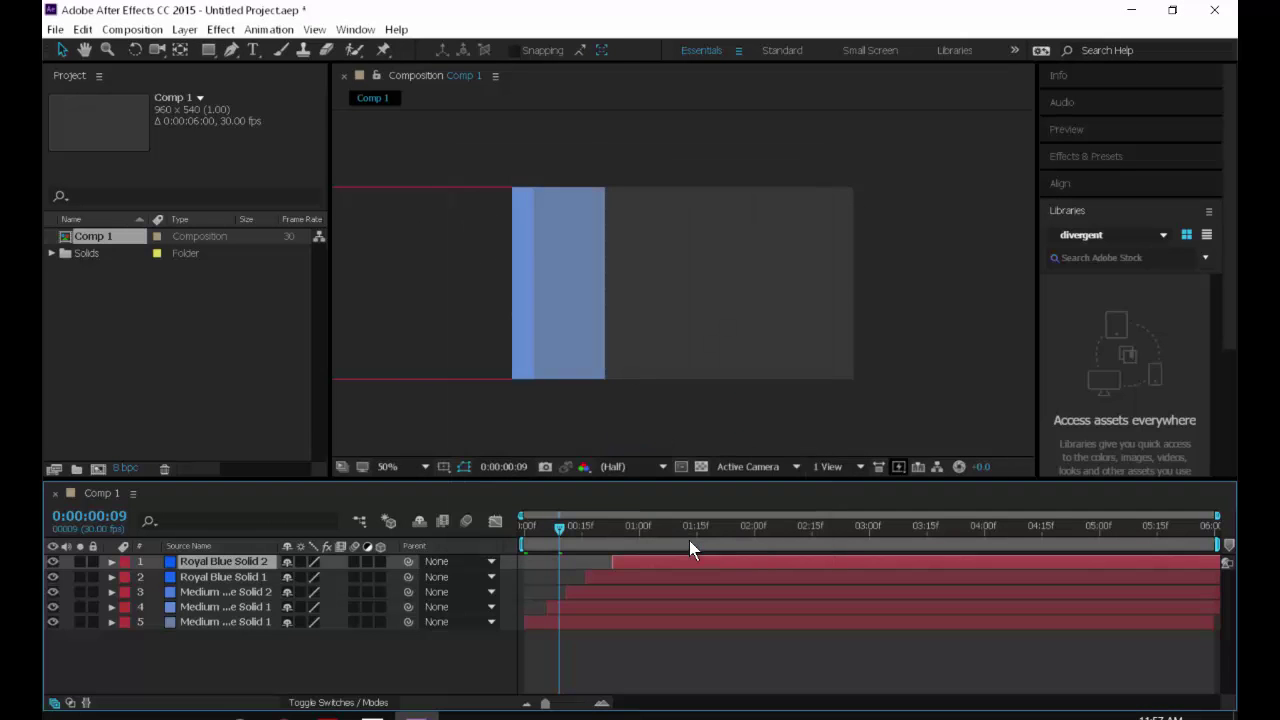
{"action": "key", "text": "Home"}
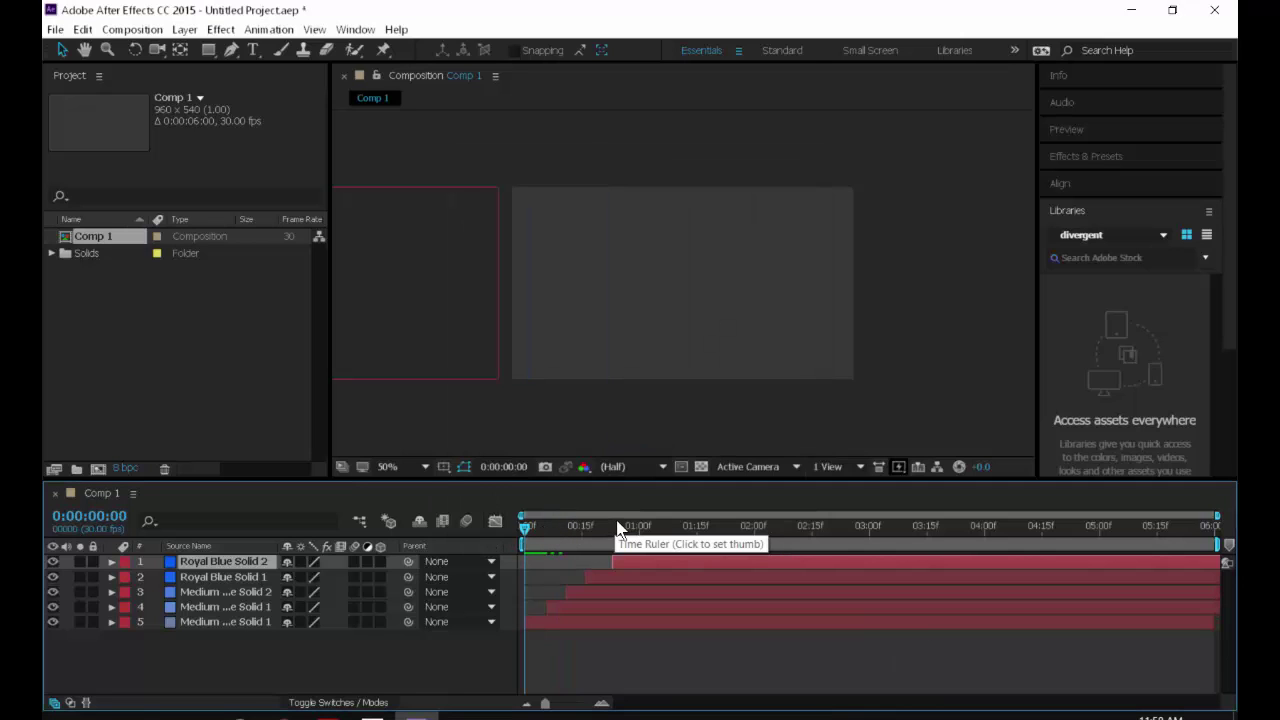
Preview the staggered five-colour transition from the start of the composition.
{"action": "key", "text": "space"}
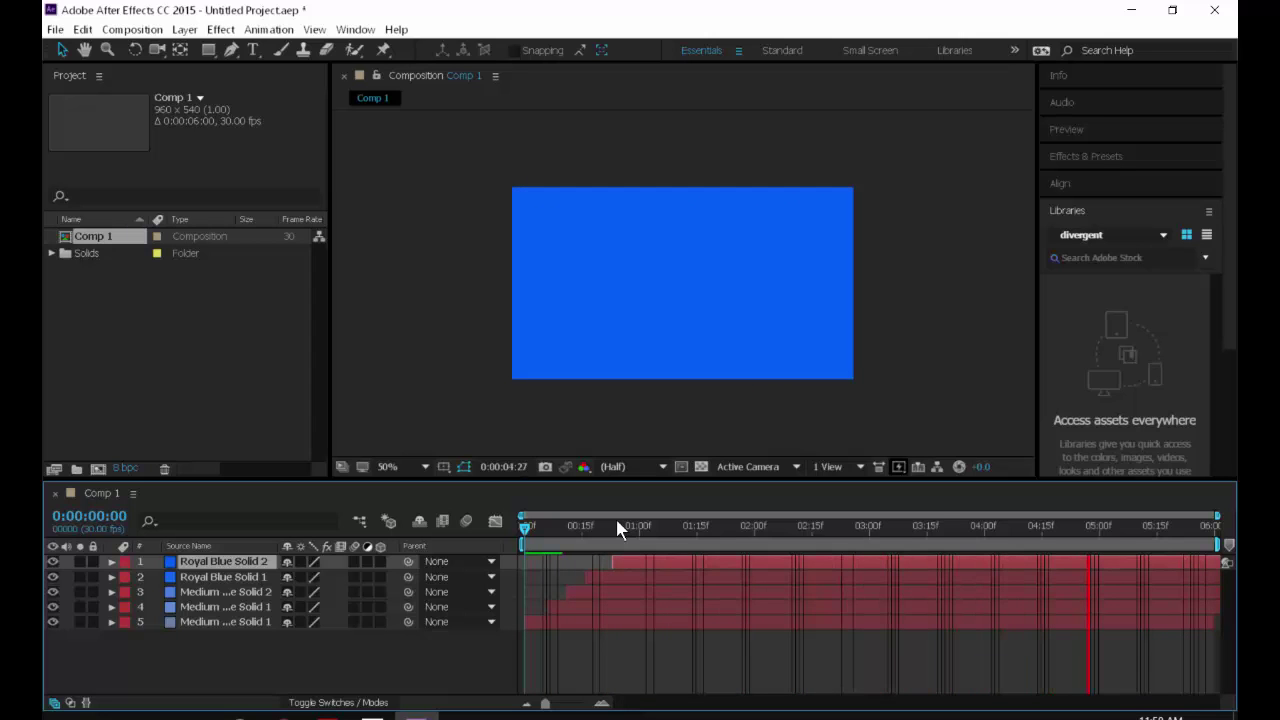
{"action": "key", "text": "space"}
{"action": "key", "text": "space"}
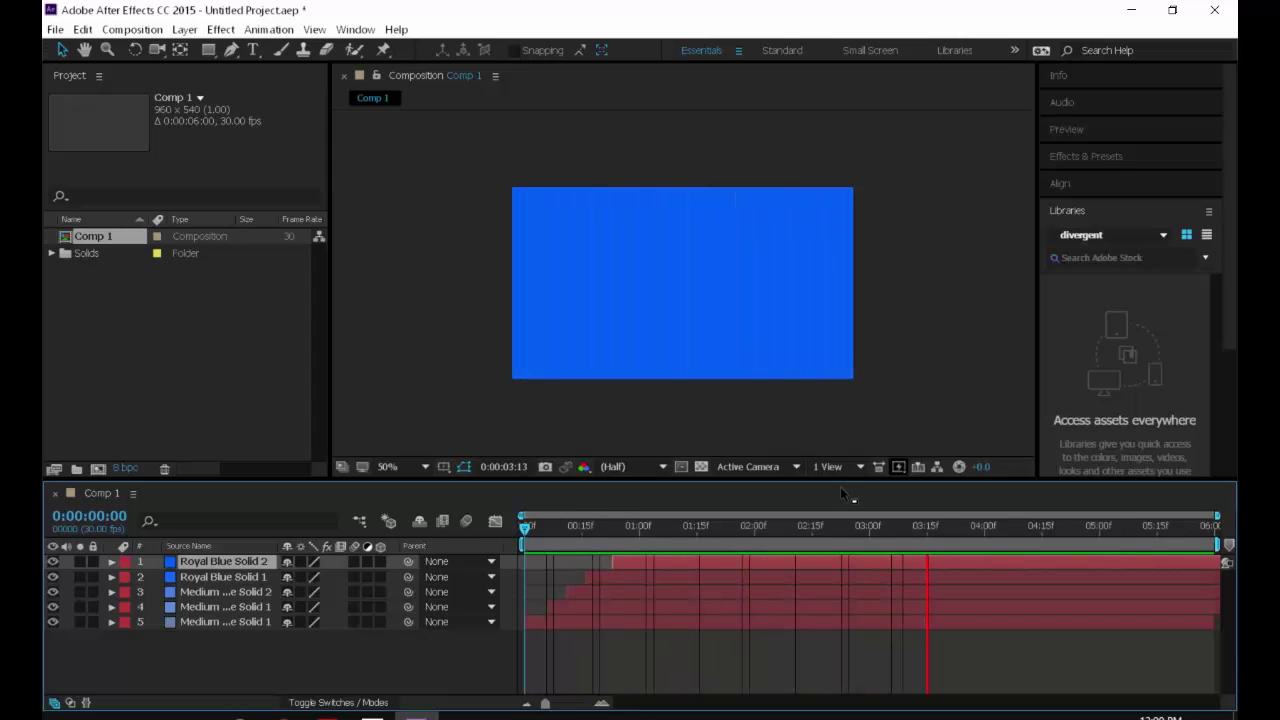
{"action": "key", "text": "space"}
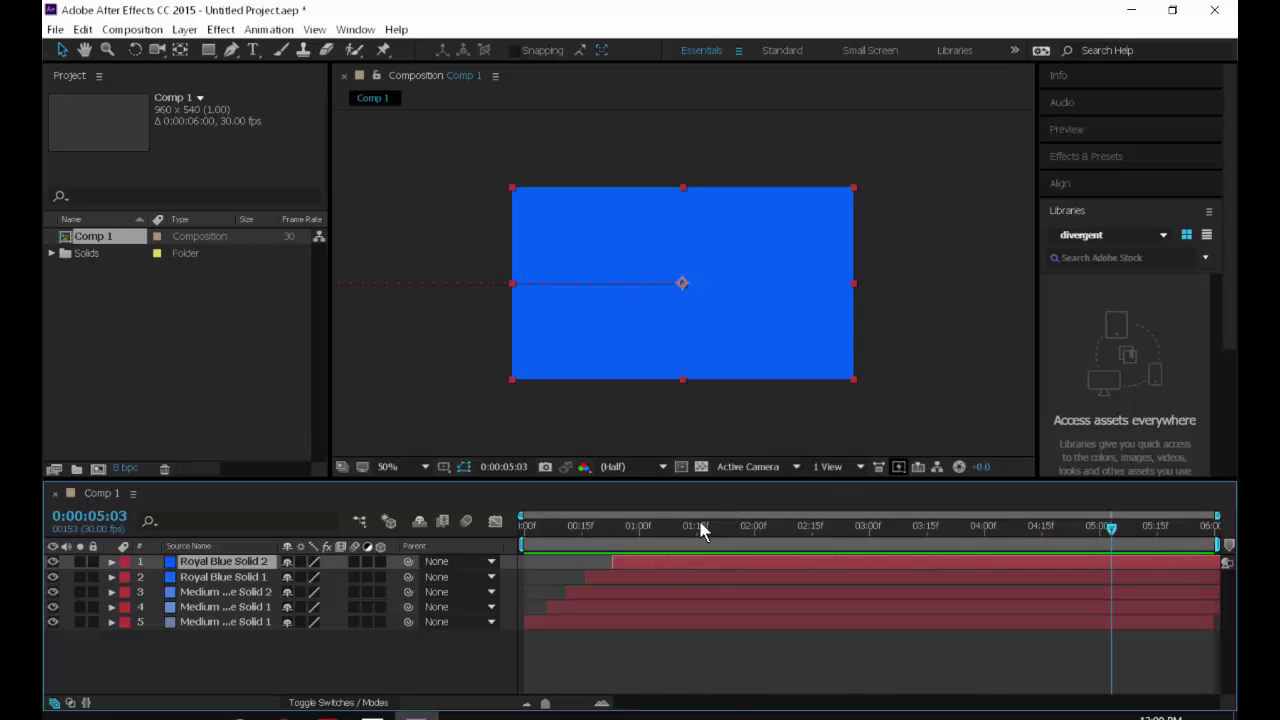
End the work area at 0:00:01:25 and preview the five-layer transition from the first frame.
{"action": "mouse_move", "coordinate": [700, 527]}
{"action": "left_mouse_down"}
{"action": "mouse_move", "coordinate": [677, 526]}
{"action": "mouse_move", "coordinate": [697, 527]}
{"action": "left_mouse_up"}
{"action": "left_click", "coordinate": [735, 526]}
{"action": "key", "text": "n"}
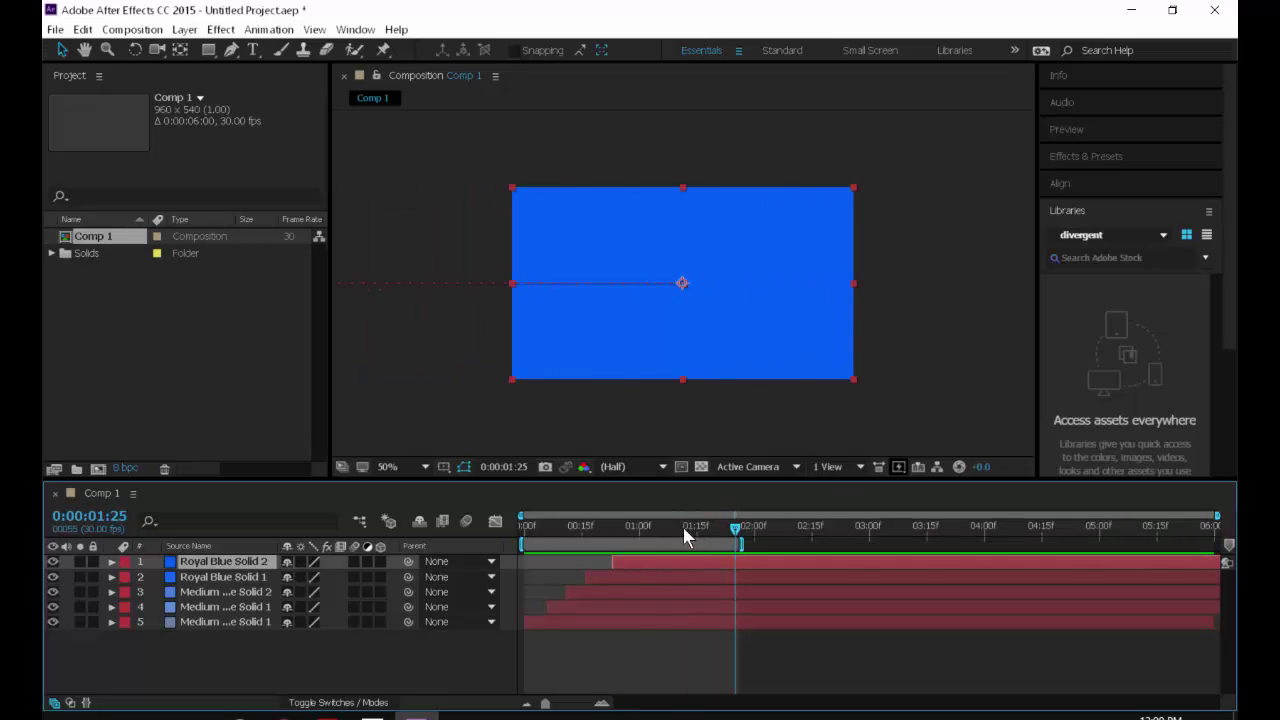
{"action": "key", "text": "Home"}
{"action": "key", "text": "space"}
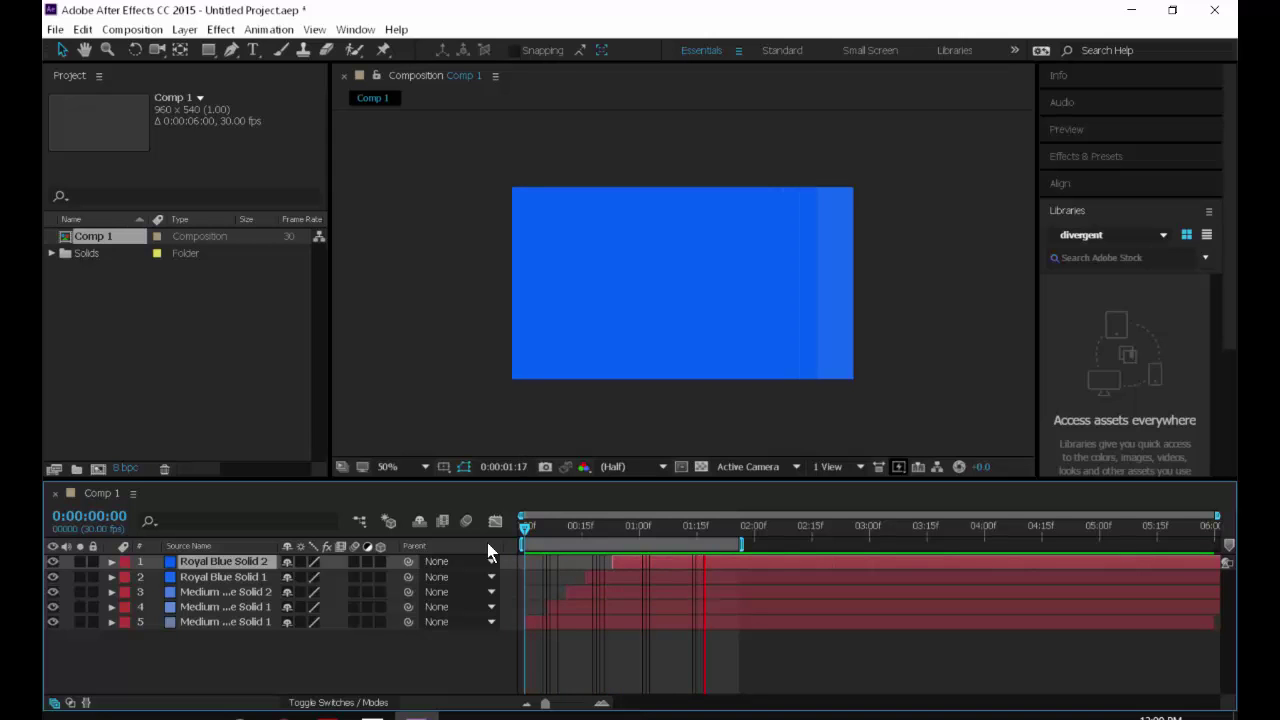
{"action": "key", "text": "space"}
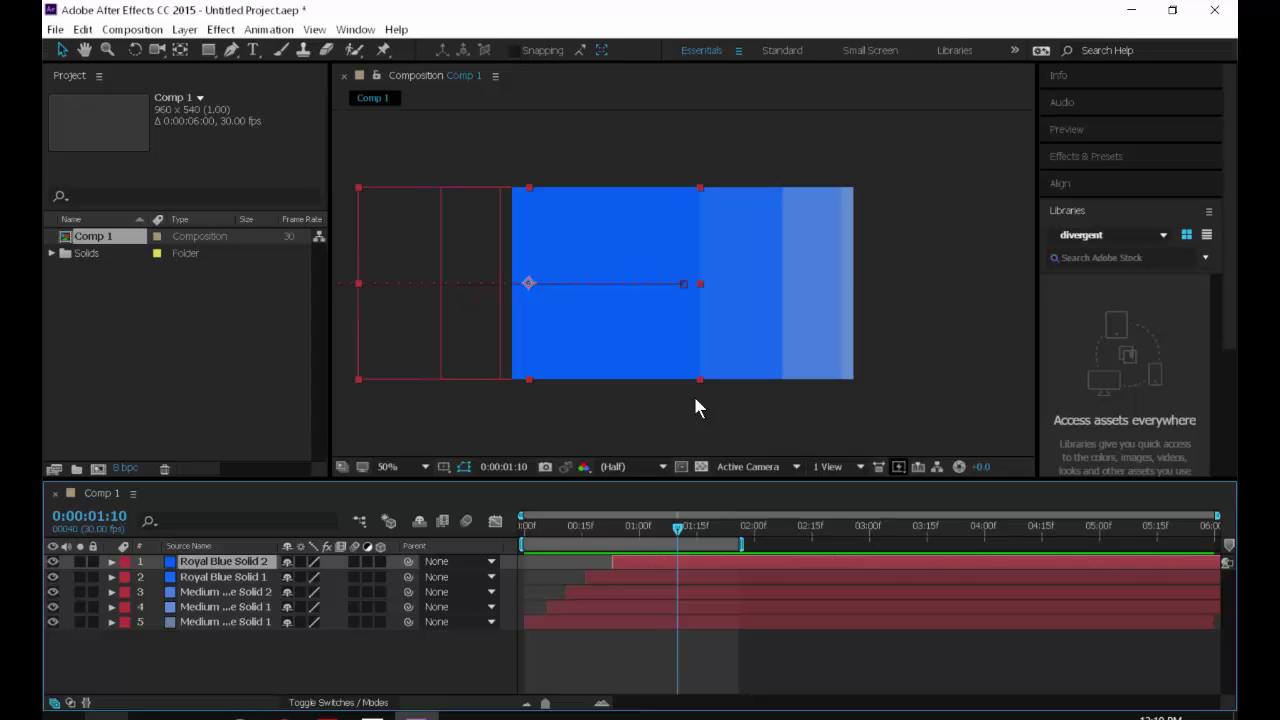
{"action": "key", "text": "space"}
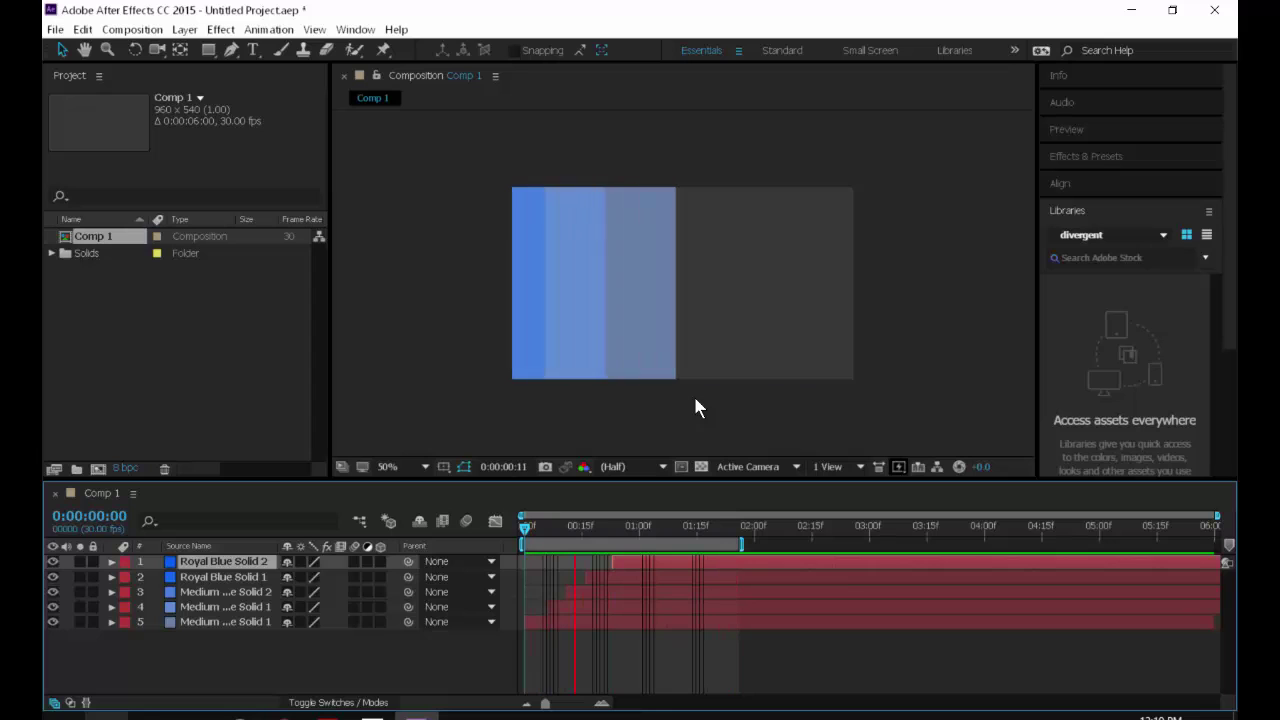
{"action": "key", "text": "space"}
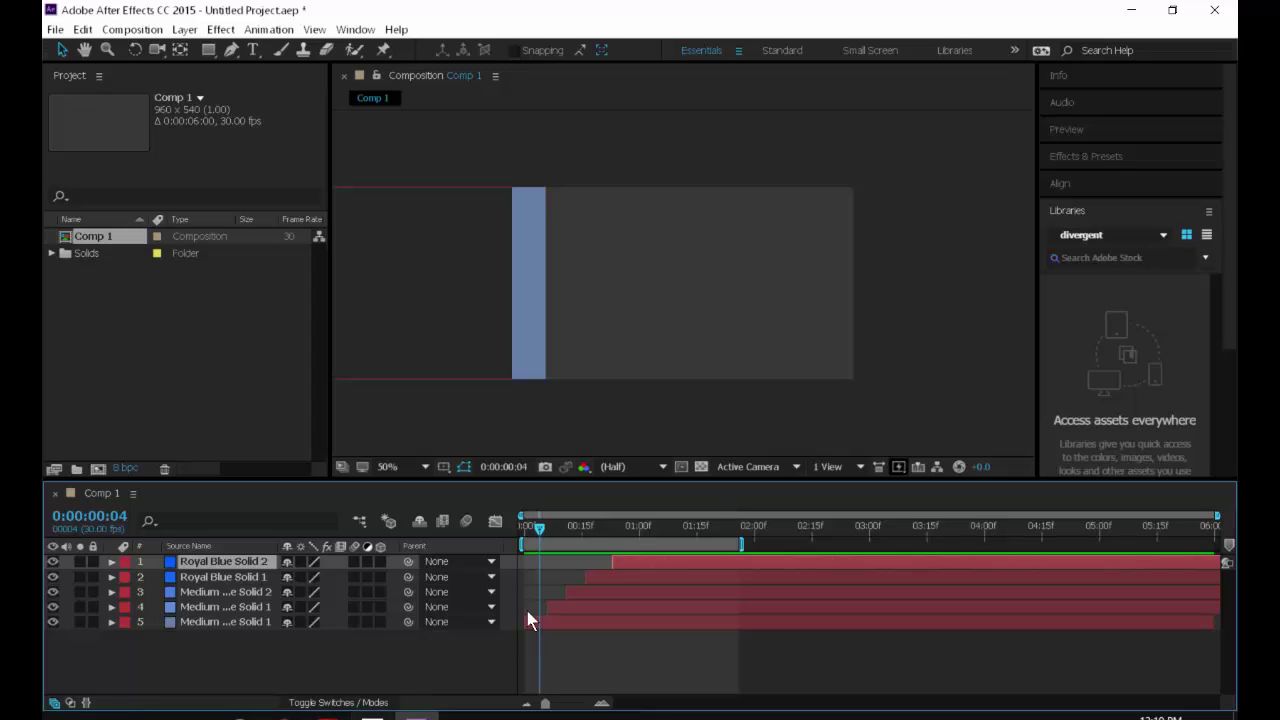
Shorten the work area to end at 0:00:01:13, preview it, and extend its end to just past 0:00:02:15.
{"action": "left_click_drag", "start_coordinate": [595, 525], "coordinate": [686, 540]}
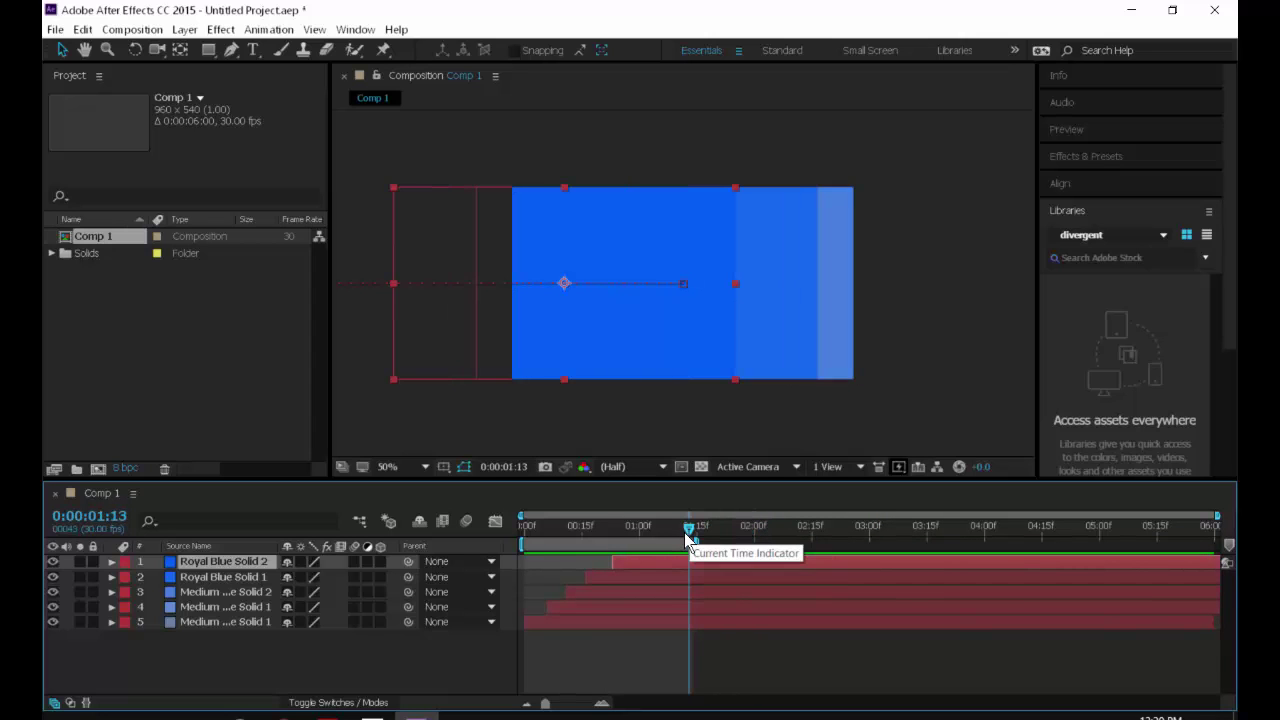
{"action": "key", "text": "space"}
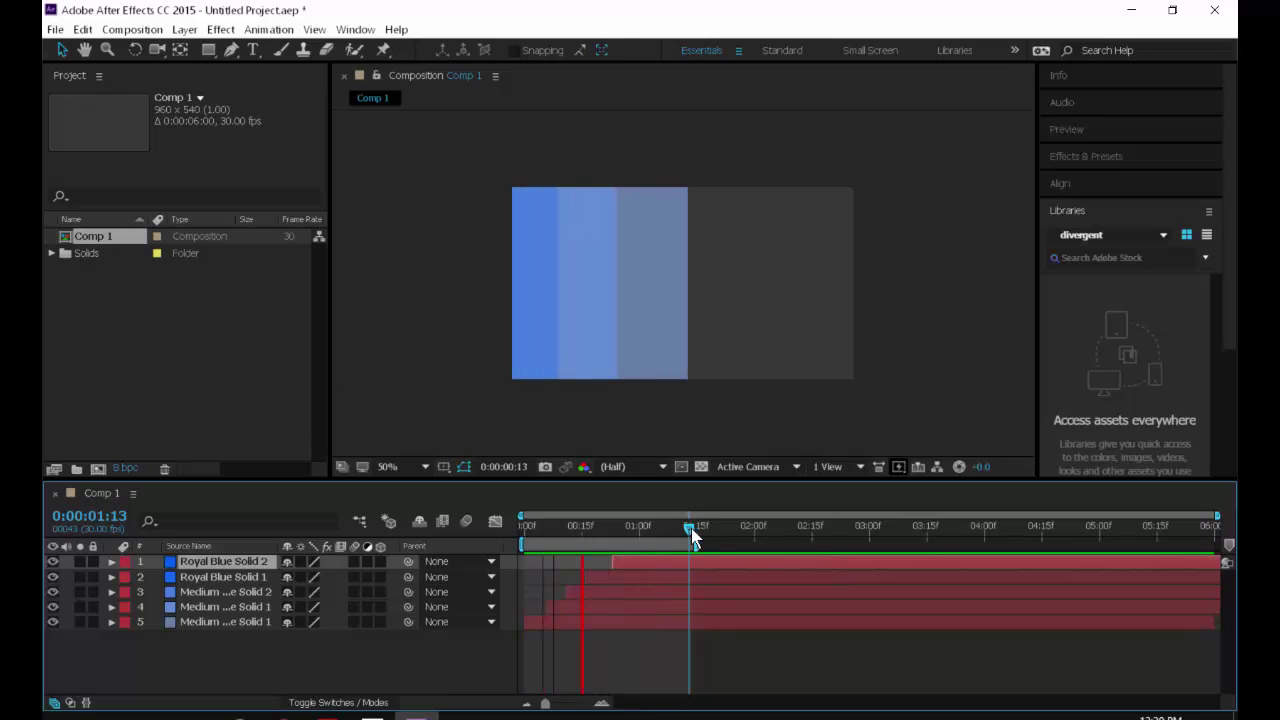
{"action": "left_click_drag", "start_coordinate": [691, 528], "coordinate": [823, 523]}
{"action": "key", "text": "n"}
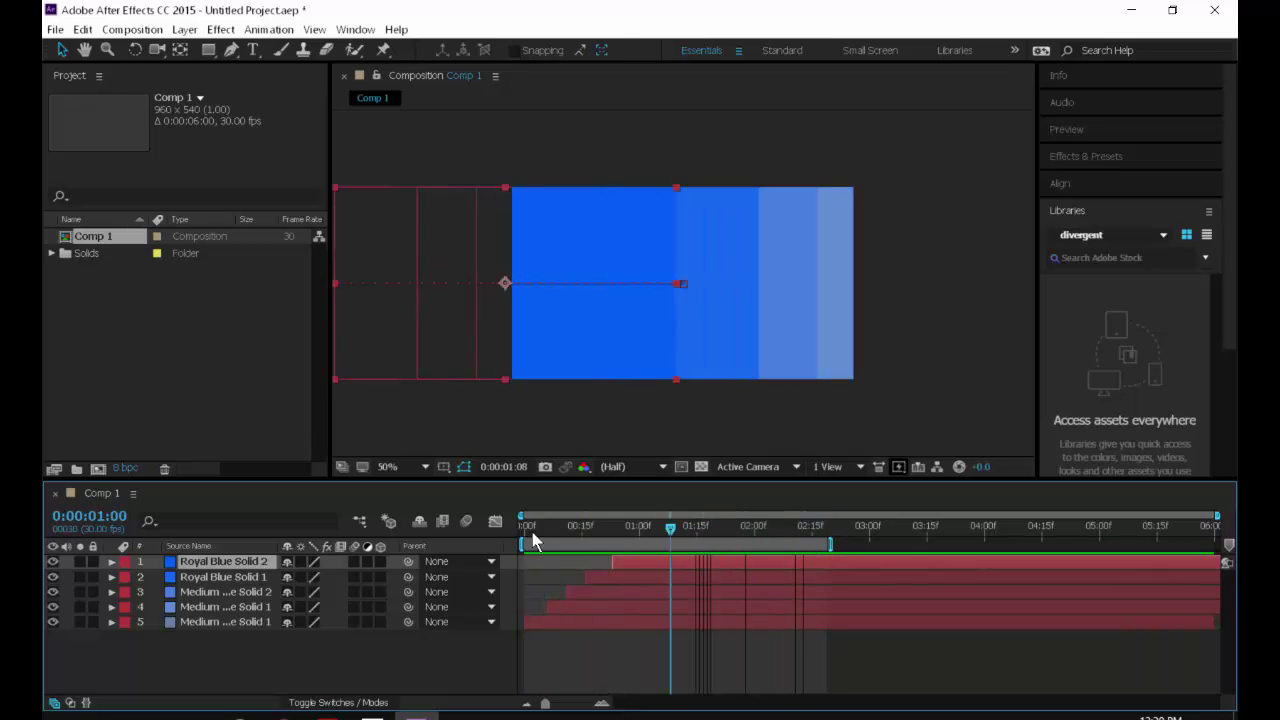
{"action": "key", "text": "space"}
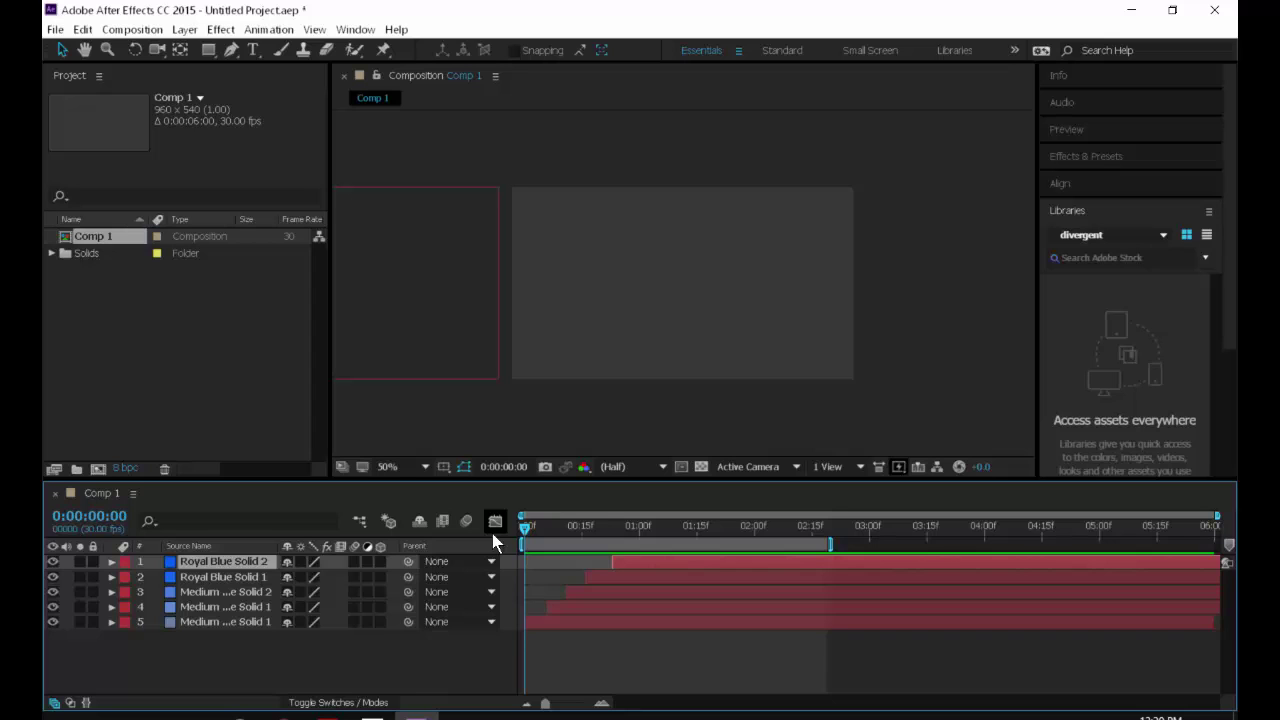
Delete the top four solid layers, keeping only the layer 5 solid.
{"action": "left_click", "coordinate": [237, 577]}
{"action": "left_click", "coordinate": [237, 592]}
{"action": "left_click", "coordinate": [236, 606]}
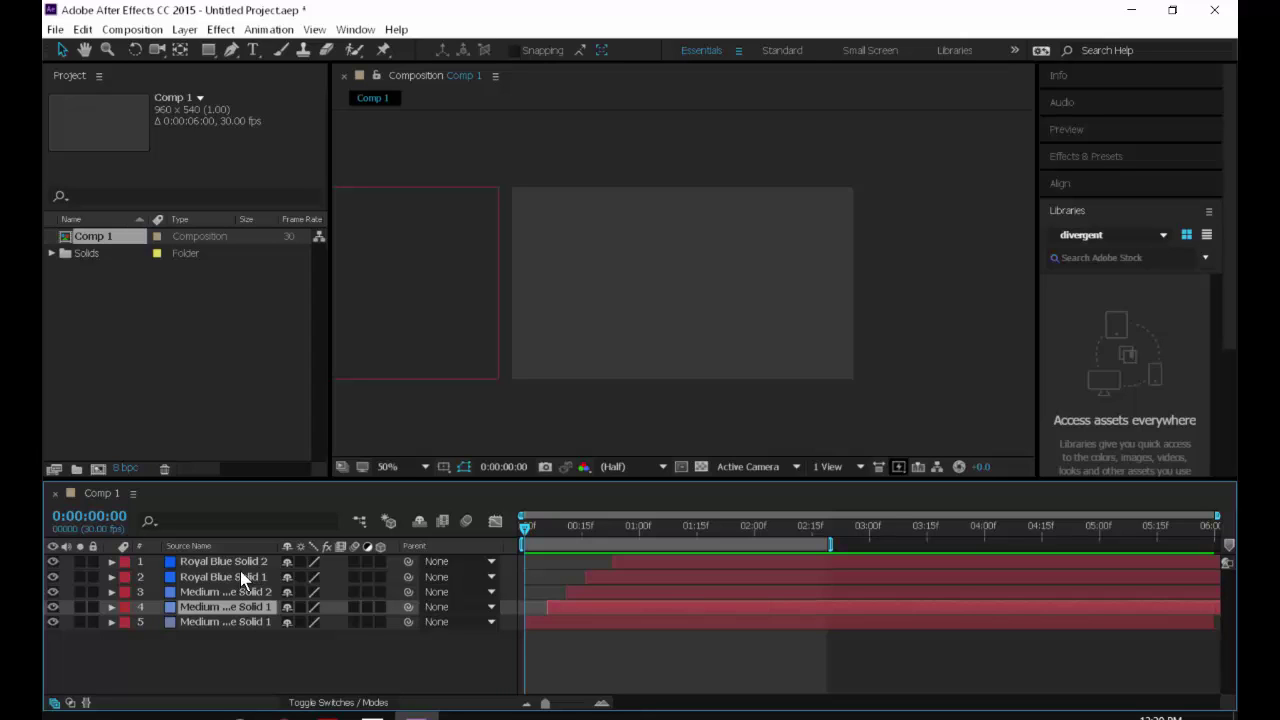
{"action": "left_click", "coordinate": [241, 567], "text": "shift"}
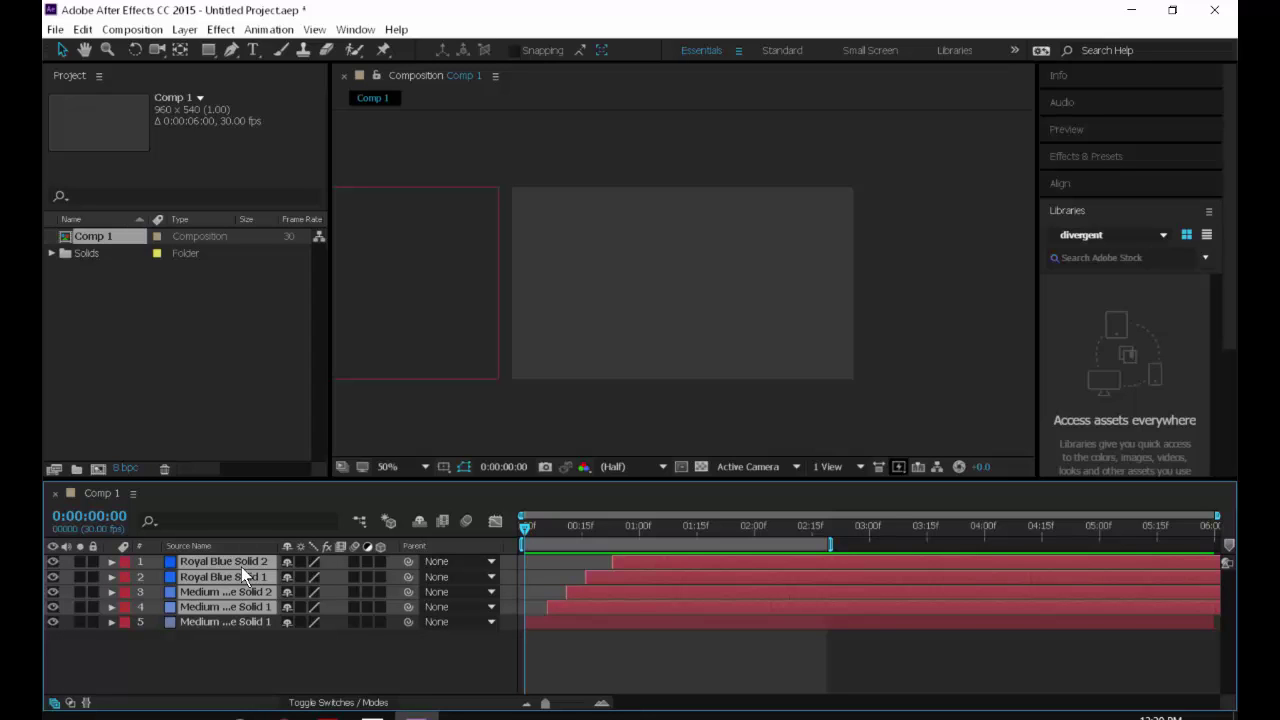
{"action": "key", "text": "Delete"}
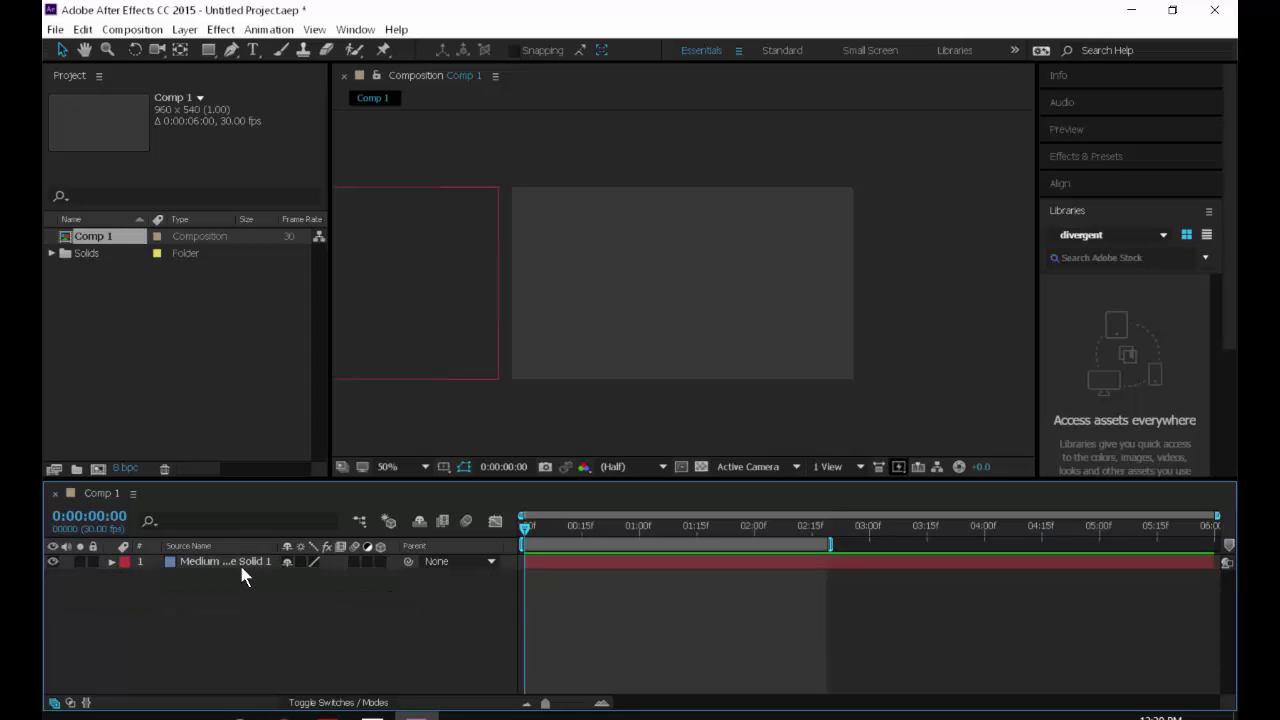
Examine the remaining solid's motion path and its frame spacing from the off-canvas start to the composition's centre.
{"action": "left_click", "coordinate": [260, 564]}
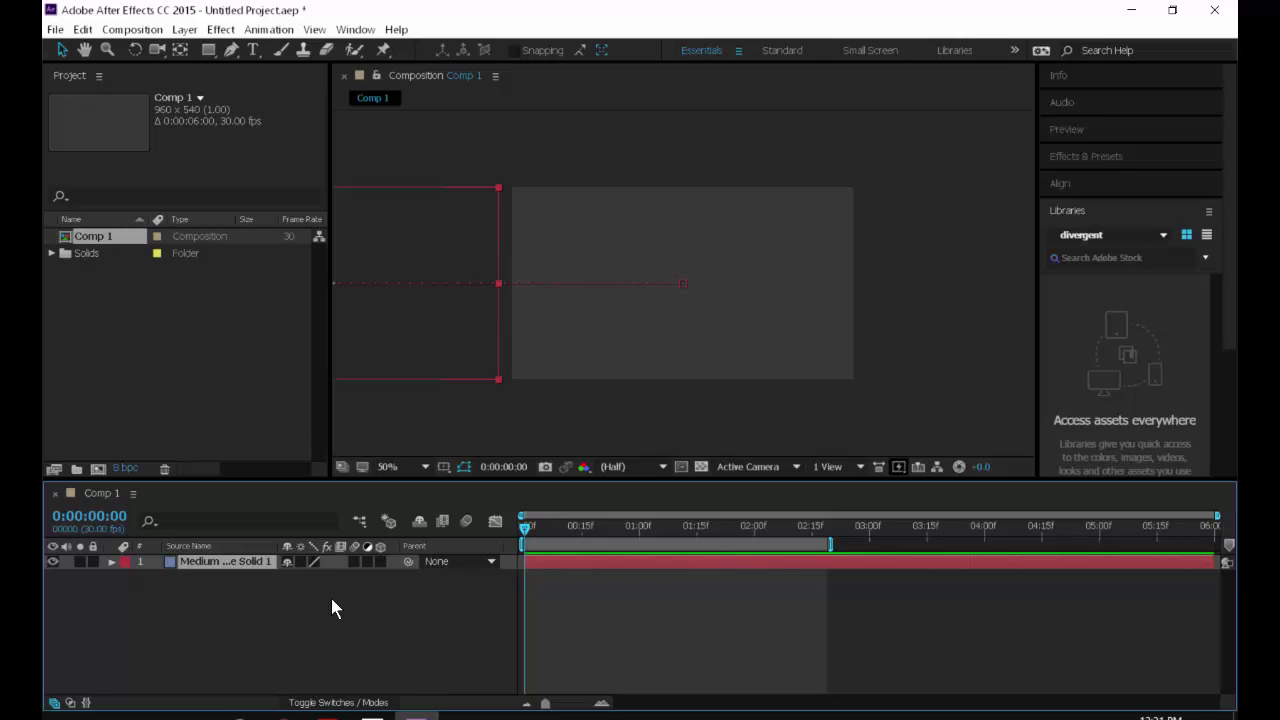
{"action": "left_click_drag", "start_coordinate": [611, 280], "coordinate": [814, 294]}
{"action": "scroll", "coordinate": [685, 287], "scroll_direction": "up", "scroll_amount": 2}
{"action": "left_click_drag", "start_coordinate": [722, 291], "coordinate": [680, 286]}
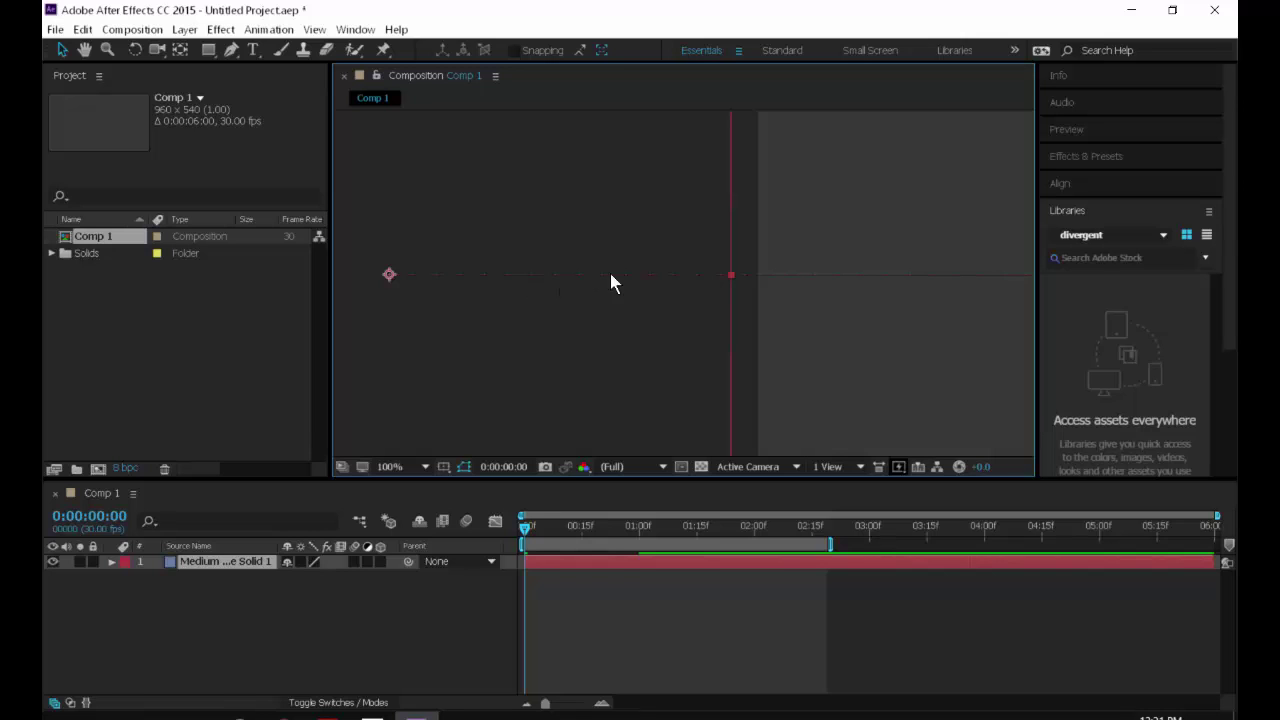
{"action": "key", "text": "h"}
{"action": "left_click_drag", "start_coordinate": [849, 277], "coordinate": [780, 277]}
{"action": "key", "text": "v"}
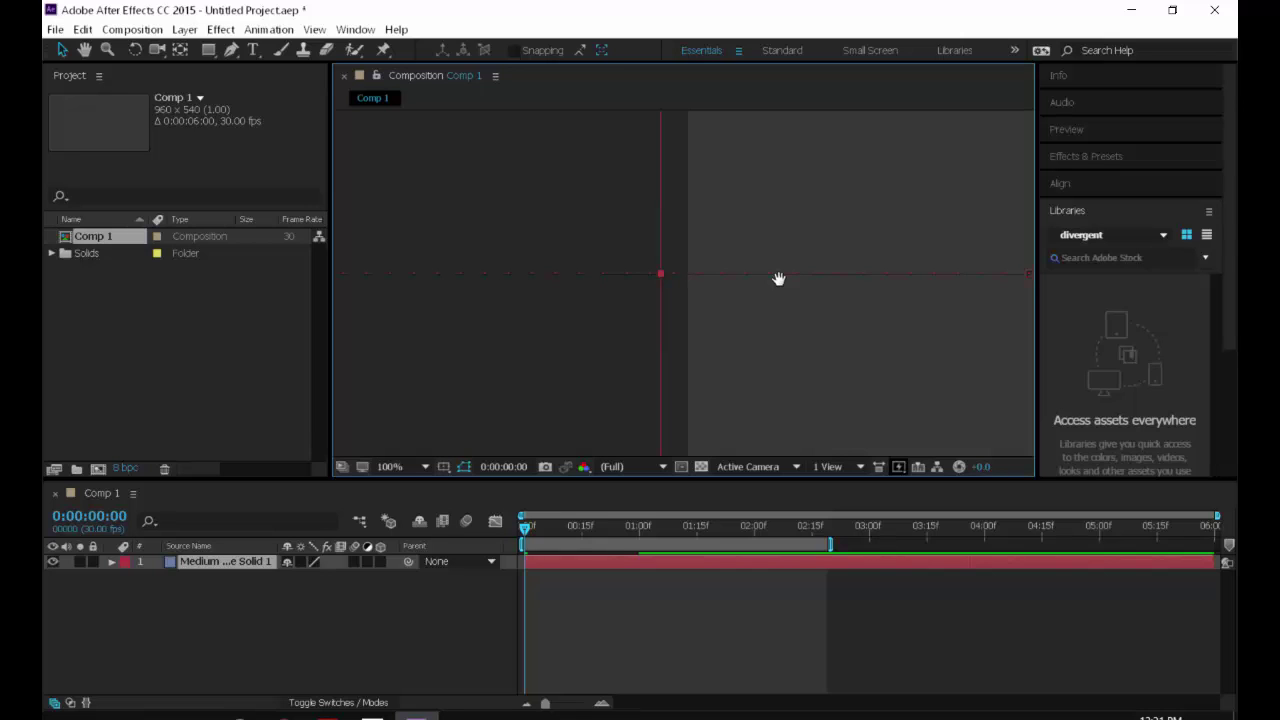
{"action": "scroll", "coordinate": [778, 276], "scroll_direction": "down", "scroll_amount": 2}
{"action": "left_click_drag", "start_coordinate": [774, 294], "coordinate": [814, 296]}
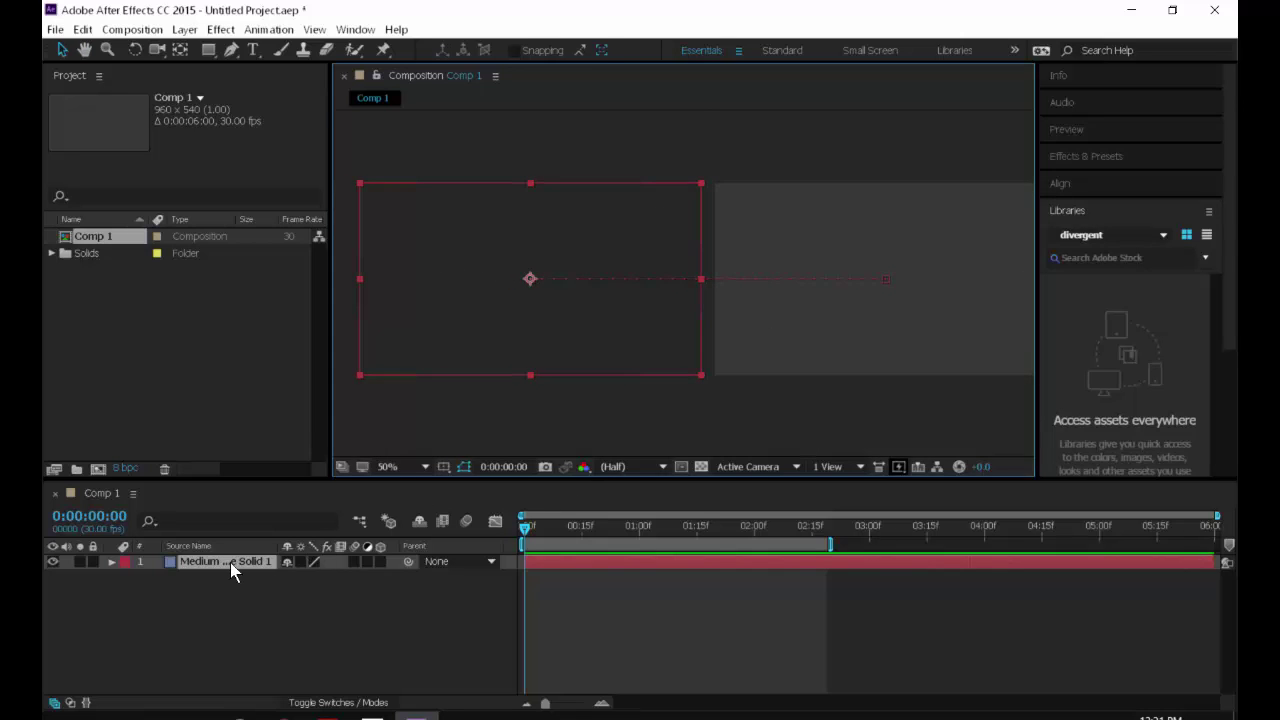
Reveal the solid's keyframes and apply Easy Ease to both Position keyframes.
{"action": "key", "text": "u"}
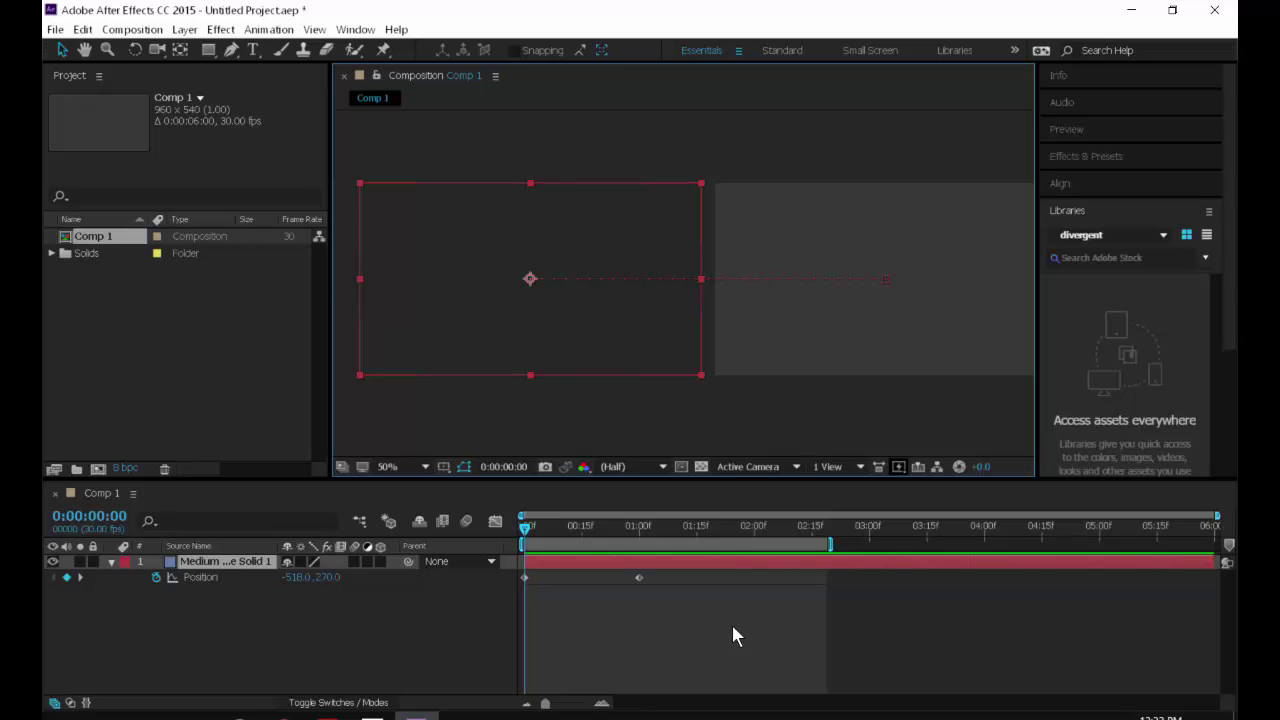
{"action": "left_click_drag", "start_coordinate": [732, 626], "coordinate": [486, 577]}
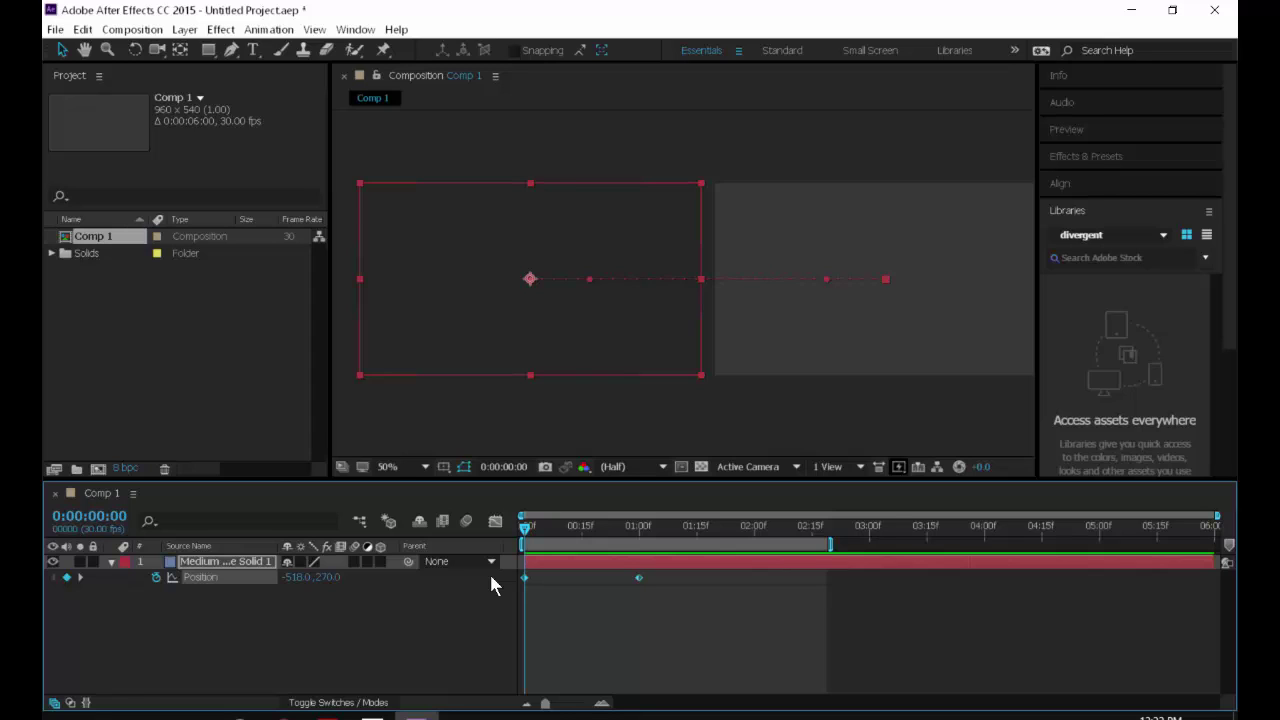
{"action": "mouse_move", "coordinate": [525, 580]}
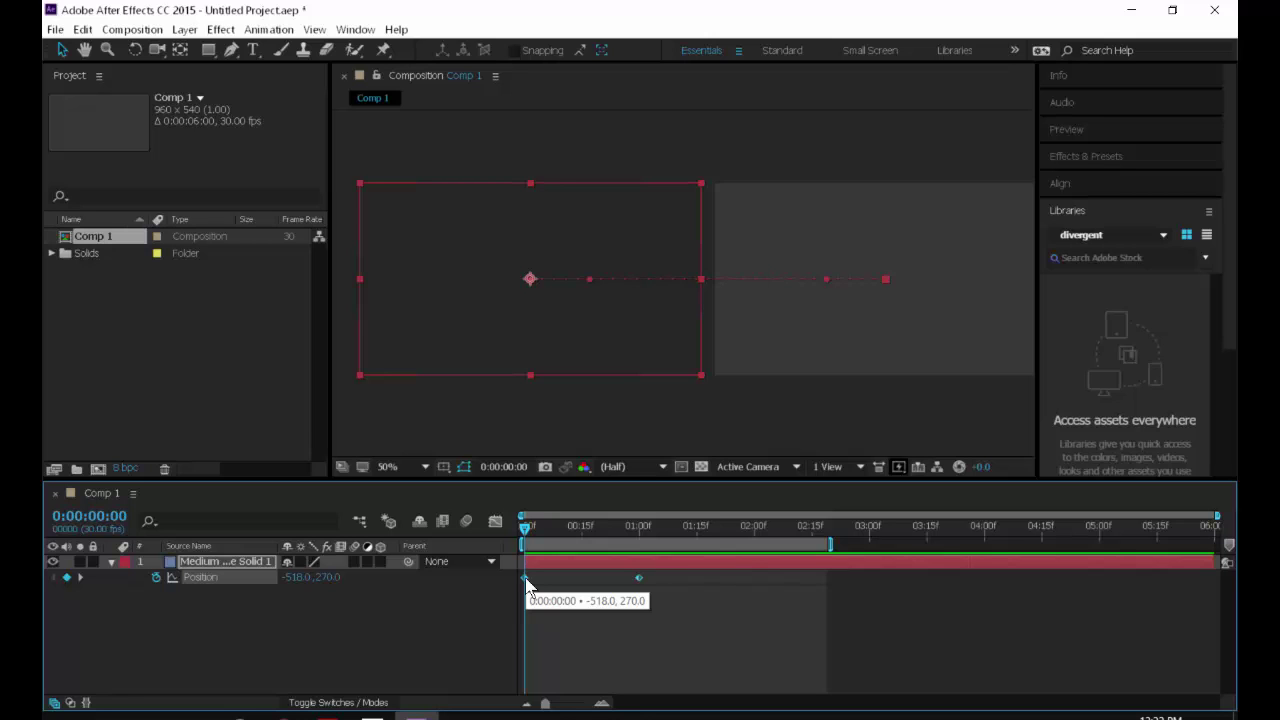
{"action": "right_click", "coordinate": [526, 580]}
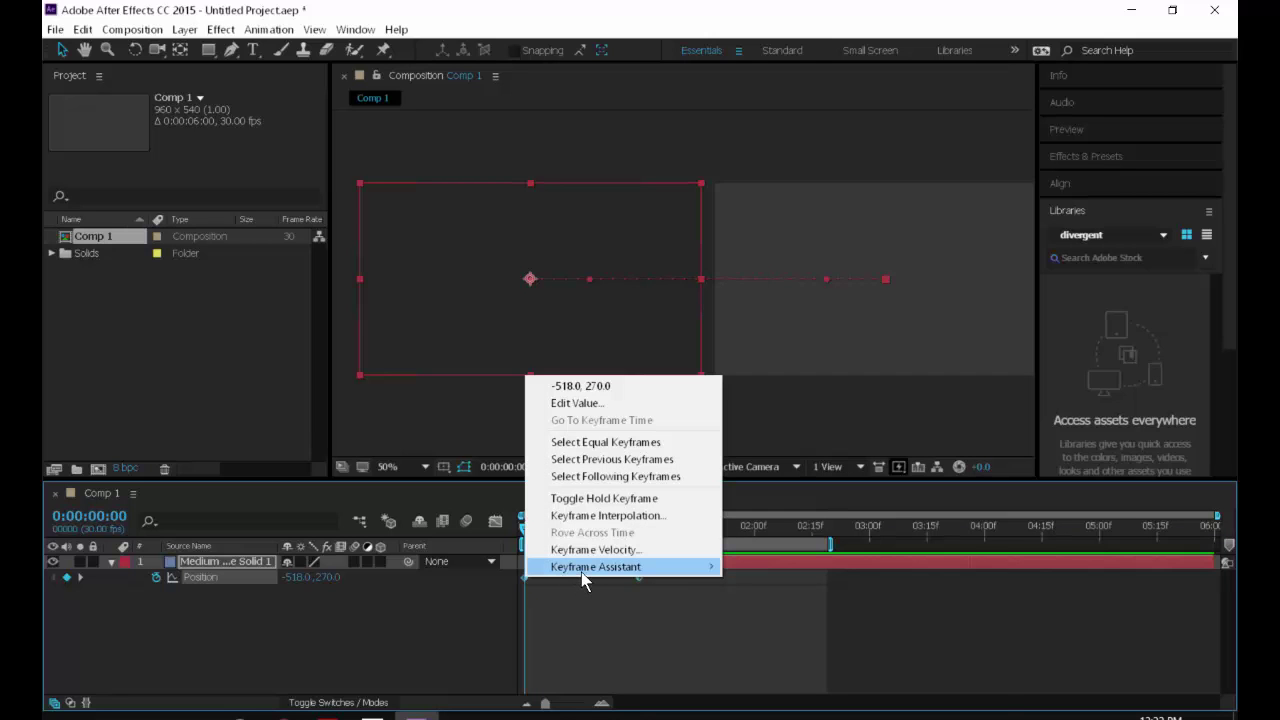
{"action": "mouse_move", "coordinate": [586, 572]}
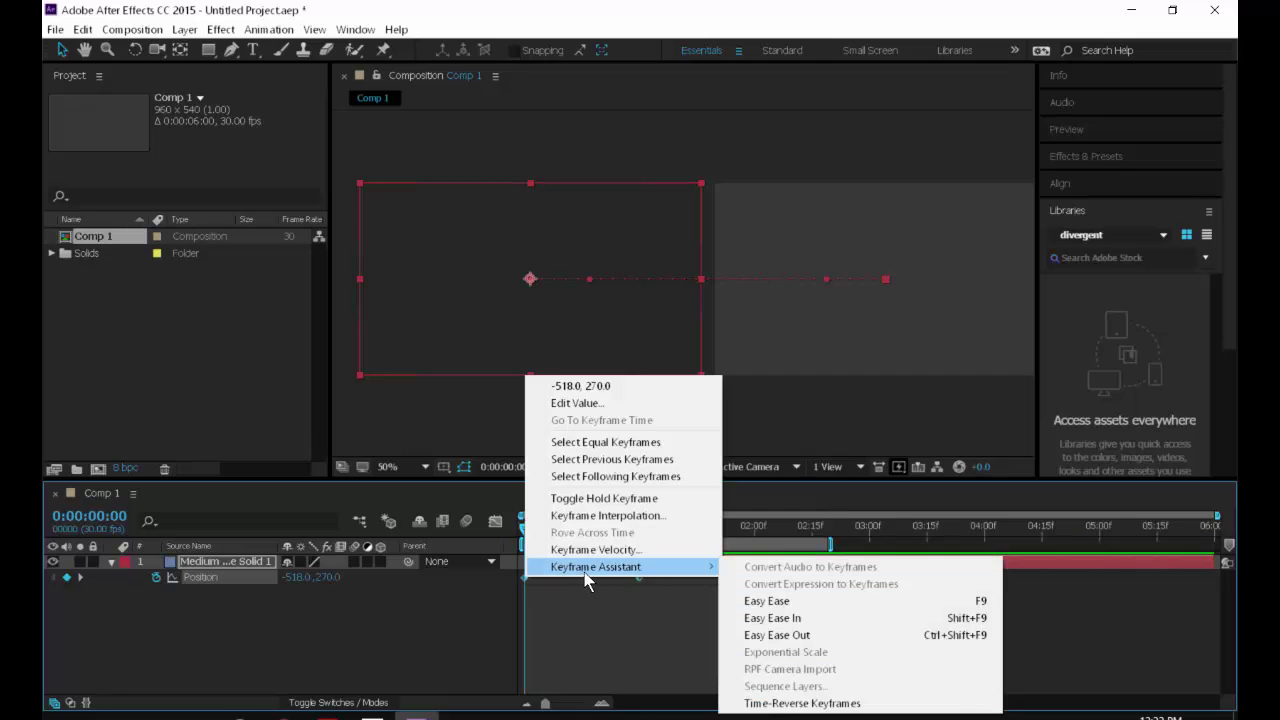
{"action": "left_click", "coordinate": [783, 604]}
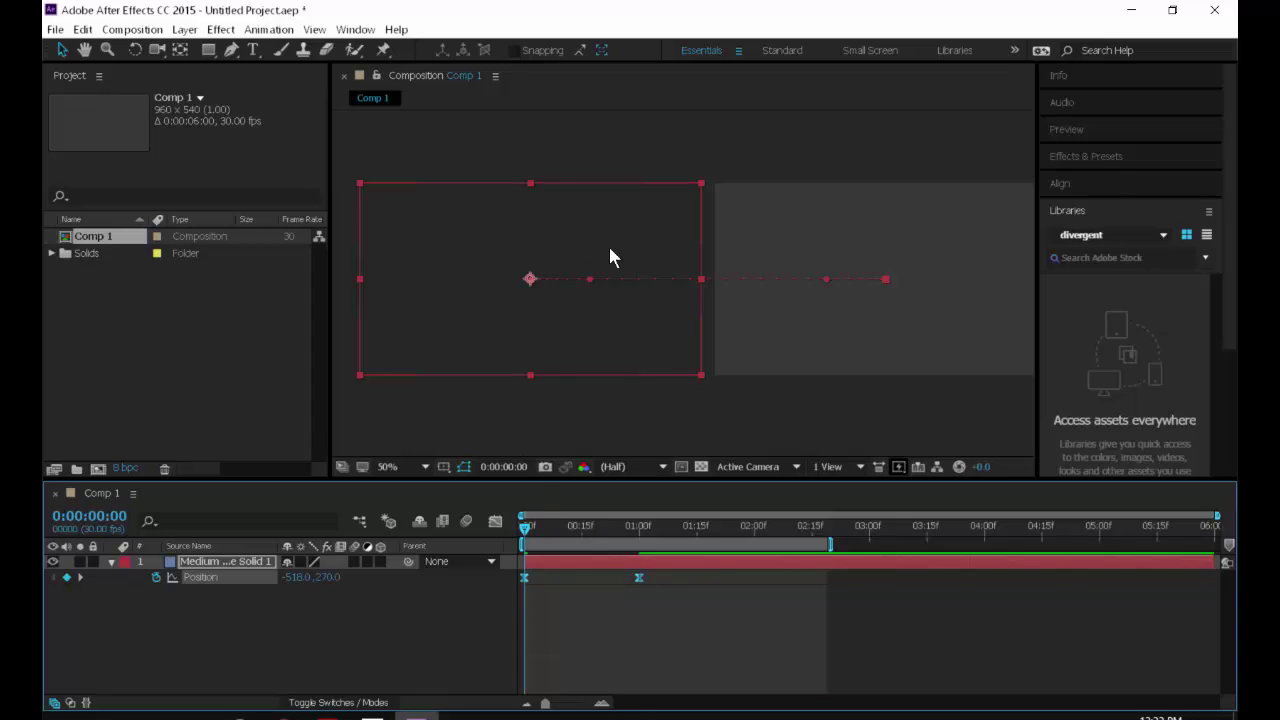
Examine the frame spacing along the eased motion path and preview the solid's slide-in.
{"action": "key", "text": "period"}
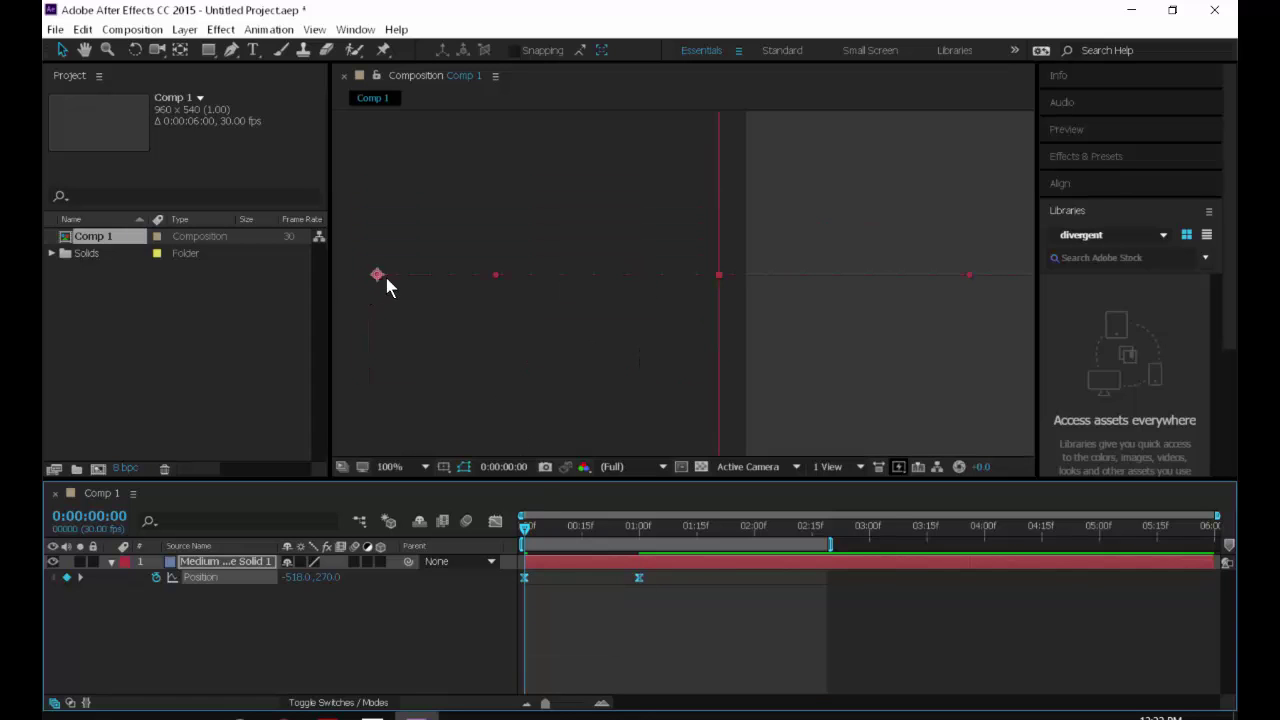
{"action": "left_click_drag", "start_coordinate": [856, 278], "coordinate": [686, 297]}
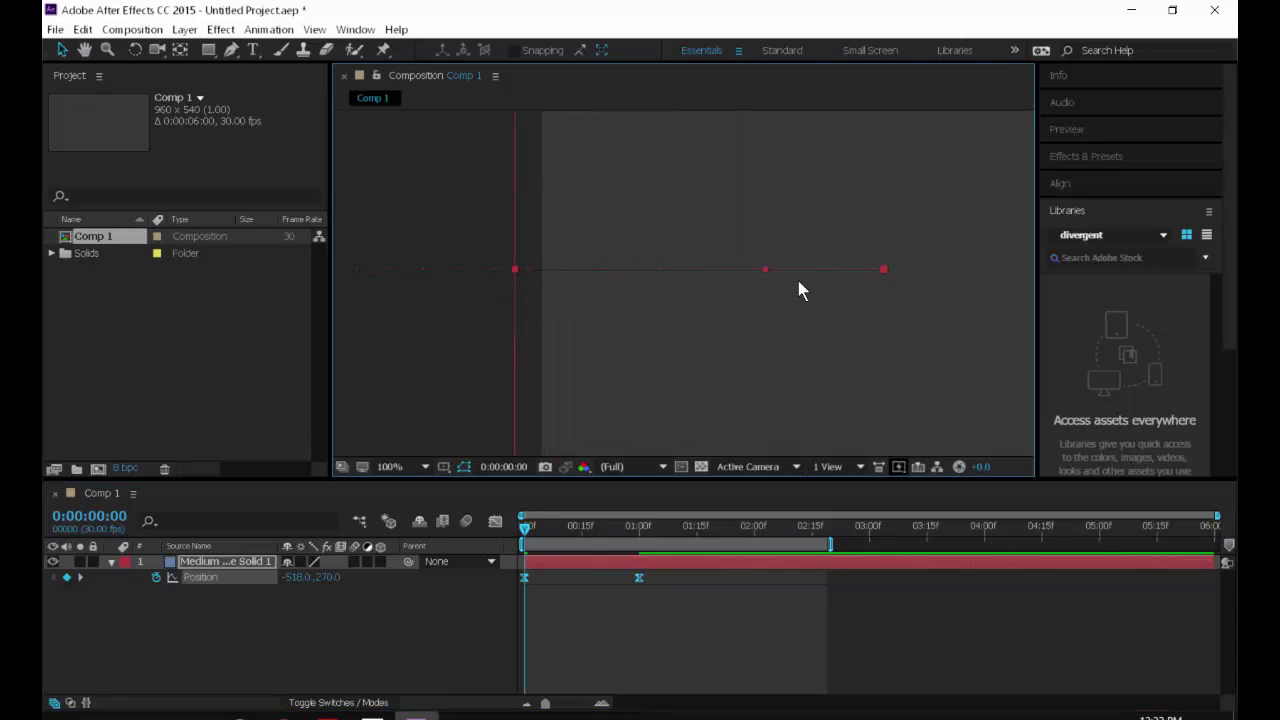
{"action": "key", "text": "comma"}
{"action": "left_click_drag", "start_coordinate": [791, 306], "coordinate": [834, 313]}
{"action": "key", "text": "v"}
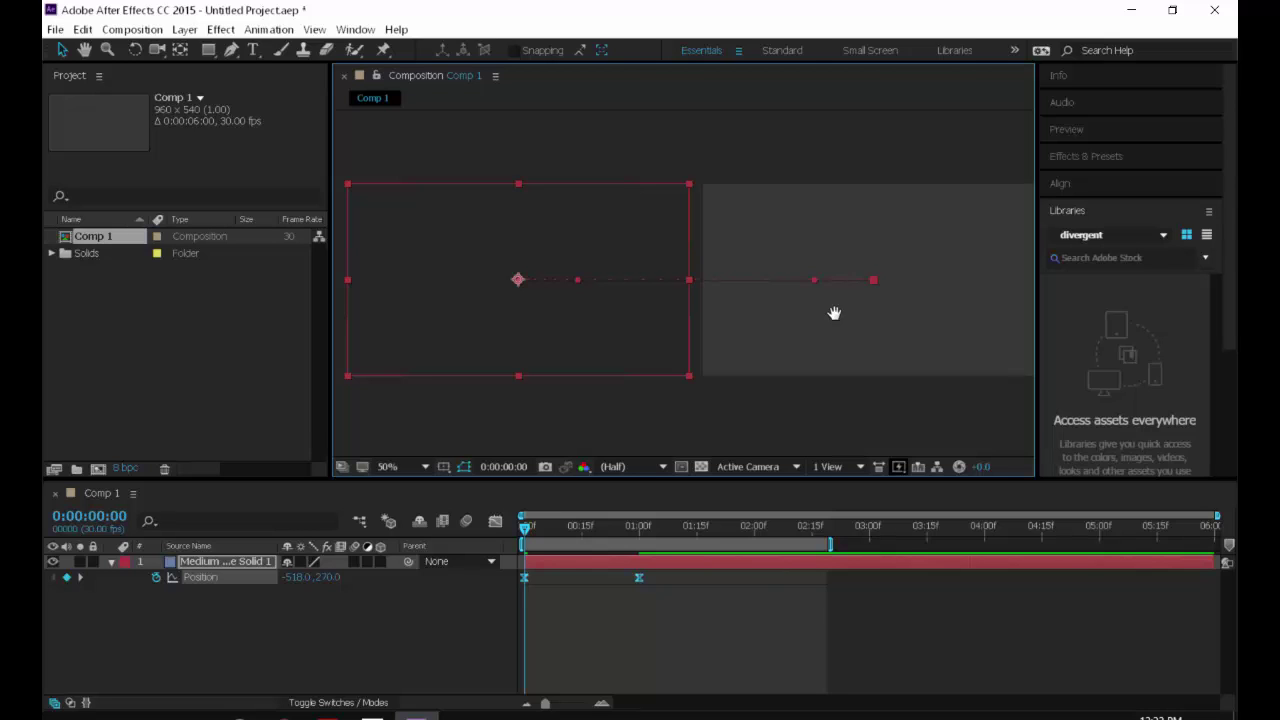
{"action": "key", "text": "space"}
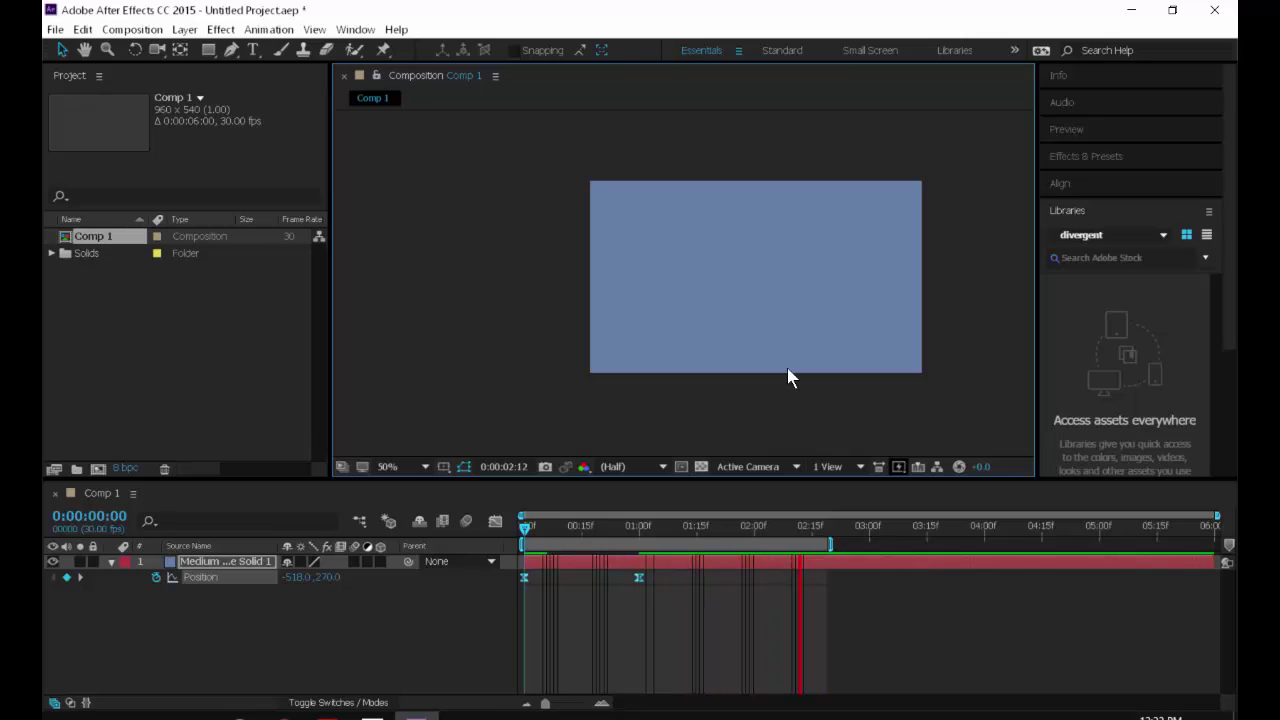
{"action": "key", "text": "space"}
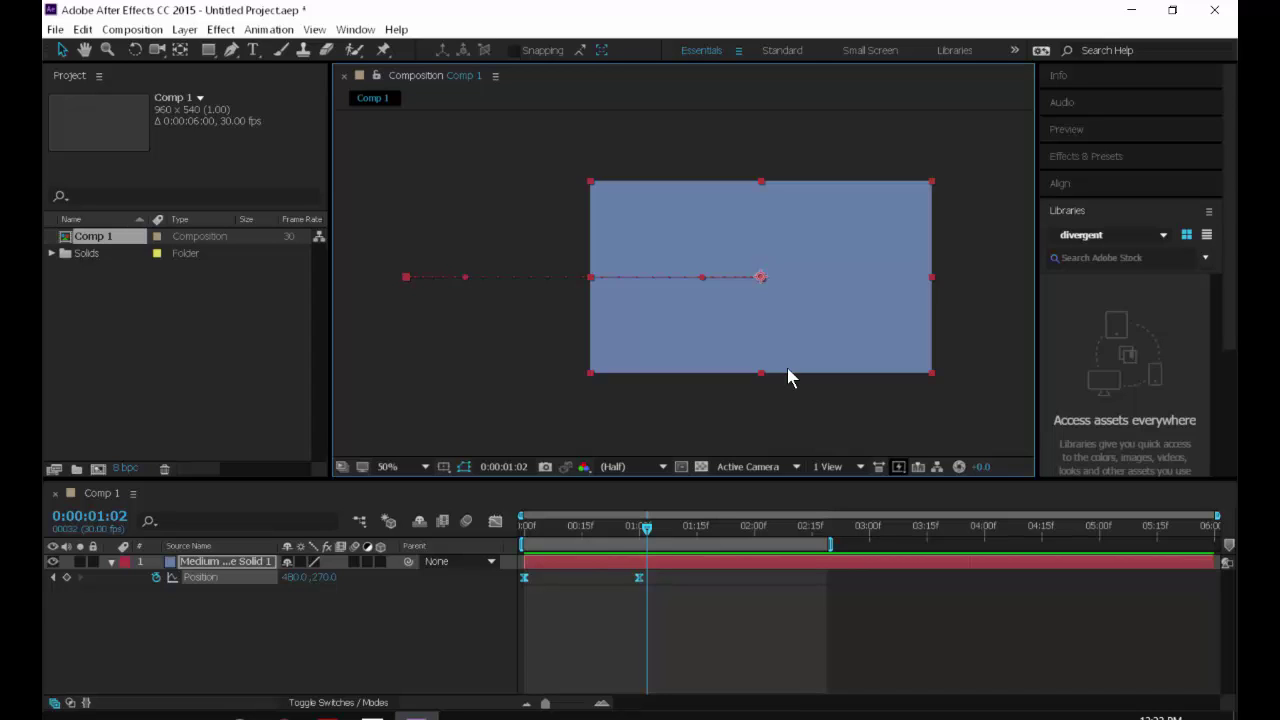
Move the solid's end Position keyframe to 0:00:00:15 and preview the faster slide-in.
{"action": "left_click", "coordinate": [757, 637]}
{"action": "left_click_drag", "start_coordinate": [627, 528], "coordinate": [640, 525]}
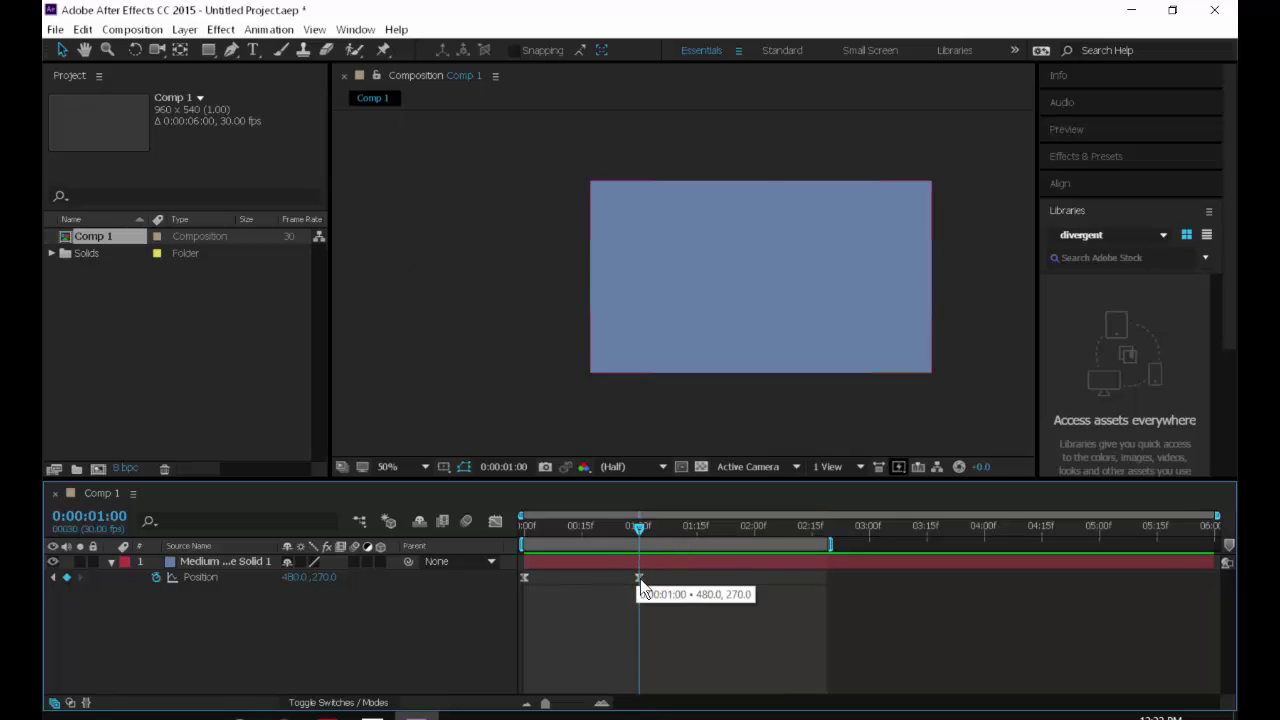
{"action": "left_click_drag", "start_coordinate": [639, 577], "coordinate": [583, 578]}
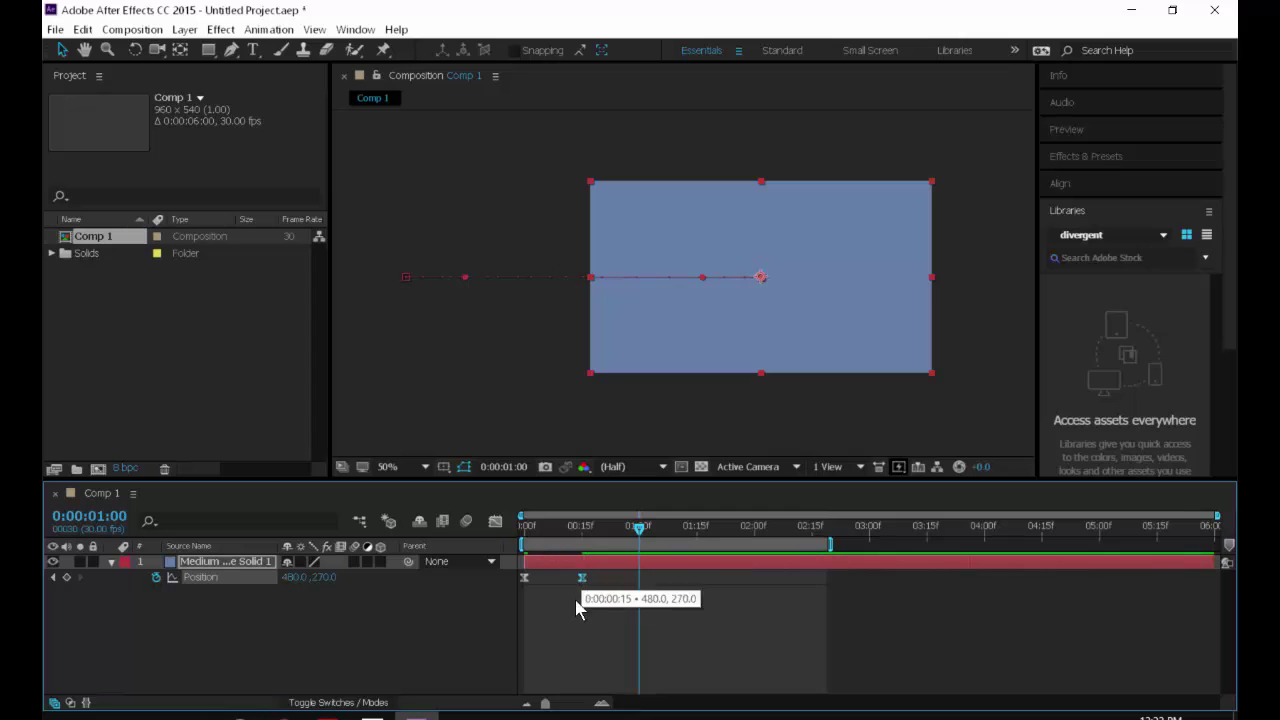
{"action": "key", "text": "space"}
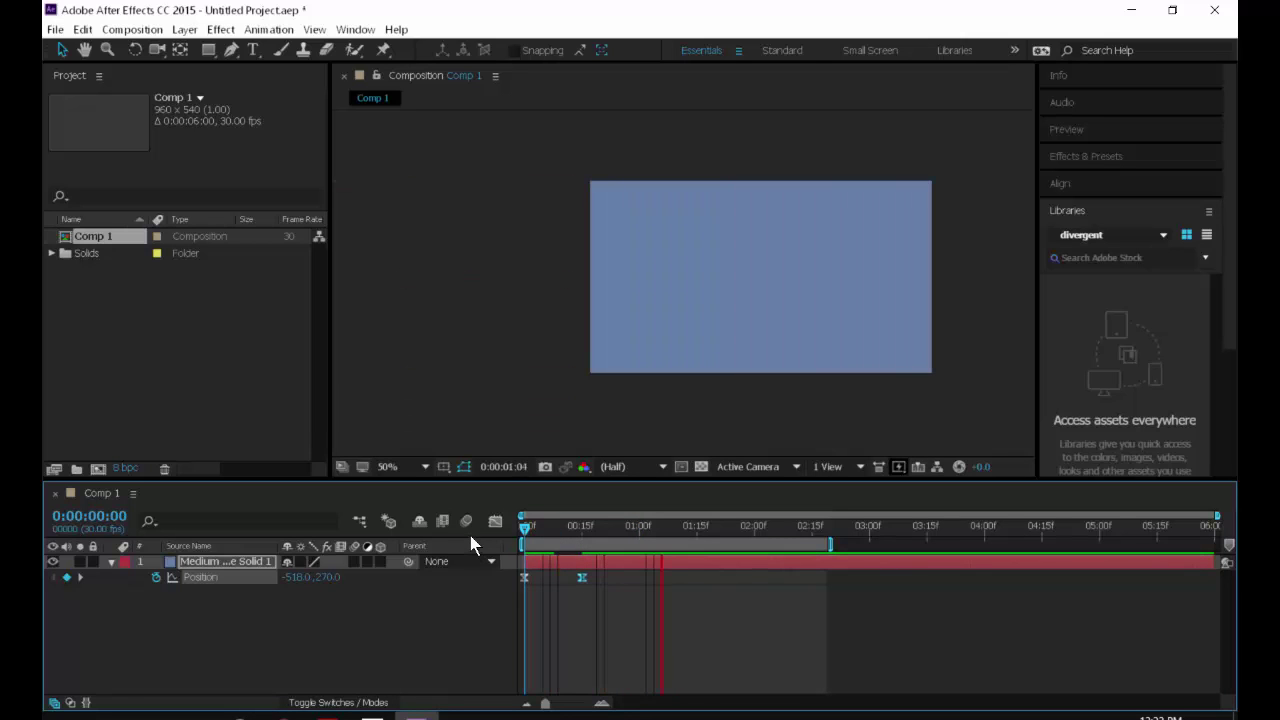
{"action": "key", "text": "space"}
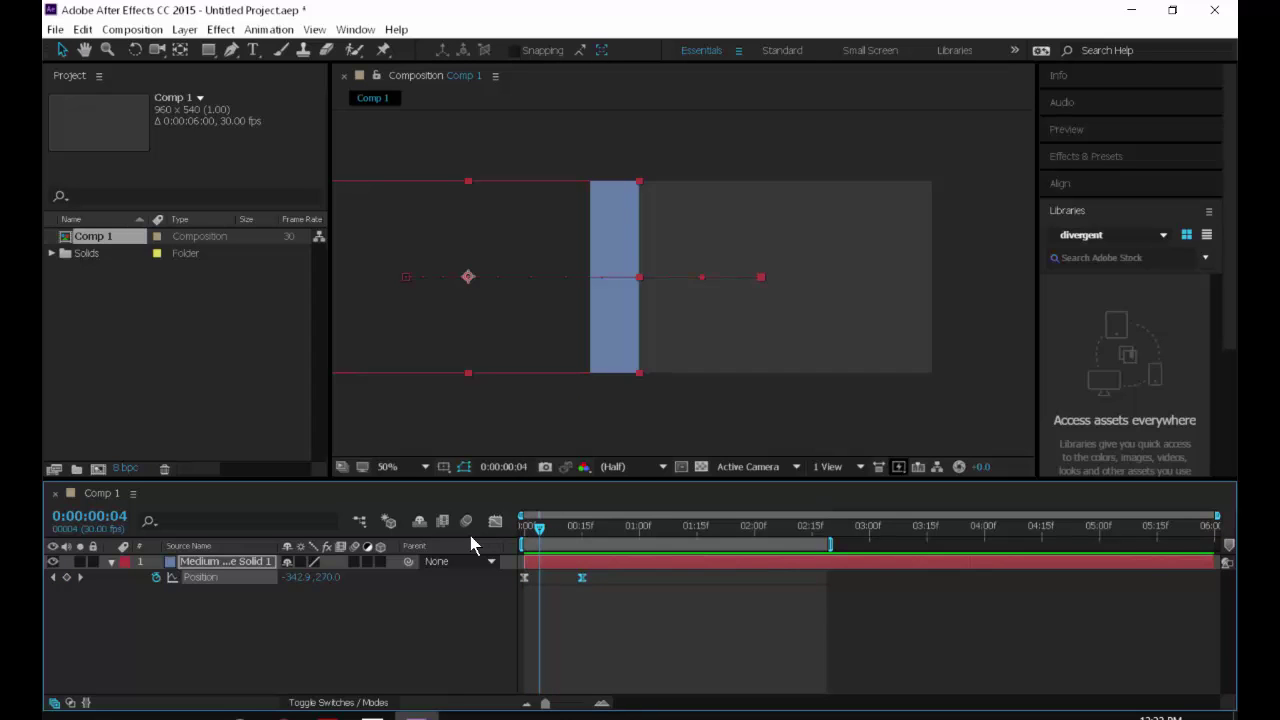
{"action": "left_click", "coordinate": [680, 615]}
{"action": "mouse_move", "coordinate": [584, 578]}
{"action": "left_mouse_down"}
{"action": "mouse_move", "coordinate": [603, 578]}
{"action": "mouse_move", "coordinate": [583, 569]}
{"action": "left_mouse_up"}
{"action": "key", "text": "space"}
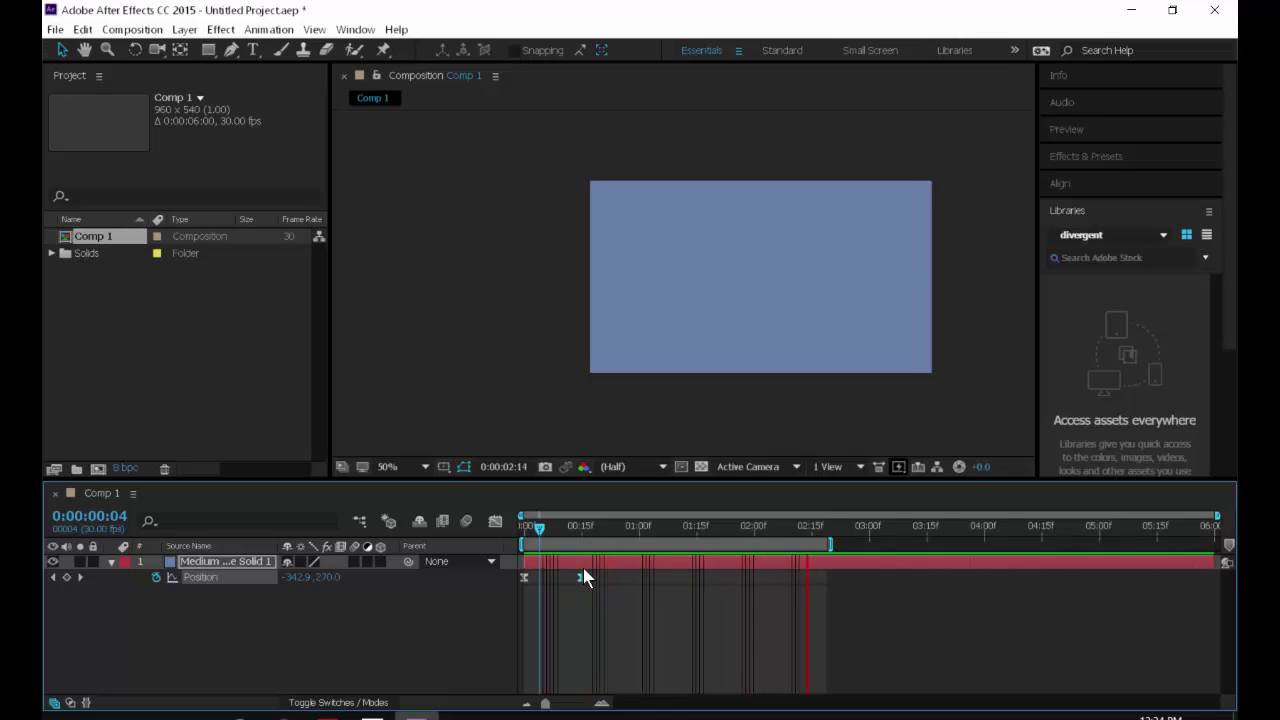
Show the Position animation as a speed graph in the Graph Editor and enlarge the timeline area.
{"action": "left_click", "coordinate": [584, 569]}
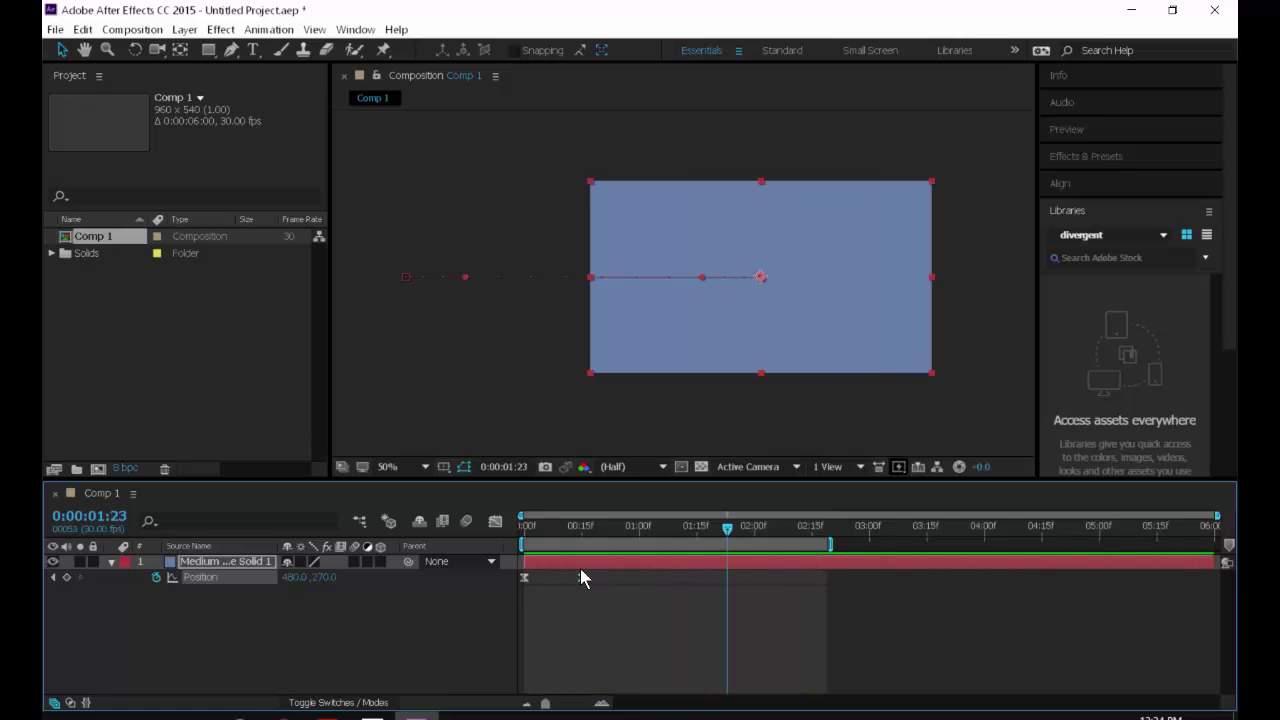
{"action": "left_click", "coordinate": [495, 521]}
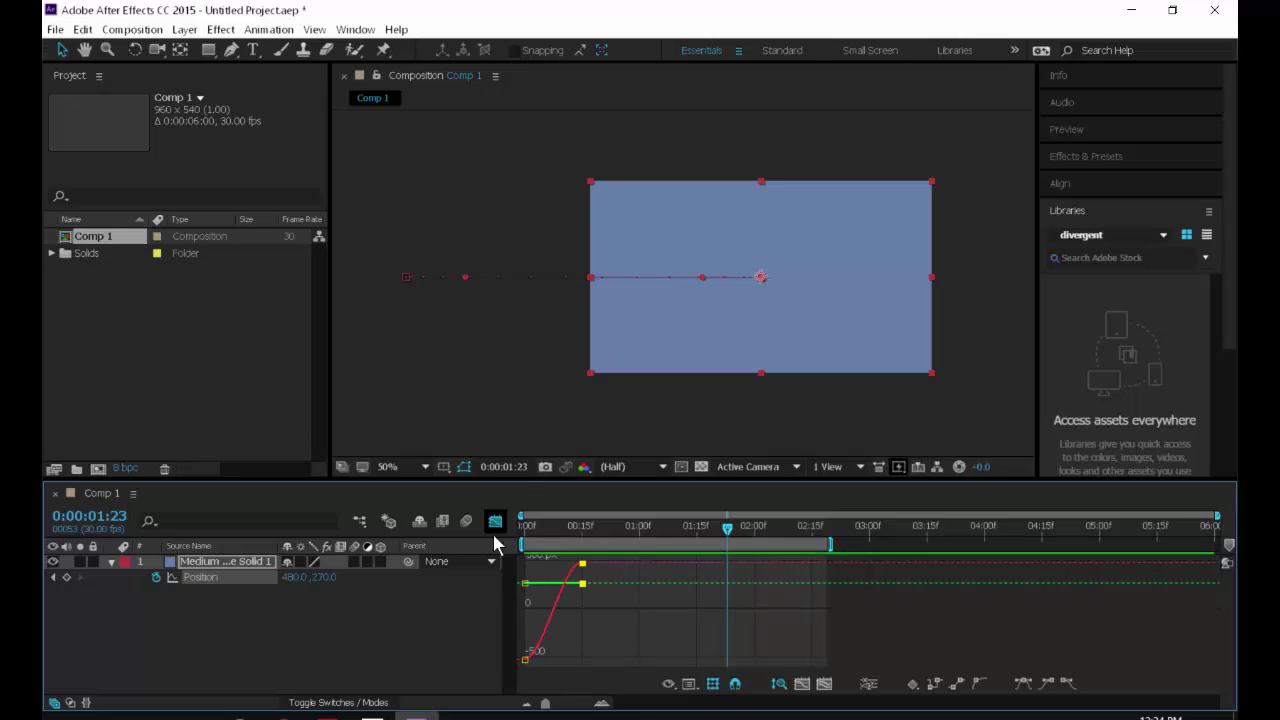
{"action": "left_click_drag", "start_coordinate": [521, 461], "coordinate": [514, 401]}
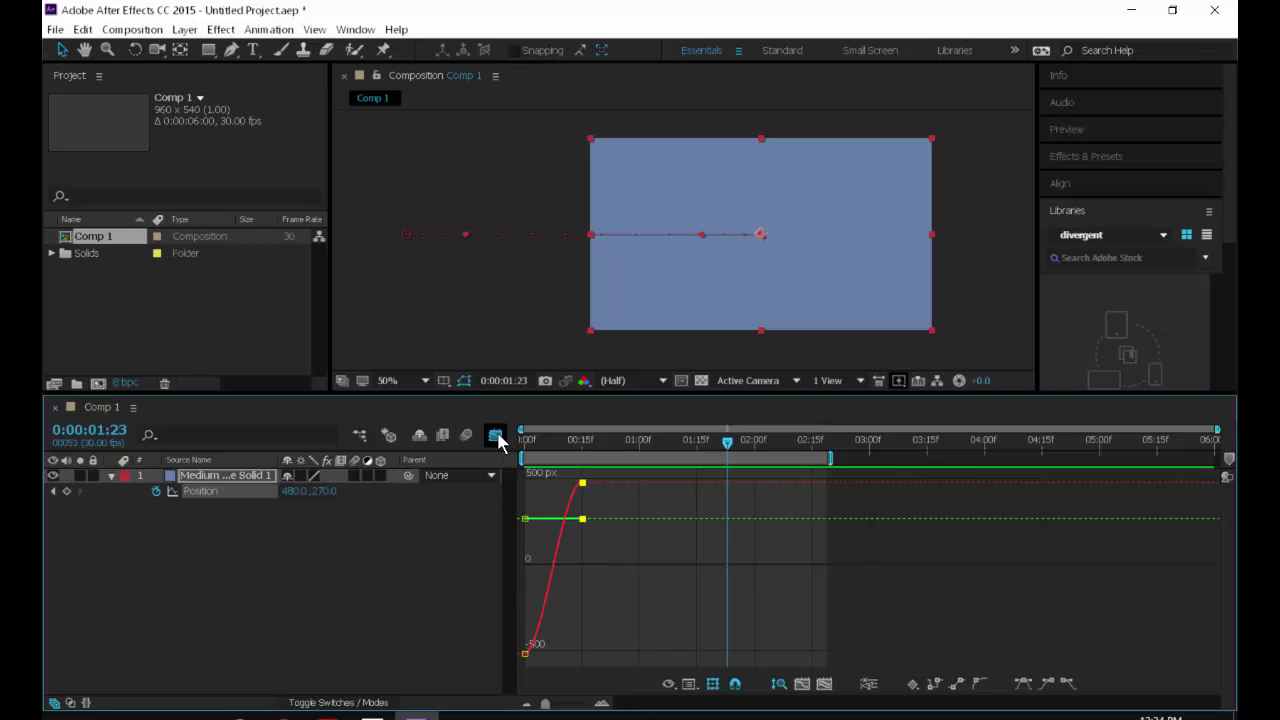
{"action": "right_click", "coordinate": [643, 553]}
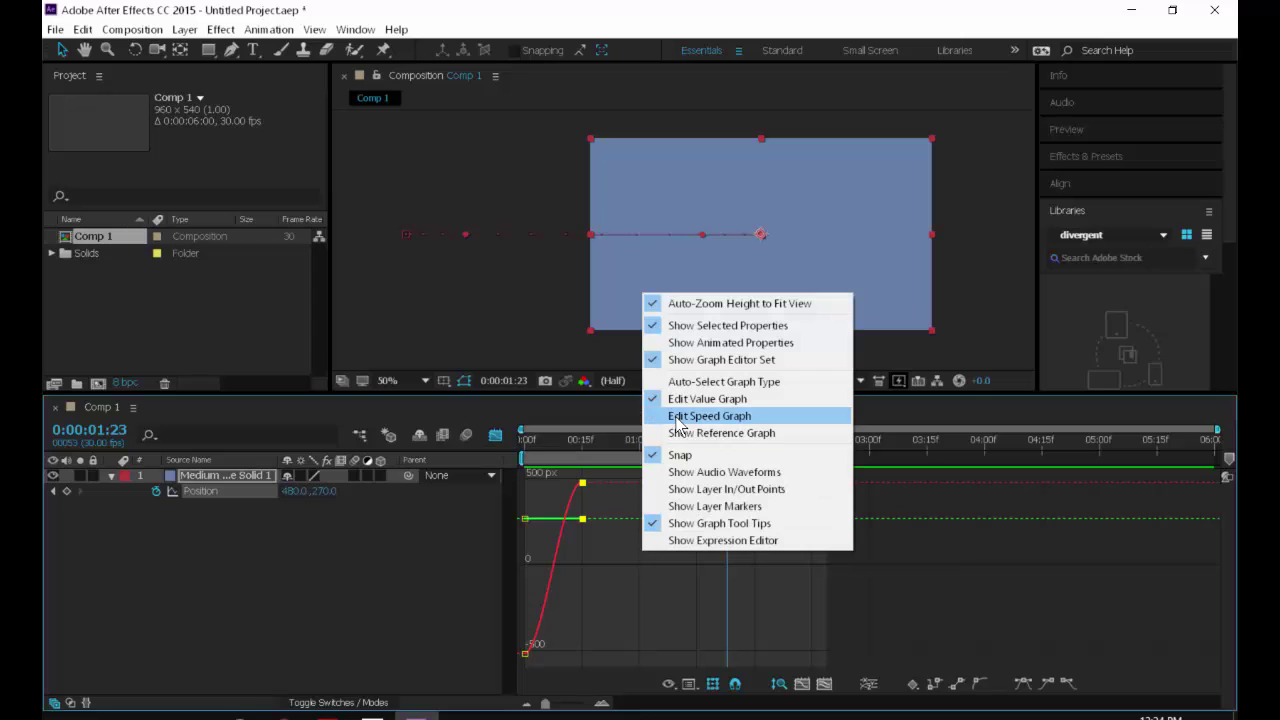
{"action": "left_click", "coordinate": [677, 418]}
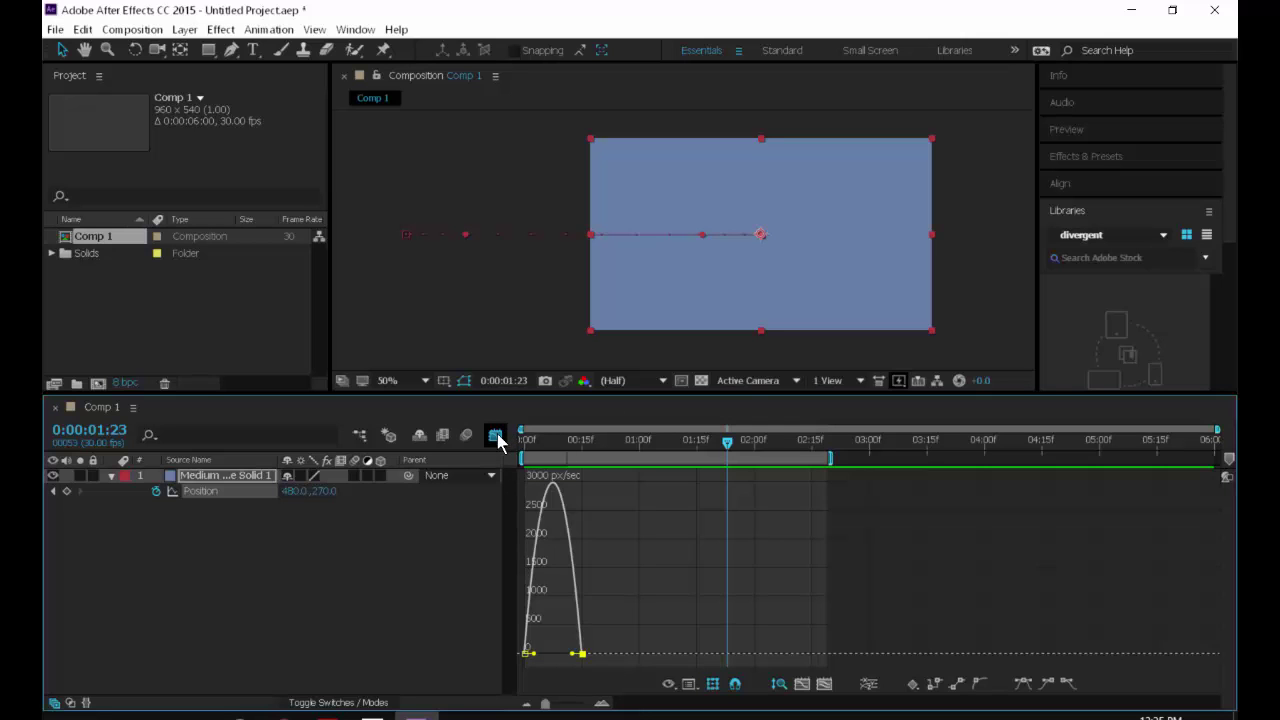
{"action": "right_click", "coordinate": [720, 530]}
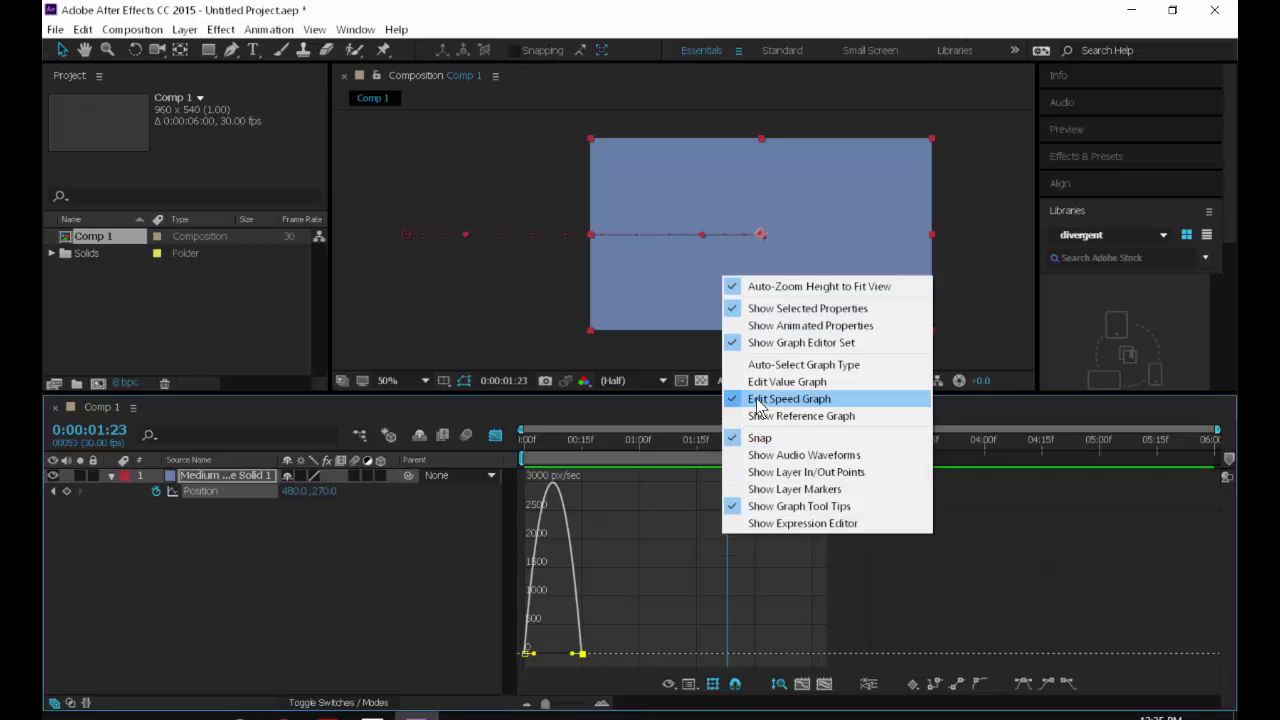
{"action": "left_click", "coordinate": [680, 617]}
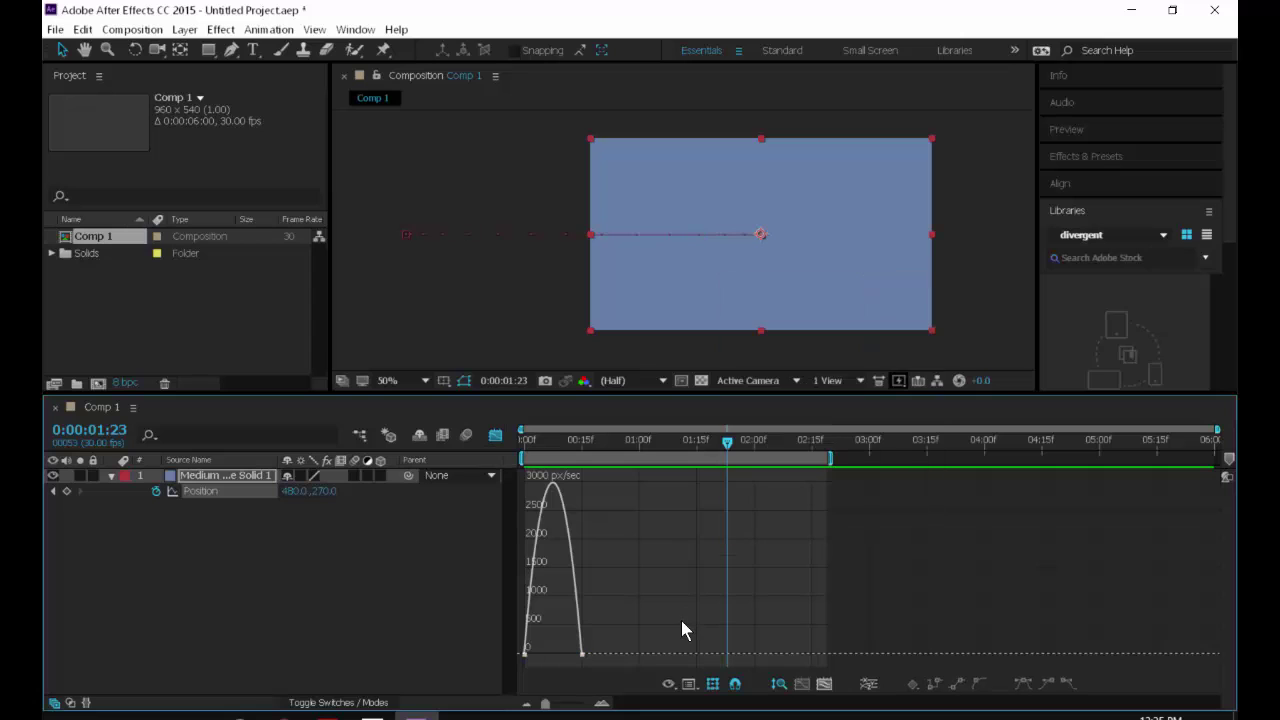
Reshape the speed curve for a slow start and late peak, lengthening the start keyframe's influence handle and shortening the end keyframe's.
{"action": "left_click", "coordinate": [823, 684]}
{"action": "left_click", "coordinate": [823, 684]}
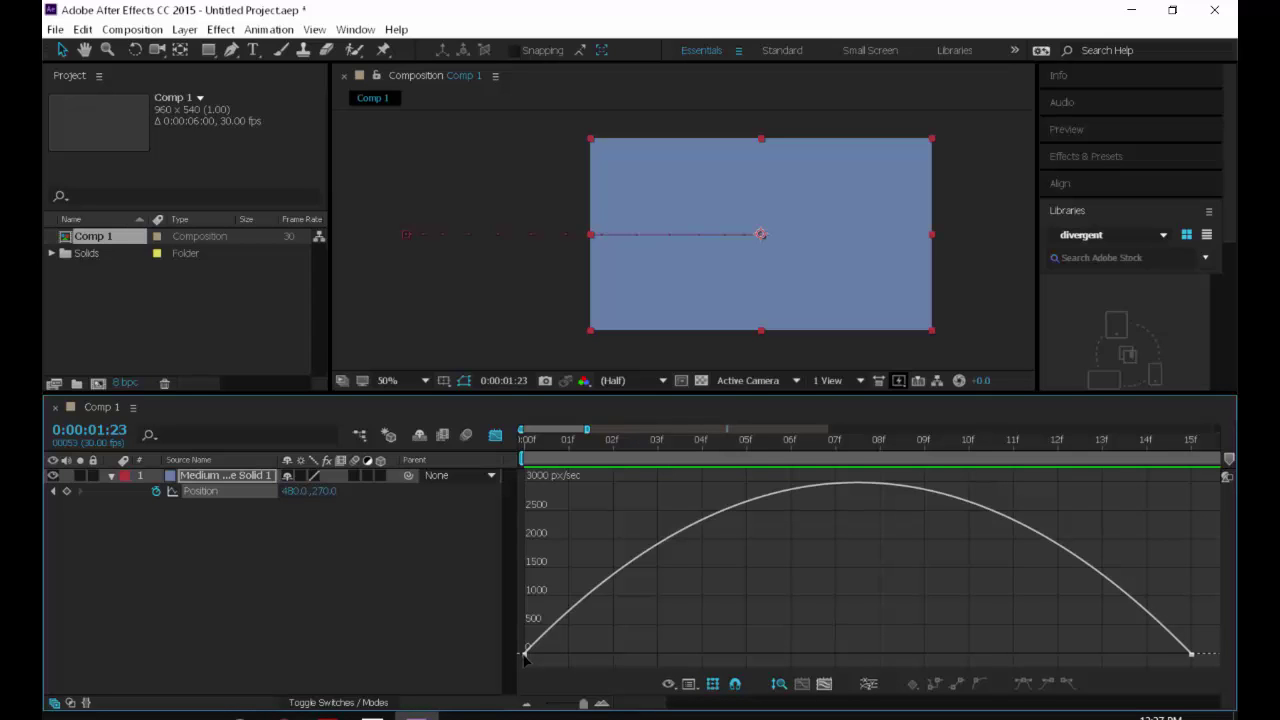
{"action": "left_click", "coordinate": [524, 654]}
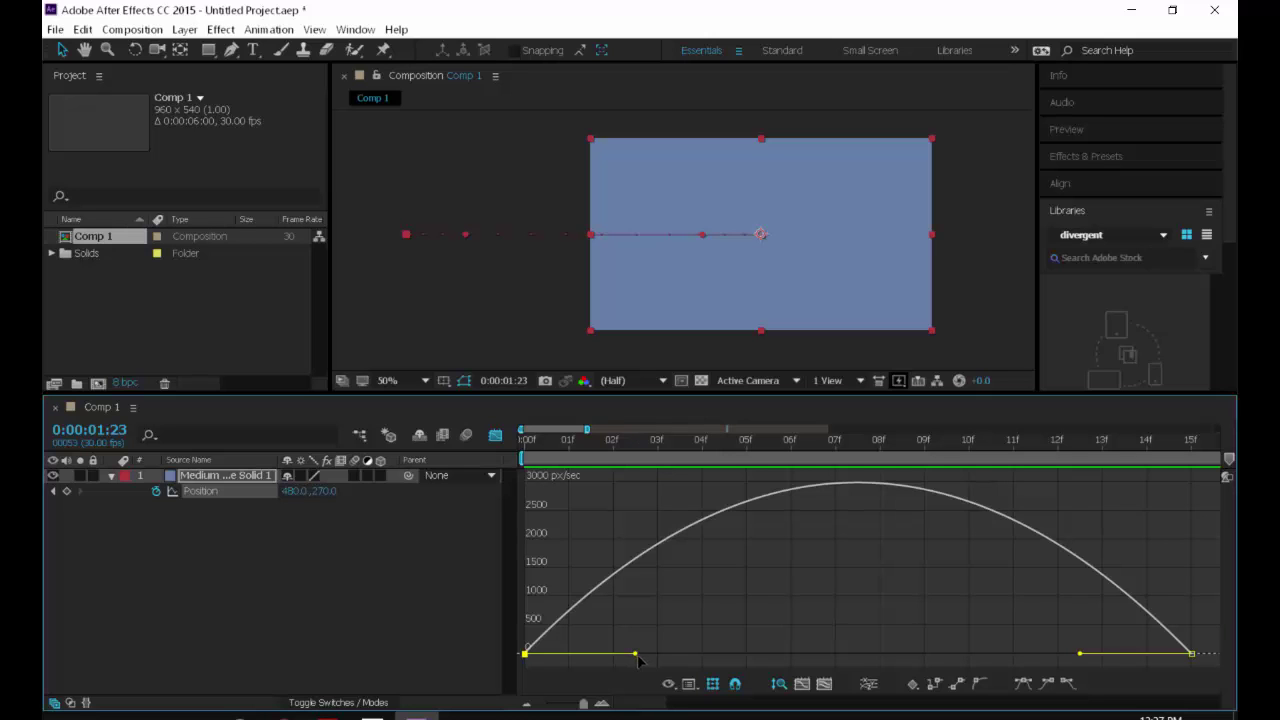
{"action": "left_click_drag", "start_coordinate": [636, 660], "coordinate": [958, 652]}
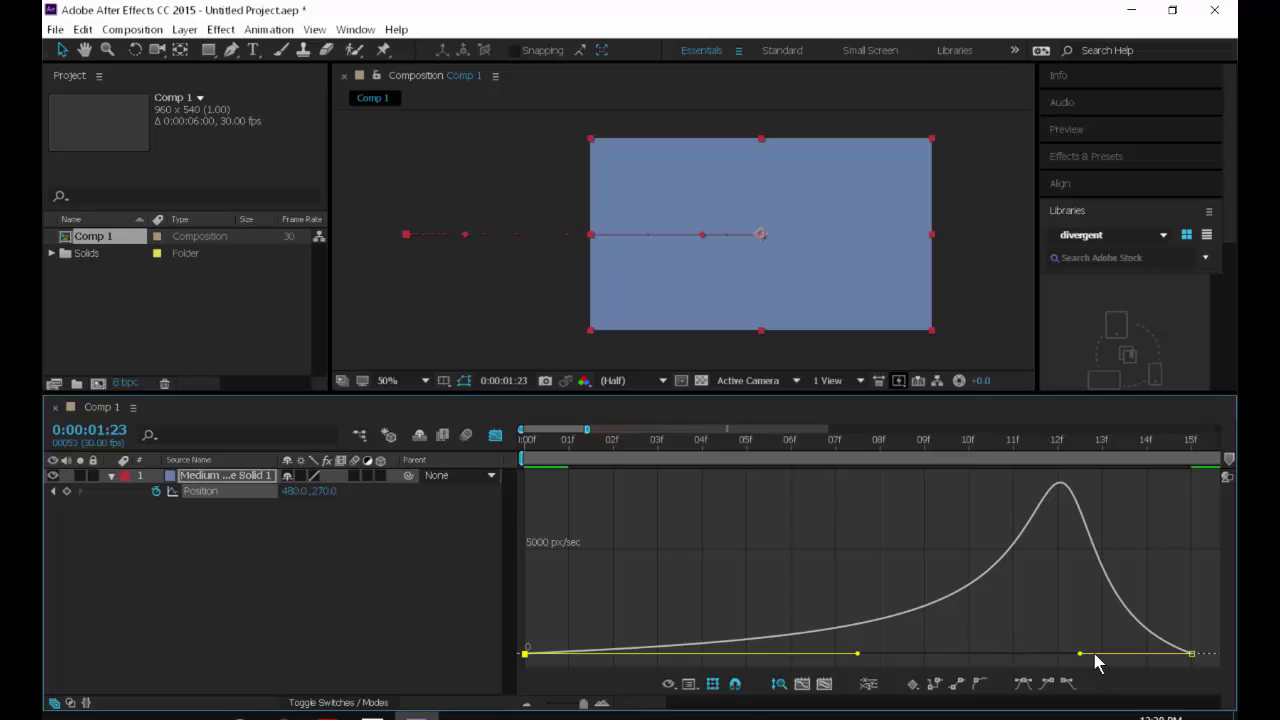
{"action": "left_click_drag", "start_coordinate": [1081, 654], "coordinate": [1194, 666]}
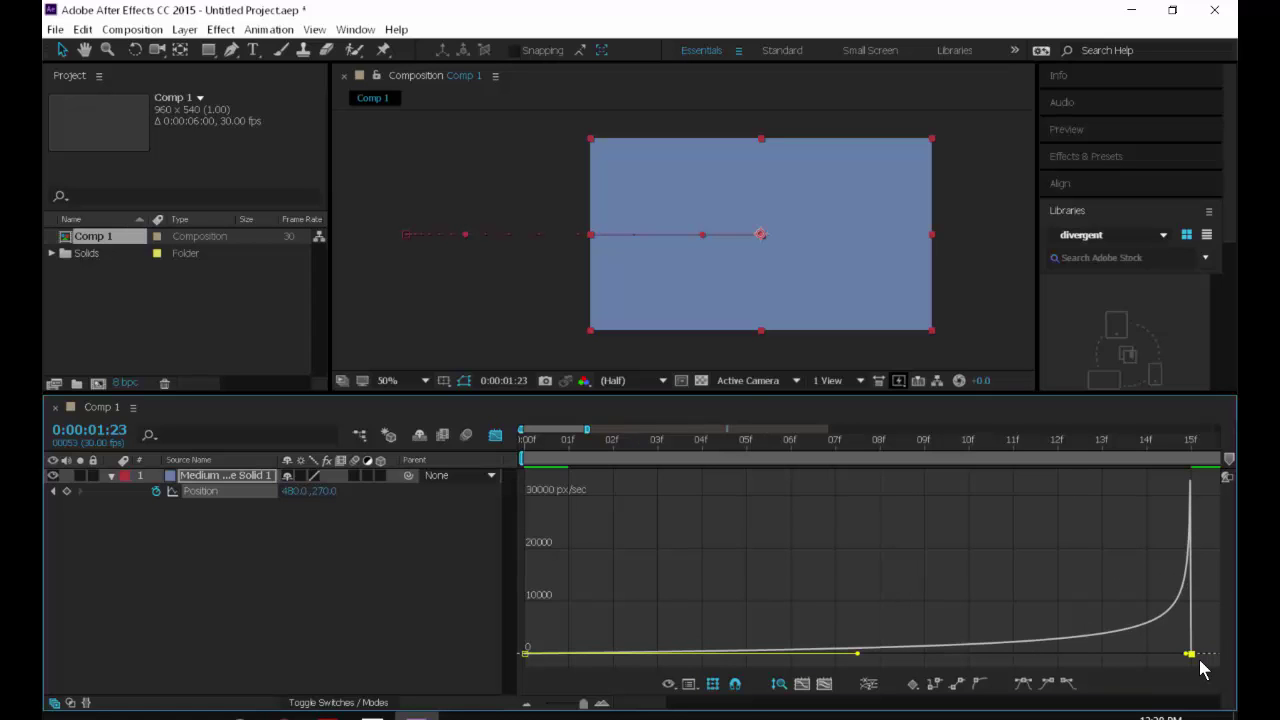
Return to the keyframe view of the full timeline and preview the reshaped slide-in from the first frame.
{"action": "left_click", "coordinate": [495, 435]}
{"action": "left_click_drag", "start_coordinate": [583, 703], "coordinate": [545, 703]}
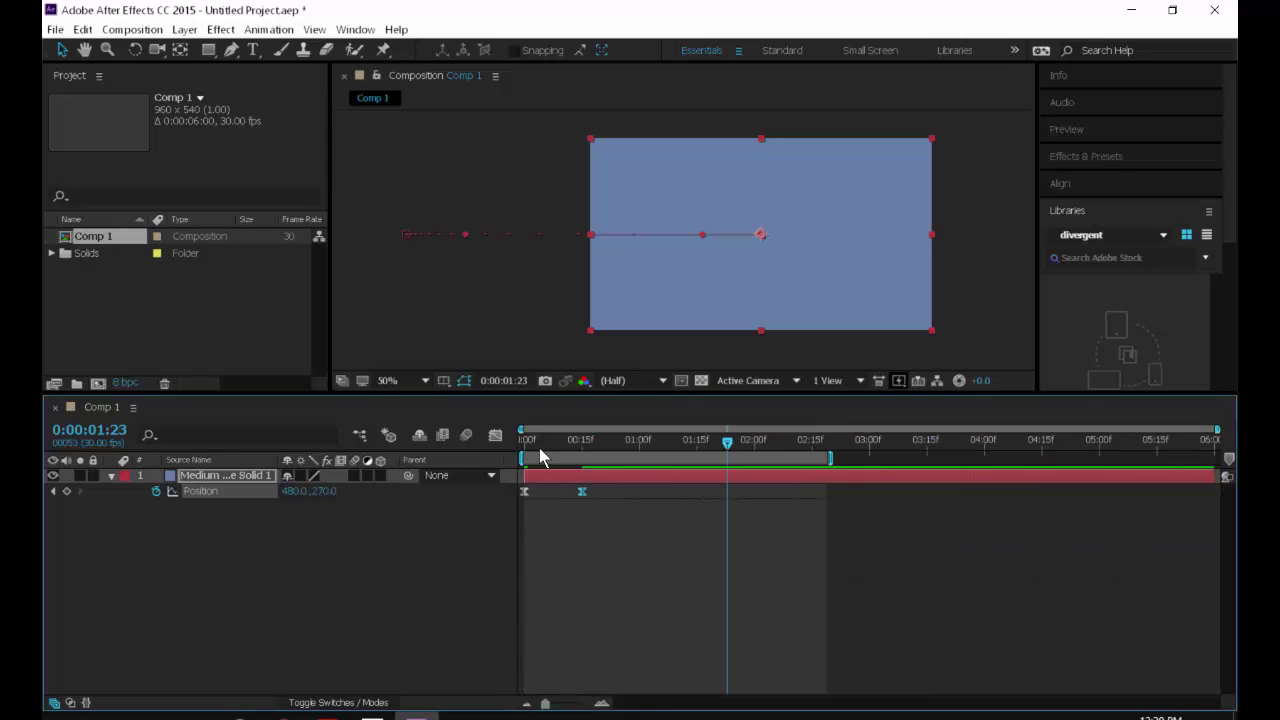
{"action": "key", "text": "Home"}
{"action": "key", "text": "space"}
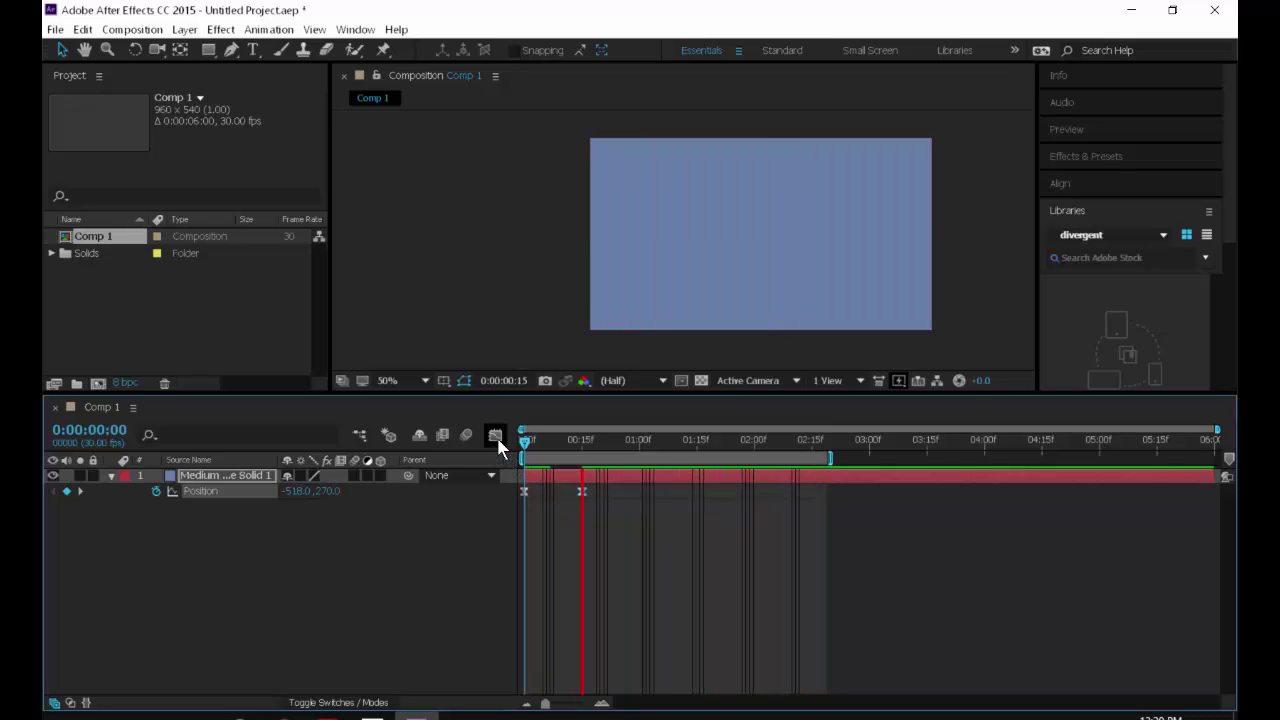
Examine the late-peaking speed curve fitted to the Graph Editor and replay the slide-in from the first frame.
{"action": "left_click", "coordinate": [496, 437]}
{"action": "left_click", "coordinate": [823, 685]}
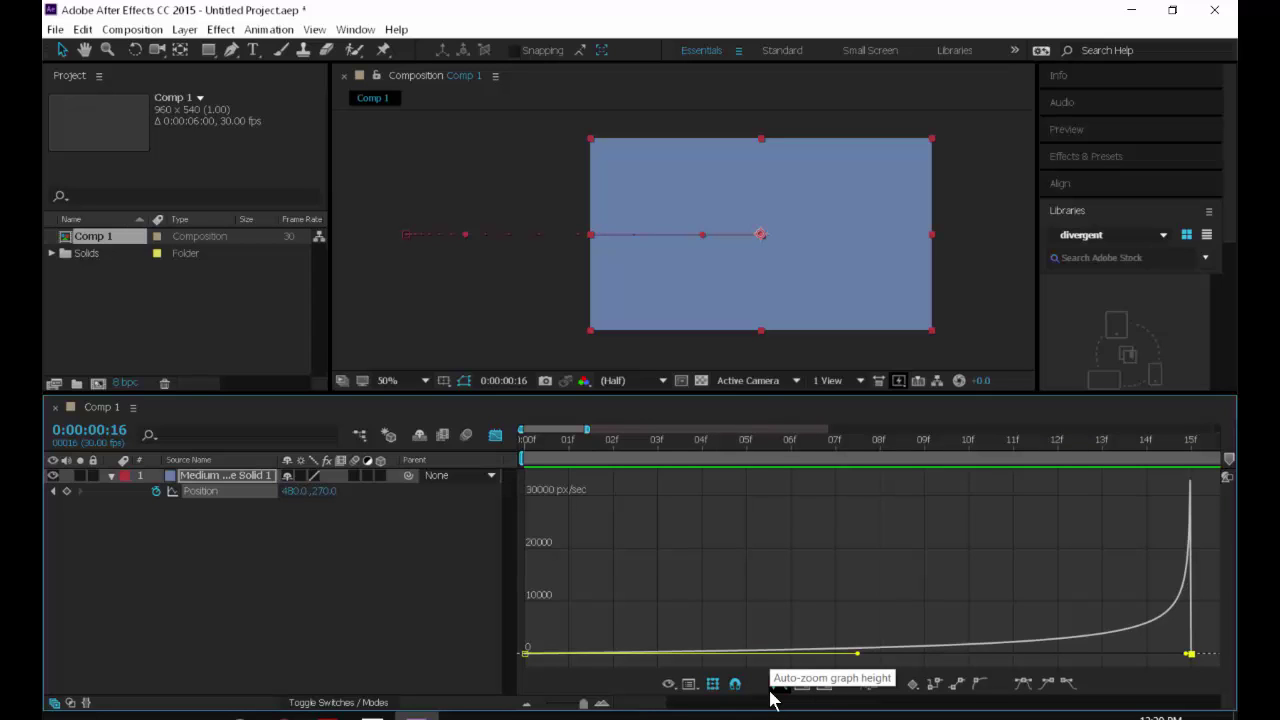
{"action": "left_click", "coordinate": [777, 686]}
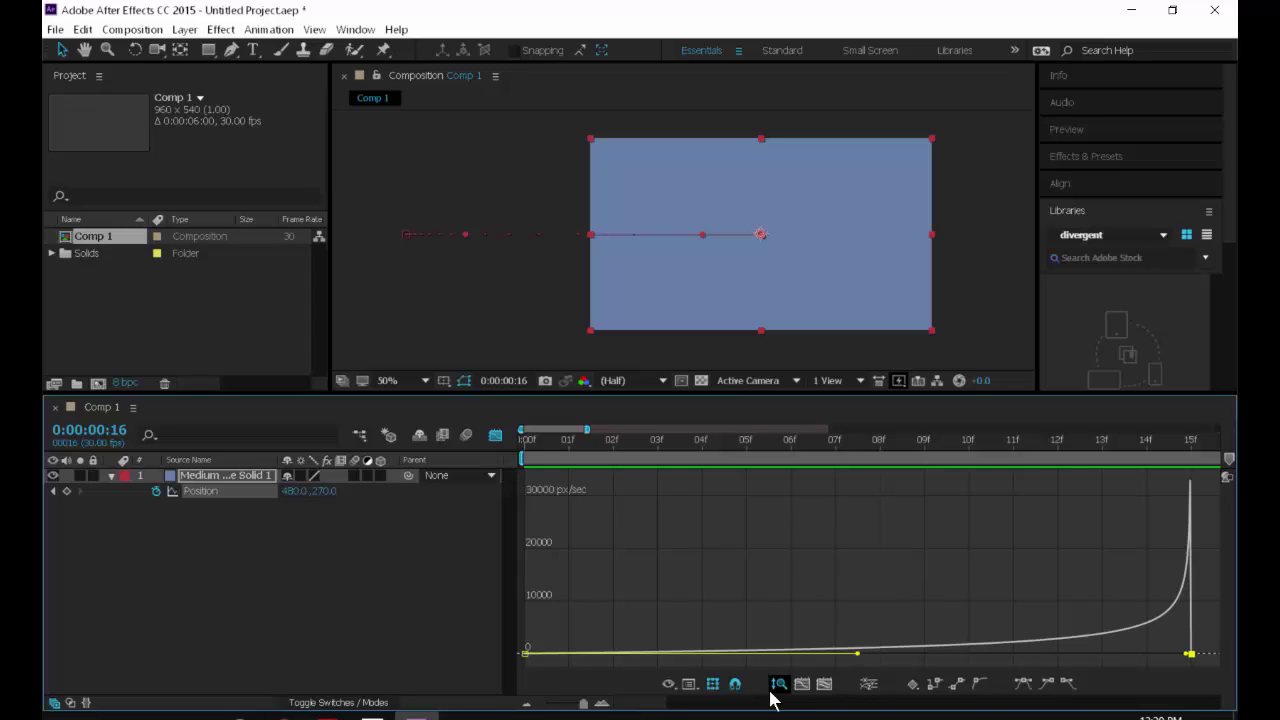
{"action": "left_click", "coordinate": [495, 436]}
{"action": "key", "text": "Home"}
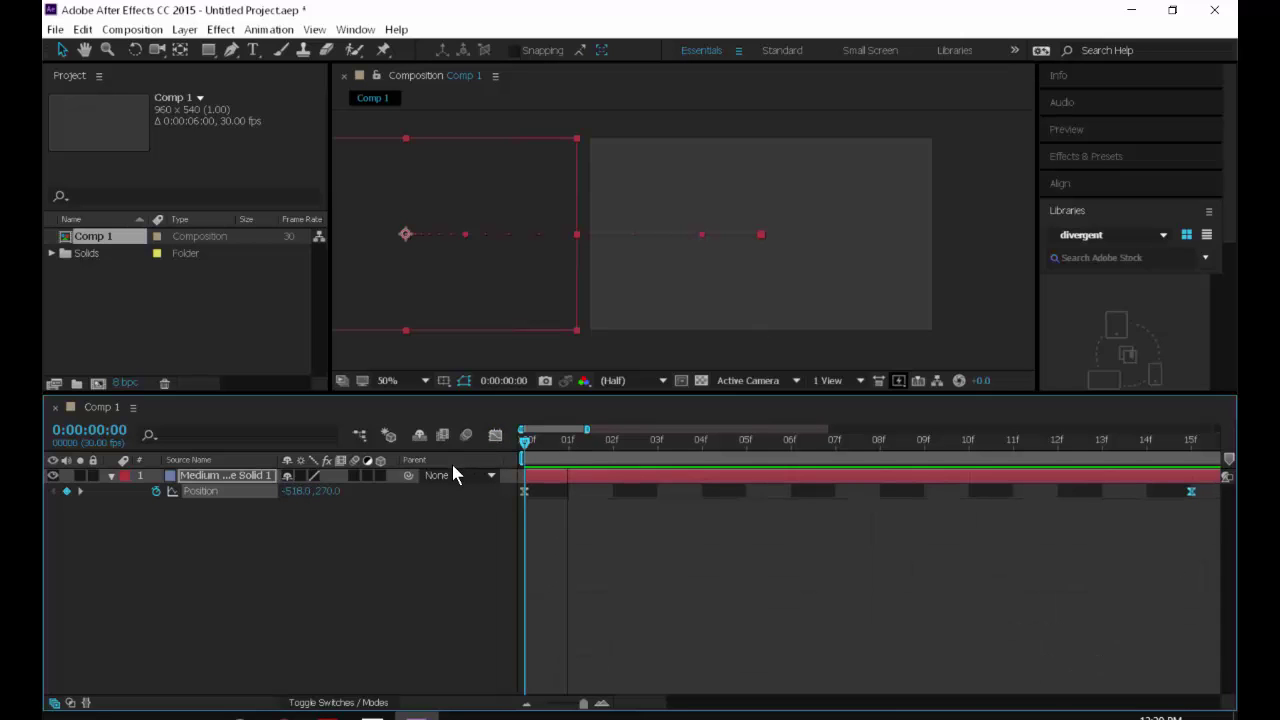
{"action": "key", "text": "space"}
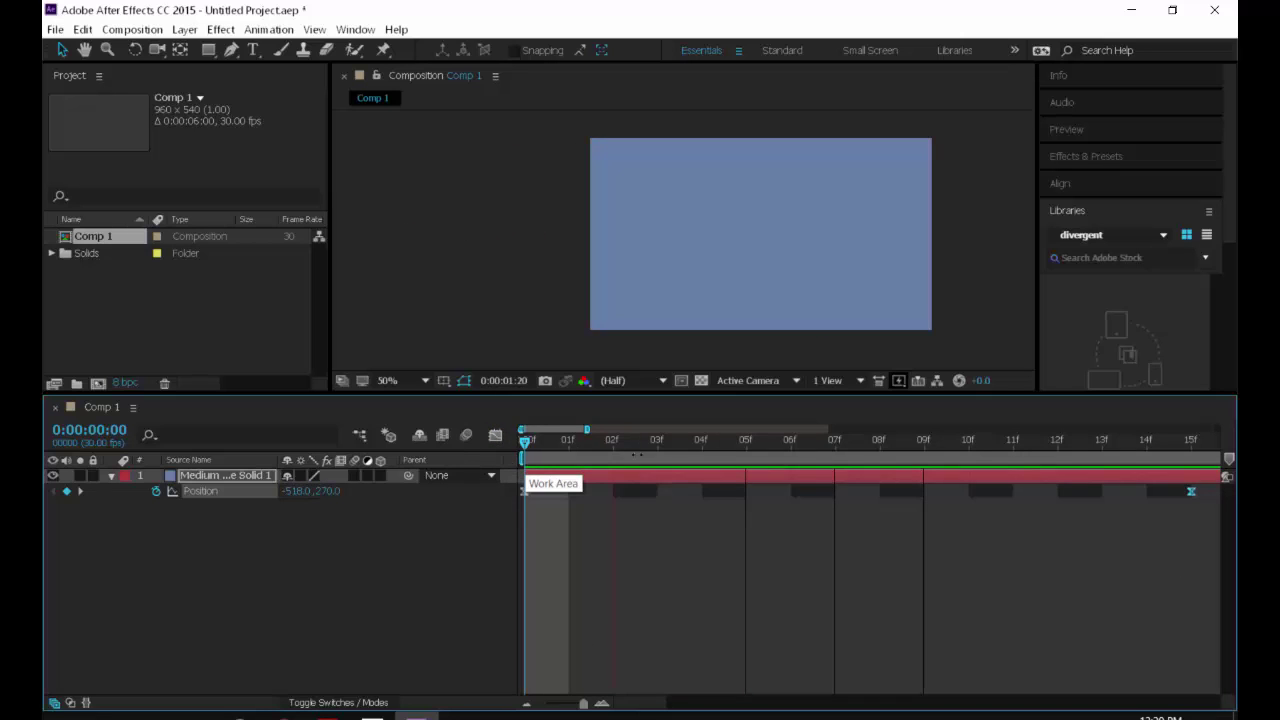
{"action": "left_click_drag", "start_coordinate": [582, 703], "coordinate": [543, 702]}
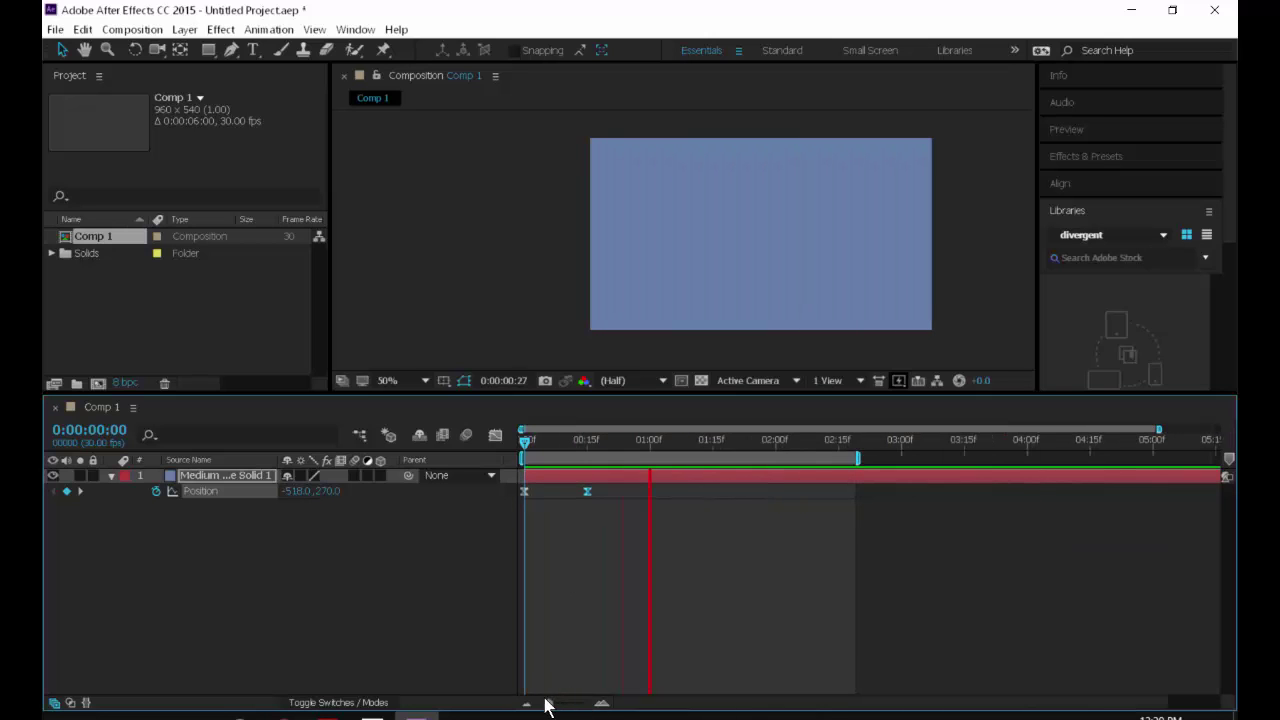
End the work area at 0:00:00:23 and preview the solid's slide-in within it.
{"action": "left_click", "coordinate": [584, 491]}
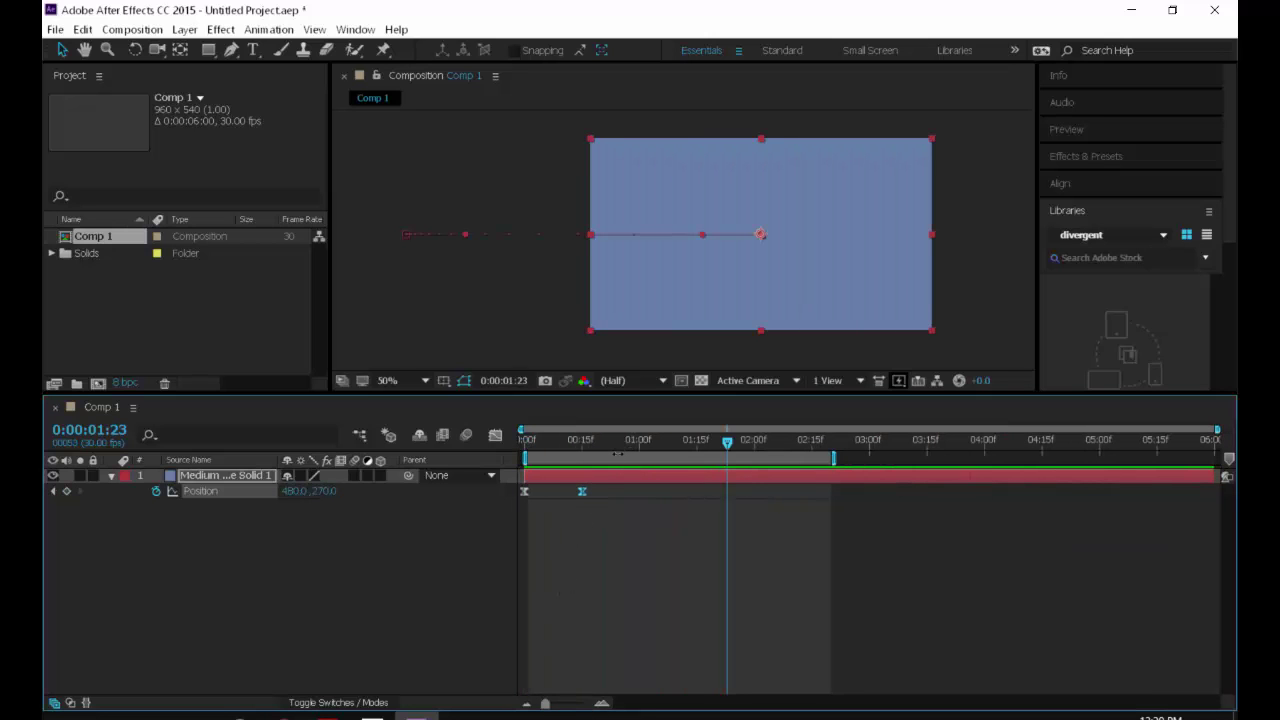
{"action": "left_click", "coordinate": [613, 445]}
{"action": "key", "text": "n"}
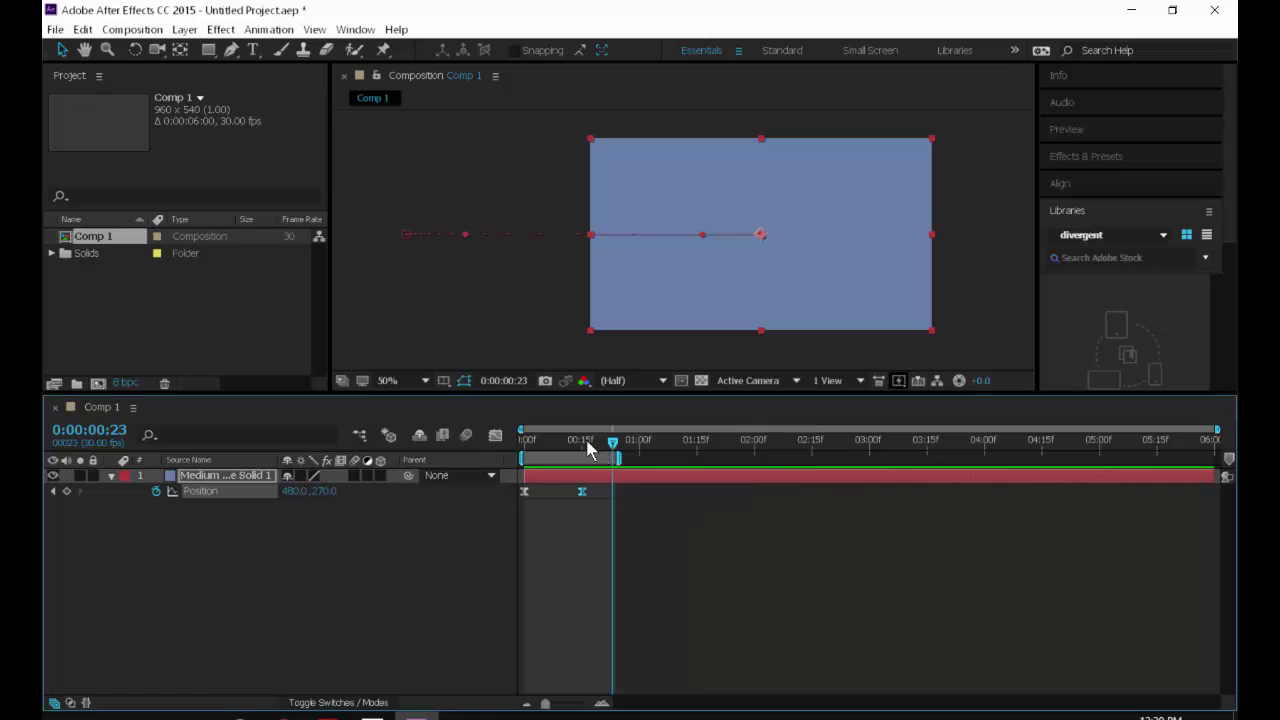
{"action": "key", "text": "space"}
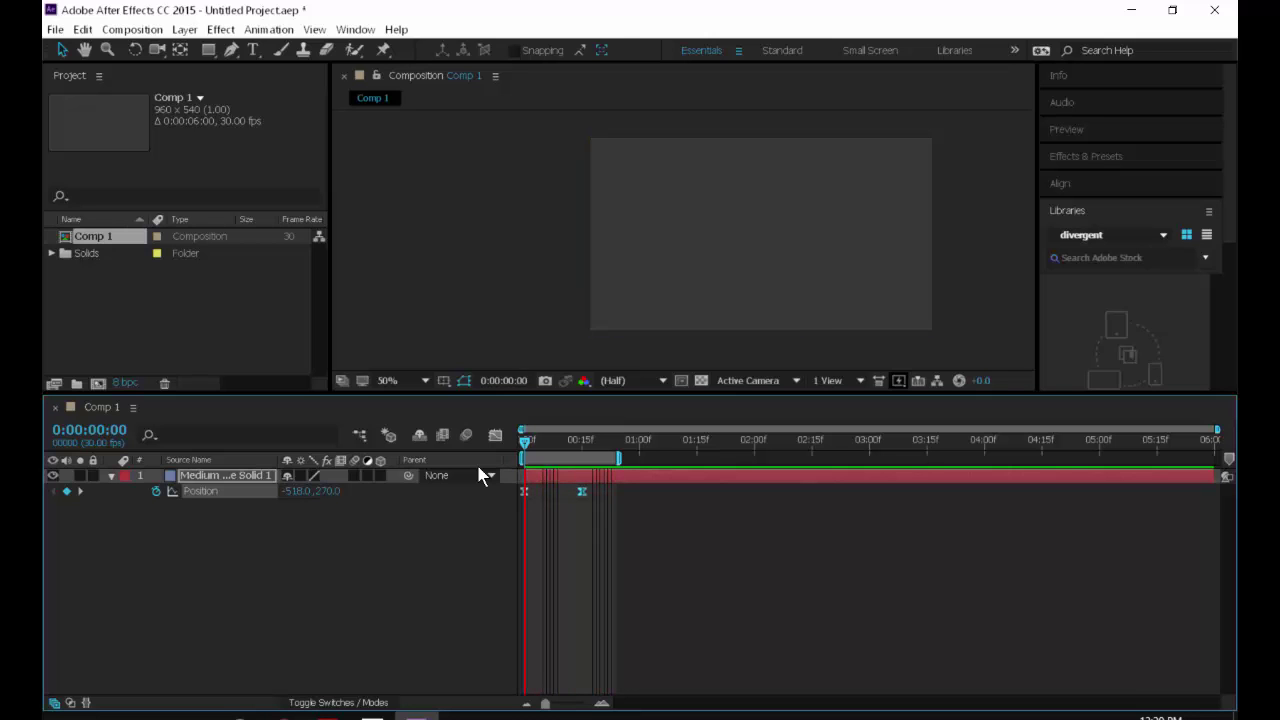
{"action": "key", "text": "space"}
Reverse the speed curve to peak at the start, shortening the start keyframe's handle and lengthening the end keyframe's, and preview the motion.
{"action": "left_click", "coordinate": [495, 436]}
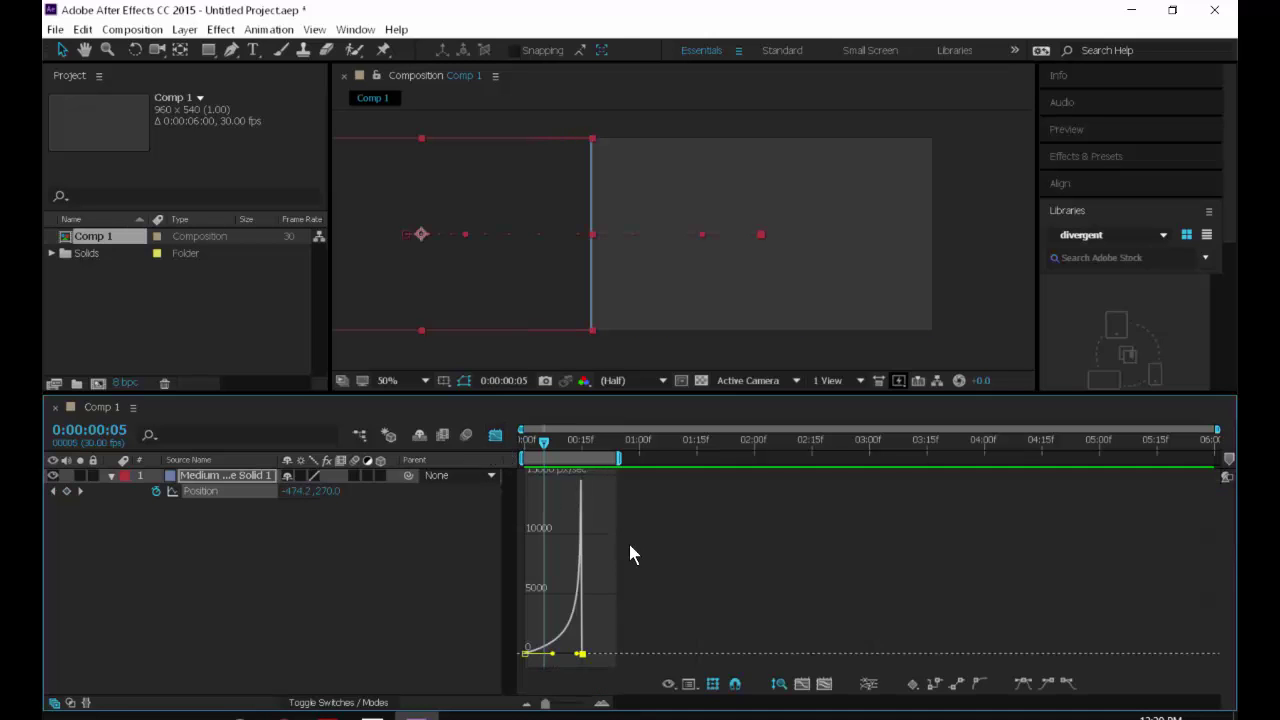
{"action": "left_click_drag", "start_coordinate": [550, 653], "coordinate": [520, 663]}
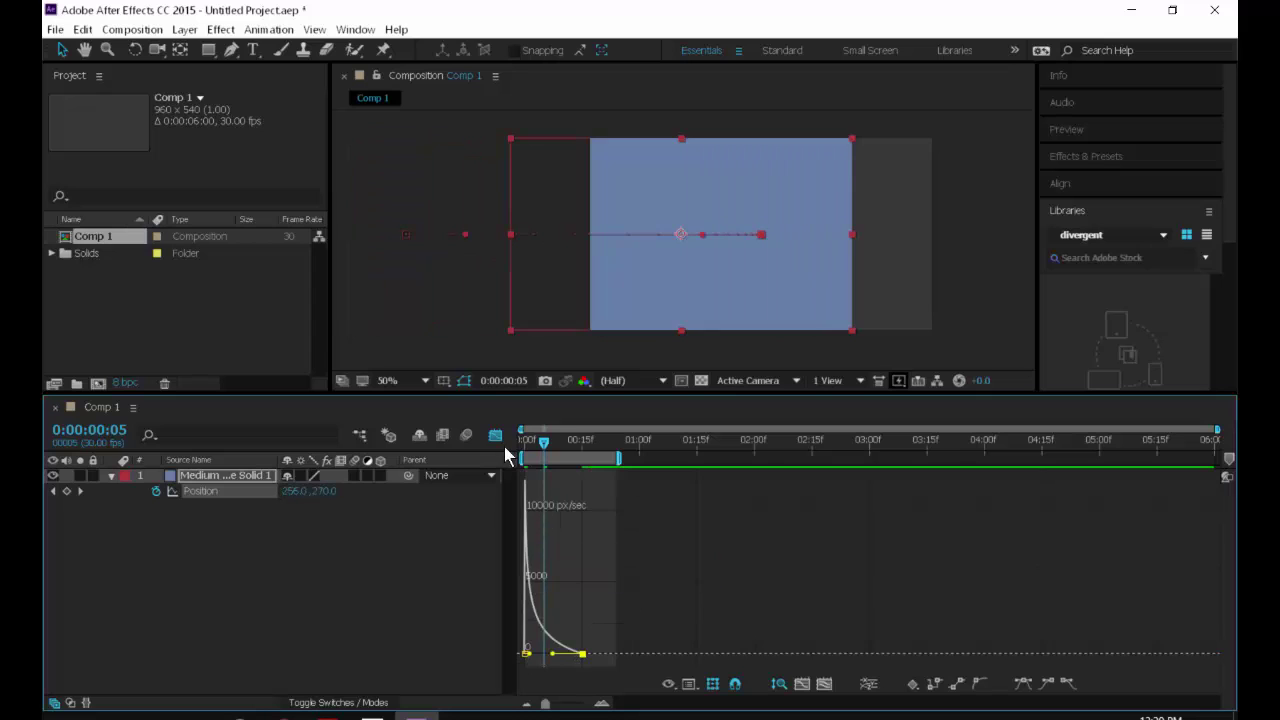
{"action": "key", "text": "Home"}
{"action": "left_click", "coordinate": [497, 438]}
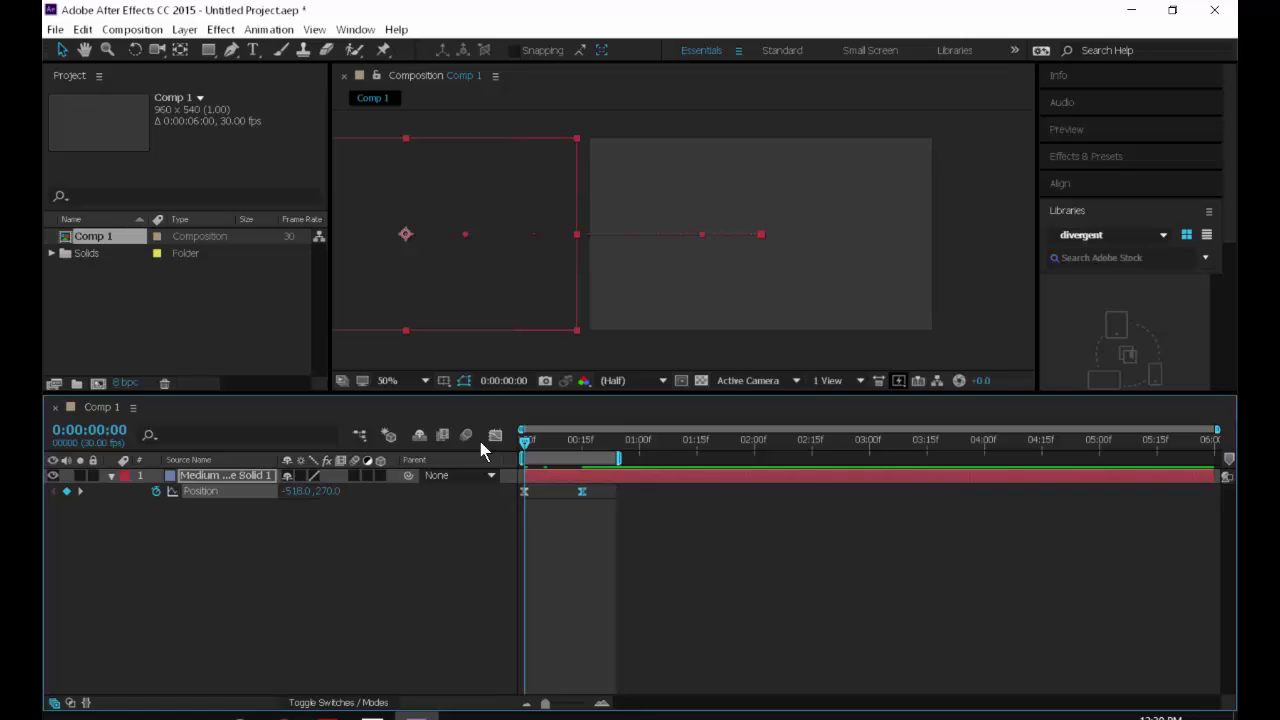
{"action": "key", "text": "space"}
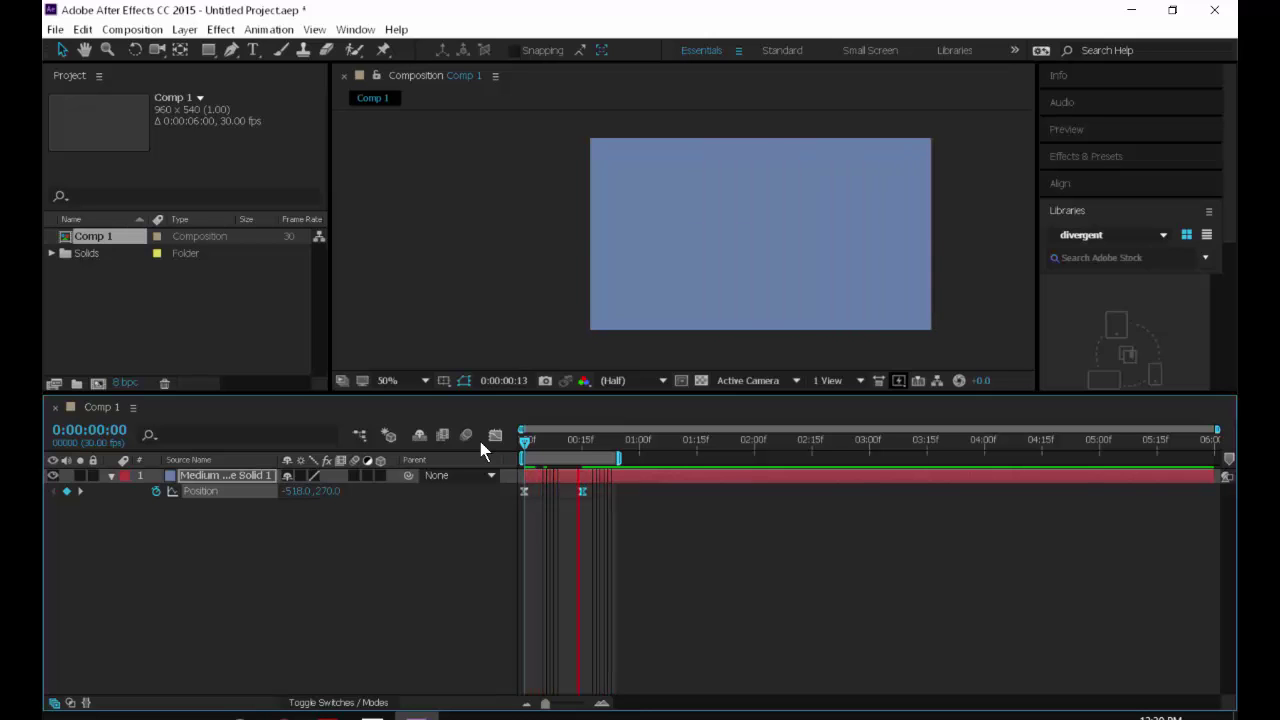
{"action": "key", "text": "space"}
Examine the early-peaking speed curve fitted to the Graph Editor and replay the slide-in from the first frame.
{"action": "left_click", "coordinate": [495, 437]}
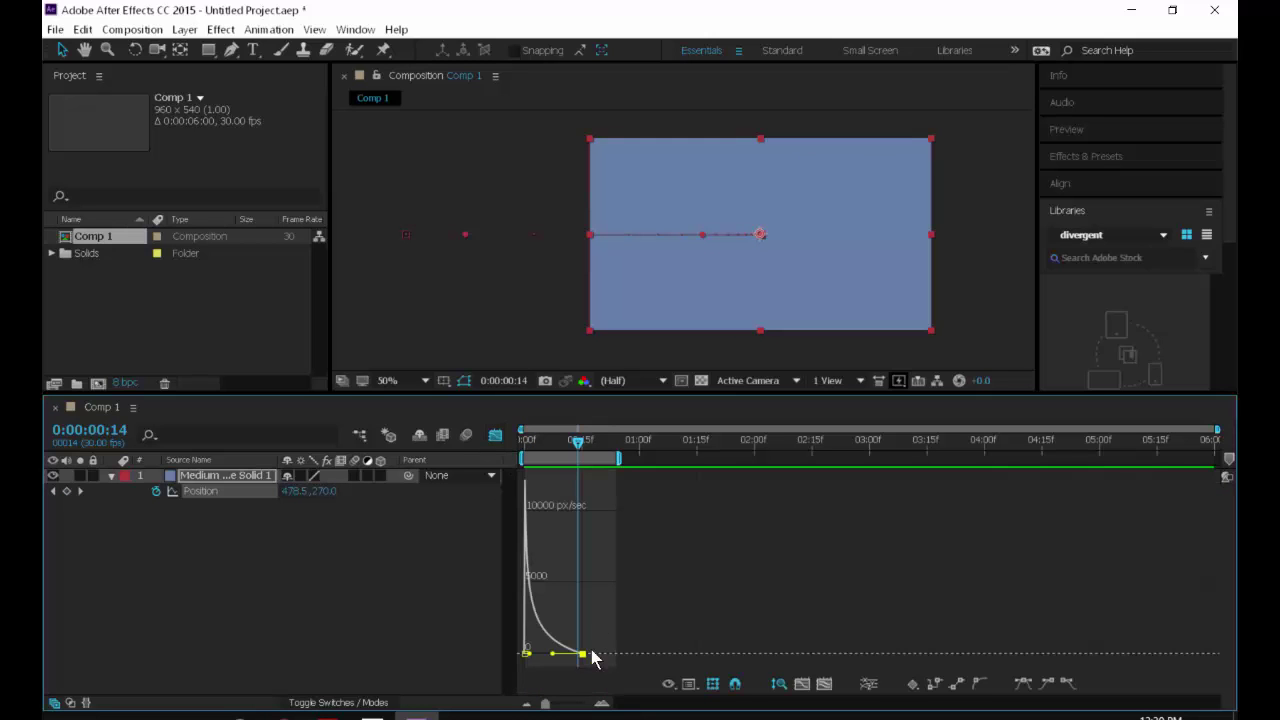
{"action": "left_click", "coordinate": [823, 684]}
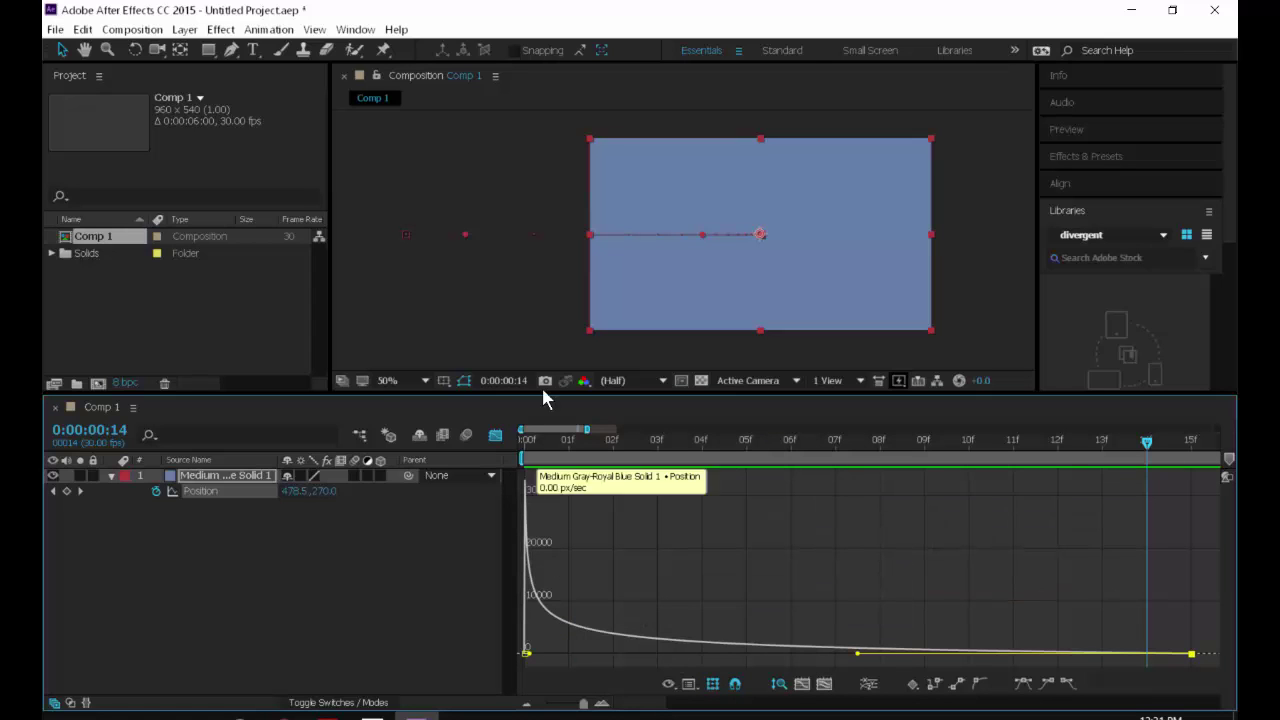
{"action": "left_click", "coordinate": [495, 437]}
{"action": "key", "text": "Home"}
{"action": "key", "text": "space"}
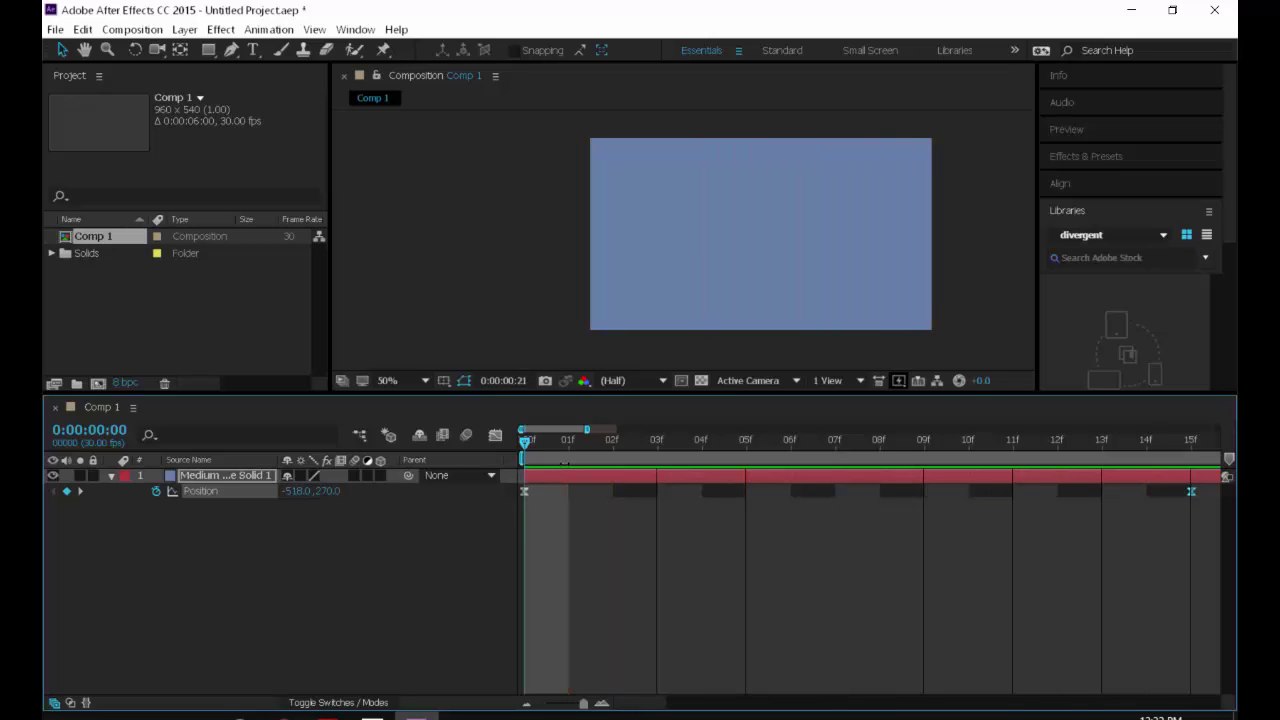
{"action": "key", "text": "space"}
{"action": "left_click_drag", "start_coordinate": [580, 708], "coordinate": [523, 706]}
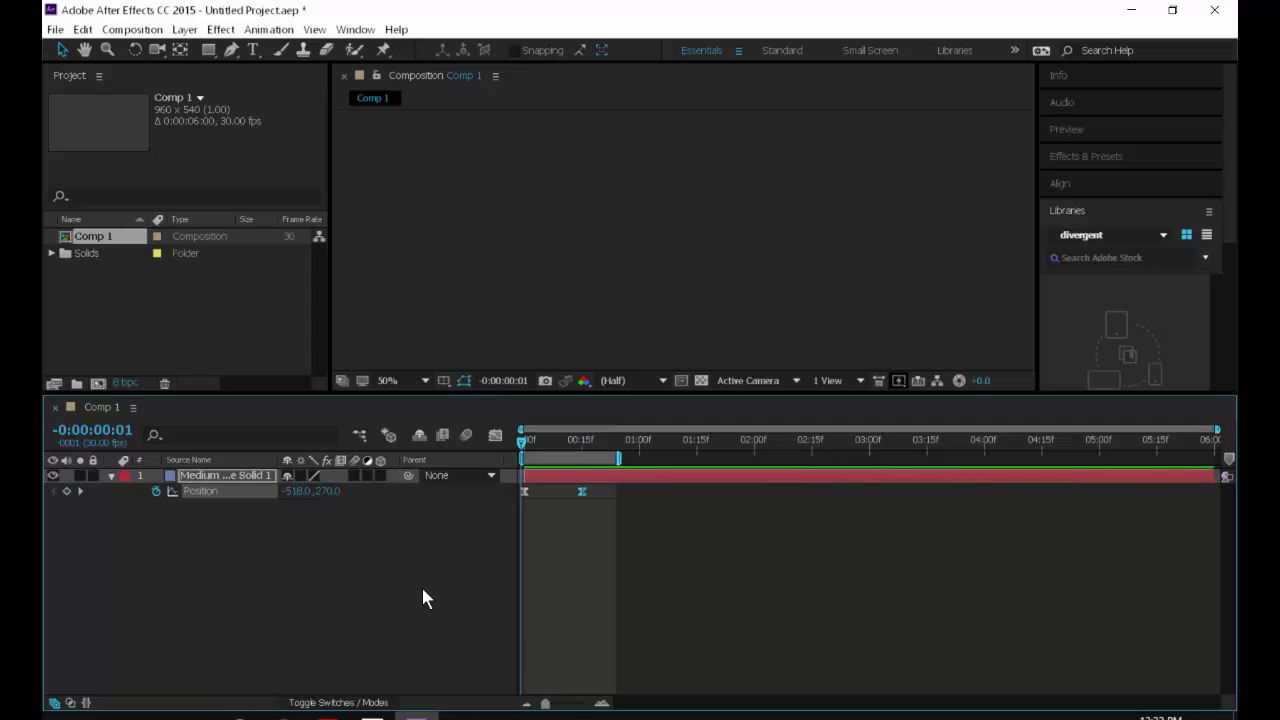
Collapse the solid's Position property and duplicate the solid four times.
{"action": "key", "text": "p"}
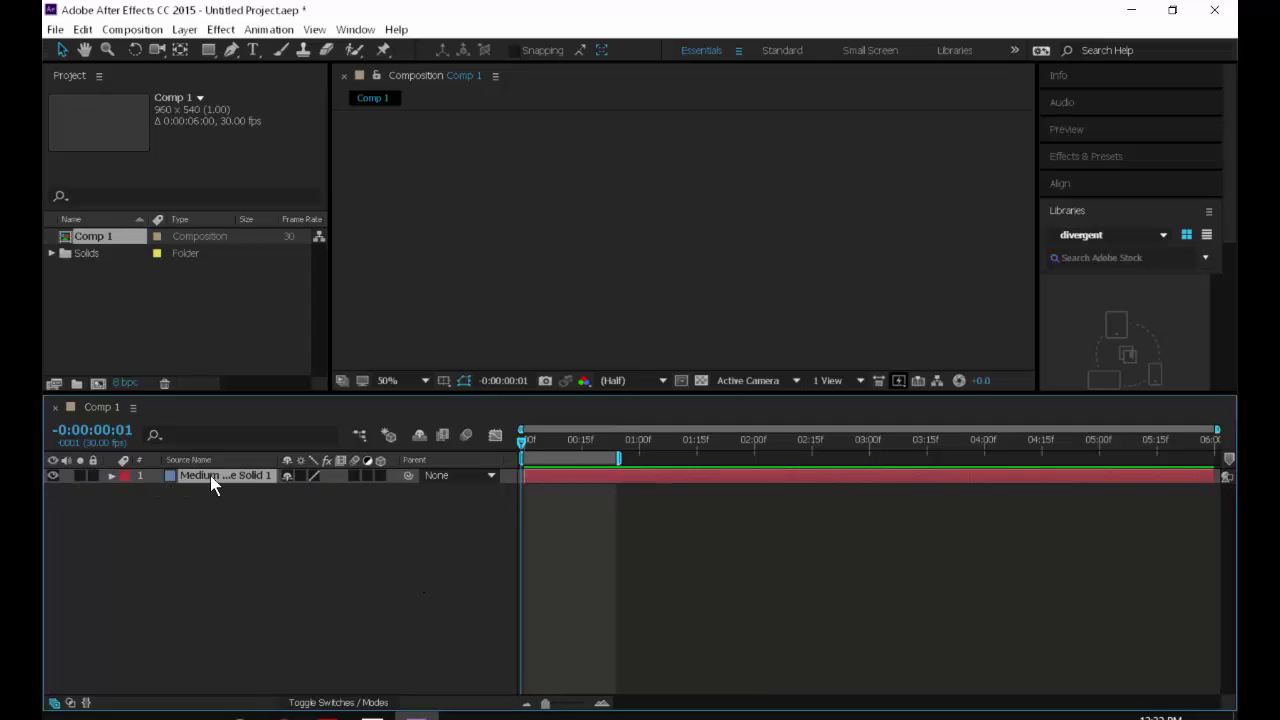
{"action": "key", "text": "ctrl+d"}
{"action": "key", "text": "ctrl+d"}
{"action": "key", "text": "ctrl+d"}
{"action": "key", "text": "ctrl+d"}
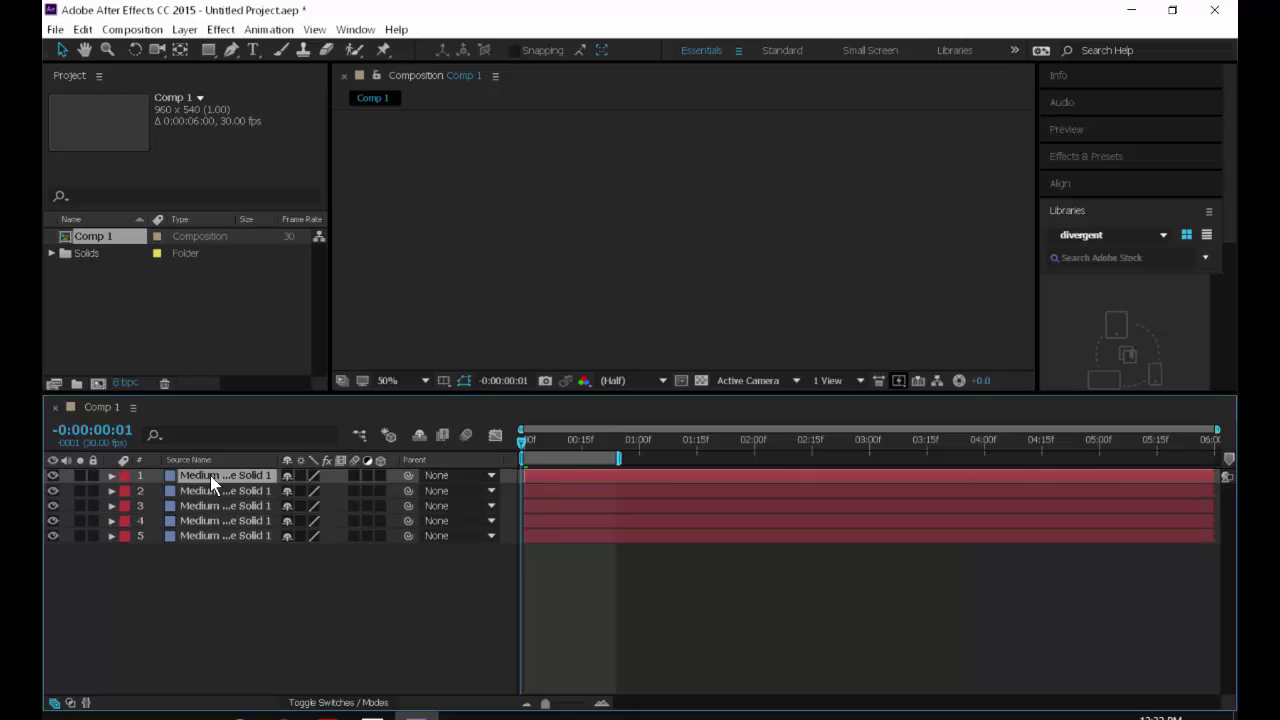
Stagger the four upper solid layers in time so each starts slightly later than the layer below it.
{"action": "left_click", "coordinate": [535, 521]}
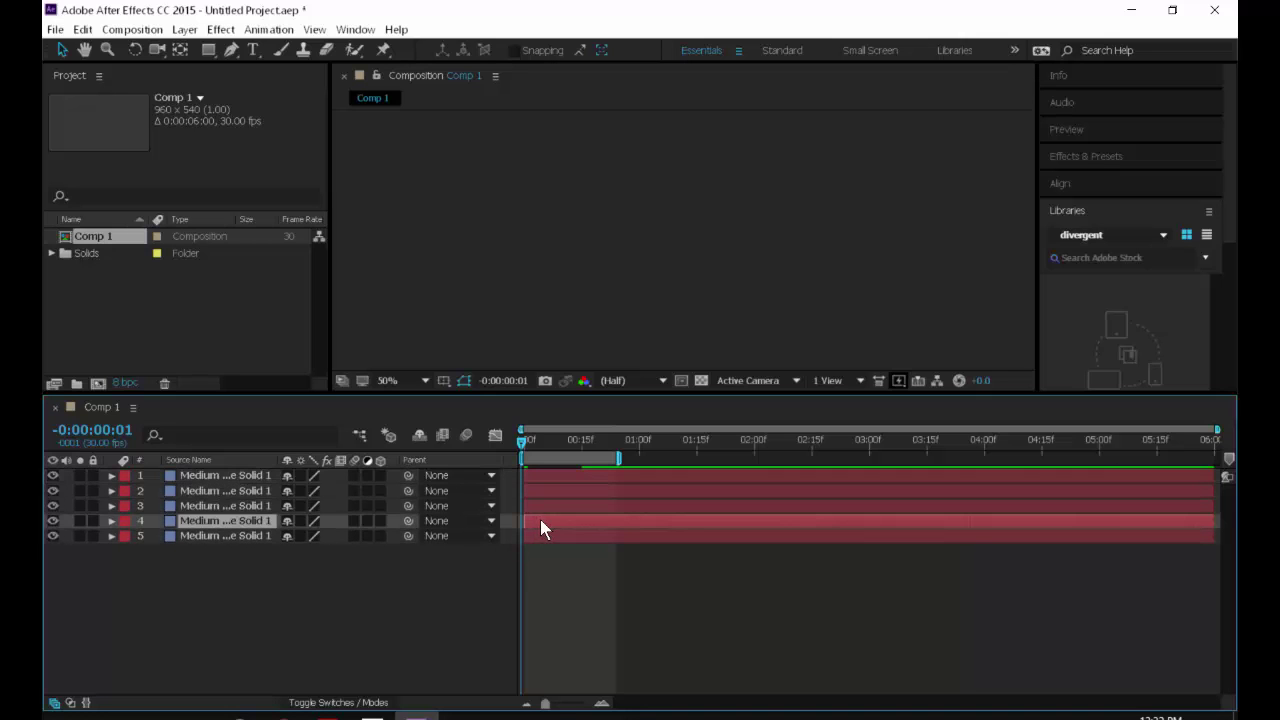
{"action": "left_click_drag", "start_coordinate": [540, 506], "coordinate": [596, 476]}
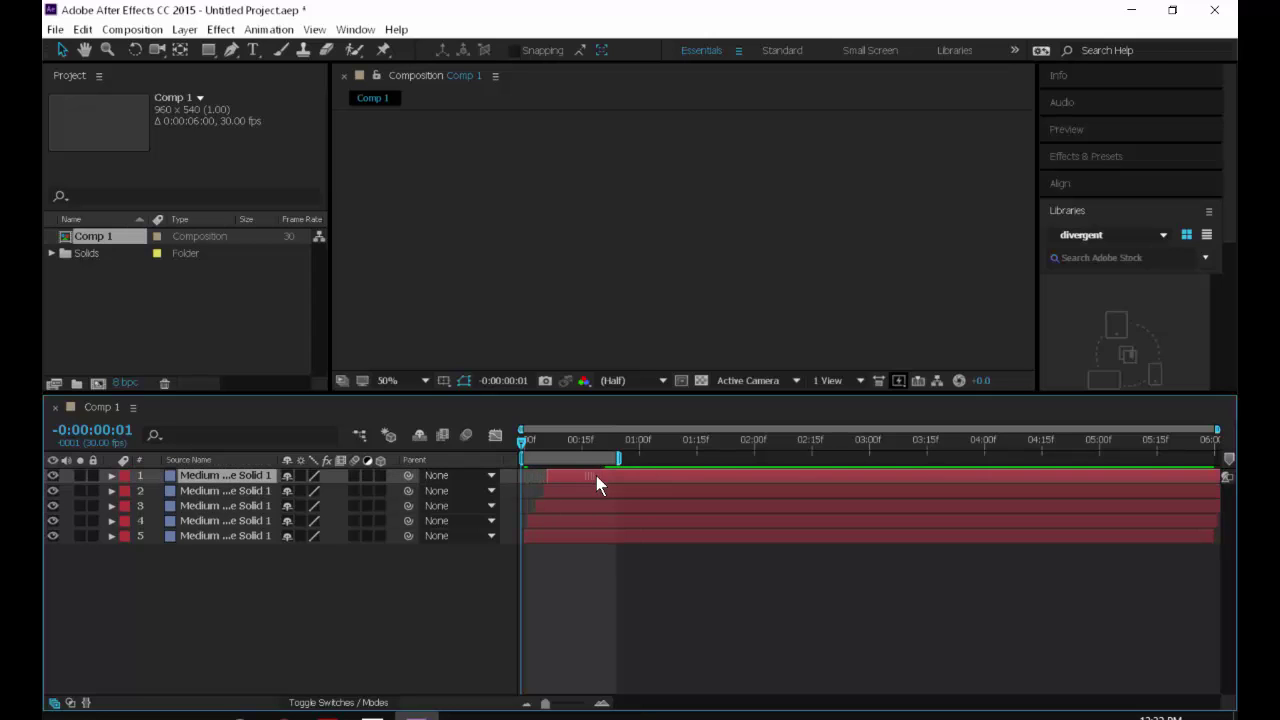
{"action": "left_click", "coordinate": [573, 491]}
{"action": "left_click", "coordinate": [570, 506]}
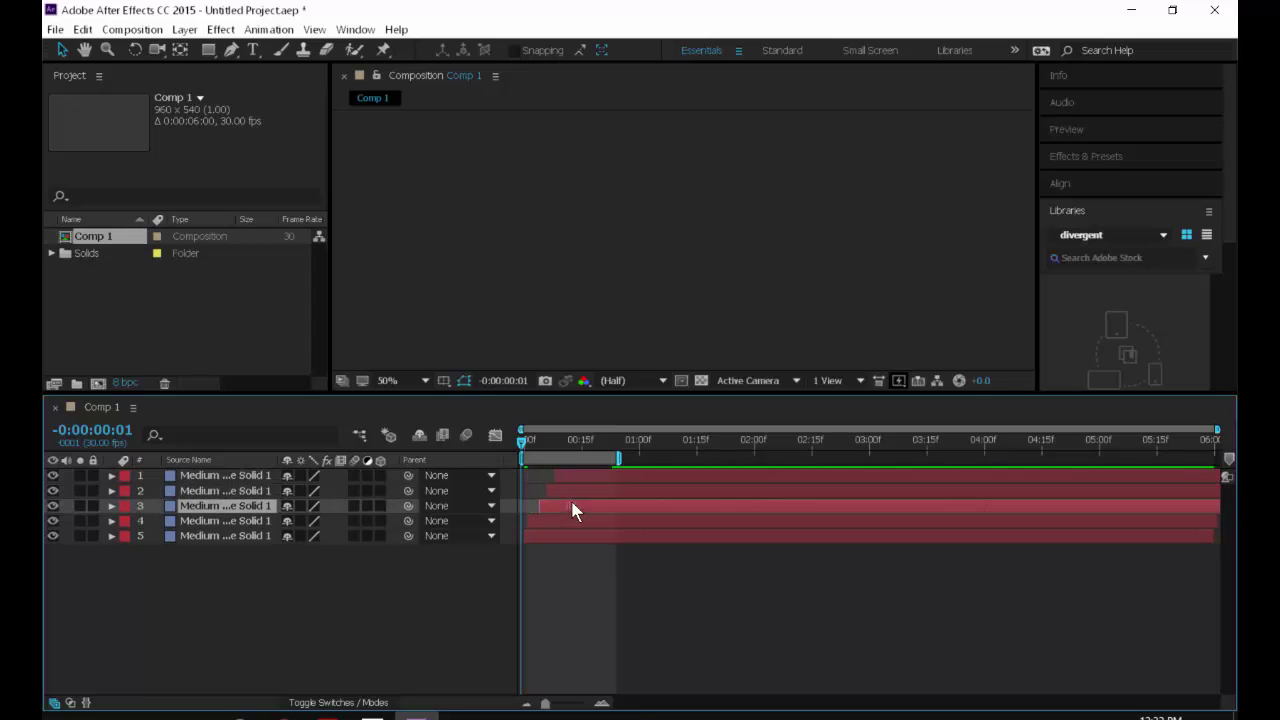
{"action": "double_click", "coordinate": [171, 503]}
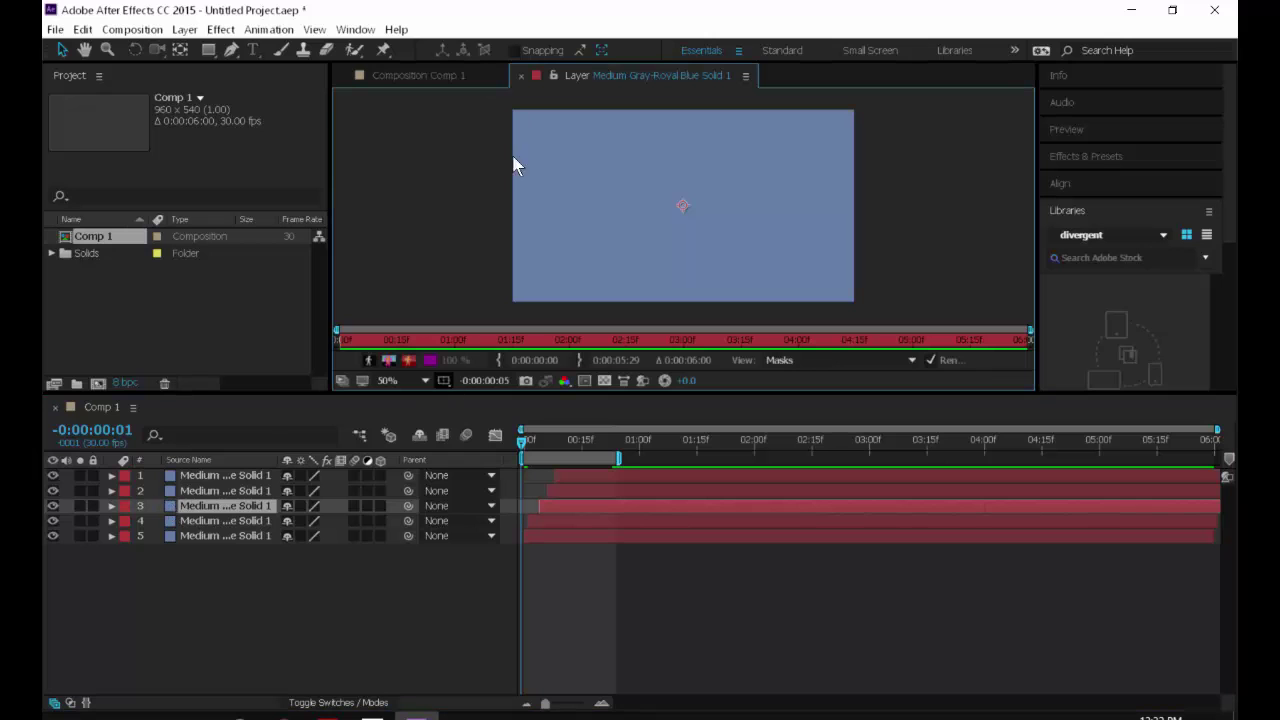
Close the solid's layer view and recolour the solid on layer 4 to the darker blue 3C5275 as a new solid.
{"action": "left_click", "coordinate": [522, 76]}
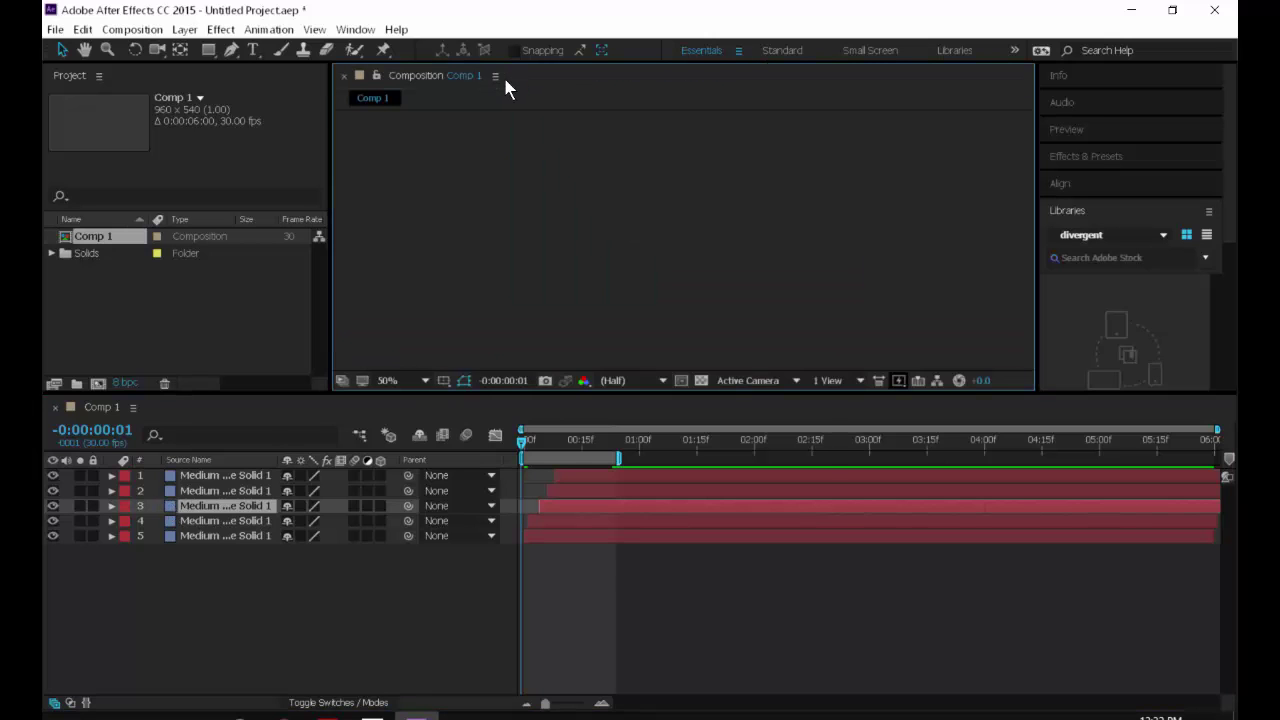
{"action": "key", "text": "ctrl+shift+y"}
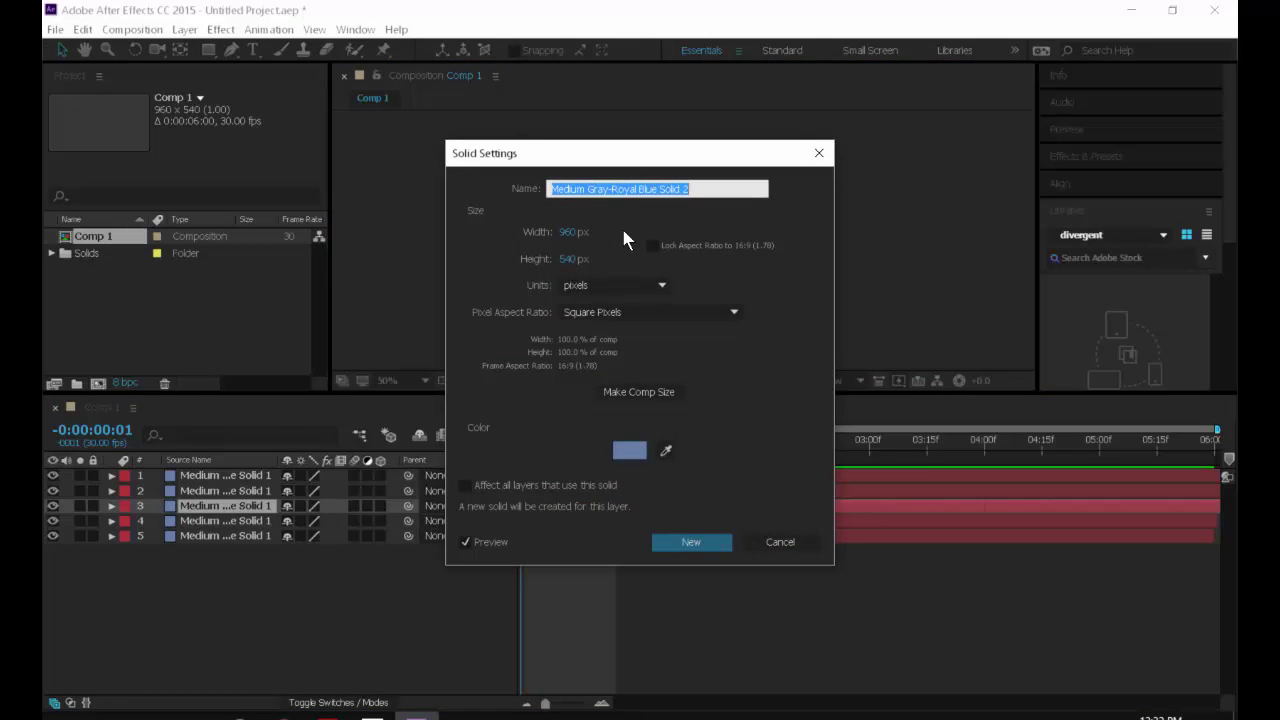
{"action": "key", "text": "Escape"}
{"action": "left_click", "coordinate": [268, 523]}
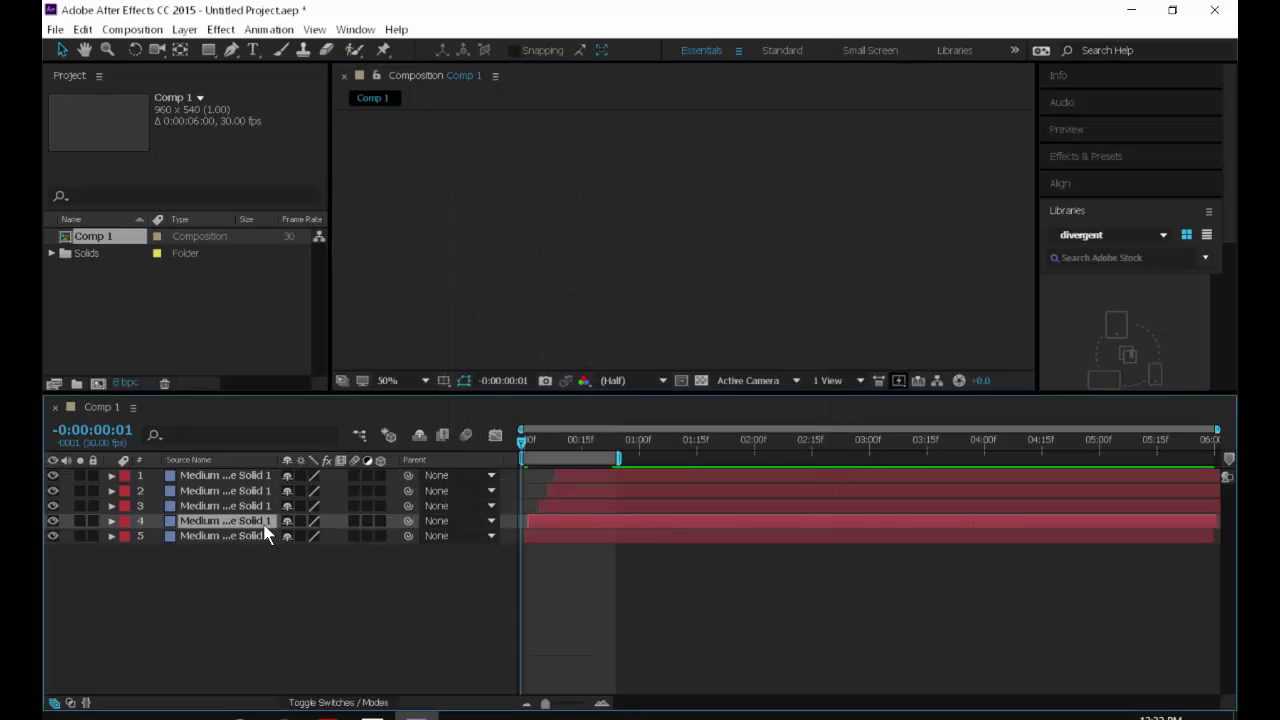
{"action": "key", "text": "ctrl+shift+y"}
{"action": "left_click", "coordinate": [629, 450]}
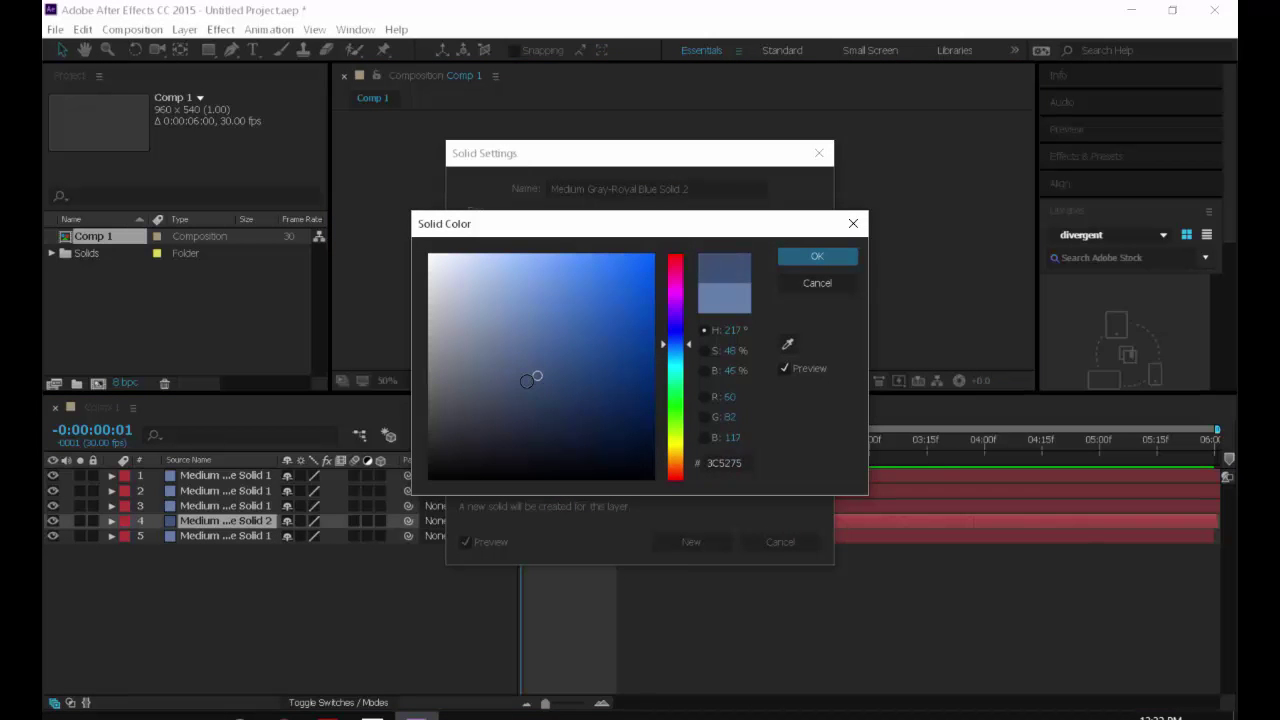
{"action": "key", "text": "Return"}
{"action": "key", "text": "Return"}
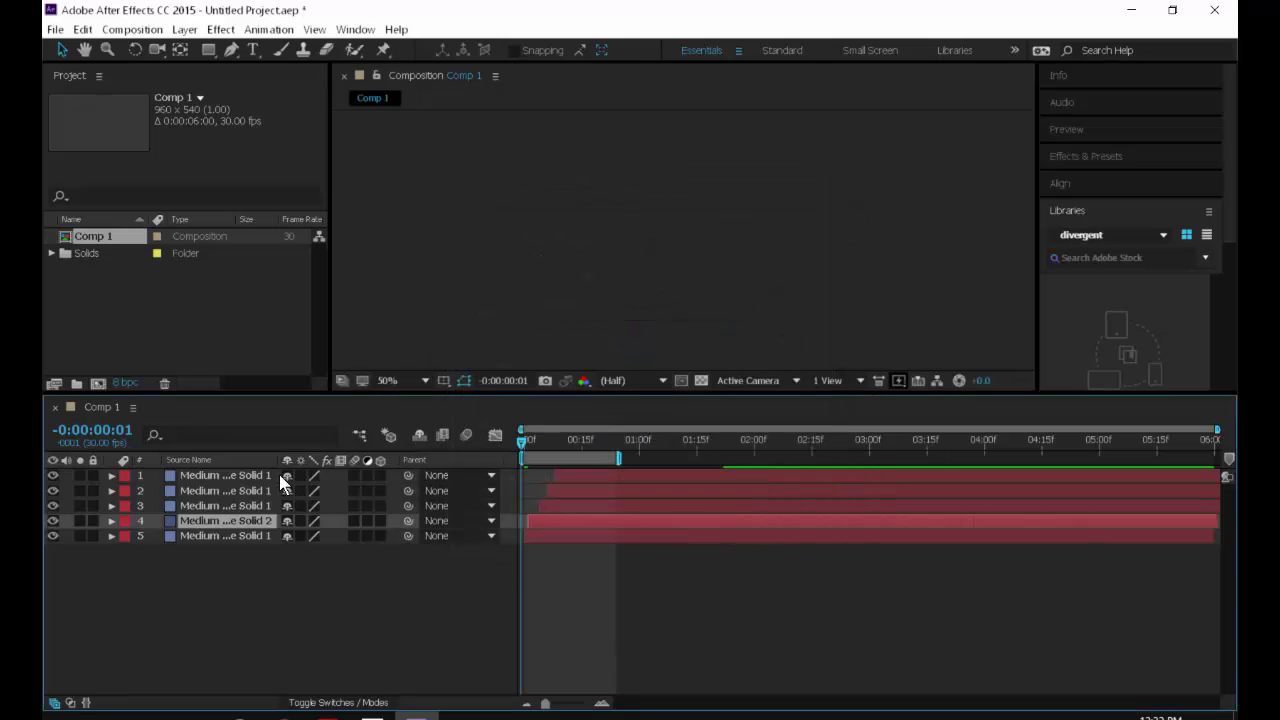
Recolour the solid on layer 3 to the dark blue 1B2D4B as a new solid.
{"action": "left_click", "coordinate": [247, 505]}
{"action": "key", "text": "ctrl+shift+y"}
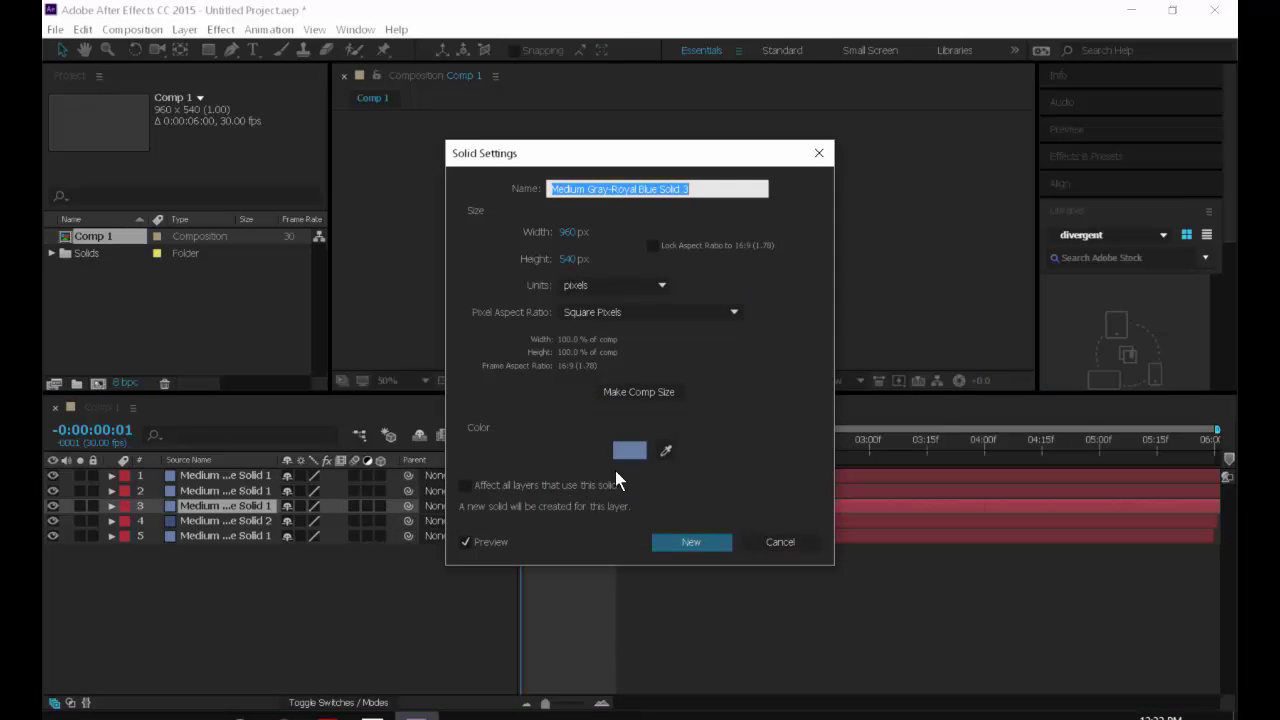
{"action": "left_click", "coordinate": [628, 450]}
{"action": "left_click", "coordinate": [573, 413]}
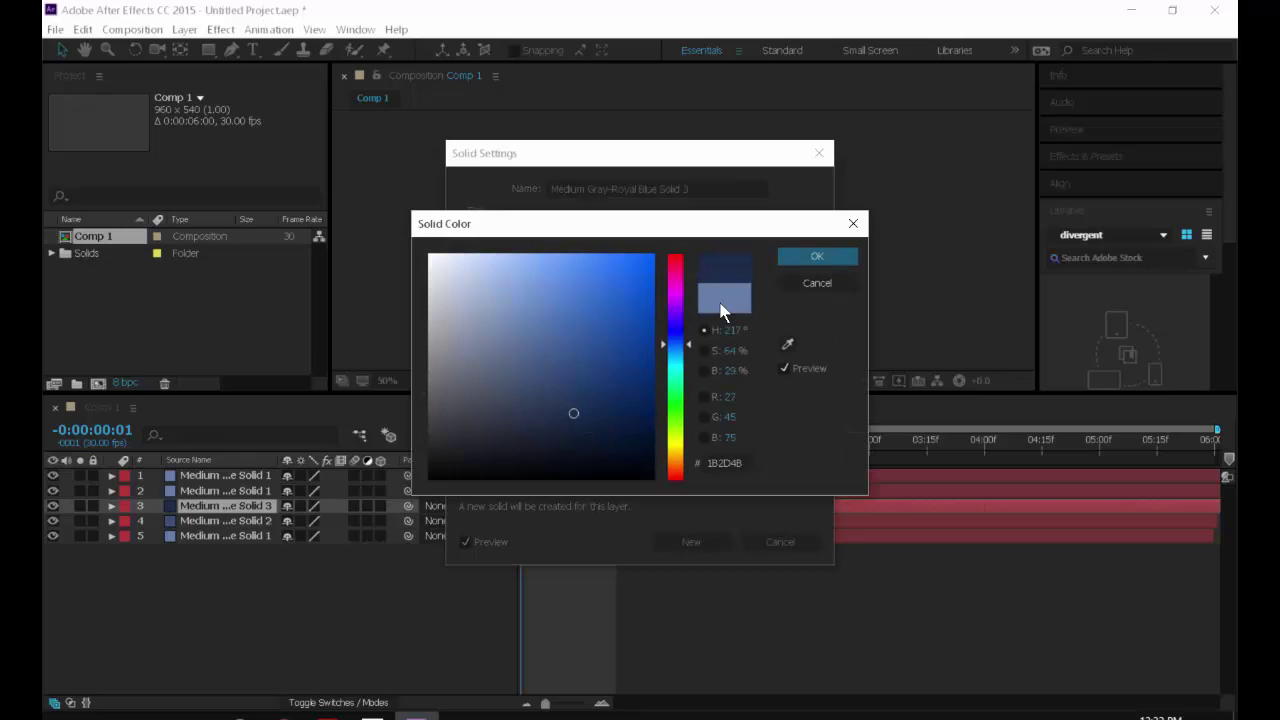
{"action": "left_click", "coordinate": [812, 256]}
{"action": "left_click", "coordinate": [691, 540]}
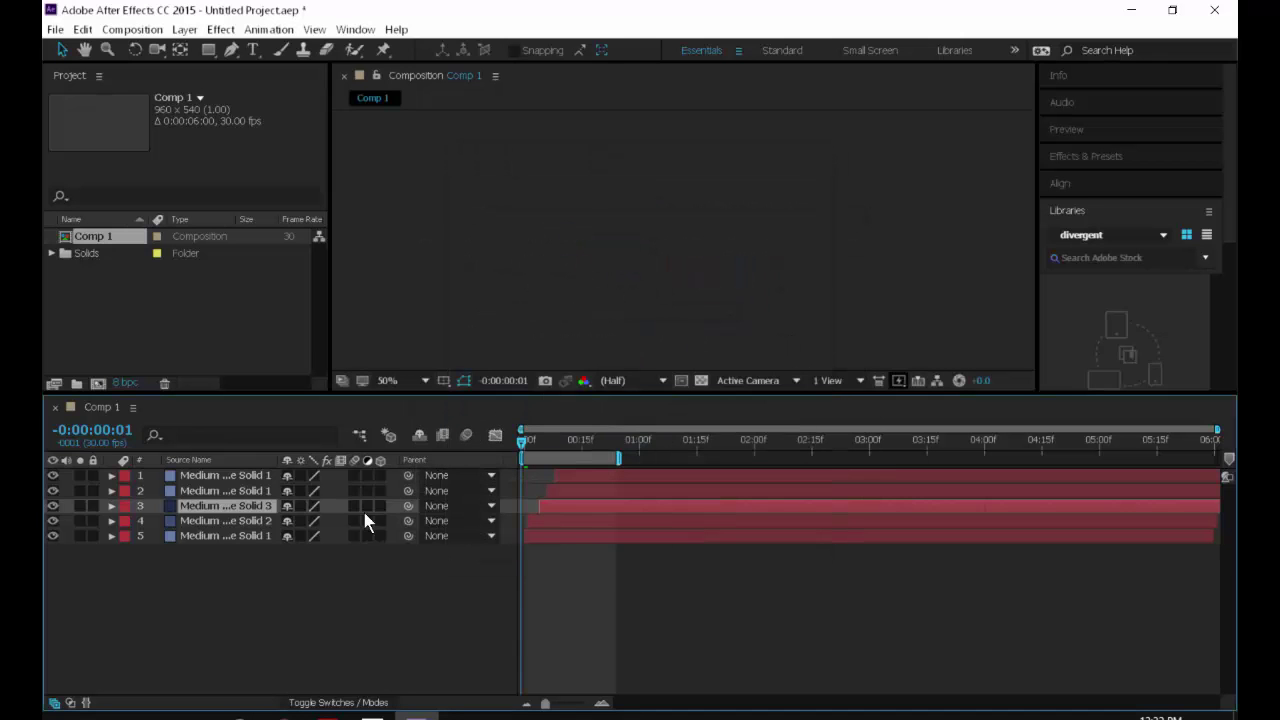
Recolour the solid on layer 2 to the very dark blue 07152C as a new solid.
{"action": "left_click", "coordinate": [258, 492]}
{"action": "key", "text": "ctrl+shift+y"}
{"action": "left_click", "coordinate": [625, 448]}
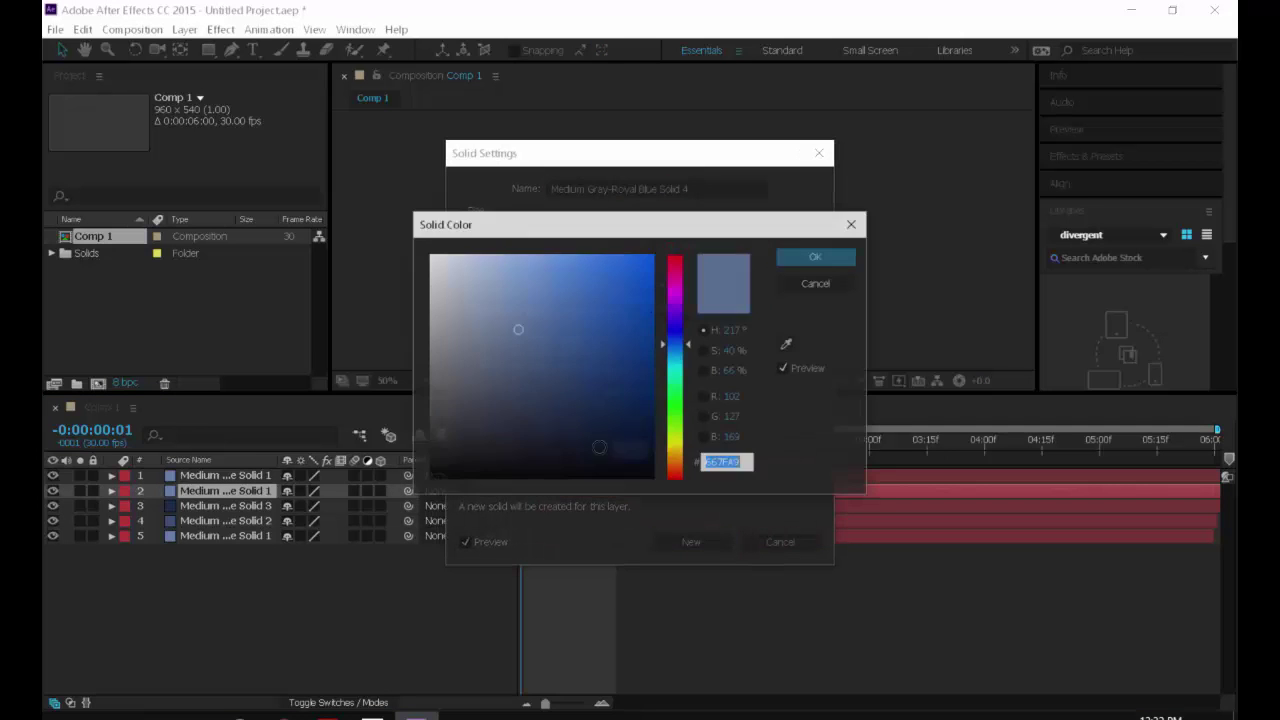
{"action": "left_click", "coordinate": [617, 440]}
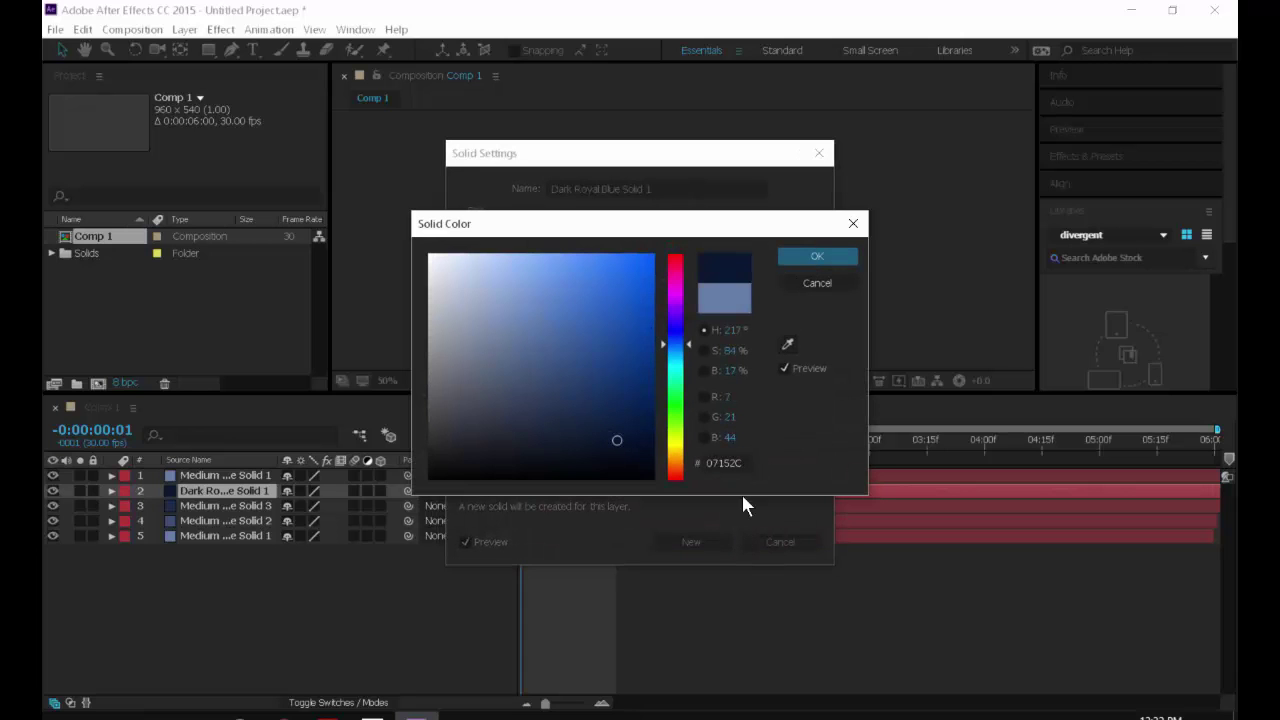
{"action": "key", "text": "Return"}
{"action": "left_click", "coordinate": [695, 543]}
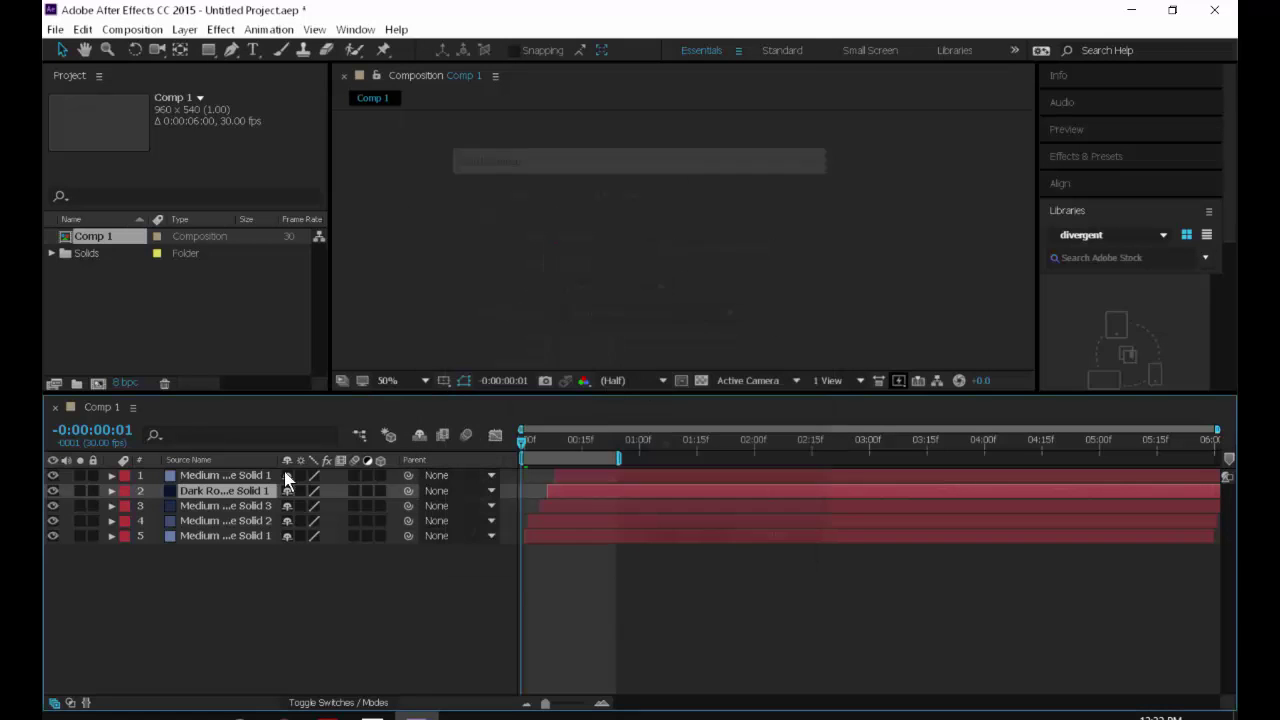
Recolour the solid on layer 1 to black (000000) as a new solid.
{"action": "left_click", "coordinate": [262, 478]}
{"action": "key", "text": "ctrl+shift+y"}
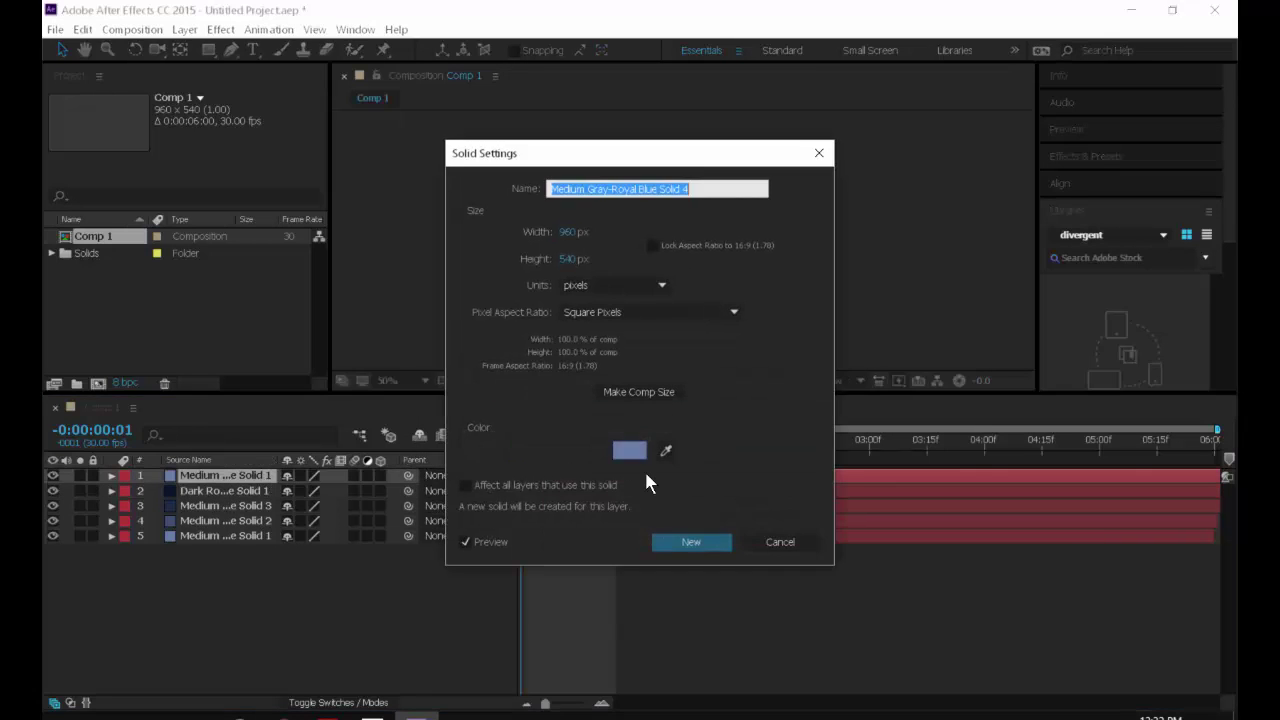
{"action": "left_click", "coordinate": [630, 452]}
{"action": "type", "text": "000000"}
{"action": "key", "text": "Return"}
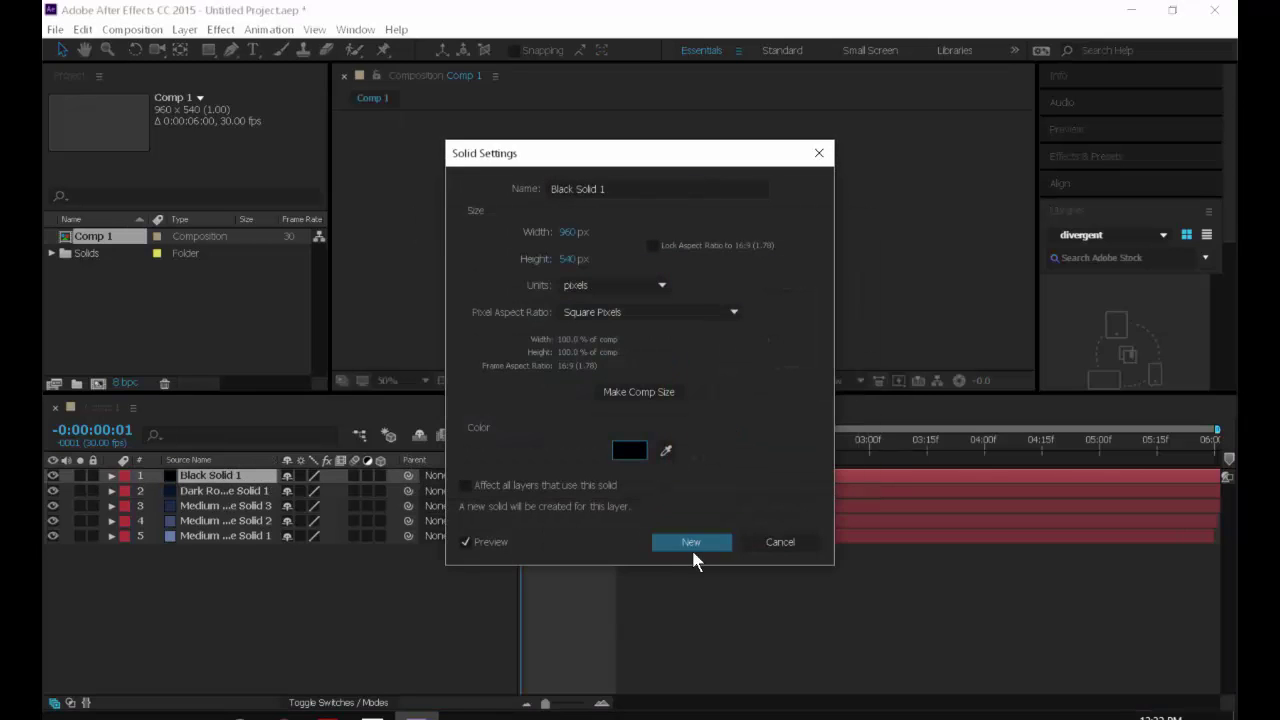
{"action": "left_click", "coordinate": [690, 540]}
Extend the work area's end past the one-second mark and preview the staggered, recoloured solids sliding in.
{"action": "left_click_drag", "start_coordinate": [618, 458], "coordinate": [672, 458]}
{"action": "key", "text": "space"}
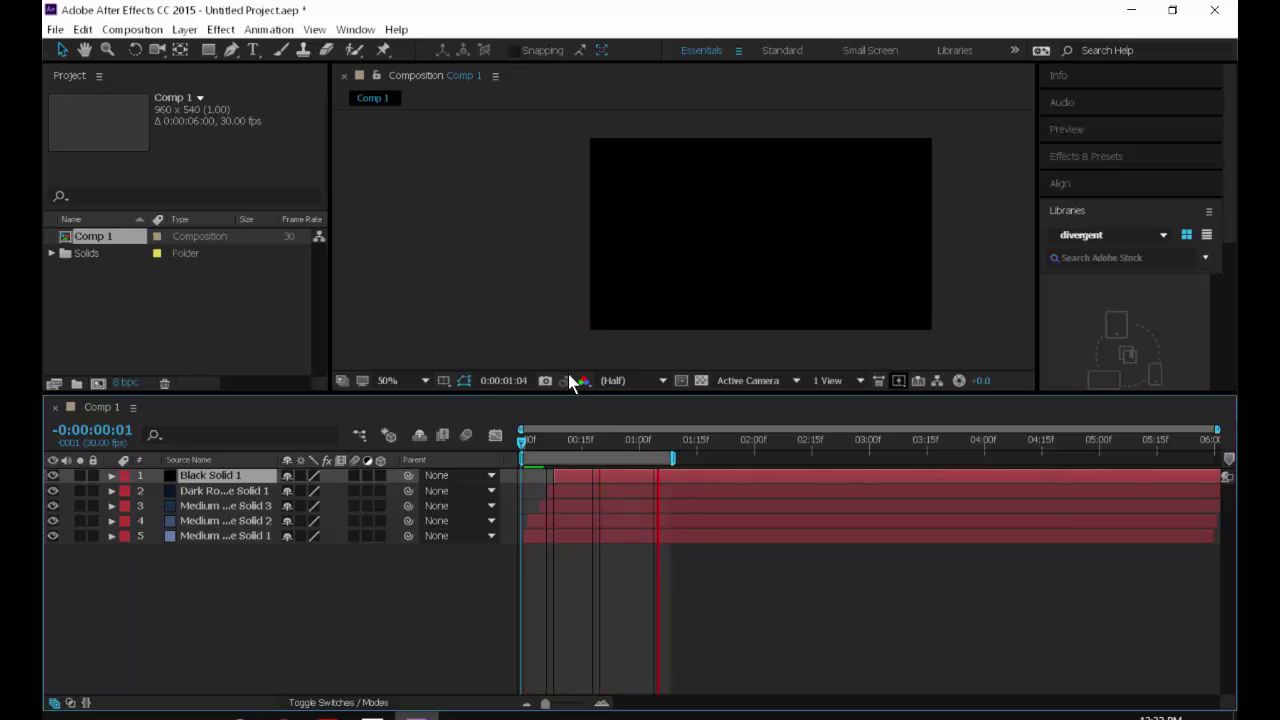
{"action": "key", "text": "space"}
{"action": "left_click", "coordinate": [561, 438]}
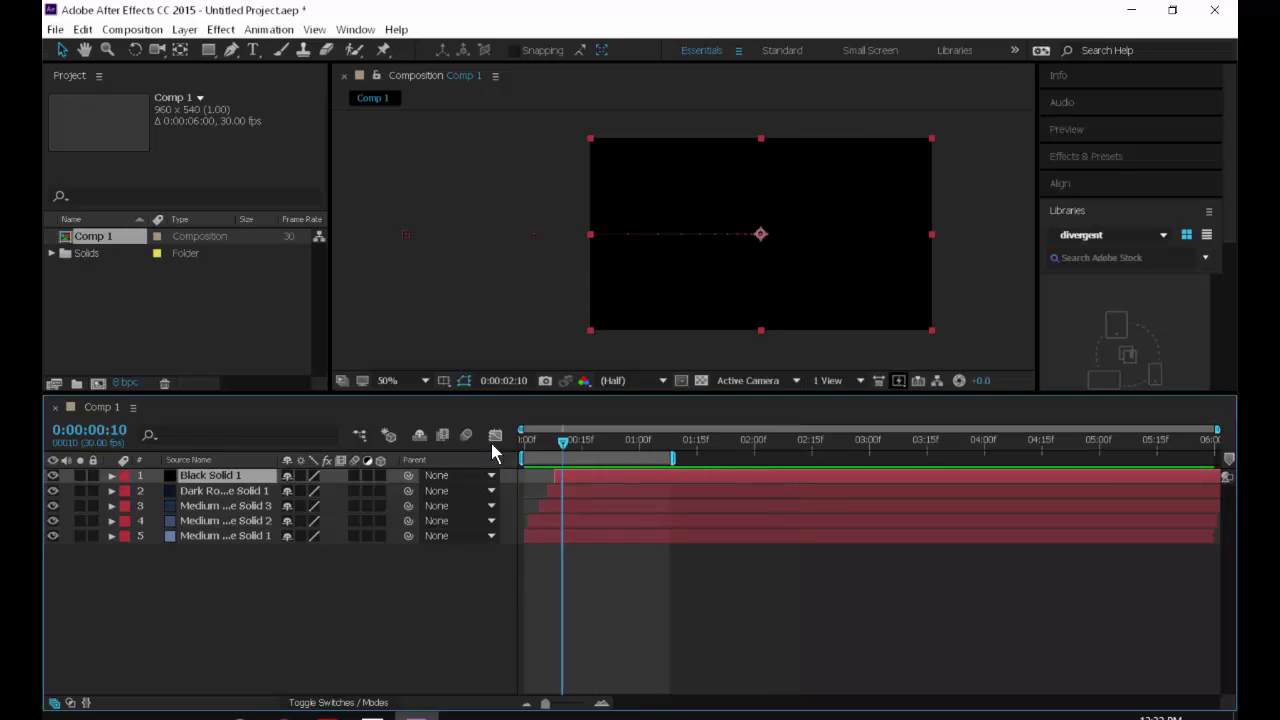
{"action": "key", "text": "space"}
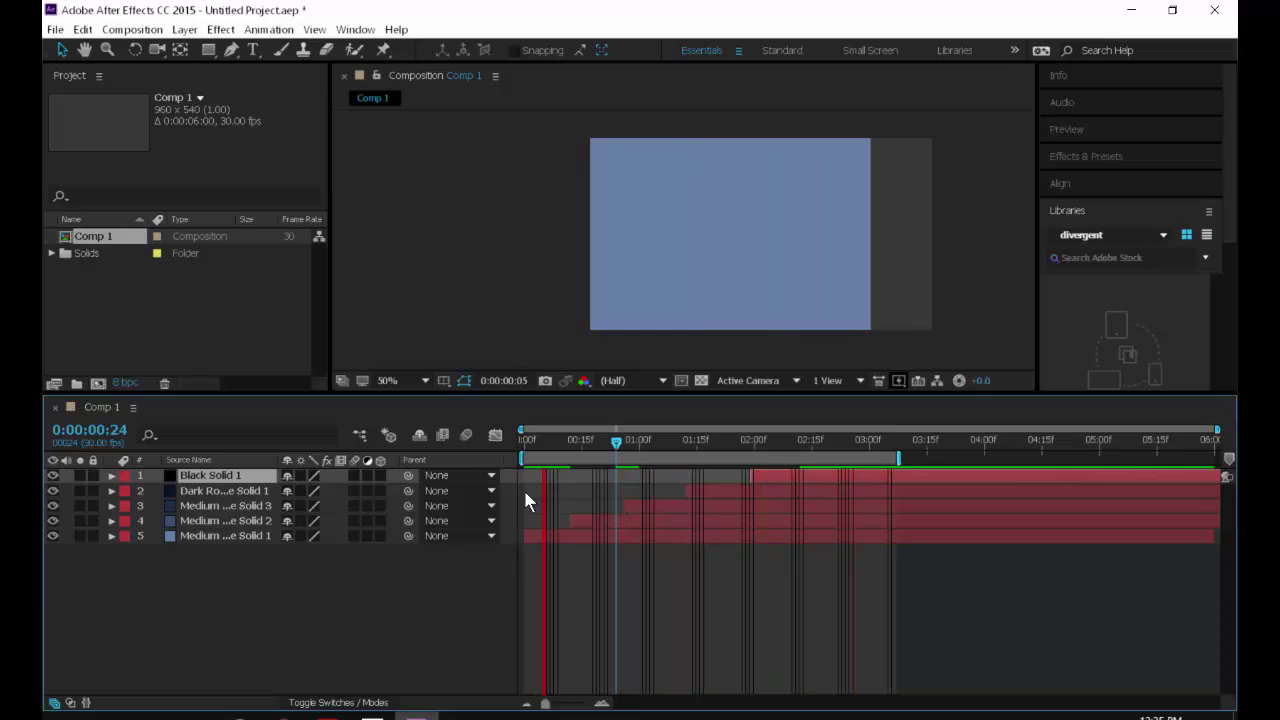
{"action": "key", "text": "space"}
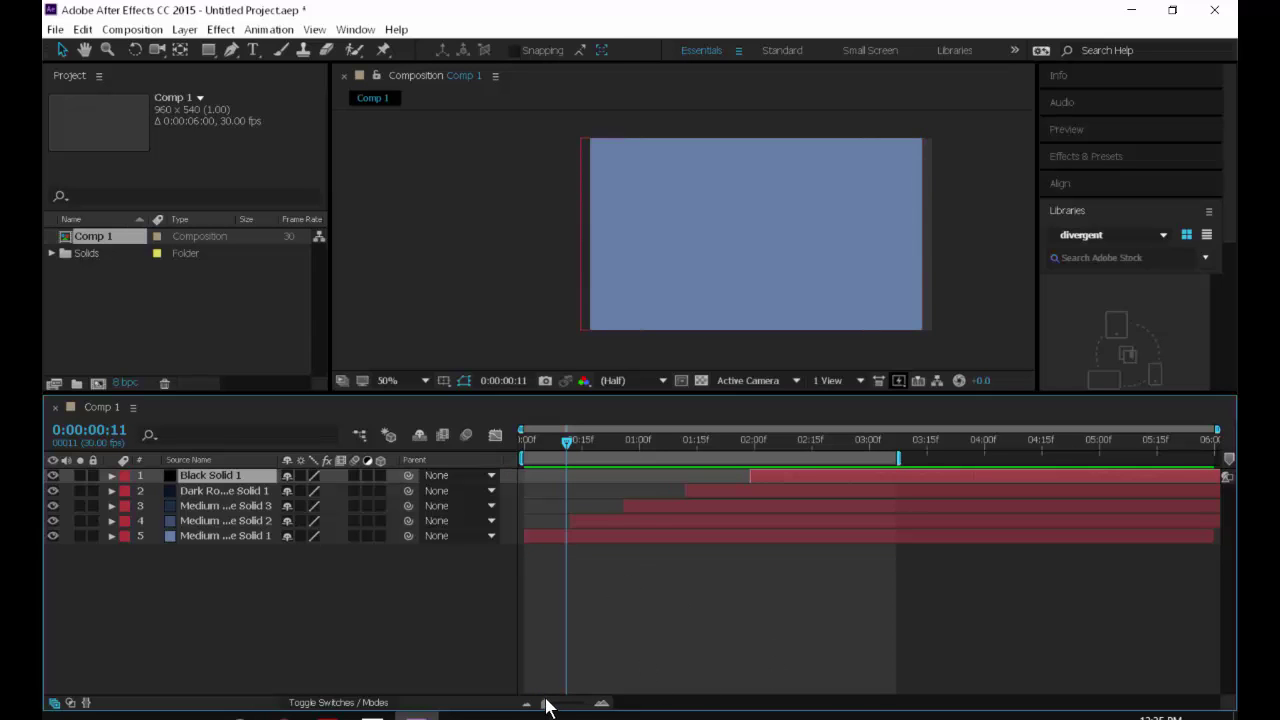
Switch the composition's timeline from layer bars to the Graph Editor.
{"action": "left_click_drag", "start_coordinate": [546, 705], "coordinate": [471, 700]}
{"action": "left_click", "coordinate": [587, 705]}
{"action": "left_click_drag", "start_coordinate": [585, 705], "coordinate": [545, 705]}
{"action": "left_click", "coordinate": [495, 435]}
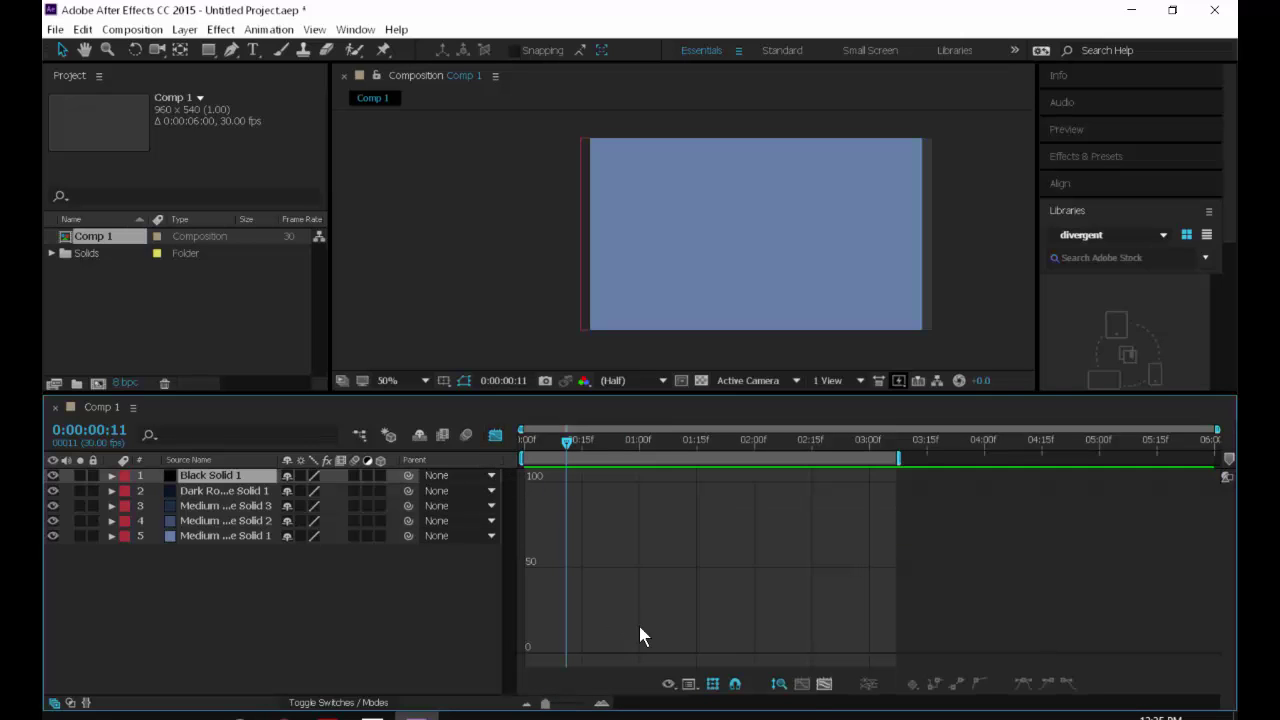
Close the graph editor to show the layer bars across the full timeline, and preview the animation.
{"action": "left_click", "coordinate": [824, 684]}
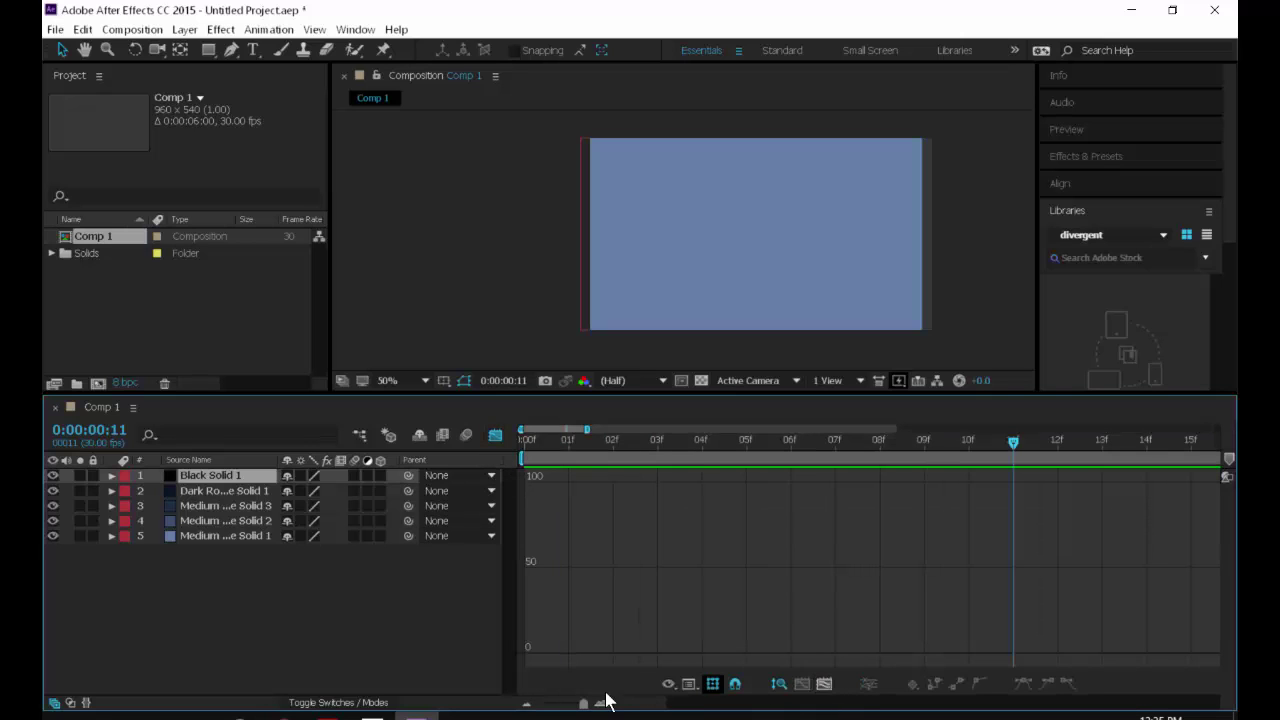
{"action": "left_click", "coordinate": [495, 437]}
{"action": "left_click_drag", "start_coordinate": [584, 705], "coordinate": [519, 700]}
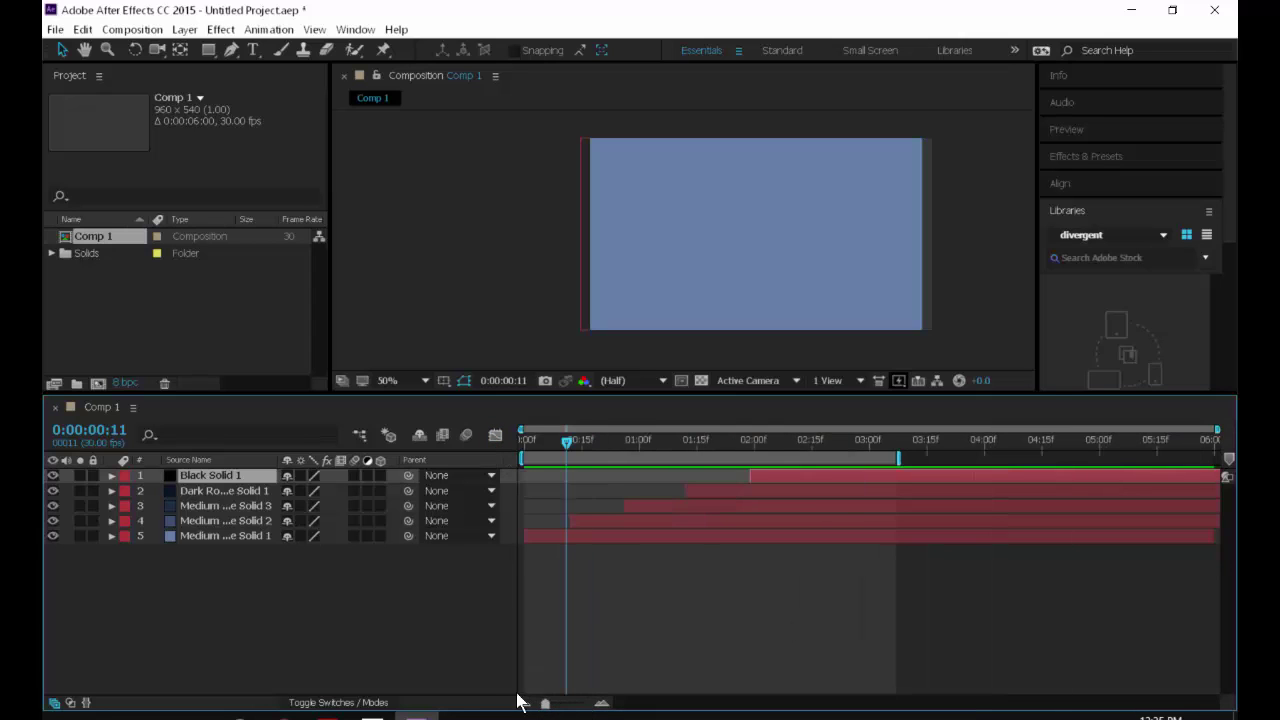
{"action": "key", "text": "space"}
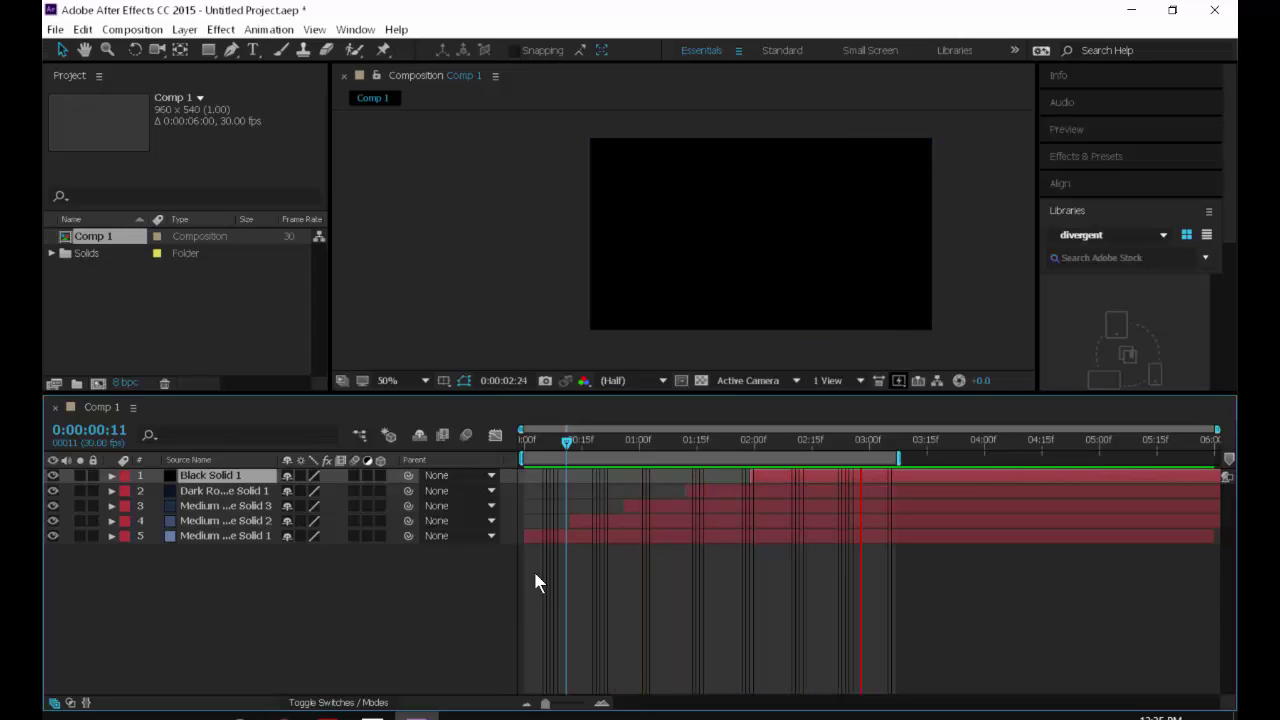
{"action": "key", "text": "space"}
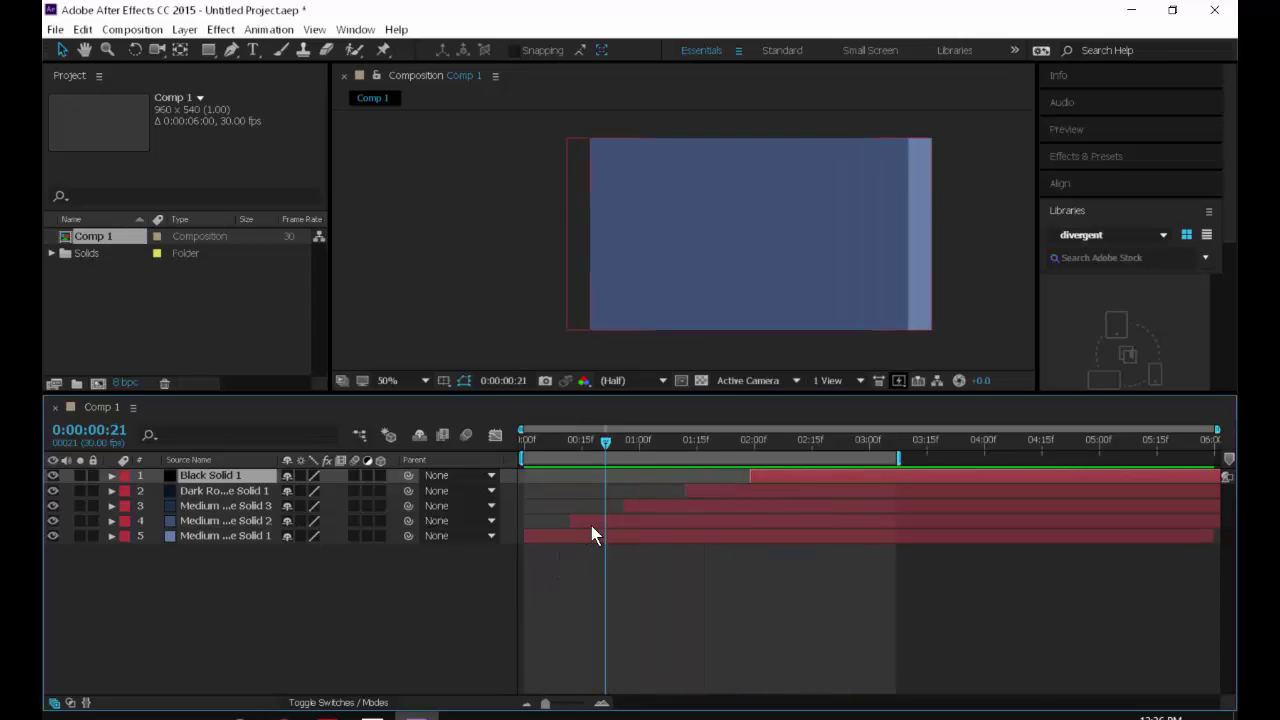
Shift the upper four solids earlier so they start a few frames apart, end the work area at 0:00:00:21, and preview.
{"action": "mouse_move", "coordinate": [587, 518]}
{"action": "left_mouse_down"}
{"action": "mouse_move", "coordinate": [559, 524]}
{"action": "mouse_move", "coordinate": [568, 509]}
{"action": "left_mouse_up"}
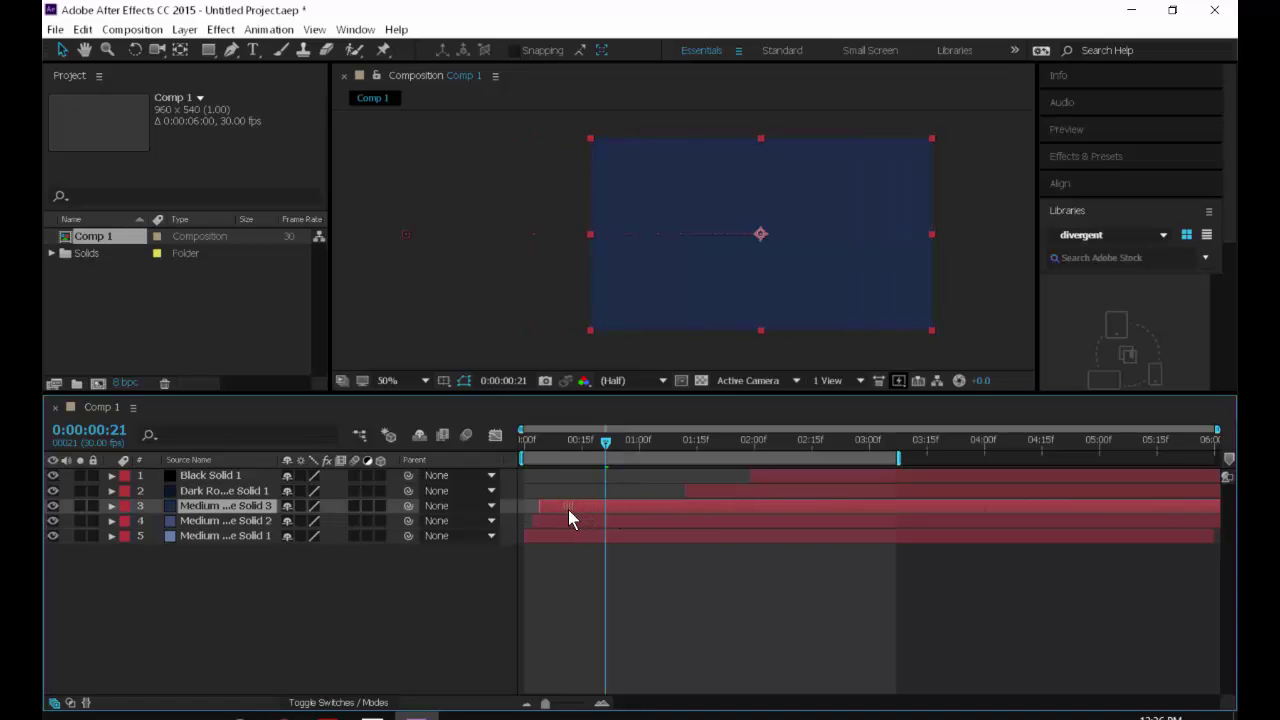
{"action": "left_click_drag", "start_coordinate": [684, 491], "coordinate": [584, 494]}
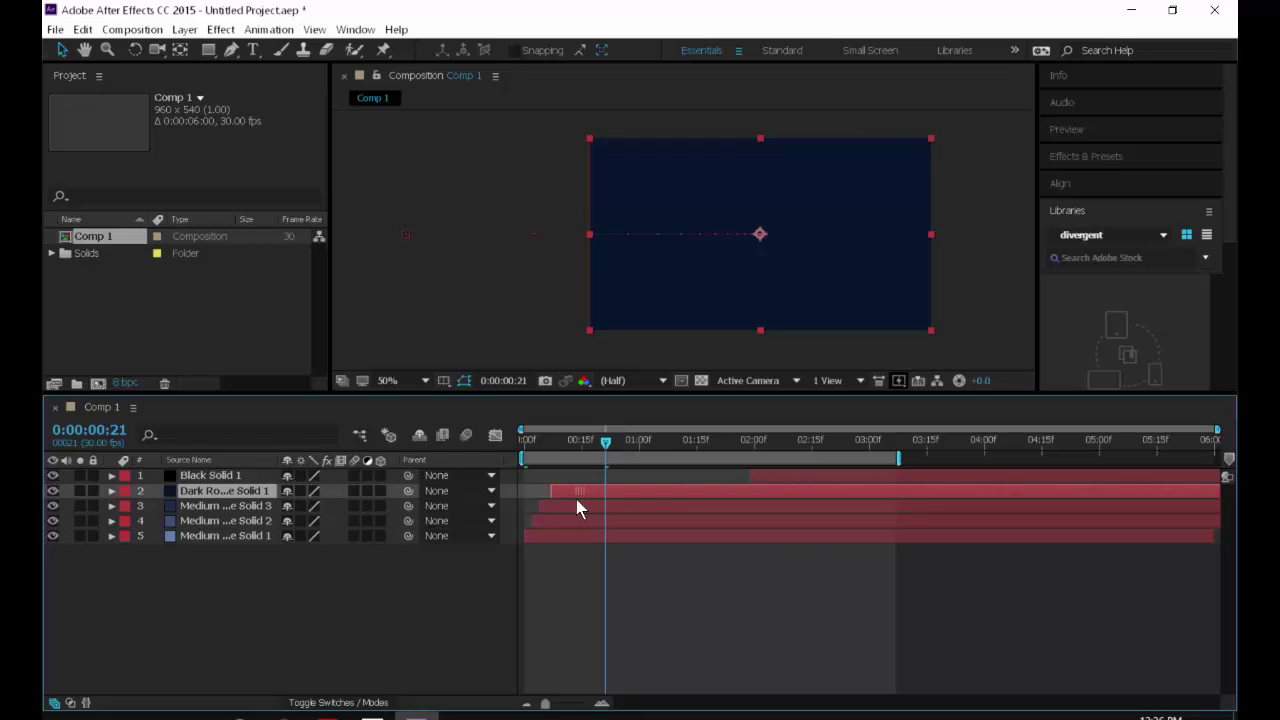
{"action": "left_click_drag", "start_coordinate": [799, 480], "coordinate": [600, 485]}
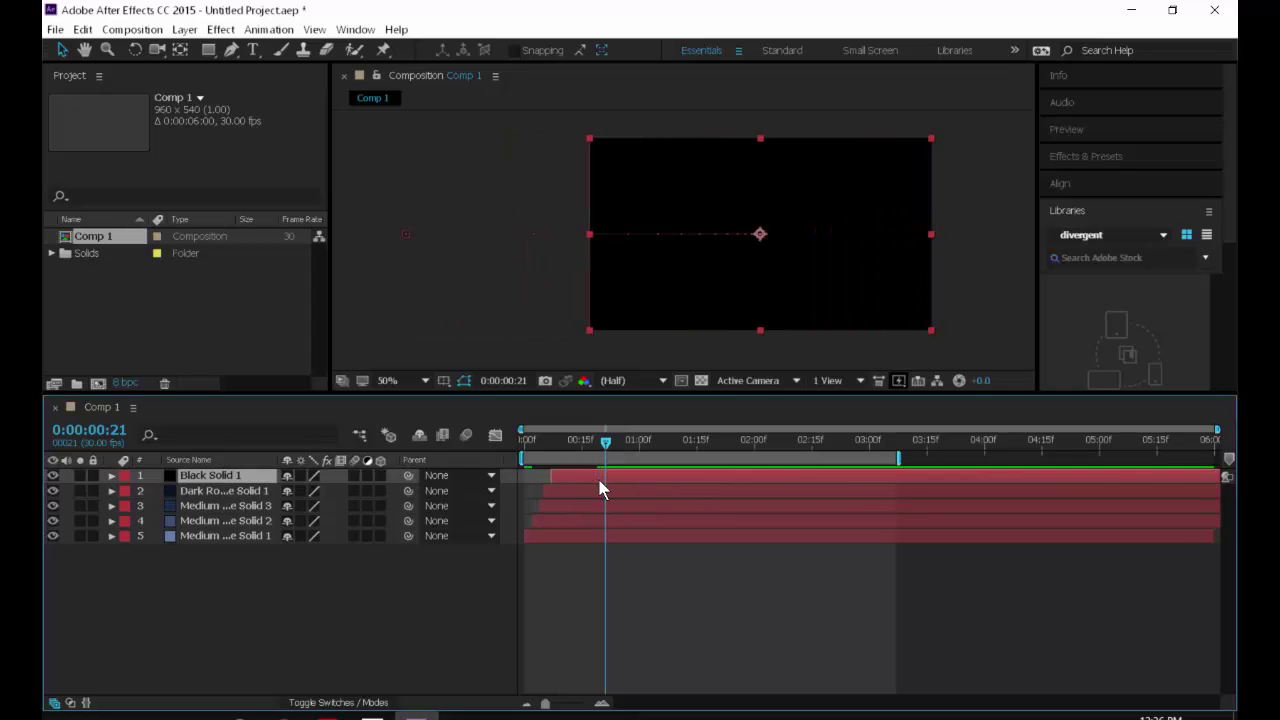
{"action": "key", "text": "n"}
{"action": "key", "text": "space"}
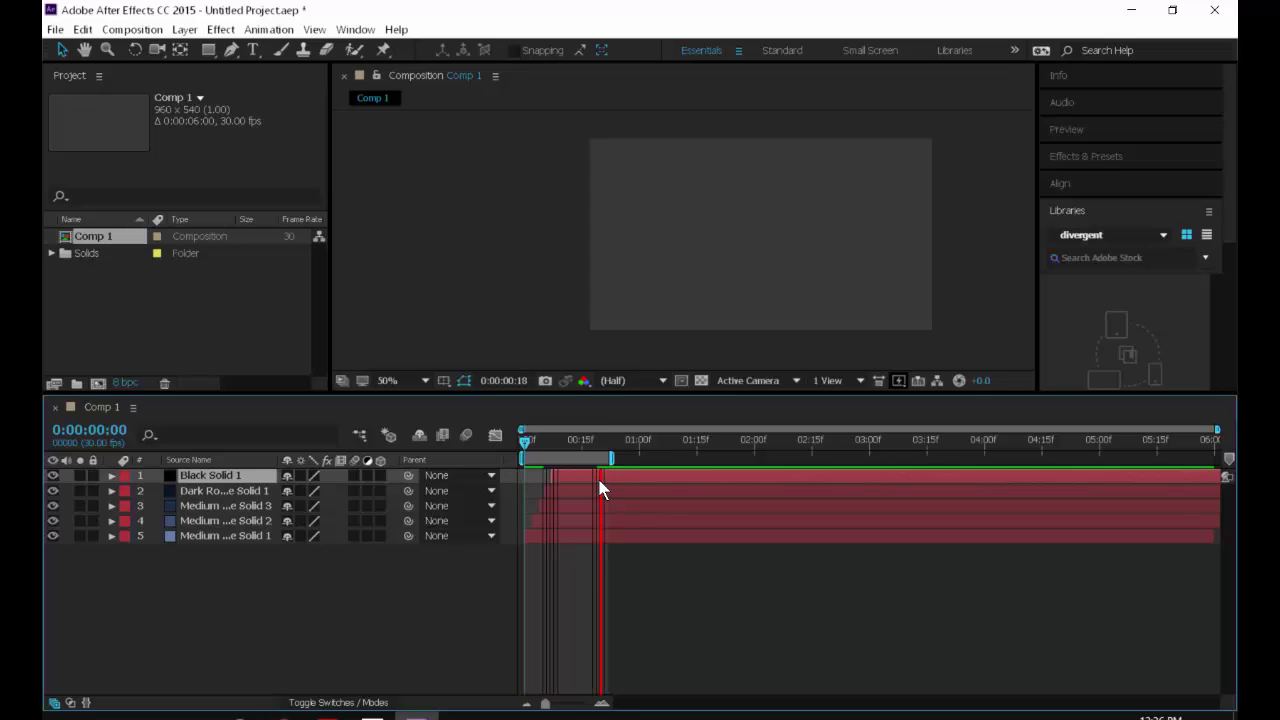
Extend the work area to about one second, space the top three solids' start times wider, and preview the transition.
{"action": "left_click_drag", "start_coordinate": [611, 458], "coordinate": [602, 511]}
{"action": "left_click", "coordinate": [595, 490], "text": "shift"}
{"action": "left_click", "coordinate": [598, 505], "text": "shift"}
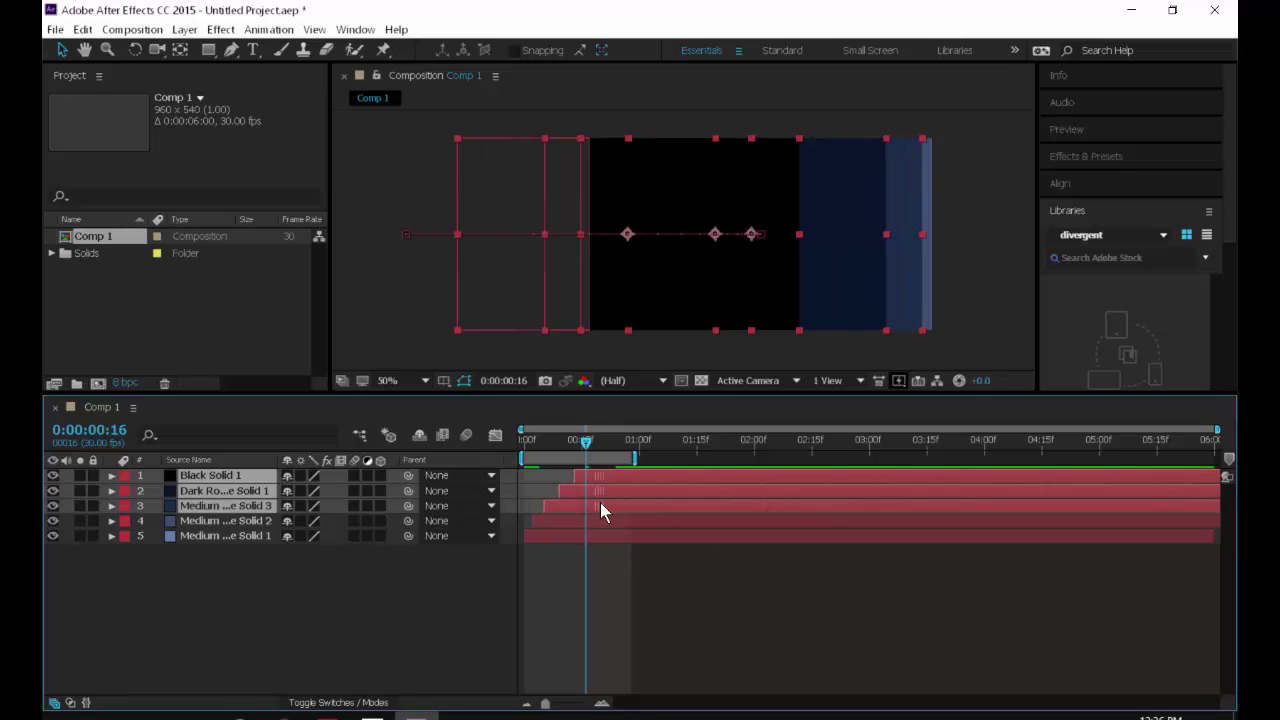
{"action": "left_click", "coordinate": [466, 435]}
{"action": "key", "text": "space"}
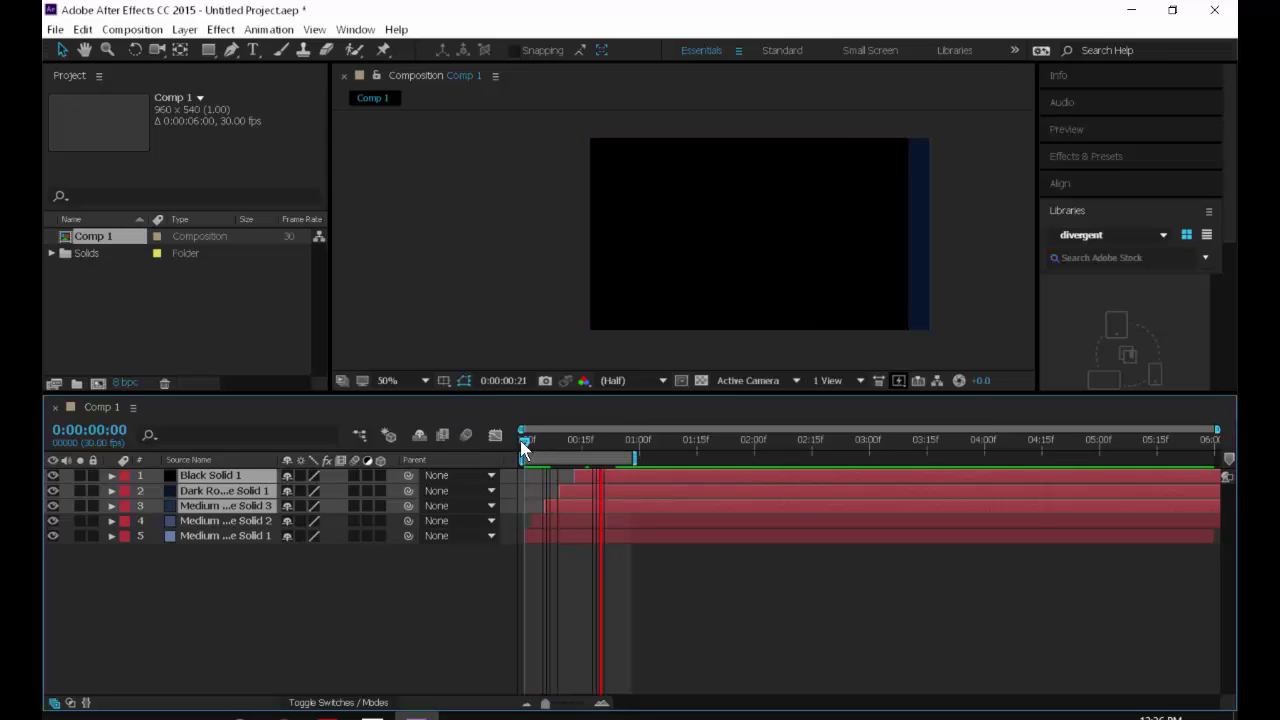
Deselect the layers and inspect the solids' edges at frames 0:00:00:06 and 0:00:00:10.
{"action": "mouse_move", "coordinate": [547, 443]}
{"action": "left_mouse_down"}
{"action": "mouse_move", "coordinate": [589, 440]}
{"action": "mouse_move", "coordinate": [549, 445]}
{"action": "left_mouse_up"}
{"action": "left_click", "coordinate": [612, 622]}
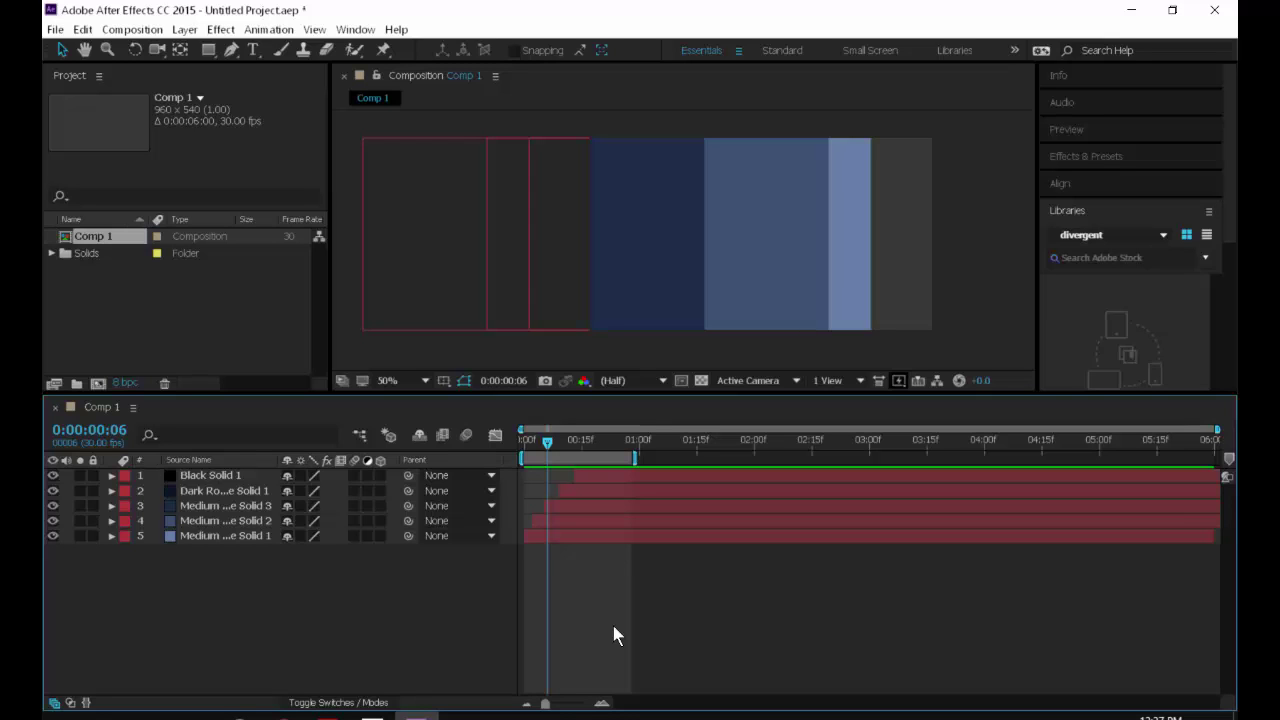
{"action": "left_click", "coordinate": [555, 442]}
{"action": "left_click_drag", "start_coordinate": [556, 442], "coordinate": [564, 441]}
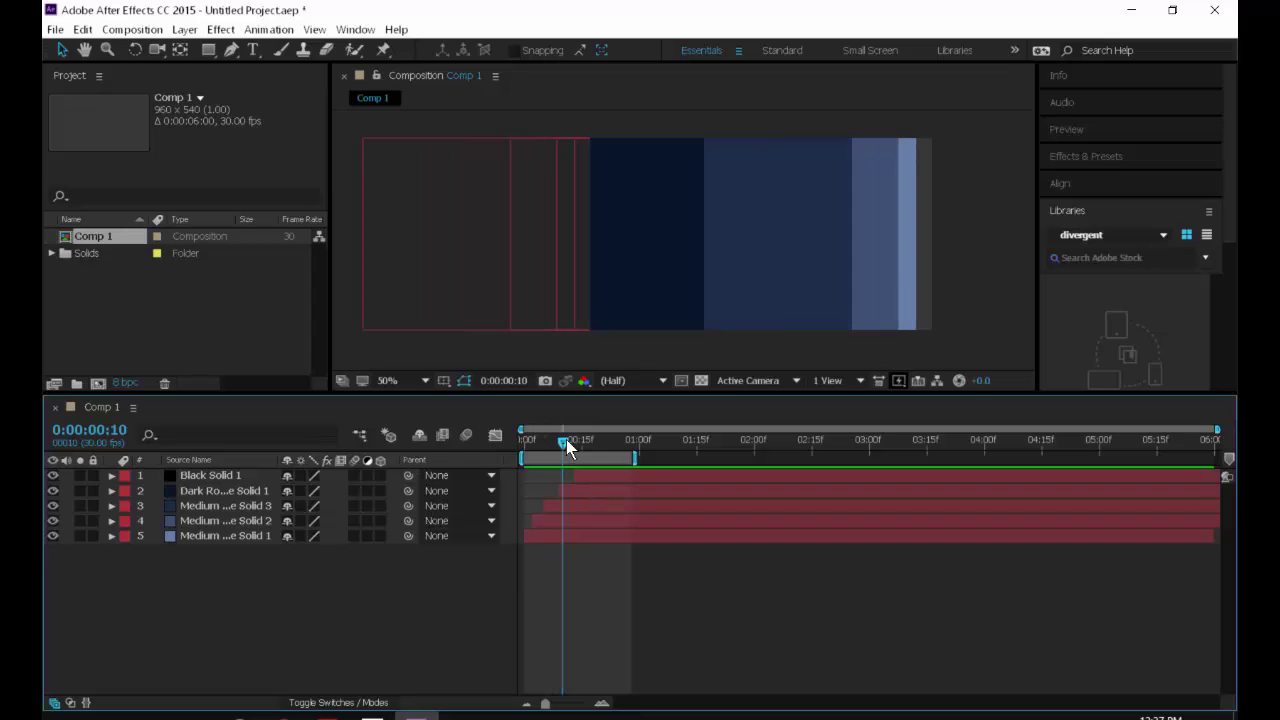
Enable motion blur for the composition and all five solid layers, and preview the blurred transition.
{"action": "left_click", "coordinate": [466, 436]}
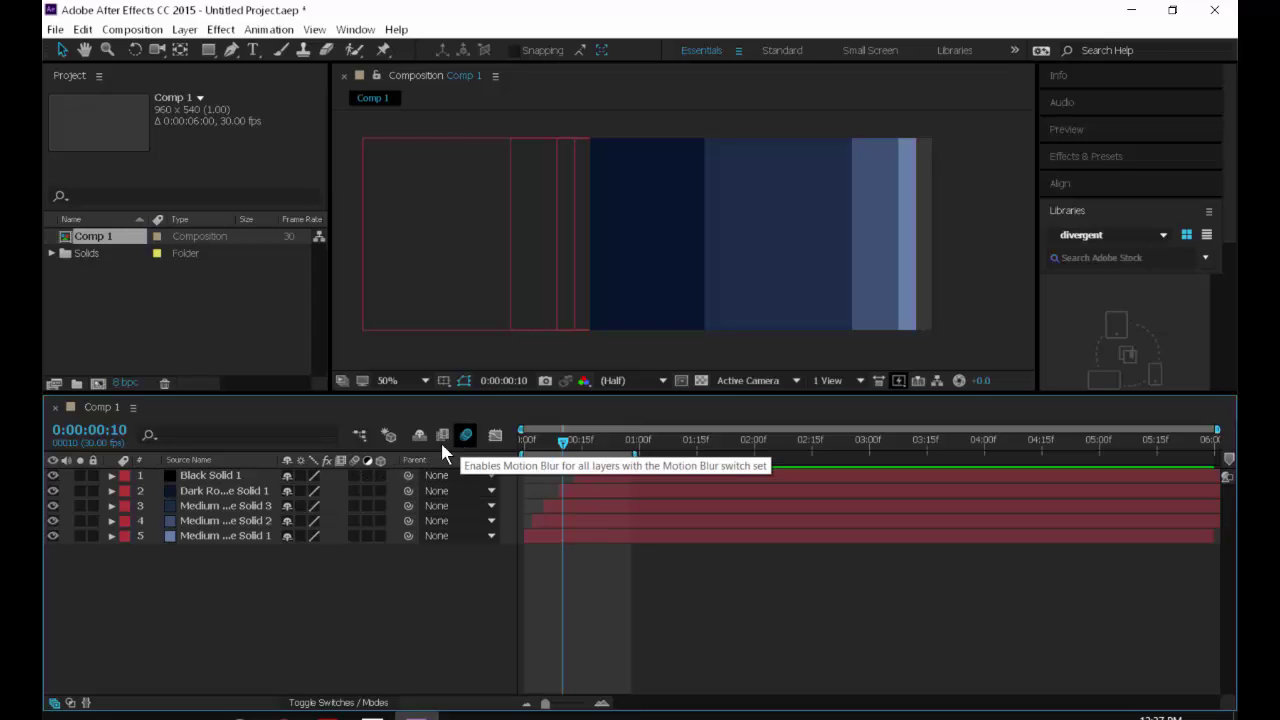
{"action": "left_click", "coordinate": [354, 475]}
{"action": "left_click_drag", "start_coordinate": [355, 518], "coordinate": [355, 537]}
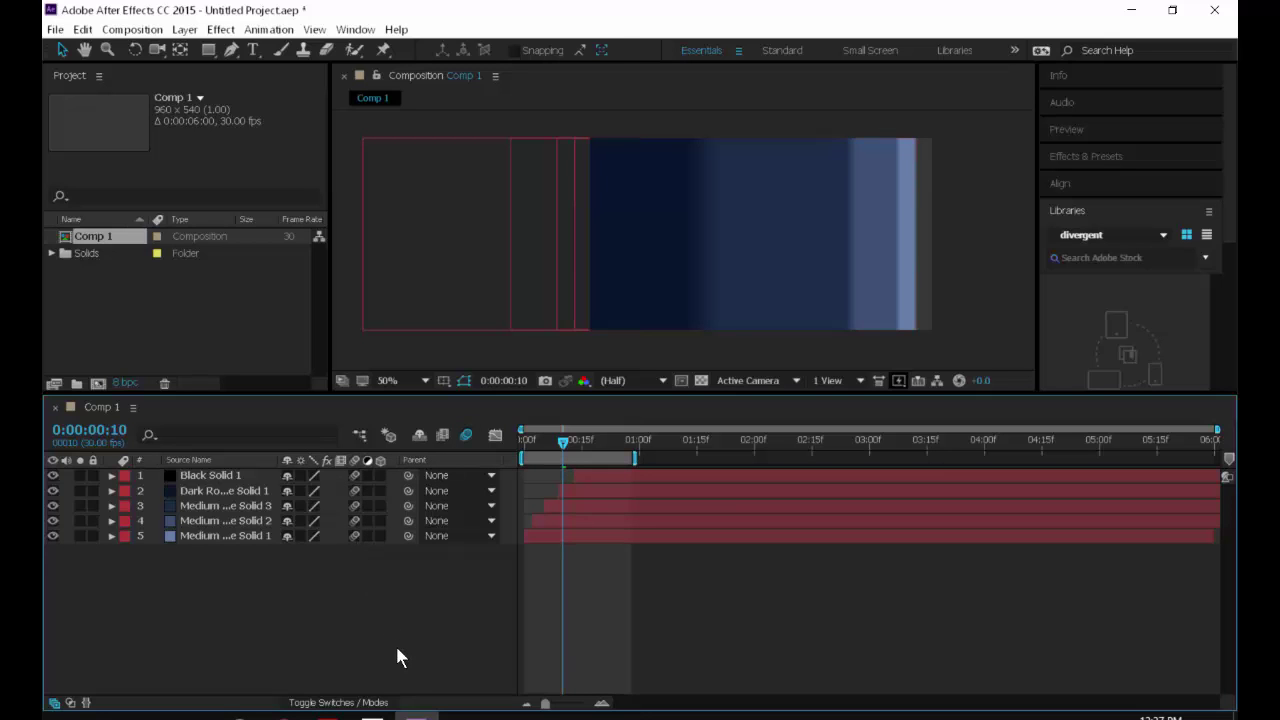
{"action": "key", "text": "space"}
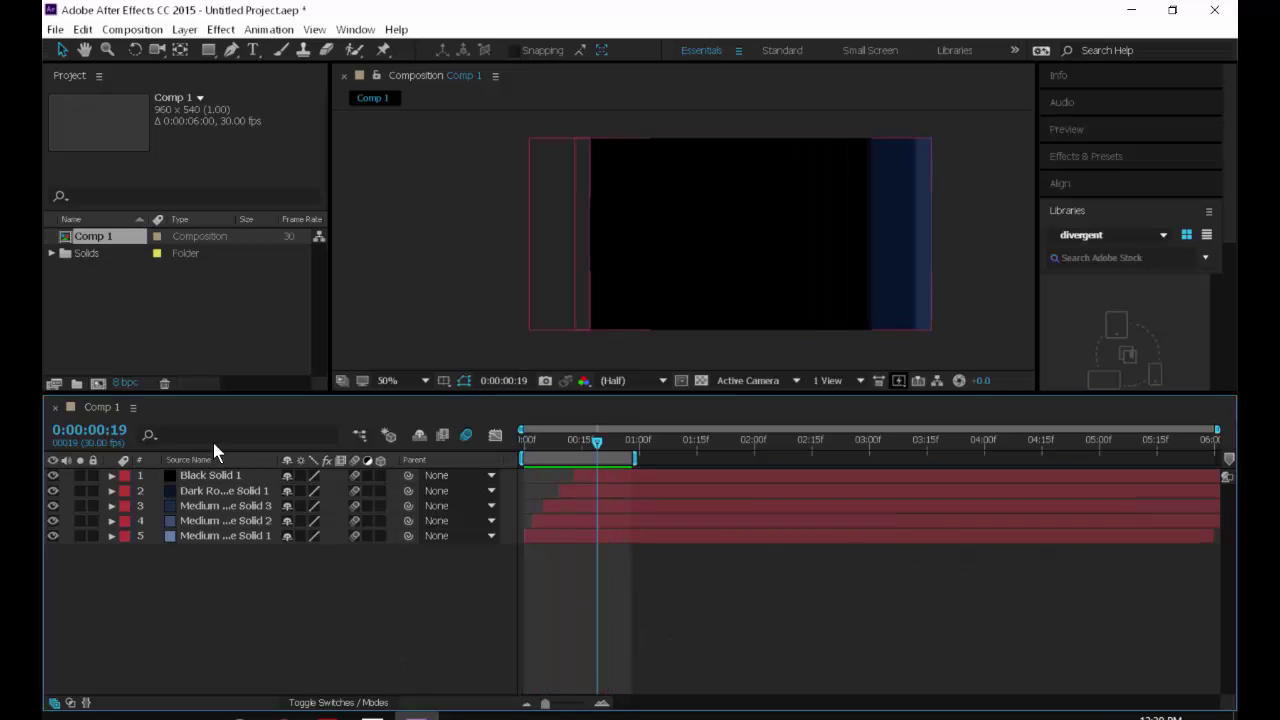
Start saving the project in the PageTransition folder within Desktop > PDrive, beginning the file name with the author's last name.
{"action": "key", "text": "ctrl+s"}
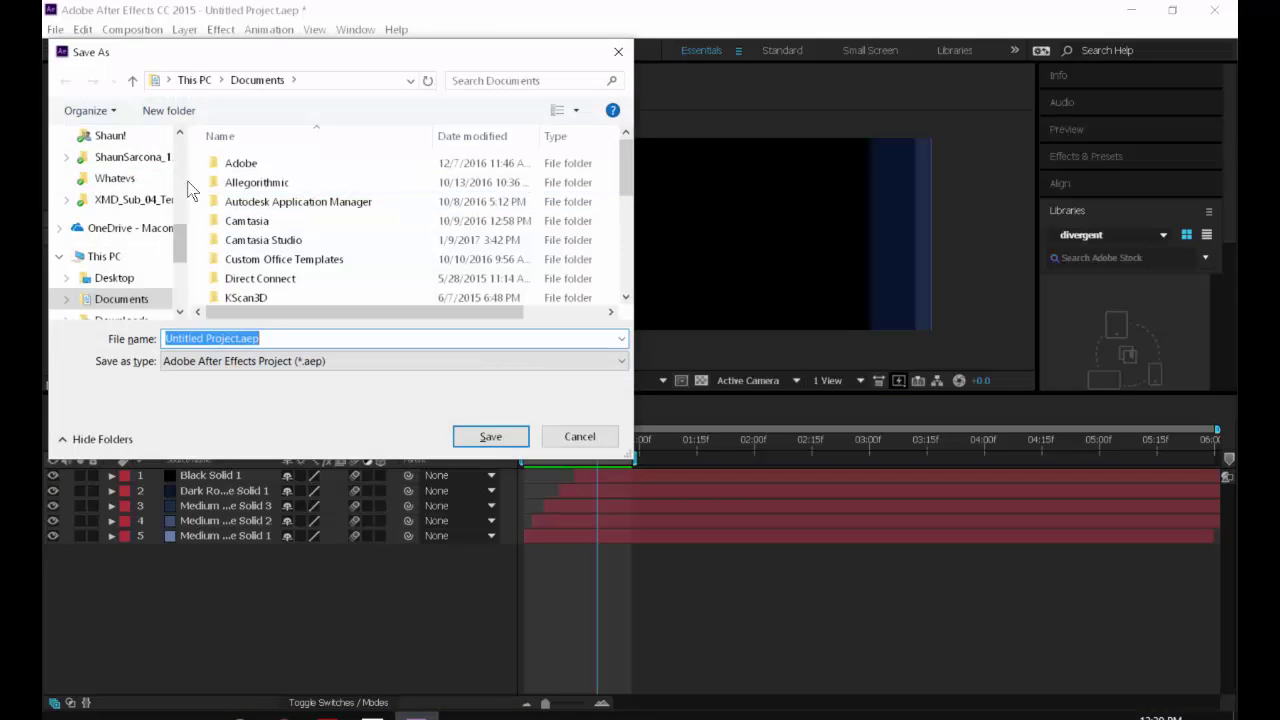
{"action": "left_click", "coordinate": [143, 275]}
{"action": "double_click", "coordinate": [275, 190]}
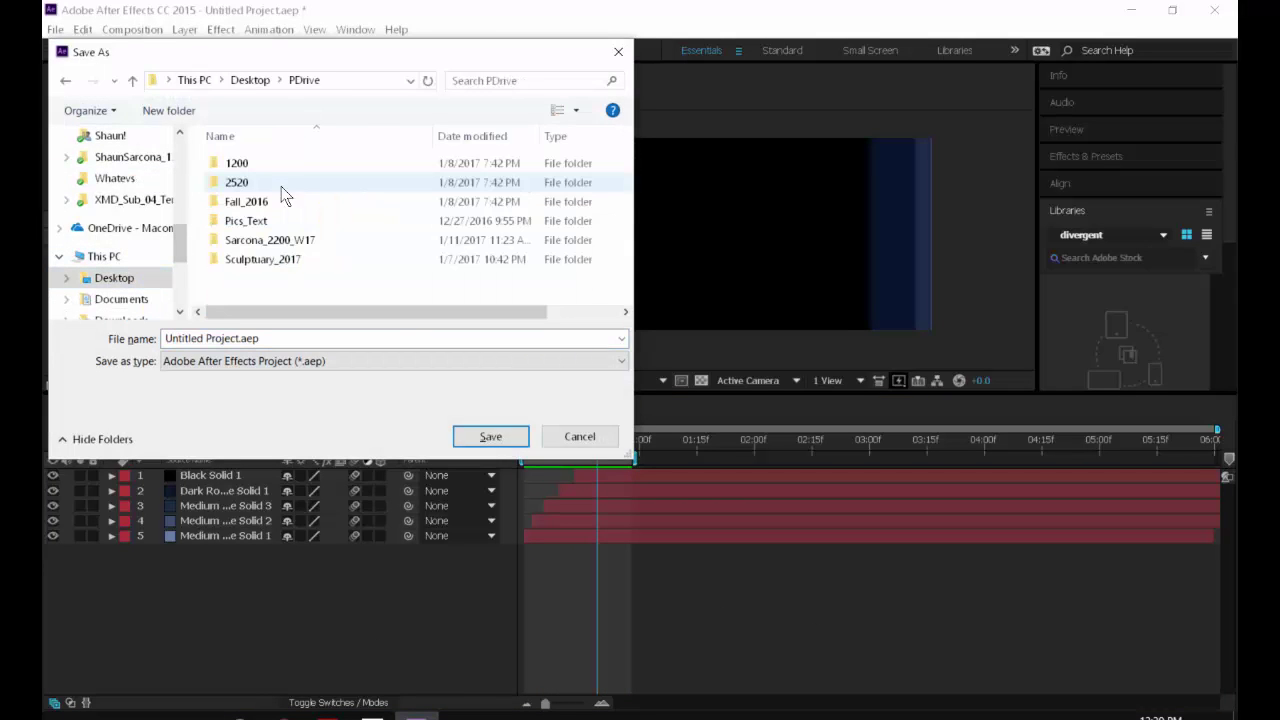
{"action": "double_click", "coordinate": [282, 240]}
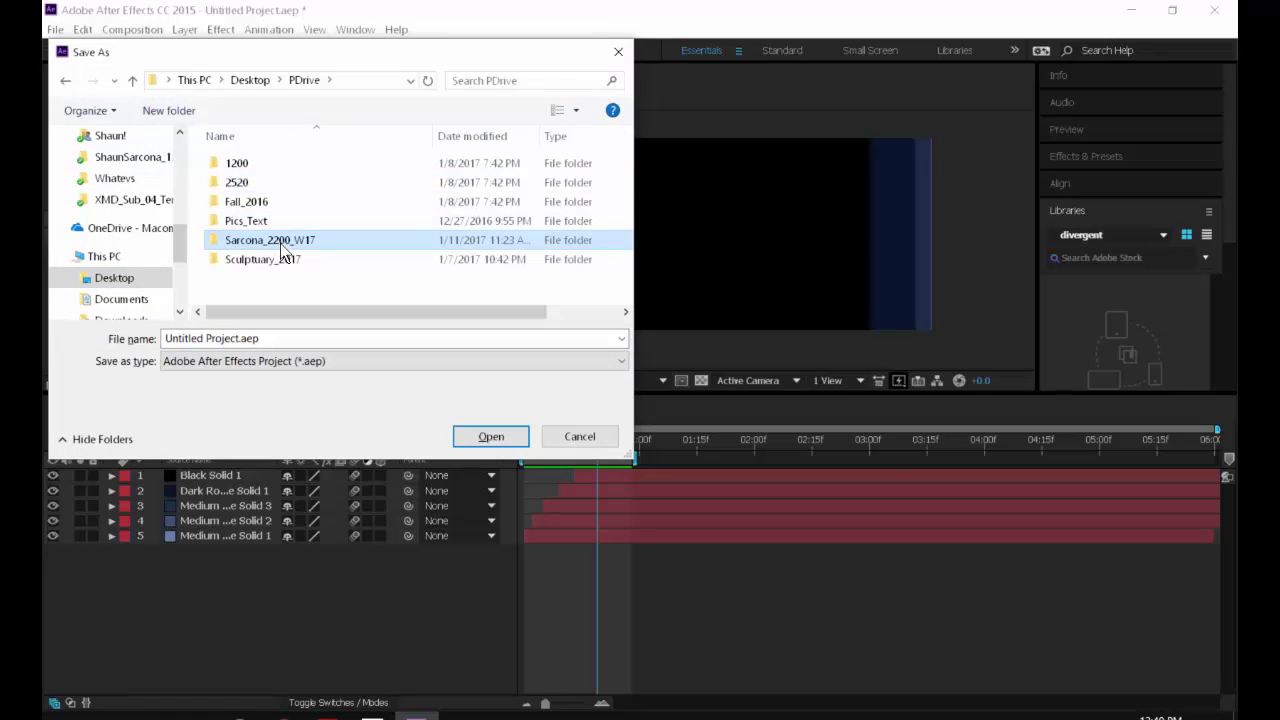
{"action": "left_click", "coordinate": [276, 166]}
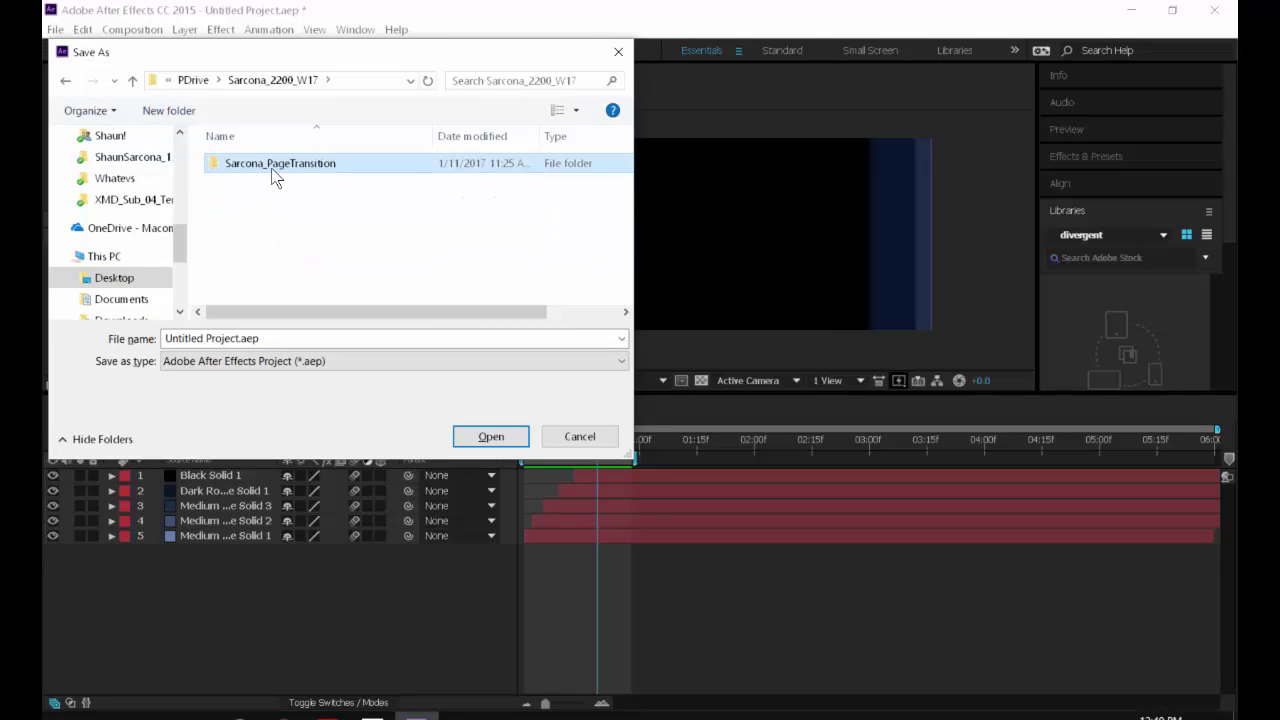
{"action": "double_click", "coordinate": [276, 166]}
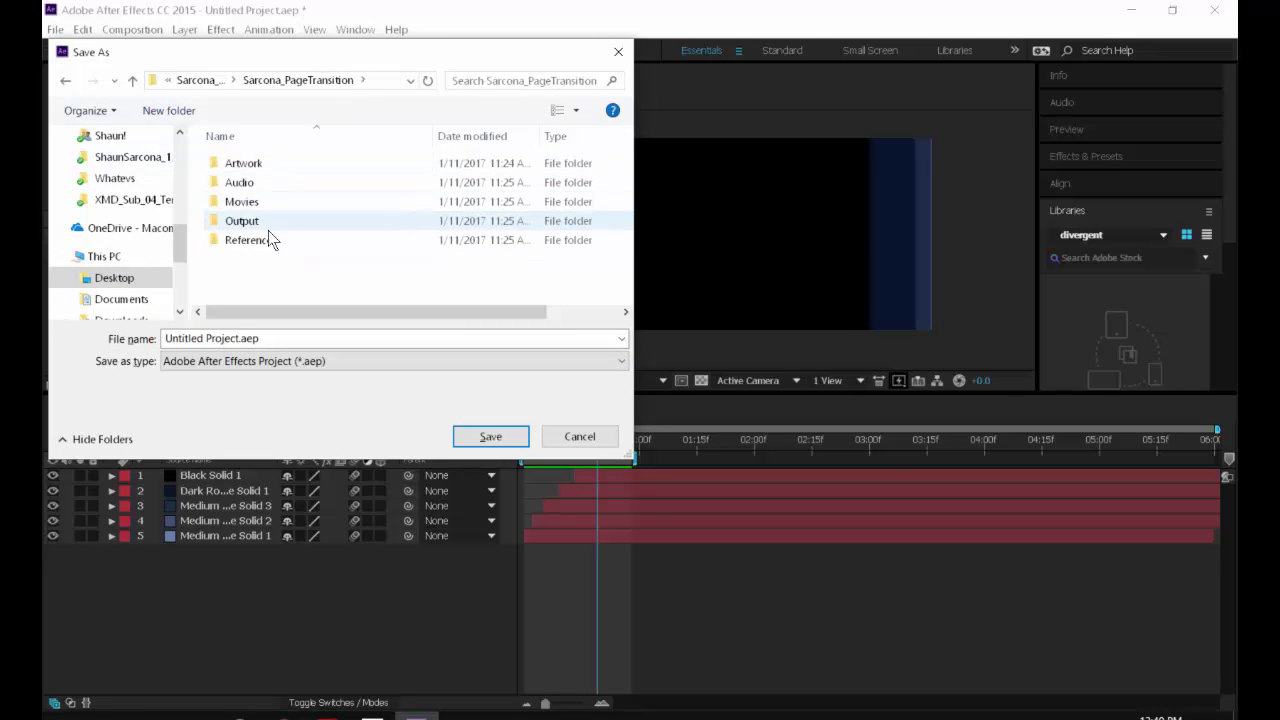
{"action": "left_click", "coordinate": [274, 338]}
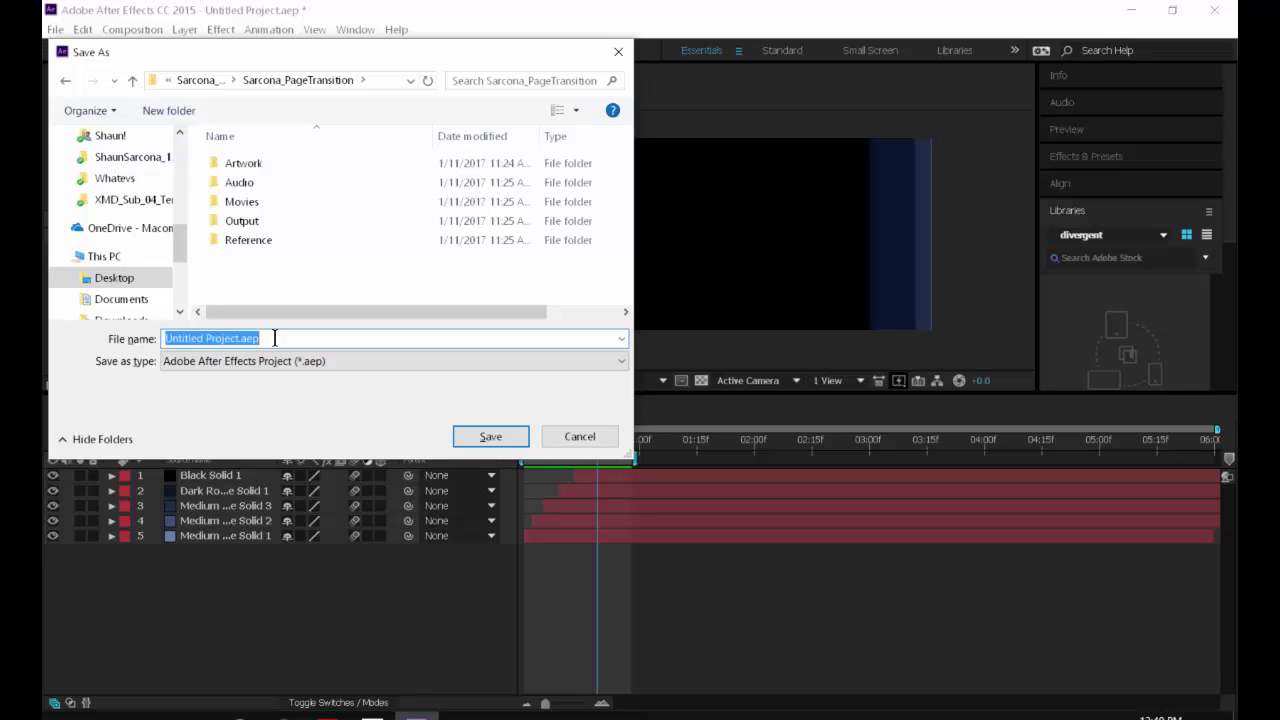
{"action": "type", "text": "Sarcona"}
Switch to the 2200_CheatSheet PDF, highlight the format under Naming Files, and move the PDF window aside.
{"action": "key", "text": "alt+Tab"}
{"action": "key", "text": "alt+Tab"}
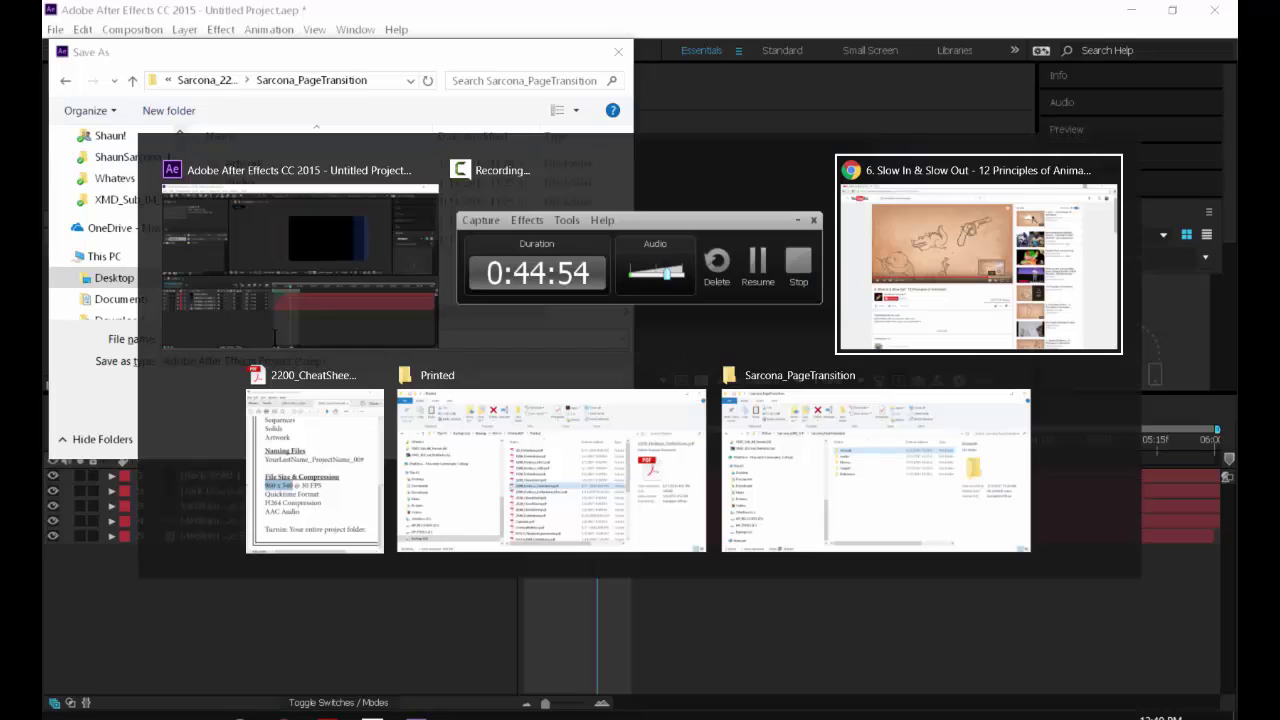
{"action": "key", "text": "alt+Tab"}
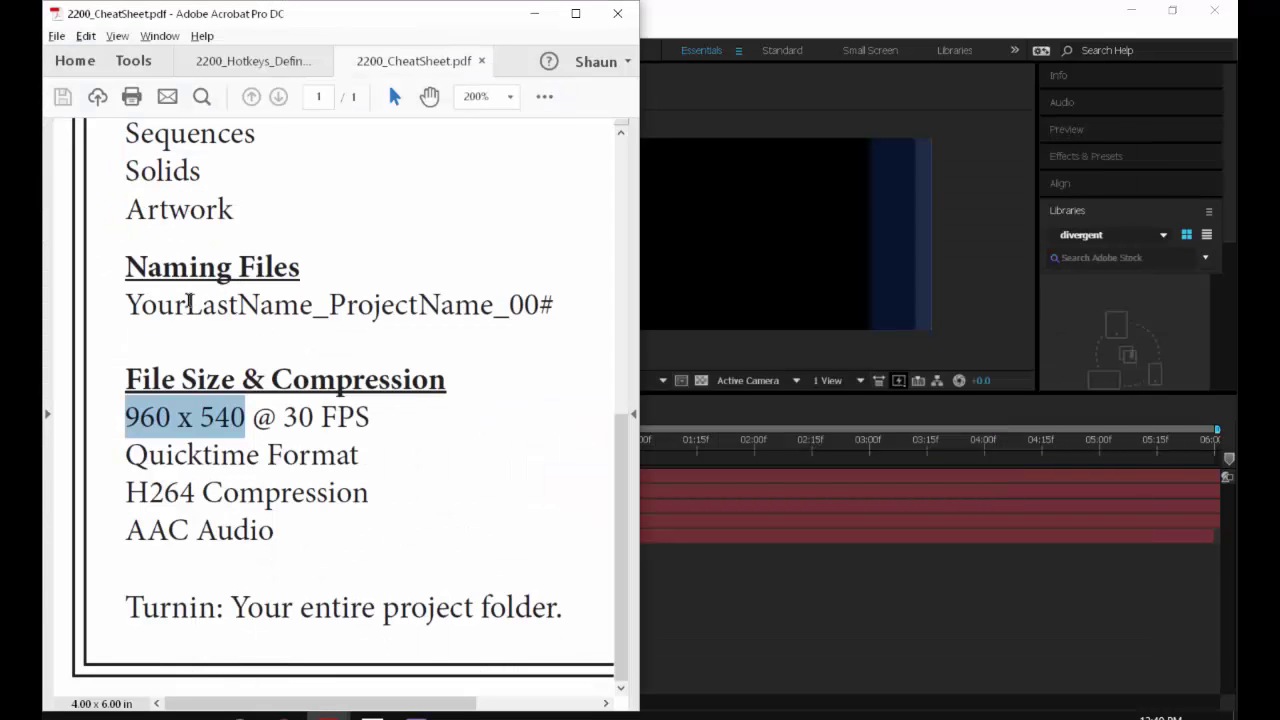
{"action": "left_click_drag", "start_coordinate": [127, 303], "coordinate": [561, 299]}
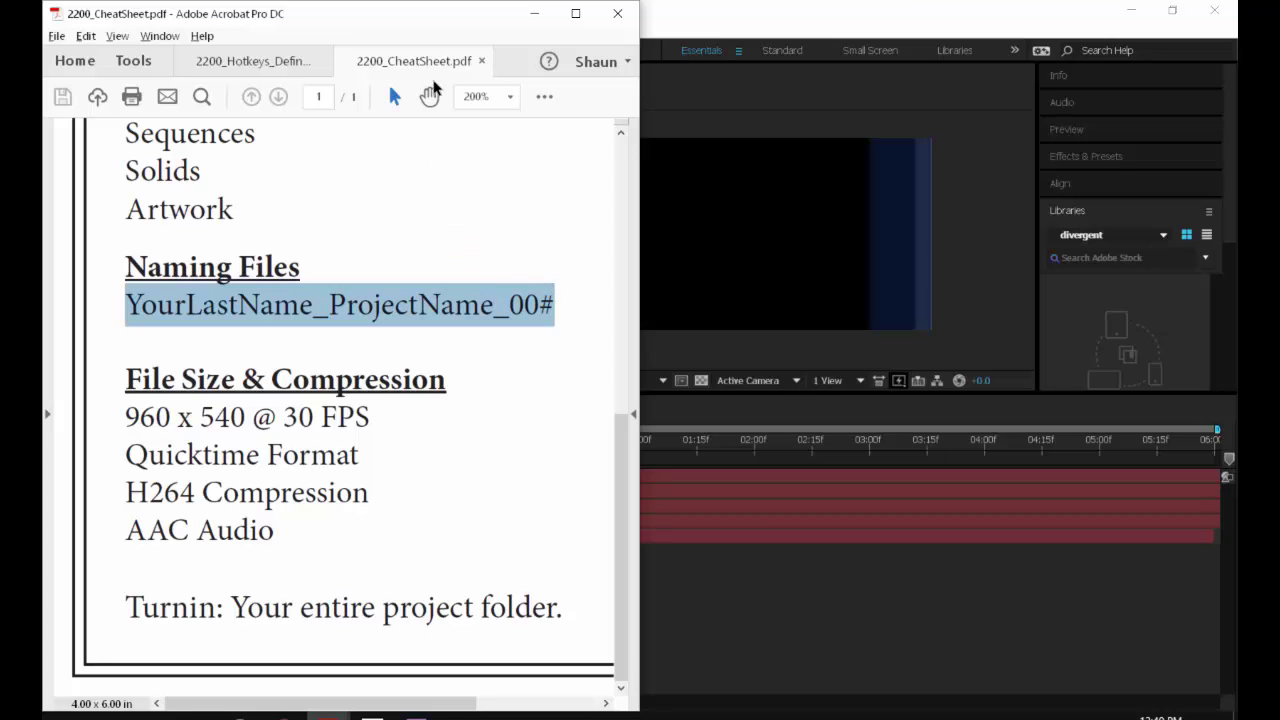
{"action": "left_click_drag", "start_coordinate": [430, 14], "coordinate": [882, 62]}
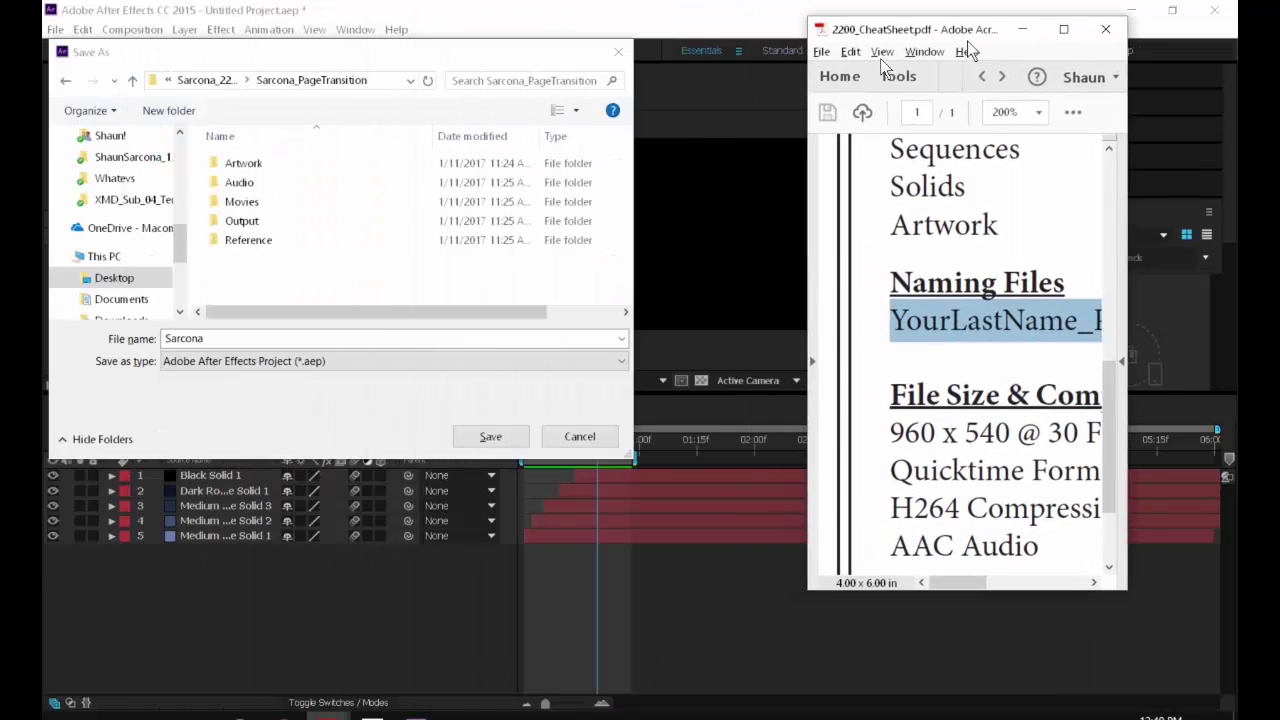
Complete the project's file name by adding _PageTransition_001 after the last name, and save it.
{"action": "left_click", "coordinate": [475, 338]}
{"action": "type", "text": "_"}
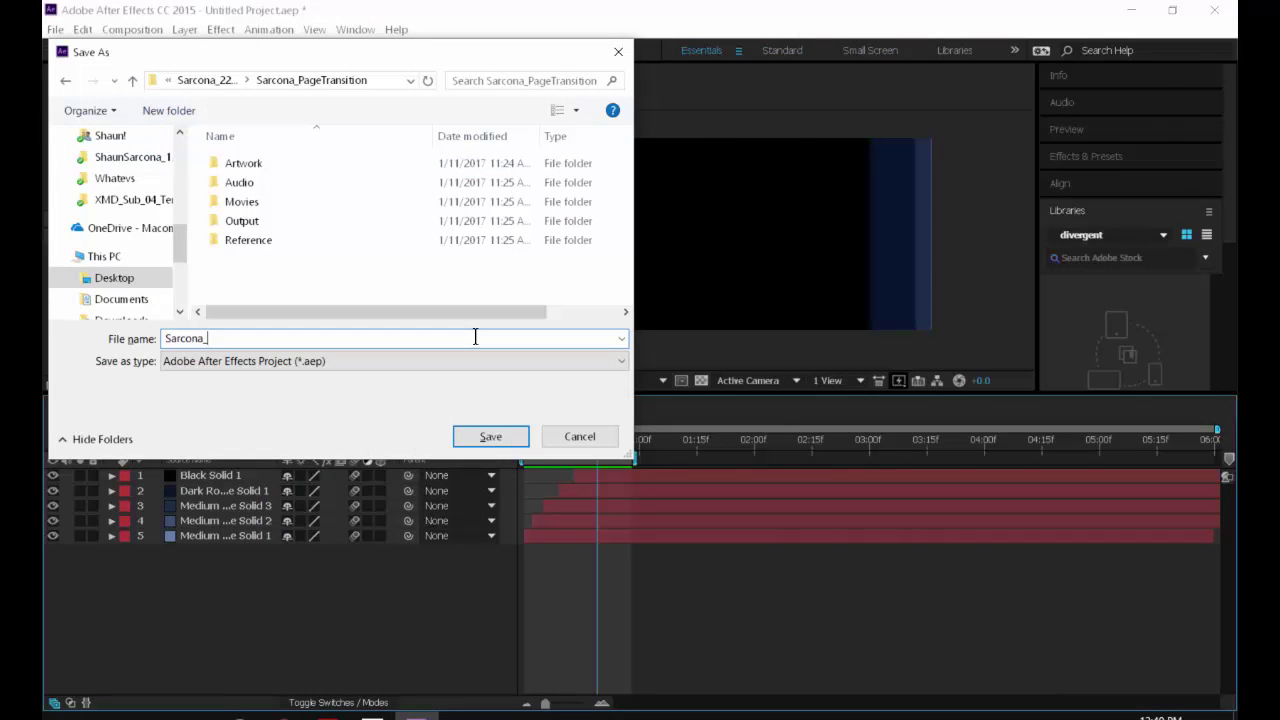
{"action": "type", "text": "PageTransition_001"}
{"action": "key", "text": "Return"}
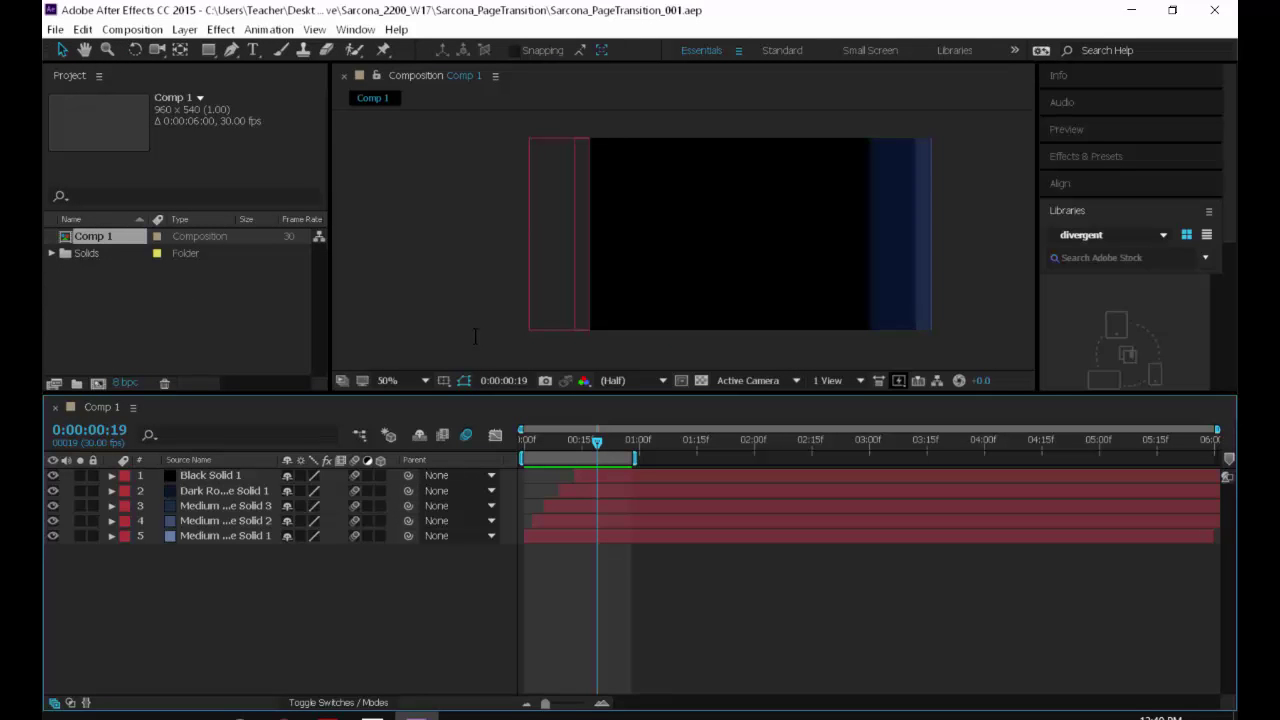
Switch to the 2200_CheatSheet PDF, maximize it, and review the file naming and project organization sections.
{"action": "key", "text": "alt+Tab"}
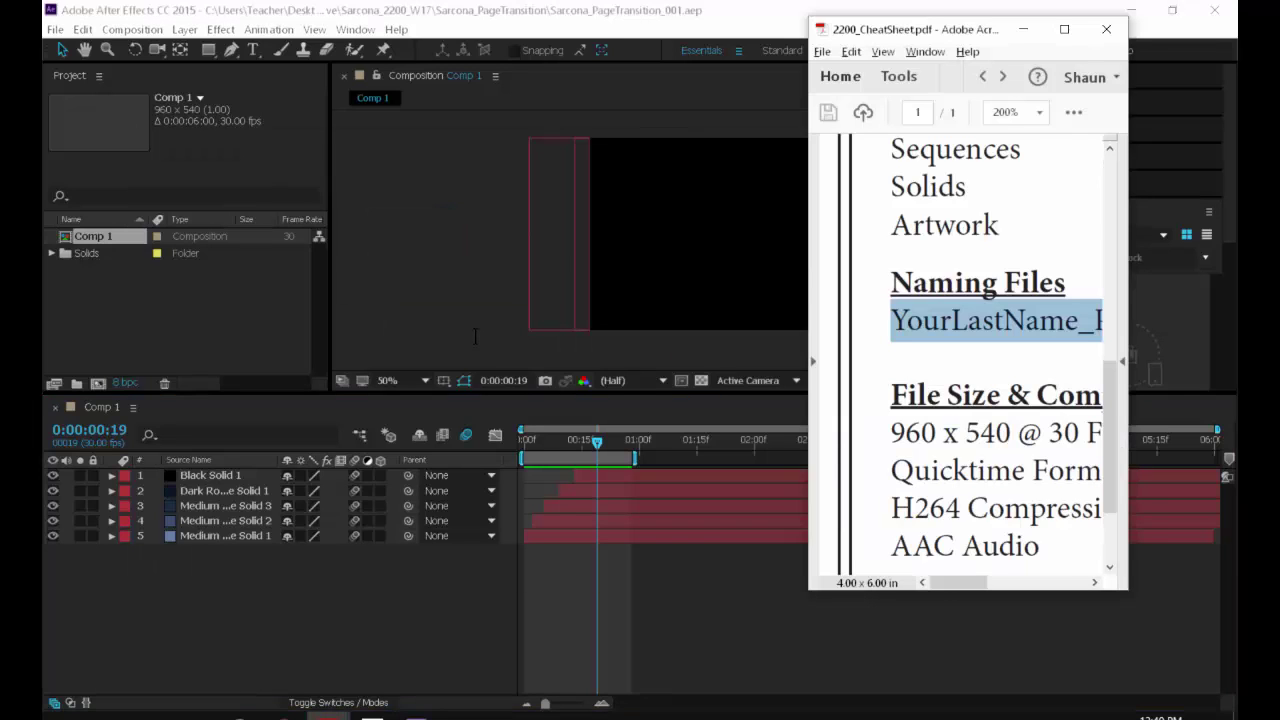
{"action": "key", "text": "super+Up"}
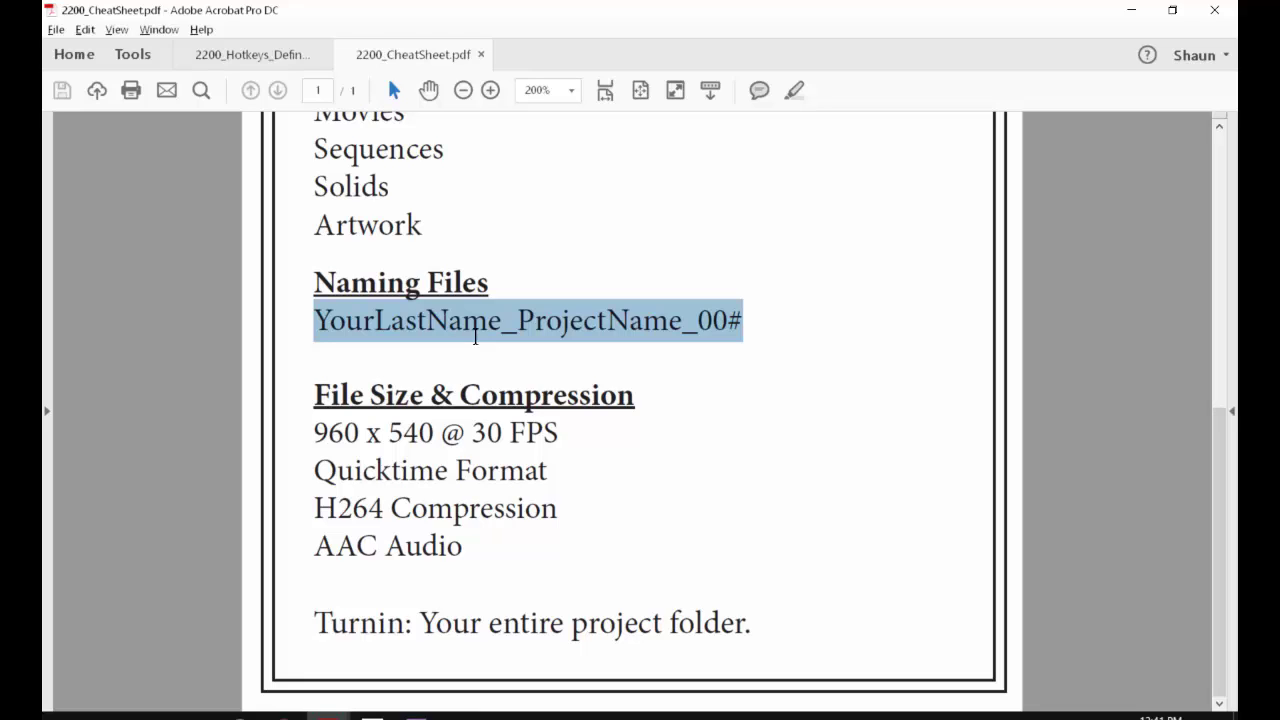
{"action": "scroll", "coordinate": [472, 370], "scroll_direction": "up", "scroll_amount": 6}
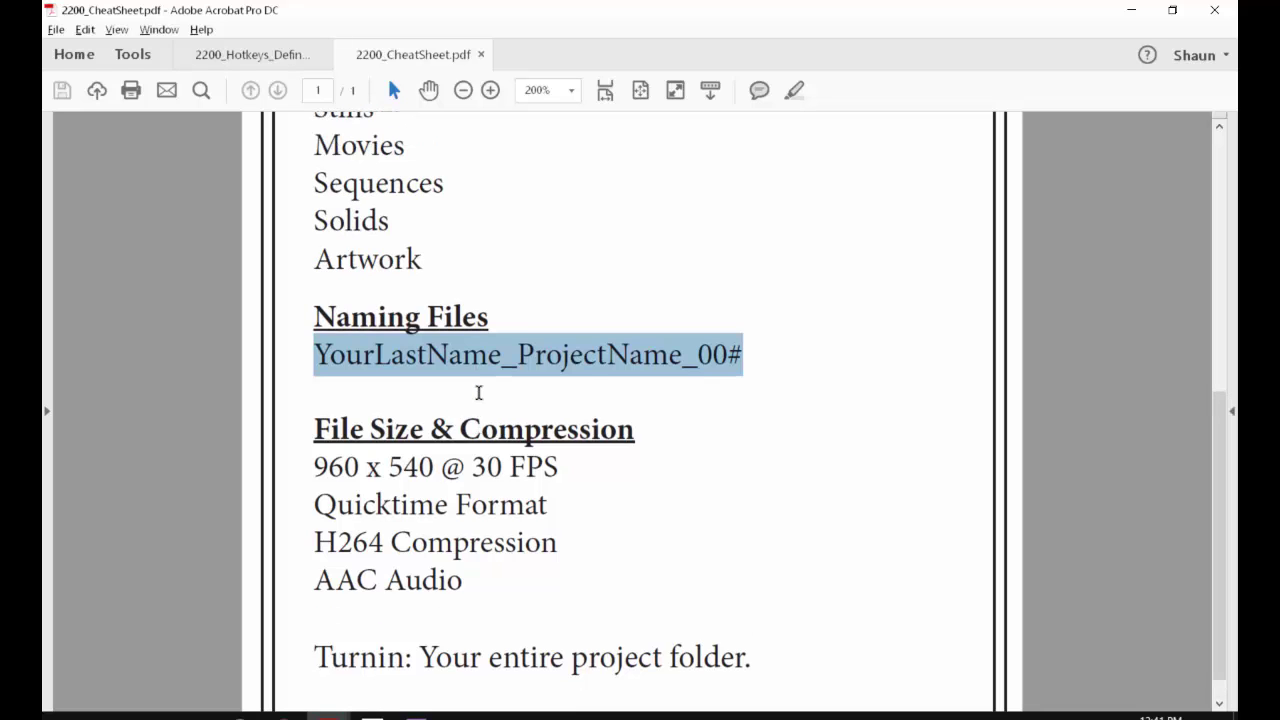
{"action": "scroll", "coordinate": [477, 398], "scroll_direction": "up", "scroll_amount": 4}
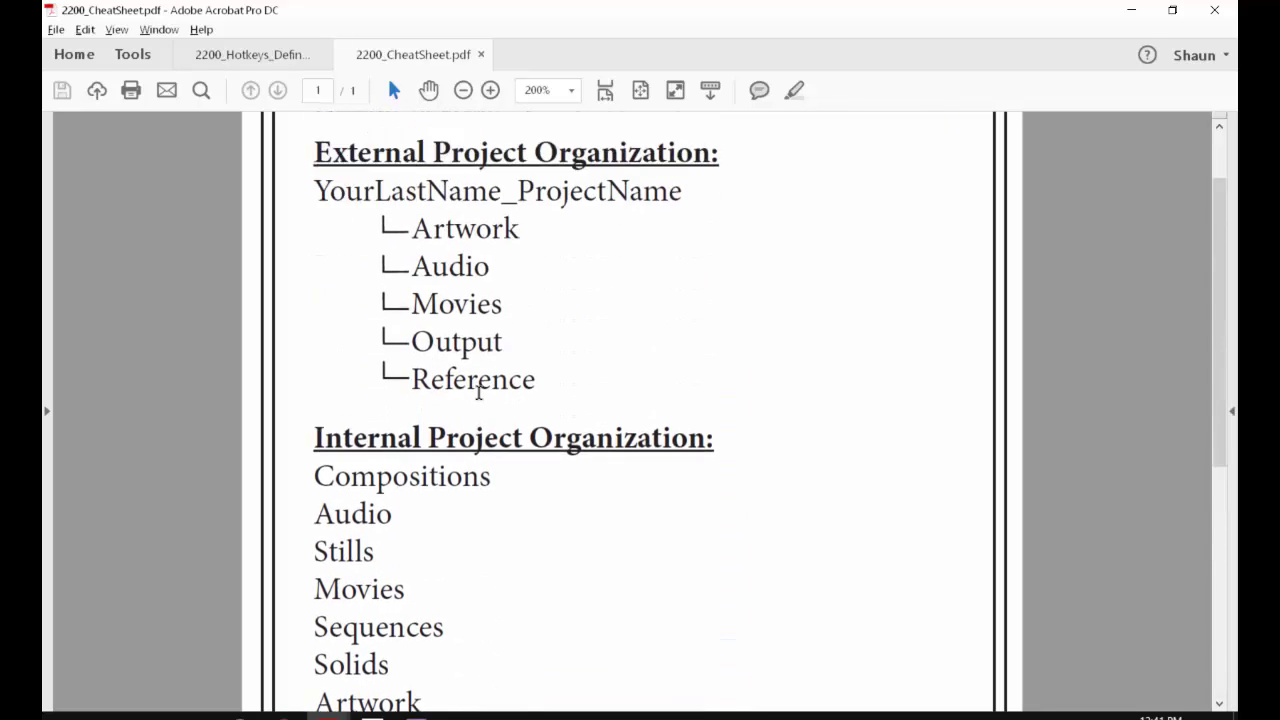
{"action": "scroll", "coordinate": [477, 398], "scroll_direction": "down", "scroll_amount": 3}
Return to After Effects, preview the saved page transition, and create a new project.
{"action": "key", "text": "alt+Tab"}
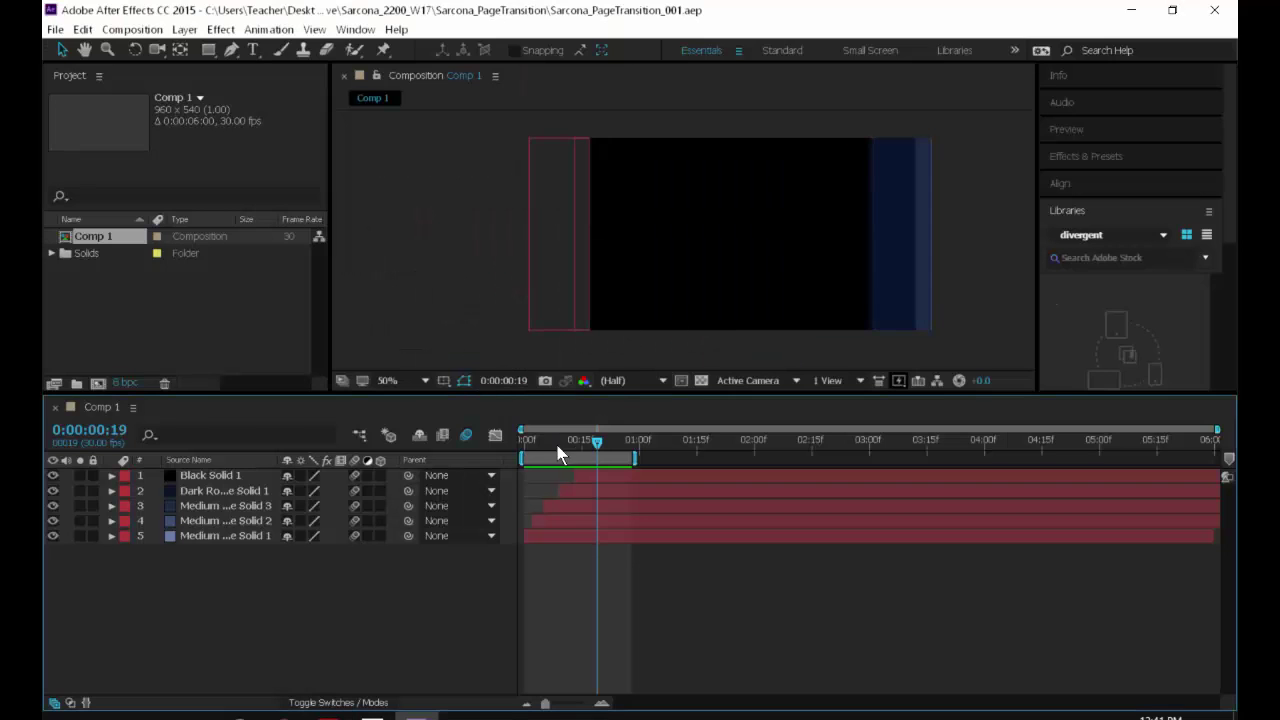
{"action": "key", "text": "space"}
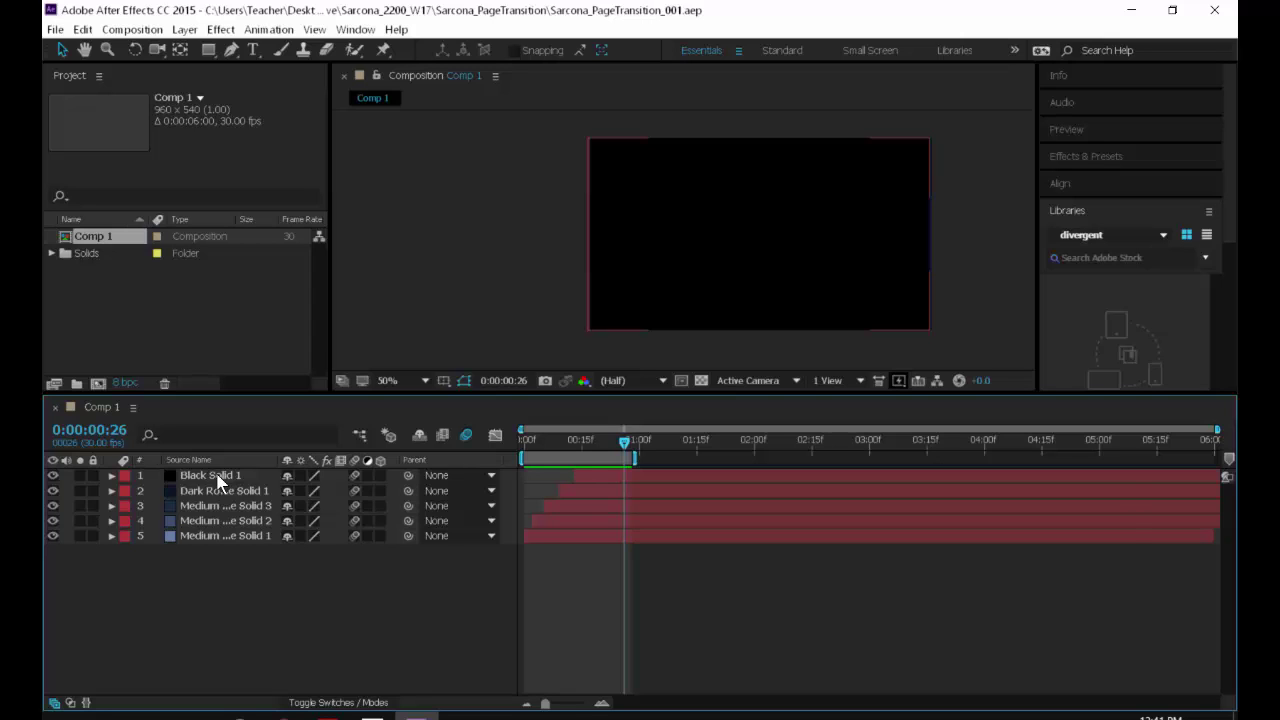
{"action": "left_click", "coordinate": [55, 29]}
{"action": "mouse_move", "coordinate": [71, 46]}
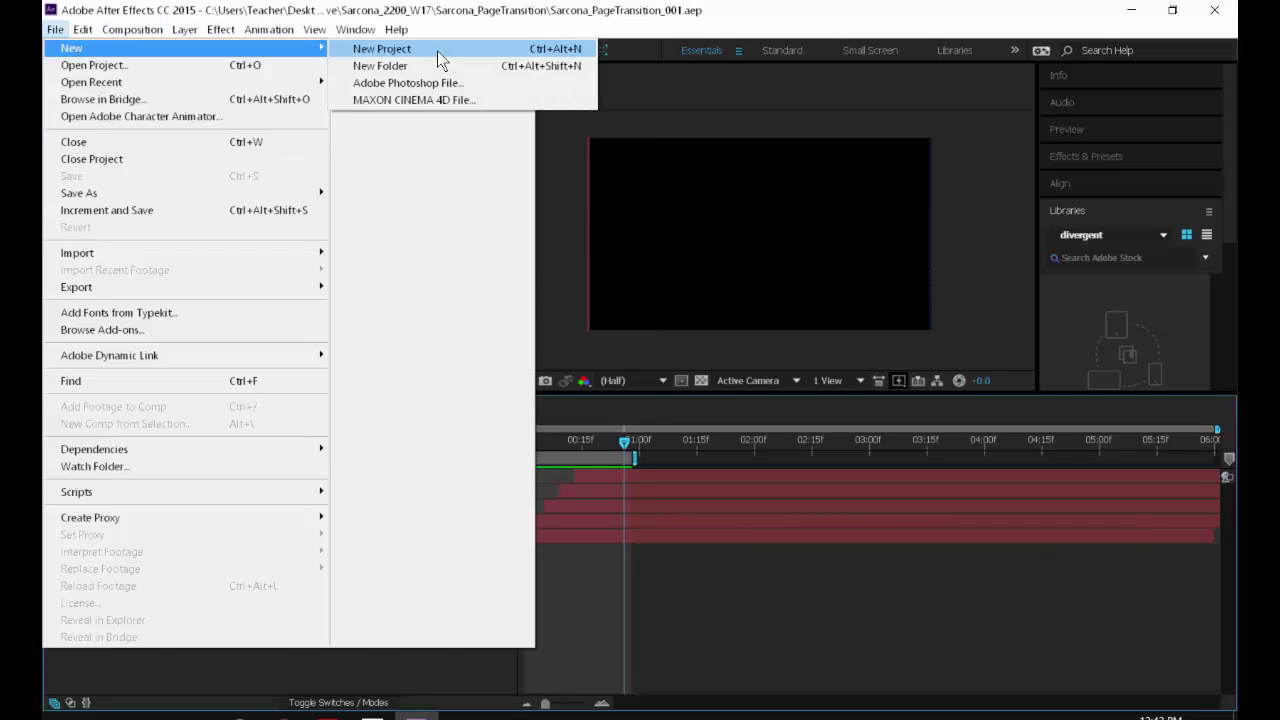
{"action": "left_click", "coordinate": [437, 48]}
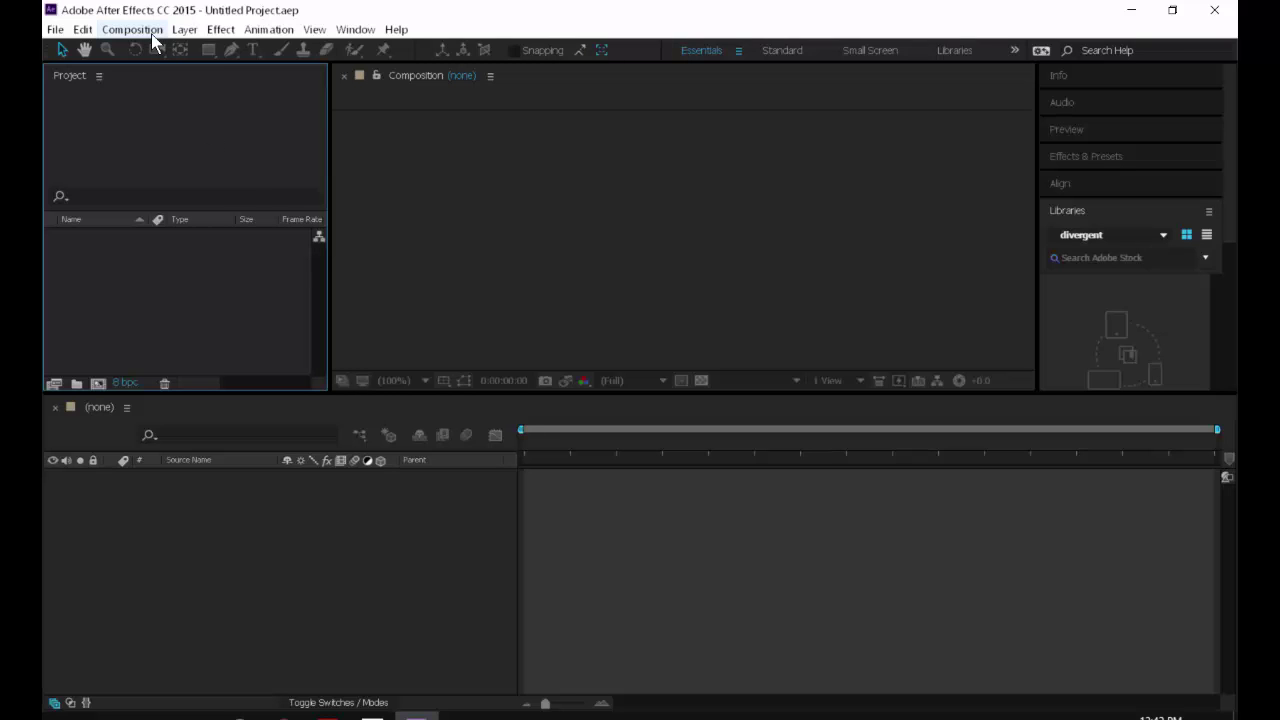
Create a 960 x 540 px composition at 30 fps, lasting 0:00:06:00, with background color #515151.
{"action": "left_click", "coordinate": [152, 34]}
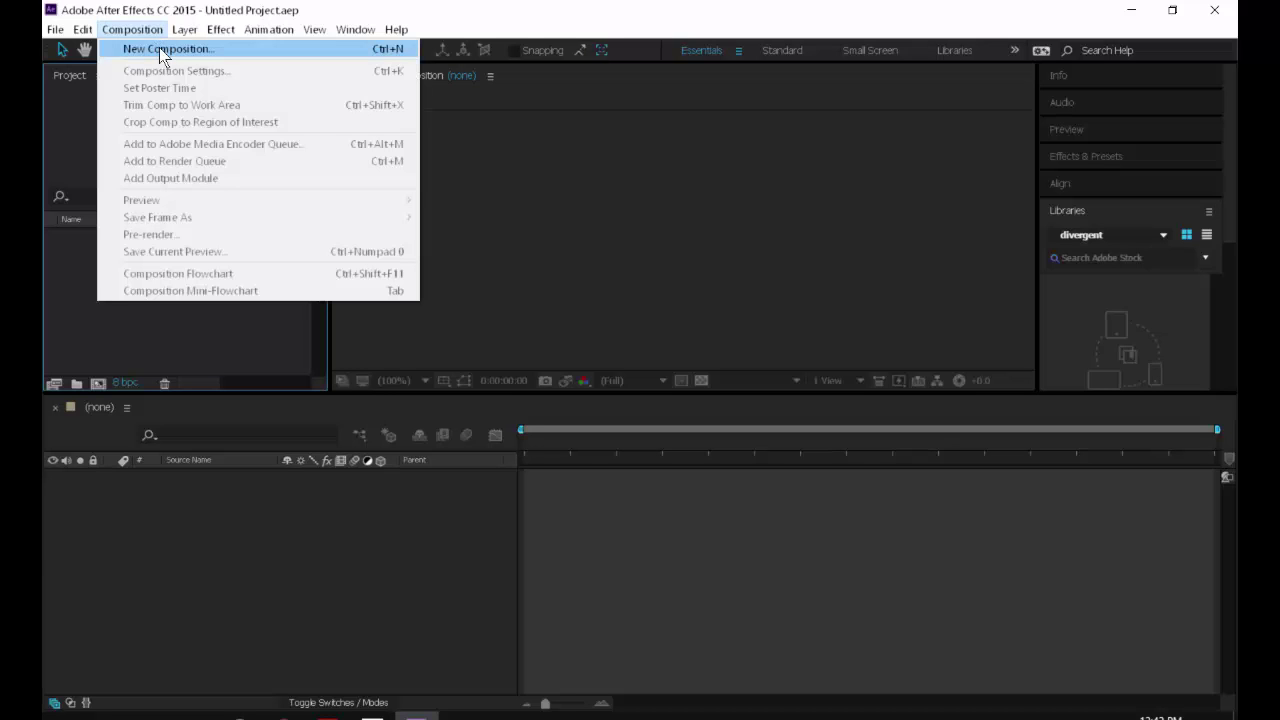
{"action": "left_click", "coordinate": [159, 47]}
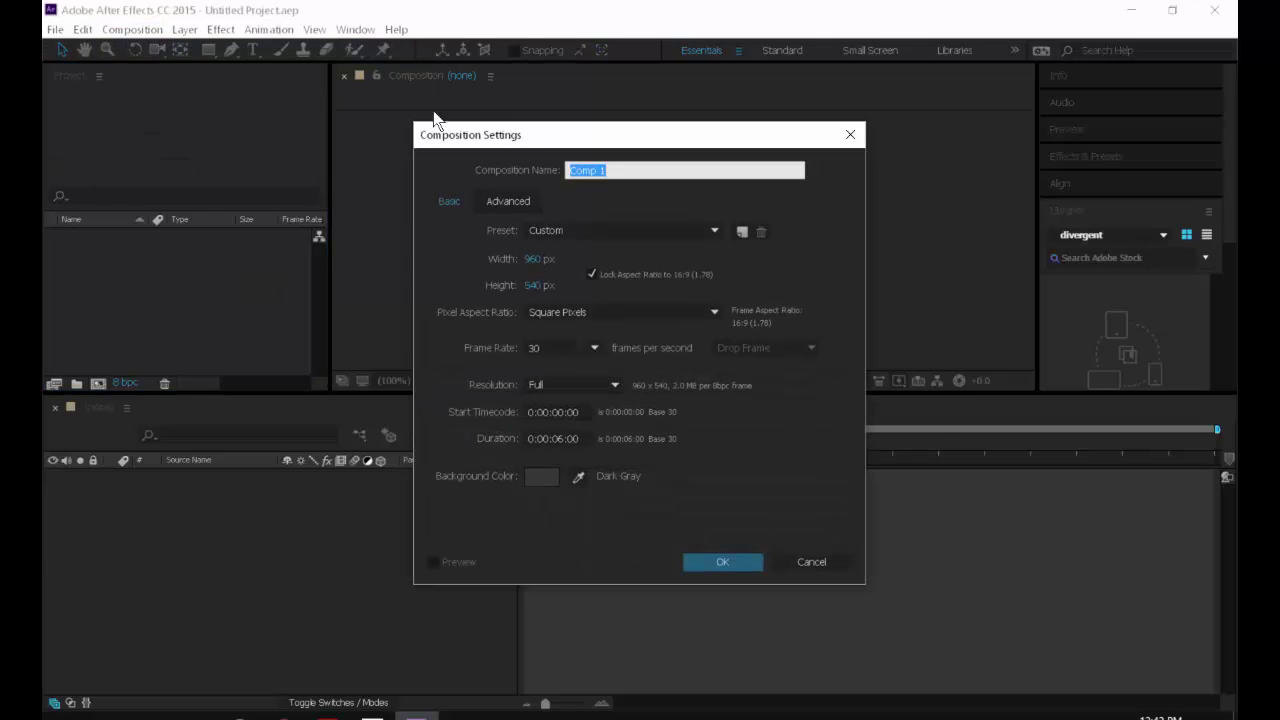
{"action": "left_click_drag", "start_coordinate": [538, 147], "coordinate": [525, 139]}
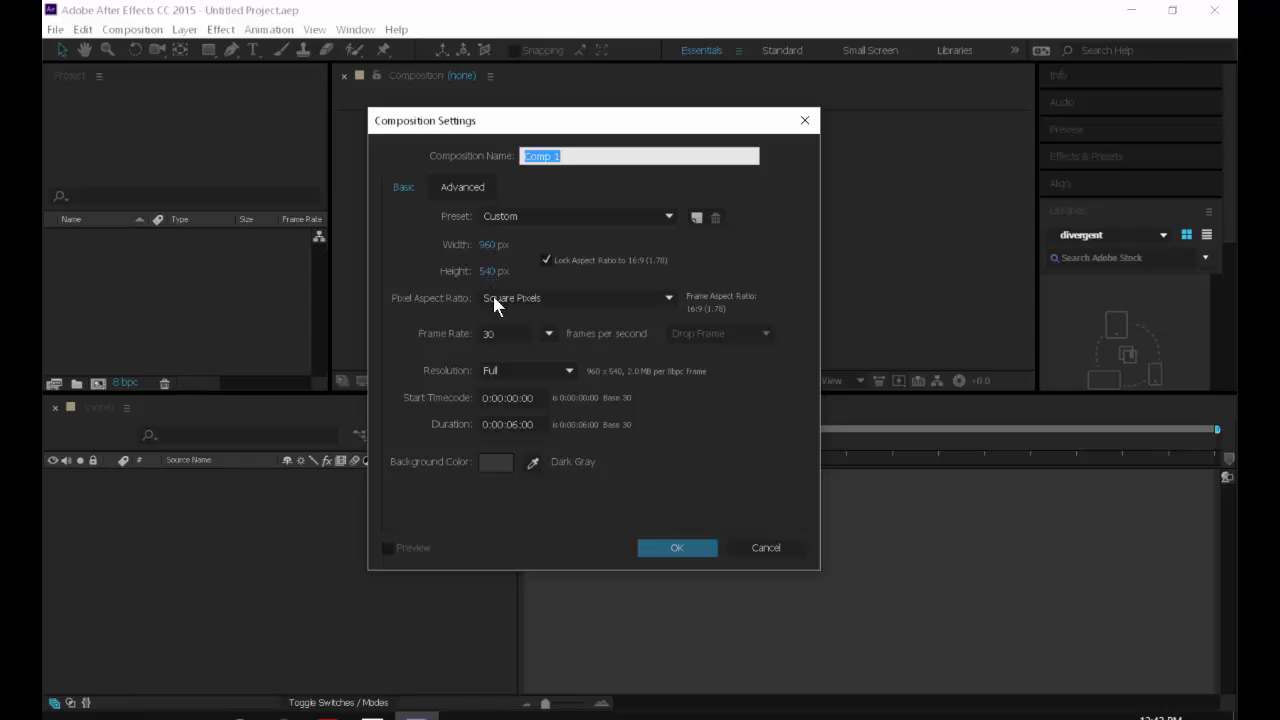
{"action": "left_click", "coordinate": [494, 333]}
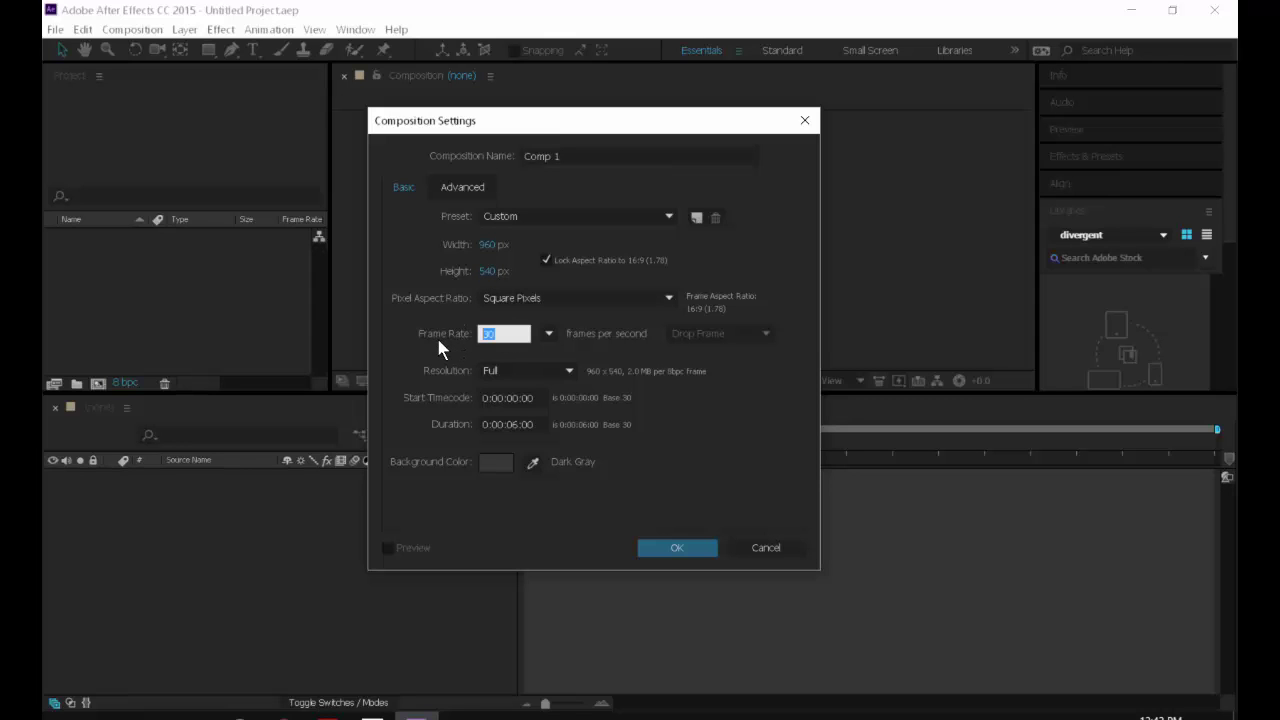
{"action": "left_click", "coordinate": [537, 424]}
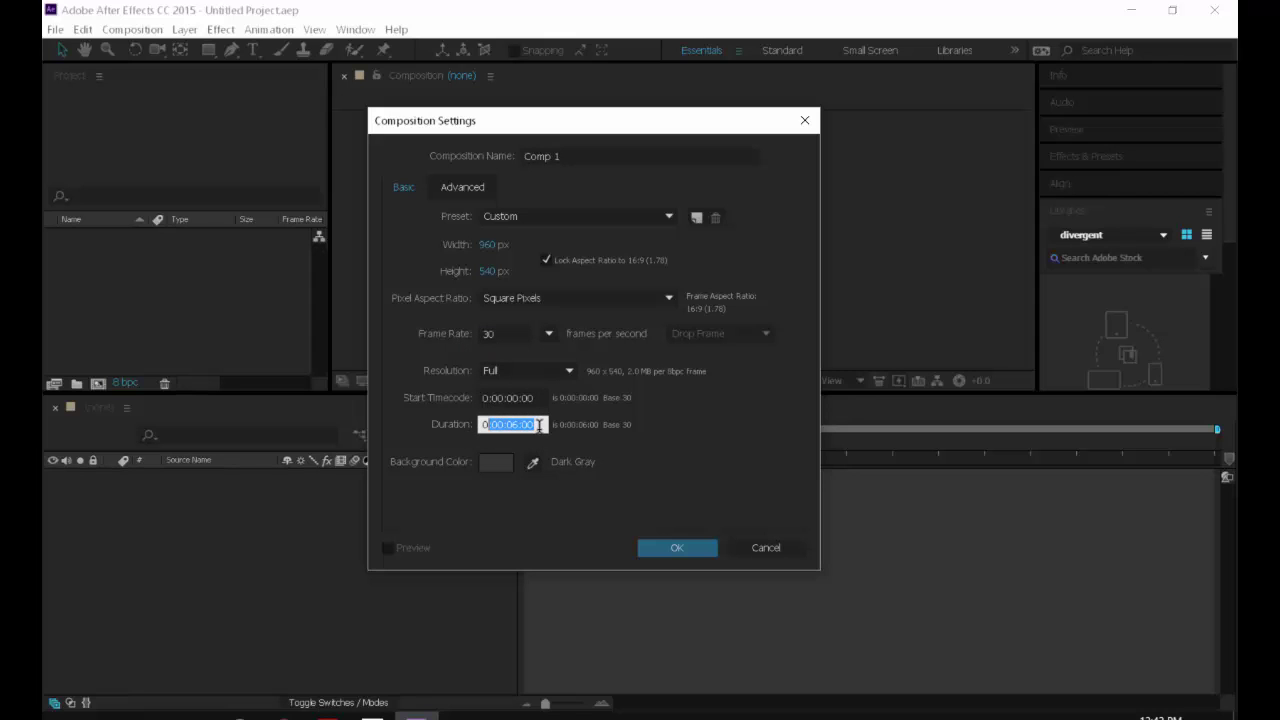
{"action": "left_click_drag", "start_coordinate": [539, 425], "coordinate": [450, 432]}
{"action": "left_click", "coordinate": [497, 464]}
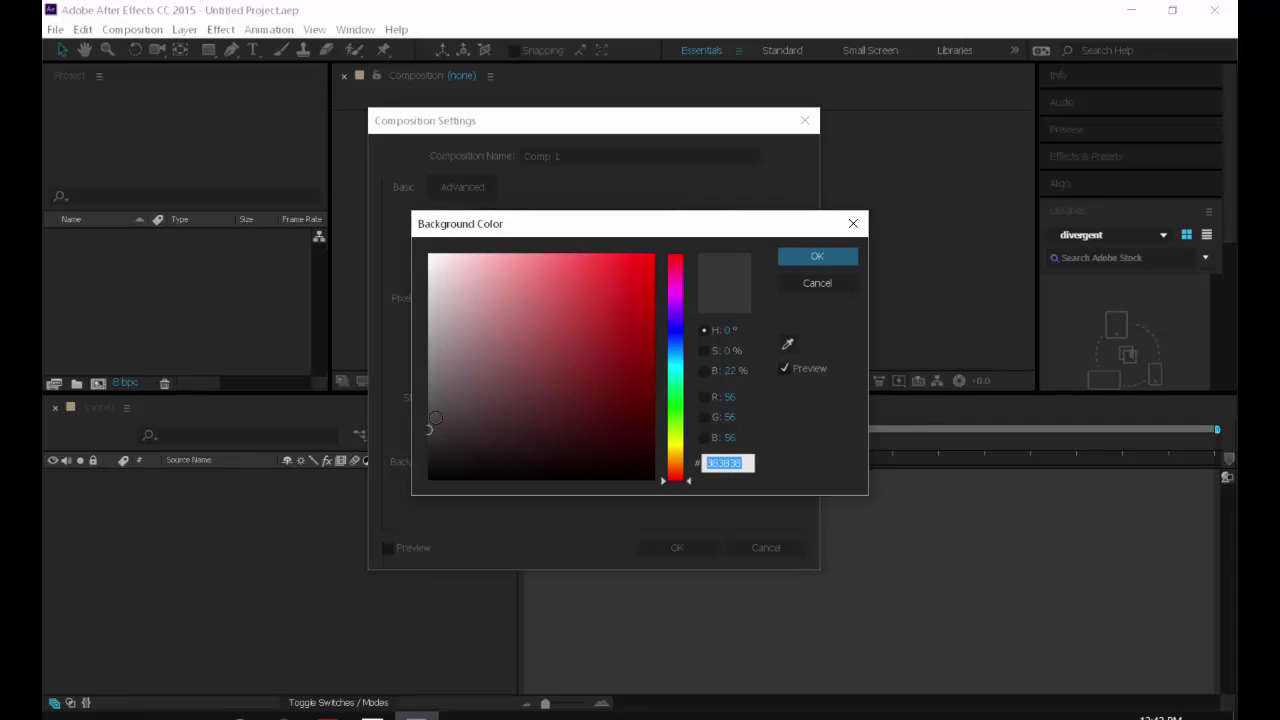
{"action": "left_click_drag", "start_coordinate": [425, 410], "coordinate": [424, 406]}
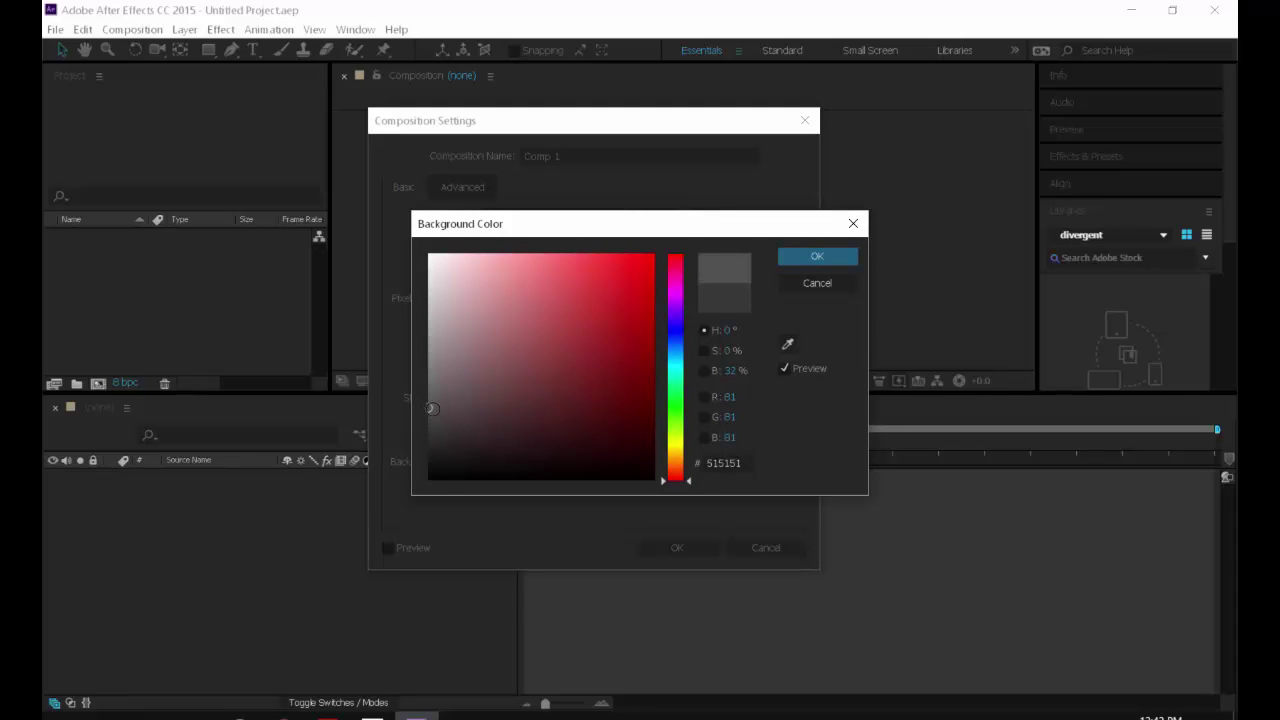
{"action": "key", "text": "Return"}
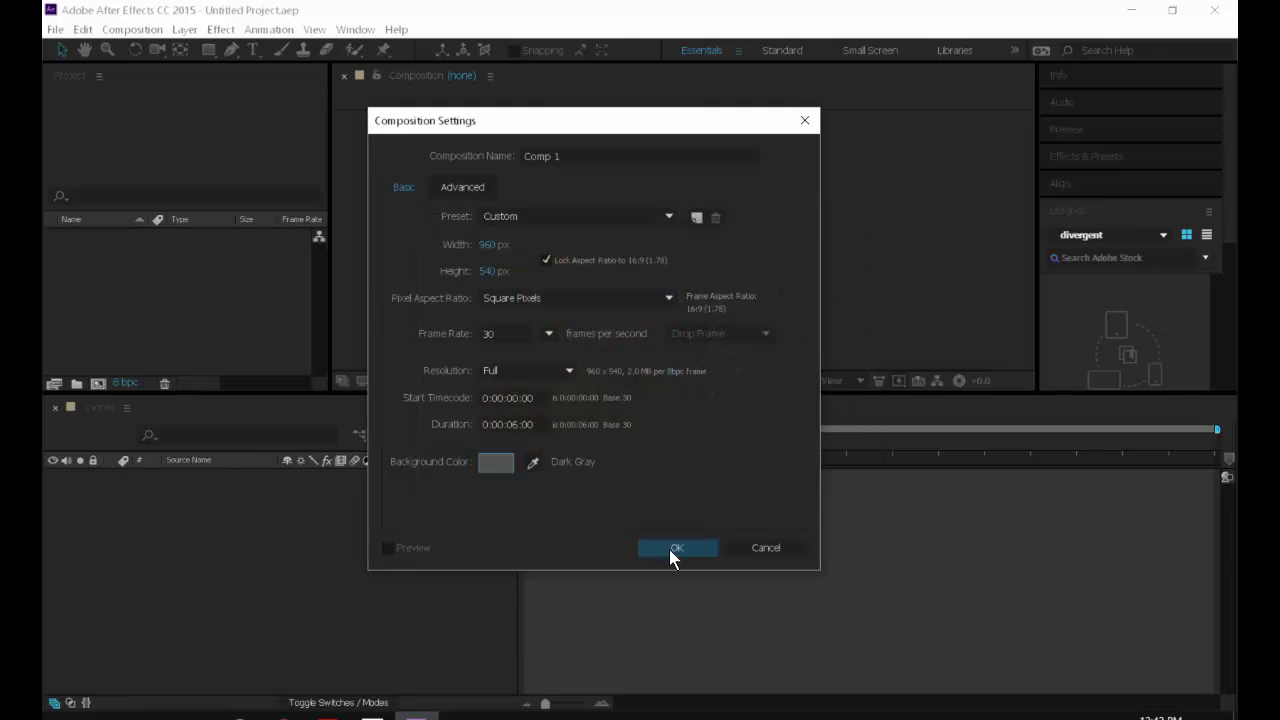
{"action": "left_click", "coordinate": [669, 549]}
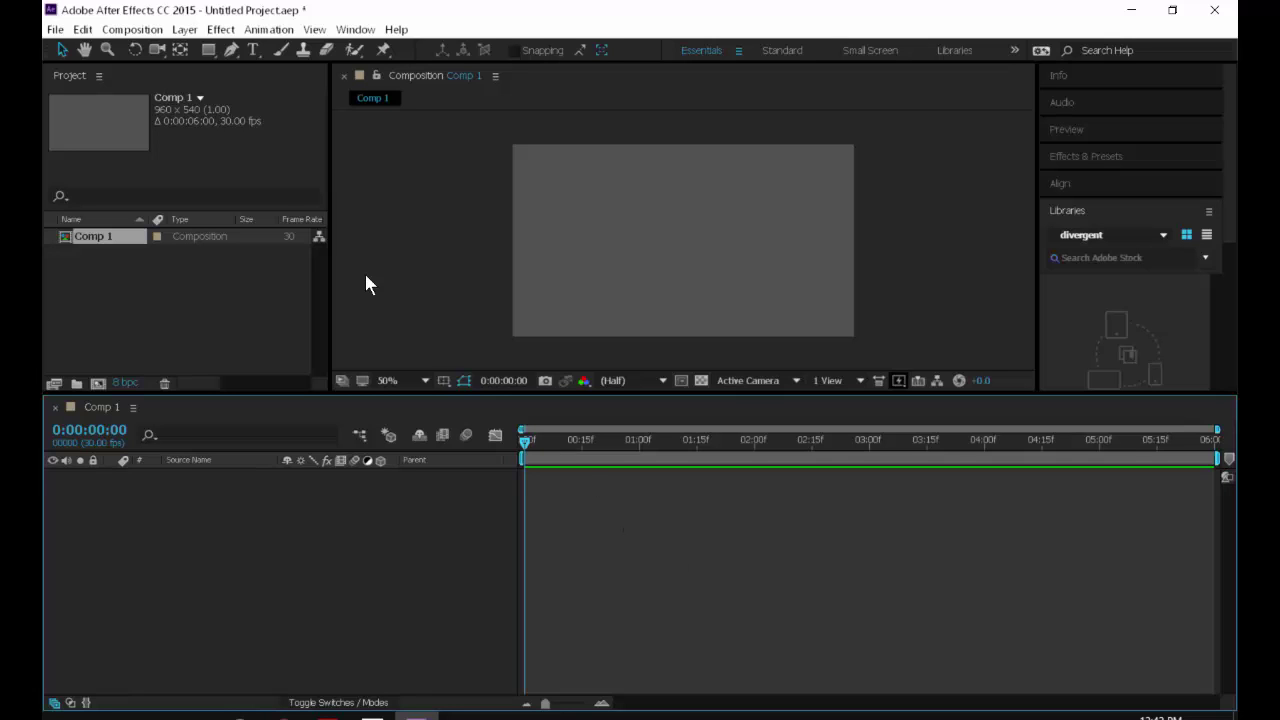
Add a new solid layer at composition size, 960 x 540 px, filled with orange-brown #955625.
{"action": "left_click", "coordinate": [184, 29]}
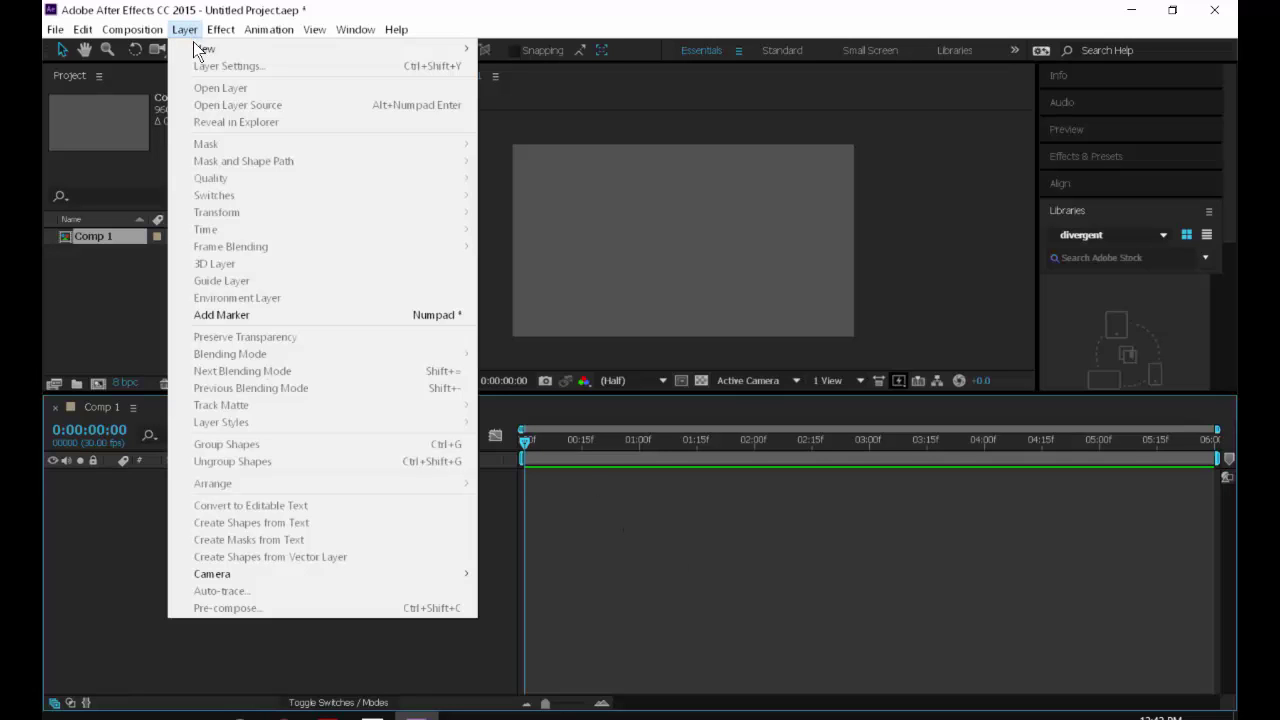
{"action": "mouse_move", "coordinate": [193, 46]}
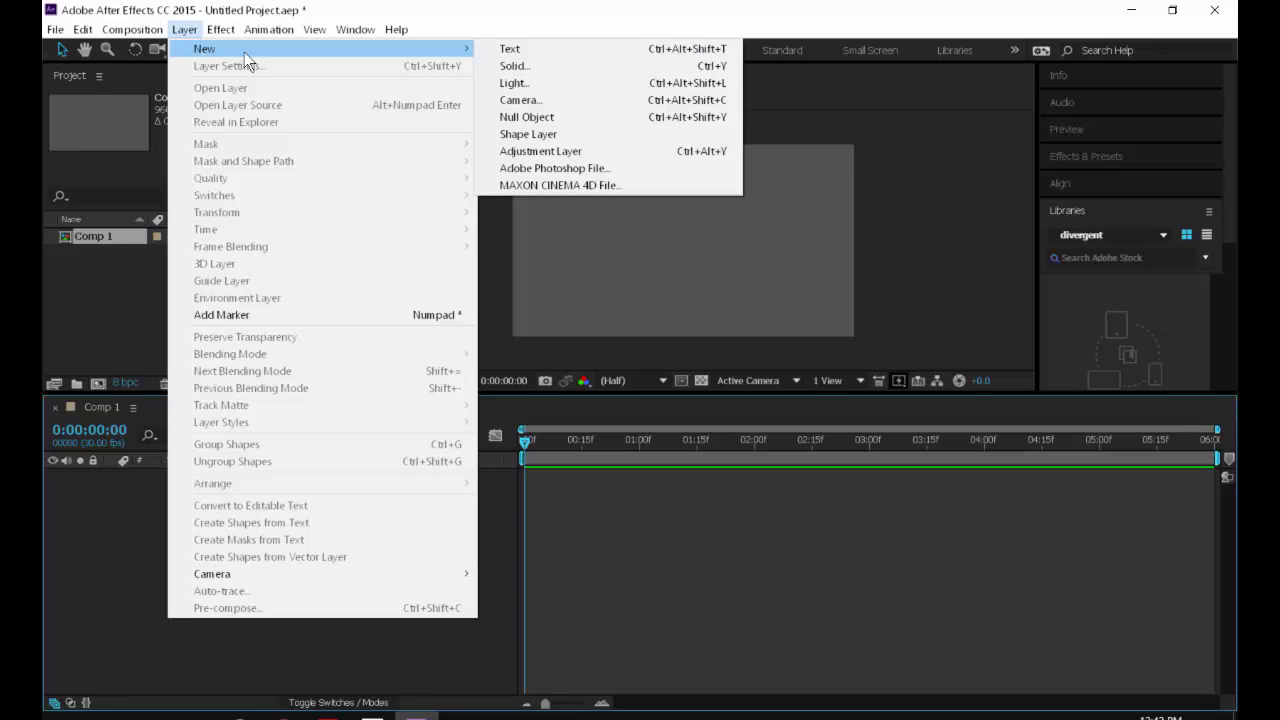
{"action": "left_click", "coordinate": [527, 66]}
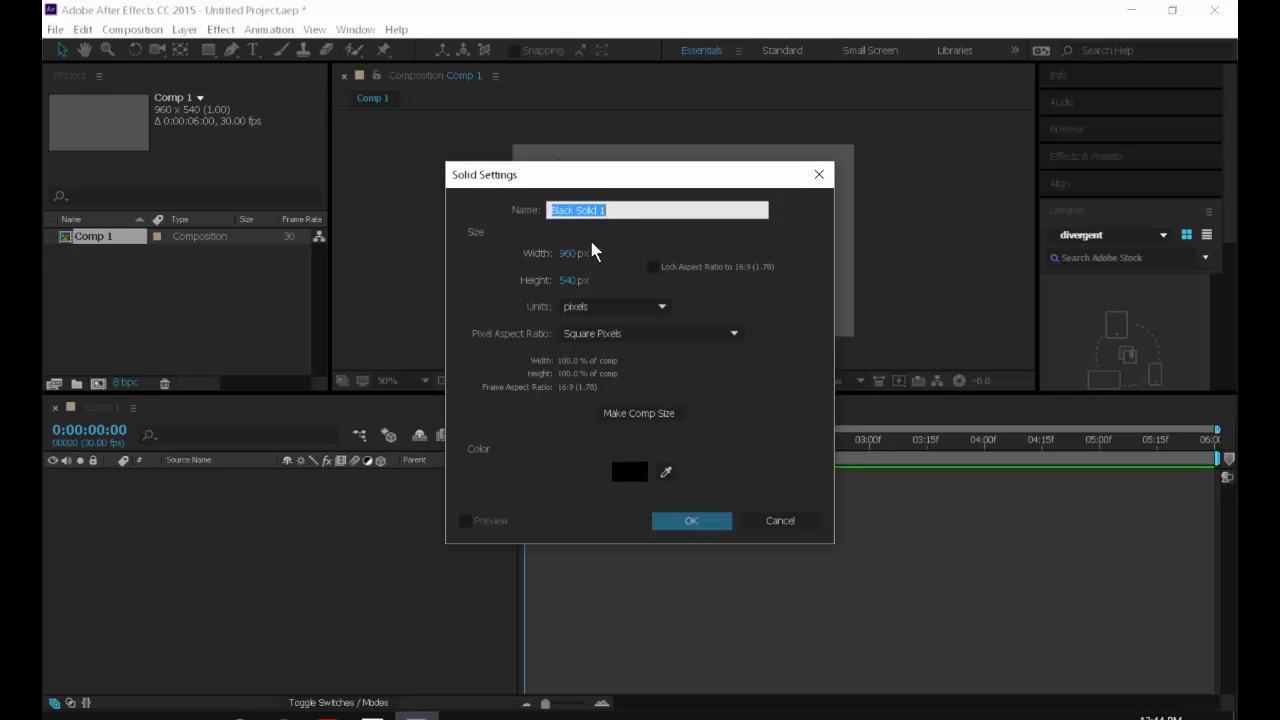
{"action": "left_click", "coordinate": [629, 471]}
{"action": "mouse_move", "coordinate": [479, 405]}
{"action": "left_mouse_down"}
{"action": "mouse_move", "coordinate": [474, 351]}
{"action": "mouse_move", "coordinate": [491, 314]}
{"action": "mouse_move", "coordinate": [587, 364]}
{"action": "left_mouse_up"}
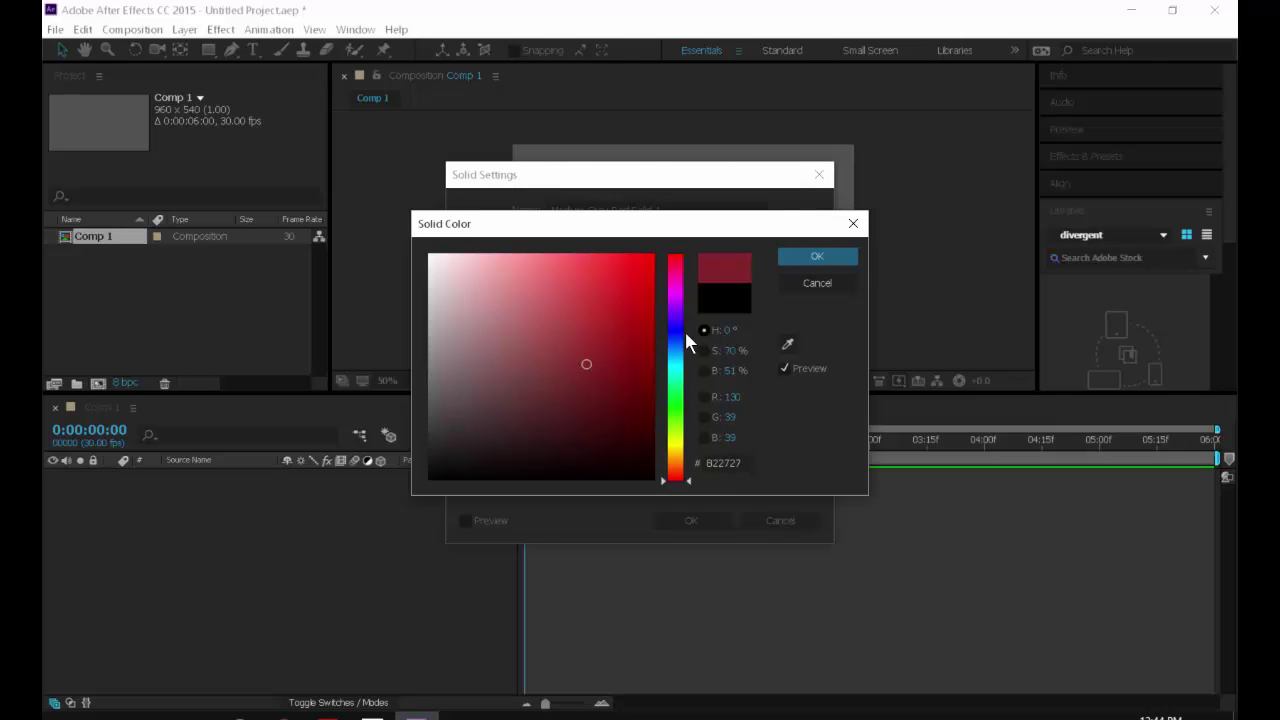
{"action": "left_click_drag", "start_coordinate": [666, 322], "coordinate": [702, 465]}
{"action": "left_click_drag", "start_coordinate": [587, 366], "coordinate": [597, 347]}
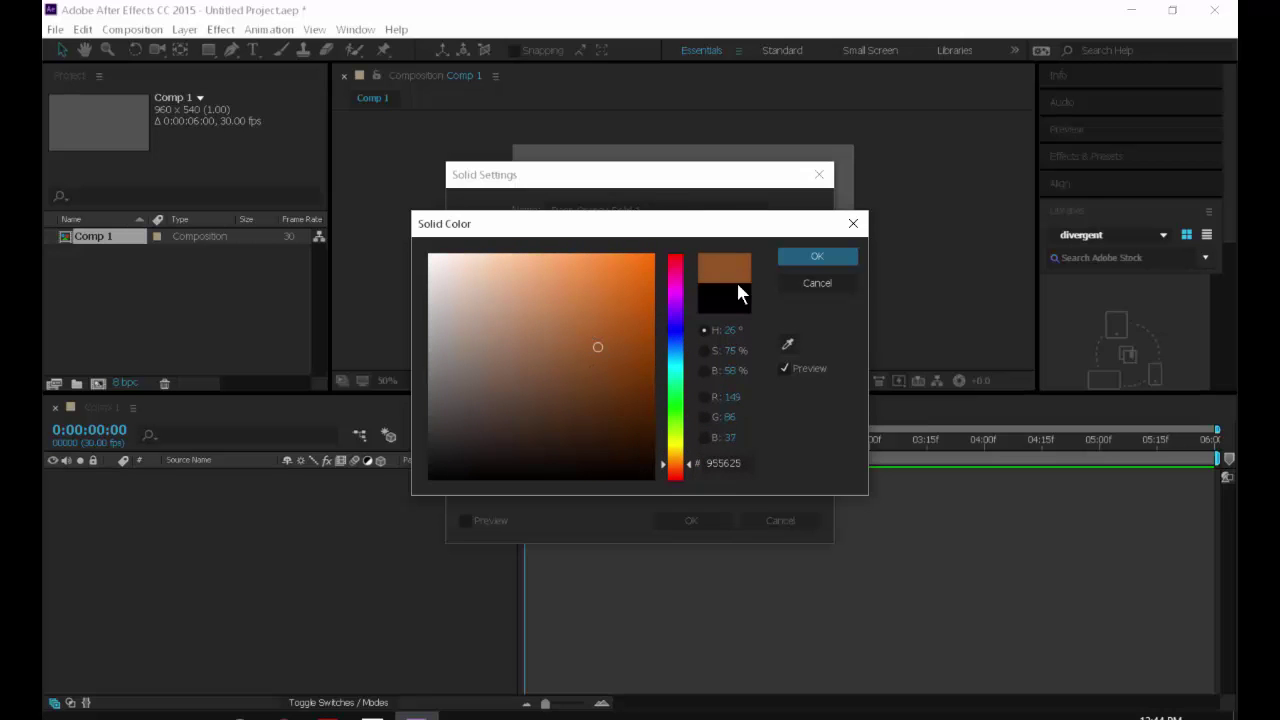
{"action": "left_click", "coordinate": [817, 256]}
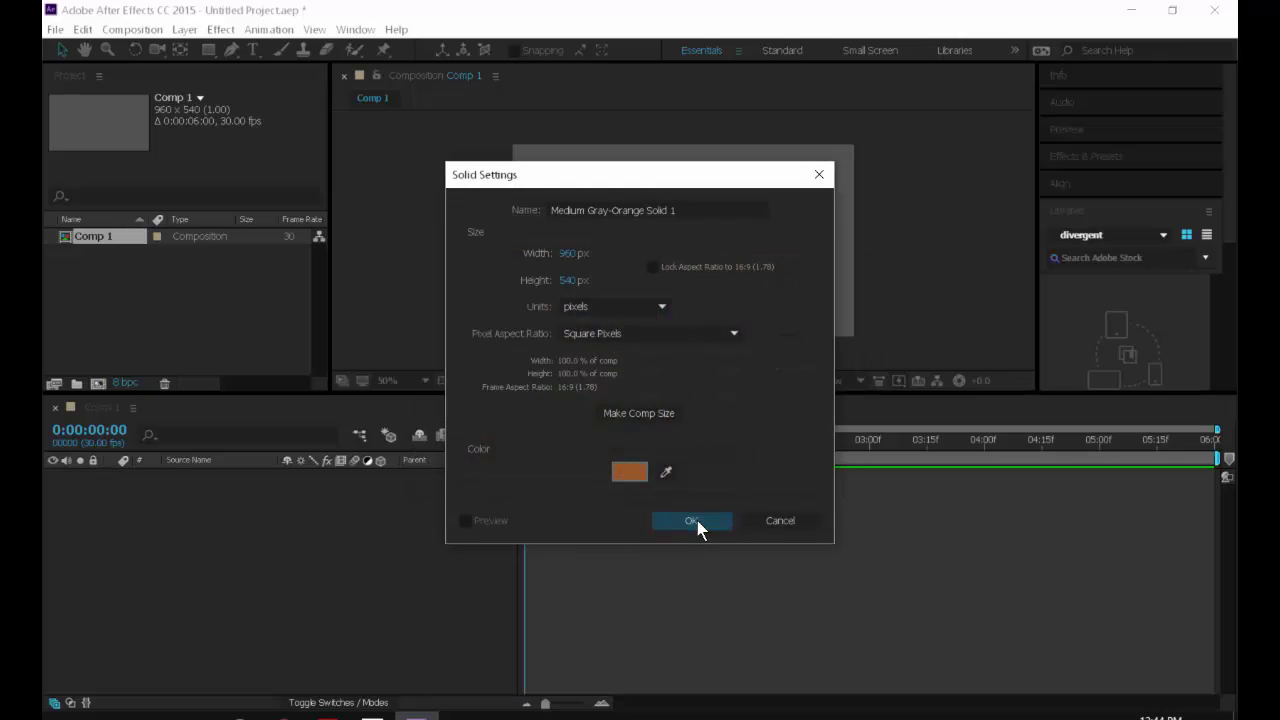
{"action": "left_click", "coordinate": [650, 415]}
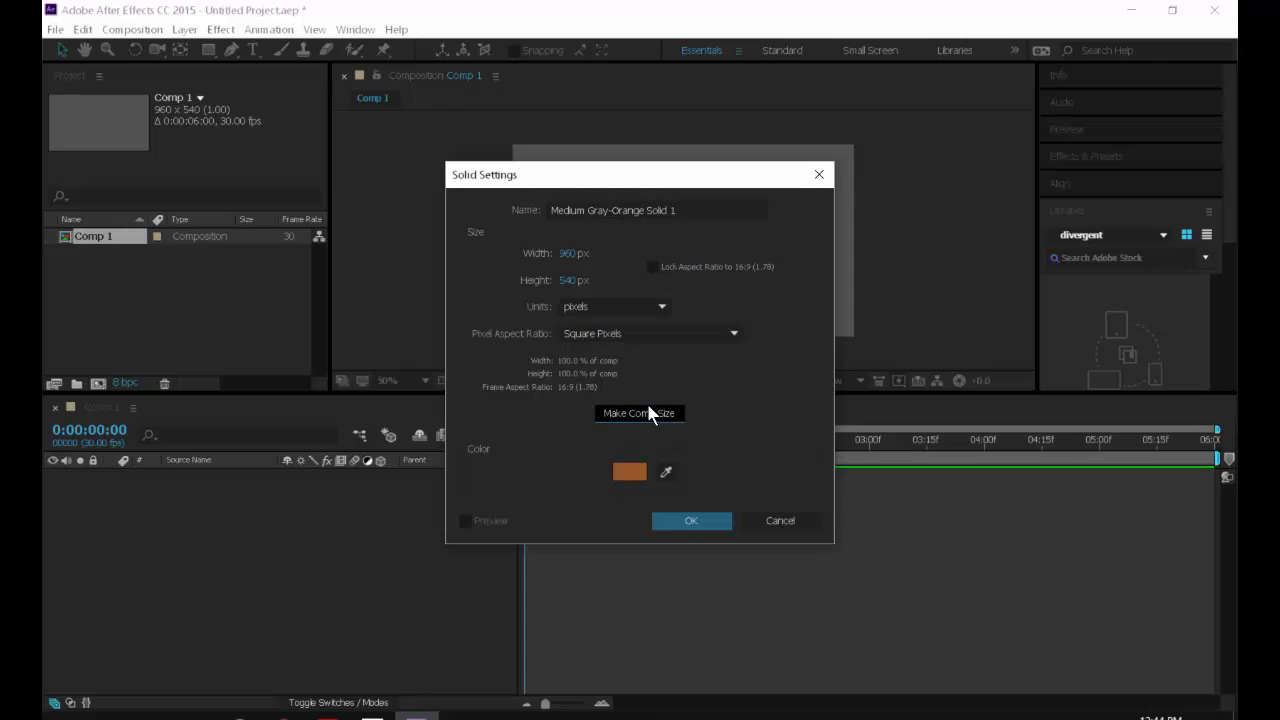
{"action": "left_click", "coordinate": [693, 518]}
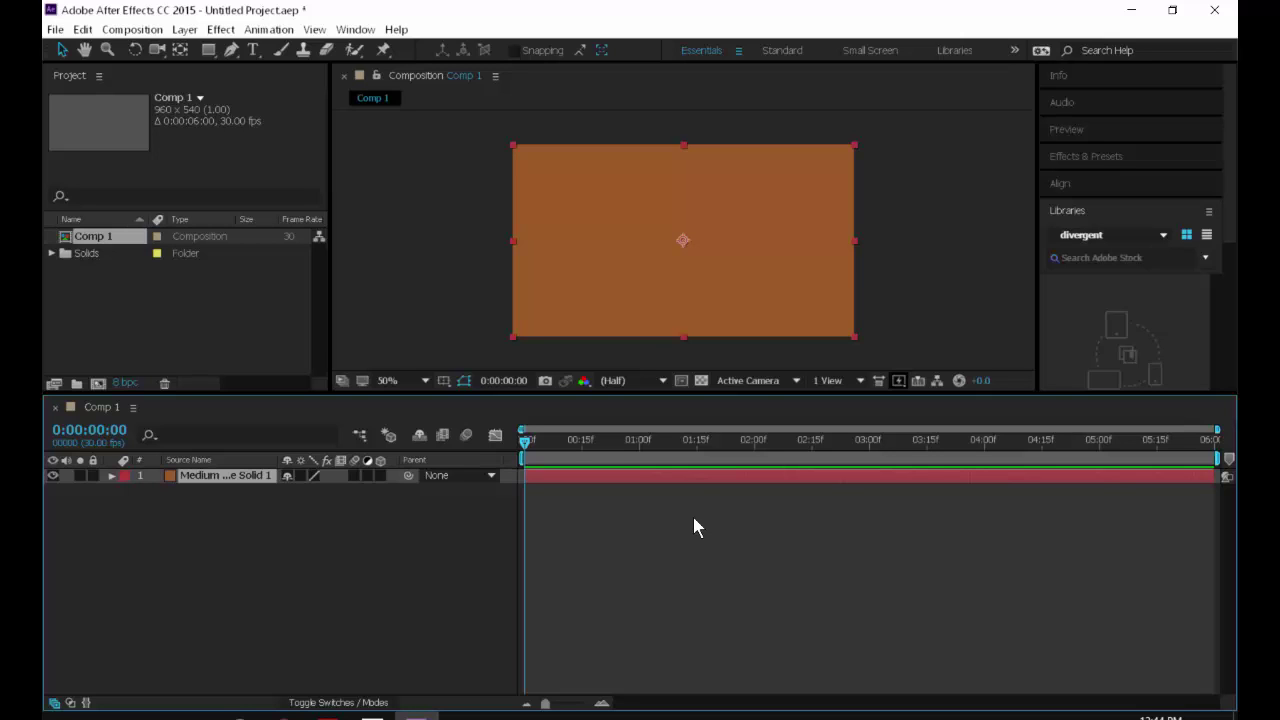
Reveal the solid's Position property and set its first keyframe at 0:00:01:00 with the solid filling the frame.
{"action": "key", "text": "p"}
{"action": "left_click", "coordinate": [638, 447]}
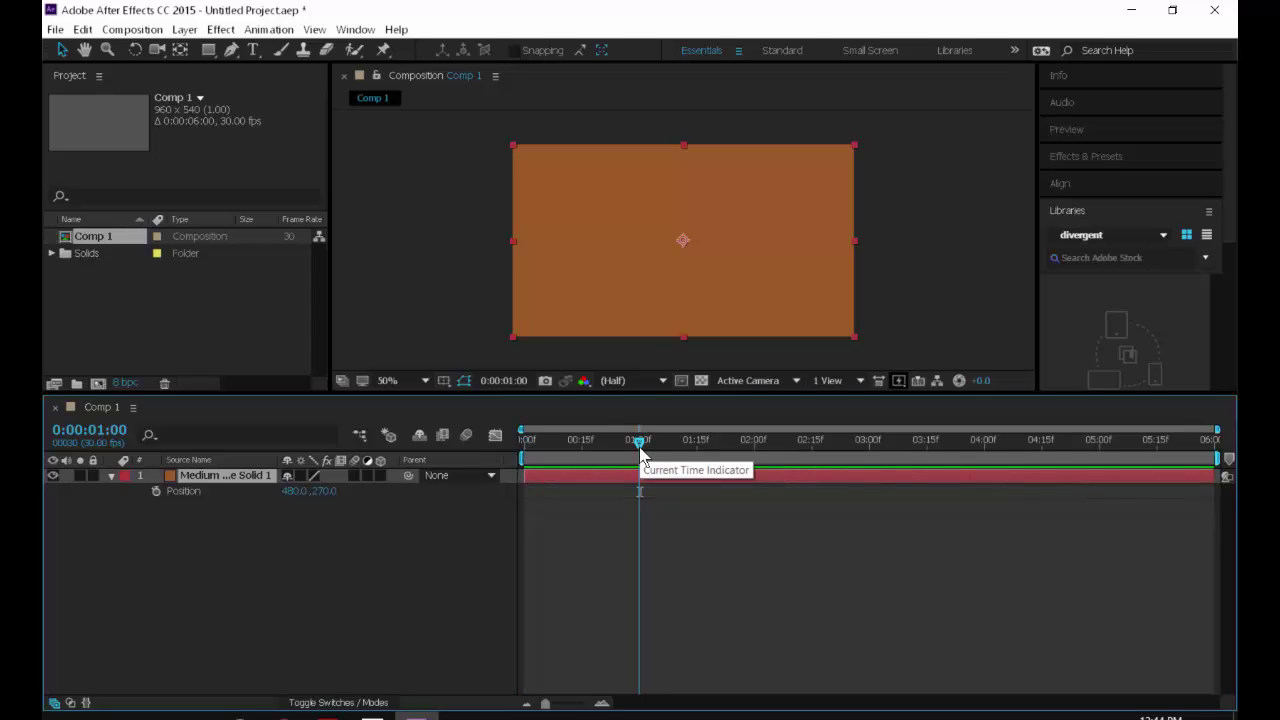
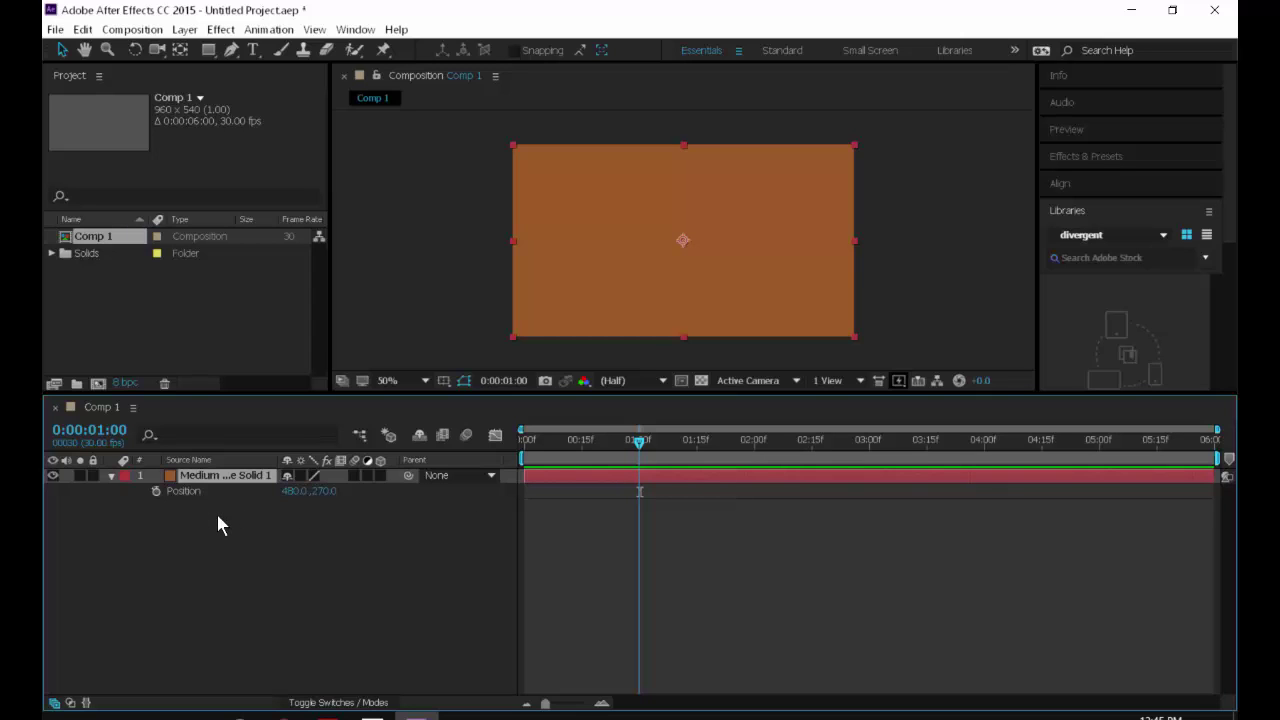
{"action": "left_click", "coordinate": [156, 491]}
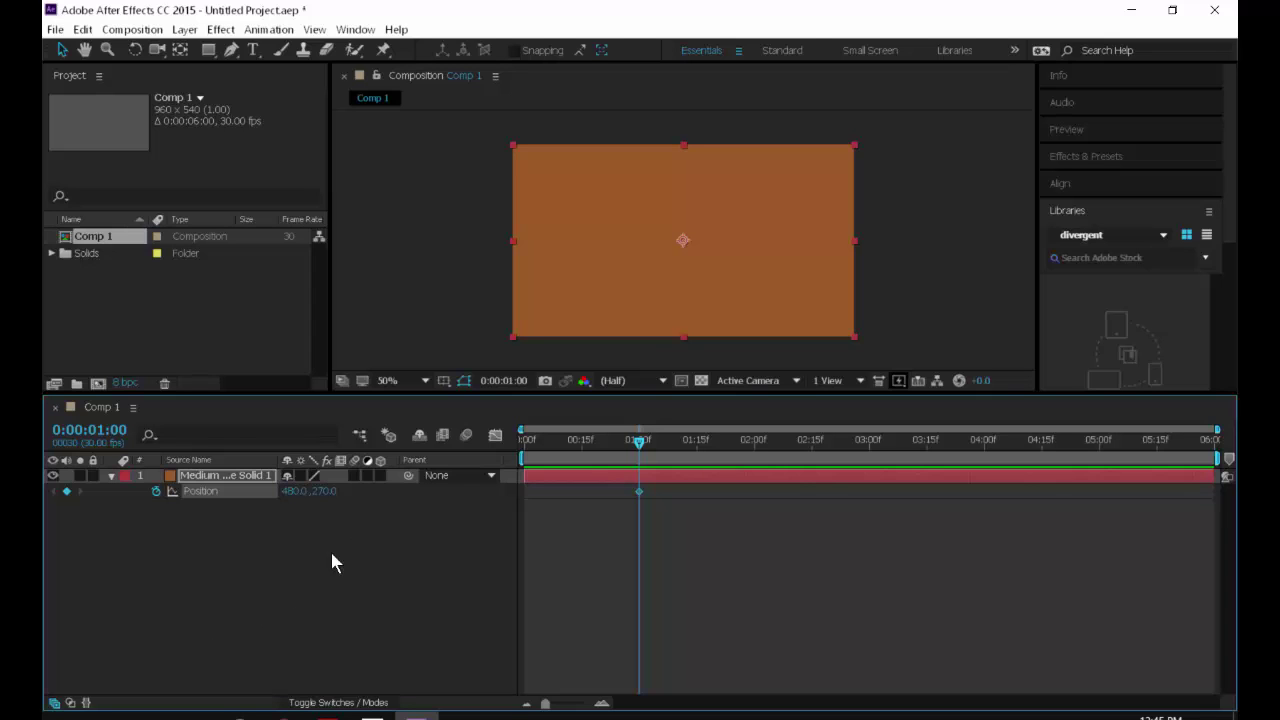
{"action": "left_click", "coordinate": [733, 285]}
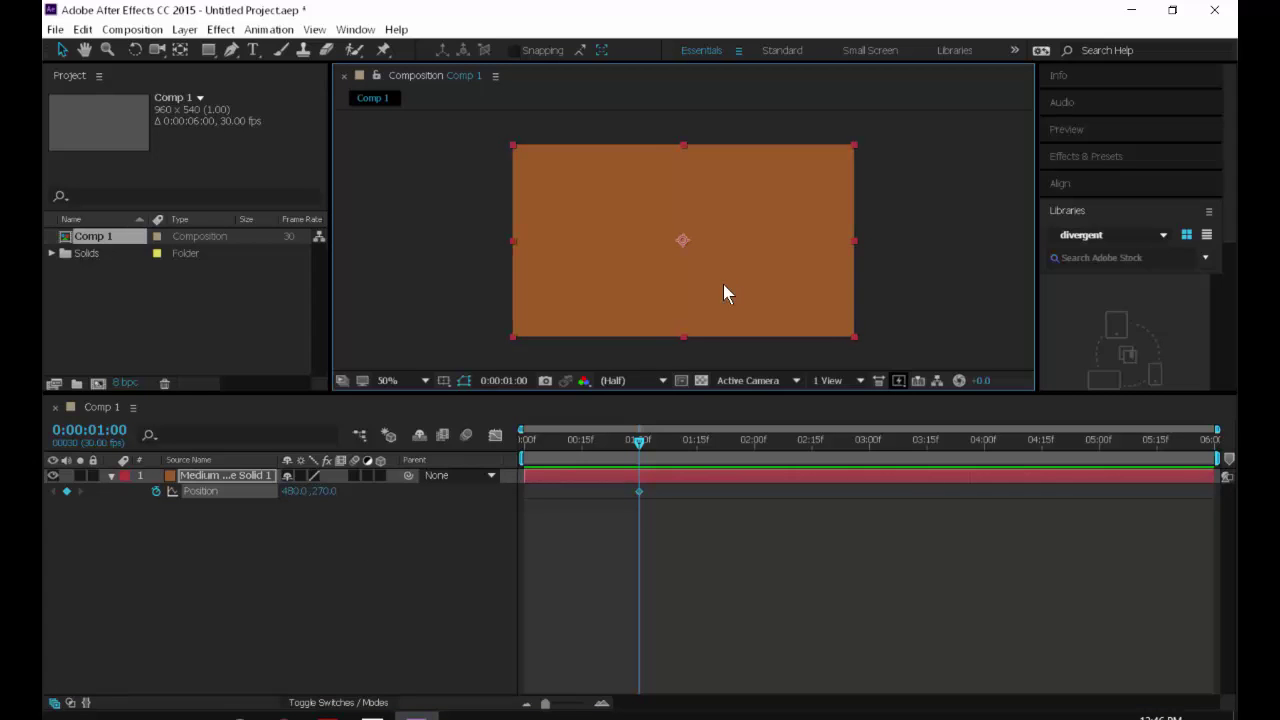
At 0:00:00:00, move the solid horizontally off the frame's left side to about -490, 270, adding a starting Position keyframe.
{"action": "mouse_move", "coordinate": [641, 492]}
{"action": "left_click_drag", "start_coordinate": [591, 442], "coordinate": [505, 449]}
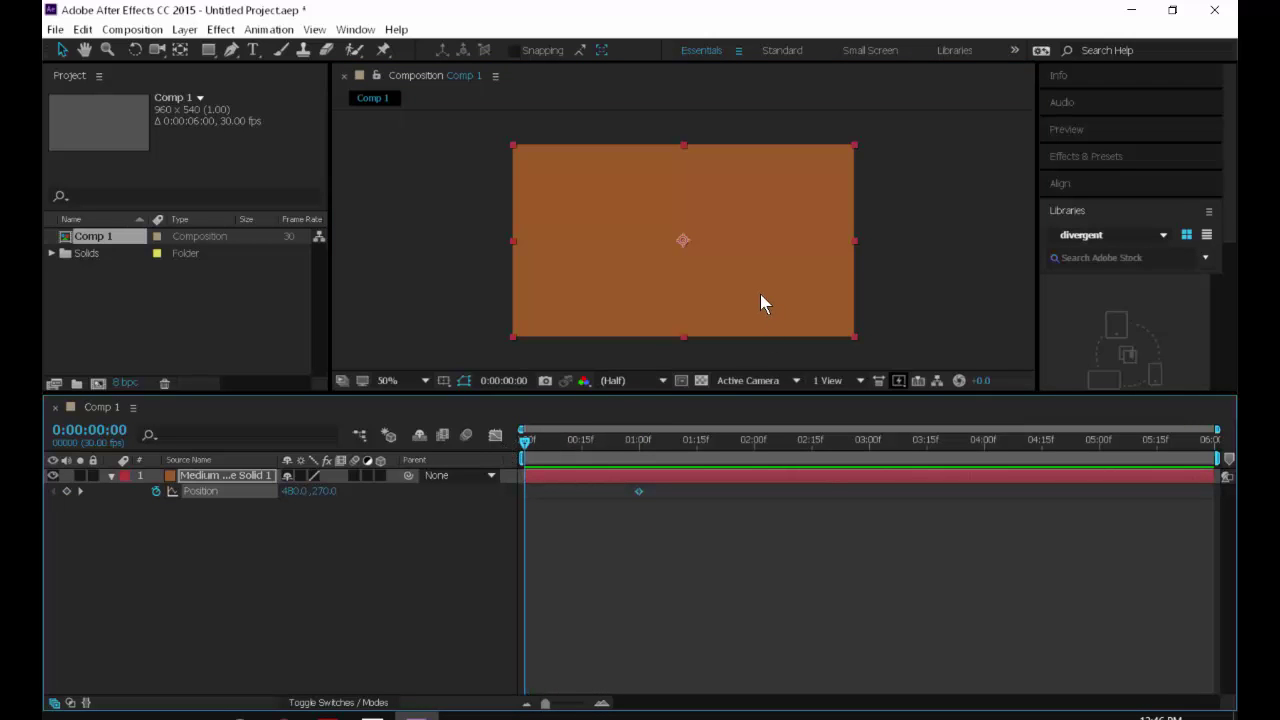
{"action": "left_click_drag", "start_coordinate": [754, 294], "coordinate": [416, 291]}
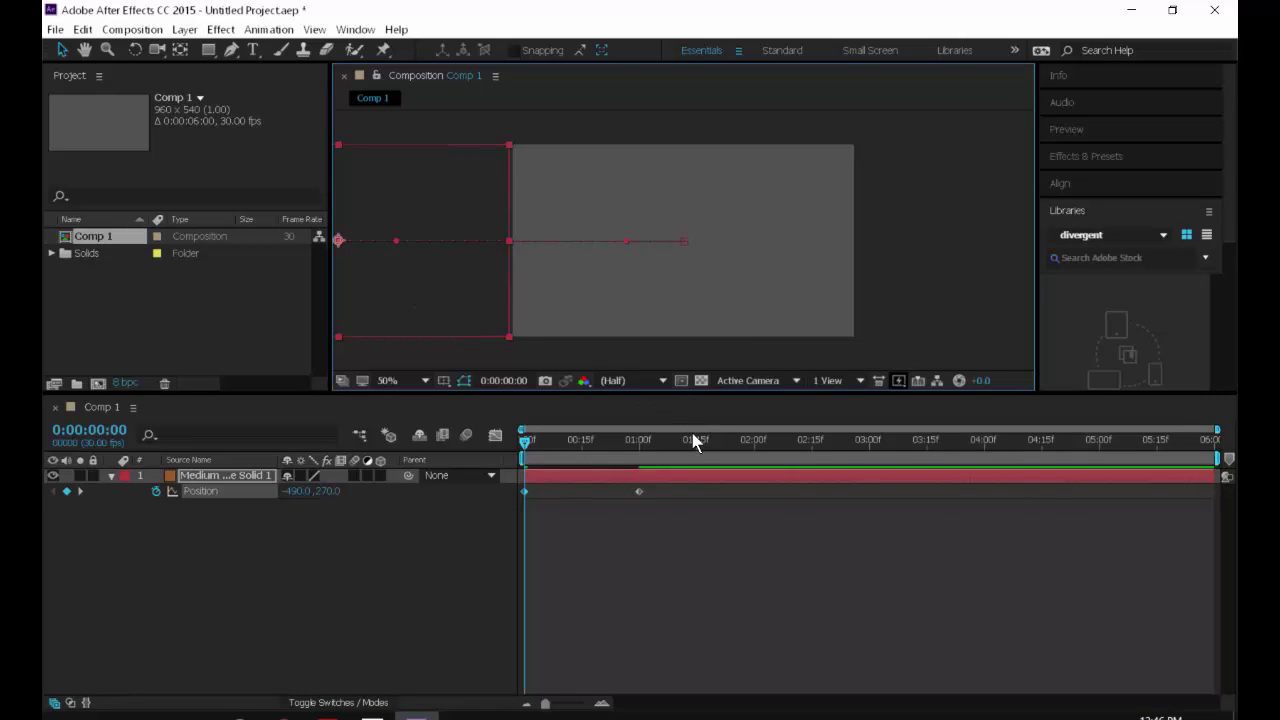
Preview the solid sliding into the frame twice.
{"action": "key", "text": "space"}
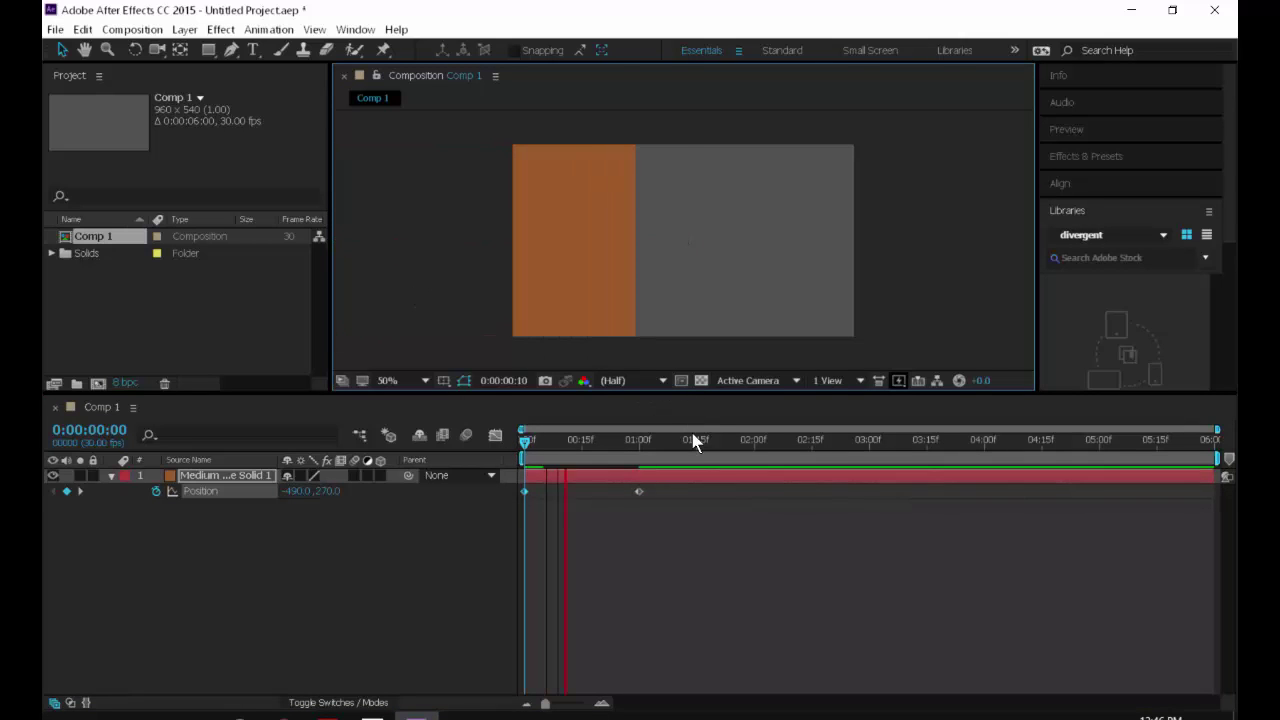
{"action": "key", "text": "space"}
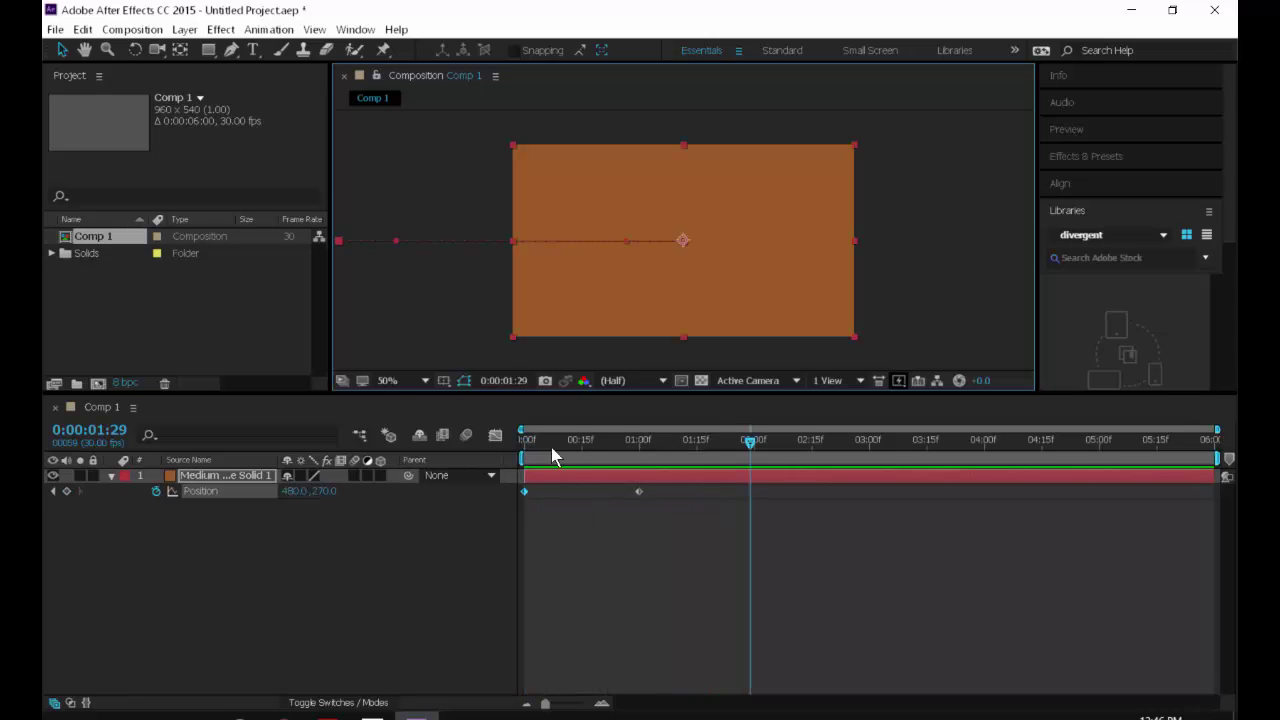
{"action": "key", "text": "space"}
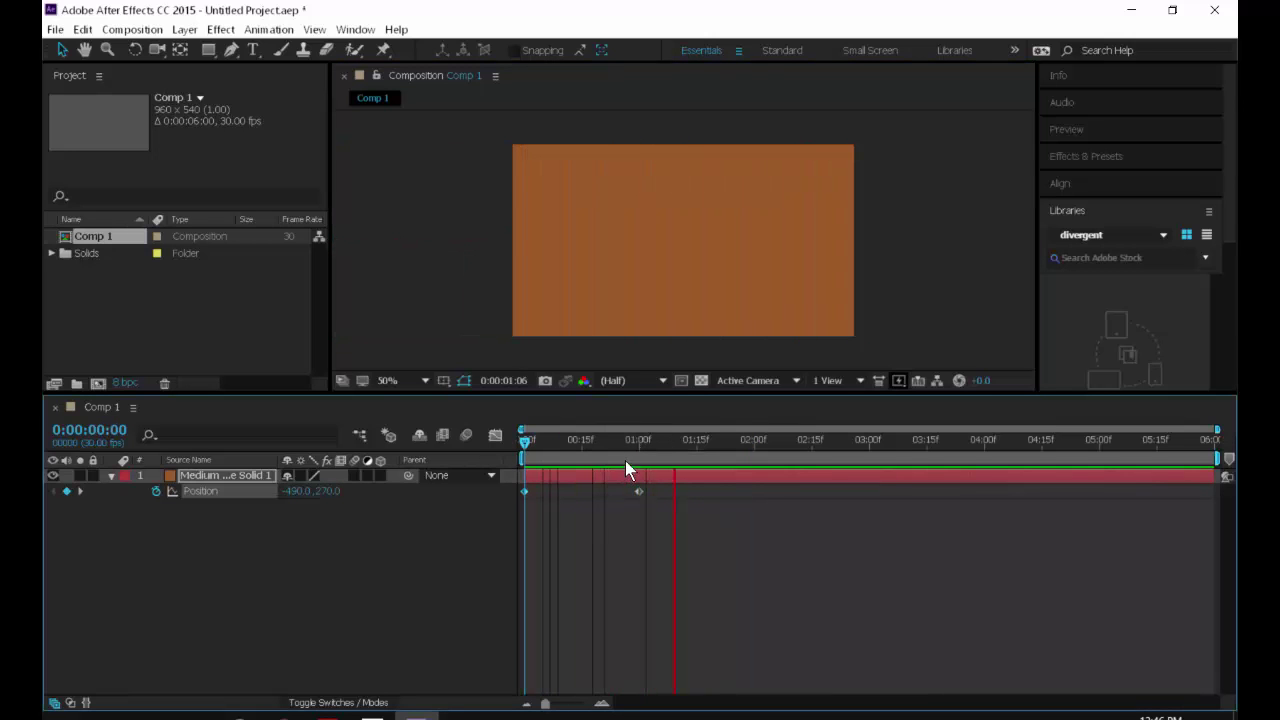
{"action": "key", "text": "space"}
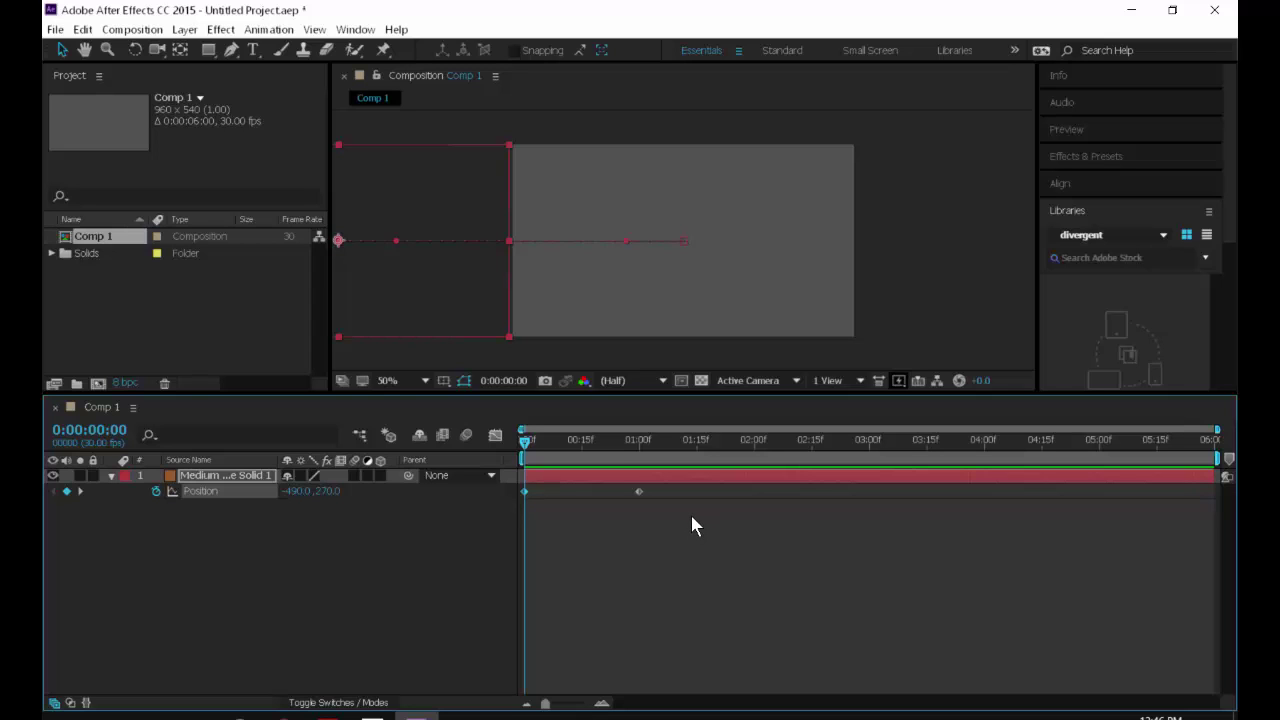
Select both Position keyframes, examine the speed curve in the Graph Editor, and return to the layer view.
{"action": "left_click_drag", "start_coordinate": [670, 531], "coordinate": [524, 518]}
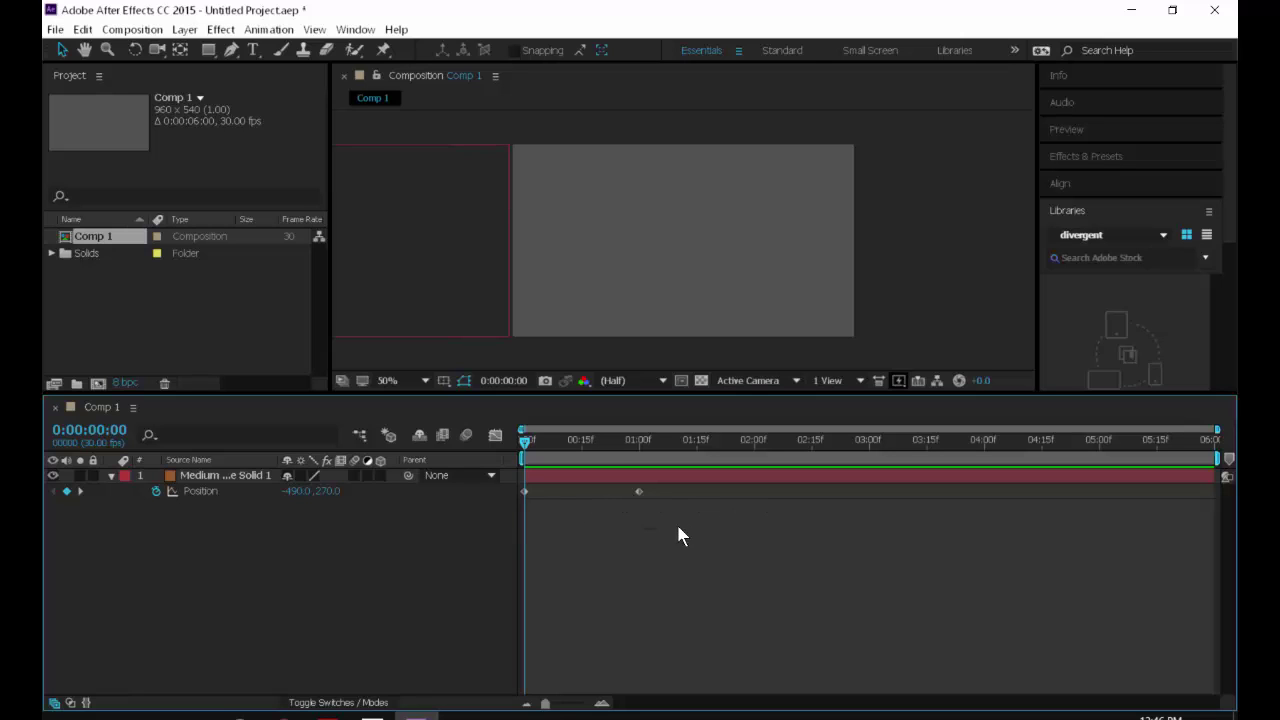
{"action": "left_click_drag", "start_coordinate": [684, 525], "coordinate": [493, 482]}
{"action": "left_click", "coordinate": [494, 436]}
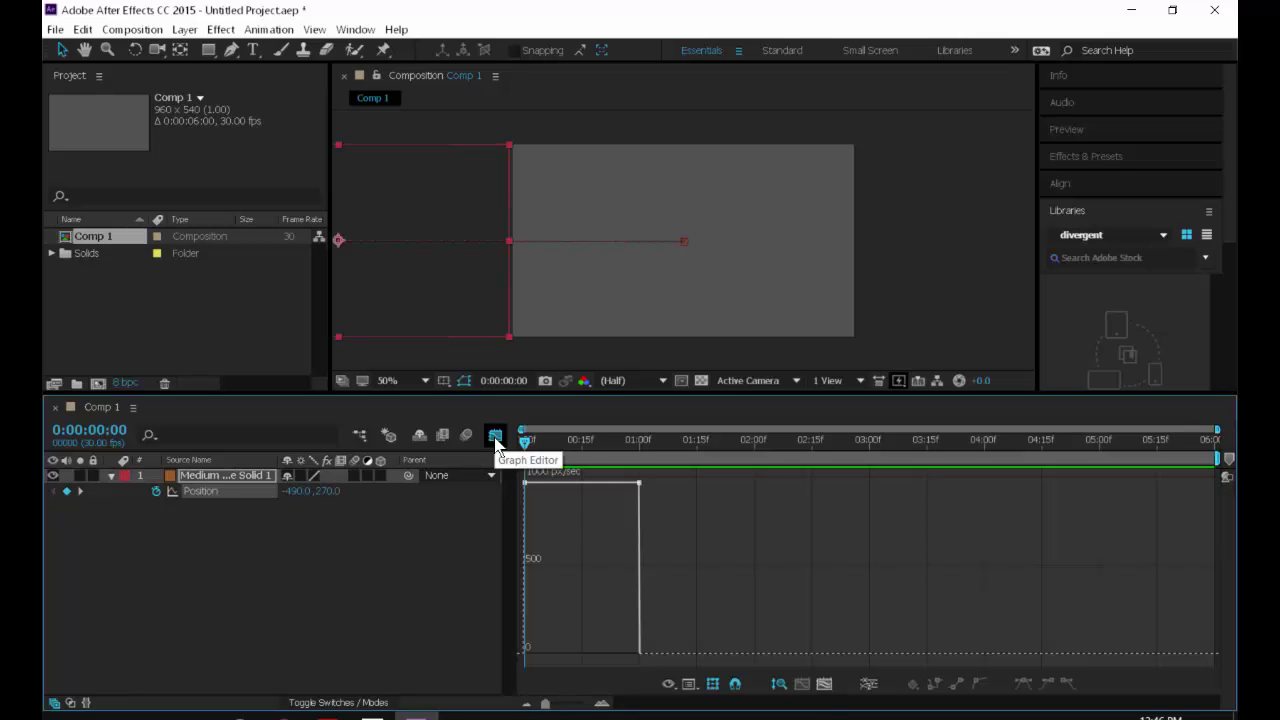
{"action": "left_click", "coordinate": [639, 484]}
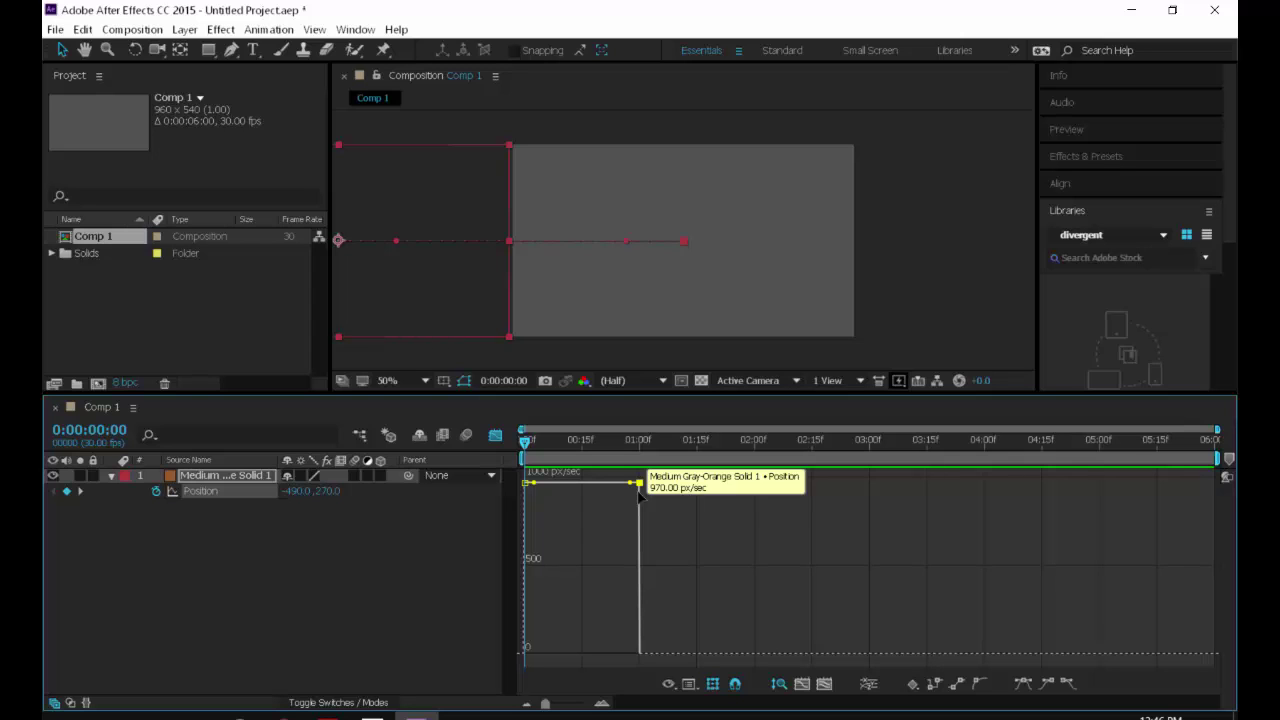
{"action": "left_click", "coordinate": [494, 436]}
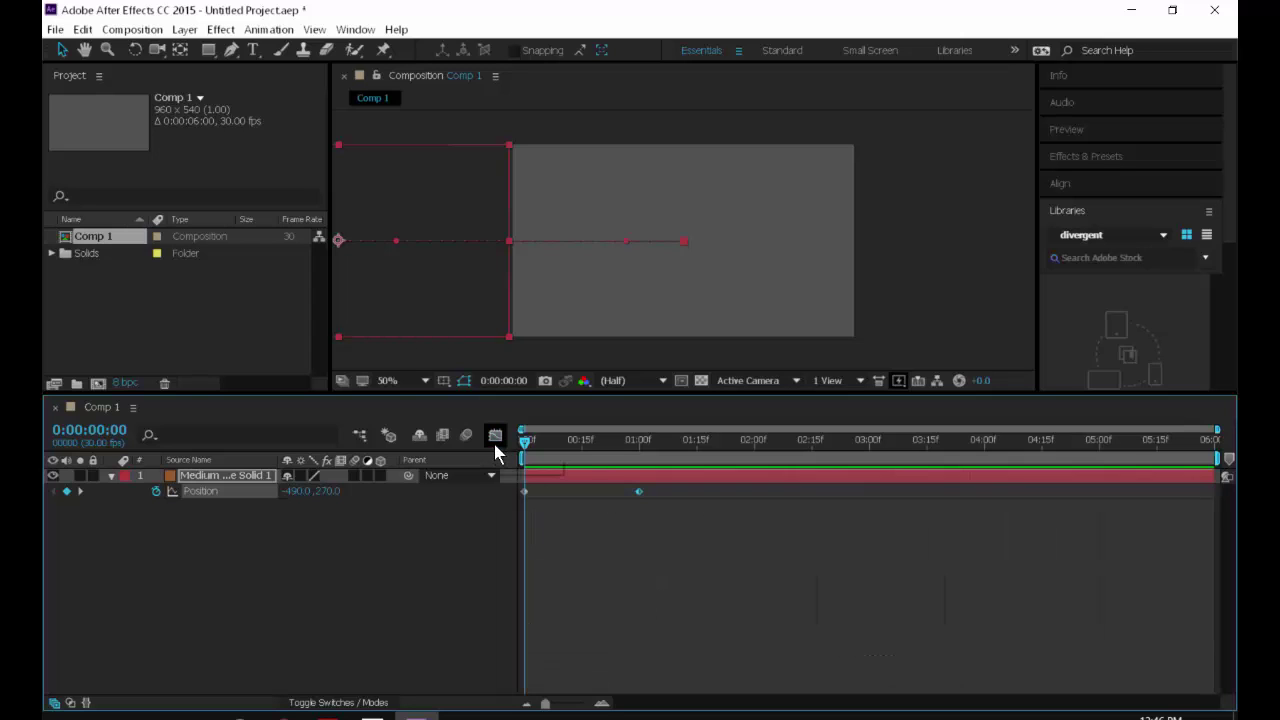
Apply Easy Ease to both of the solid's Position keyframes.
{"action": "left_click_drag", "start_coordinate": [714, 544], "coordinate": [527, 492]}
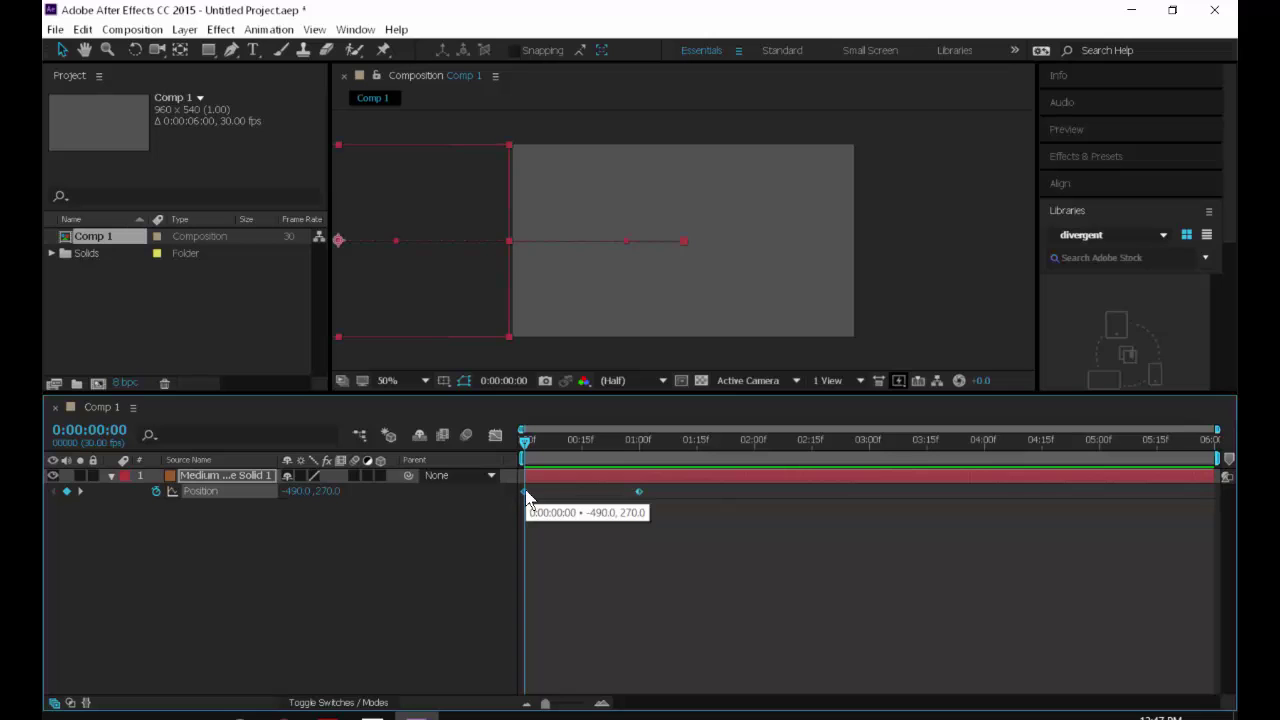
{"action": "right_click", "coordinate": [525, 491]}
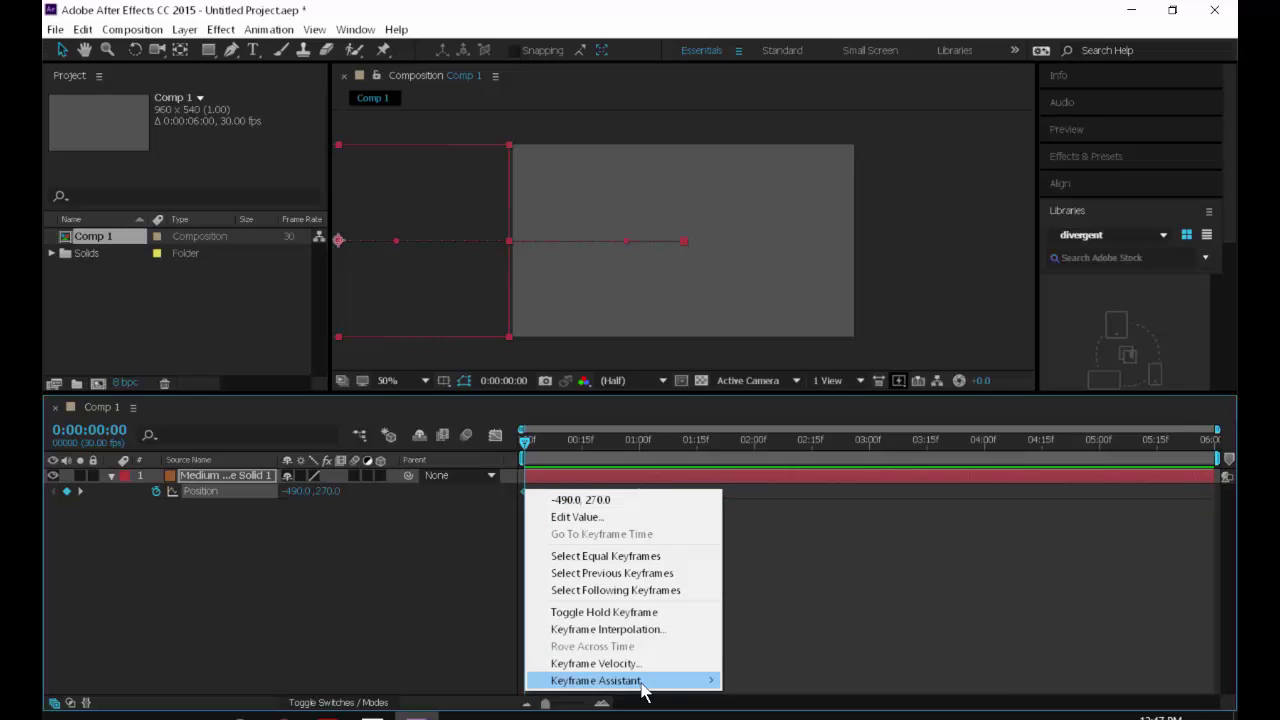
{"action": "mouse_move", "coordinate": [641, 684]}
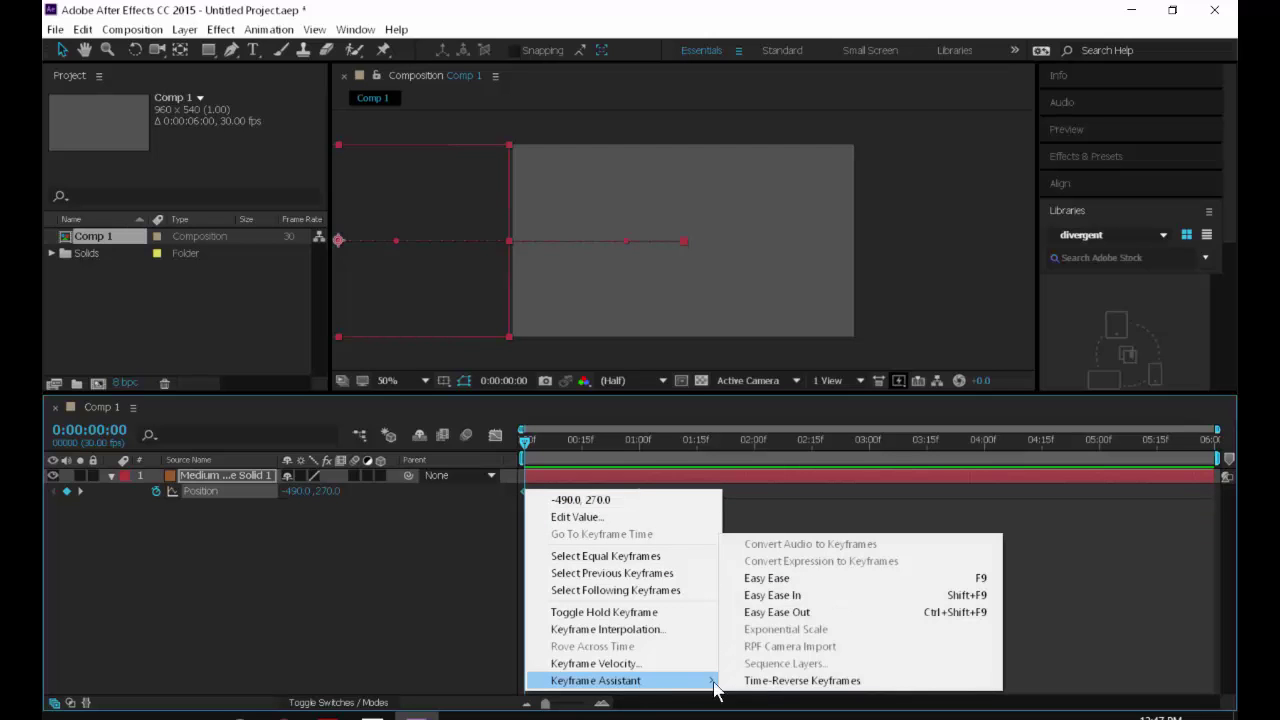
{"action": "left_click", "coordinate": [773, 581]}
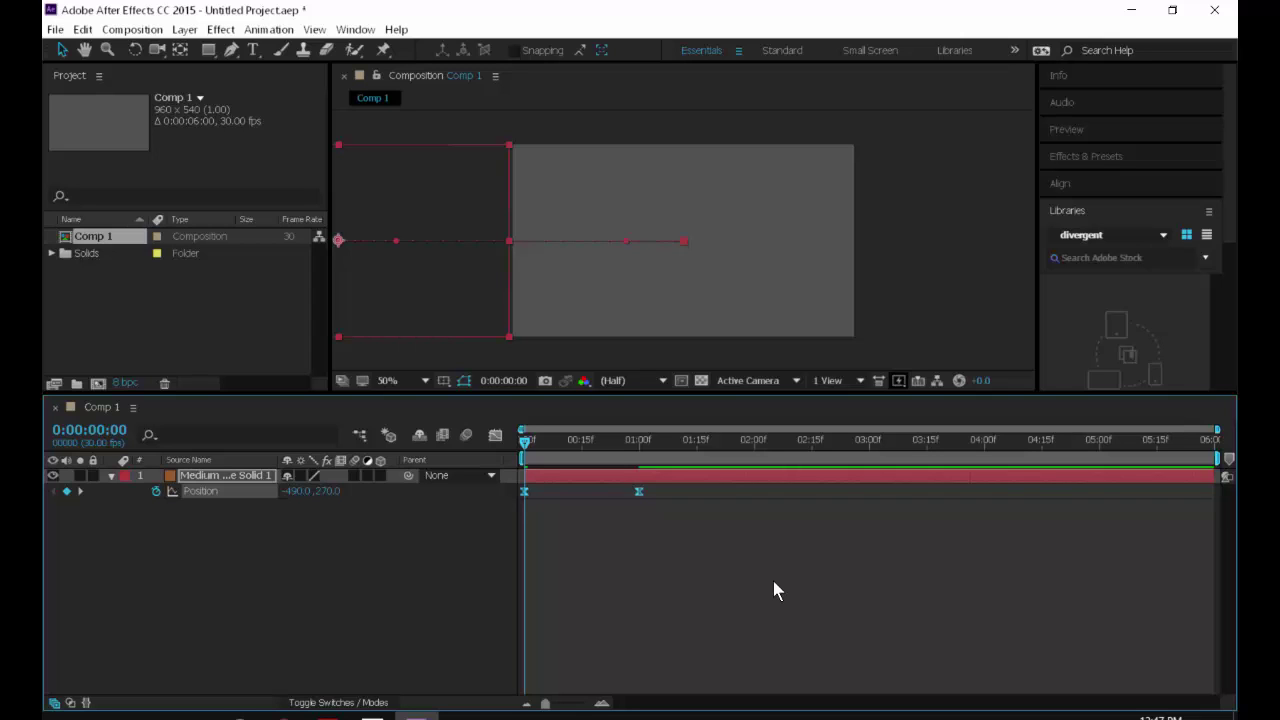
Shorten the easing handles of both Position keyframes to about one frame in the speed graph, and preview the slide from the layer view.
{"action": "left_click", "coordinate": [495, 436]}
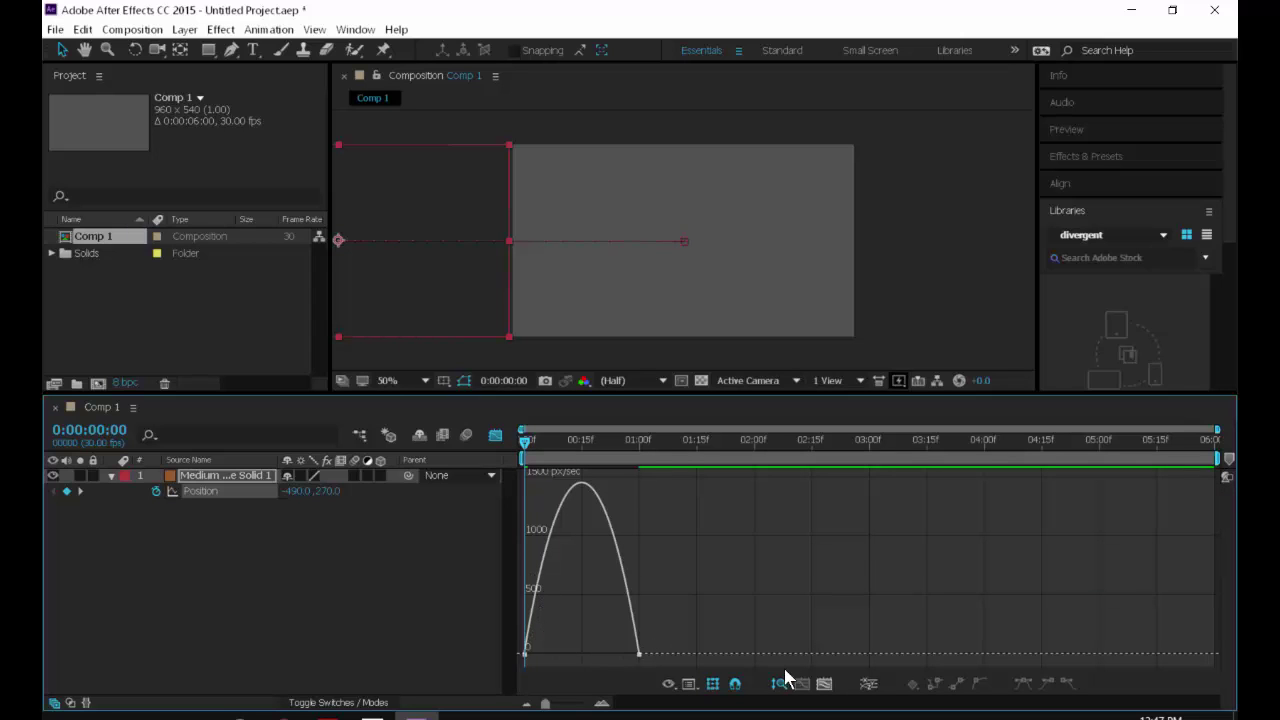
{"action": "left_click", "coordinate": [823, 684]}
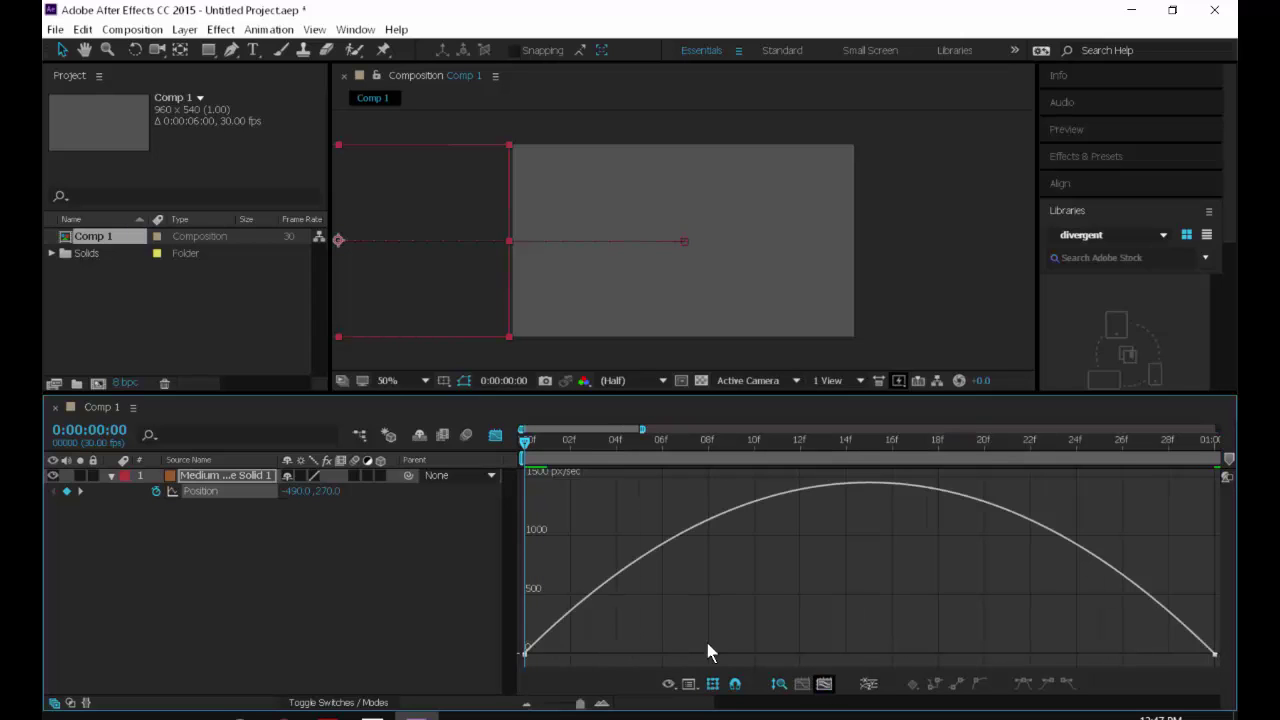
{"action": "left_click", "coordinate": [524, 652]}
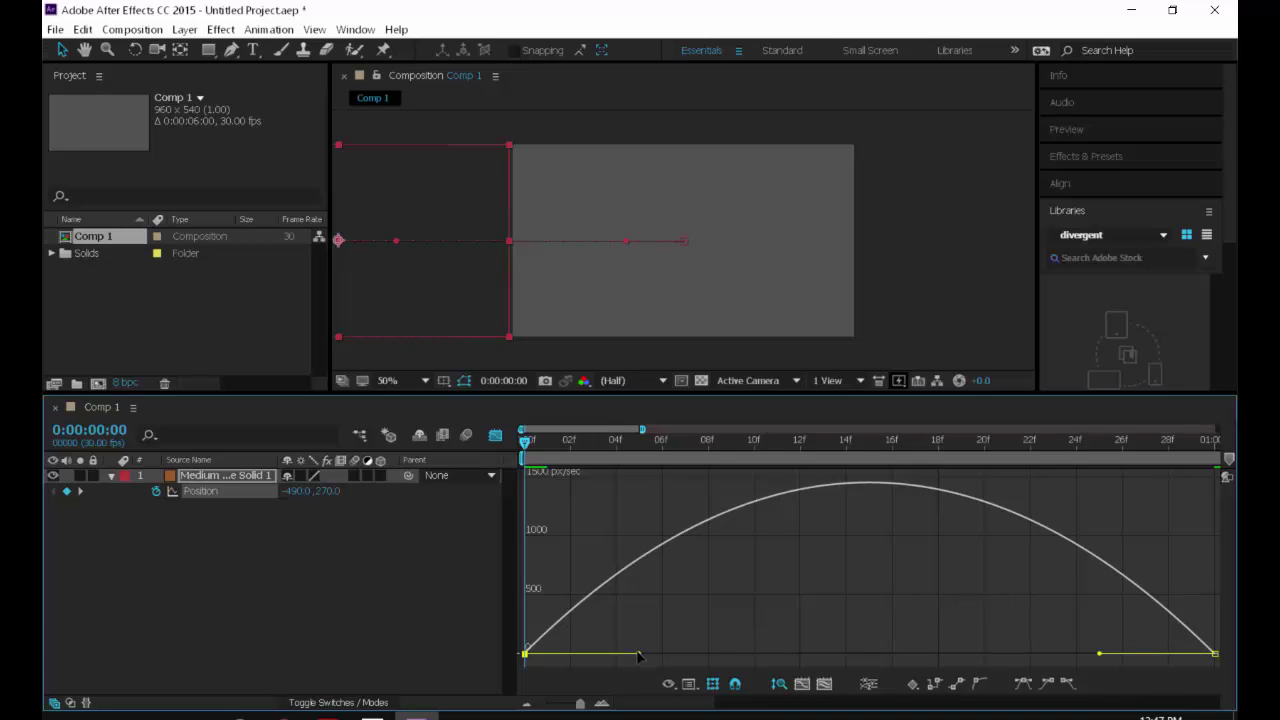
{"action": "left_click_drag", "start_coordinate": [638, 653], "coordinate": [537, 652]}
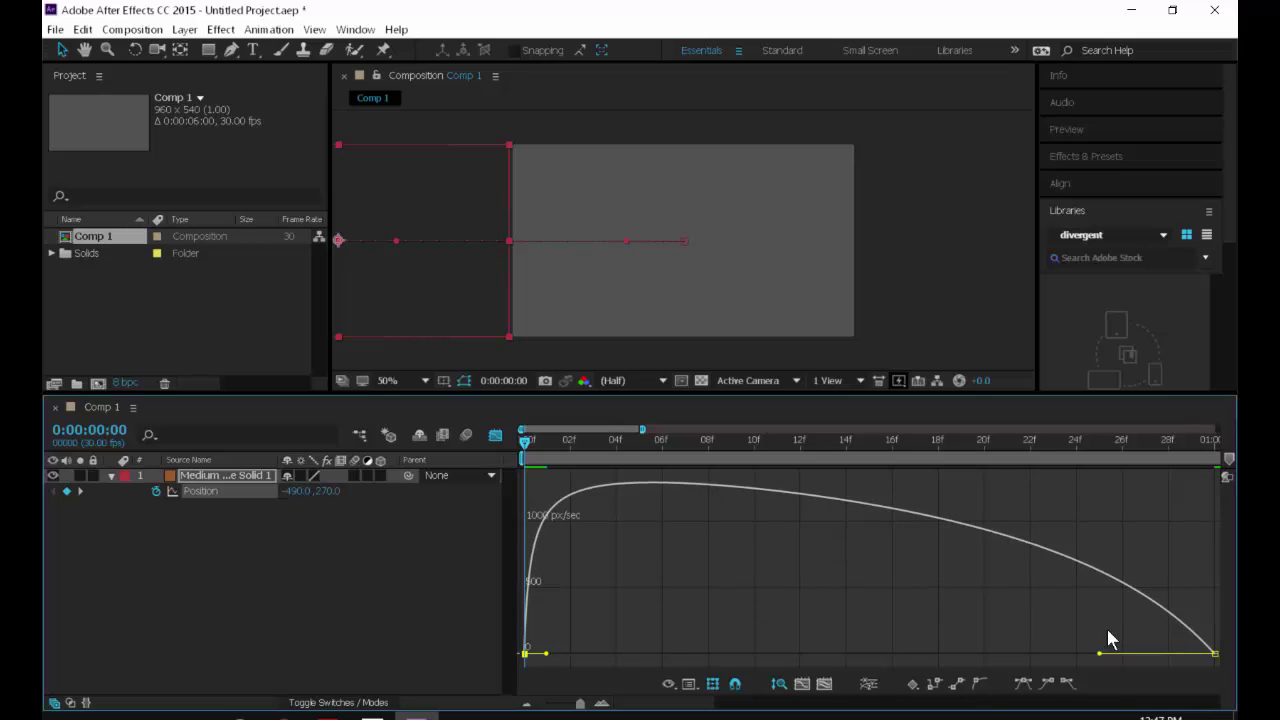
{"action": "left_click_drag", "start_coordinate": [1098, 653], "coordinate": [1182, 652]}
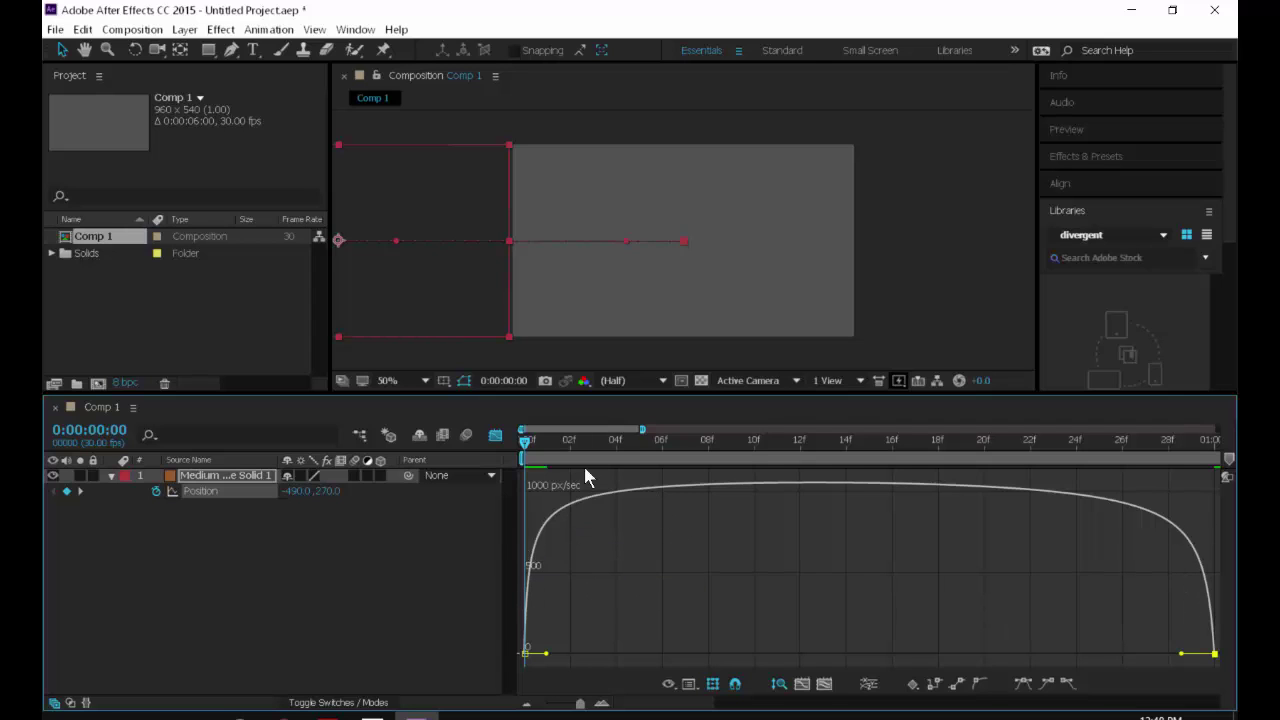
{"action": "left_click", "coordinate": [494, 438]}
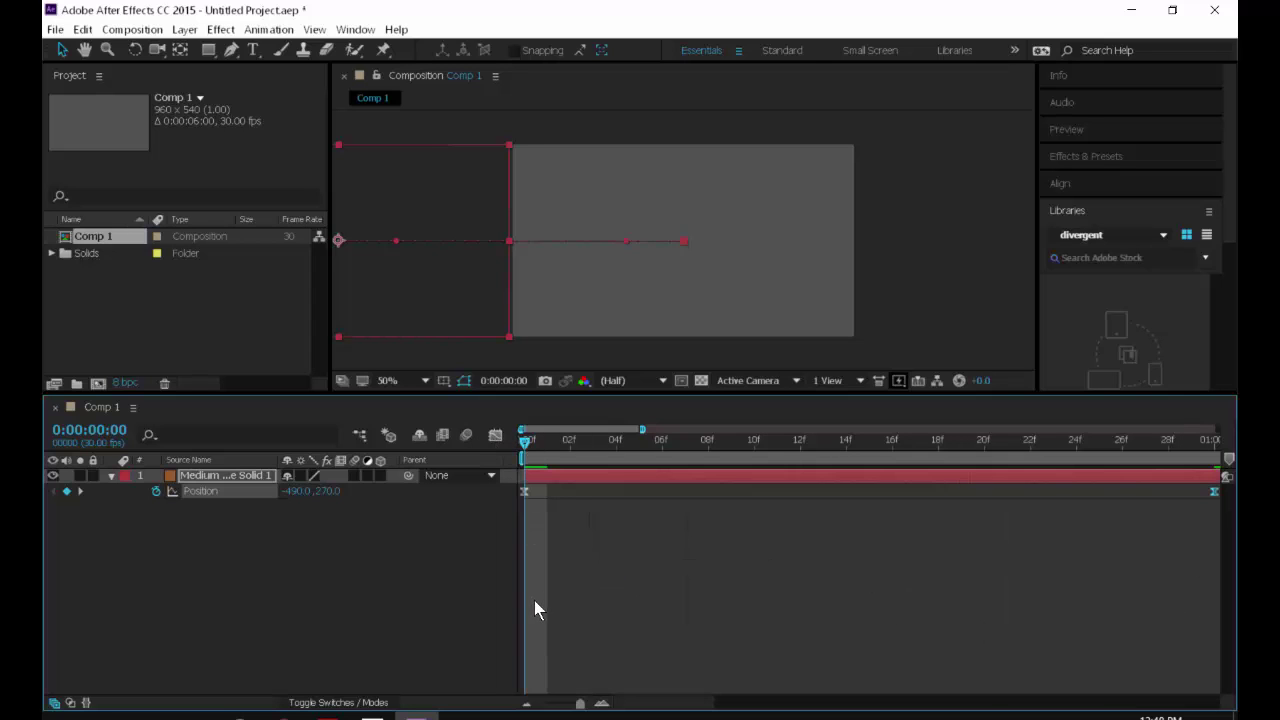
{"action": "key", "text": "space"}
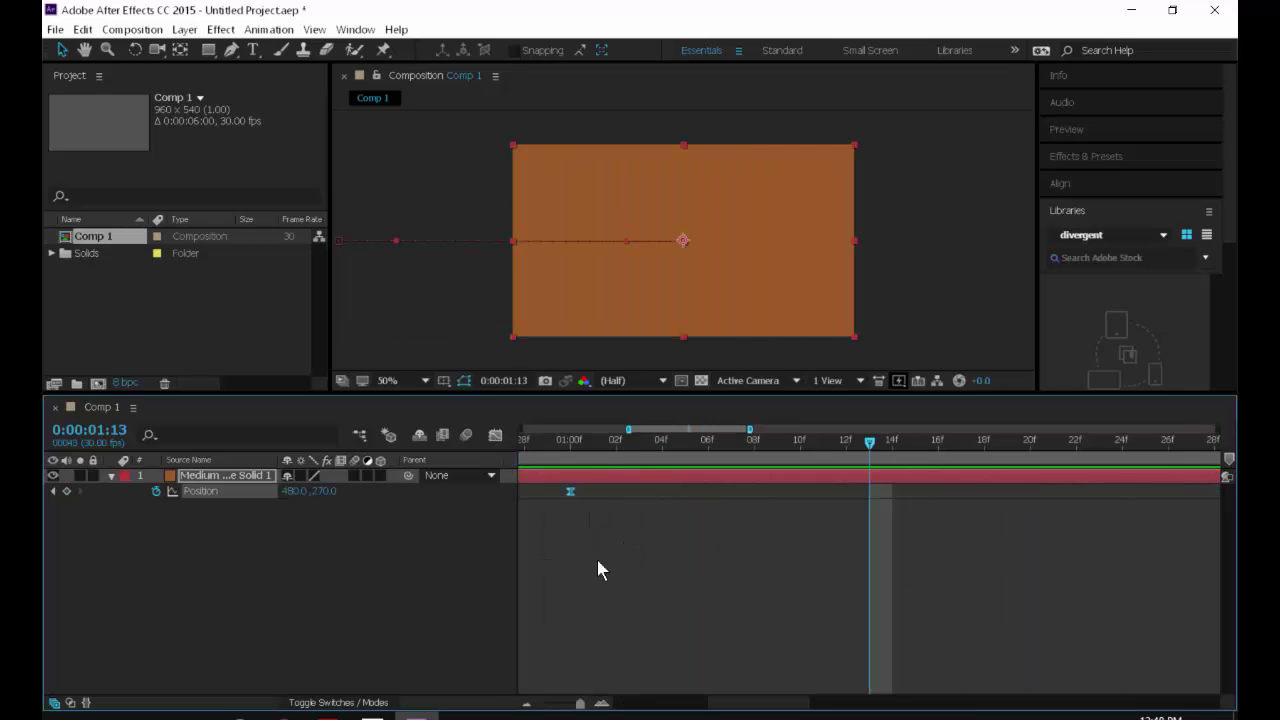
Move the solid's ending Position keyframe earlier to 0:00:00:14 and preview the faster slide.
{"action": "left_click_drag", "start_coordinate": [580, 703], "coordinate": [552, 703]}
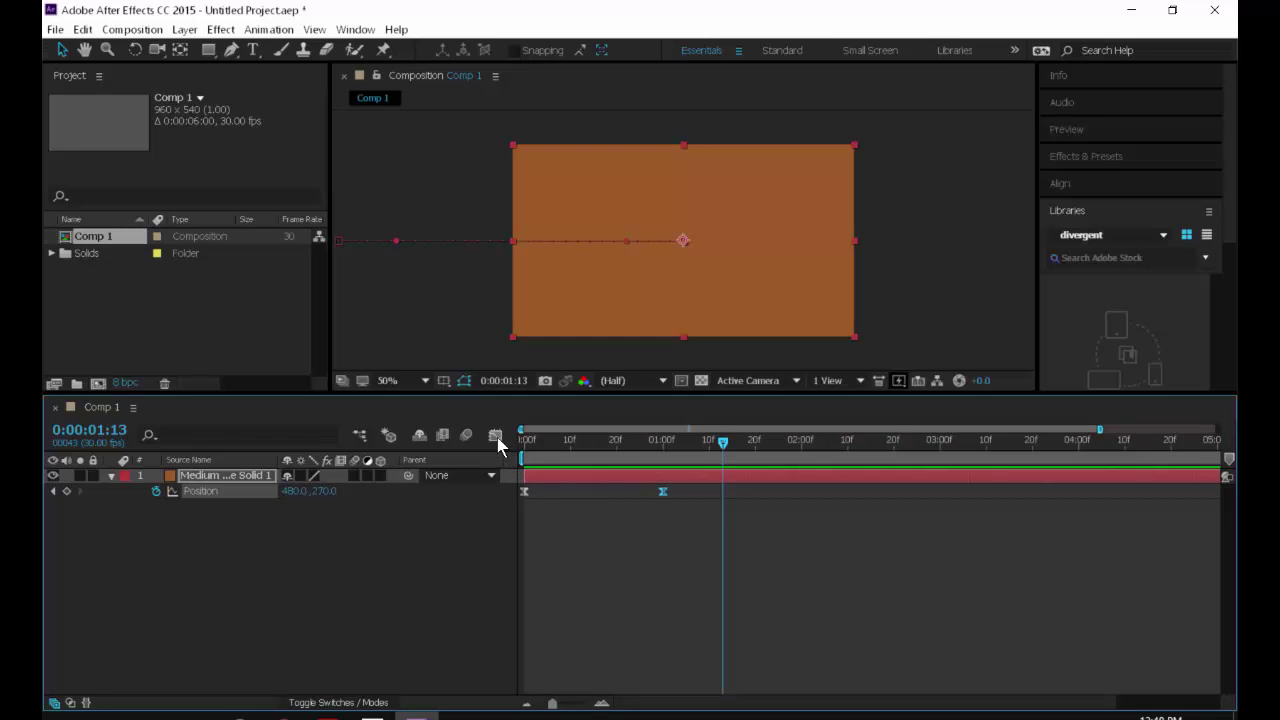
{"action": "left_click_drag", "start_coordinate": [667, 496], "coordinate": [596, 496]}
{"action": "key", "text": "space"}
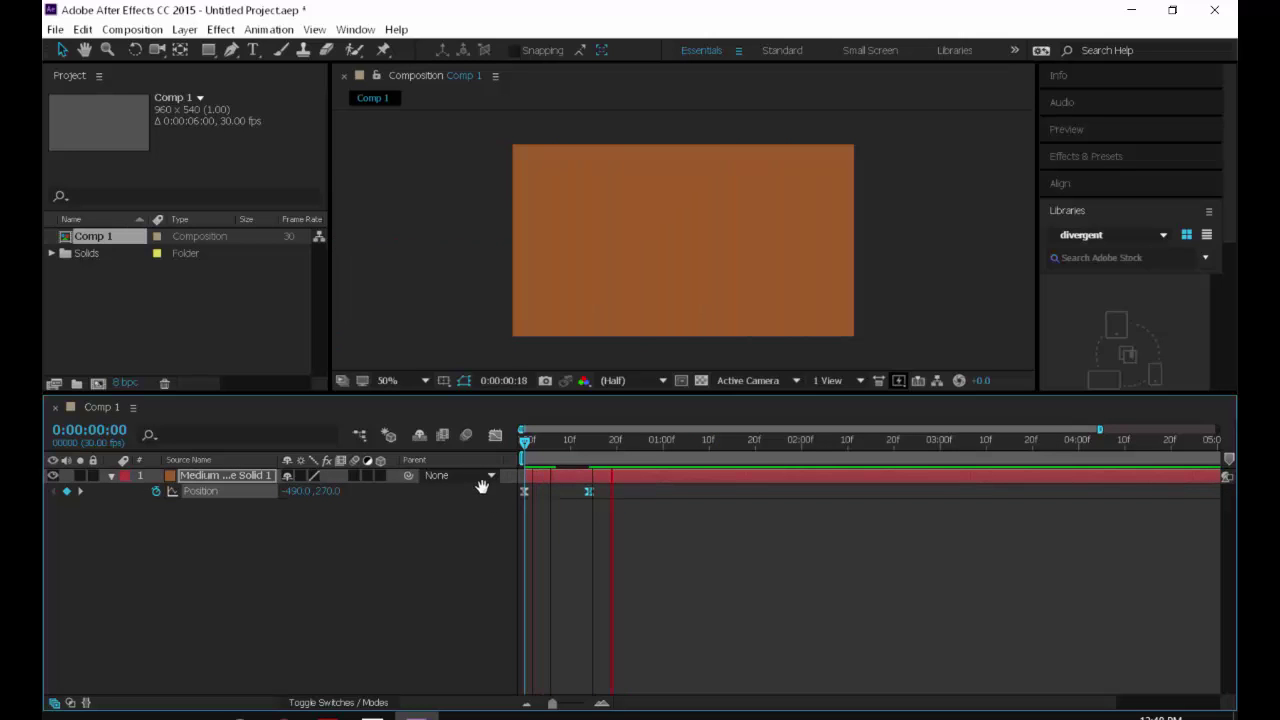
Reshape the Position speed curve by shortening the start handle further and extending the end handle back to about frame 7.
{"action": "left_click", "coordinate": [501, 436]}
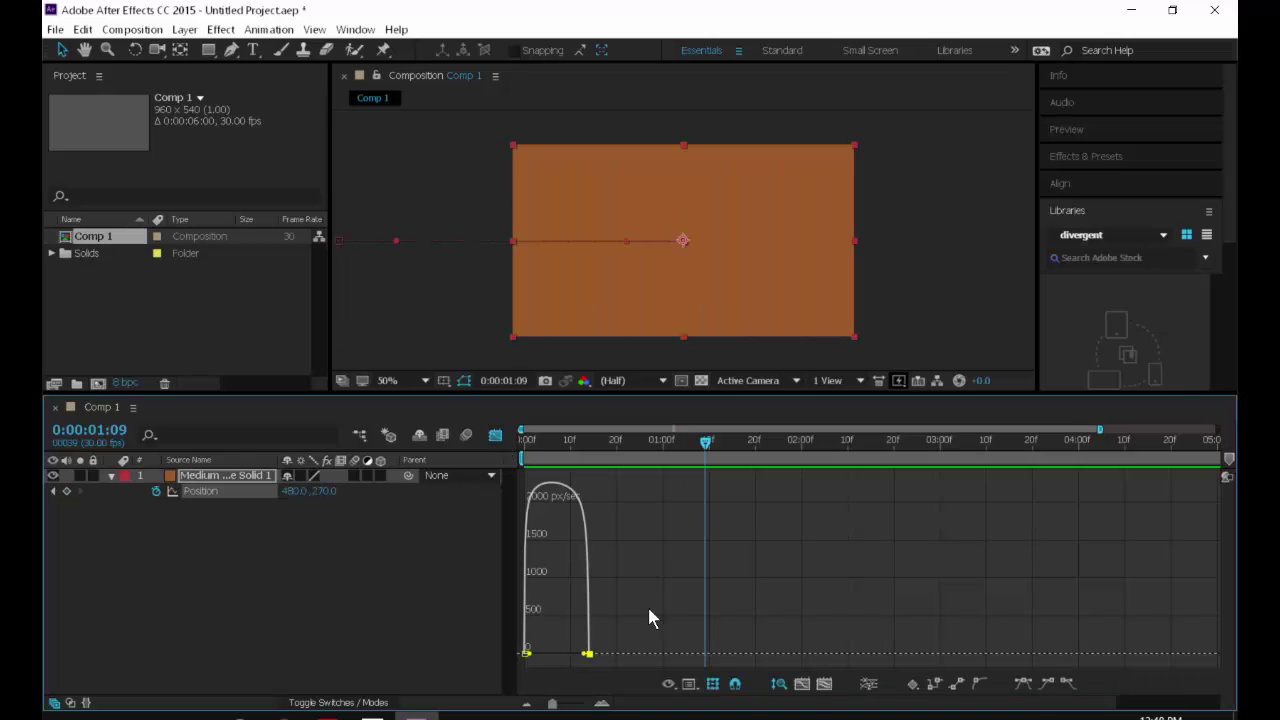
{"action": "left_click", "coordinate": [821, 684]}
{"action": "left_click_drag", "start_coordinate": [545, 663], "coordinate": [530, 660]}
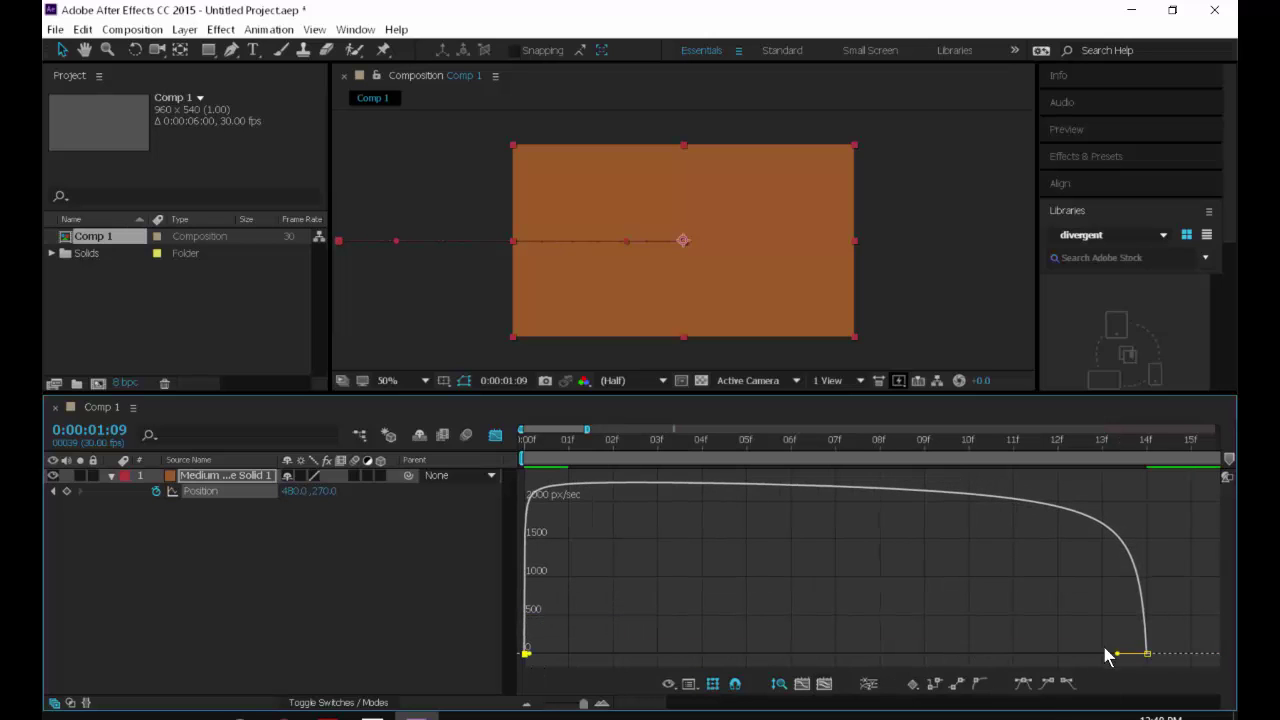
{"action": "left_click_drag", "start_coordinate": [1122, 656], "coordinate": [823, 662]}
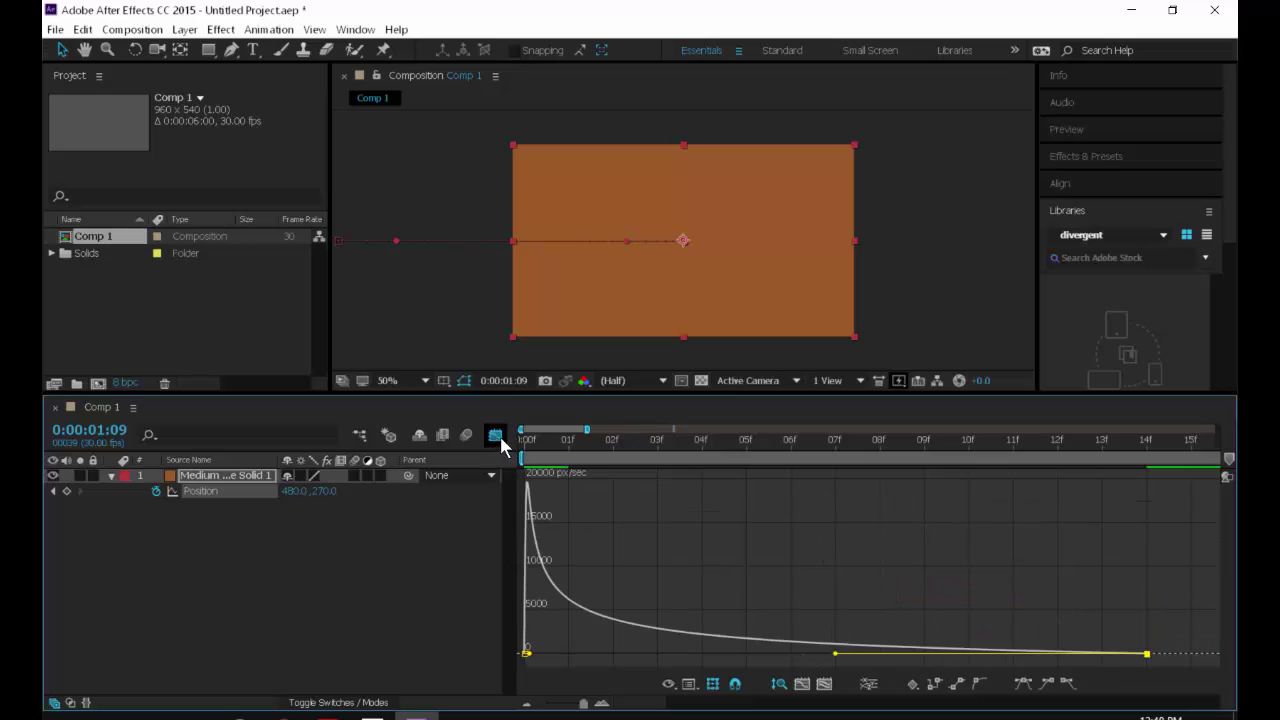
{"action": "left_click", "coordinate": [495, 435]}
Preview the reshaped slide-in from the start of the composition twice.
{"action": "key", "text": "Home"}
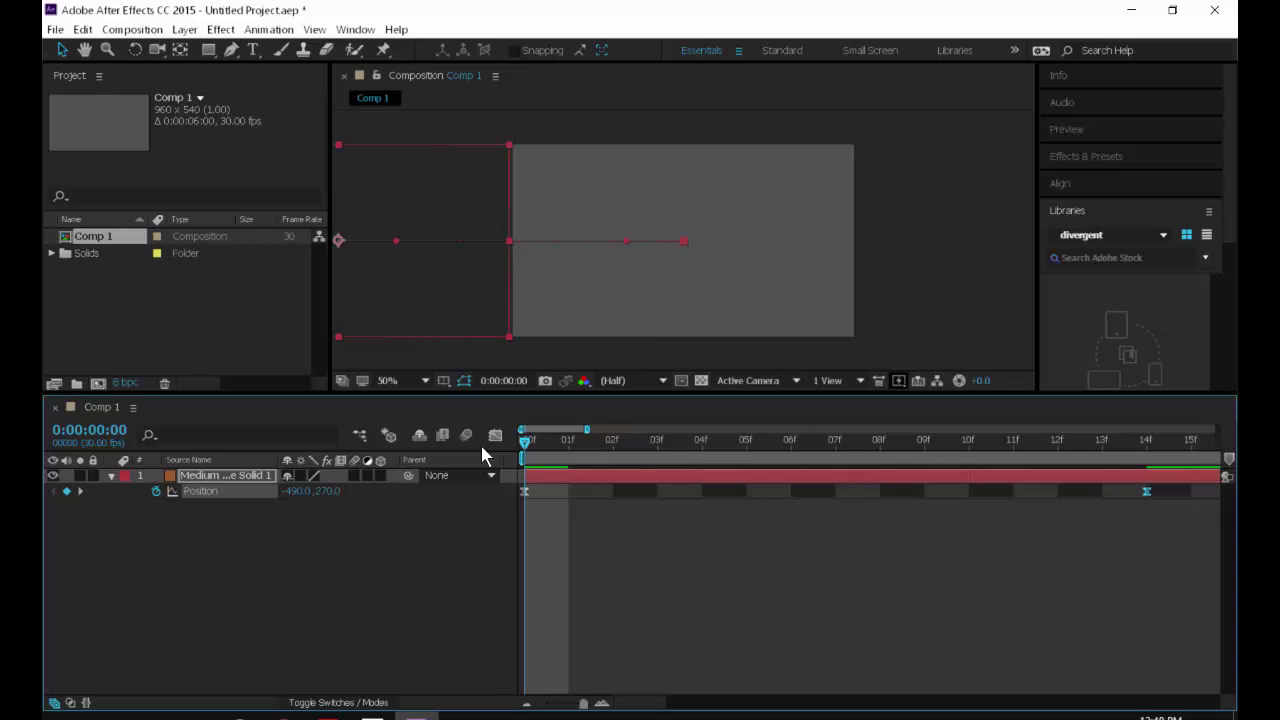
{"action": "key", "text": "space"}
{"action": "left_click", "coordinate": [386, 468]}
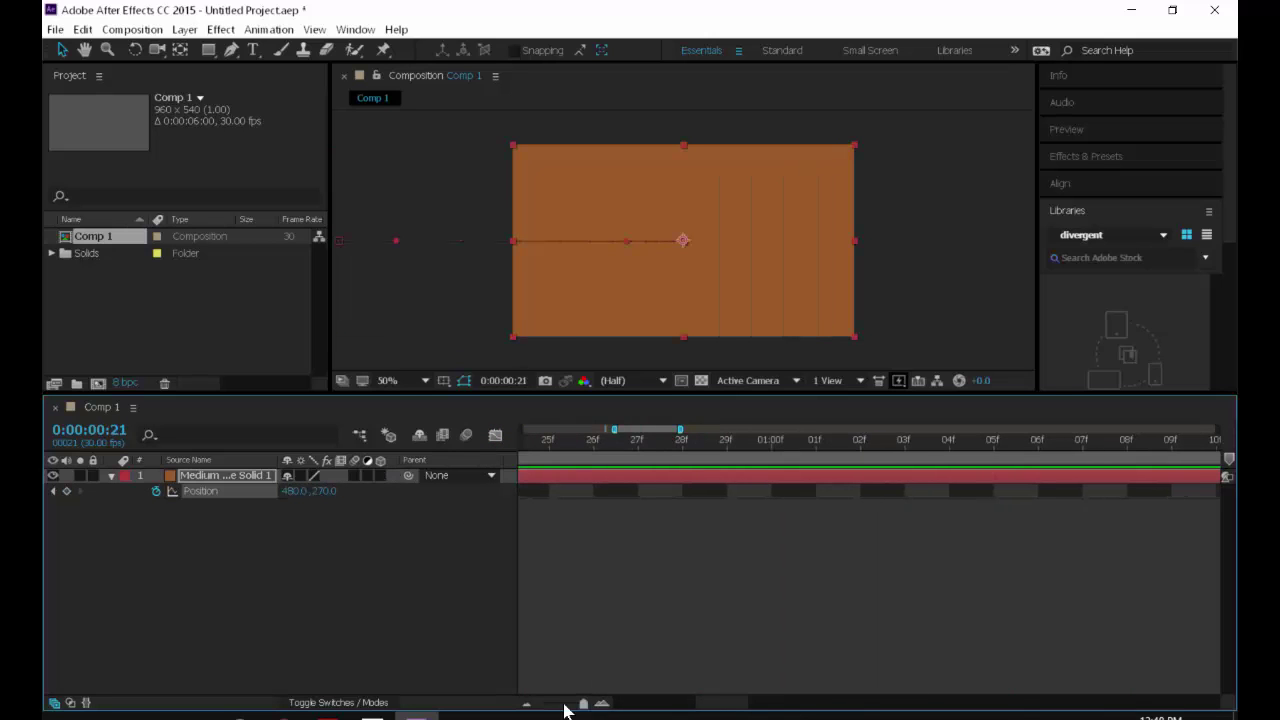
{"action": "left_click_drag", "start_coordinate": [584, 703], "coordinate": [545, 703]}
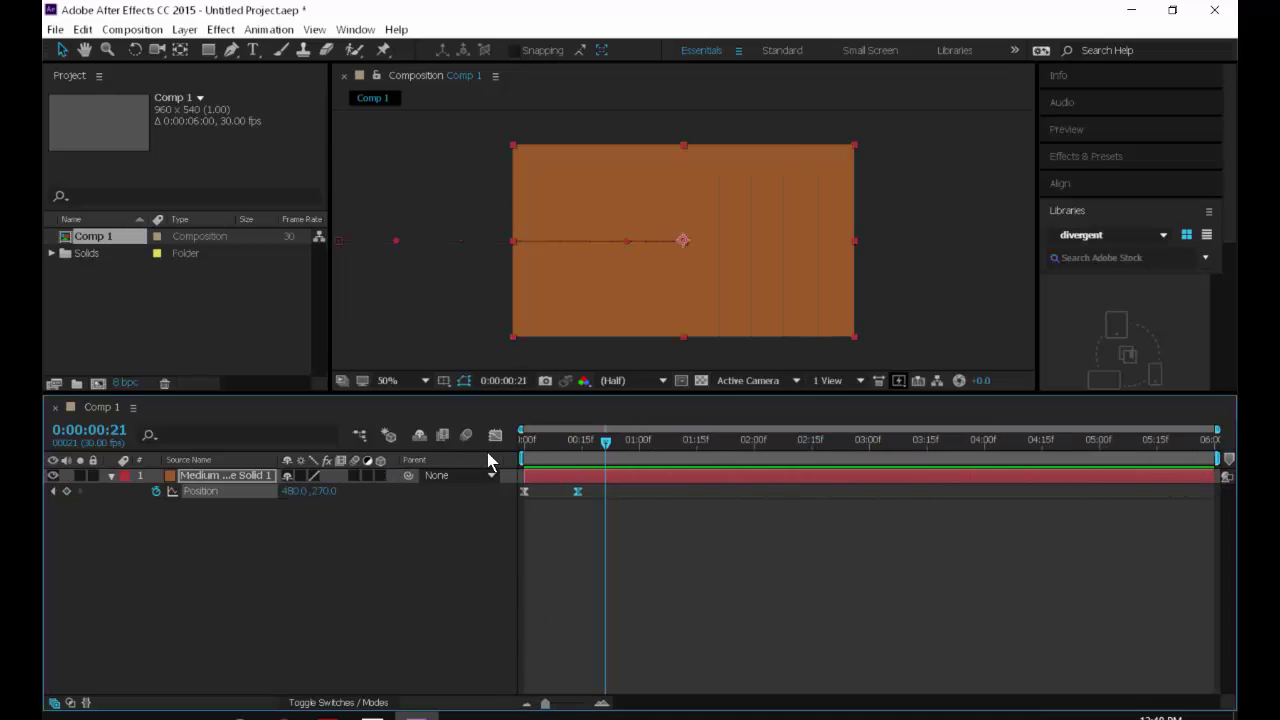
{"action": "key", "text": "Home"}
{"action": "key", "text": "space"}
{"action": "key", "text": "space"}
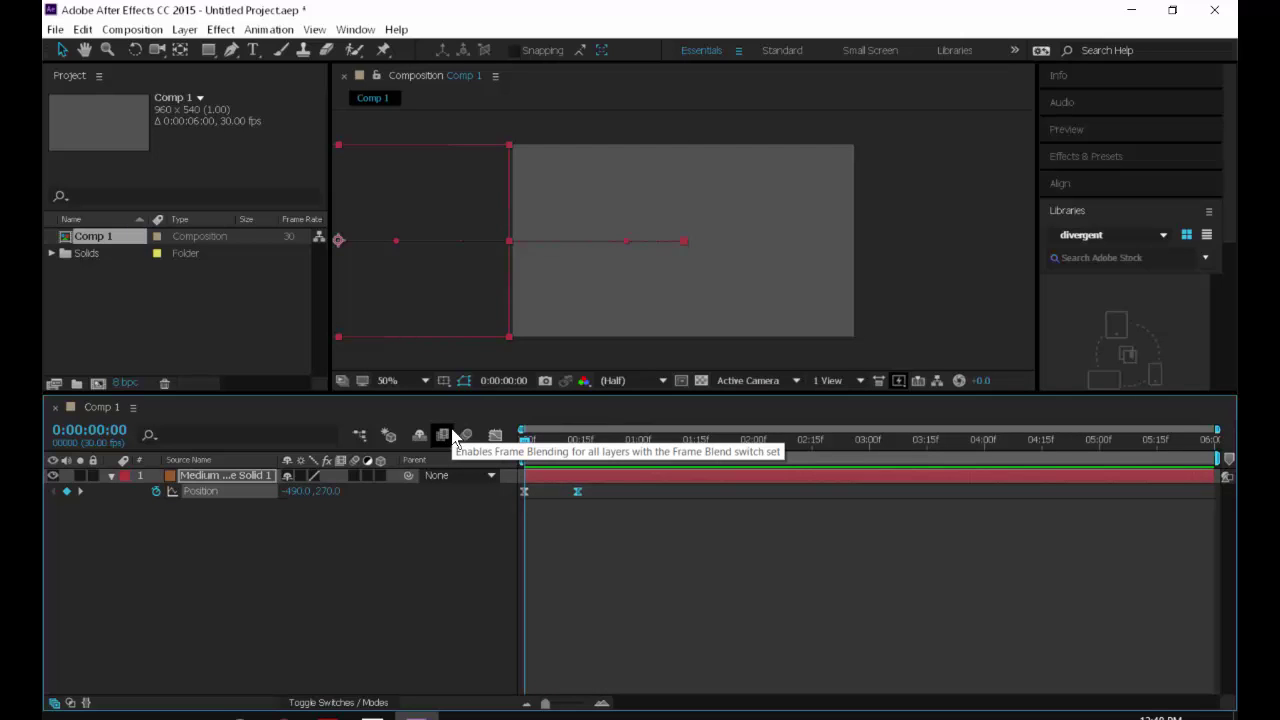
Compare the Position value graph with the speed graph in the Graph Editor, ending on the speed graph, and return to the layer view.
{"action": "left_click", "coordinate": [494, 435]}
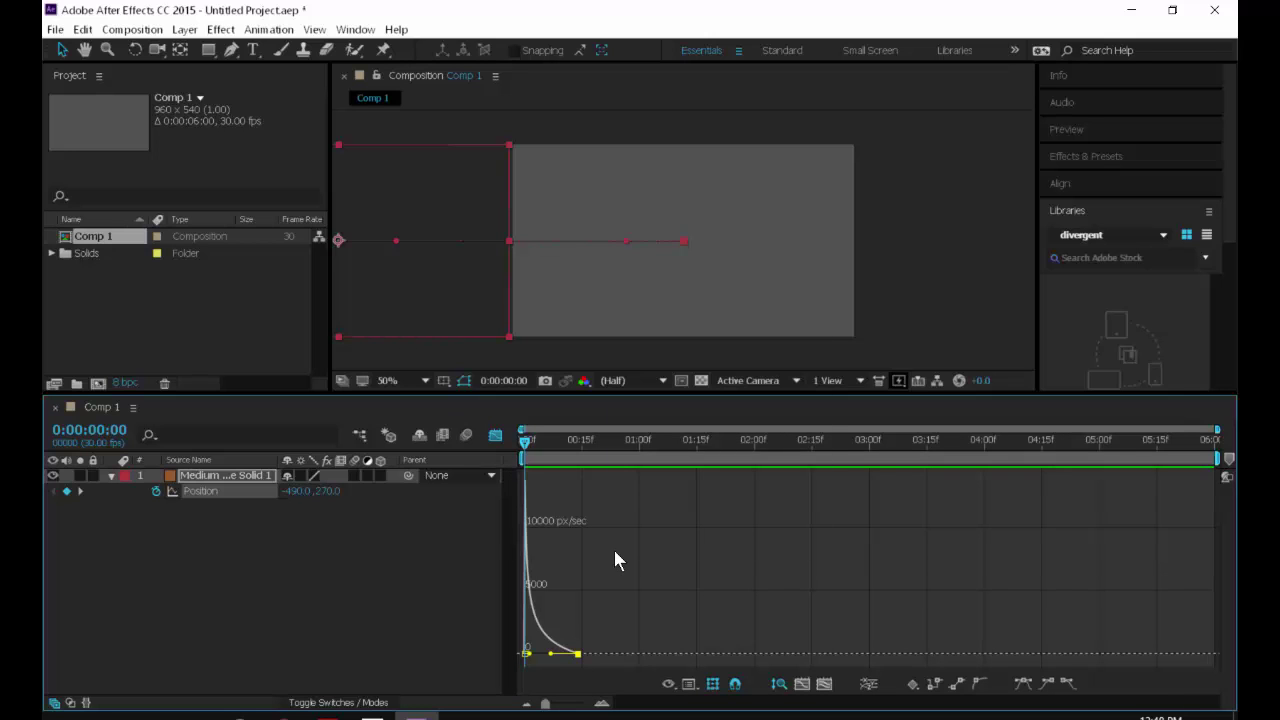
{"action": "right_click", "coordinate": [614, 551]}
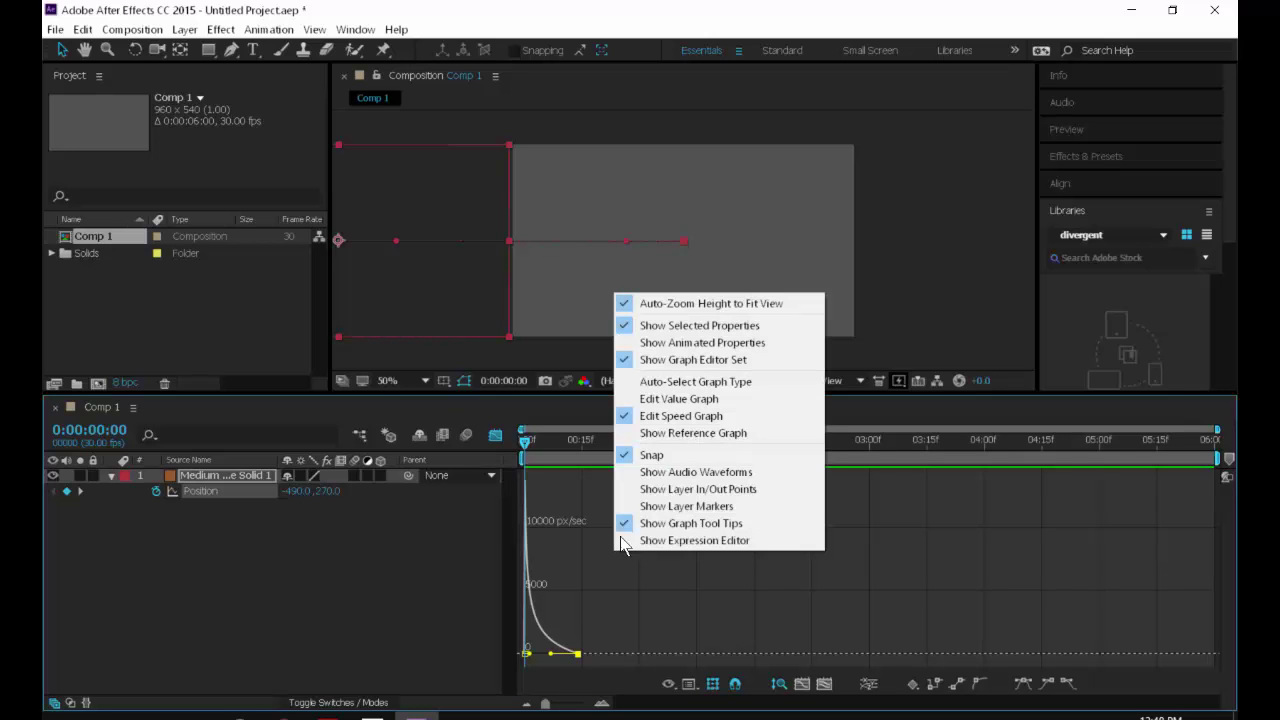
{"action": "left_click", "coordinate": [685, 400]}
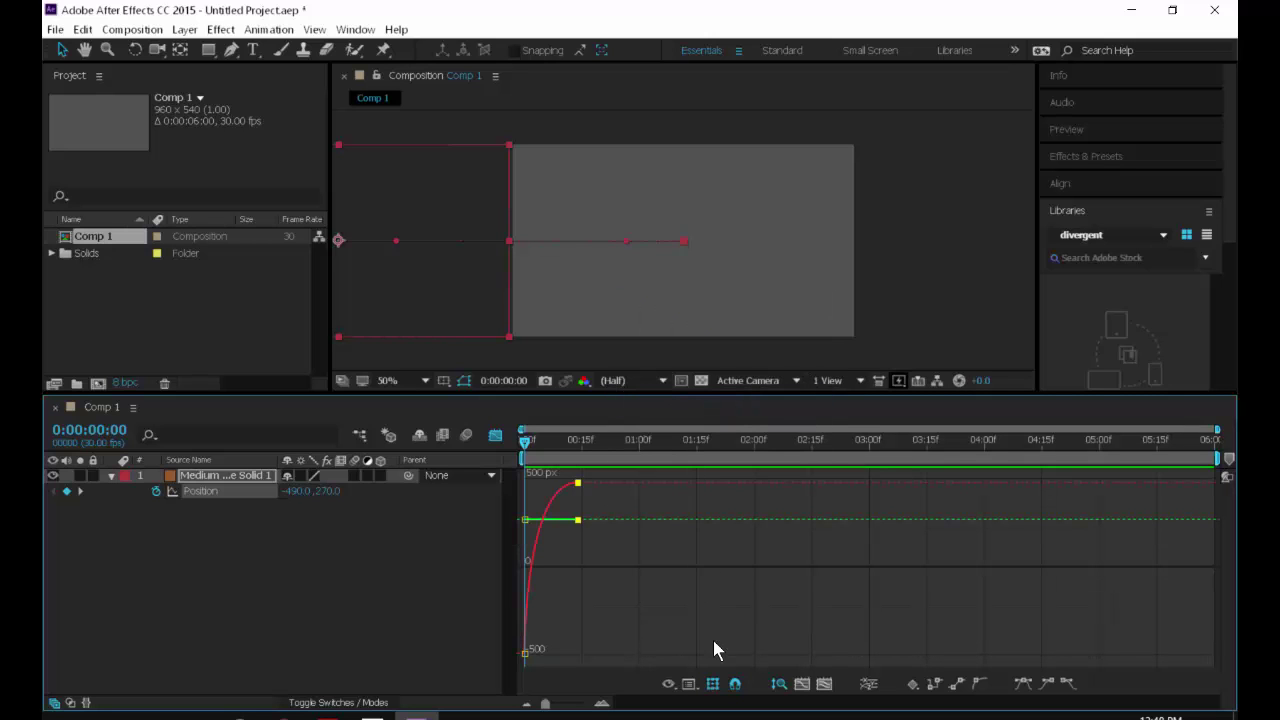
{"action": "right_click", "coordinate": [696, 608]}
{"action": "left_click", "coordinate": [737, 471]}
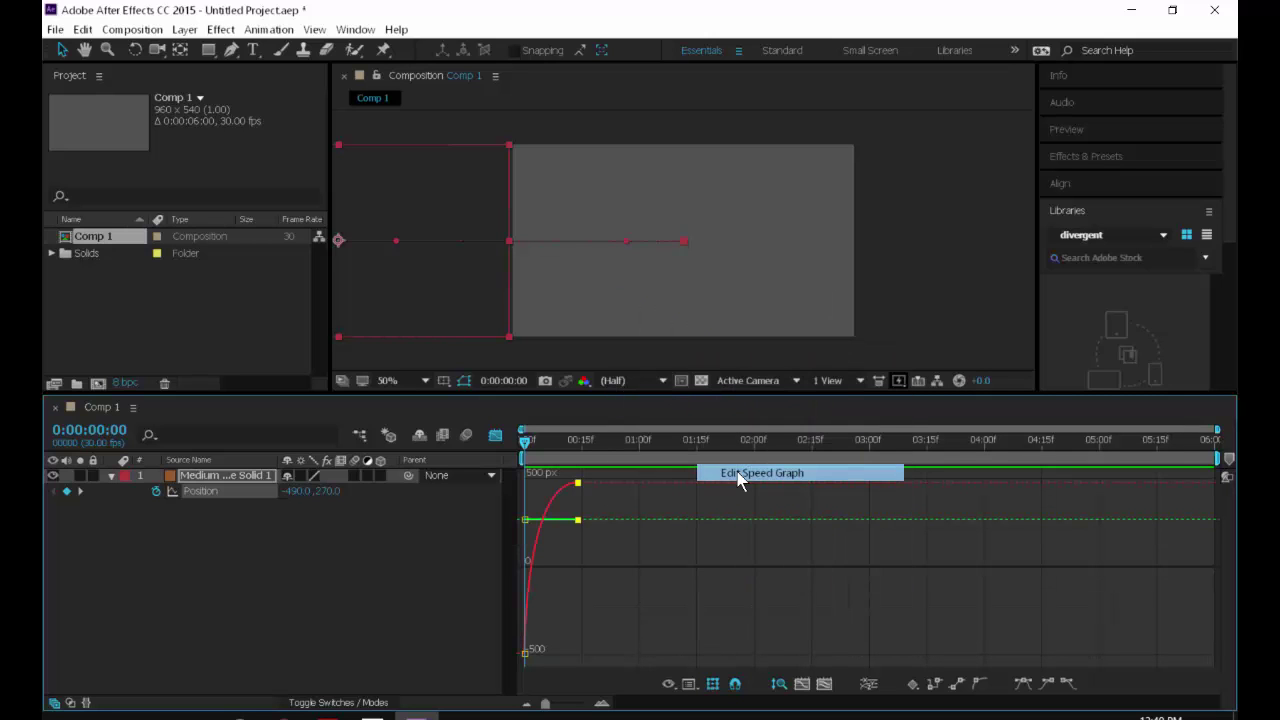
{"action": "left_click", "coordinate": [494, 434]}
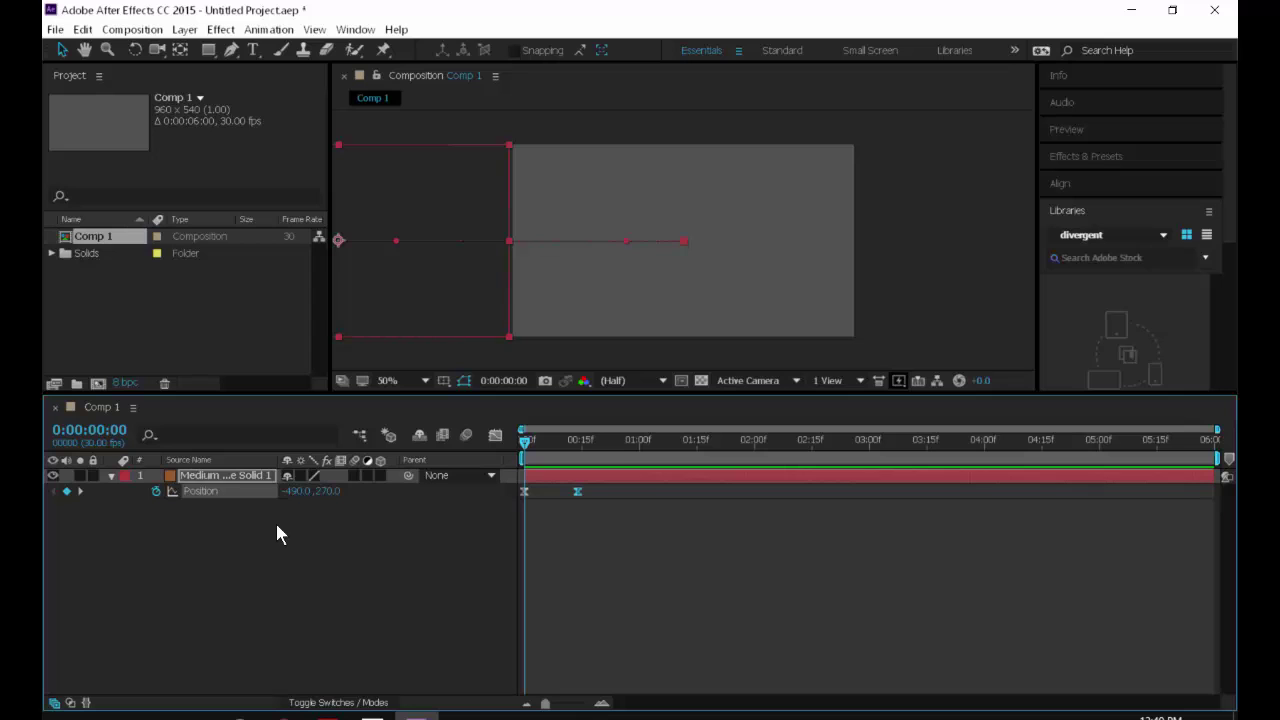
Collapse the solid's Position property and duplicate the animated layer four times to get five stacked solids.
{"action": "key", "text": "p"}
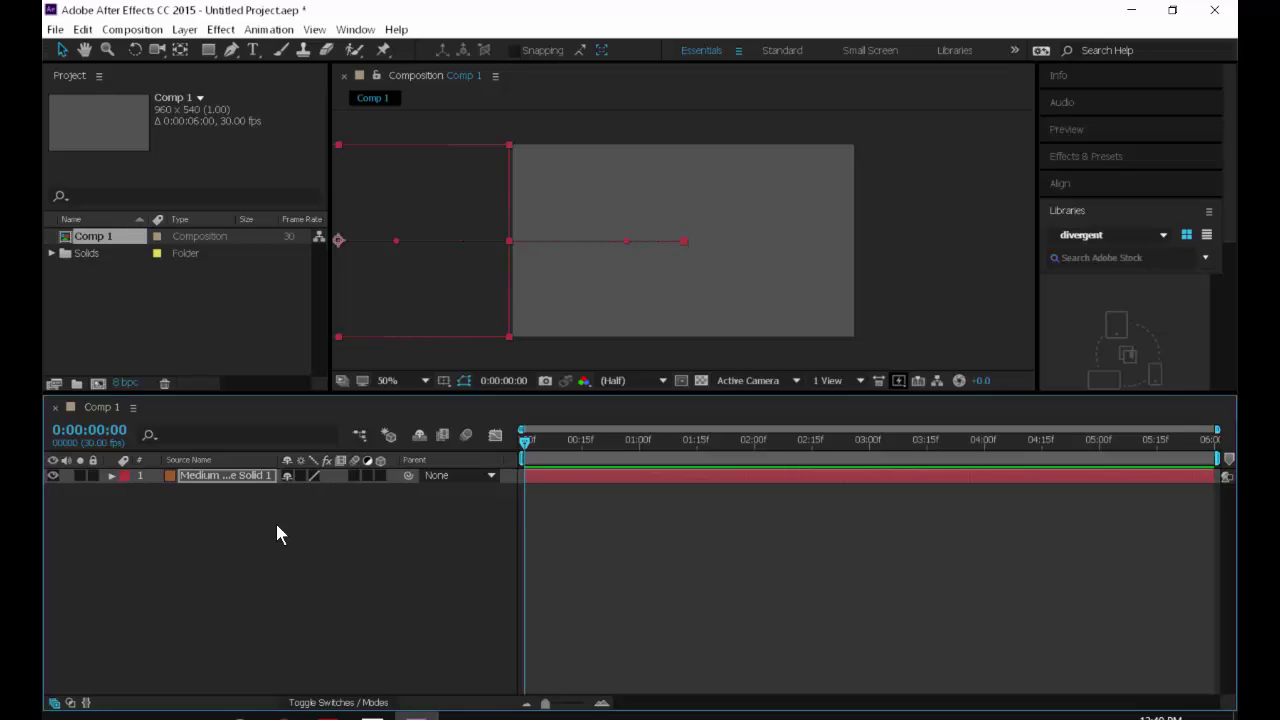
{"action": "key", "text": "ctrl+d"}
{"action": "key", "text": "ctrl+d"}
{"action": "key", "text": "ctrl+d"}
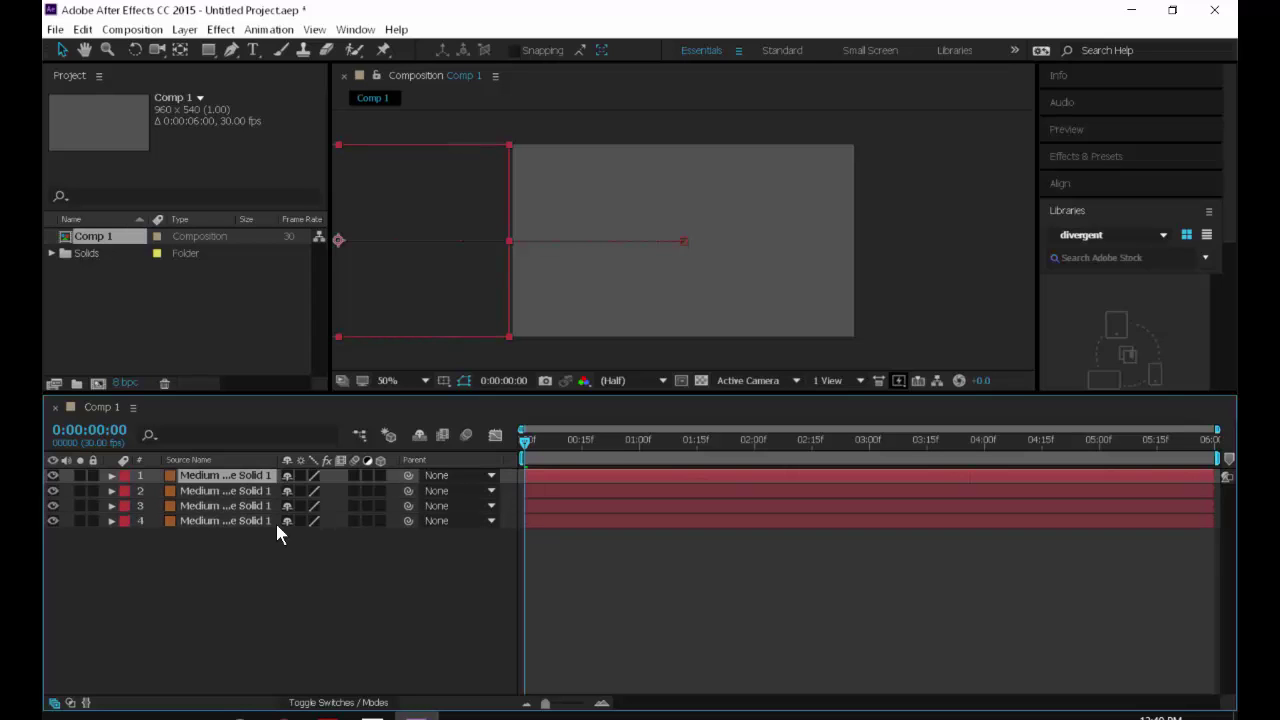
{"action": "key", "text": "ctrl+d"}
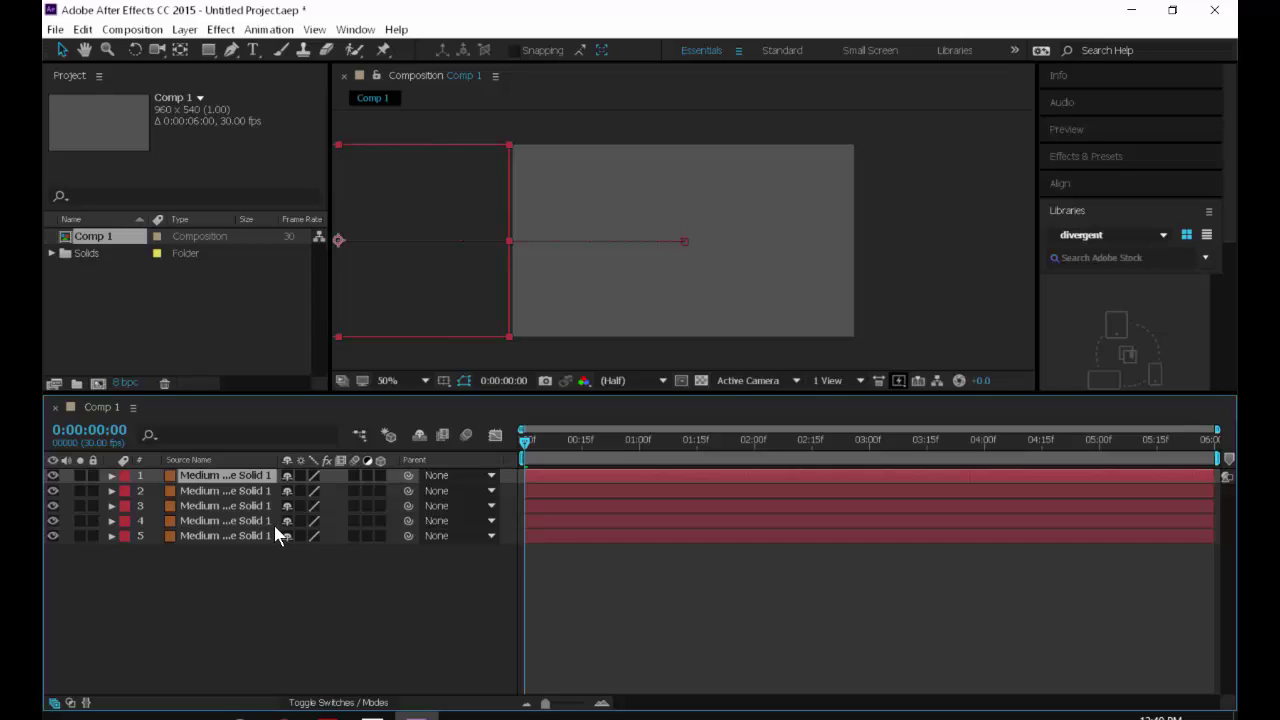
Check the Position keyframes on the bottom solid, layer 5, and collapse its property again.
{"action": "left_click", "coordinate": [266, 535]}
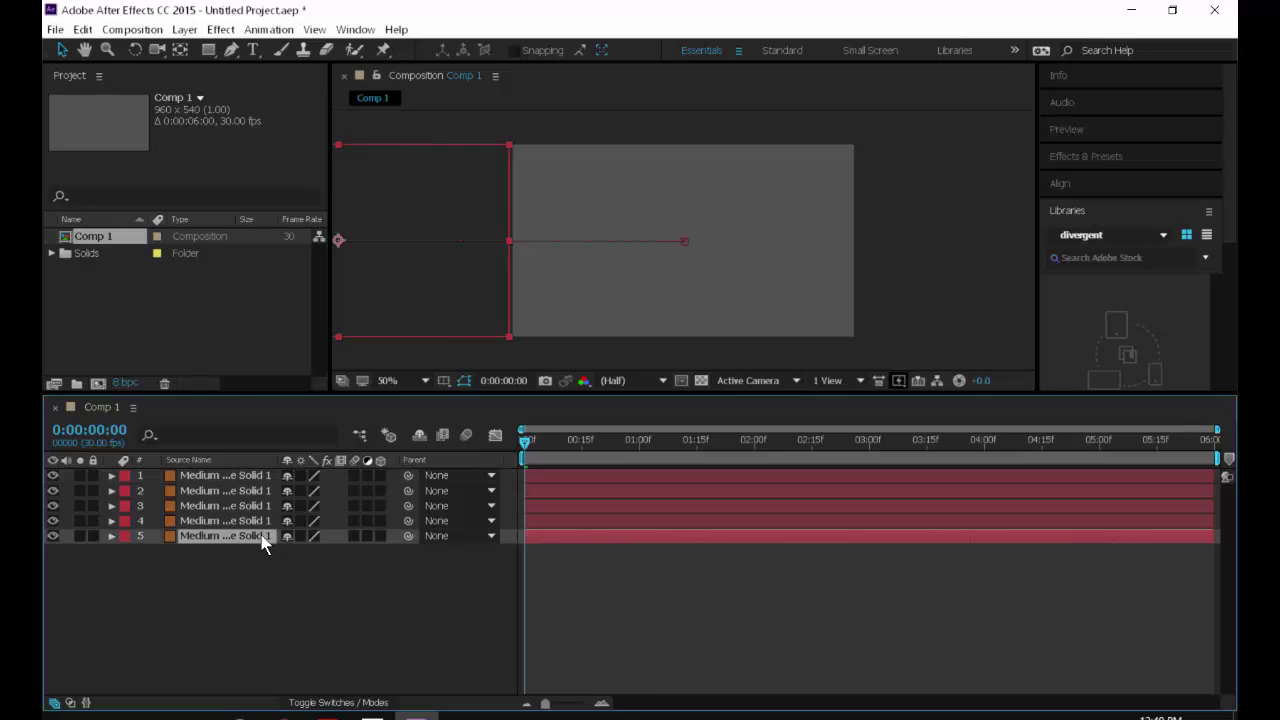
{"action": "key", "text": "u"}
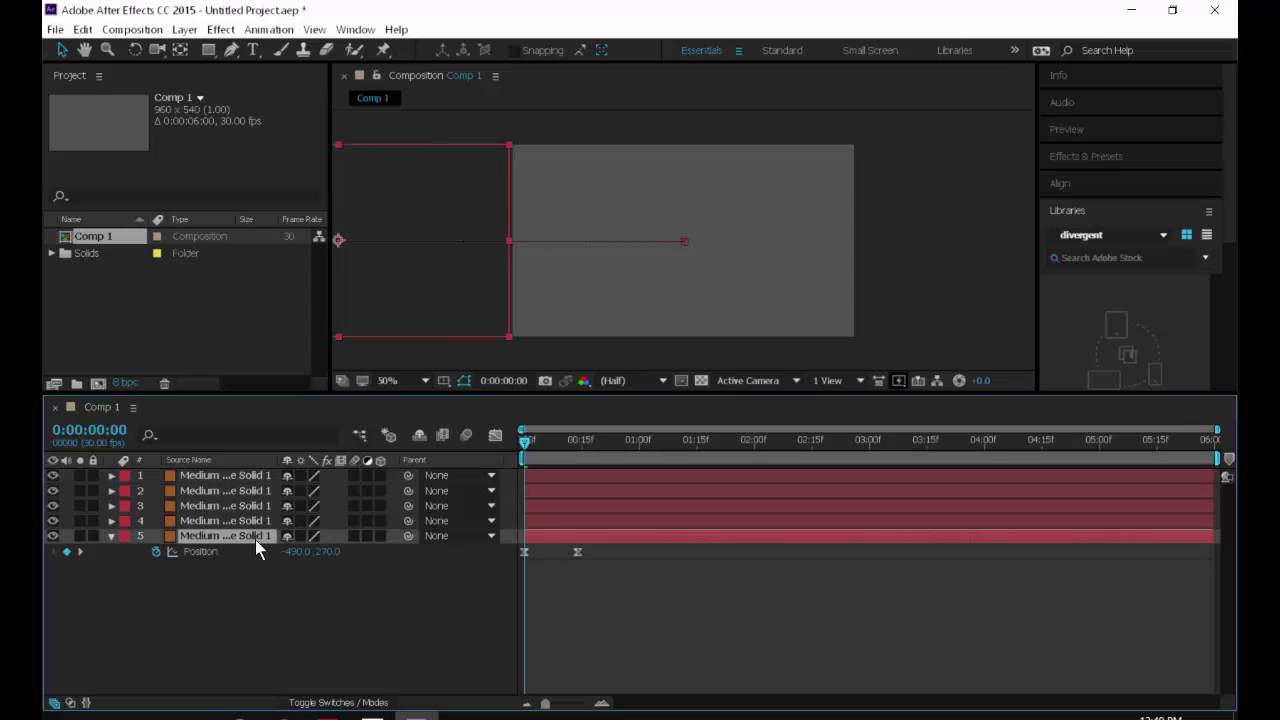
{"action": "left_click", "coordinate": [218, 552]}
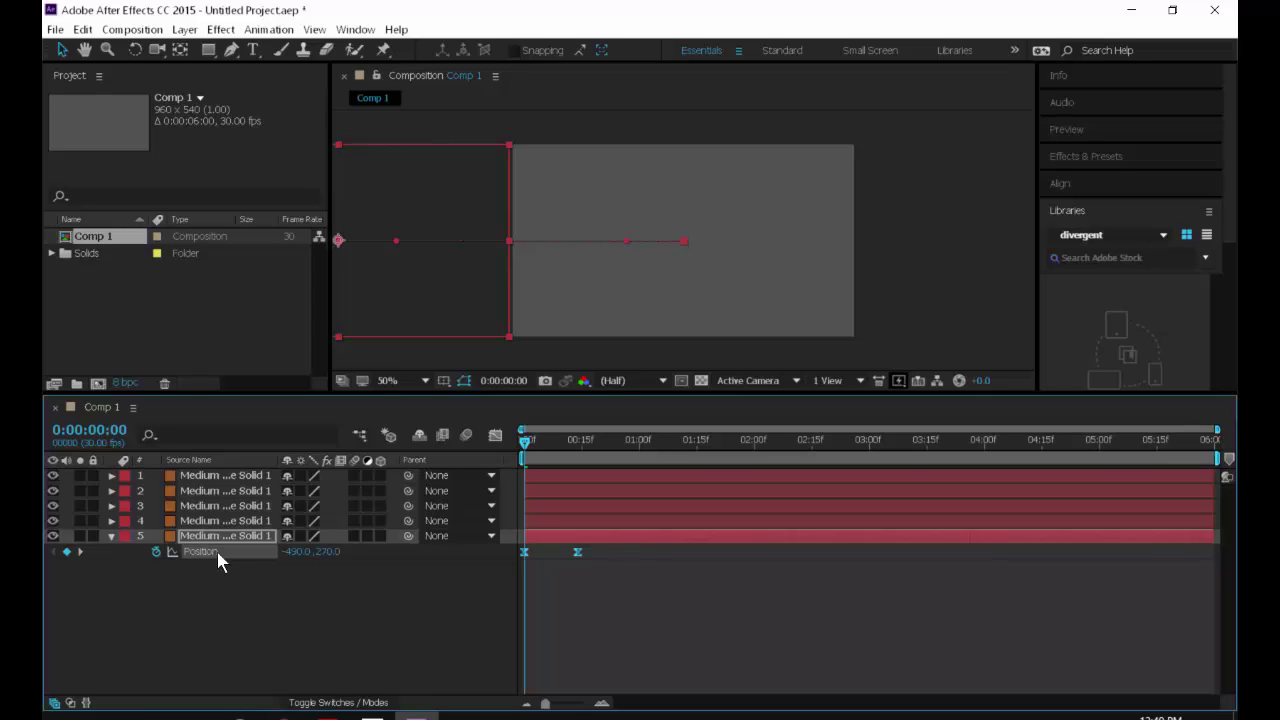
{"action": "key", "text": "p"}
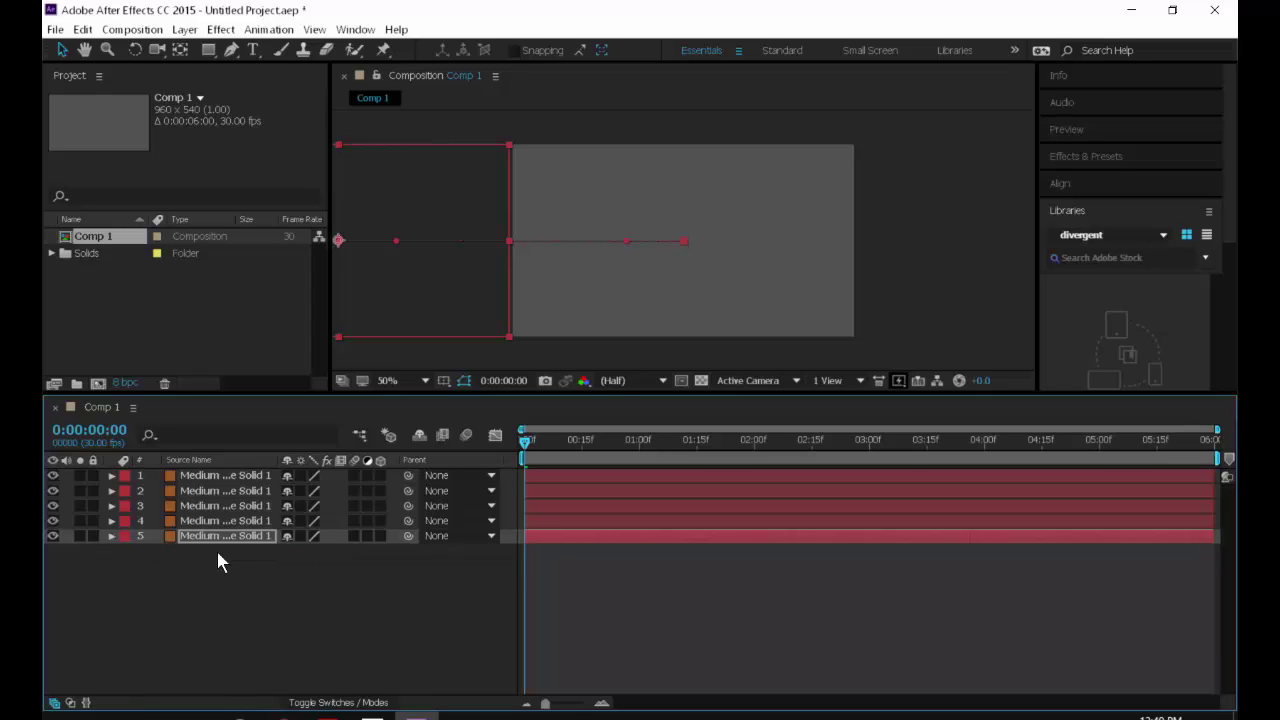
{"action": "left_click", "coordinate": [227, 479]}
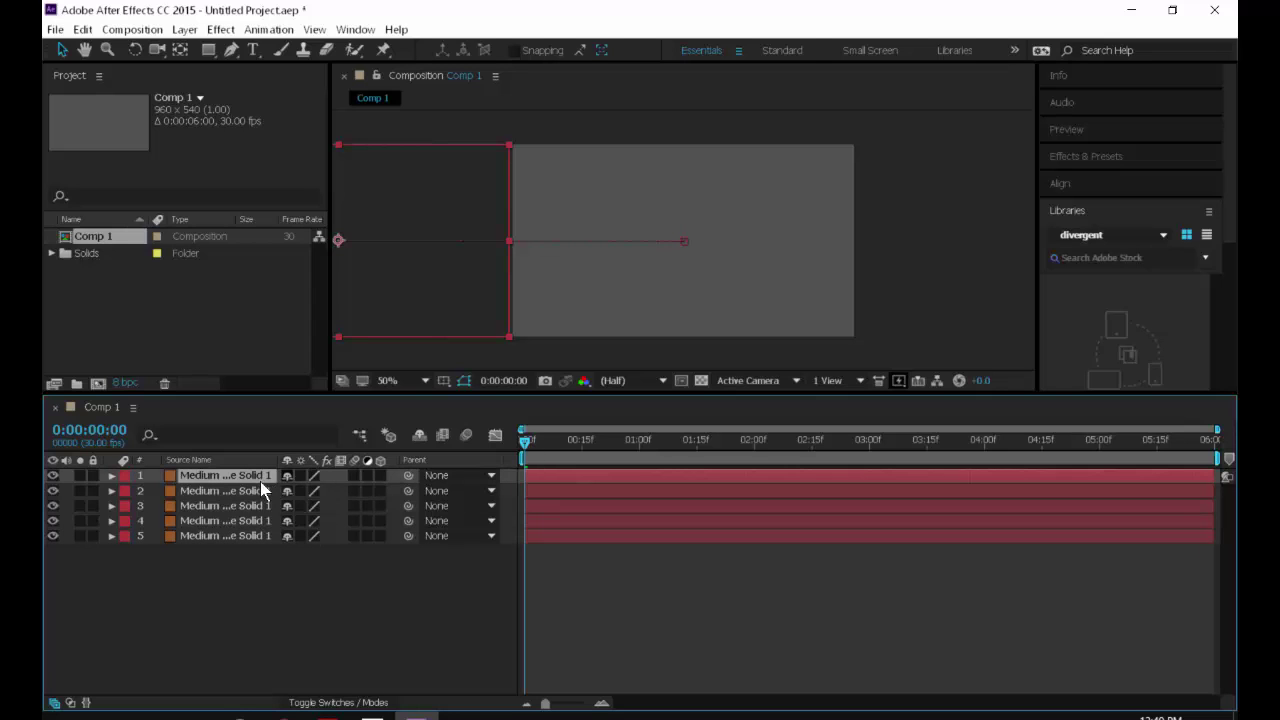
Change the color of layer 4 to a muted yellow by shifting its hue, creating it as a new solid.
{"action": "left_click", "coordinate": [537, 521]}
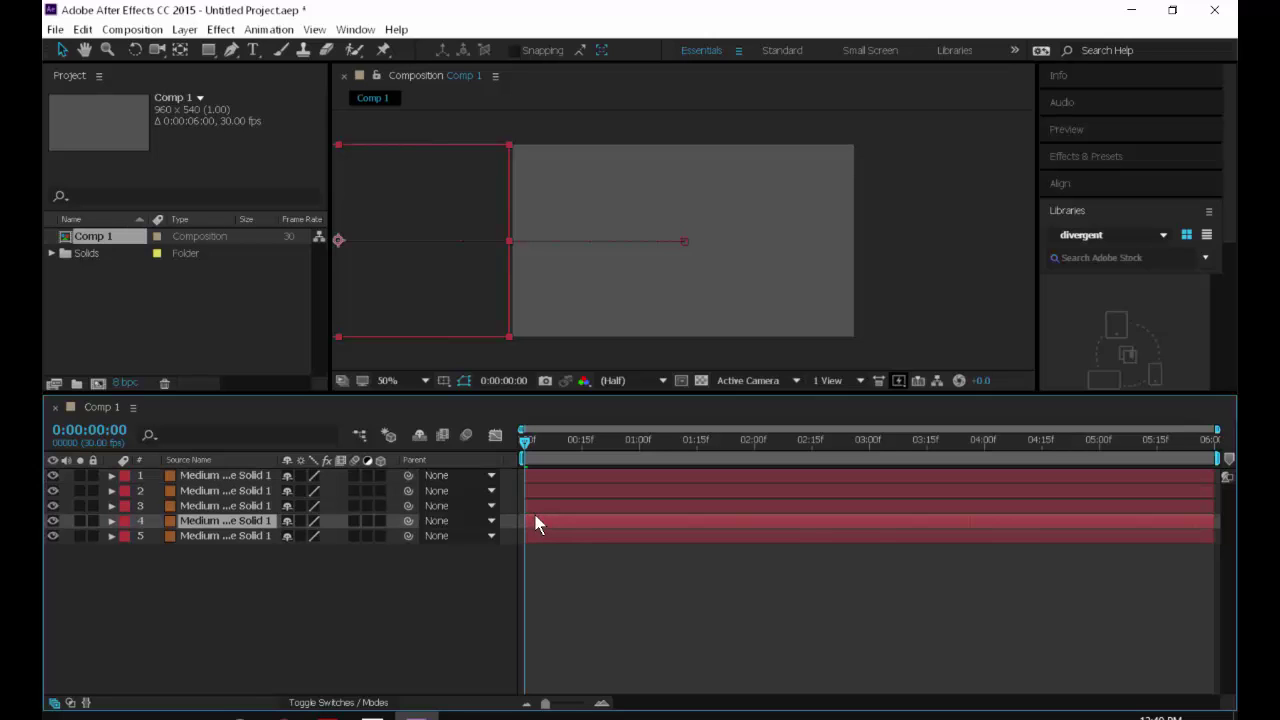
{"action": "key", "text": "ctrl+shift+y"}
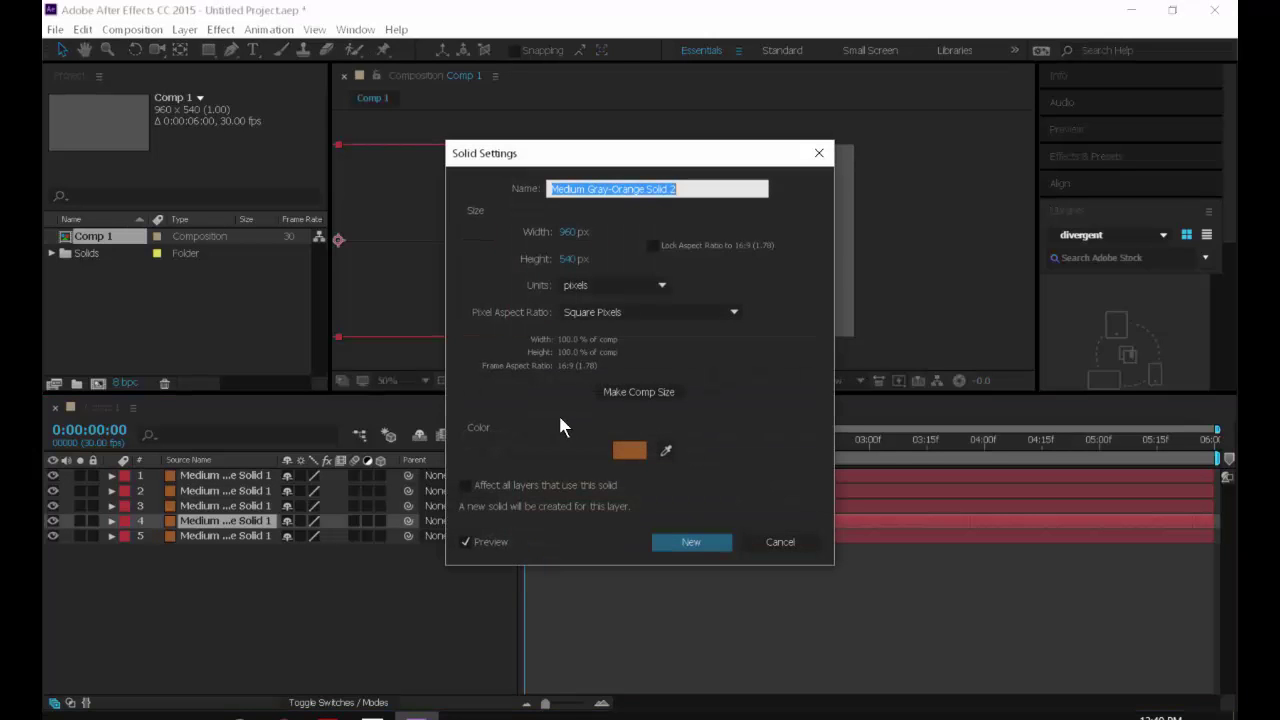
{"action": "left_click", "coordinate": [628, 451]}
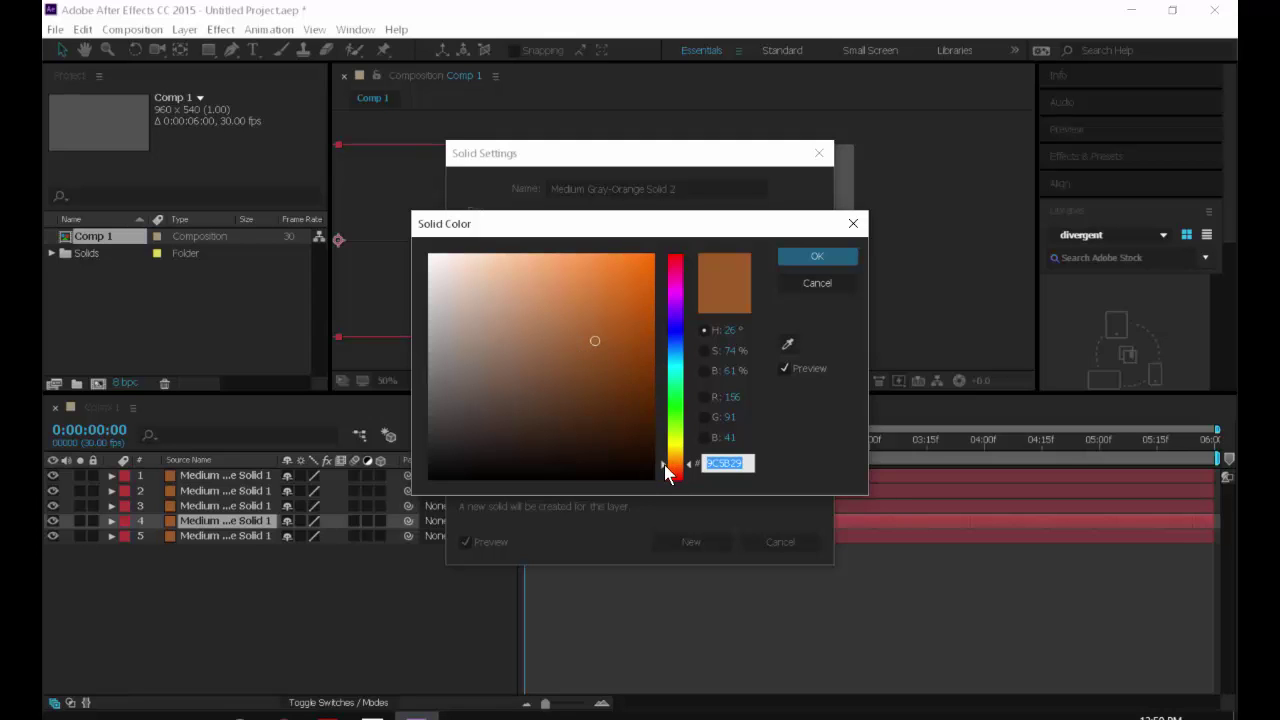
{"action": "left_click_drag", "start_coordinate": [663, 465], "coordinate": [662, 450]}
{"action": "key", "text": "Return"}
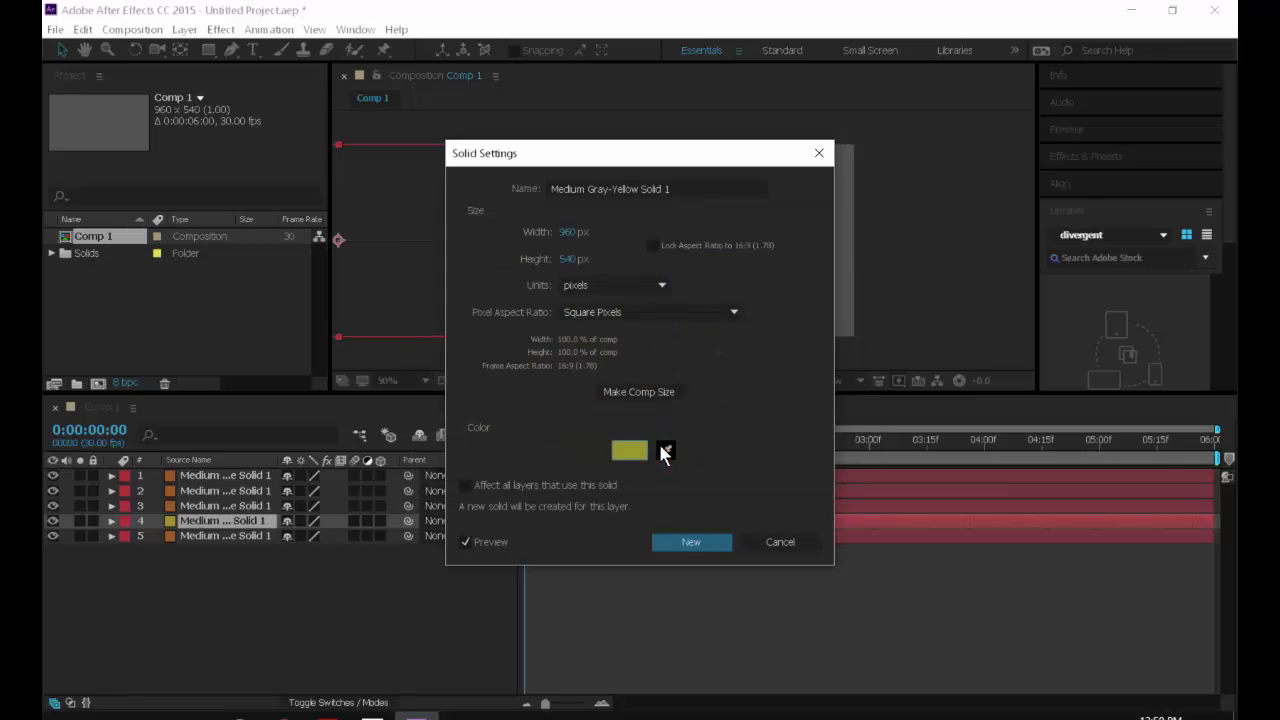
{"action": "left_click", "coordinate": [690, 542]}
Change the color of layer 3 to green by shifting its hue, creating it as a new solid.
{"action": "left_click", "coordinate": [244, 506]}
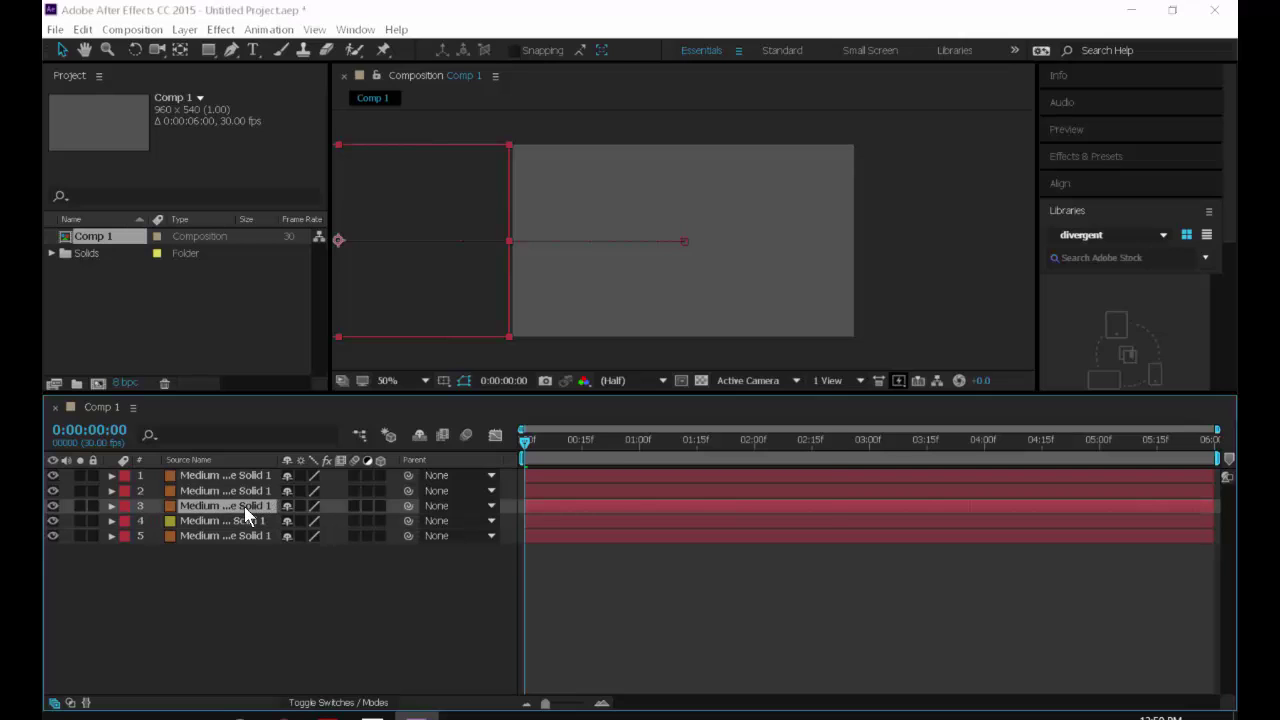
{"action": "key", "text": "ctrl+shift+y"}
{"action": "left_click", "coordinate": [628, 450]}
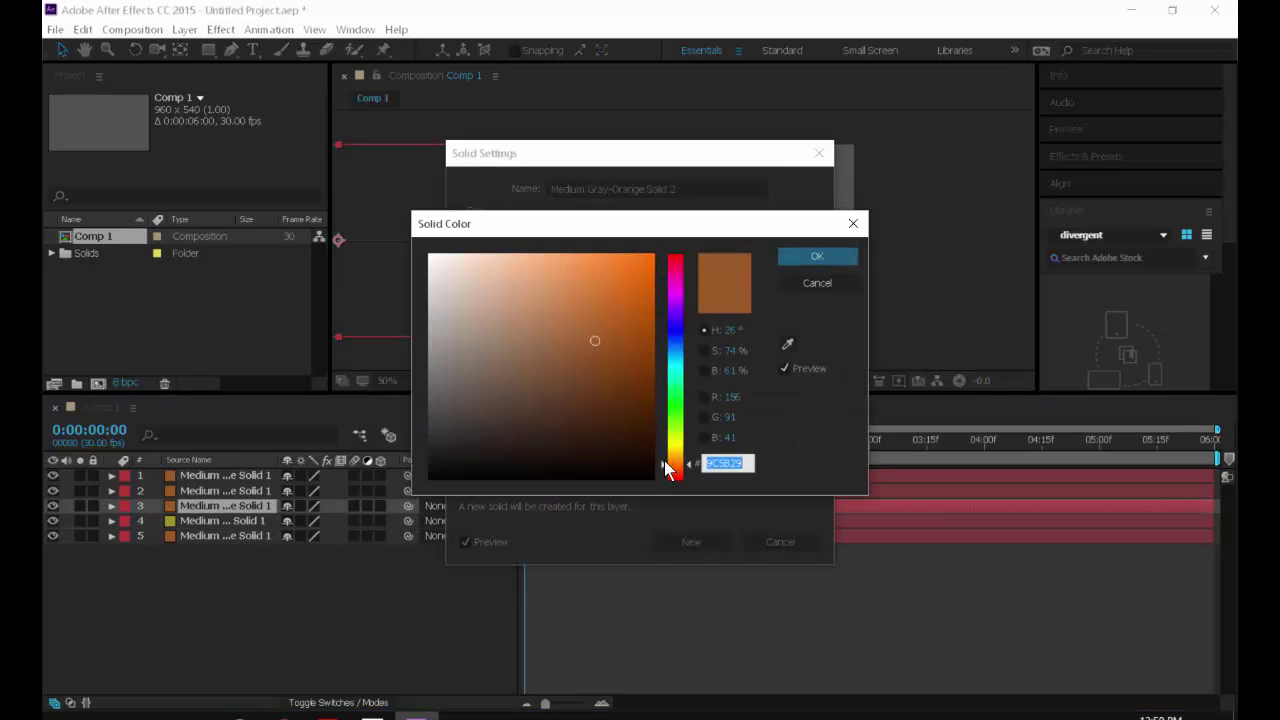
{"action": "left_click_drag", "start_coordinate": [664, 460], "coordinate": [660, 420]}
{"action": "key", "text": "Return"}
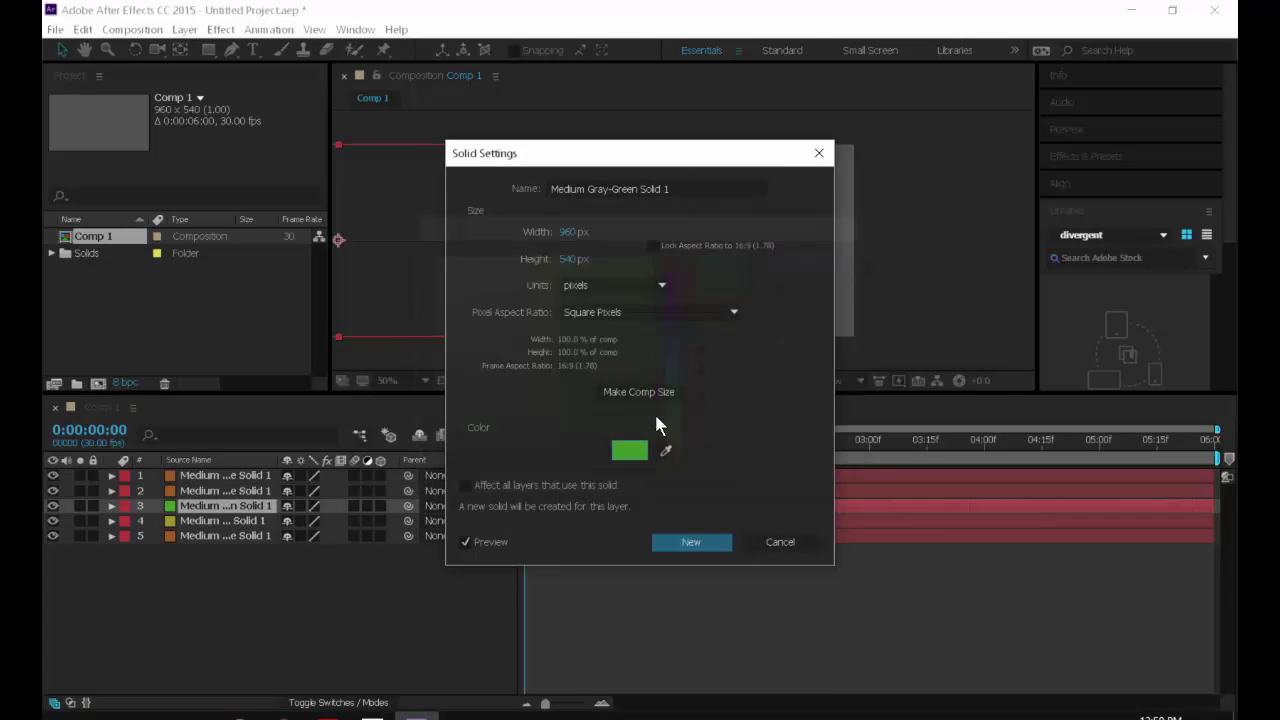
{"action": "key", "text": "Return"}
Recolor the layer 2 solid to turquoise through its hue and apply it as a new solid.
{"action": "left_click", "coordinate": [262, 490]}
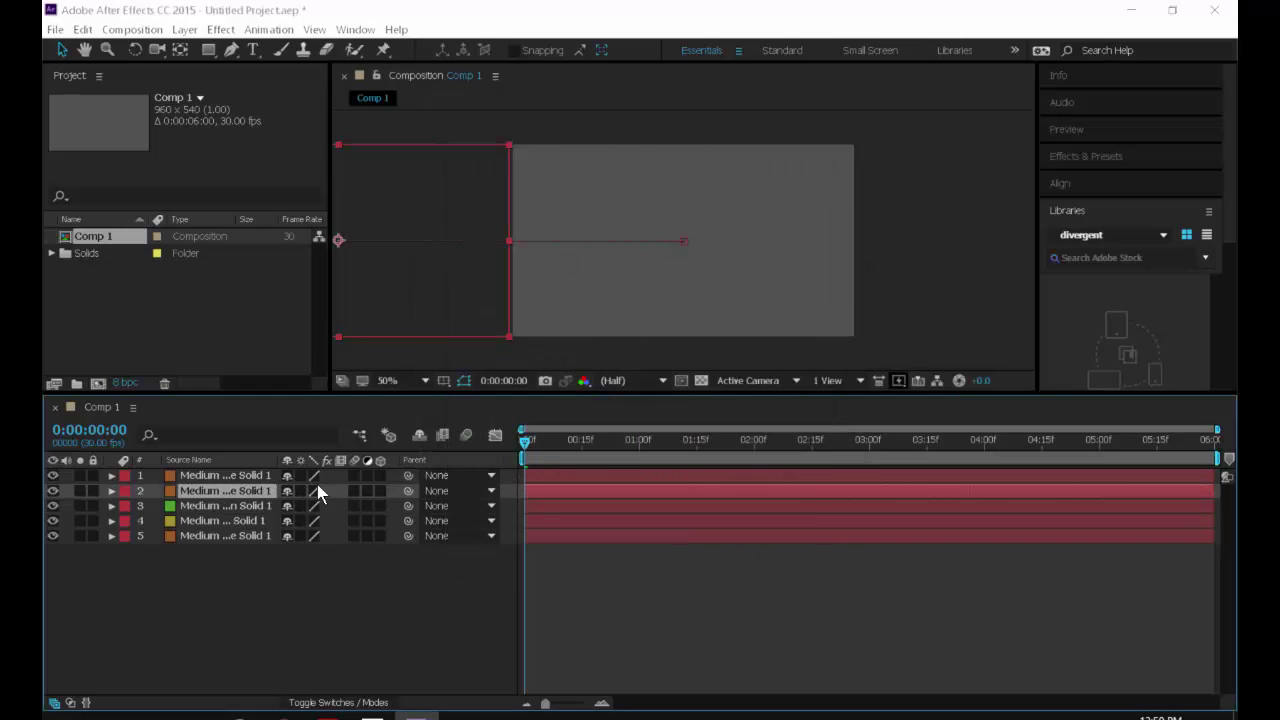
{"action": "key", "text": "ctrl+shift+y"}
{"action": "left_click", "coordinate": [628, 450]}
{"action": "left_click_drag", "start_coordinate": [662, 402], "coordinate": [665, 375]}
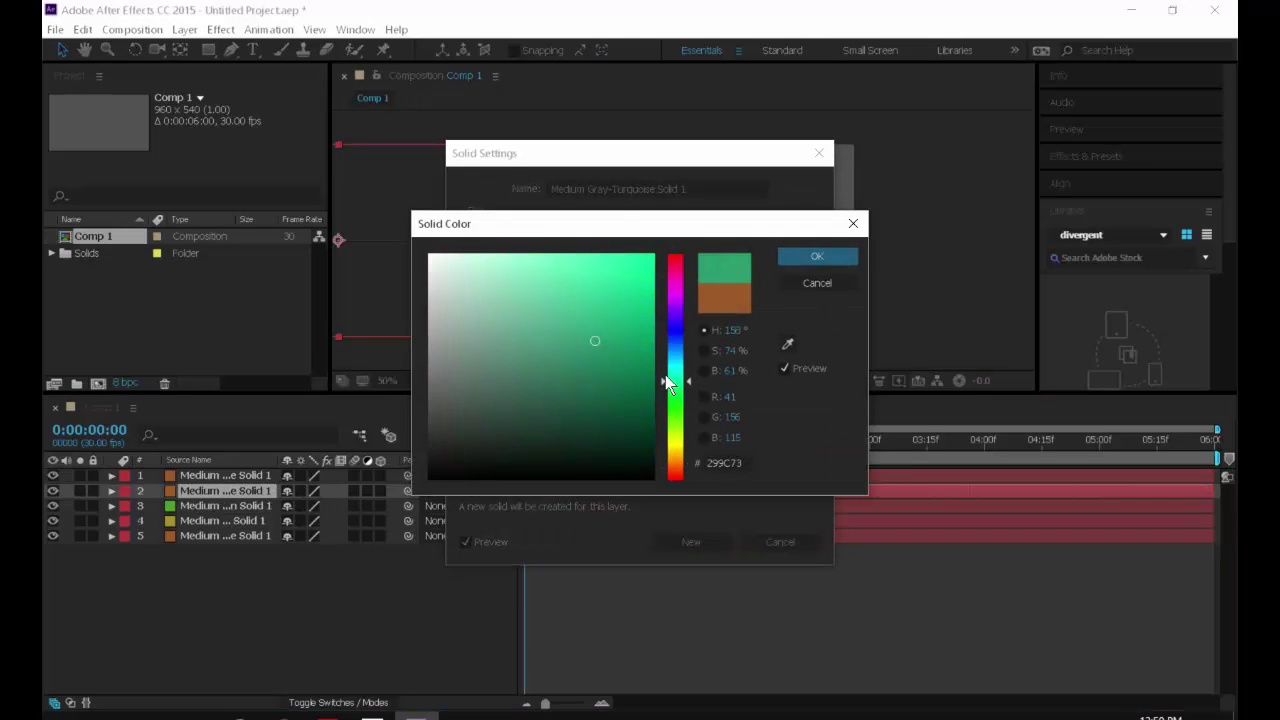
{"action": "key", "text": "Return"}
{"action": "key", "text": "Return"}
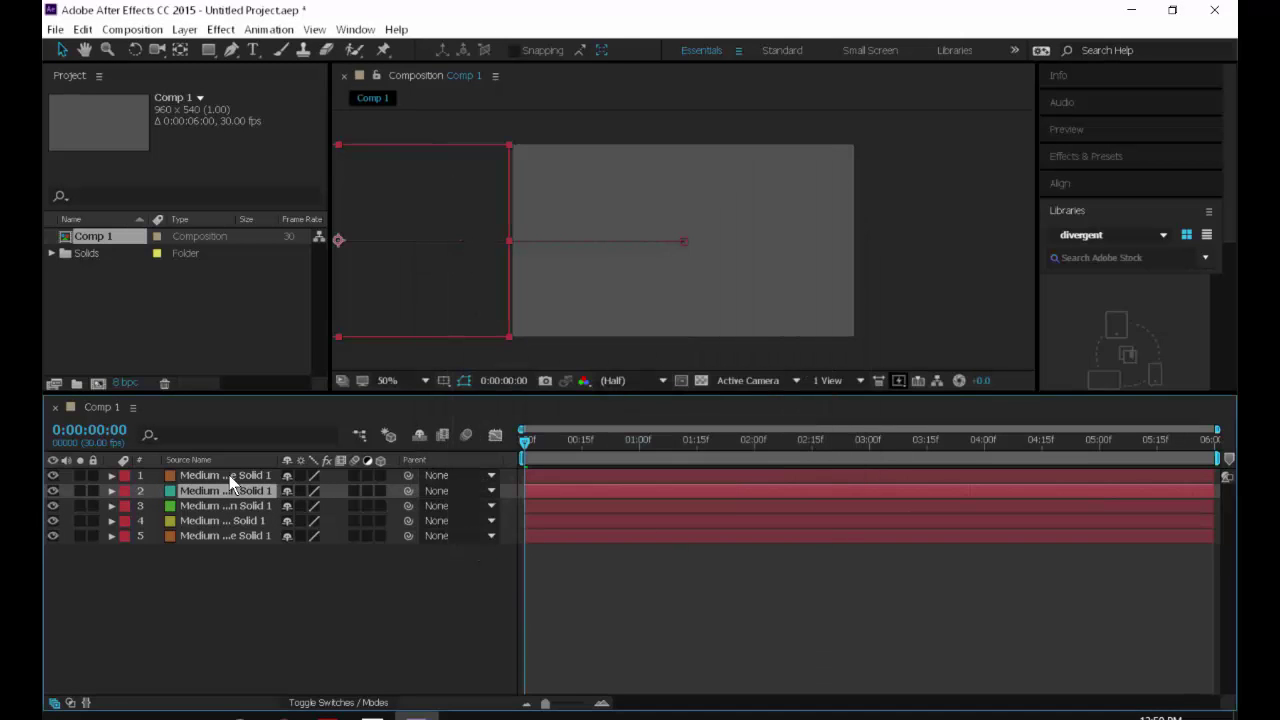
Change the top layer's solid color to blue with a hue of 228°, creating it as a new solid.
{"action": "left_click", "coordinate": [229, 475]}
{"action": "key", "text": "ctrl+shift+y"}
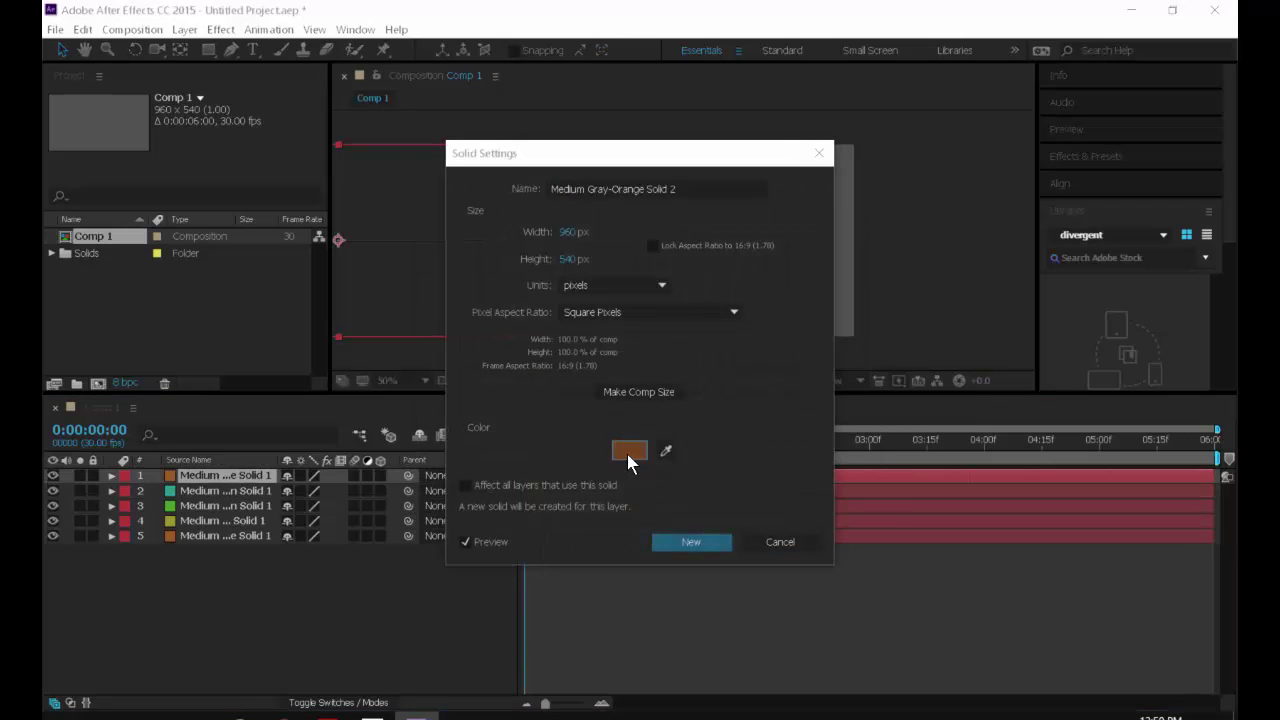
{"action": "left_click", "coordinate": [628, 450]}
{"action": "left_click_drag", "start_coordinate": [666, 457], "coordinate": [657, 336]}
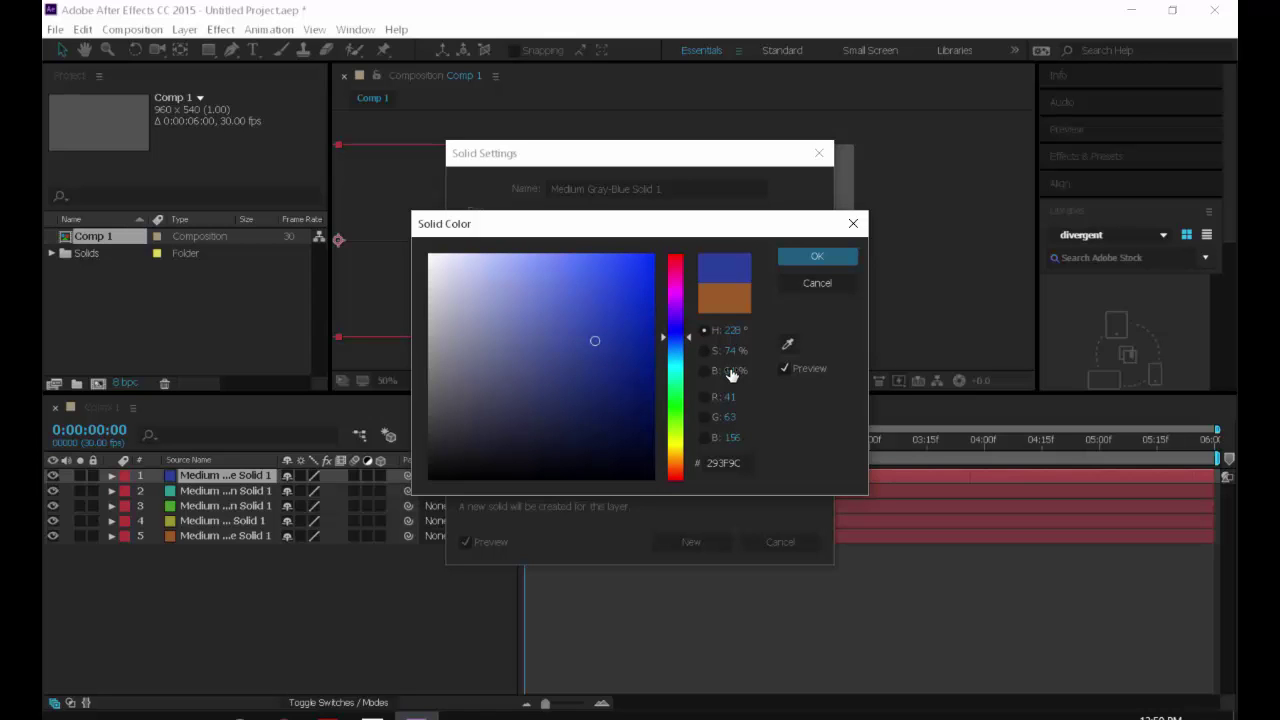
{"action": "key", "text": "Return"}
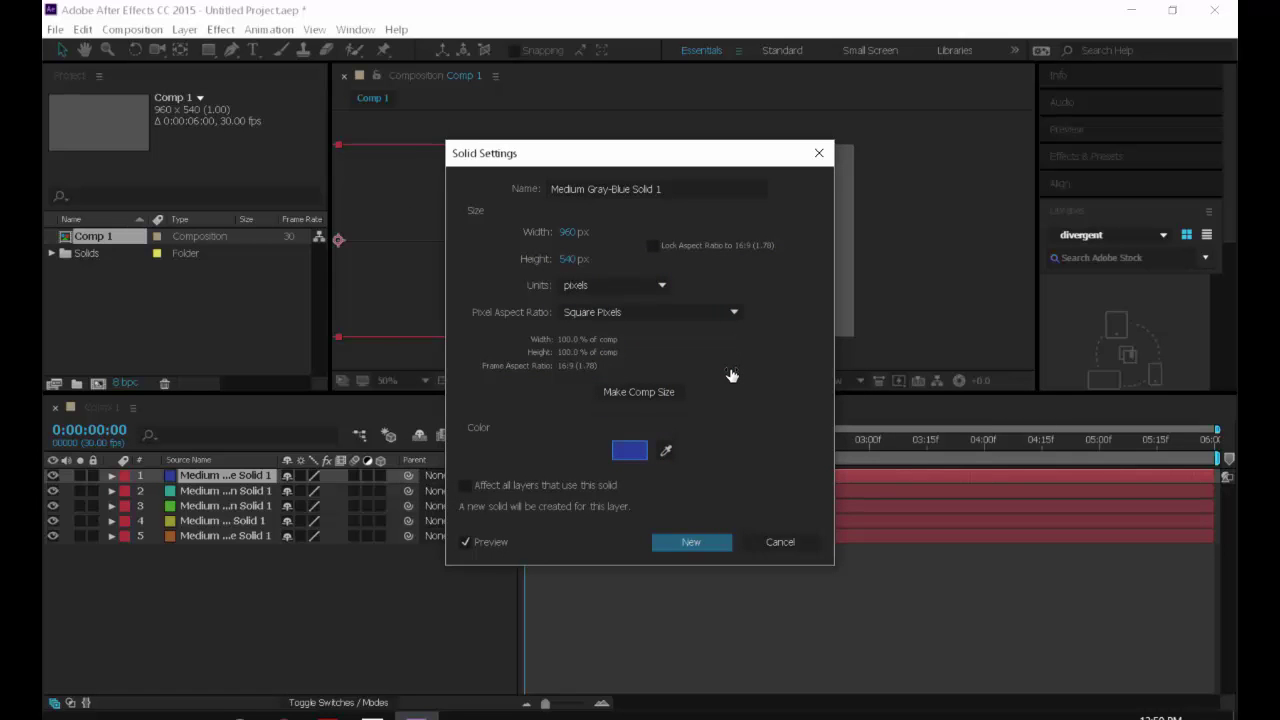
{"action": "key", "text": "Return"}
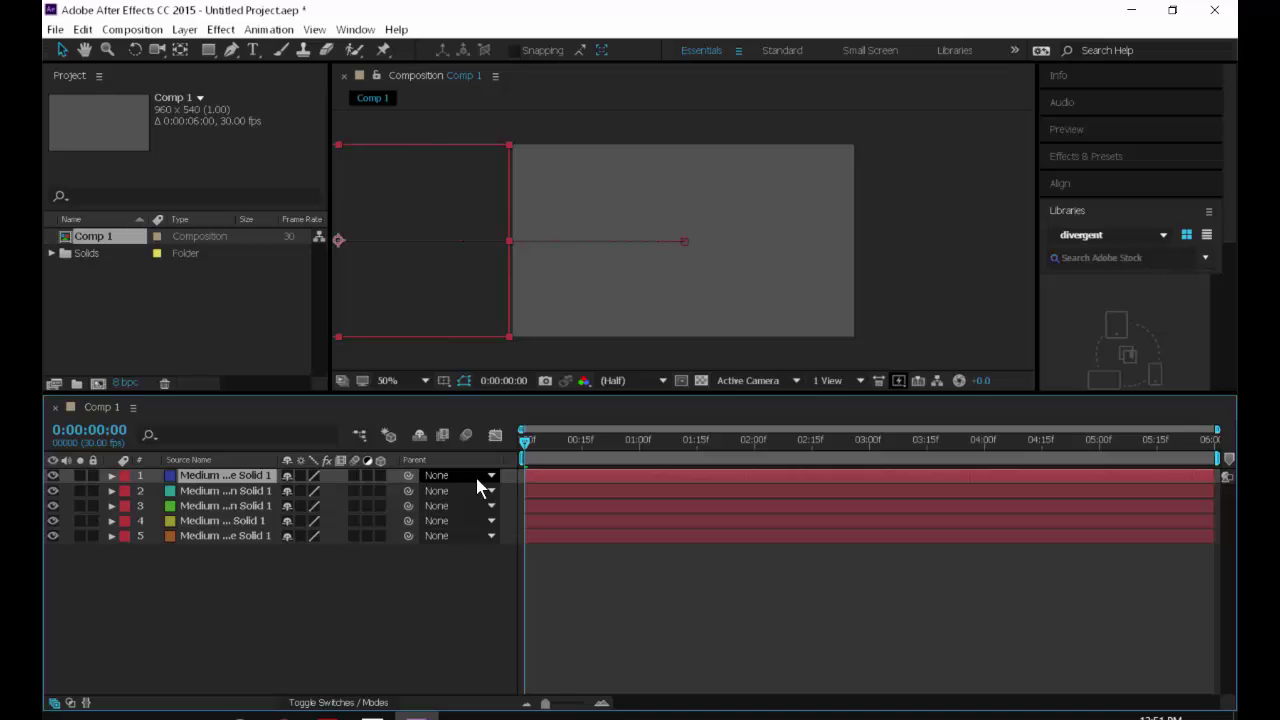
Stagger layers 4 up to 1 in time so each starts slightly after the one below, and preview the transition.
{"action": "left_click", "coordinate": [541, 518]}
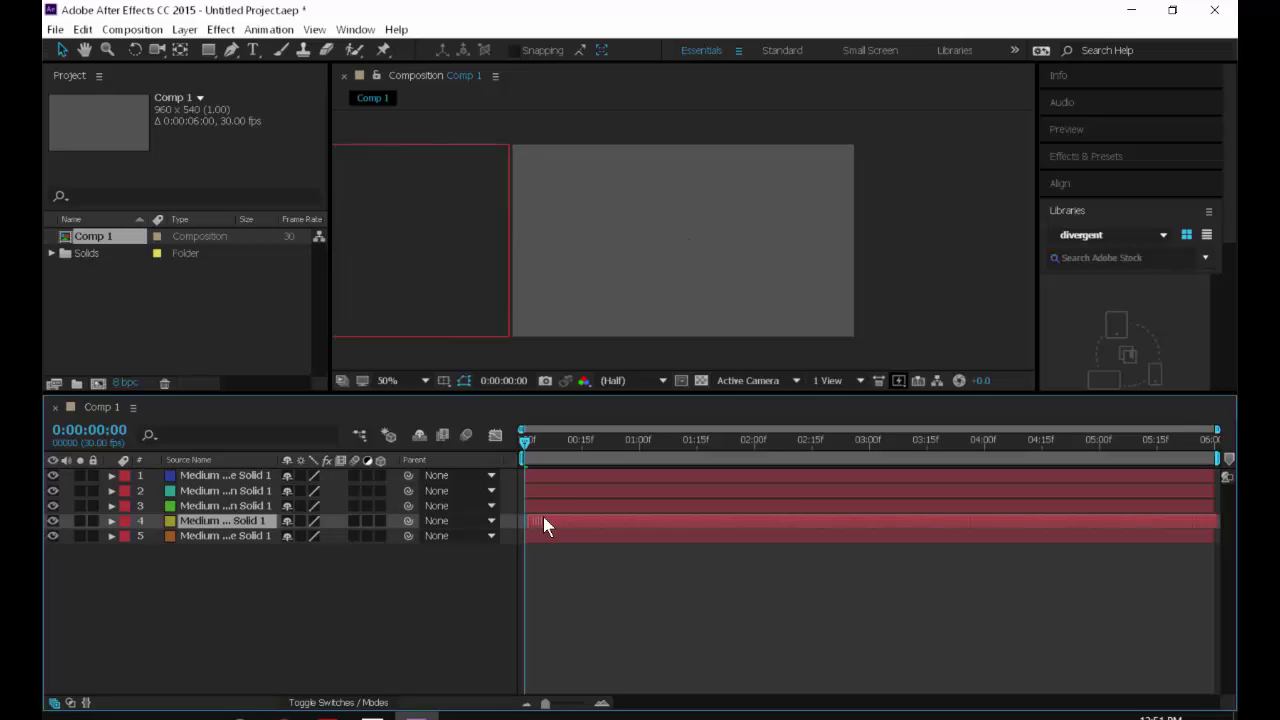
{"action": "left_click_drag", "start_coordinate": [550, 506], "coordinate": [640, 477]}
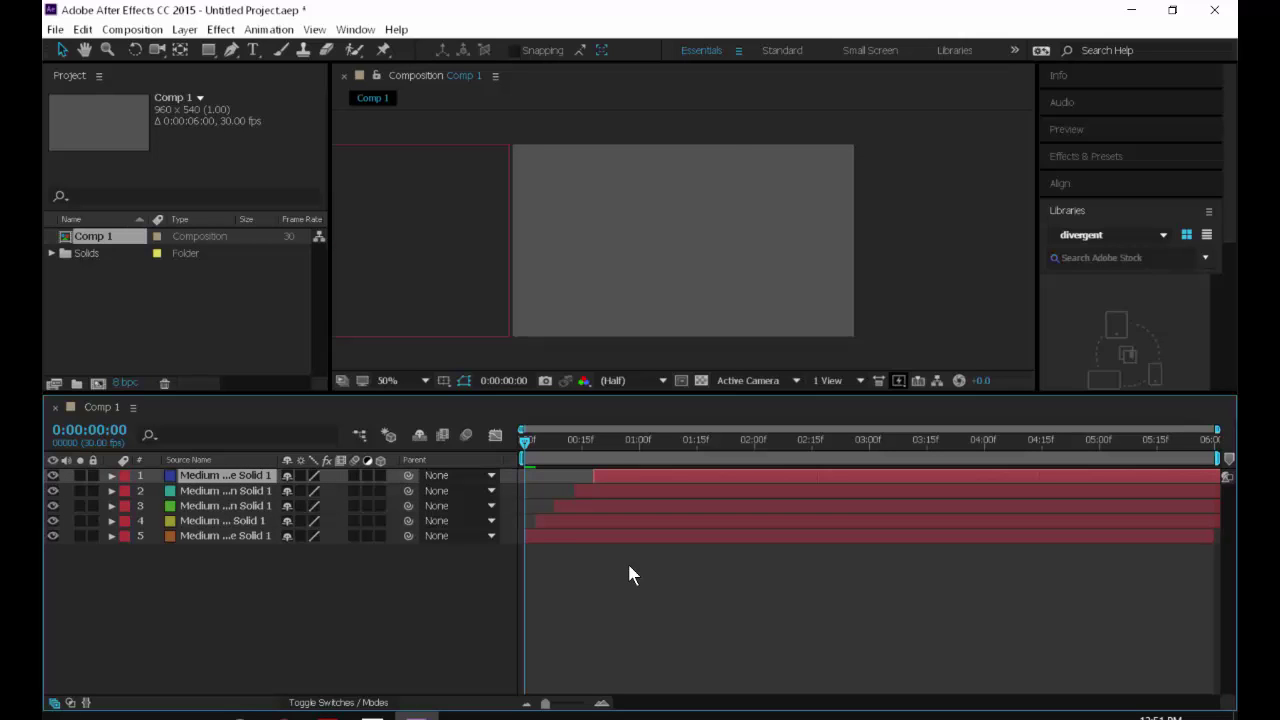
{"action": "key", "text": "space"}
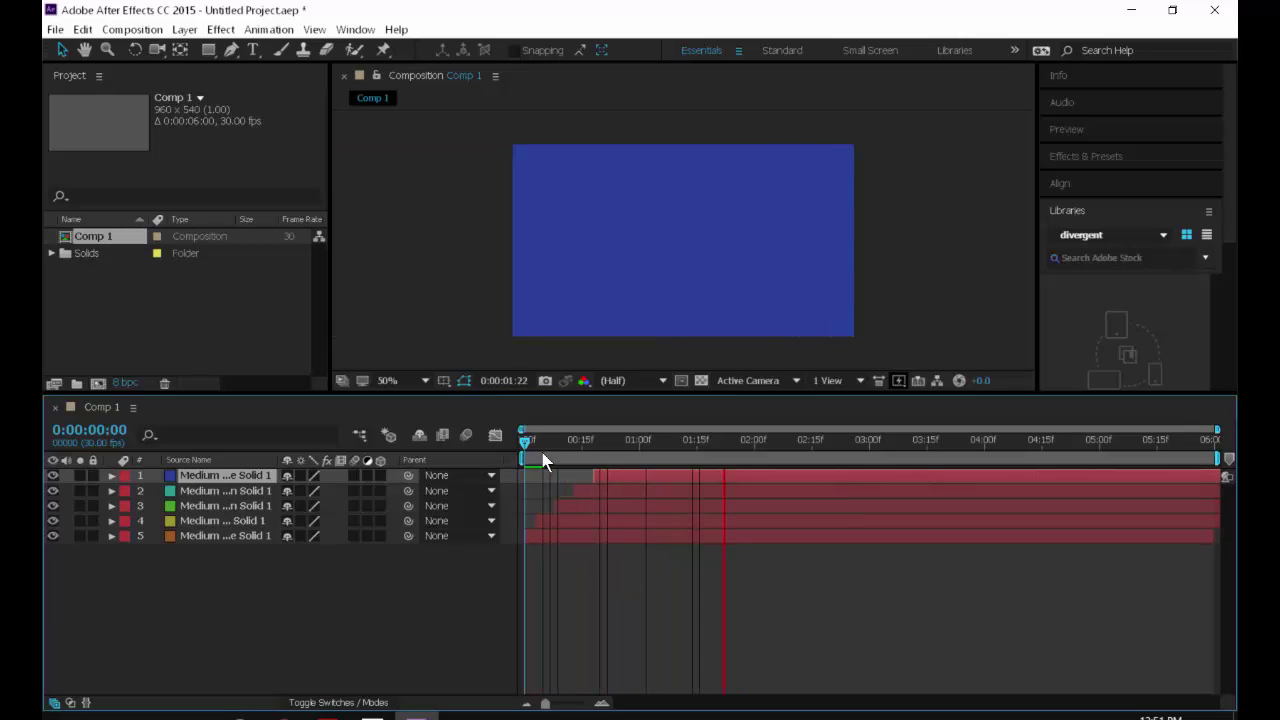
{"action": "key", "text": "space"}
{"action": "key", "text": "space"}
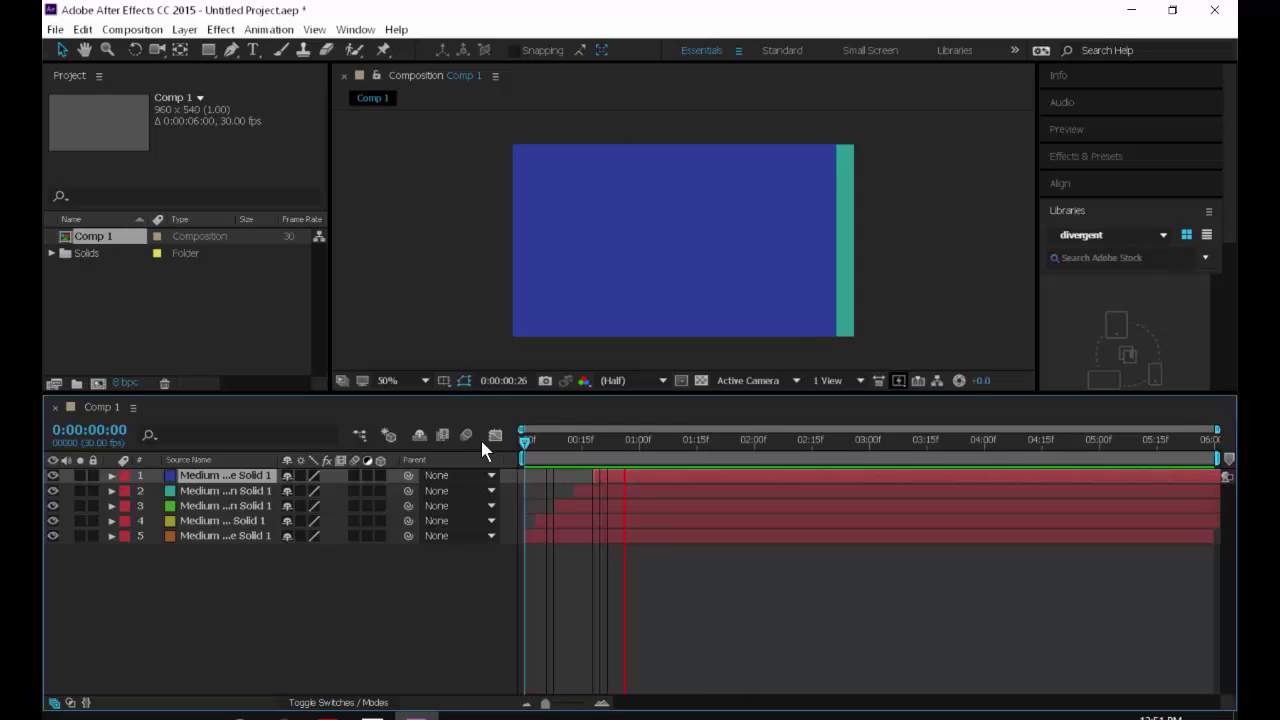
{"action": "key", "text": "space"}
{"action": "key", "text": "space"}
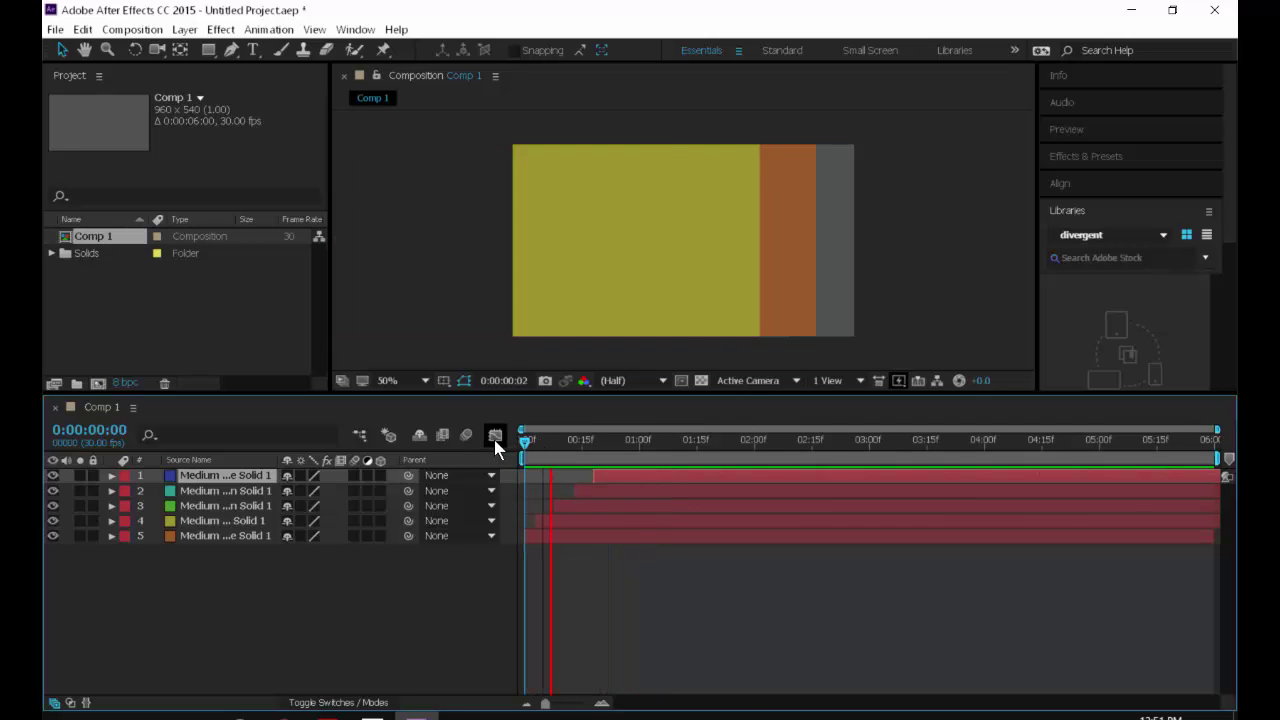
{"action": "key", "text": "space"}
Go to 0:00:00:09 and enable motion blur for the composition and all five solid layers.
{"action": "left_click", "coordinate": [552, 446]}
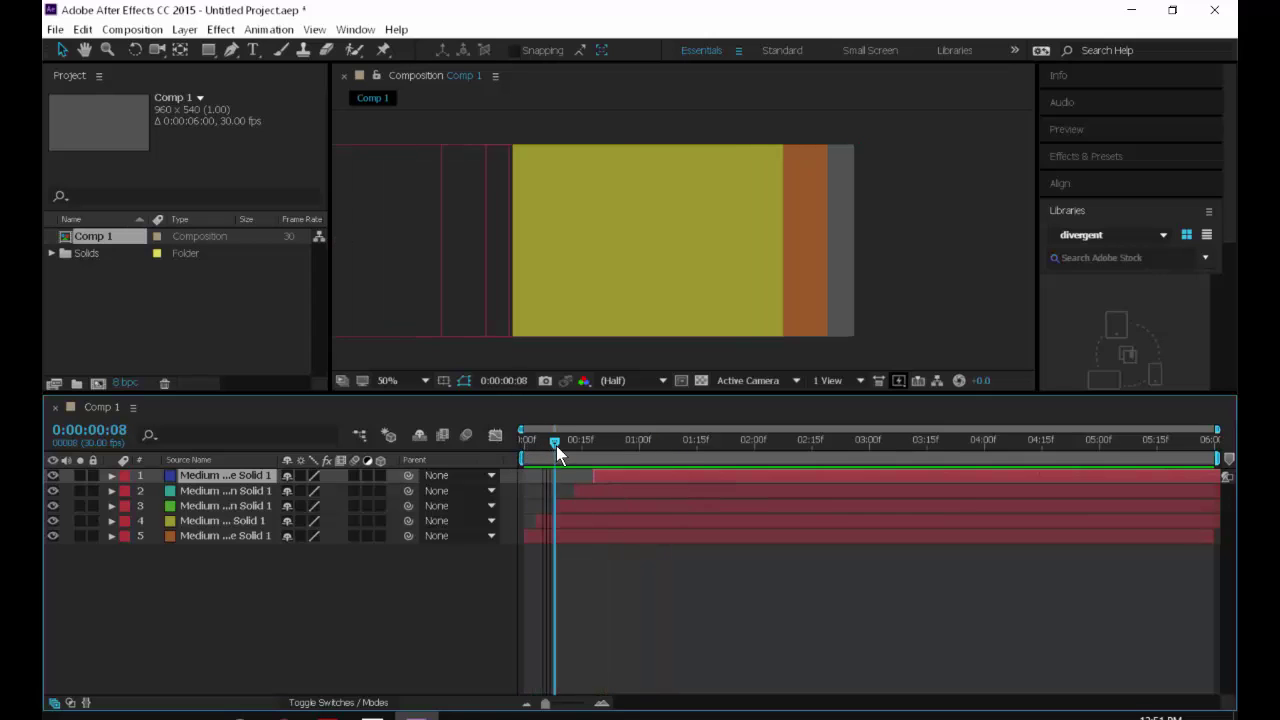
{"action": "left_click", "coordinate": [559, 446]}
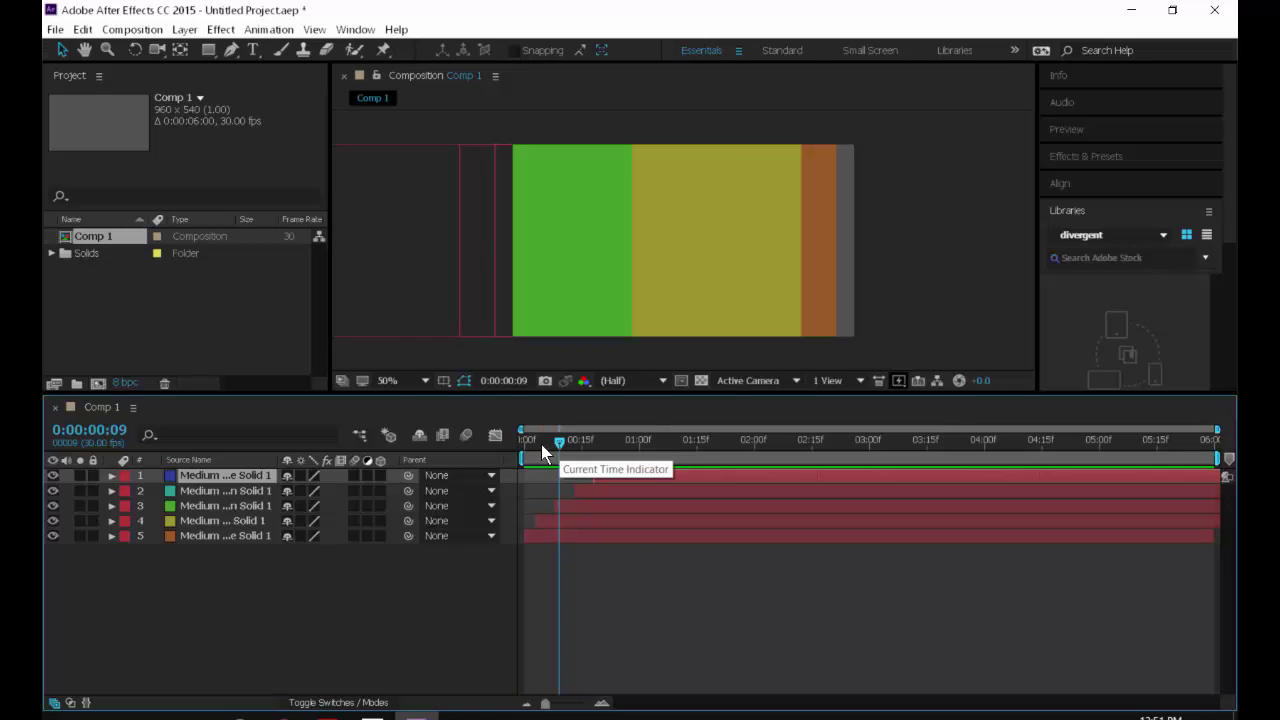
{"action": "left_click", "coordinate": [468, 433]}
{"action": "left_click", "coordinate": [355, 475]}
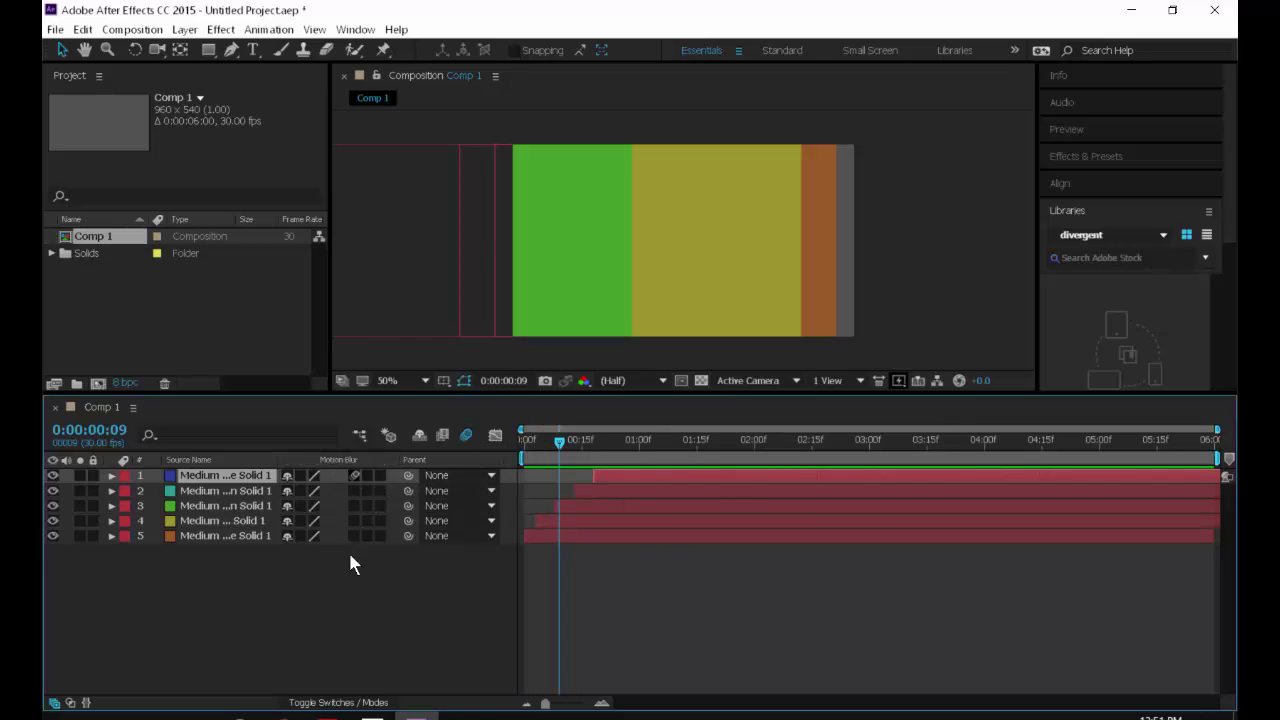
Play and scrub through the transition with the composition's motion blur switched on and off to compare the moving edges.
{"action": "key", "text": "space"}
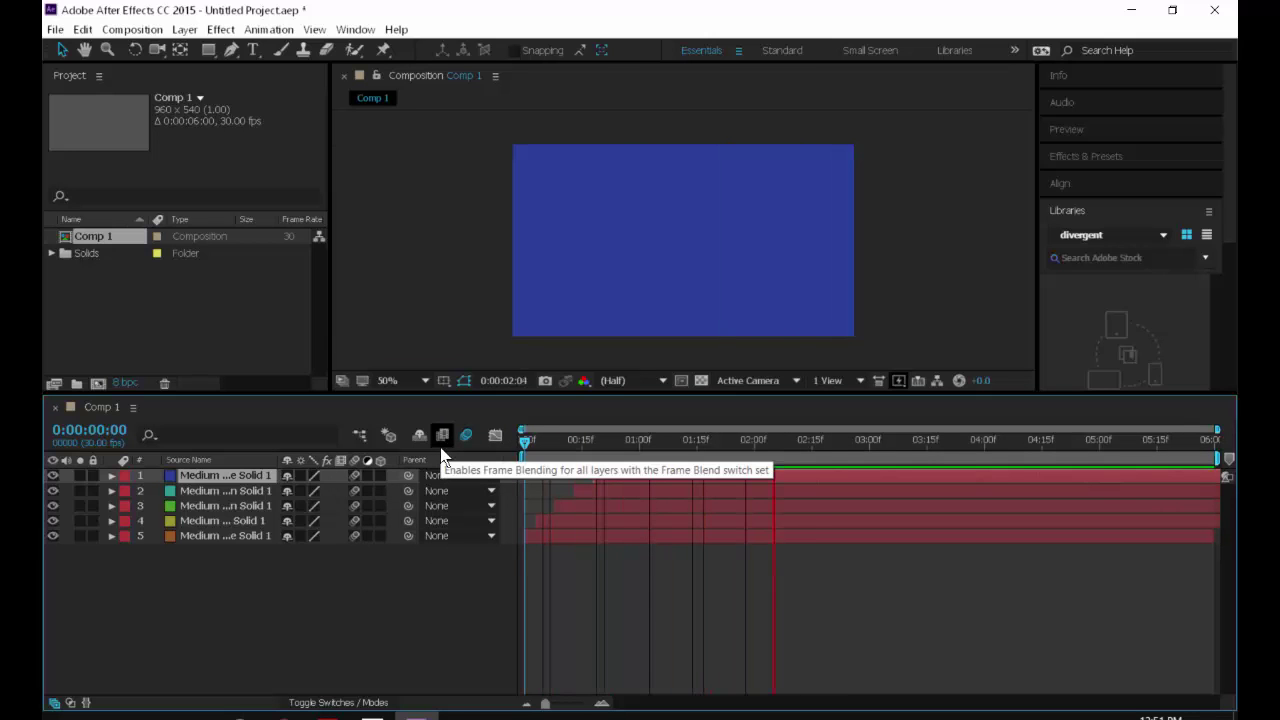
{"action": "key", "text": "space"}
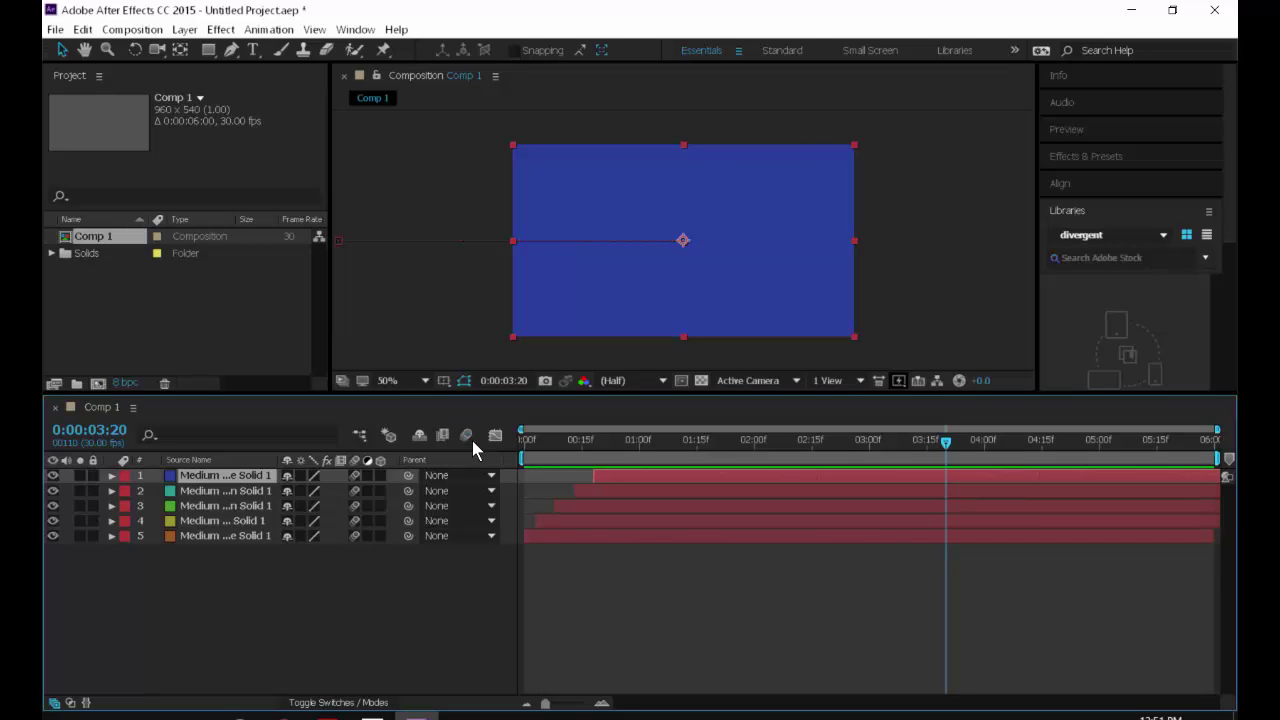
{"action": "mouse_move", "coordinate": [555, 440]}
{"action": "left_mouse_down"}
{"action": "mouse_move", "coordinate": [577, 447]}
{"action": "mouse_move", "coordinate": [565, 452]}
{"action": "left_mouse_up"}
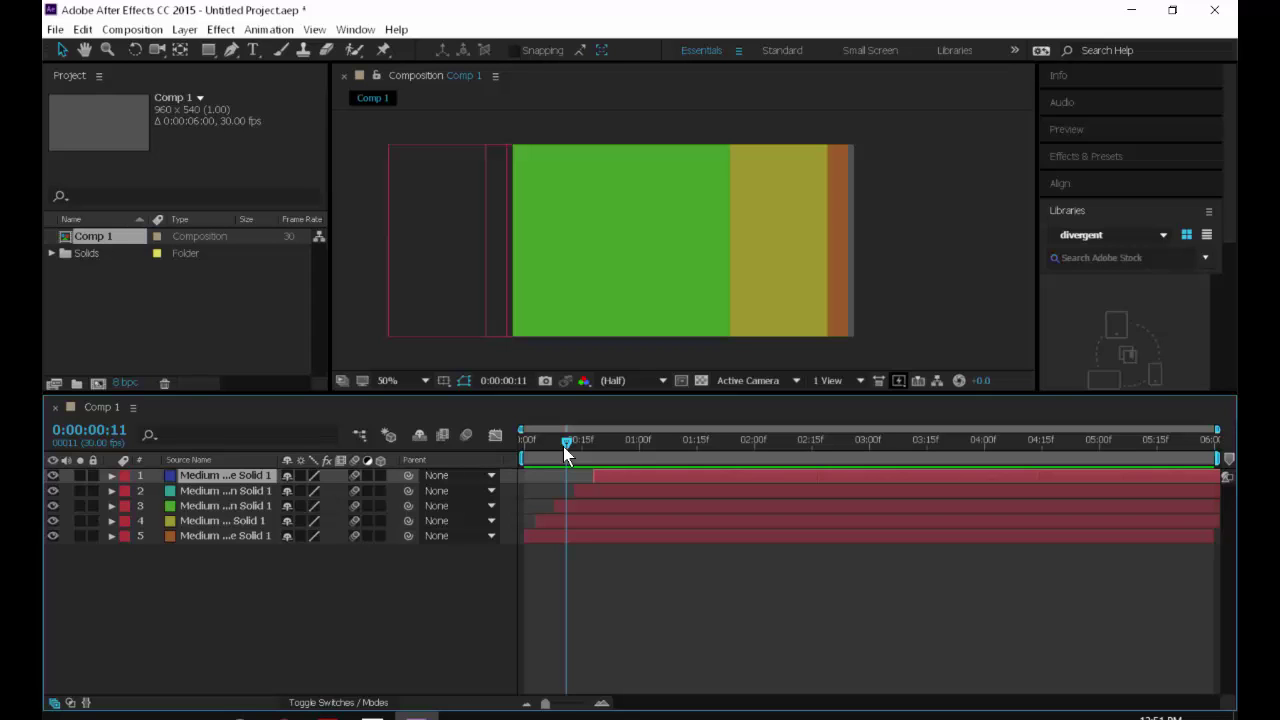
{"action": "key", "text": "space"}
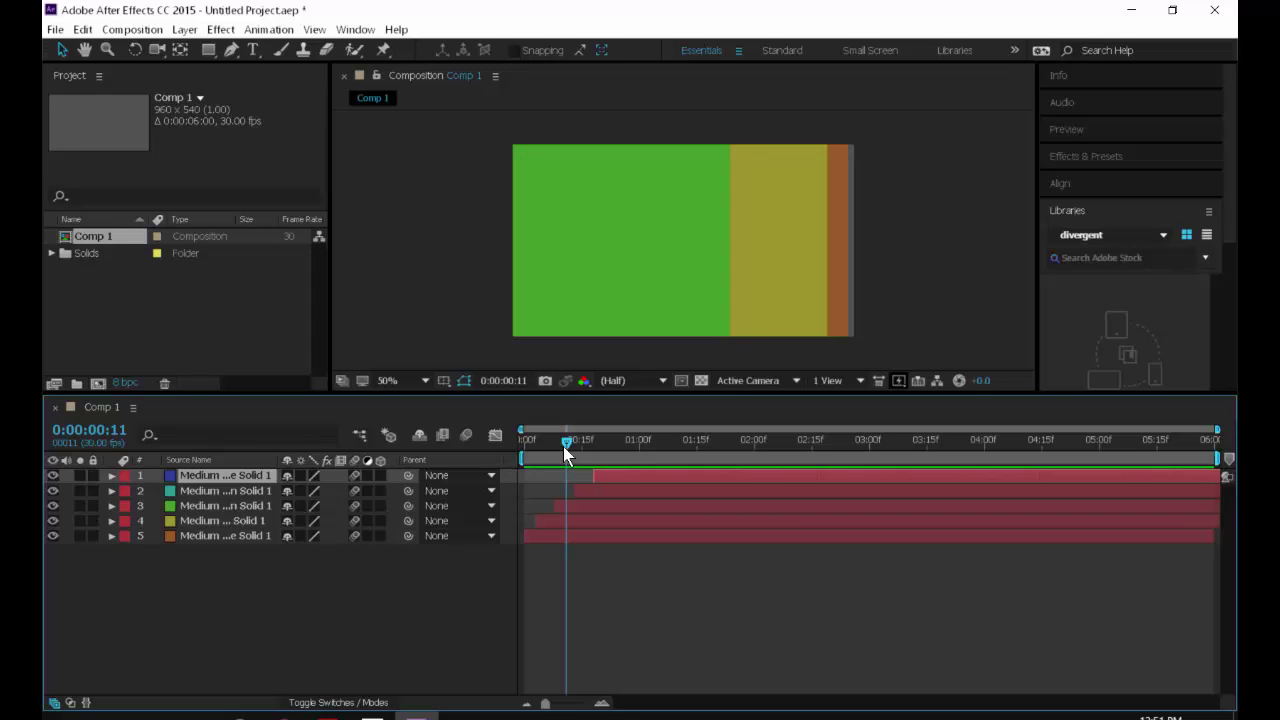
{"action": "key", "text": "space"}
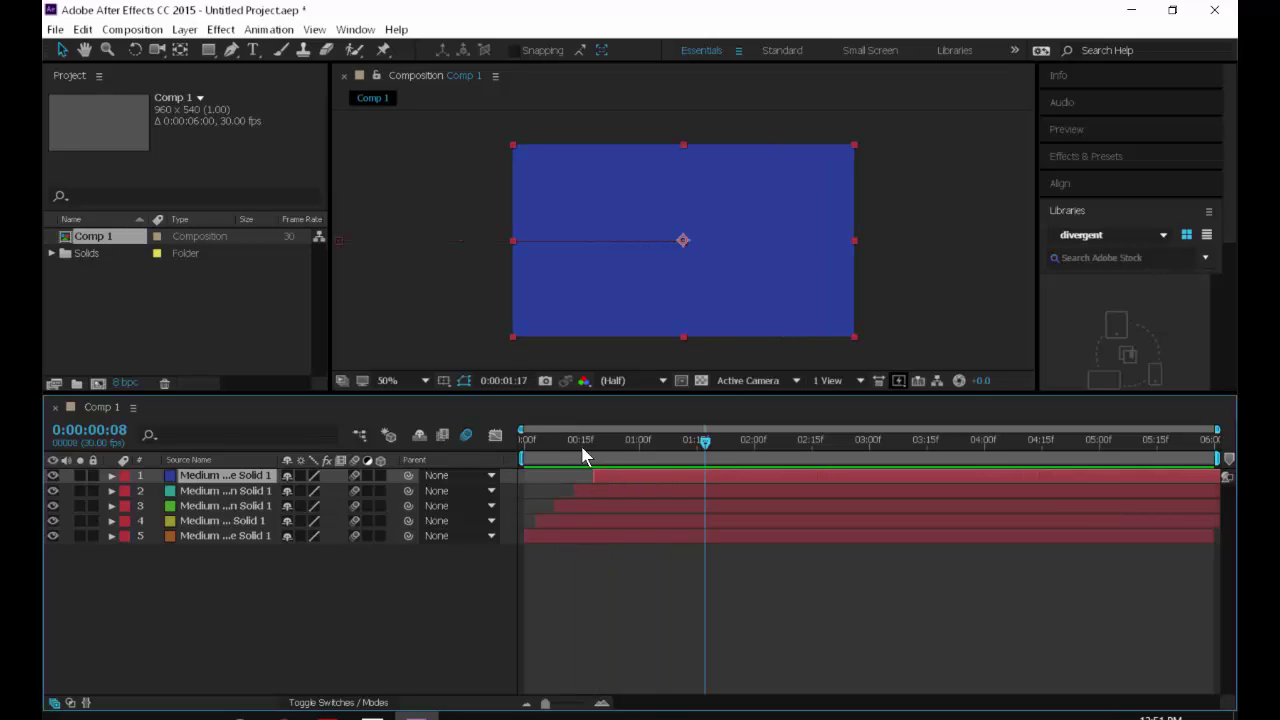
{"action": "left_click_drag", "start_coordinate": [580, 443], "coordinate": [659, 455]}
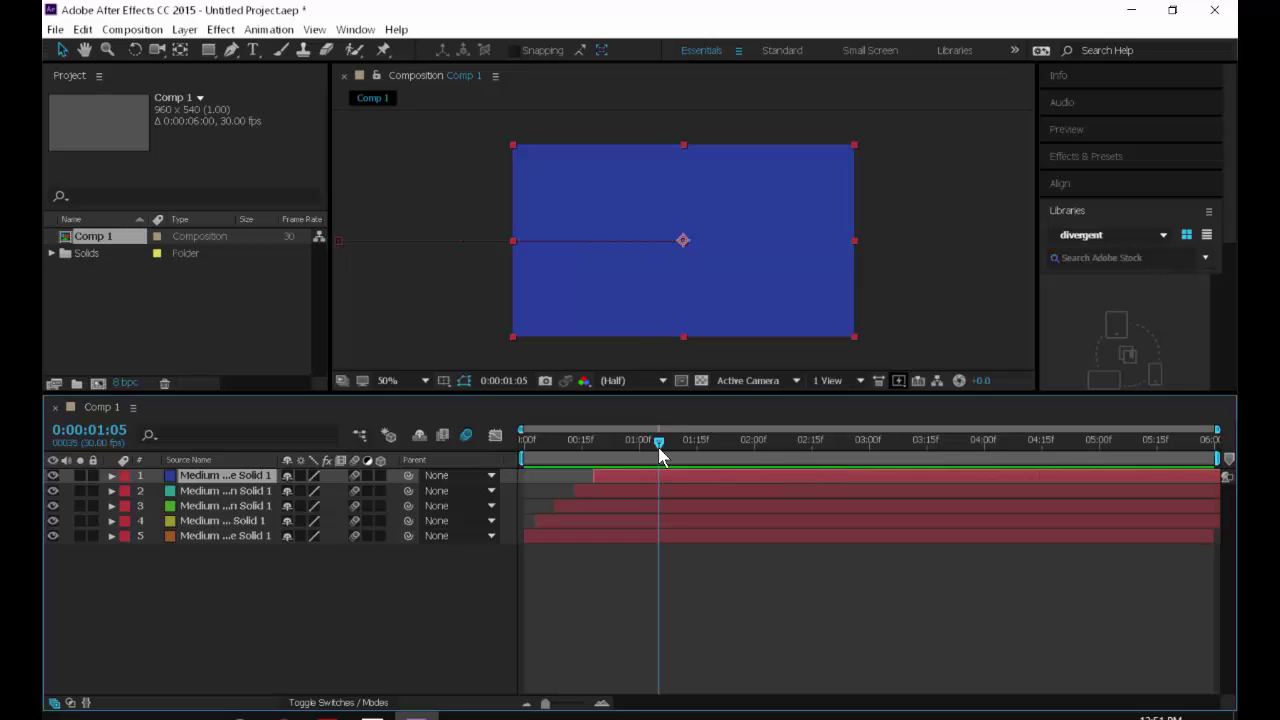
Save the project under the existing 001 project file's name, with the ending changed to _002aep.
{"action": "key", "text": "ctrl+s"}
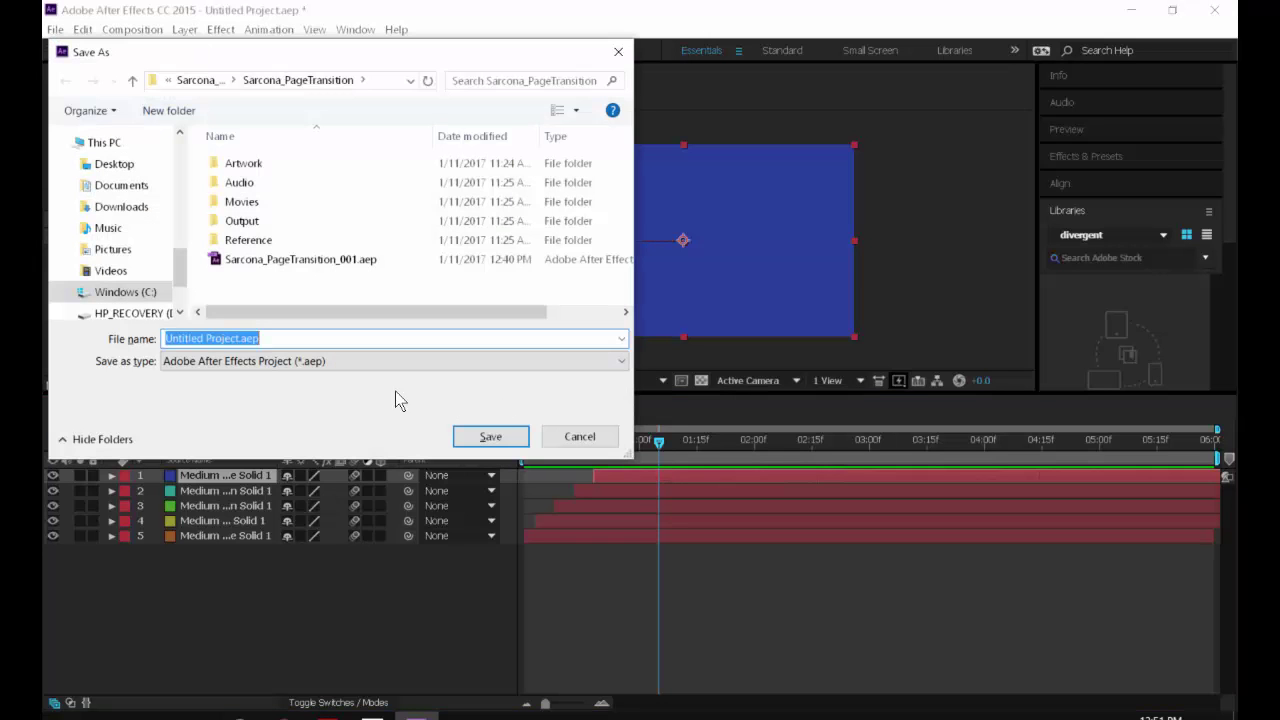
{"action": "left_click", "coordinate": [250, 259]}
{"action": "left_click", "coordinate": [293, 337]}
{"action": "left_click", "coordinate": [293, 337]}
{"action": "key", "text": "BackSpace"}
{"action": "key", "text": "BackSpace"}
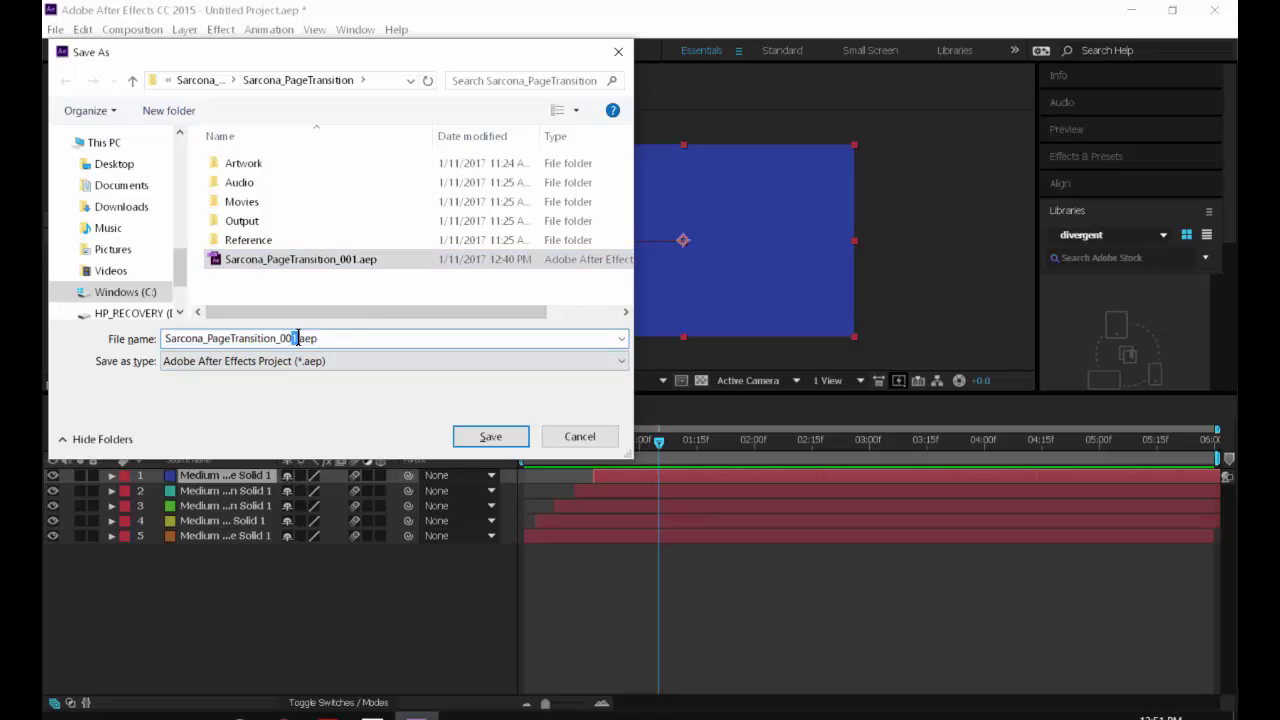
{"action": "type", "text": "2"}
{"action": "key", "text": "Return"}
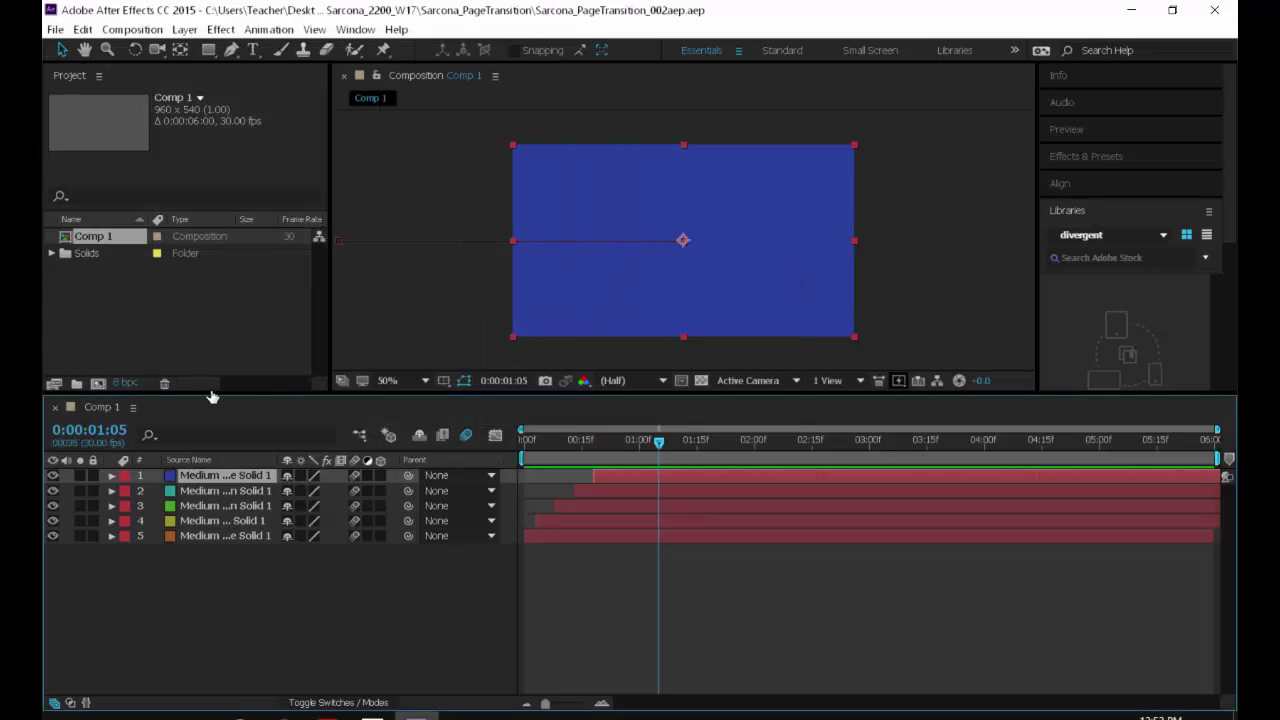
Deselect the layers and rename the composition Comp 1 as FirstPageTransition.
{"action": "left_click", "coordinate": [215, 632]}
{"action": "left_click", "coordinate": [183, 326]}
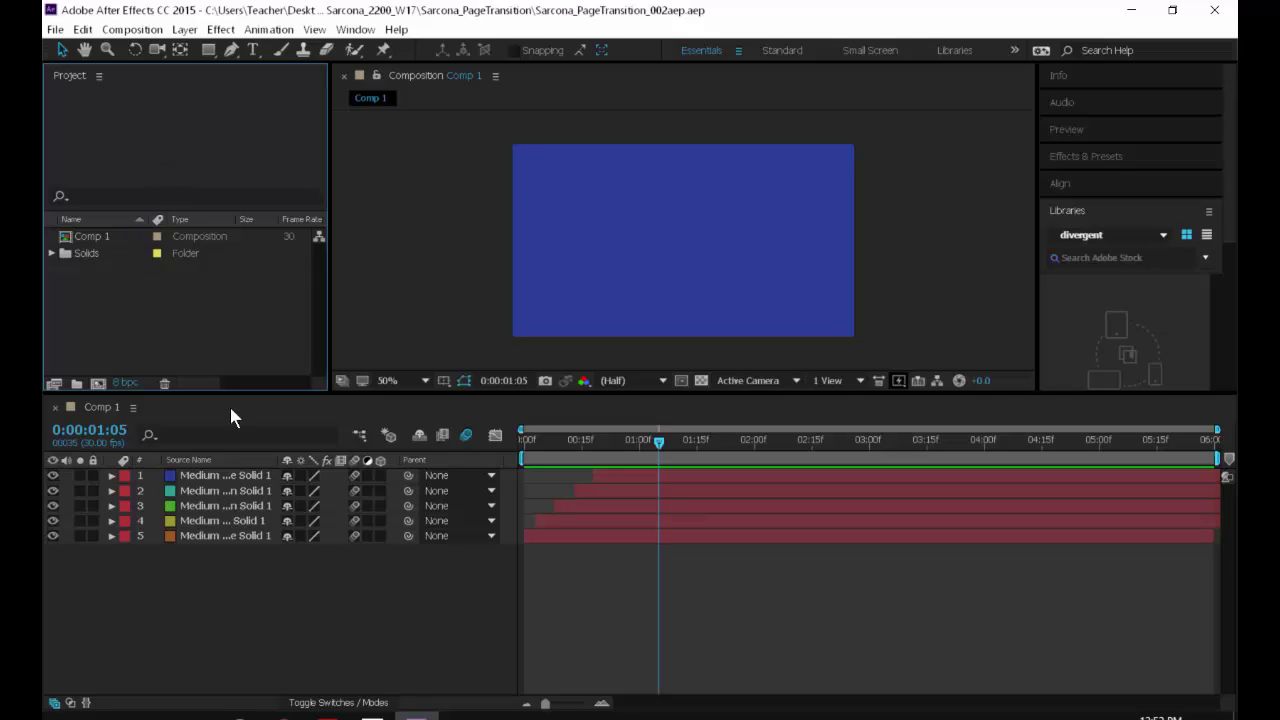
{"action": "left_click", "coordinate": [95, 236]}
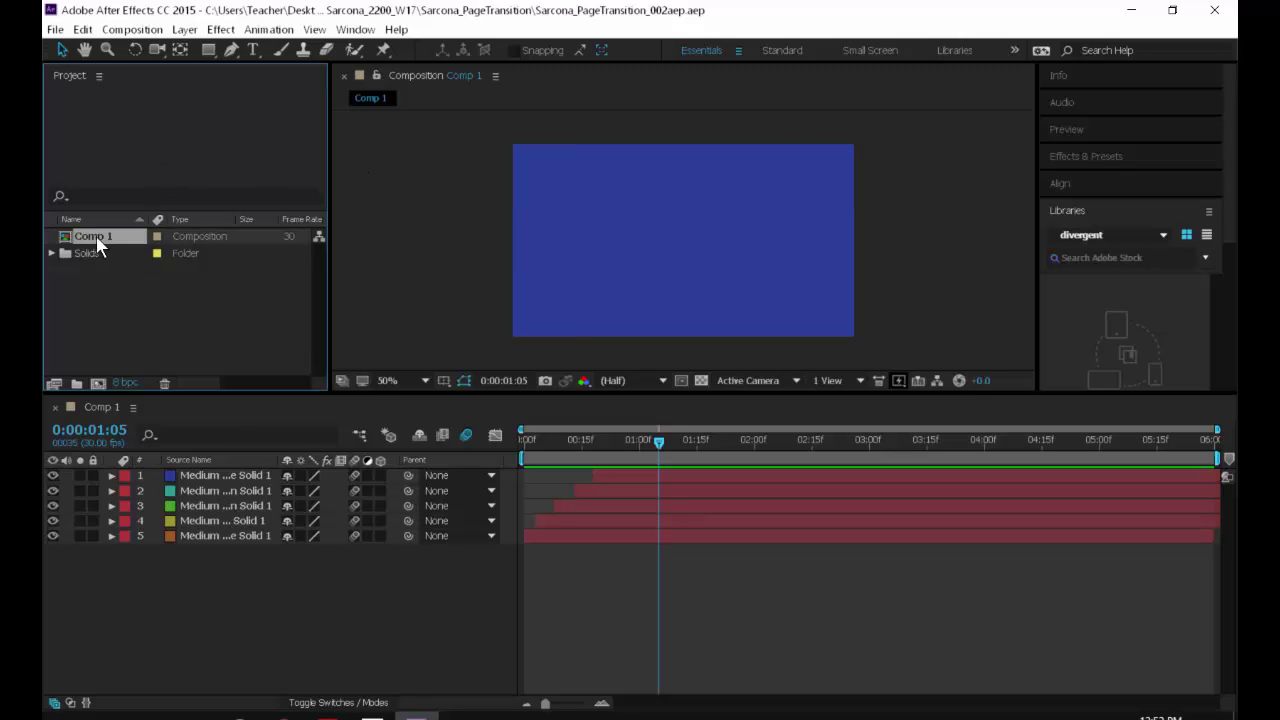
{"action": "right_click", "coordinate": [95, 236]}
{"action": "left_click", "coordinate": [173, 451]}
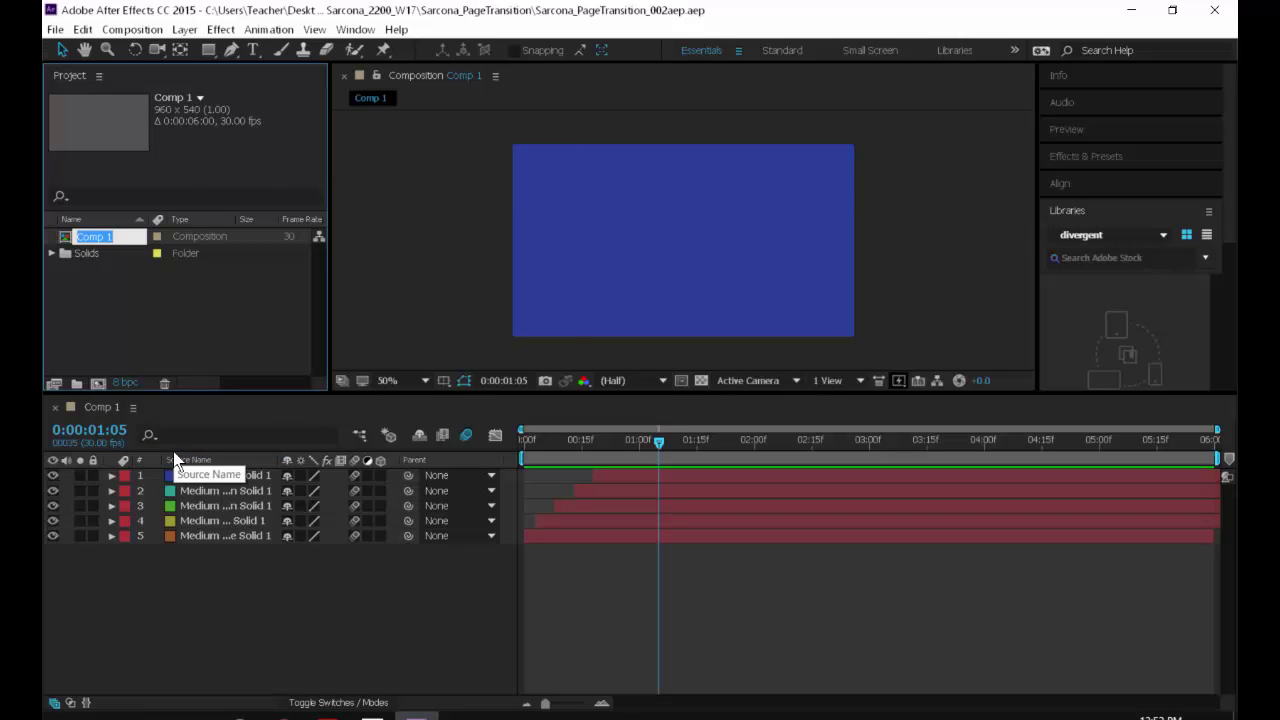
{"action": "type", "text": "FirstPage"}
{"action": "type", "text": "Transition"}
{"action": "key", "text": "Return"}
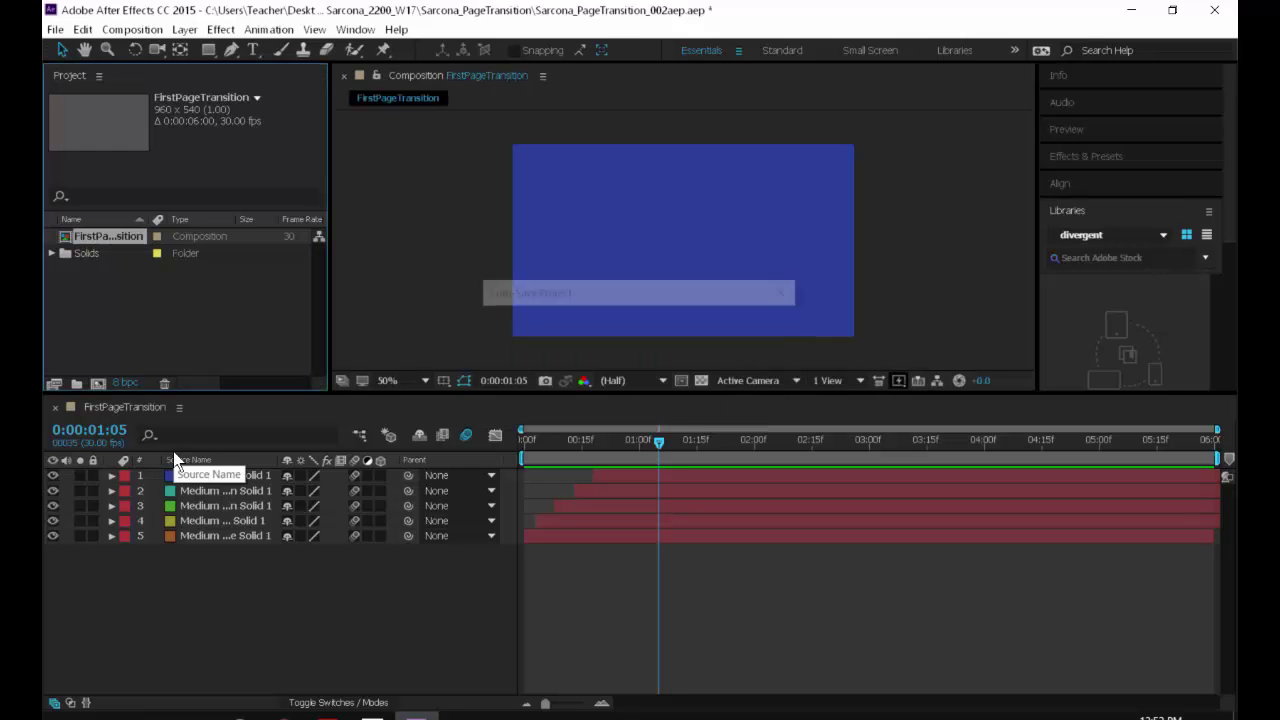
Create a new 960 x 540, six-second composition named SecondPageTransition and add a full-size blue solid to it.
{"action": "left_click", "coordinate": [131, 30]}
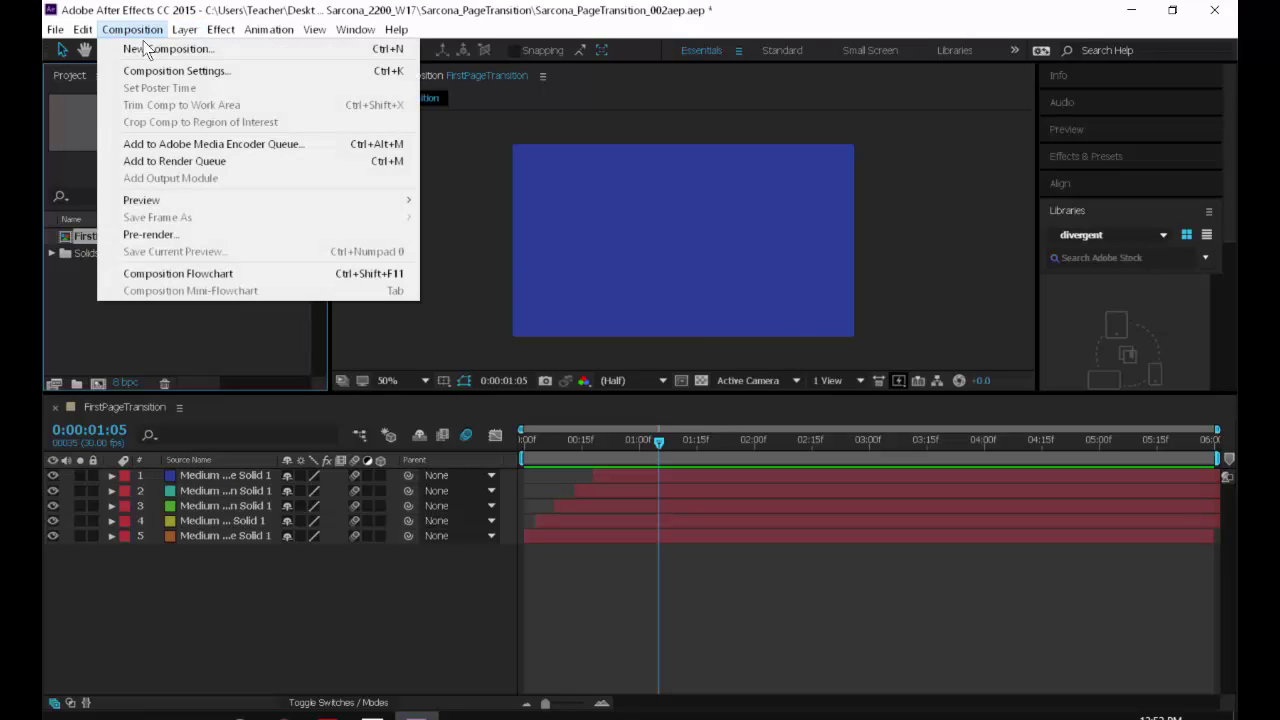
{"action": "left_click", "coordinate": [147, 44]}
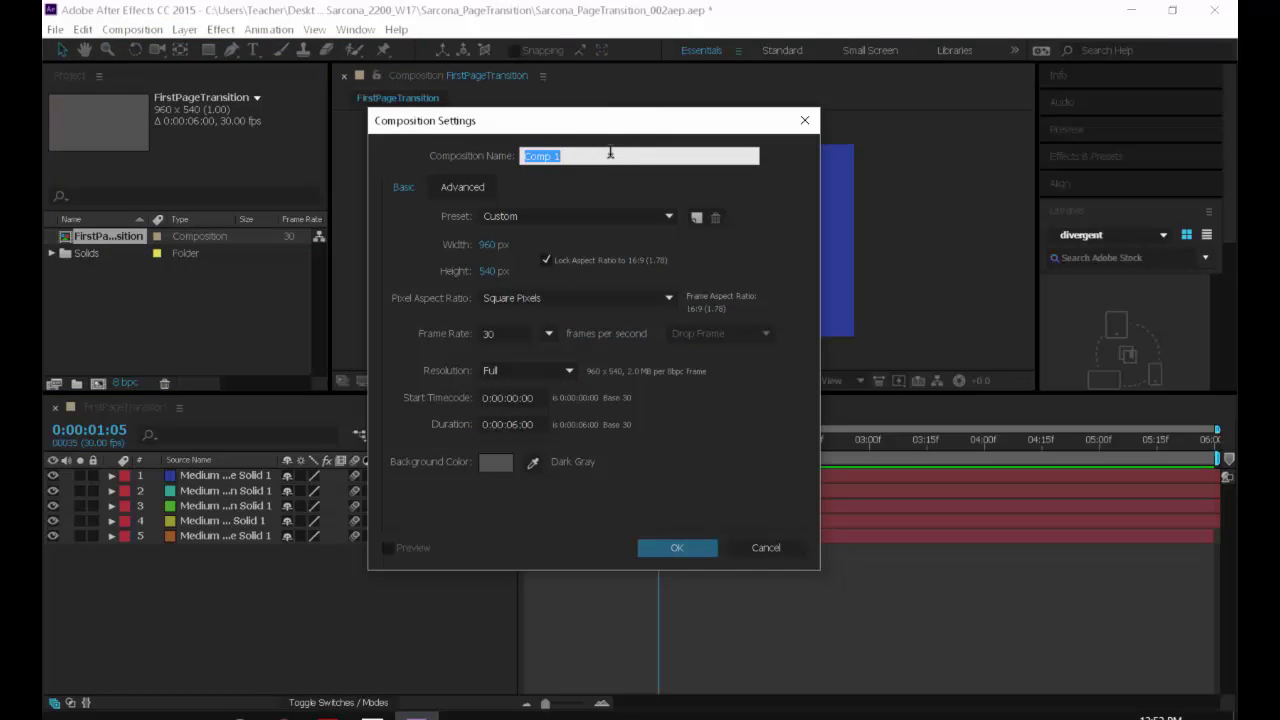
{"action": "left_click", "coordinate": [612, 156]}
{"action": "key", "text": "ctrl+a"}
{"action": "type", "text": "SecondPageTransitio"}
{"action": "key", "text": "Return"}
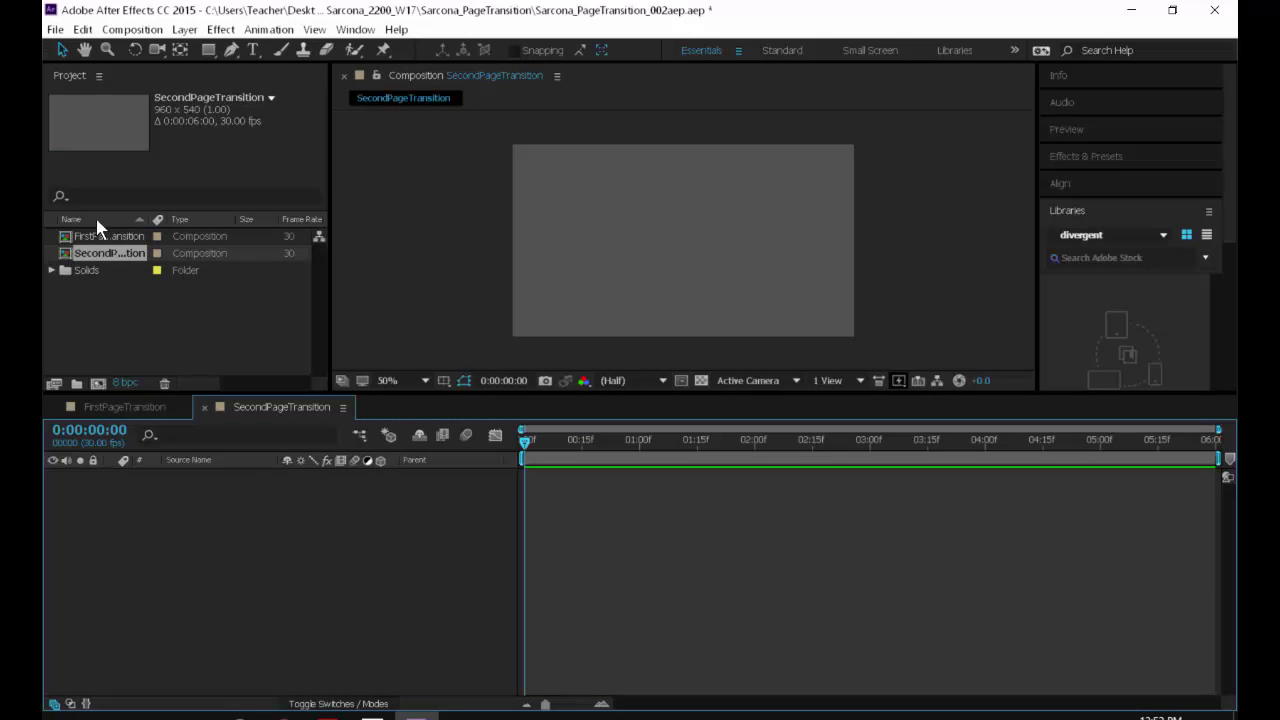
{"action": "key", "text": "ctrl+y"}
{"action": "key", "text": "Return"}
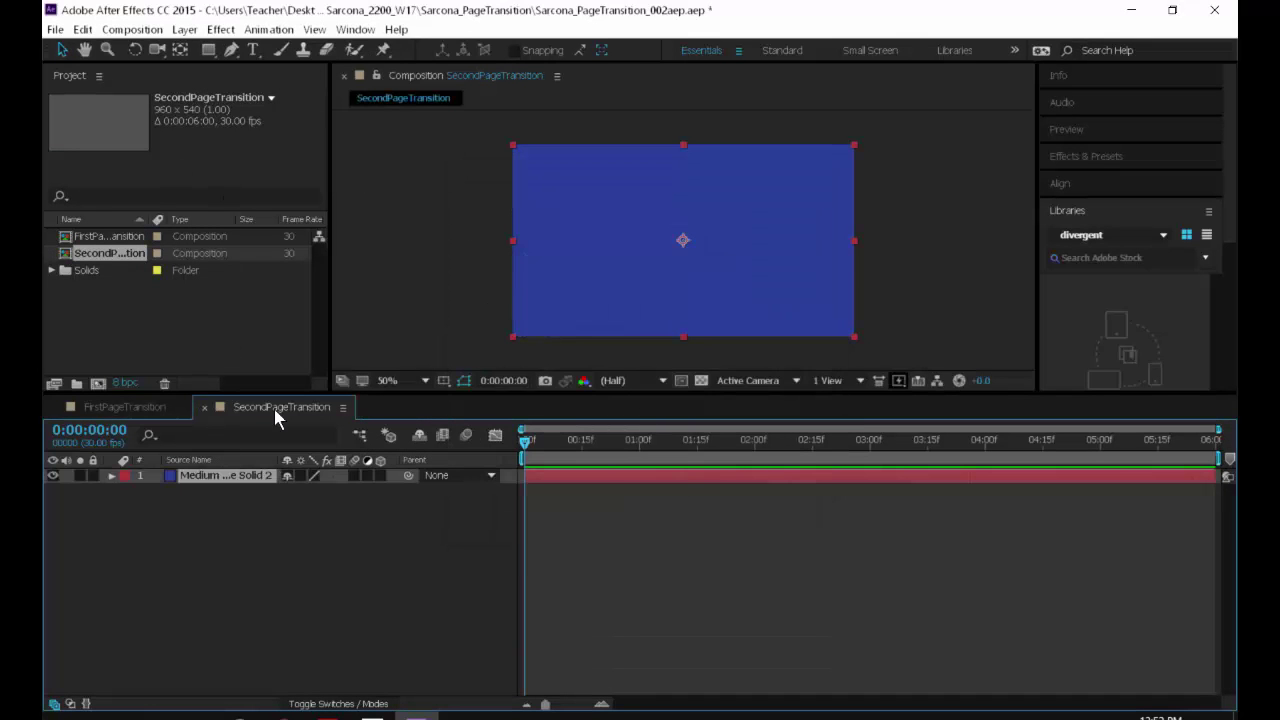
Keyframe the blue solid's Position centered at frame 13 and fully off the composition's left side at frame 0.
{"action": "key", "text": "p"}
{"action": "left_click", "coordinate": [574, 450]}
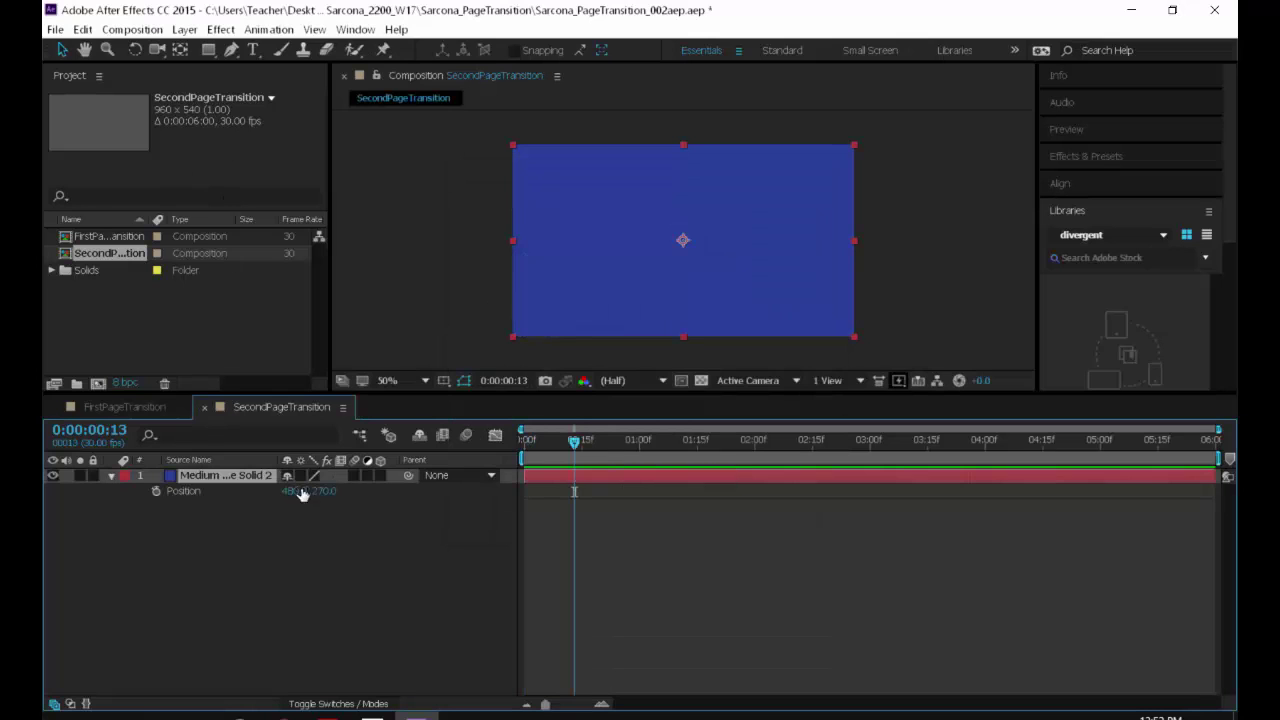
{"action": "left_click", "coordinate": [156, 491]}
{"action": "left_click_drag", "start_coordinate": [546, 443], "coordinate": [522, 443]}
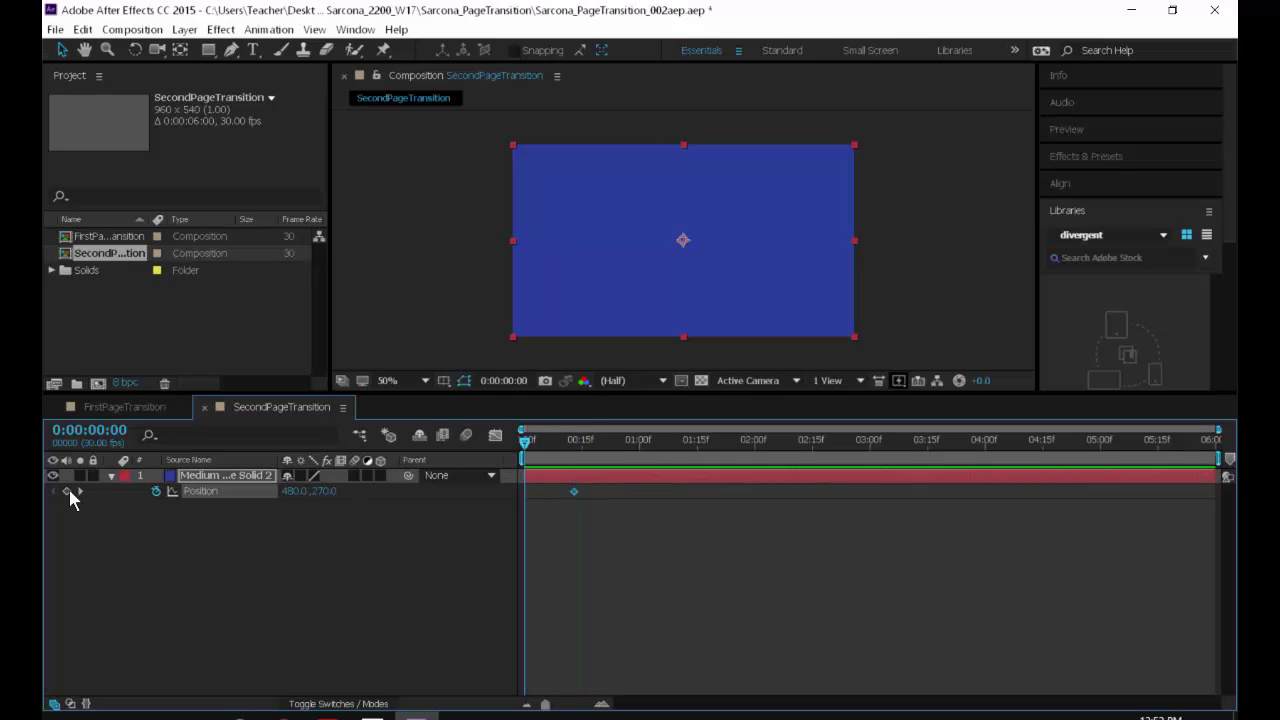
{"action": "left_click_drag", "start_coordinate": [815, 295], "coordinate": [451, 298]}
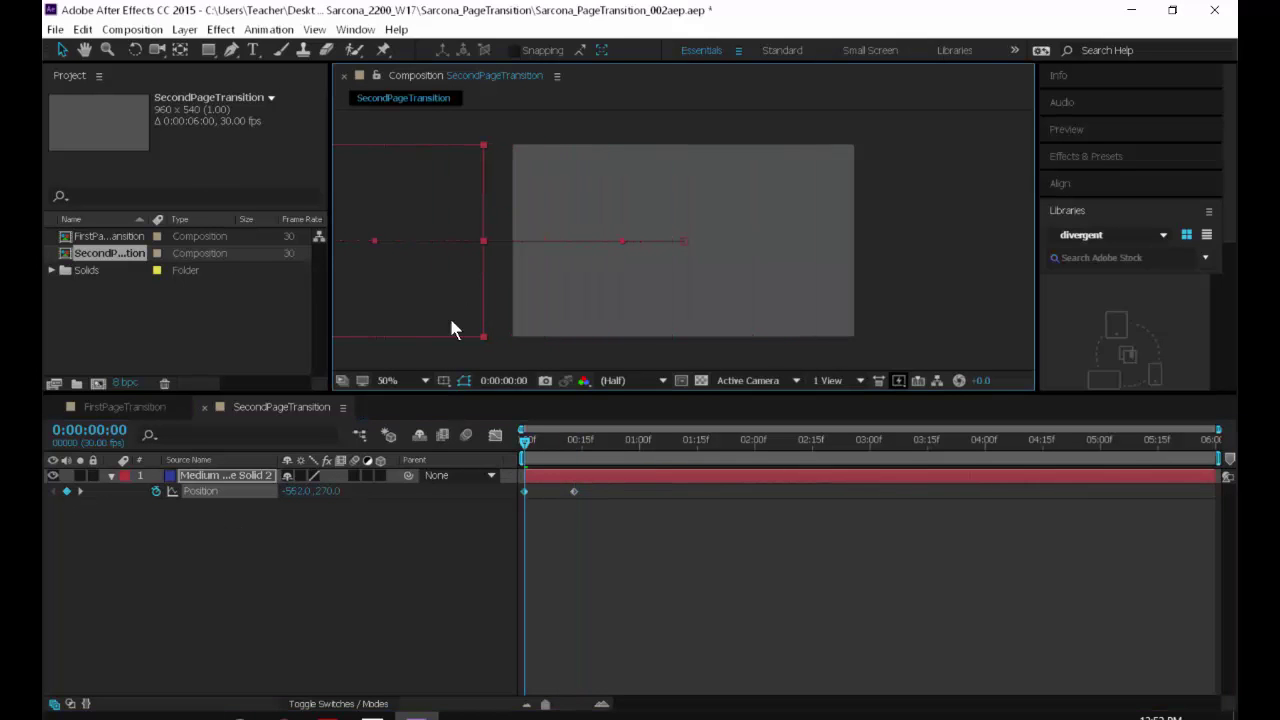
Apply Easy Ease to both Position keyframes of the blue solid.
{"action": "right_click", "coordinate": [573, 491]}
{"action": "mouse_move", "coordinate": [686, 681]}
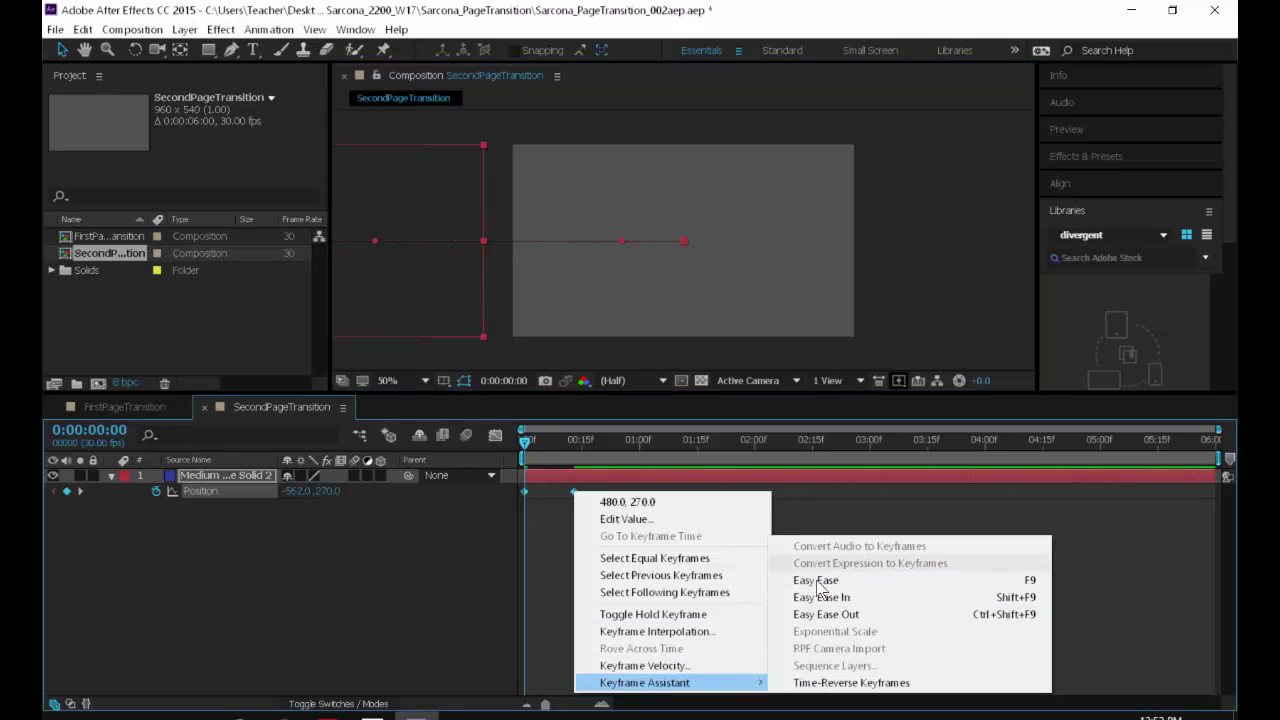
{"action": "left_click", "coordinate": [815, 580]}
Reshape the solid's Position speed curve to peak right at the start and slow down gradually until frame 13.
{"action": "left_click", "coordinate": [494, 436]}
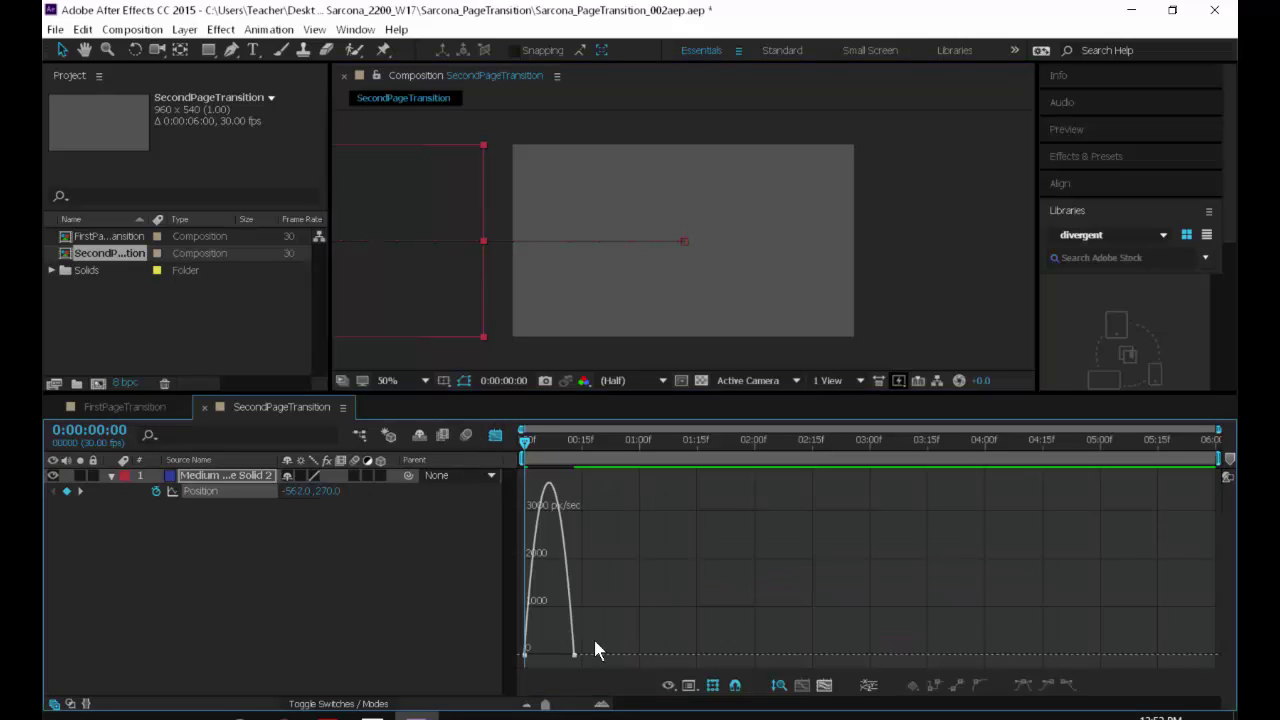
{"action": "mouse_move", "coordinate": [574, 655]}
{"action": "left_mouse_down"}
{"action": "mouse_move", "coordinate": [552, 656]}
{"action": "mouse_move", "coordinate": [572, 656]}
{"action": "left_mouse_up"}
{"action": "left_click", "coordinate": [802, 685]}
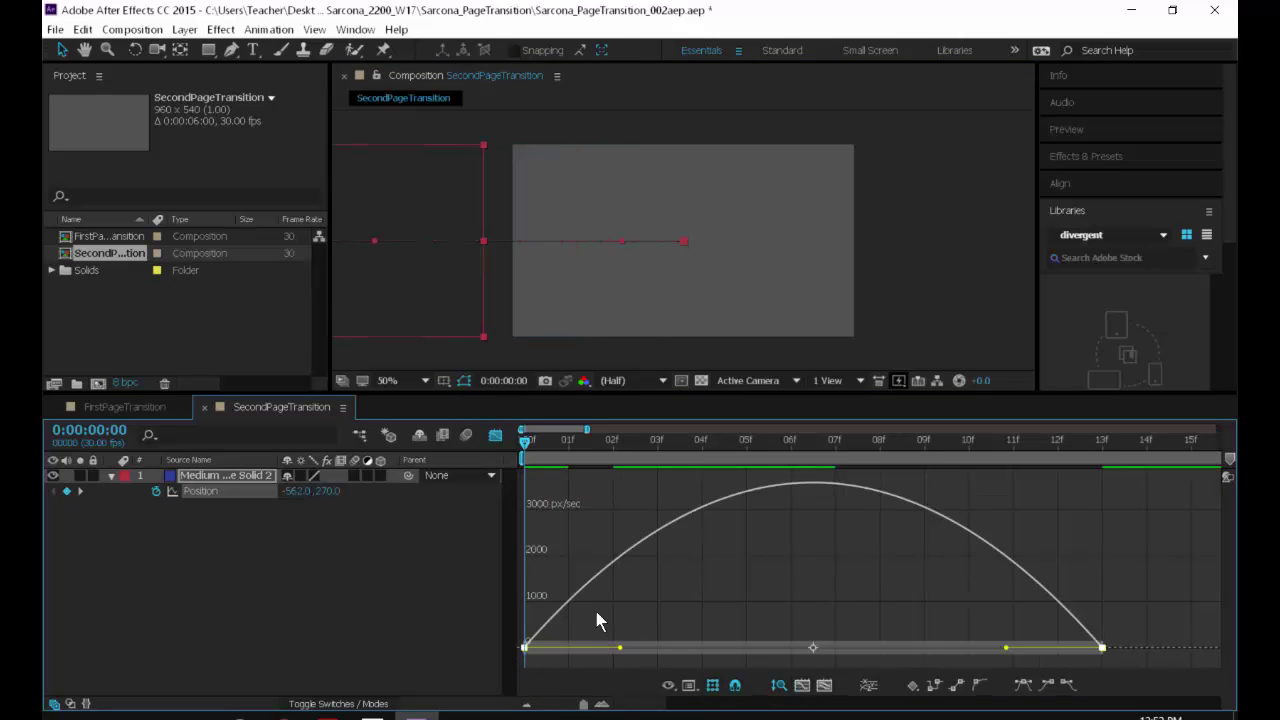
{"action": "left_click_drag", "start_coordinate": [597, 612], "coordinate": [1145, 668]}
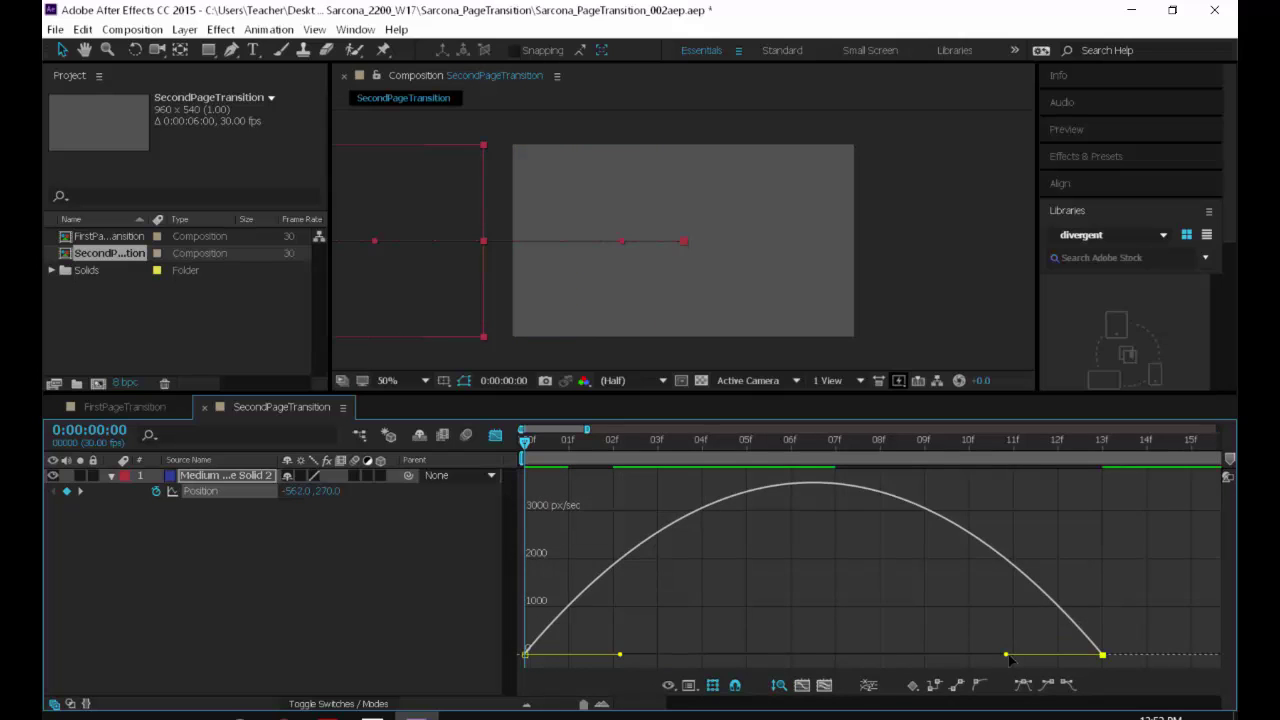
{"action": "left_click_drag", "start_coordinate": [1007, 655], "coordinate": [813, 656]}
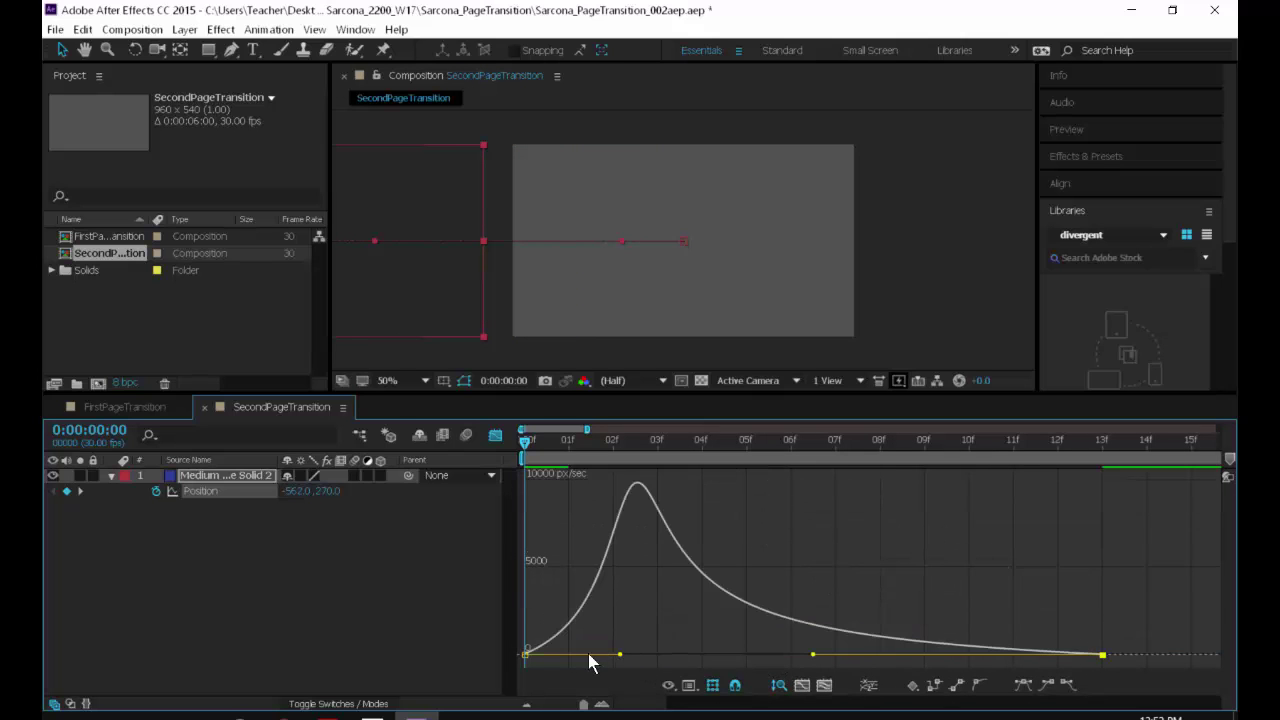
{"action": "left_click_drag", "start_coordinate": [620, 654], "coordinate": [538, 655]}
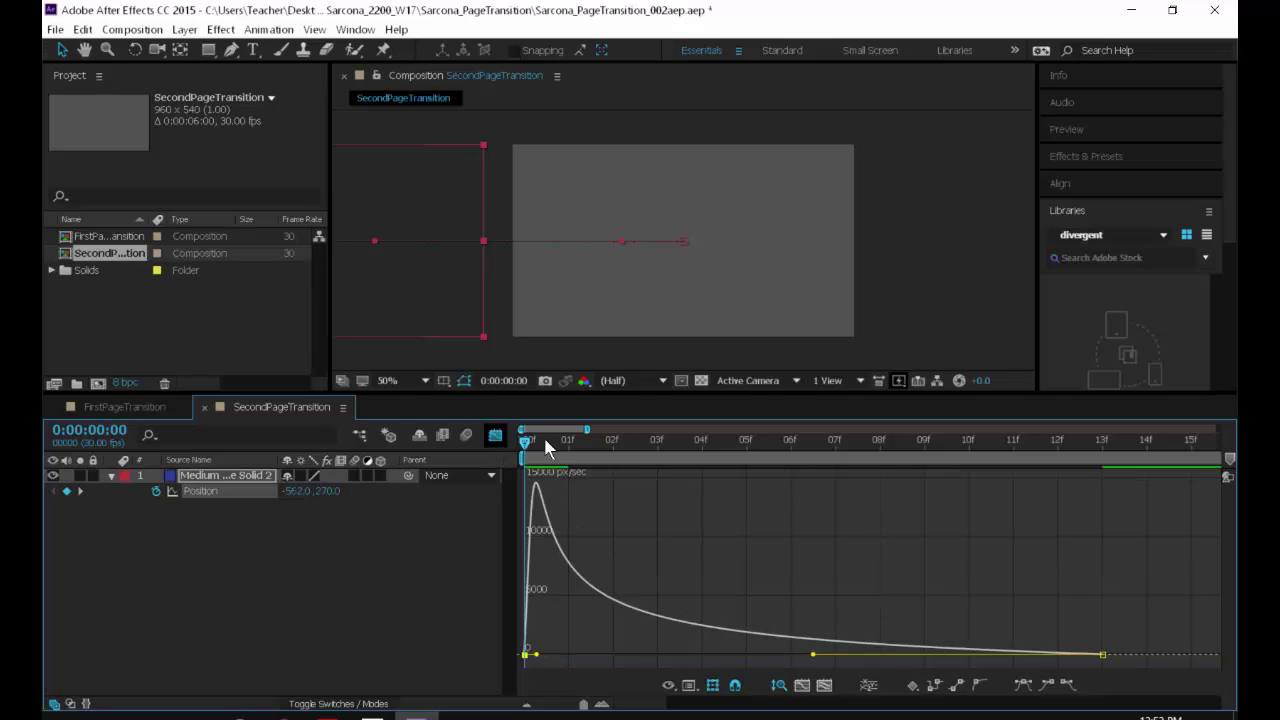
{"action": "left_click", "coordinate": [495, 435]}
Collapse the solid's Position property and duplicate the layer four times.
{"action": "key", "text": "p"}
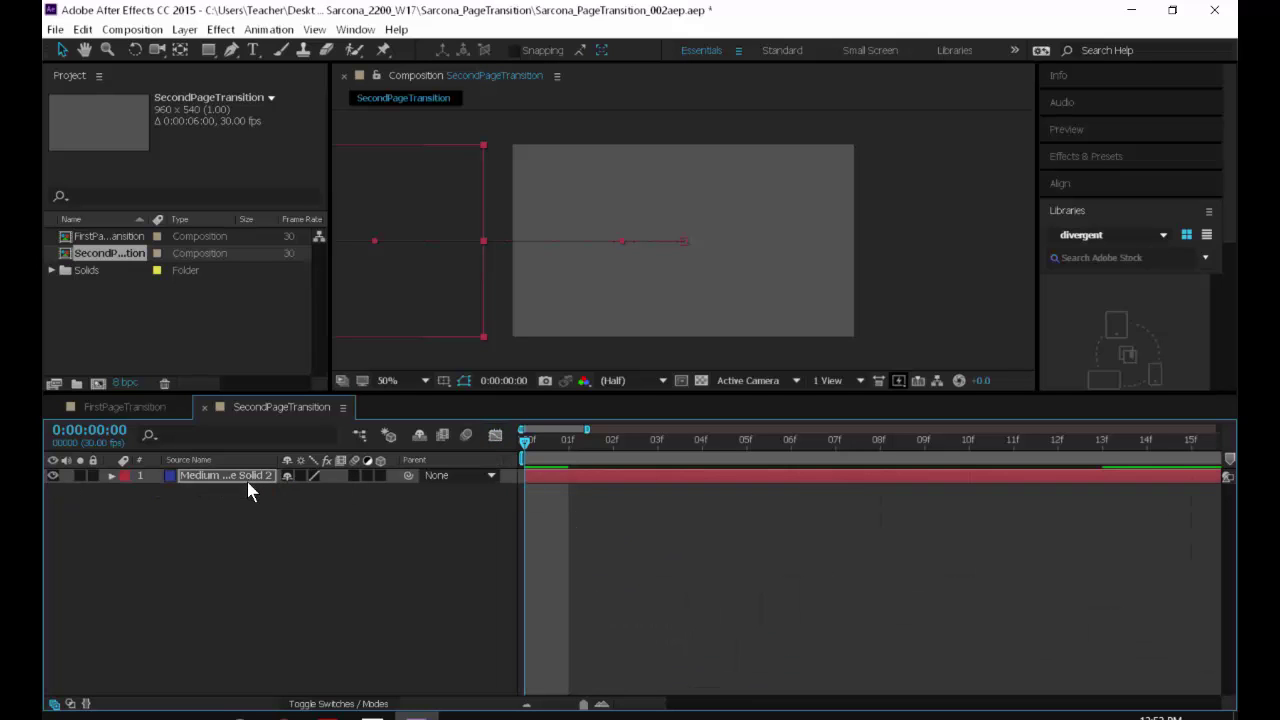
{"action": "key", "text": "ctrl+d"}
{"action": "key", "text": "ctrl+d"}
{"action": "key", "text": "ctrl+d"}
{"action": "key", "text": "ctrl+d"}
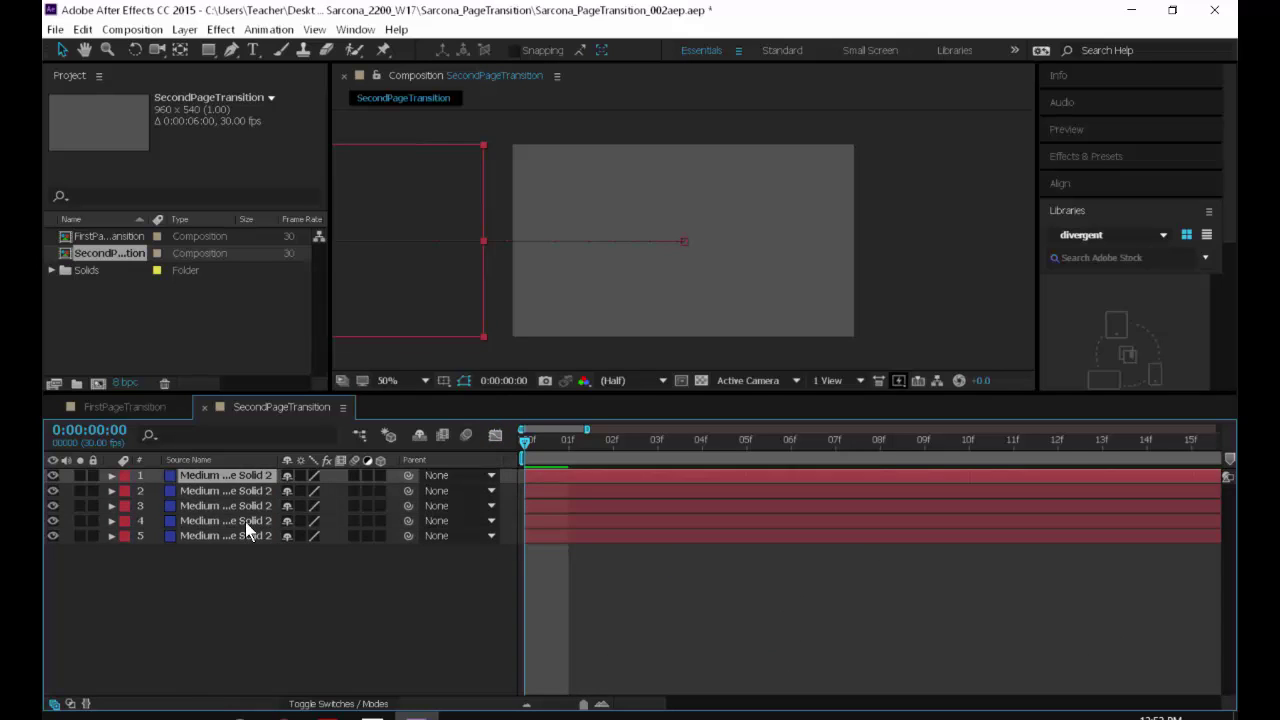
Stagger the solids by one frame each, from layer 4 starting at frame 1 up to layer 1 at frame 4.
{"action": "left_click", "coordinate": [245, 521]}
{"action": "key", "text": "alt+Page_Down"}
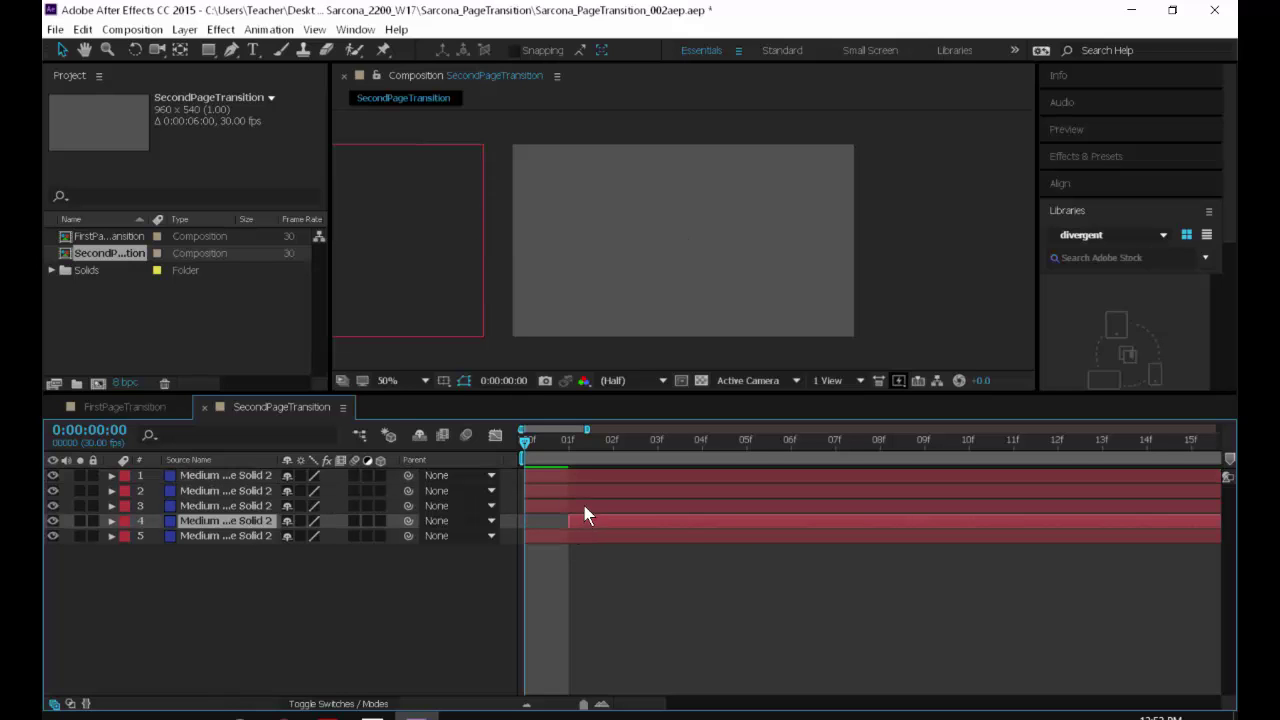
{"action": "left_click", "coordinate": [685, 505]}
{"action": "key", "text": "alt+Page_Down"}
{"action": "key", "text": "alt+Page_Down"}
{"action": "left_click", "coordinate": [720, 491]}
{"action": "key", "text": "alt+Page_Down"}
{"action": "key", "text": "alt+Page_Down"}
{"action": "key", "text": "alt+Page_Down"}
{"action": "left_click_drag", "start_coordinate": [727, 476], "coordinate": [887, 470]}
Recolor the solid in layer 1 dark blue, 202D64, as a new solid.
{"action": "key", "text": "ctrl+shift+y"}
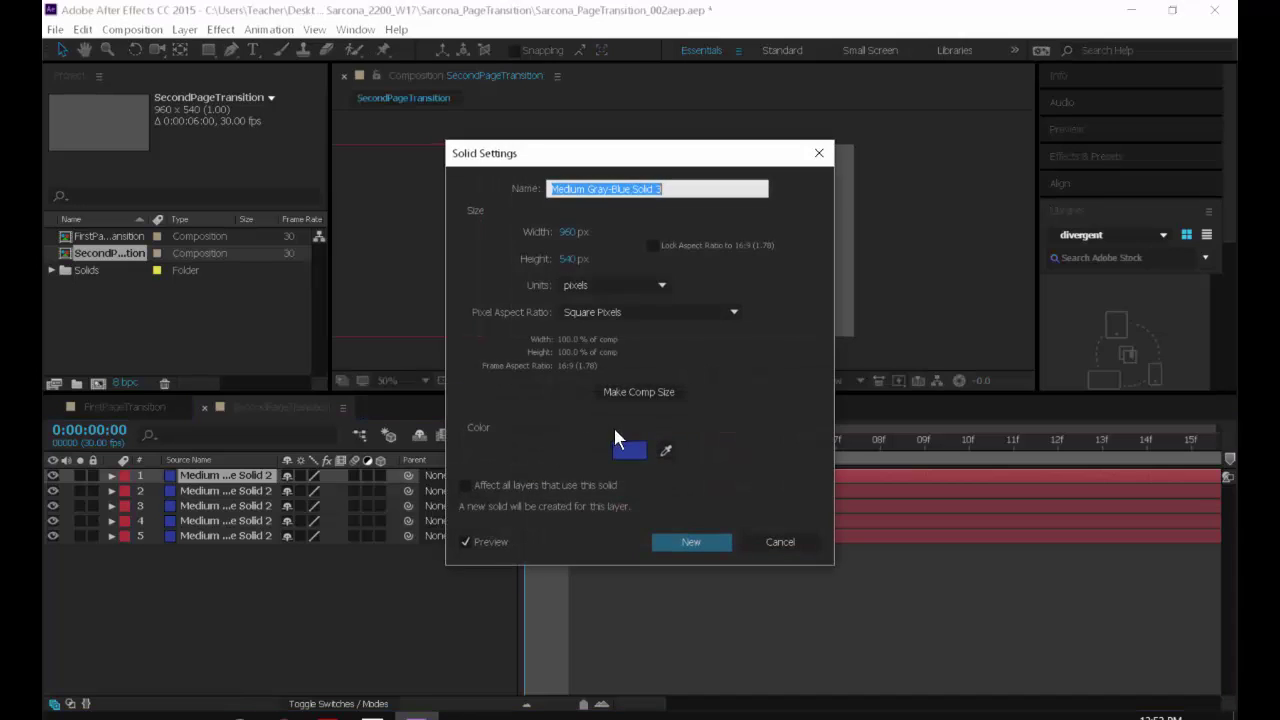
{"action": "left_click", "coordinate": [630, 446]}
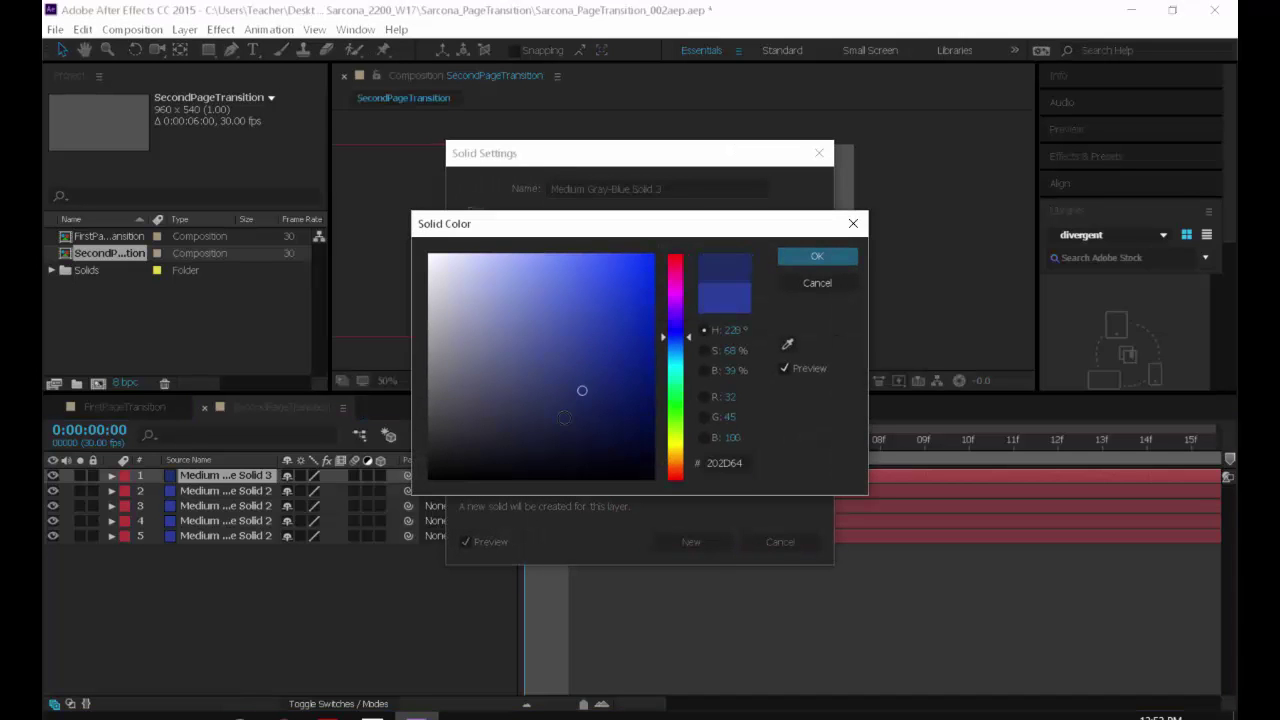
{"action": "key", "text": "Return"}
{"action": "key", "text": "Return"}
Recolor the solid in layer 2 very dark blue, 0E1533, as a new solid.
{"action": "left_click", "coordinate": [234, 490]}
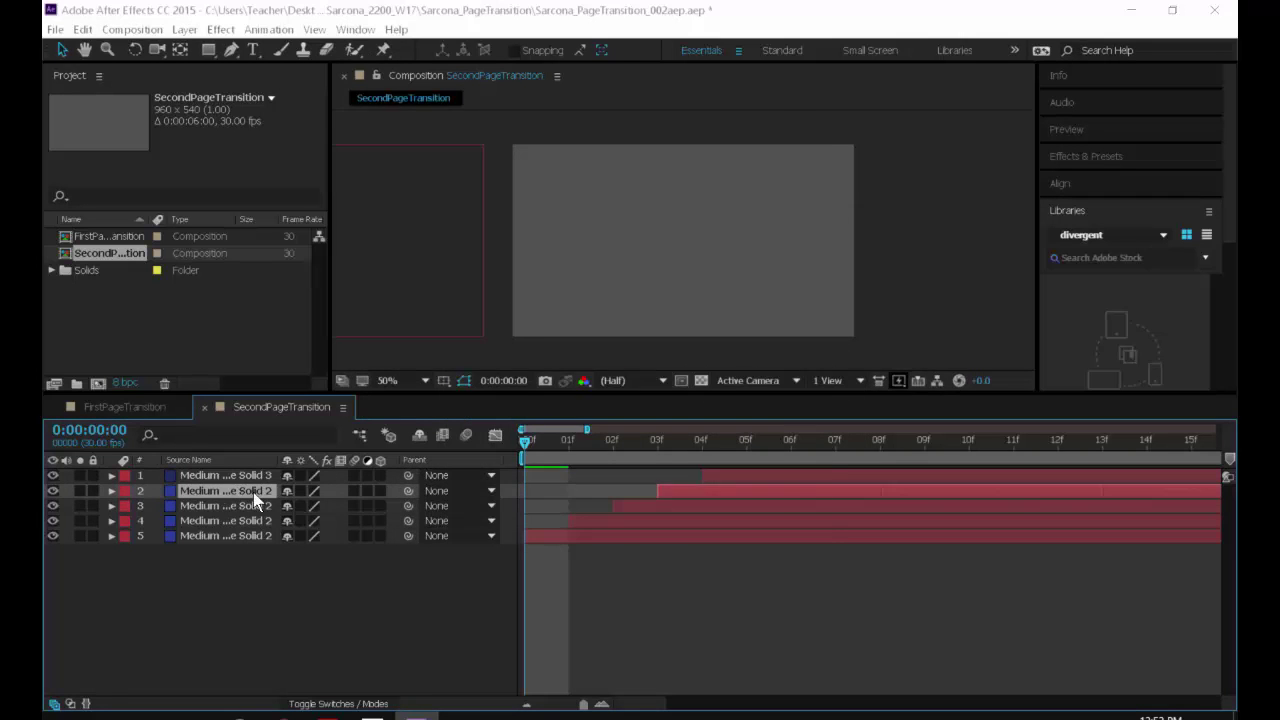
{"action": "key", "text": "ctrl+shift+y"}
{"action": "left_click", "coordinate": [630, 452]}
{"action": "left_click", "coordinate": [580, 434]}
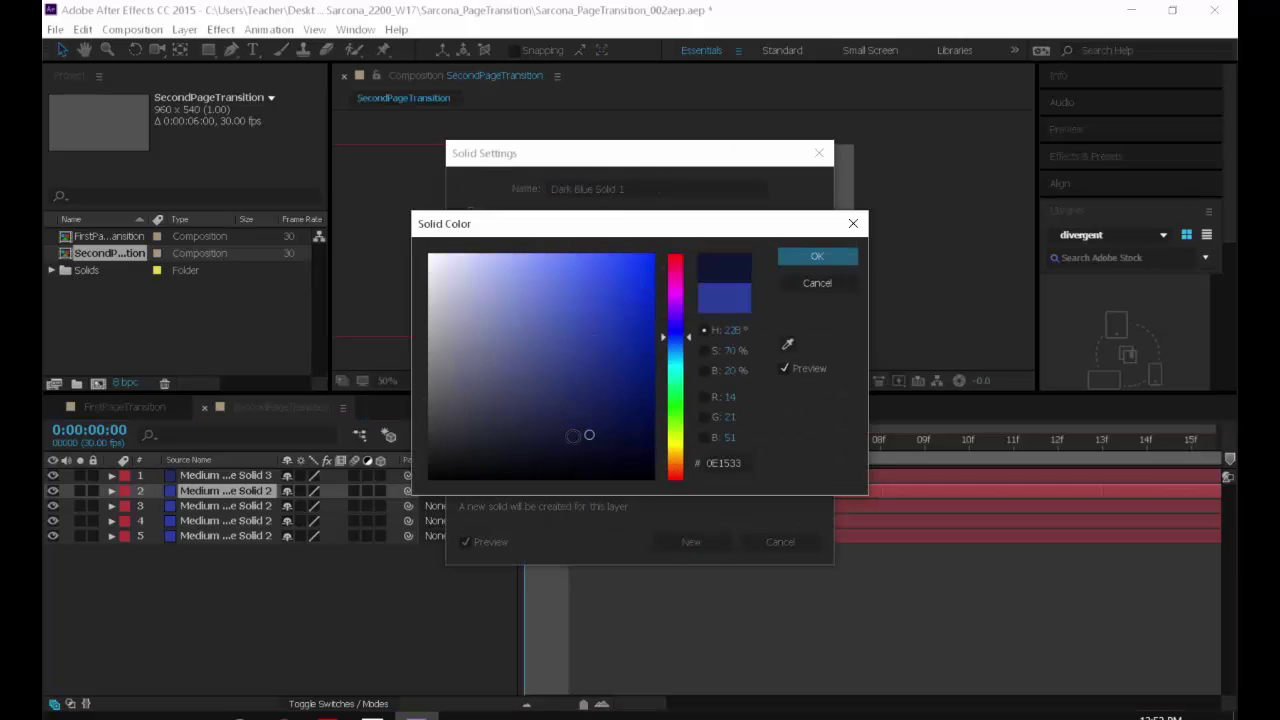
{"action": "key", "text": "Return"}
{"action": "key", "text": "Return"}
Give layer 3 its own new solid in medium blue, 293F9C.
{"action": "left_click", "coordinate": [275, 506]}
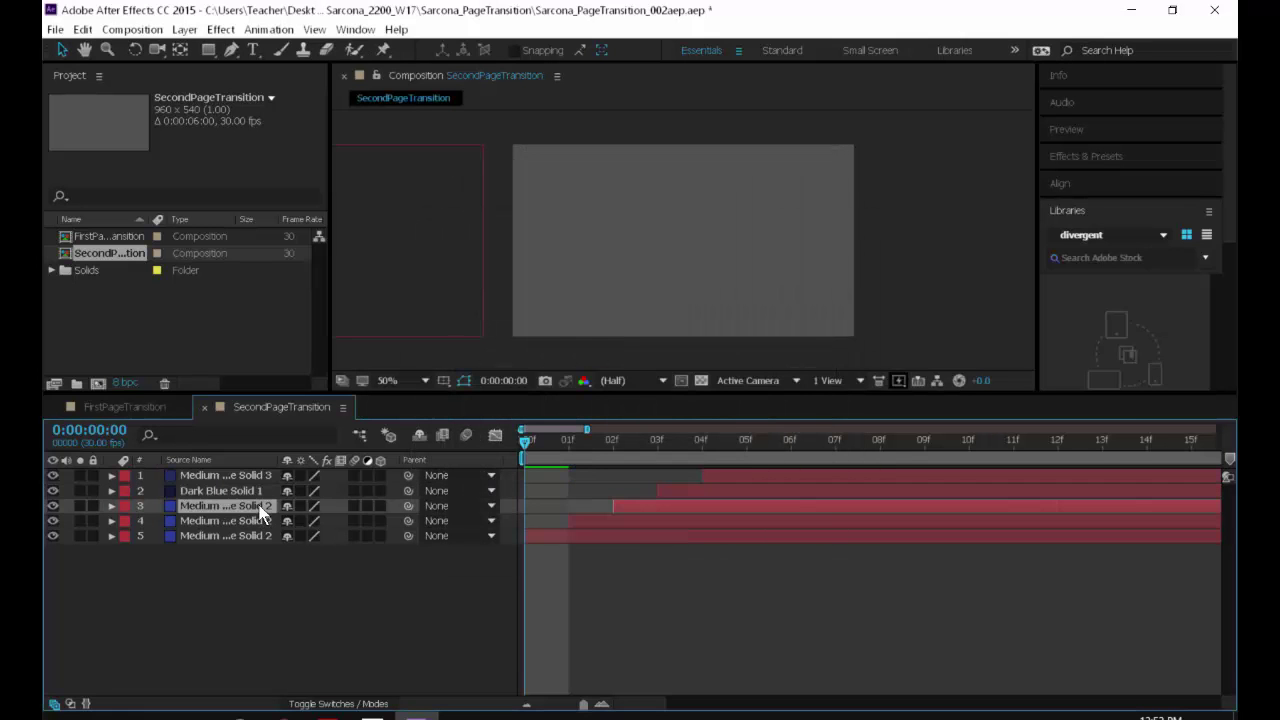
{"action": "key", "text": "ctrl+shift+y"}
{"action": "left_click", "coordinate": [626, 452]}
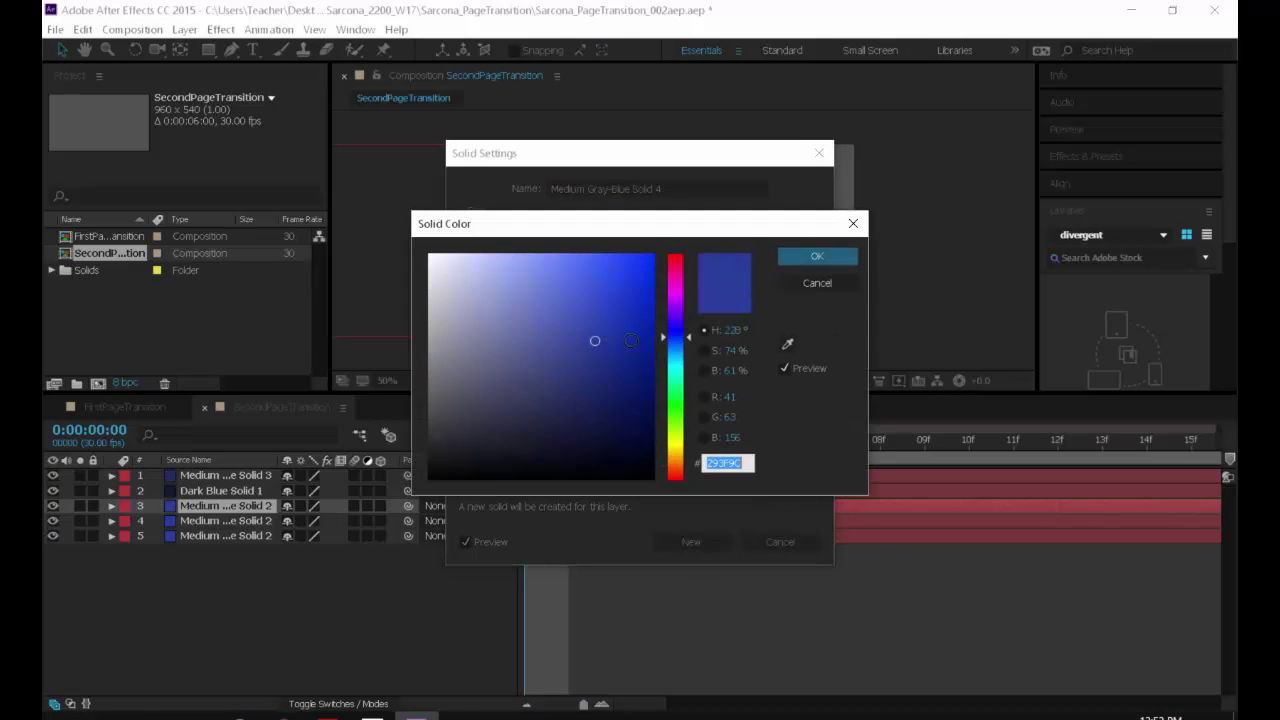
{"action": "key", "text": "Return"}
{"action": "key", "text": "Return"}
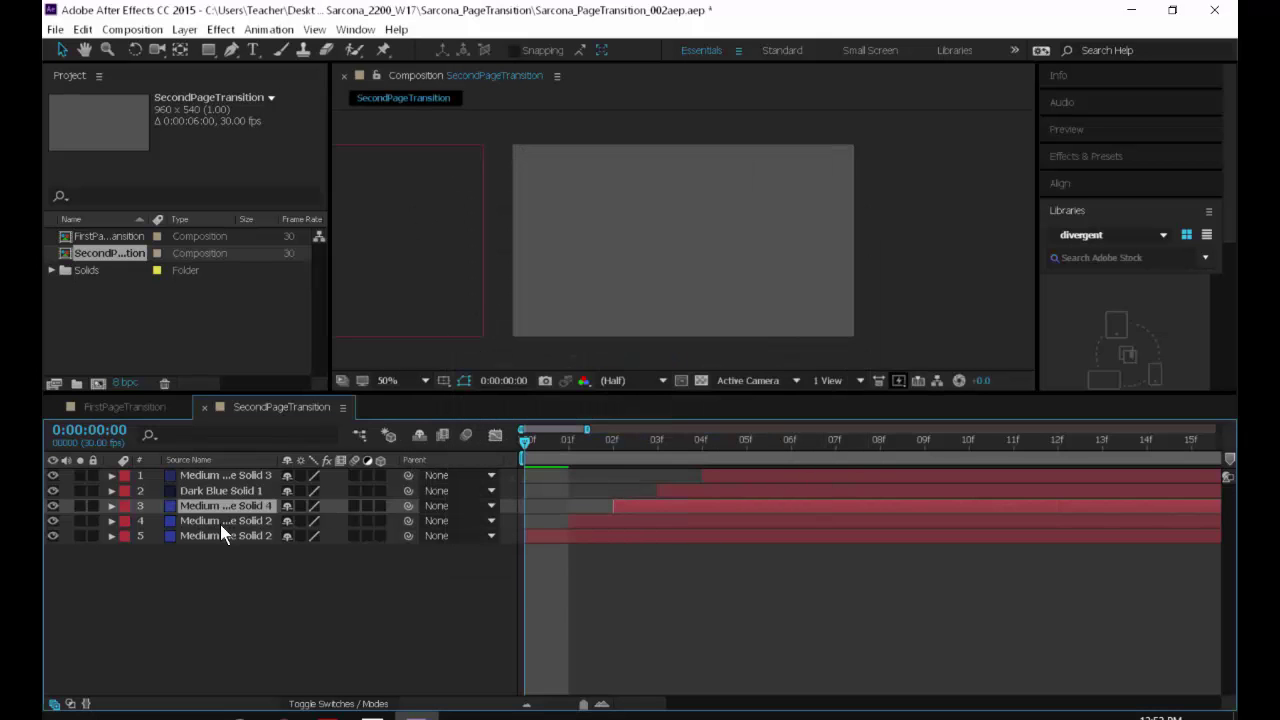
Recolor the solid in layer 4 brighter blue, 3E59CB, as a new solid.
{"action": "left_click", "coordinate": [220, 521]}
{"action": "key", "text": "ctrl+shift+y"}
{"action": "left_click", "coordinate": [620, 448]}
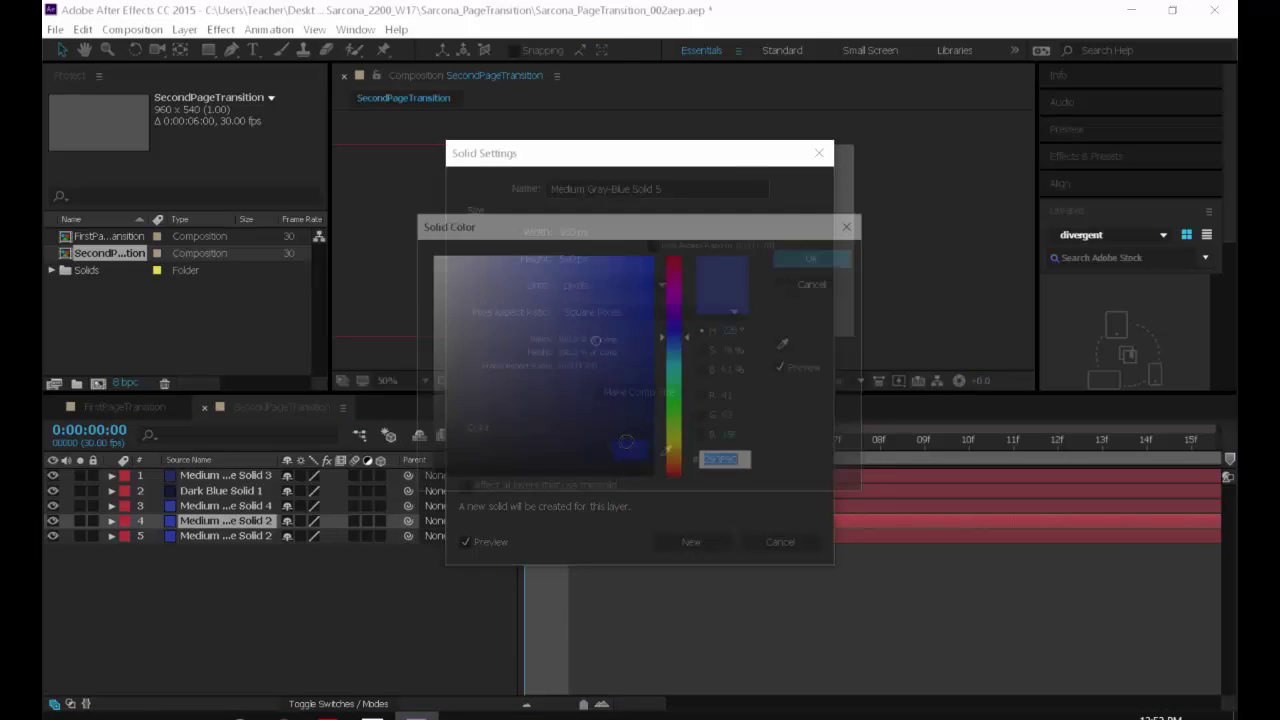
{"action": "left_click_drag", "start_coordinate": [620, 327], "coordinate": [583, 297]}
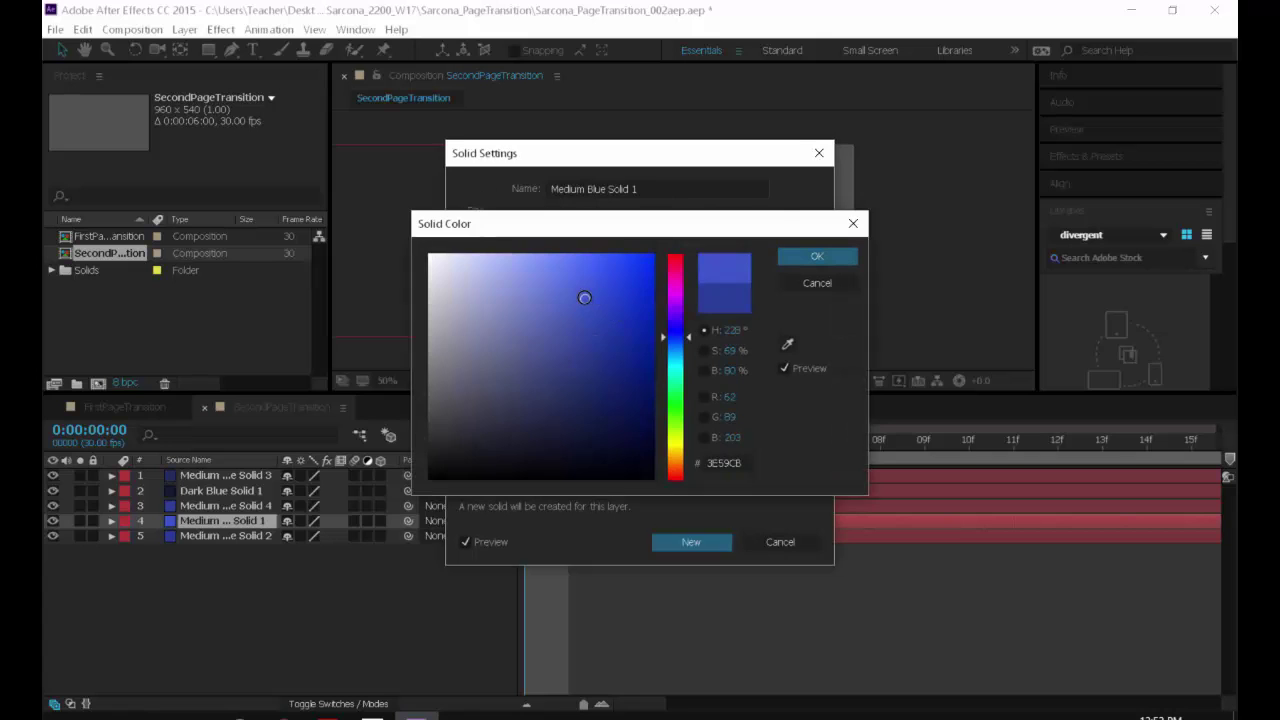
{"action": "key", "text": "Return"}
{"action": "key", "text": "Return"}
Recolor the solid in layer 5 light blue, 8499EF.
{"action": "left_click", "coordinate": [244, 537]}
{"action": "key", "text": "ctrl+shift+y"}
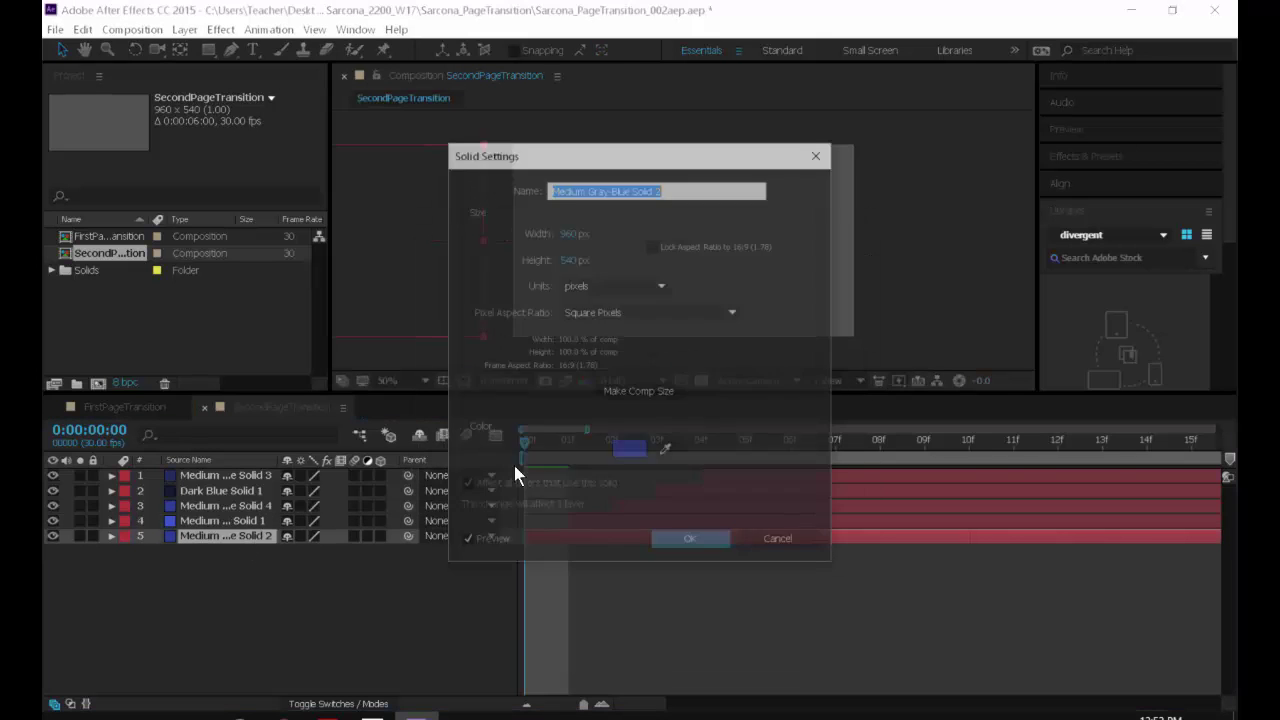
{"action": "left_click", "coordinate": [629, 451]}
{"action": "left_click_drag", "start_coordinate": [640, 335], "coordinate": [531, 266]}
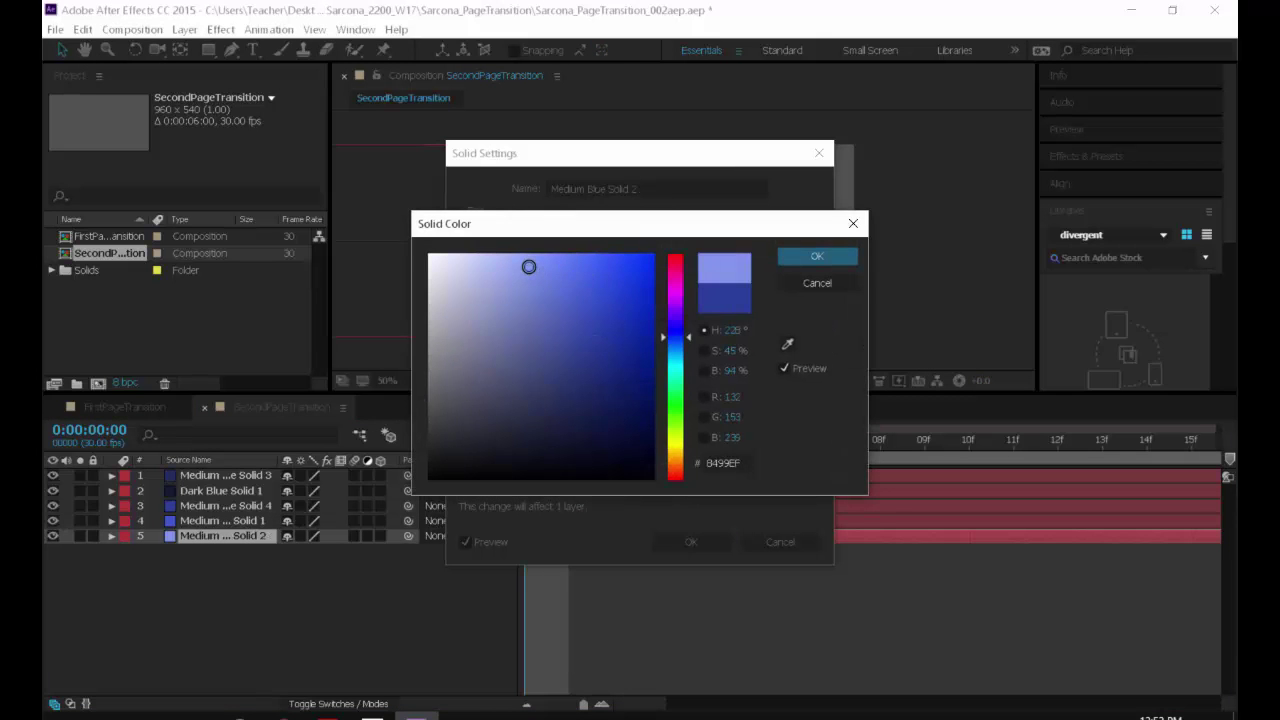
{"action": "key", "text": "Return"}
{"action": "key", "text": "Return"}
Turn on motion blur for all five solids and the composition, and preview the transition.
{"action": "left_click_drag", "start_coordinate": [358, 476], "coordinate": [355, 537]}
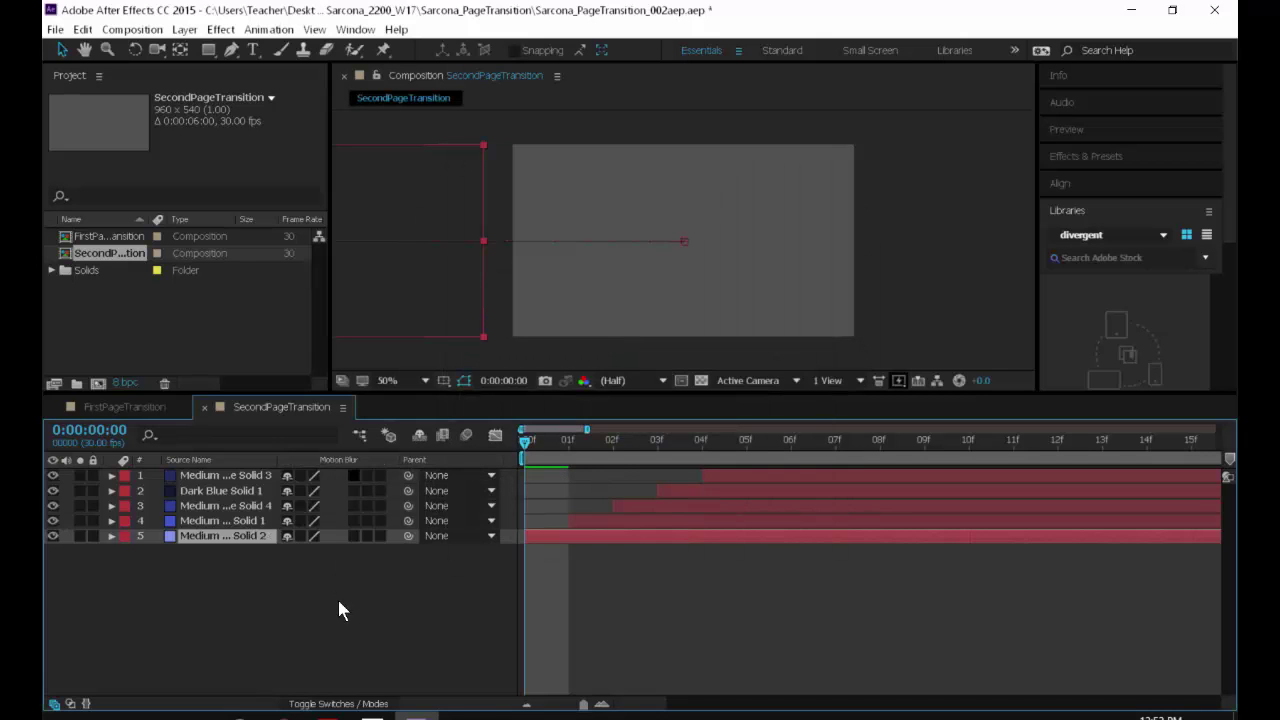
{"action": "left_click", "coordinate": [466, 434]}
{"action": "key", "text": "space"}
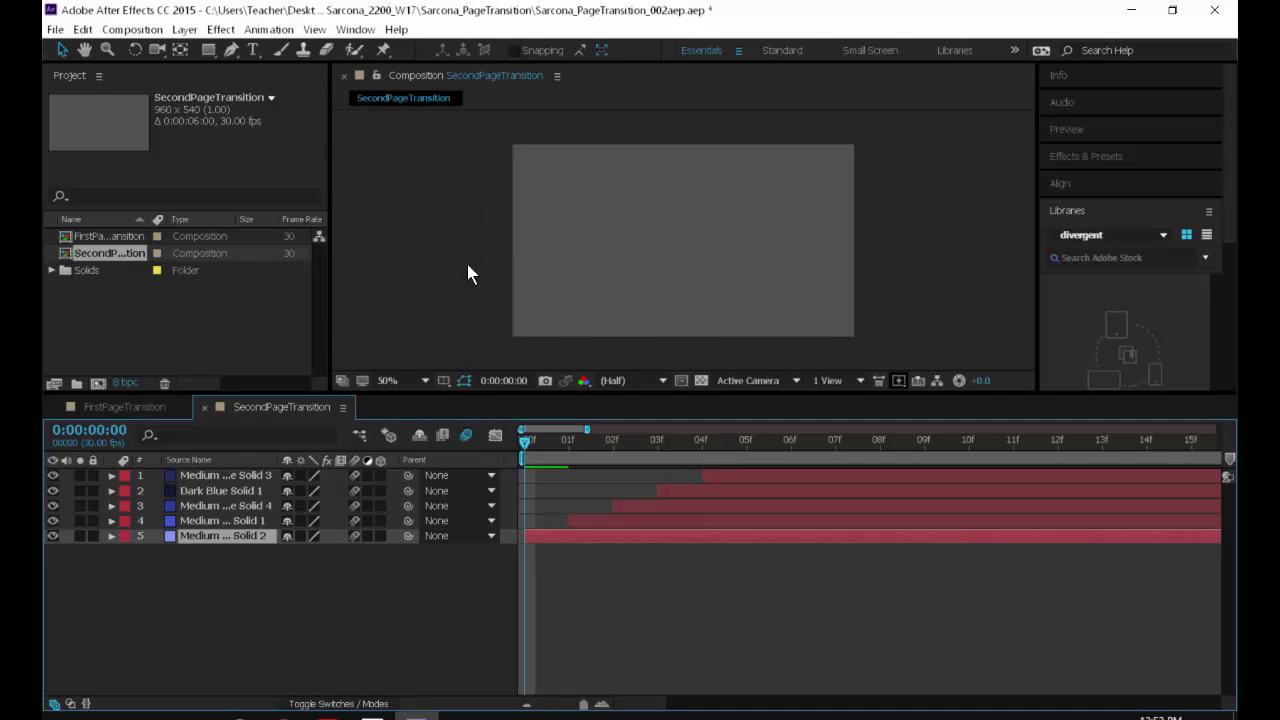
{"action": "key", "text": "space"}
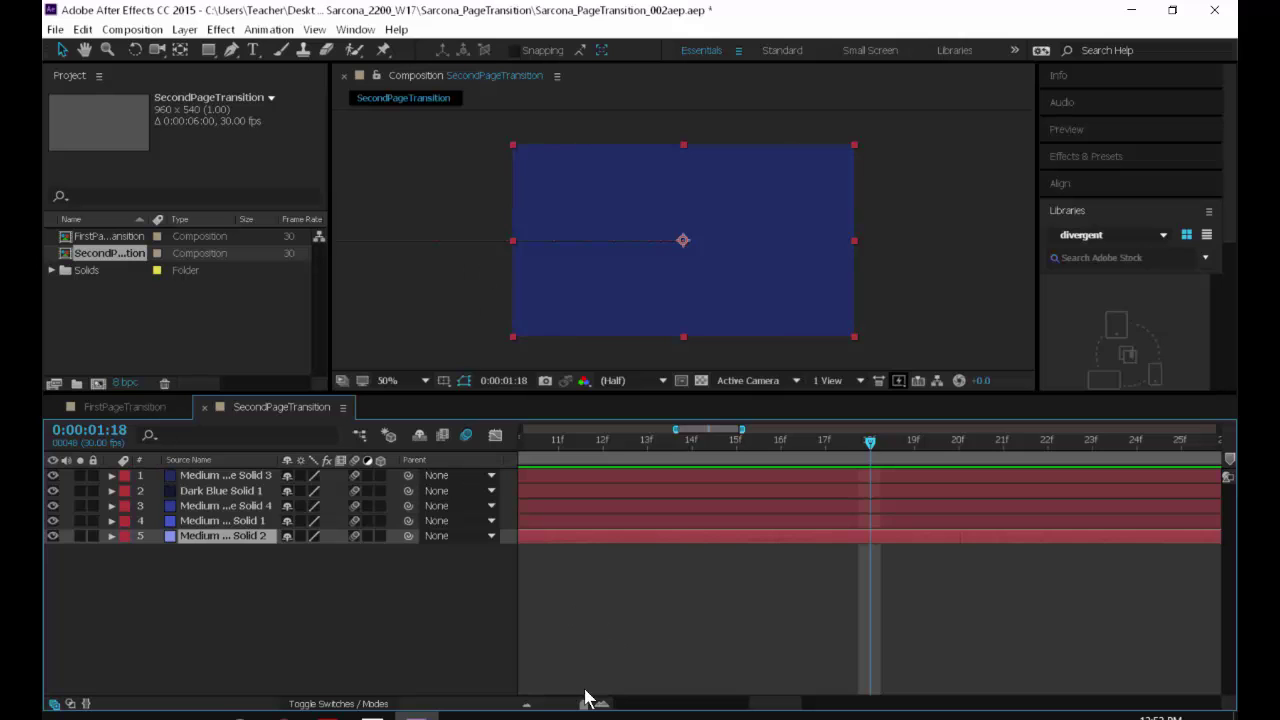
Scrub through the transition with the full timeline in view and inspect the Position keyframes of all five layers.
{"action": "left_click_drag", "start_coordinate": [560, 708], "coordinate": [545, 706]}
{"action": "left_click", "coordinate": [535, 442]}
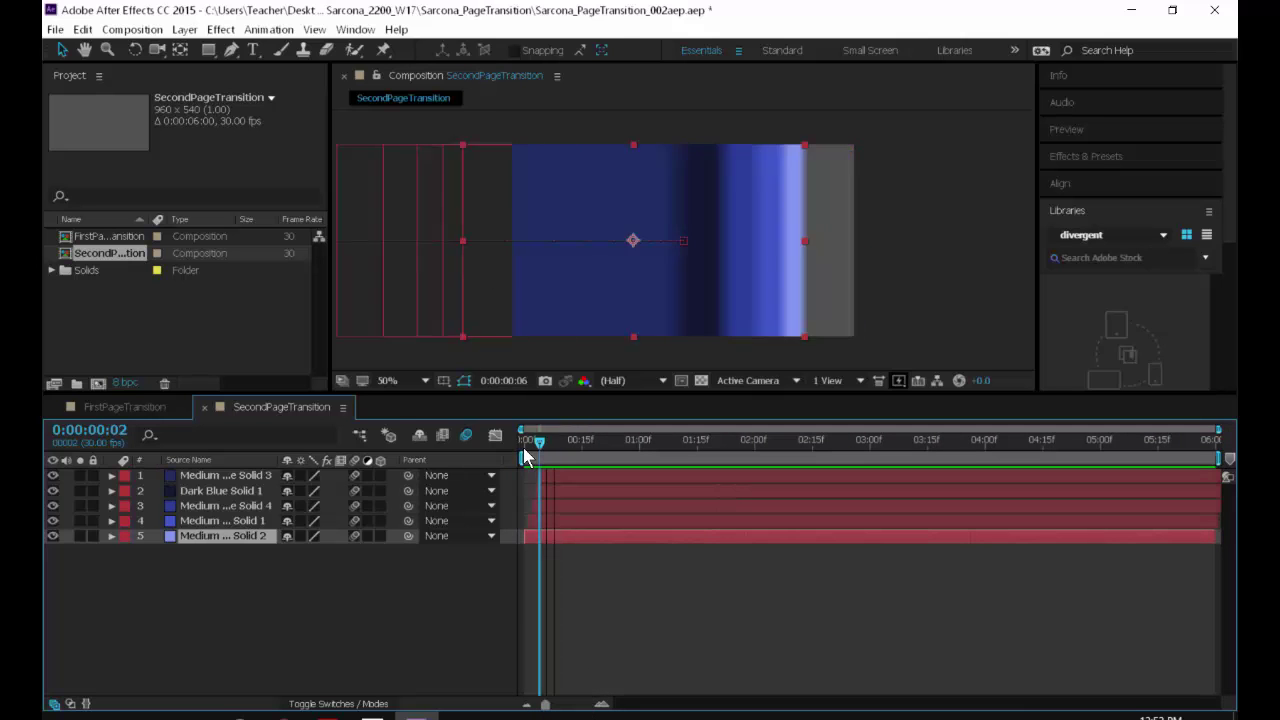
{"action": "left_click_drag", "start_coordinate": [538, 455], "coordinate": [598, 441]}
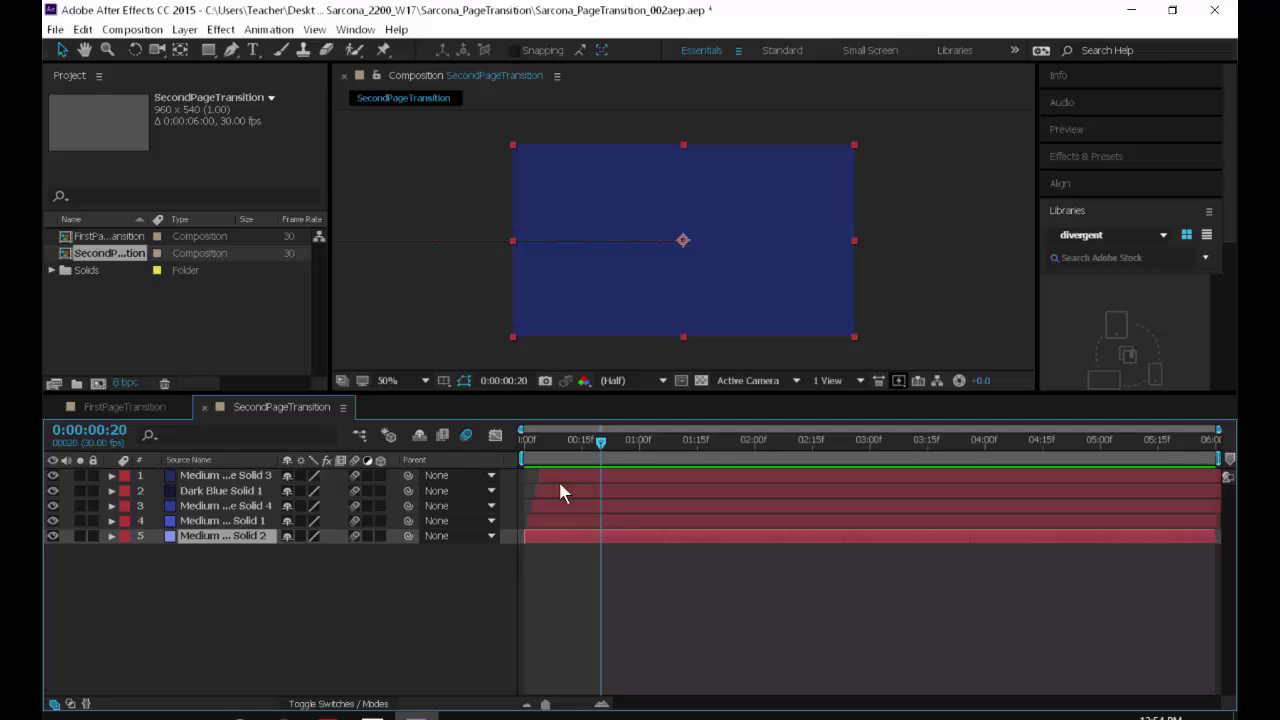
{"action": "key", "text": "ctrl+a"}
{"action": "key", "text": "u"}
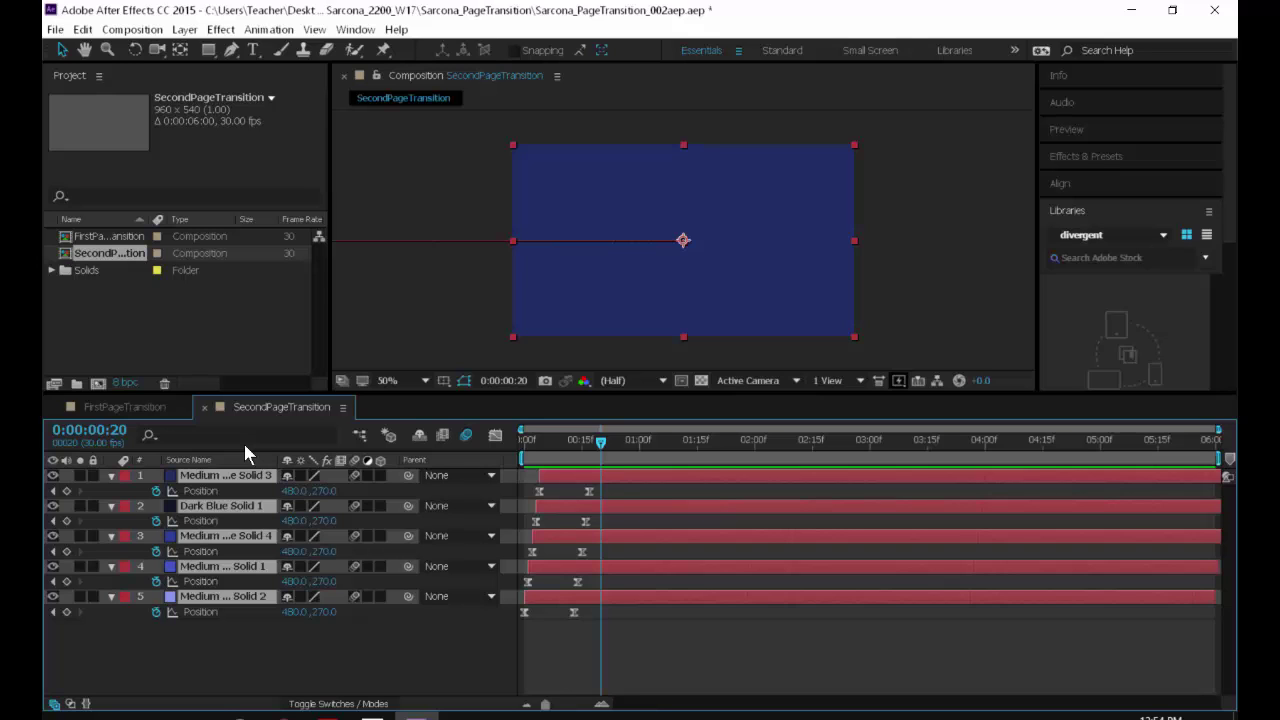
{"action": "key", "text": "u"}
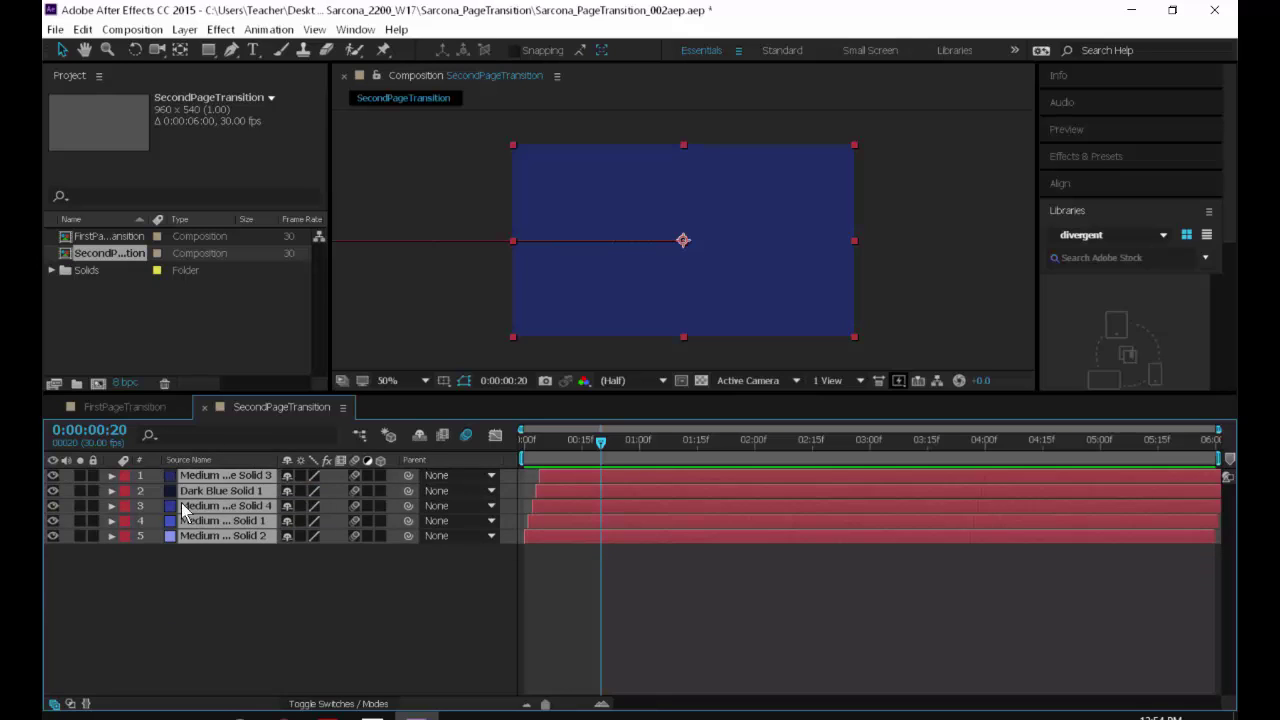
{"action": "left_click", "coordinate": [265, 566]}
Create a new 960 x 540, six-second composition named ThirdPageTransition_Scale.
{"action": "left_click", "coordinate": [147, 32]}
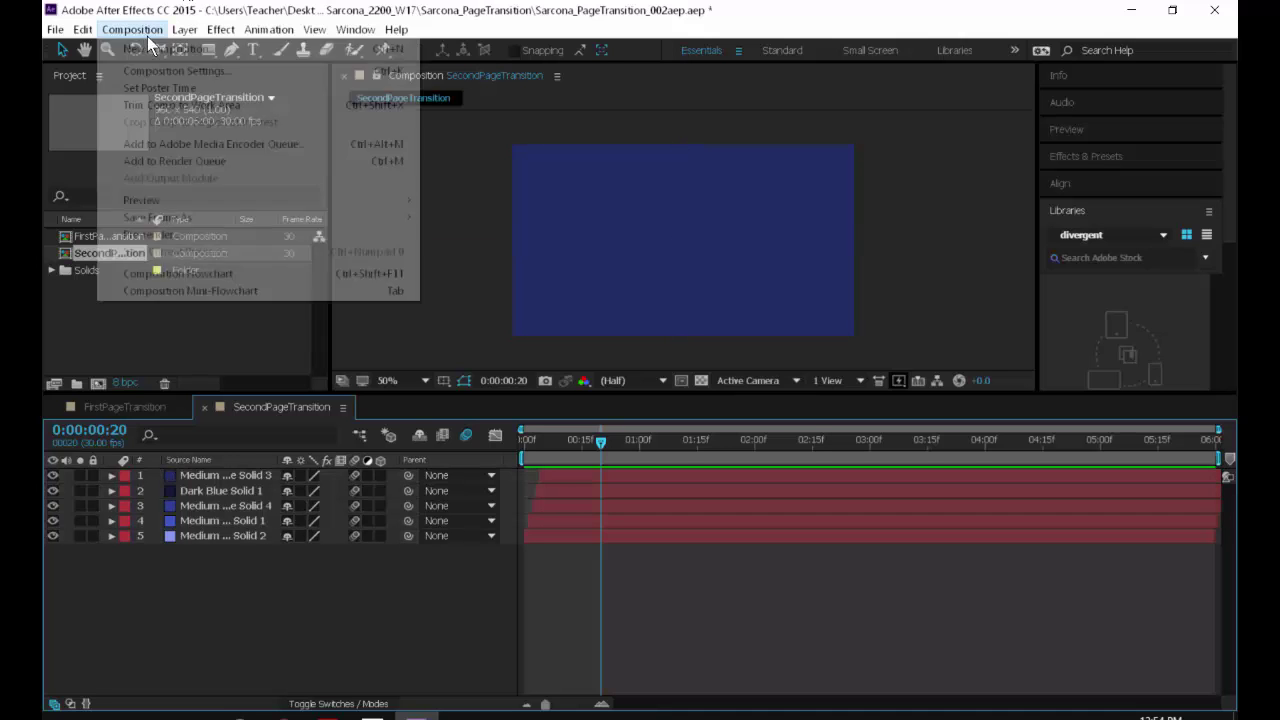
{"action": "left_click", "coordinate": [163, 46]}
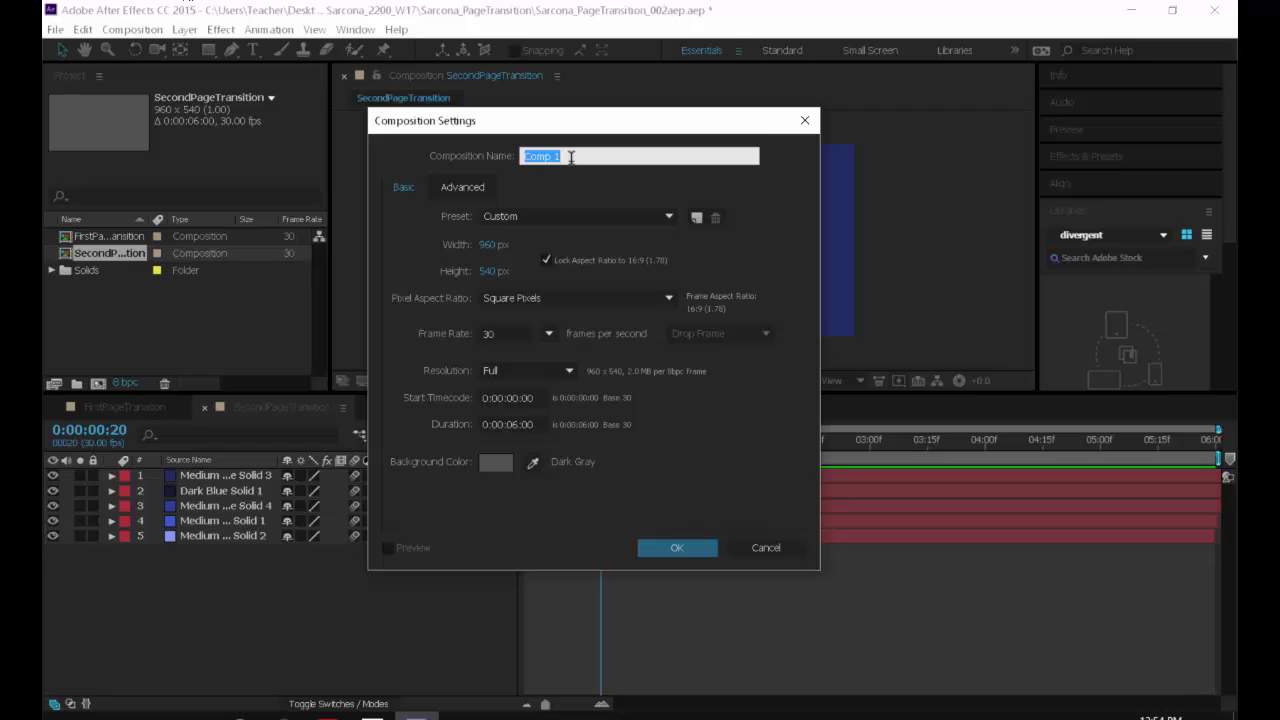
{"action": "type", "text": "ThirdPageTransition_Scale"}
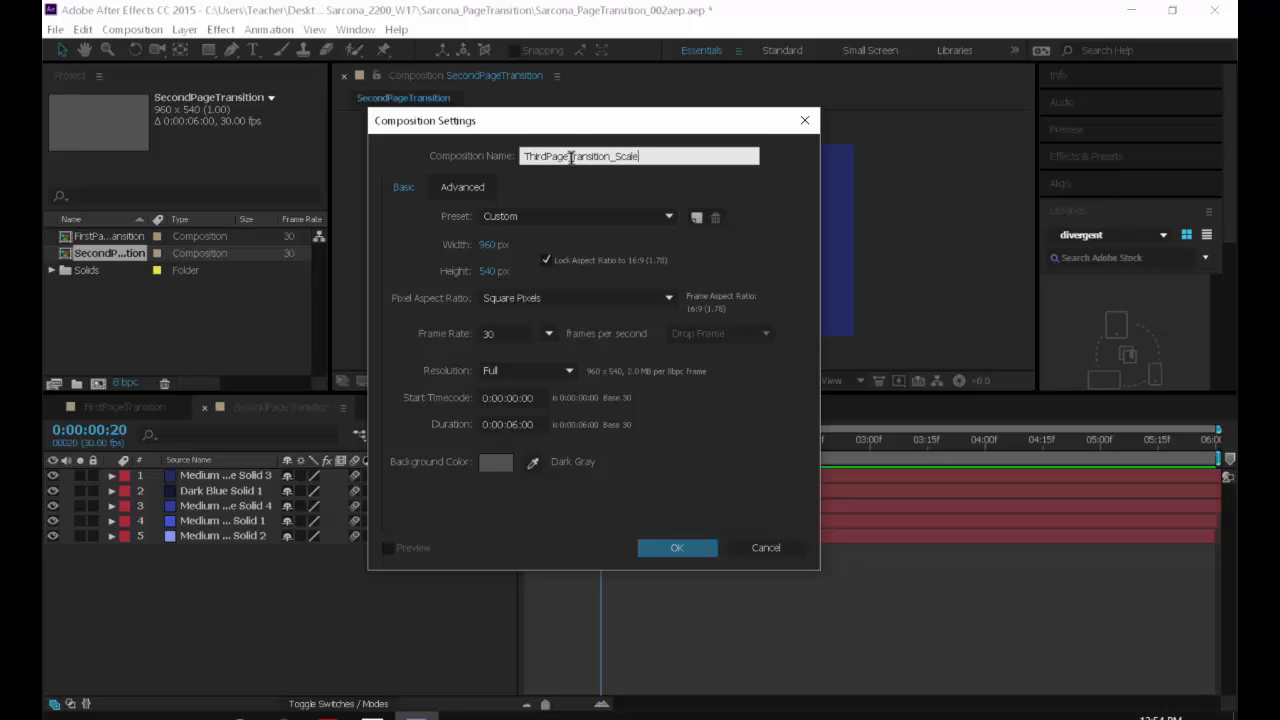
{"action": "key", "text": "Return"}
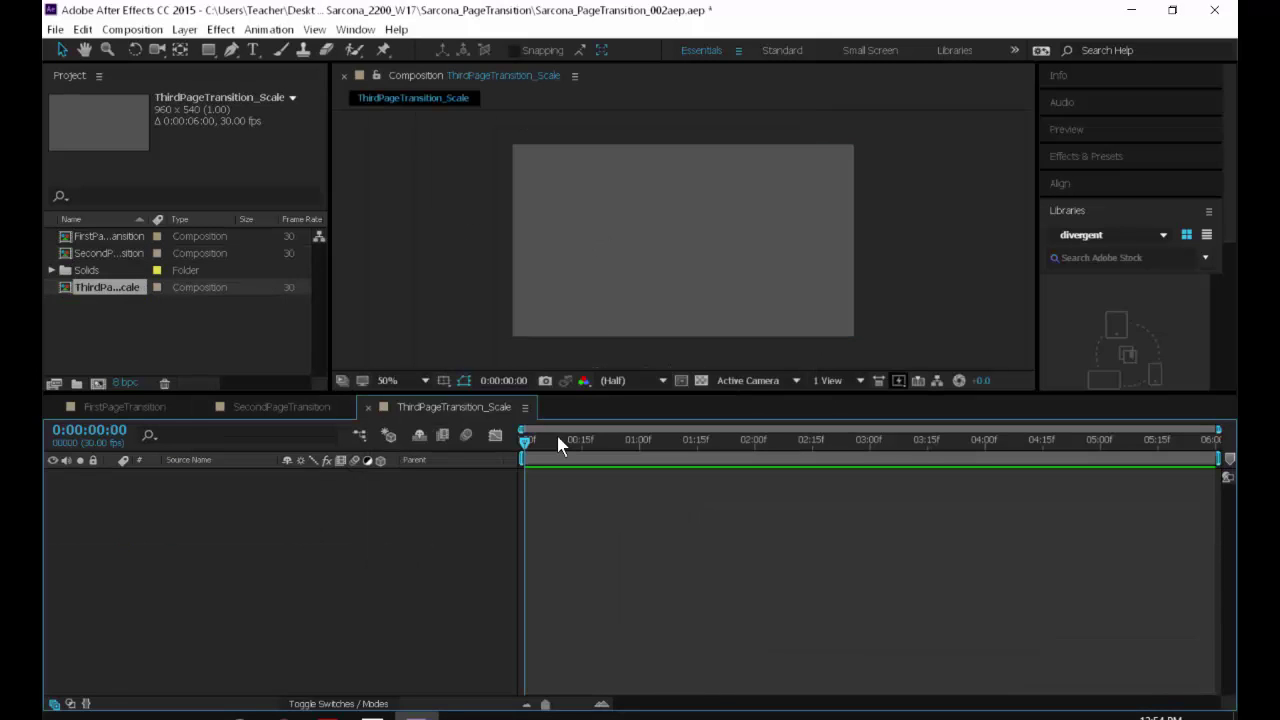
Add a 960 x 540 medium blue solid to the ThirdPageTransition_Scale composition.
{"action": "left_click", "coordinate": [183, 29]}
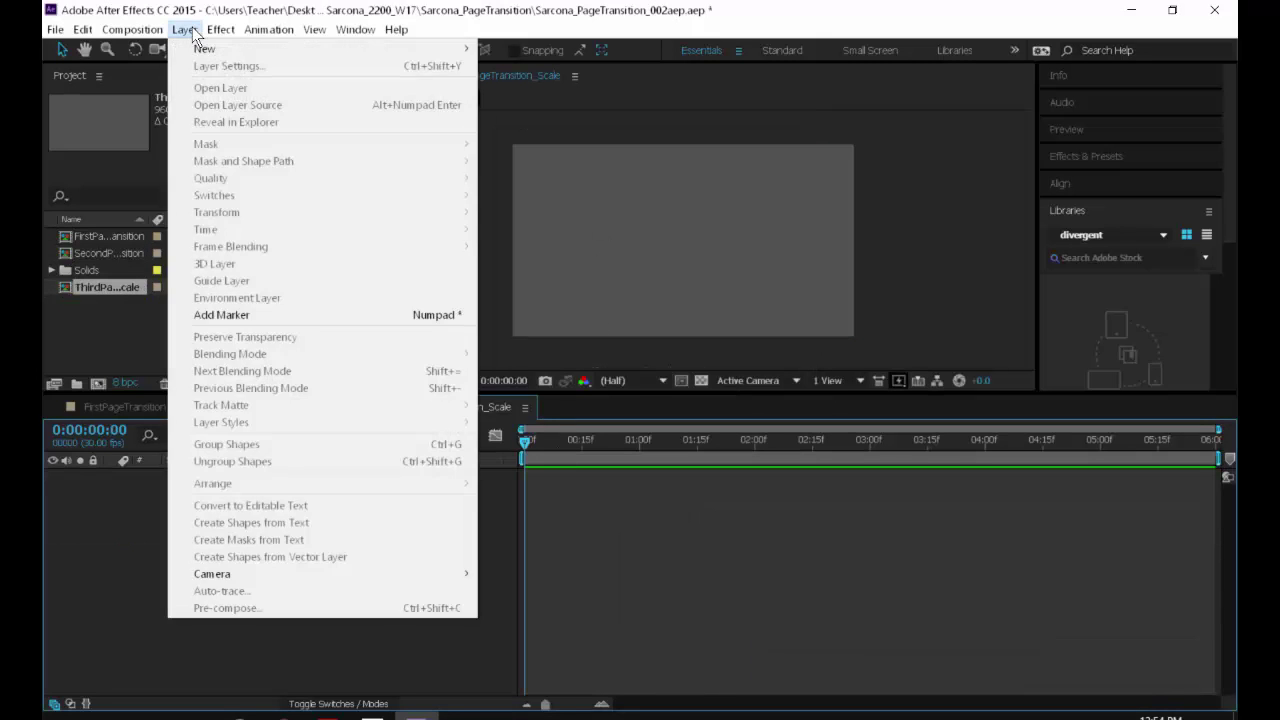
{"action": "left_click", "coordinate": [194, 29]}
{"action": "key", "text": "ctrl+y"}
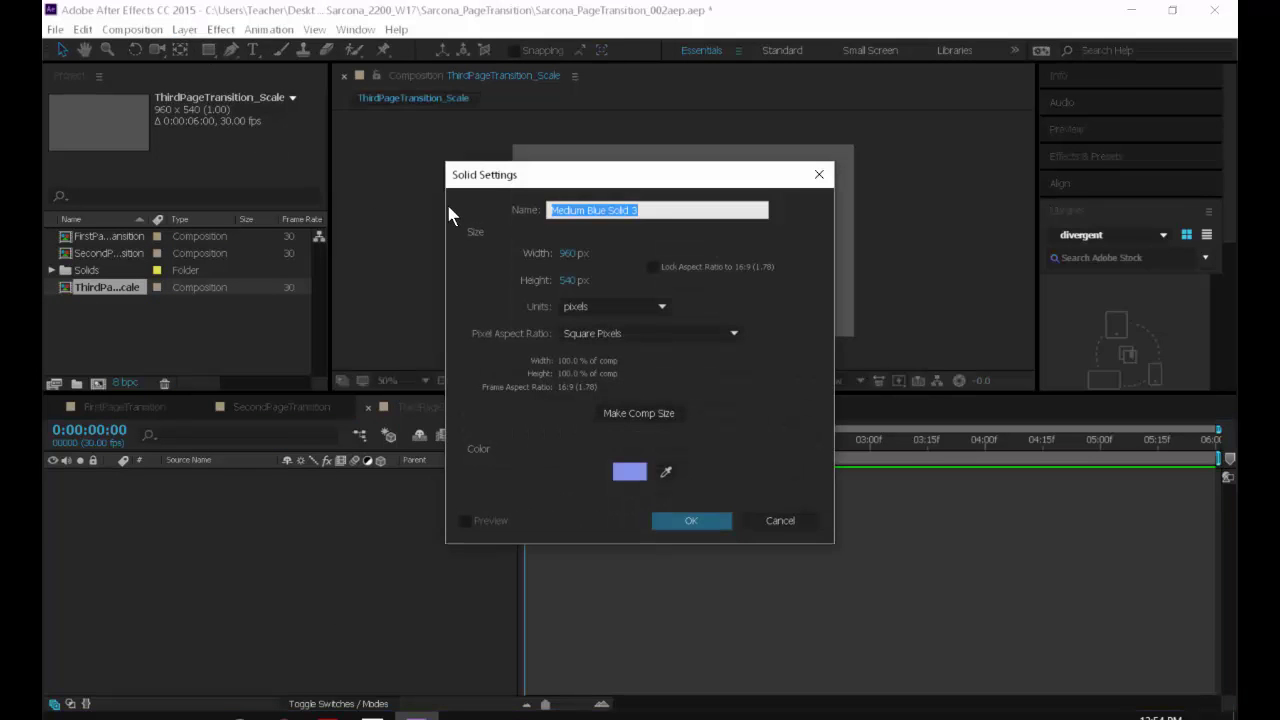
{"action": "key", "text": "Return"}
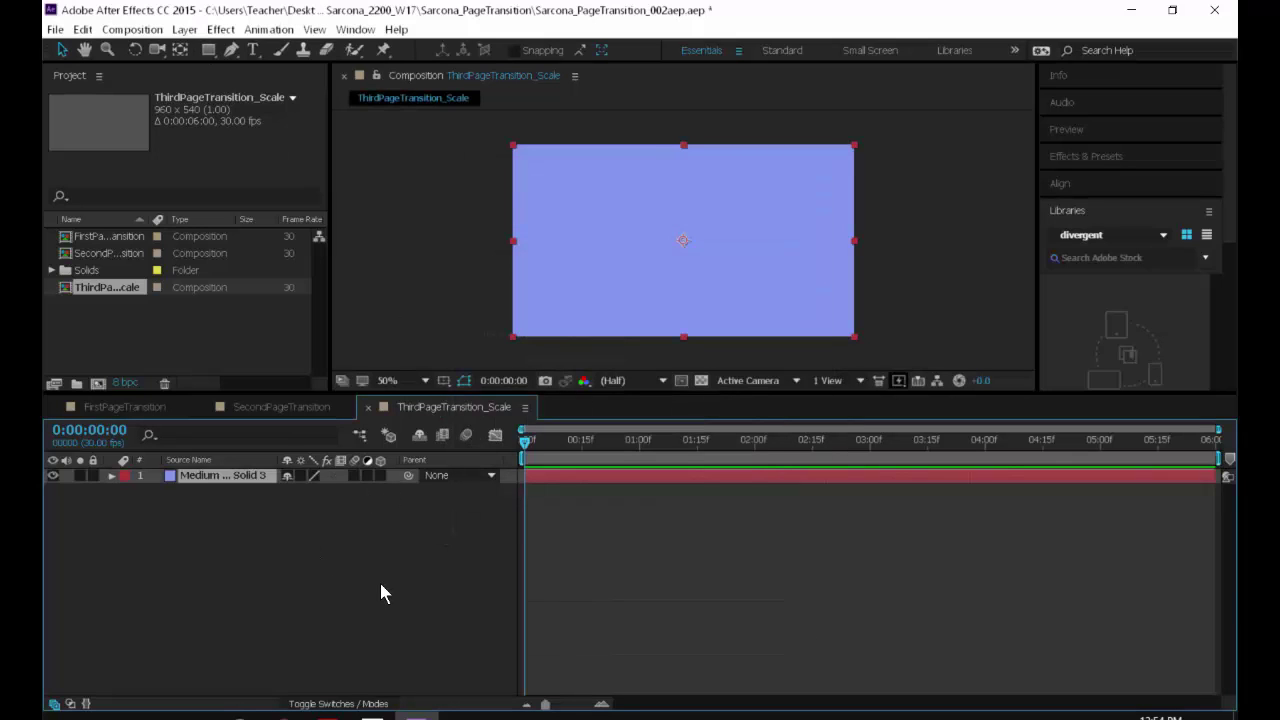
Set a 100% Scale keyframe on the blue solid at 0:00:00:22.
{"action": "key", "text": "p"}
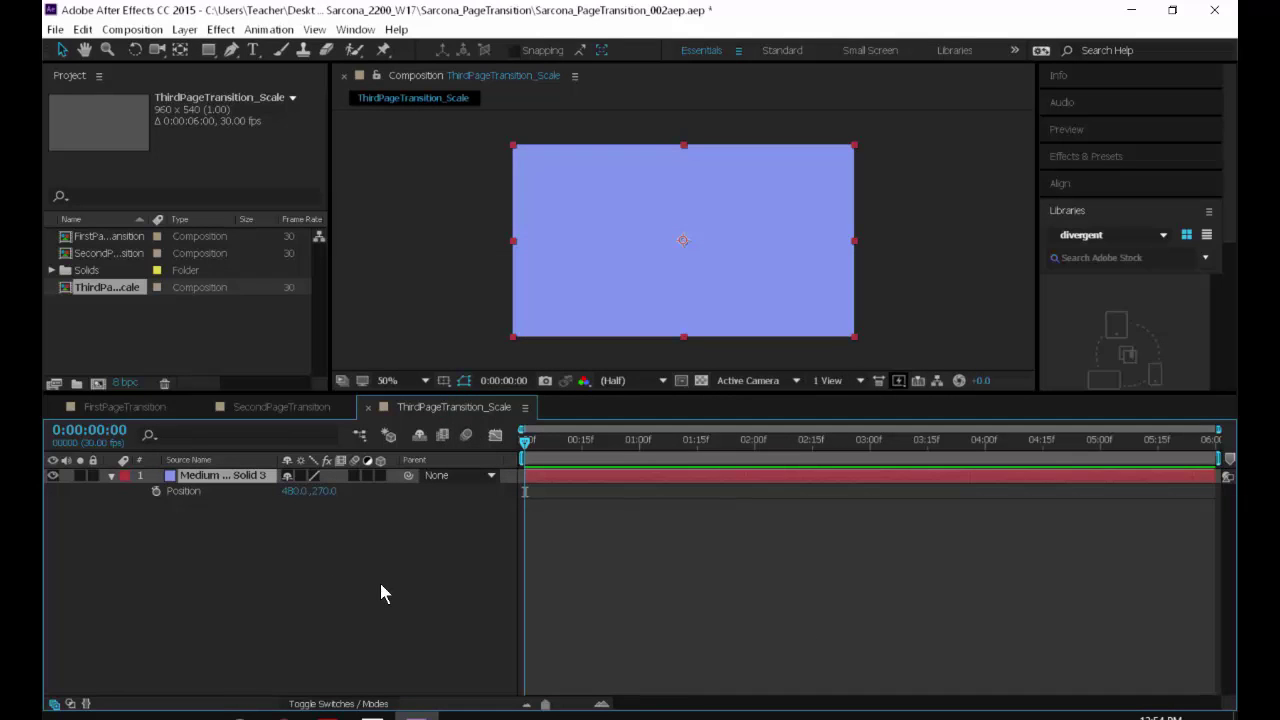
{"action": "key", "text": "s"}
{"action": "left_click", "coordinate": [583, 447]}
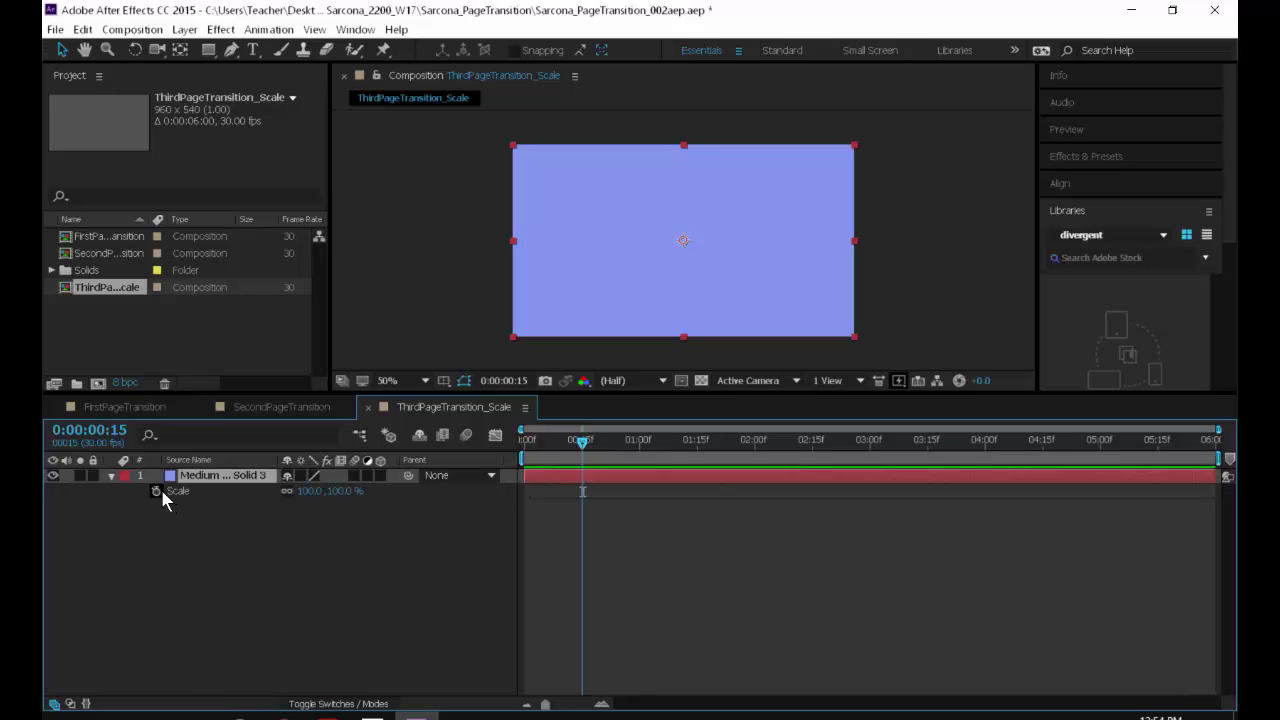
{"action": "left_click", "coordinate": [610, 444]}
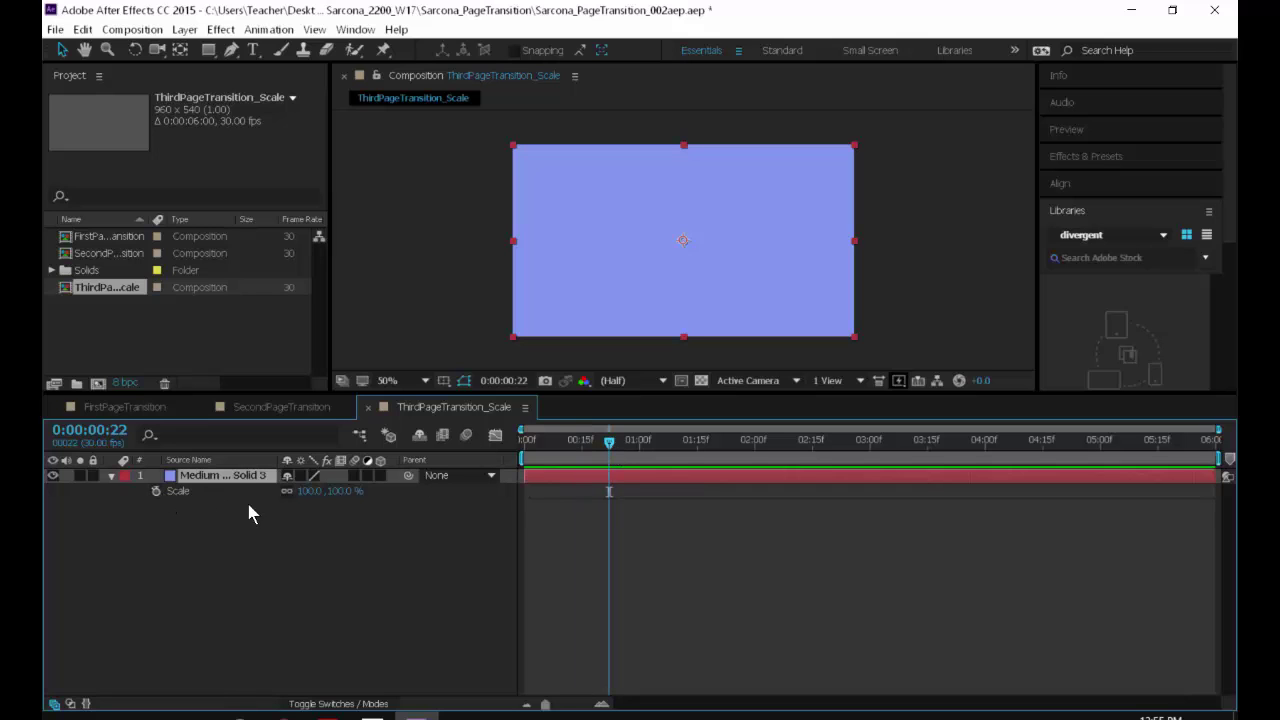
{"action": "left_click", "coordinate": [155, 491]}
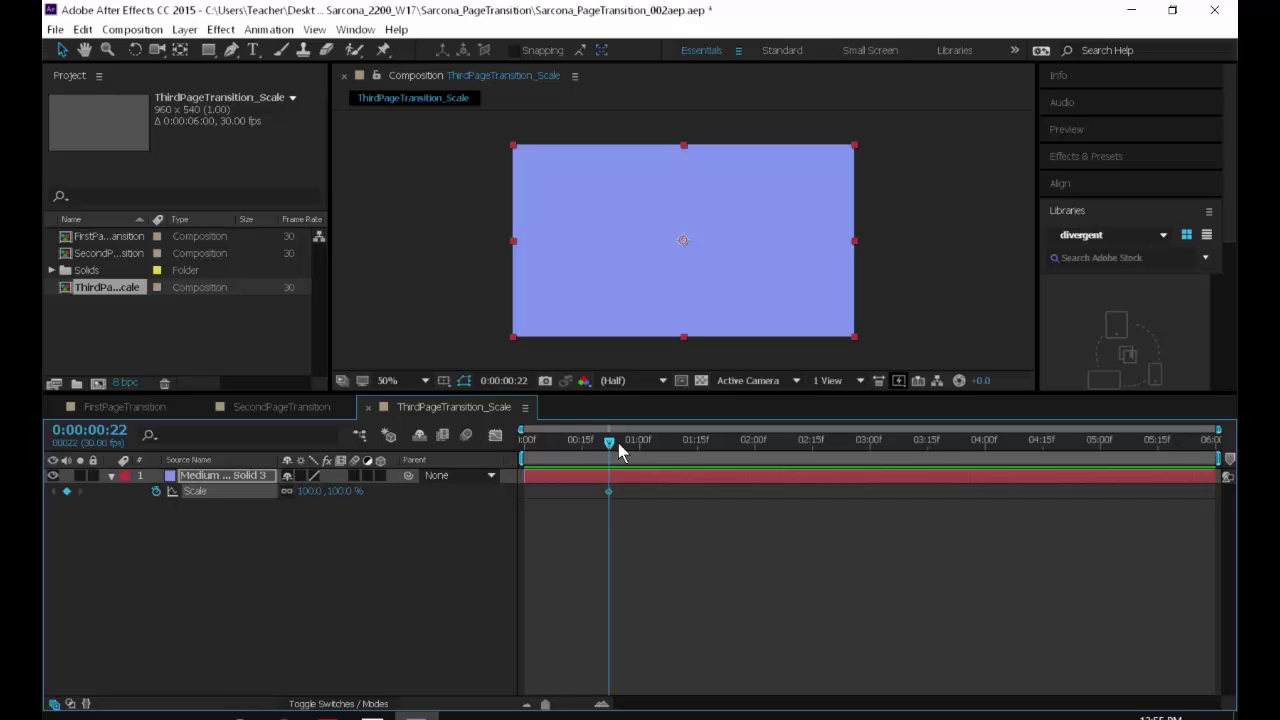
Set the blue solid's Scale to 0% at the first frame and preview the growth.
{"action": "left_click_drag", "start_coordinate": [608, 441], "coordinate": [469, 443]}
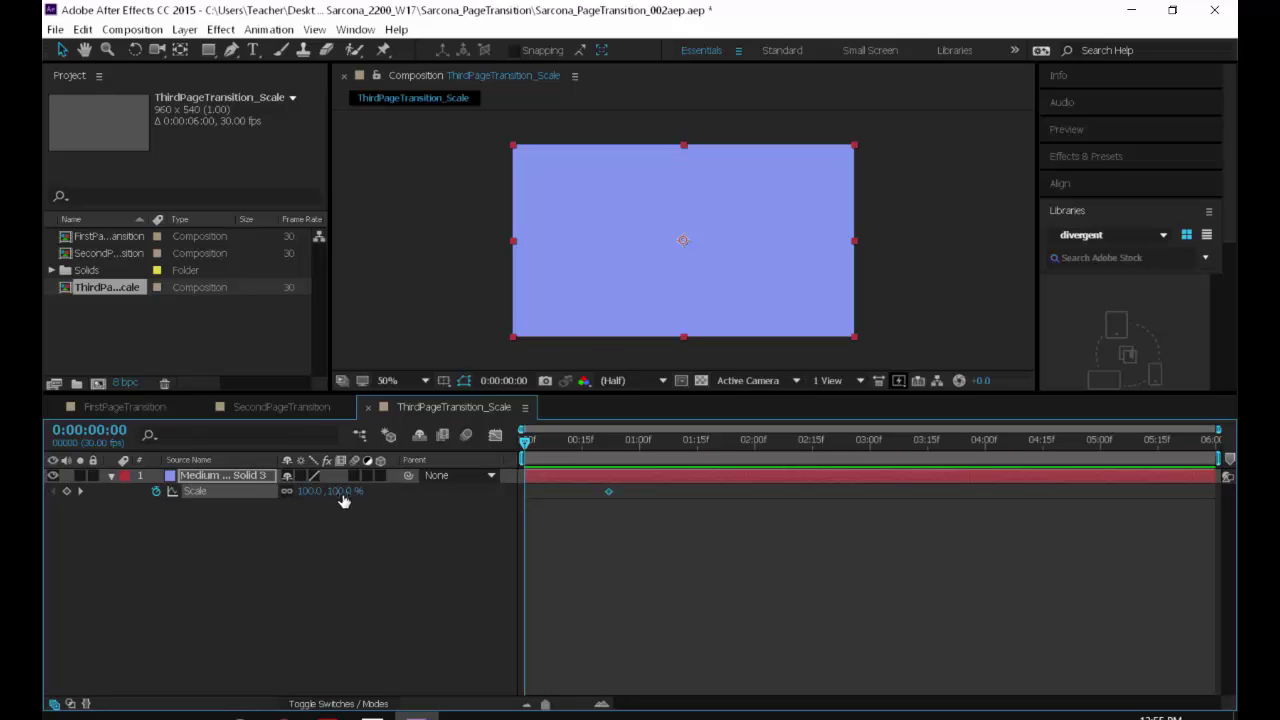
{"action": "left_click_drag", "start_coordinate": [343, 500], "coordinate": [280, 500]}
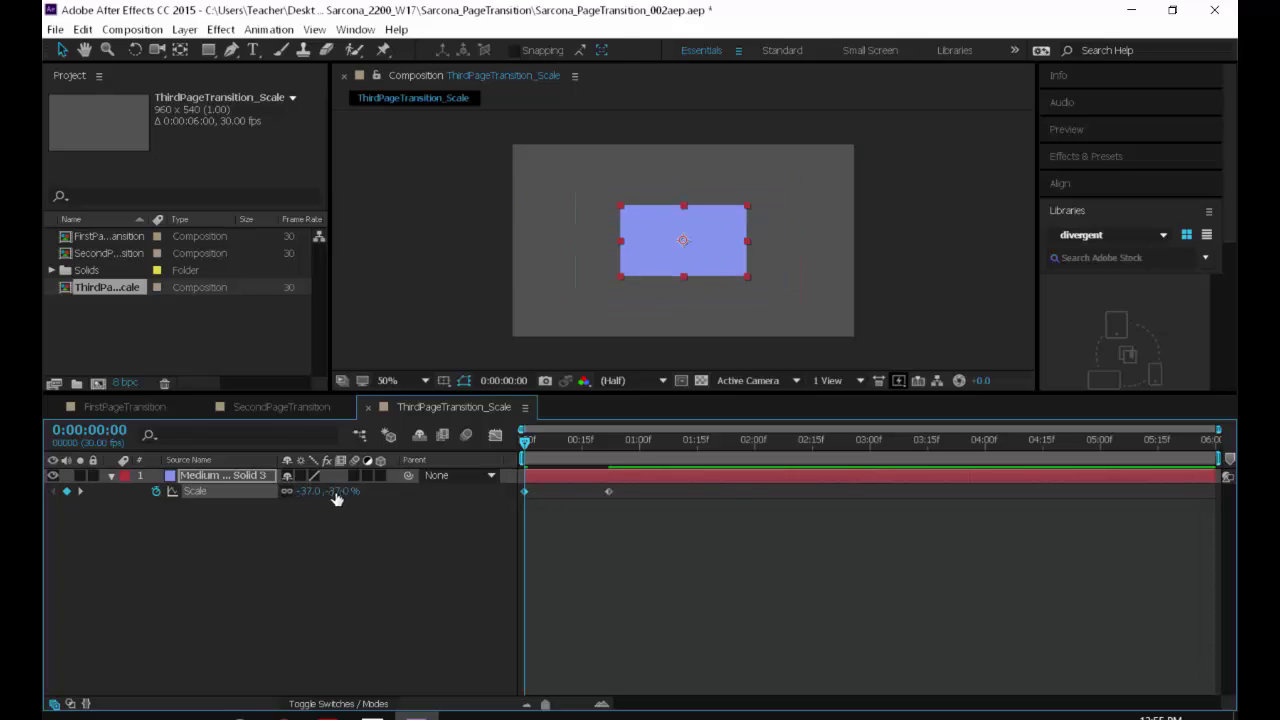
{"action": "left_click", "coordinate": [339, 491]}
{"action": "type", "text": "0"}
{"action": "key", "text": "Return"}
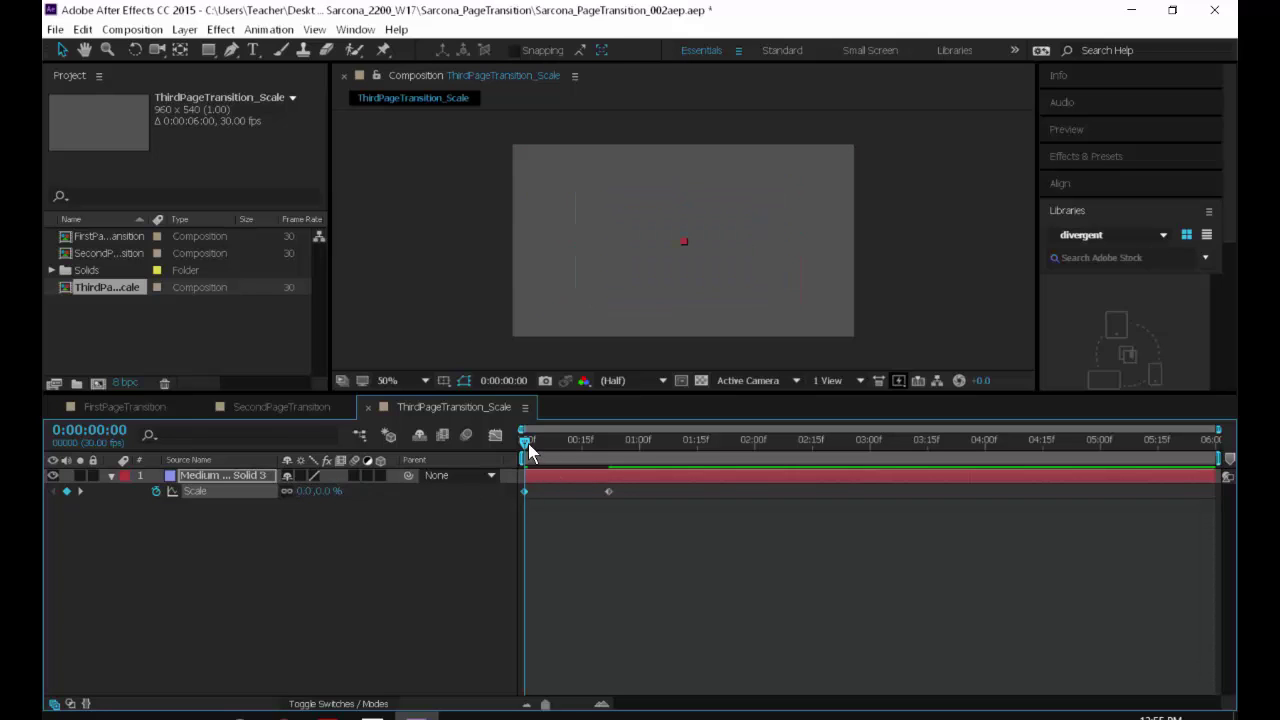
{"action": "key", "text": "space"}
{"action": "key", "text": "space"}
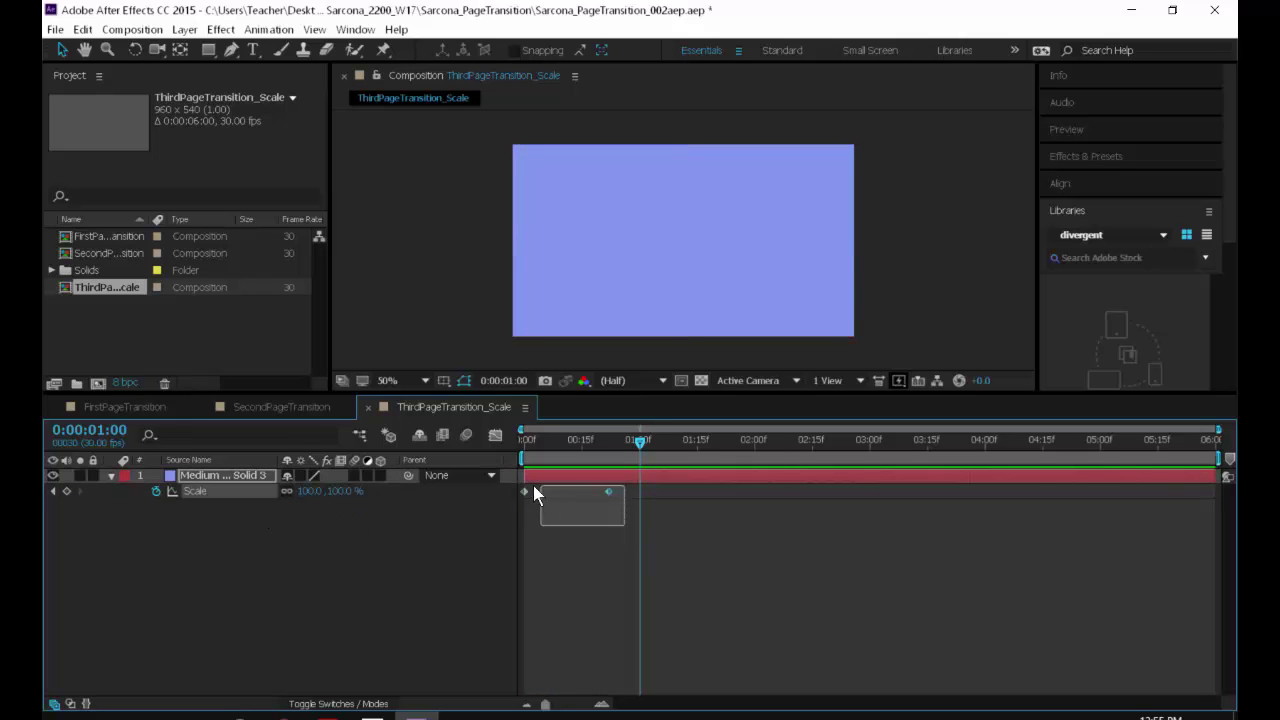
Apply Easy Ease to both Scale keyframes of the blue solid.
{"action": "right_click", "coordinate": [524, 491]}
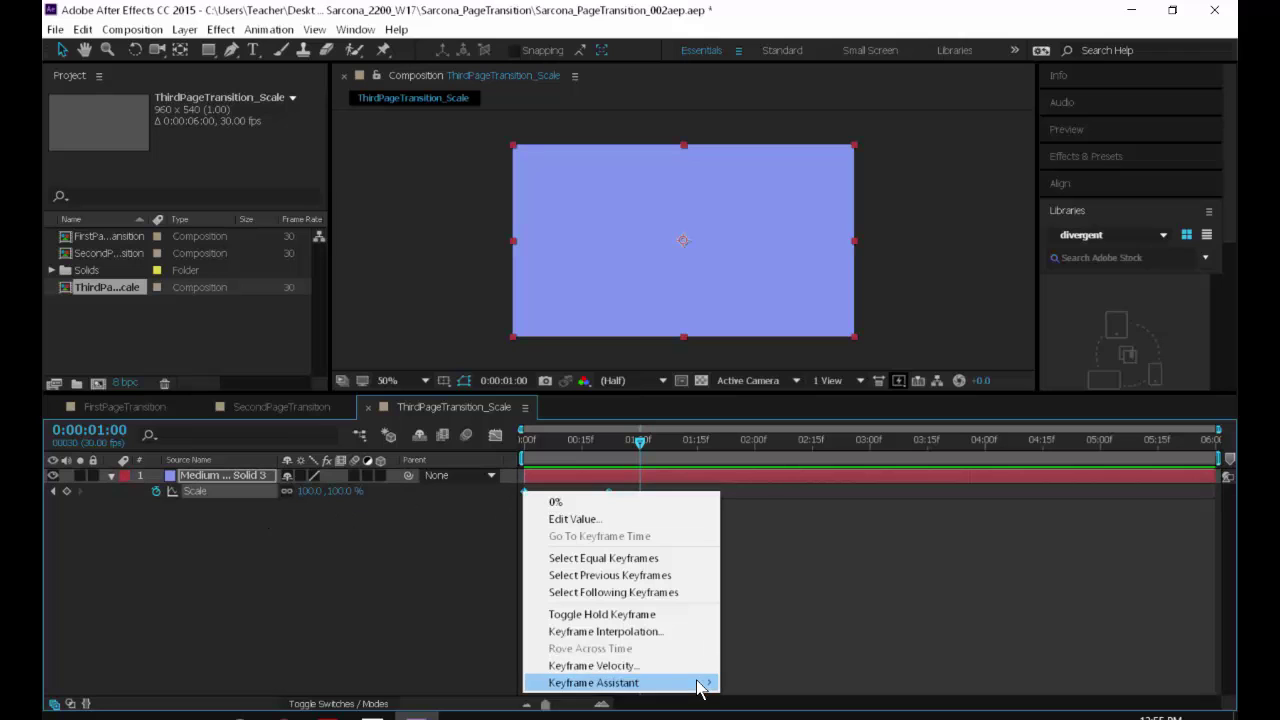
{"action": "mouse_move", "coordinate": [700, 682]}
{"action": "left_click", "coordinate": [760, 503]}
Lengthen the influence handles of both Scale keyframes in the speed graph to form a sharp peak near frame 12.
{"action": "left_click", "coordinate": [495, 437]}
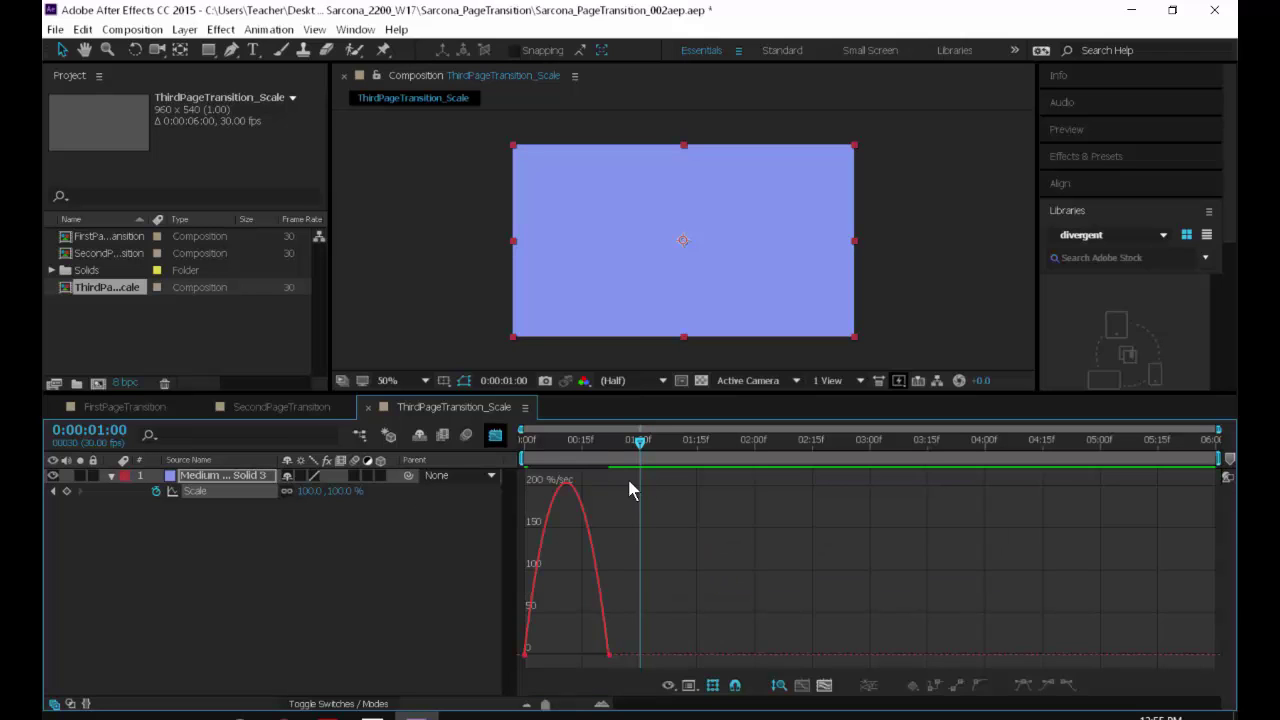
{"action": "left_click_drag", "start_coordinate": [651, 628], "coordinate": [508, 702]}
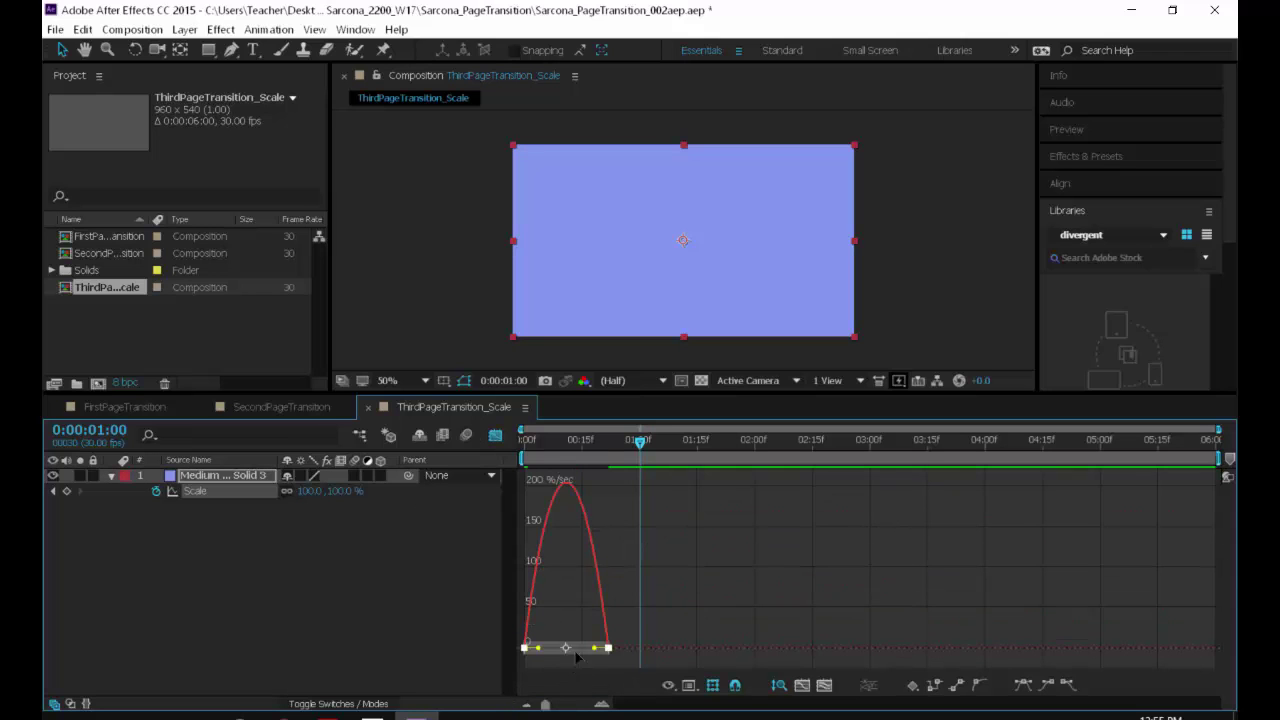
{"action": "left_click", "coordinate": [801, 685]}
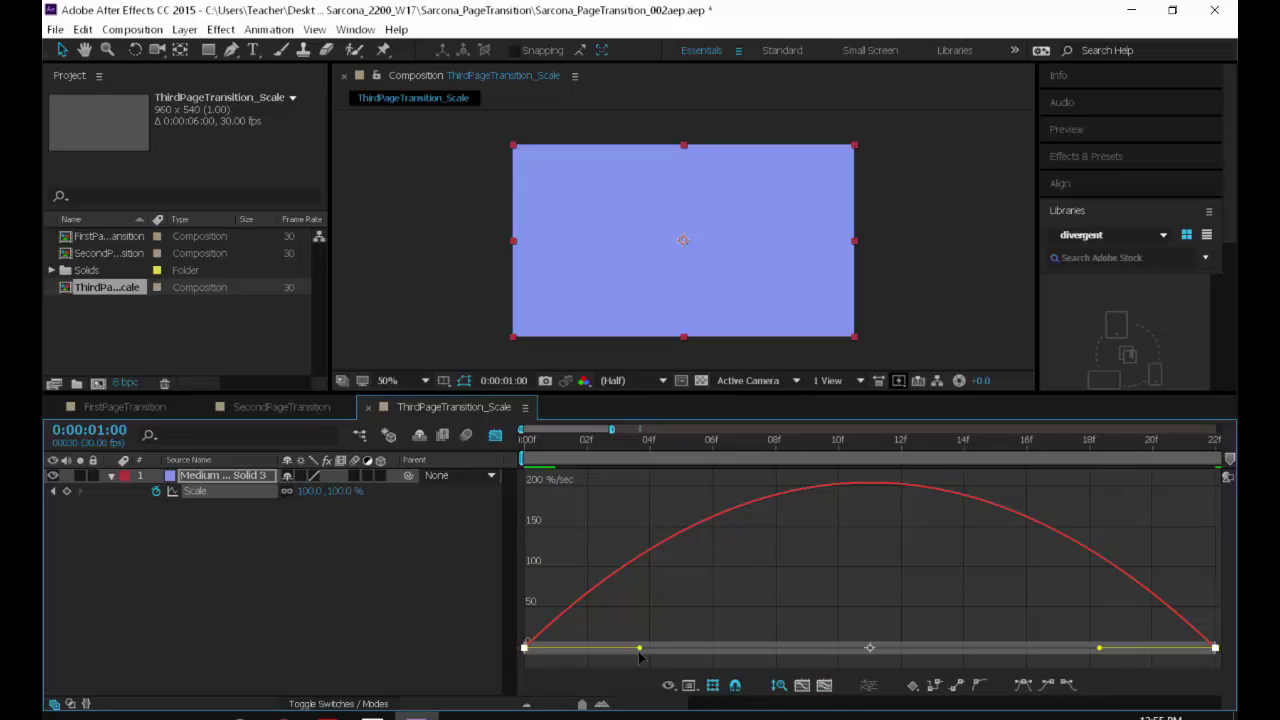
{"action": "left_click_drag", "start_coordinate": [640, 650], "coordinate": [908, 661]}
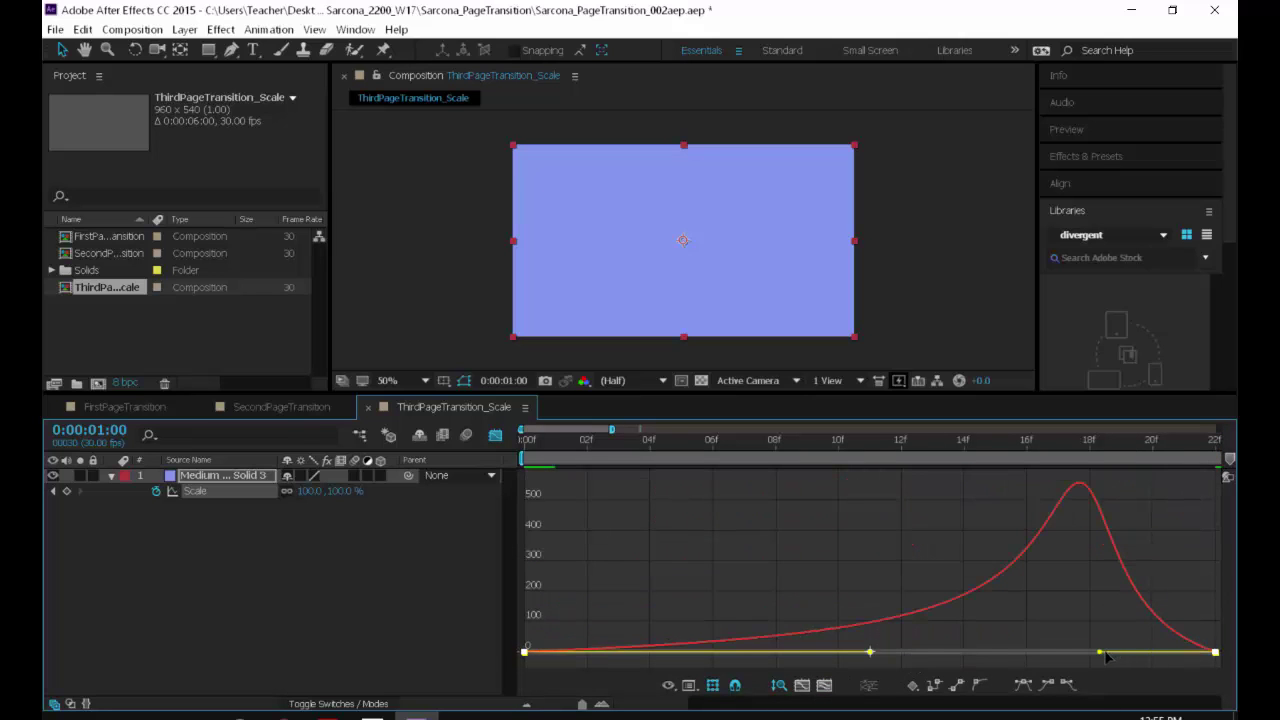
{"action": "left_click_drag", "start_coordinate": [1101, 655], "coordinate": [903, 655]}
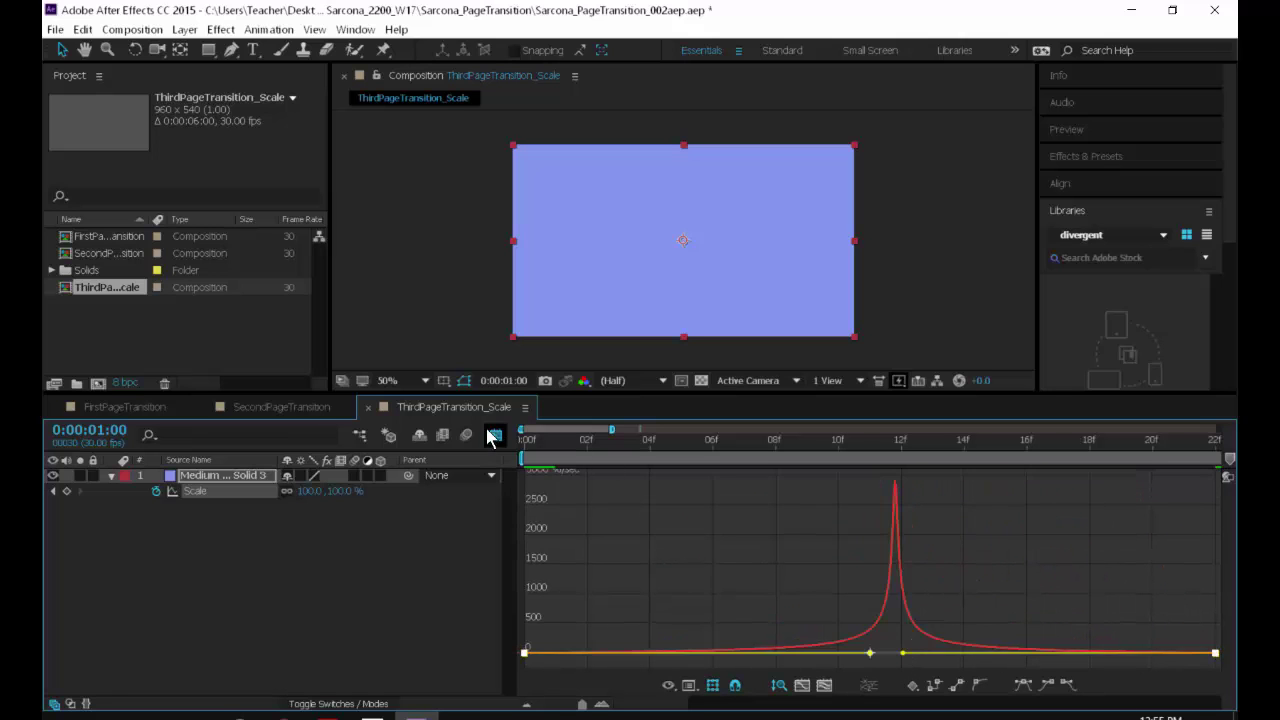
Return to the layer timeline and preview the eased scale animation from the first frame with a wider time range.
{"action": "left_click", "coordinate": [495, 435]}
{"action": "key", "text": "Home"}
{"action": "key", "text": "space"}
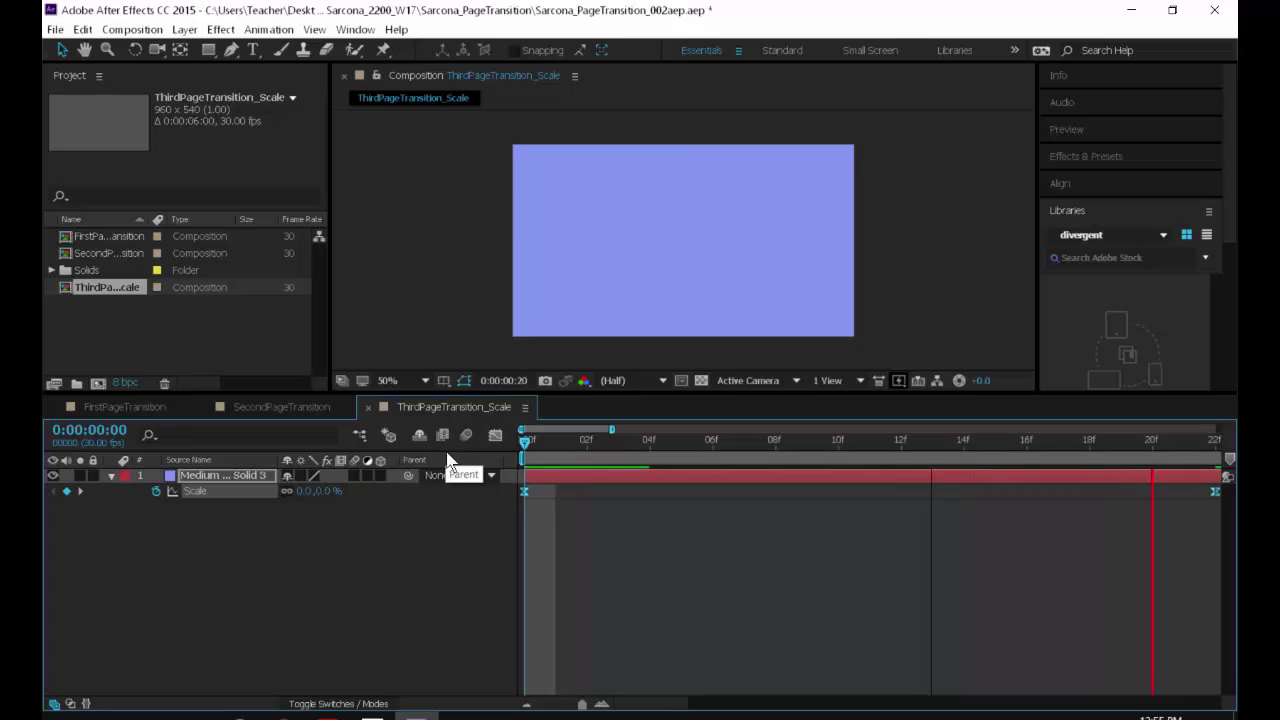
{"action": "key", "text": "space"}
{"action": "left_click_drag", "start_coordinate": [570, 707], "coordinate": [552, 707]}
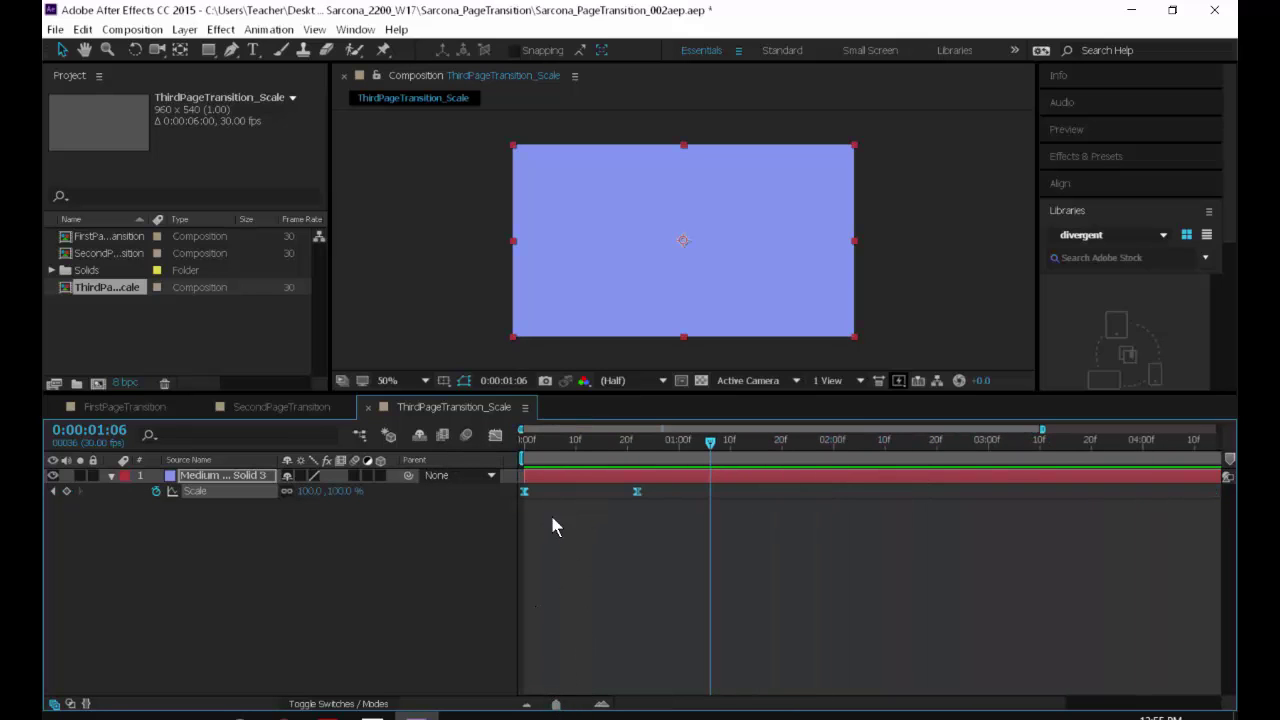
{"action": "left_click", "coordinate": [528, 441]}
{"action": "key", "text": "space"}
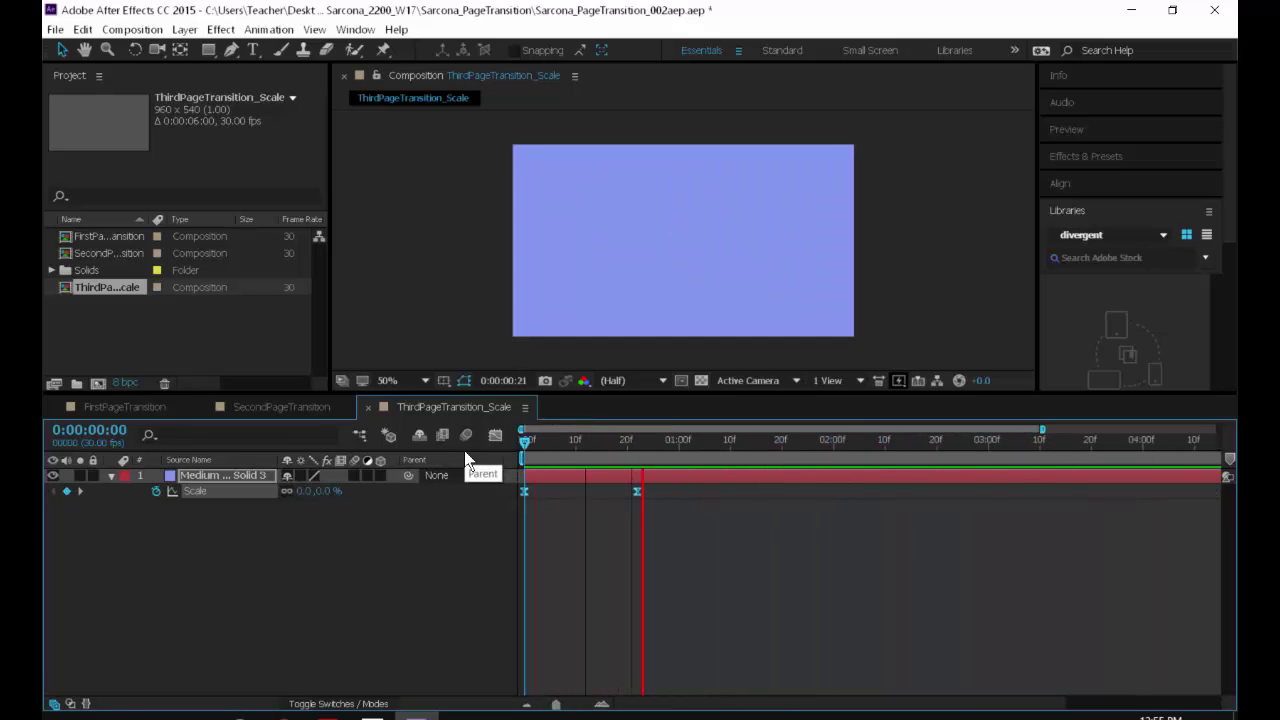
{"action": "key", "text": "space"}
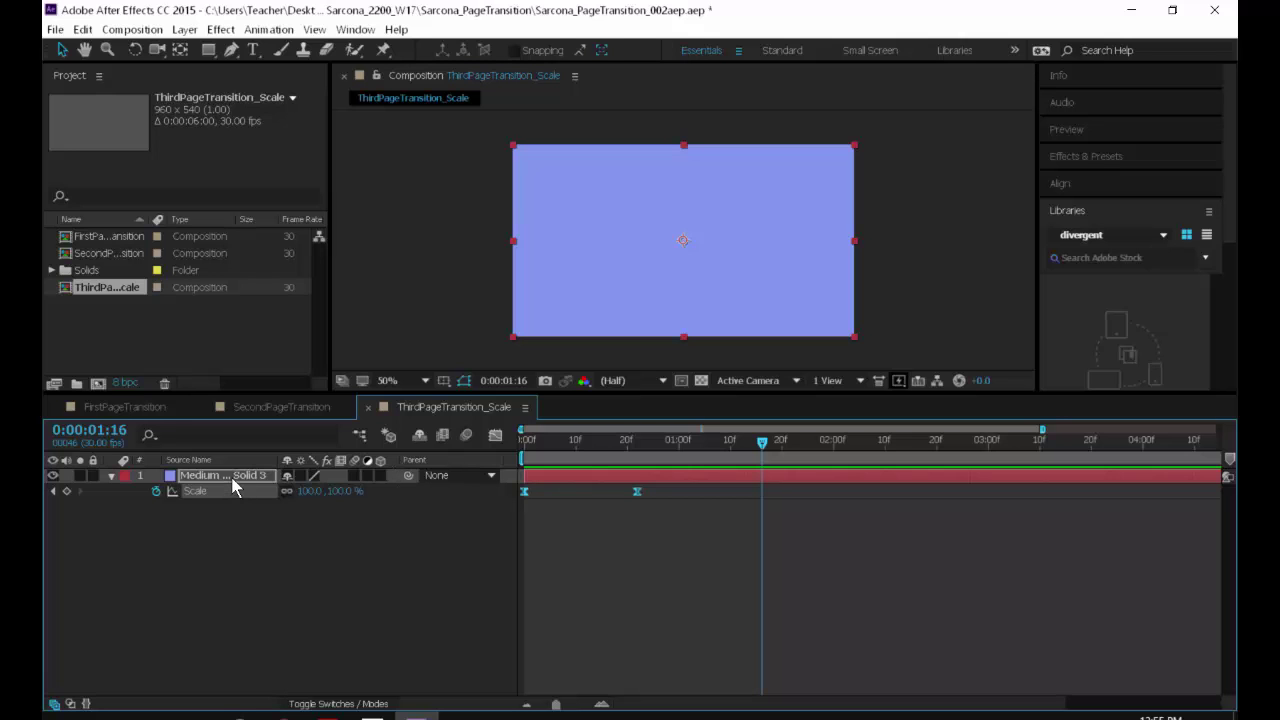
Duplicate the animated blue solid four times for a total of five layers.
{"action": "key", "text": "ctrl+d"}
{"action": "key", "text": "ctrl+d"}
{"action": "key", "text": "ctrl+d"}
{"action": "key", "text": "ctrl+d"}
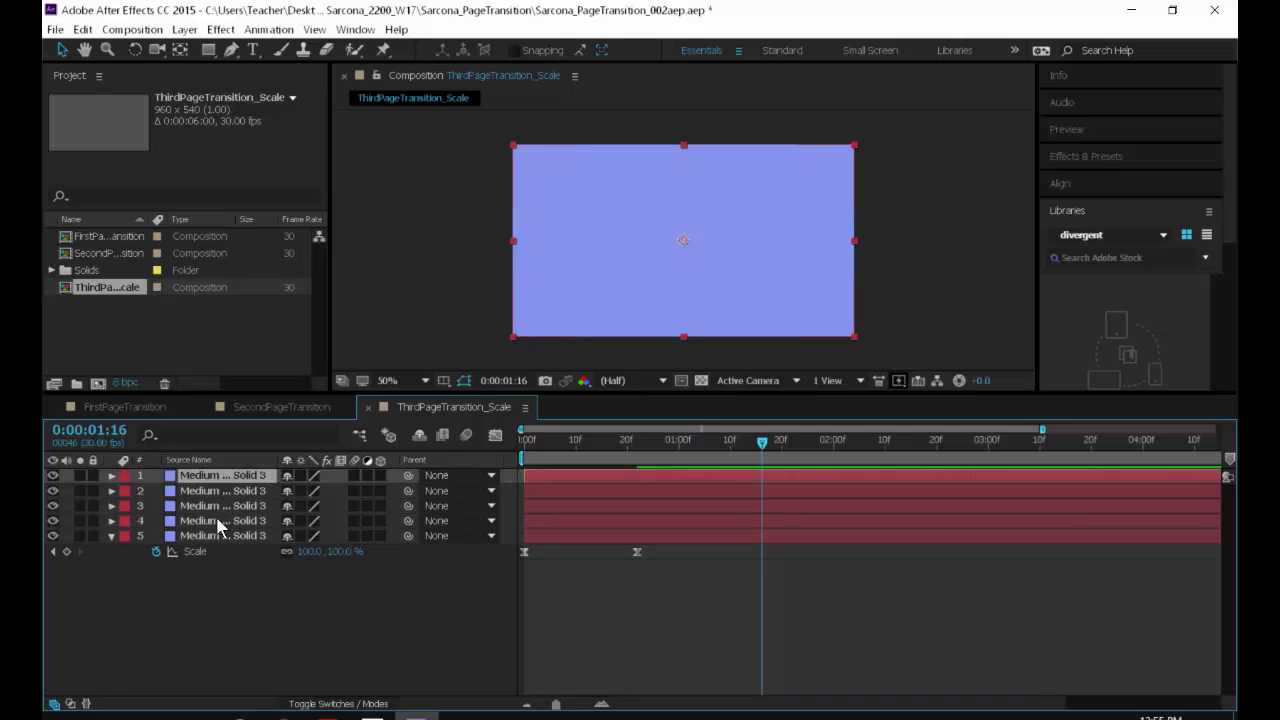
{"action": "left_click", "coordinate": [216, 518]}
{"action": "key", "text": "ctrl+shift+y"}
{"action": "key", "text": "Escape"}
{"action": "left_click", "coordinate": [228, 531]}
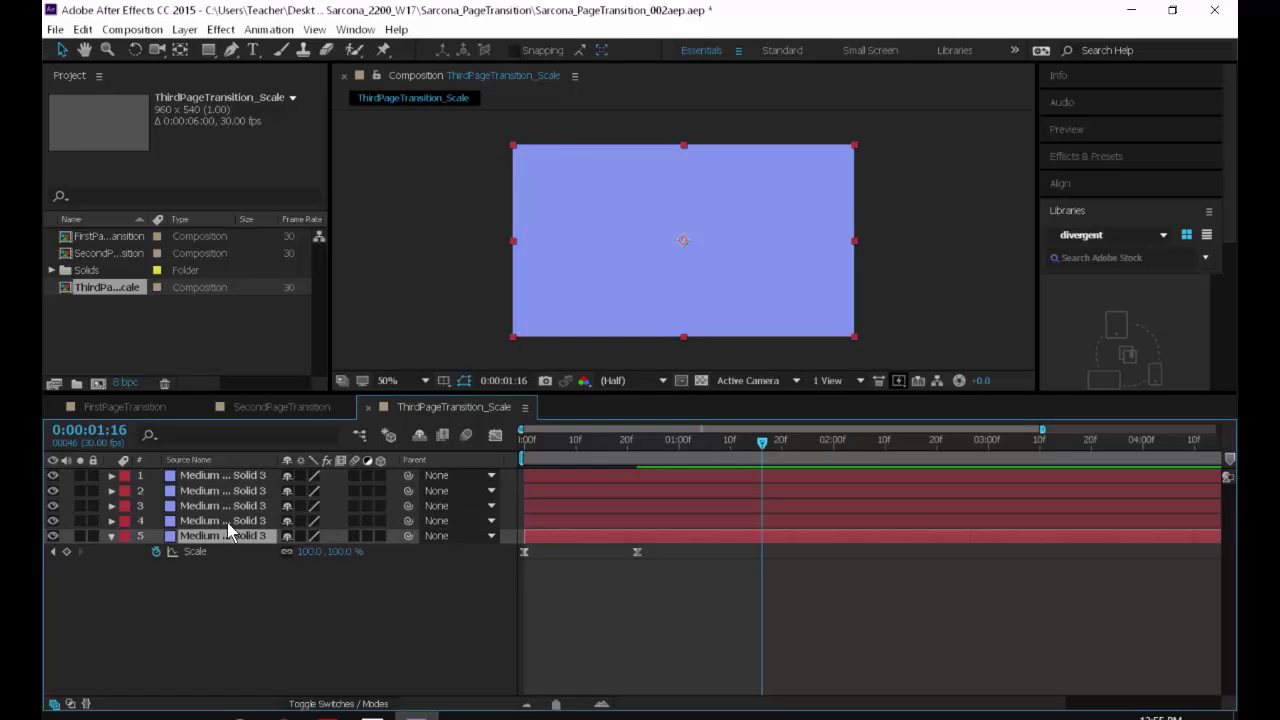
Recolor the solid in layer 4 violet, as a new solid for that layer only.
{"action": "left_click", "coordinate": [227, 520]}
{"action": "key", "text": "ctrl+shift+y"}
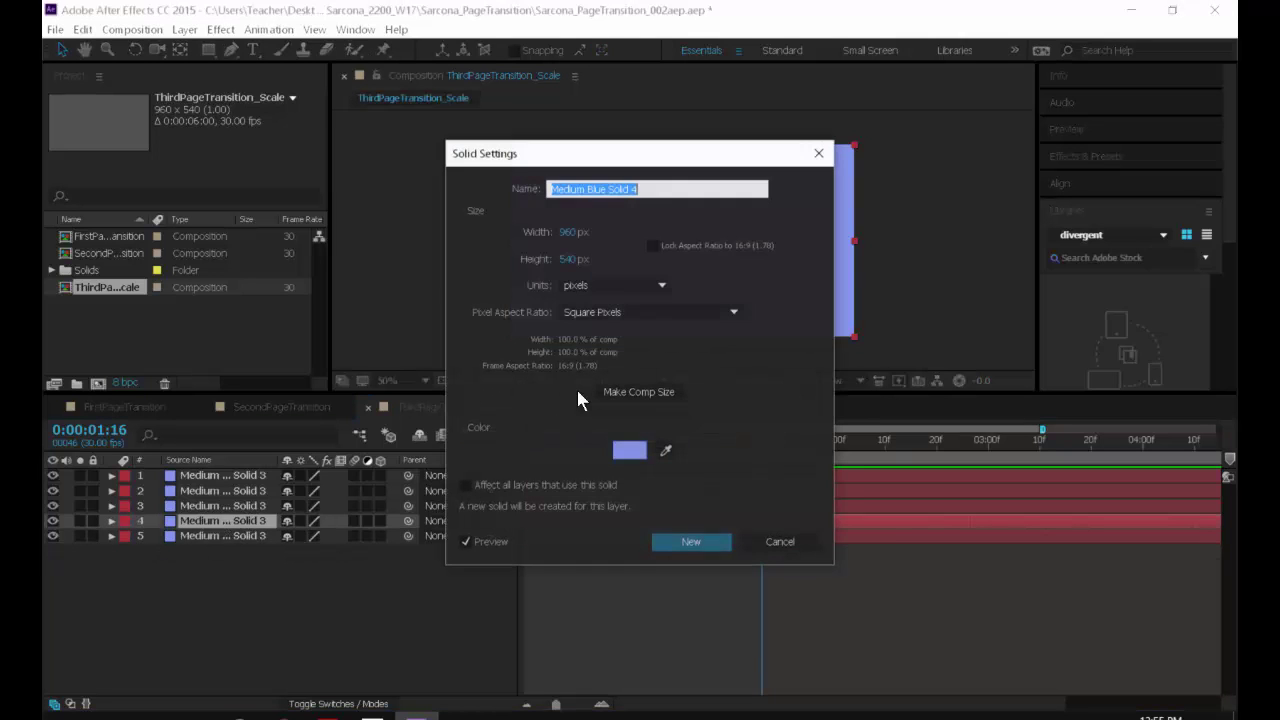
{"action": "left_click", "coordinate": [627, 452]}
{"action": "left_click", "coordinate": [680, 308]}
{"action": "key", "text": "Return"}
{"action": "key", "text": "Return"}
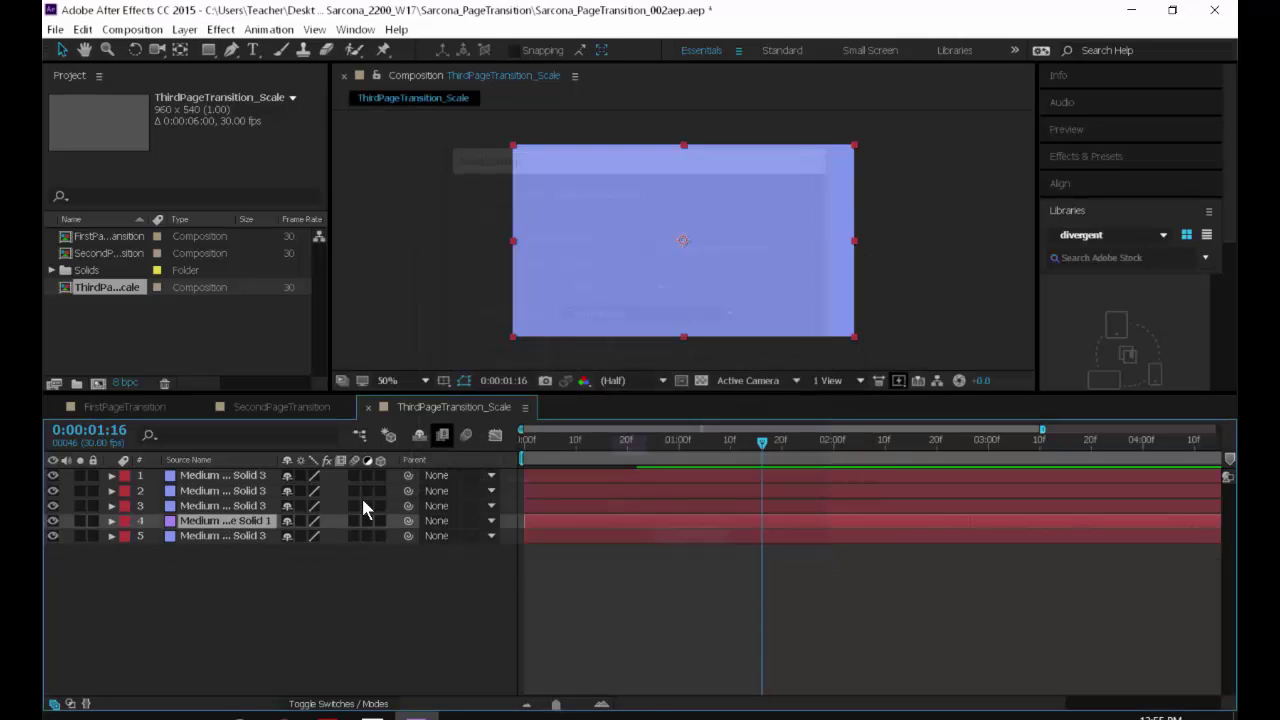
Recolor the solid in layer 3 magenta, as a new solid for that layer only.
{"action": "left_click", "coordinate": [222, 505]}
{"action": "key", "text": "ctrl+shift+y"}
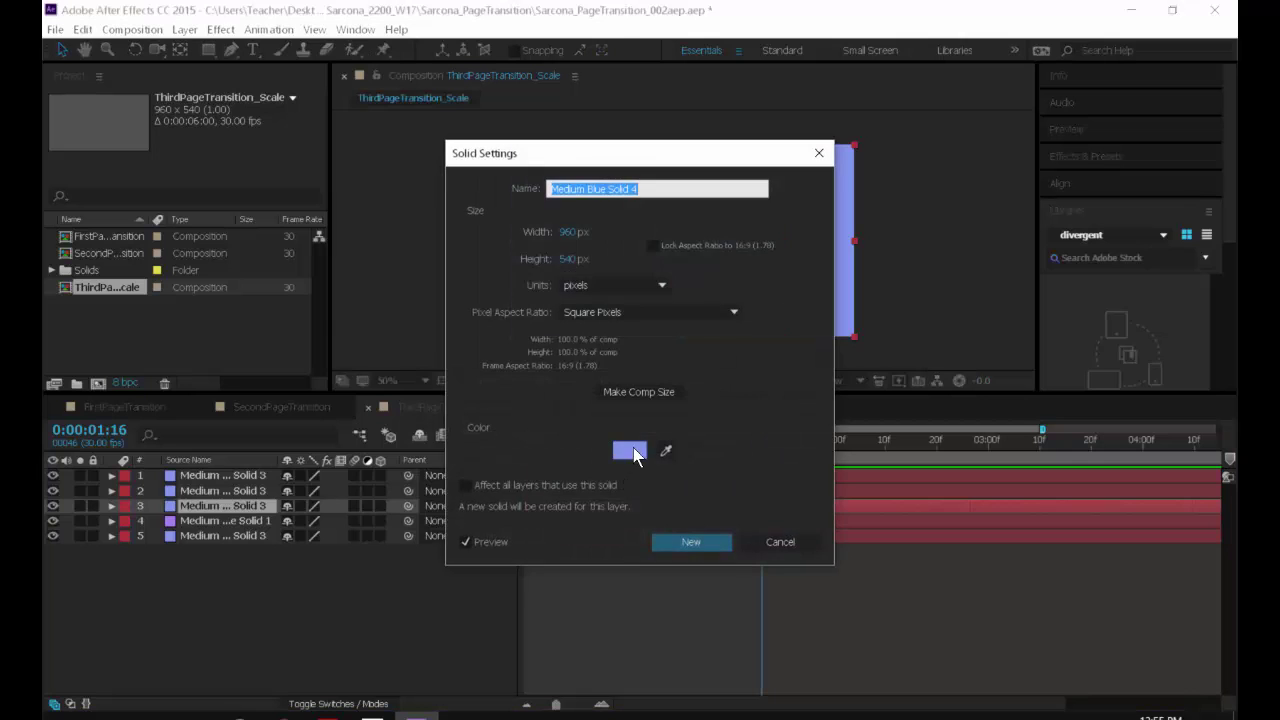
{"action": "left_click", "coordinate": [629, 452]}
{"action": "left_click", "coordinate": [679, 293]}
{"action": "key", "text": "Return"}
{"action": "key", "text": "Return"}
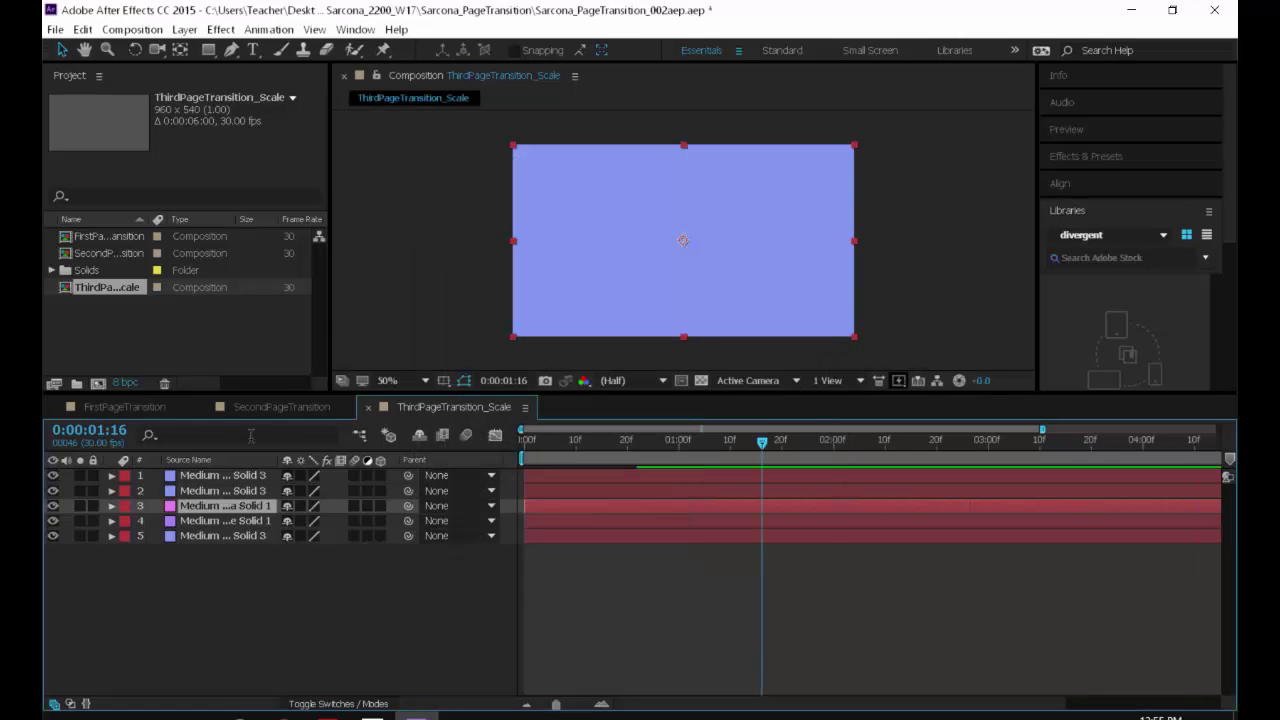
Recolor the solid in layer 2 magenta-red, as a new solid for that layer only.
{"action": "left_click", "coordinate": [250, 491]}
{"action": "key", "text": "ctrl+shift+y"}
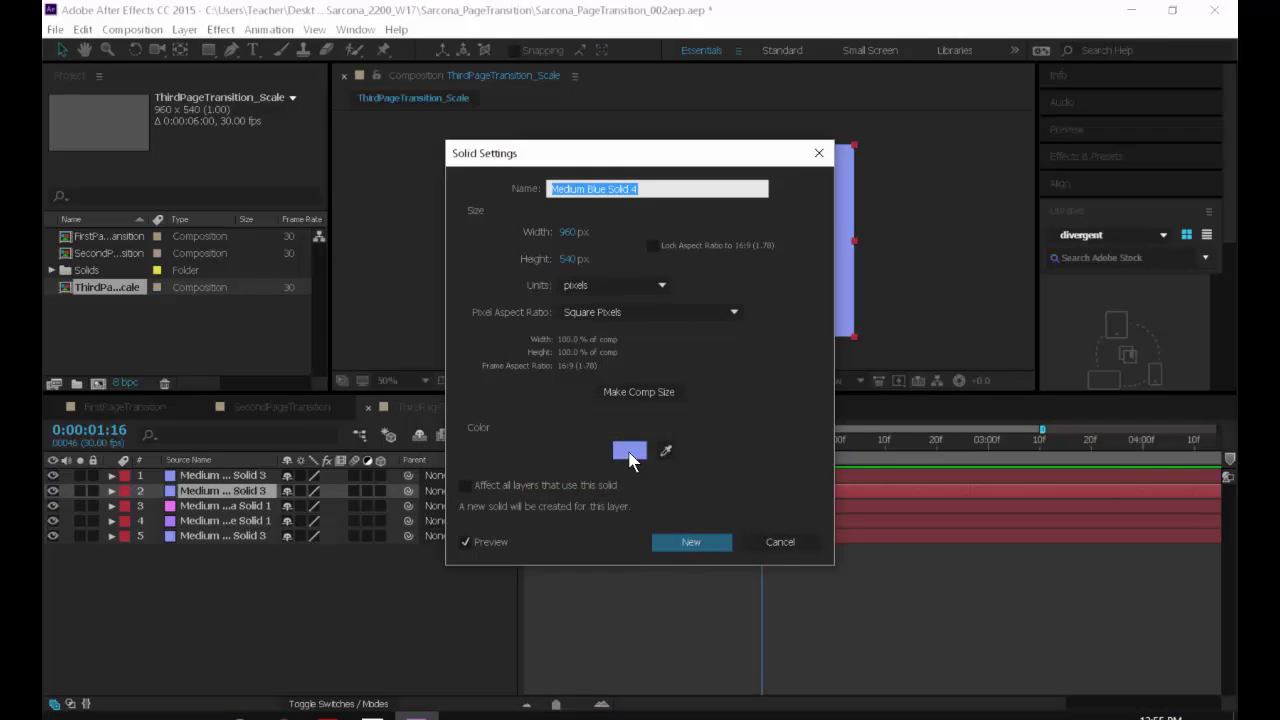
{"action": "left_click", "coordinate": [629, 452]}
{"action": "left_click", "coordinate": [677, 283]}
{"action": "key", "text": "Return"}
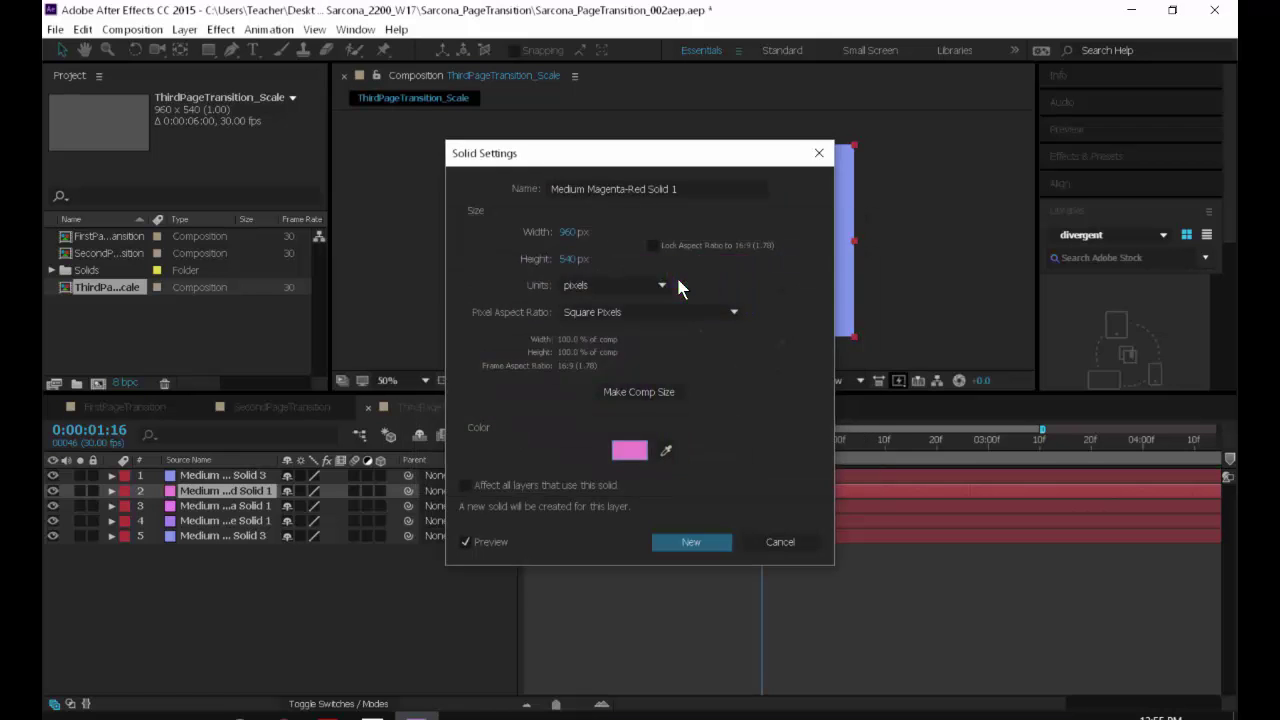
{"action": "key", "text": "Return"}
Change the color of the solid in layer 2 to light red, F36565.
{"action": "key", "text": "ctrl+shift+y"}
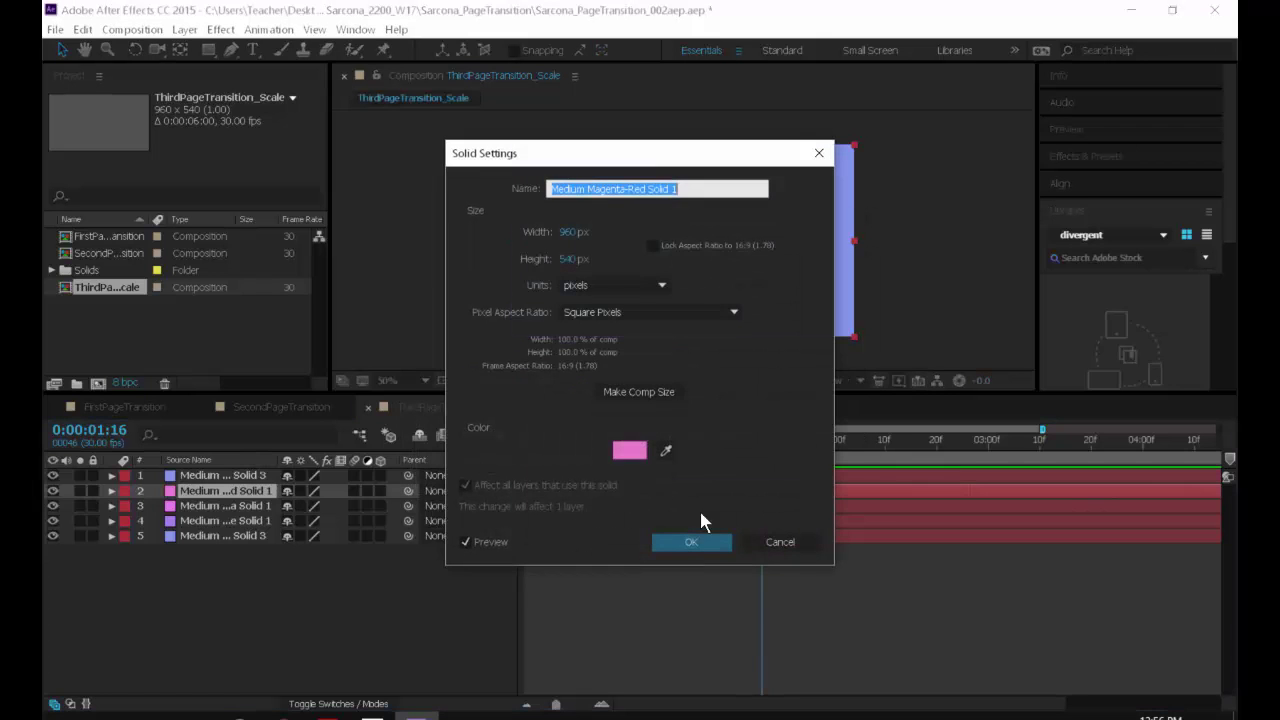
{"action": "left_click", "coordinate": [629, 452]}
{"action": "left_click_drag", "start_coordinate": [678, 268], "coordinate": [677, 249]}
{"action": "left_click", "coordinate": [559, 264]}
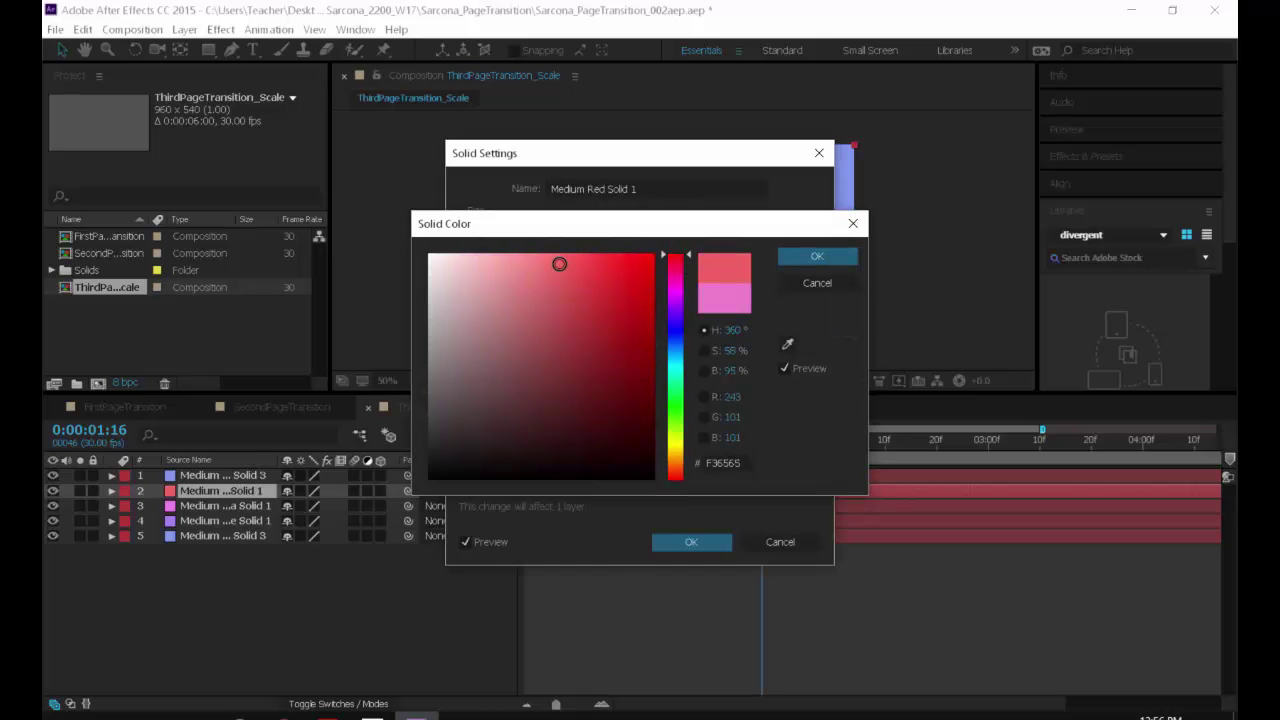
{"action": "key", "text": "Return"}
{"action": "key", "text": "Return"}
Recolor the solid in layer 1 pure red, FF0000, as a new solid for that layer only.
{"action": "left_click", "coordinate": [226, 476]}
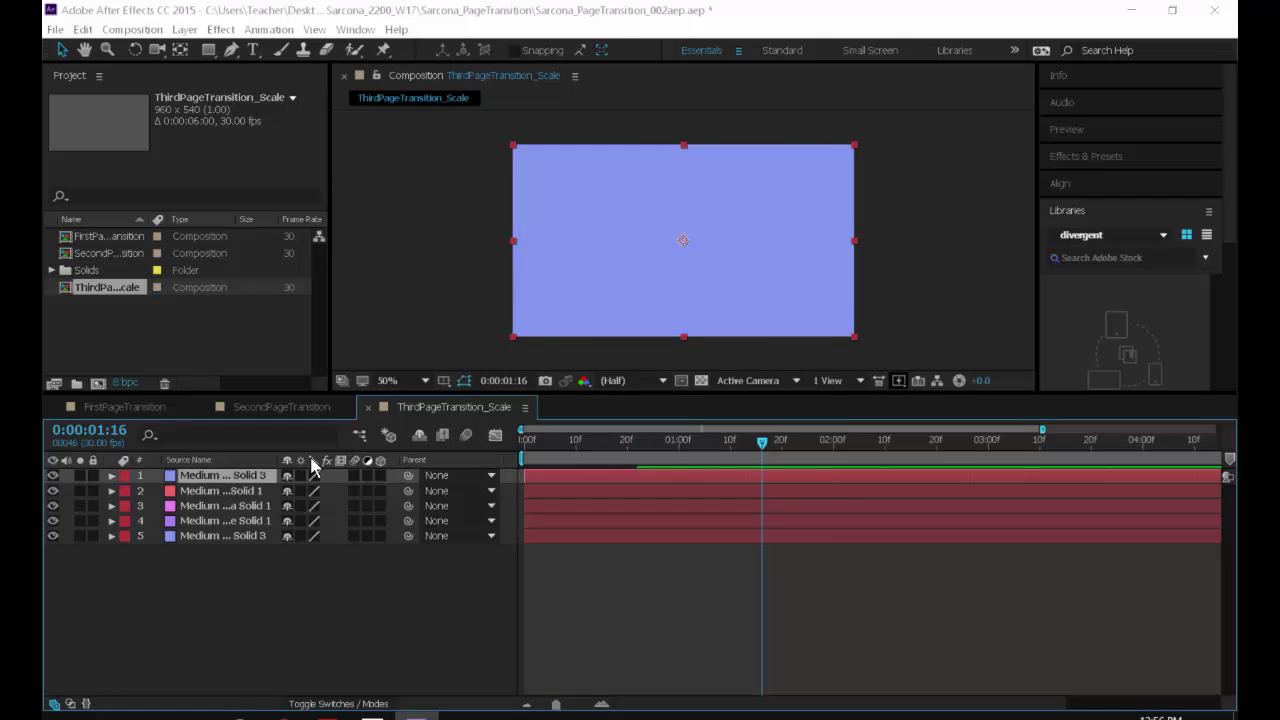
{"action": "key", "text": "ctrl+shift+y"}
{"action": "left_click", "coordinate": [626, 450]}
{"action": "mouse_move", "coordinate": [683, 296]}
{"action": "left_mouse_down"}
{"action": "mouse_move", "coordinate": [674, 258]}
{"action": "mouse_move", "coordinate": [730, 240]}
{"action": "left_mouse_up"}
{"action": "key", "text": "Return"}
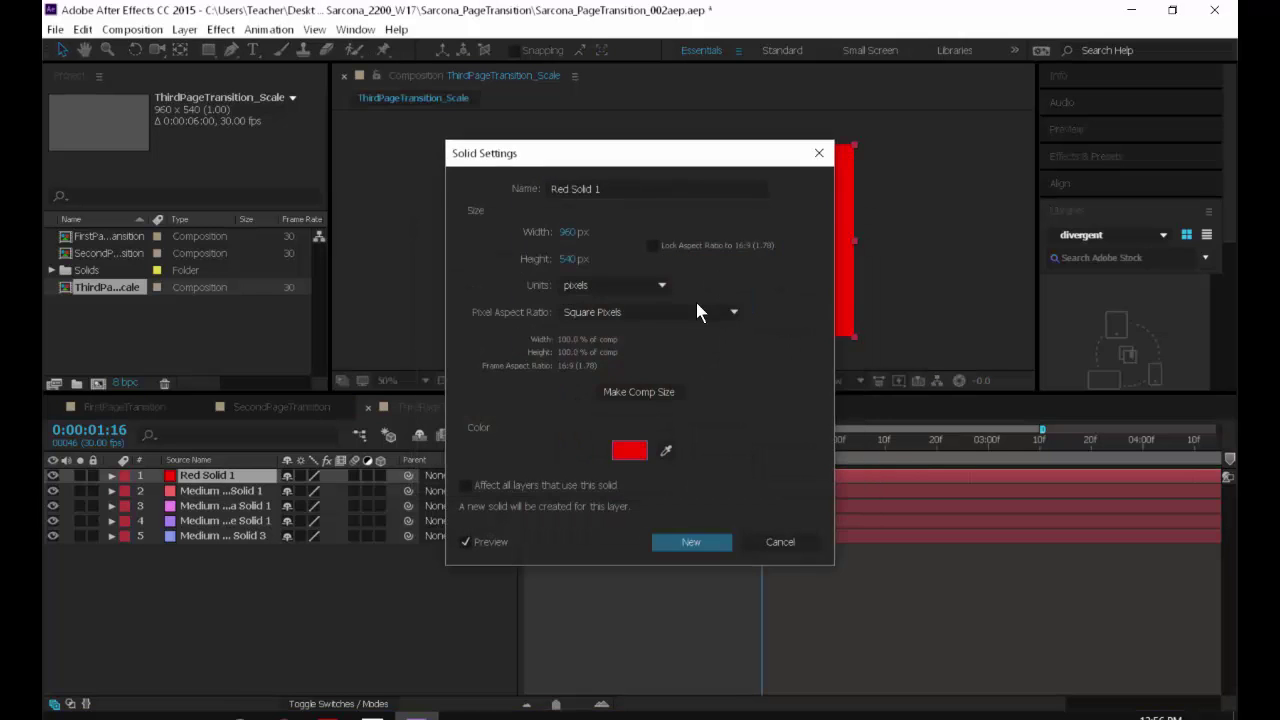
{"action": "key", "text": "Return"}
Recolor the layer 1 solid from pure red to a slightly softer medium red.
{"action": "key", "text": "Home"}
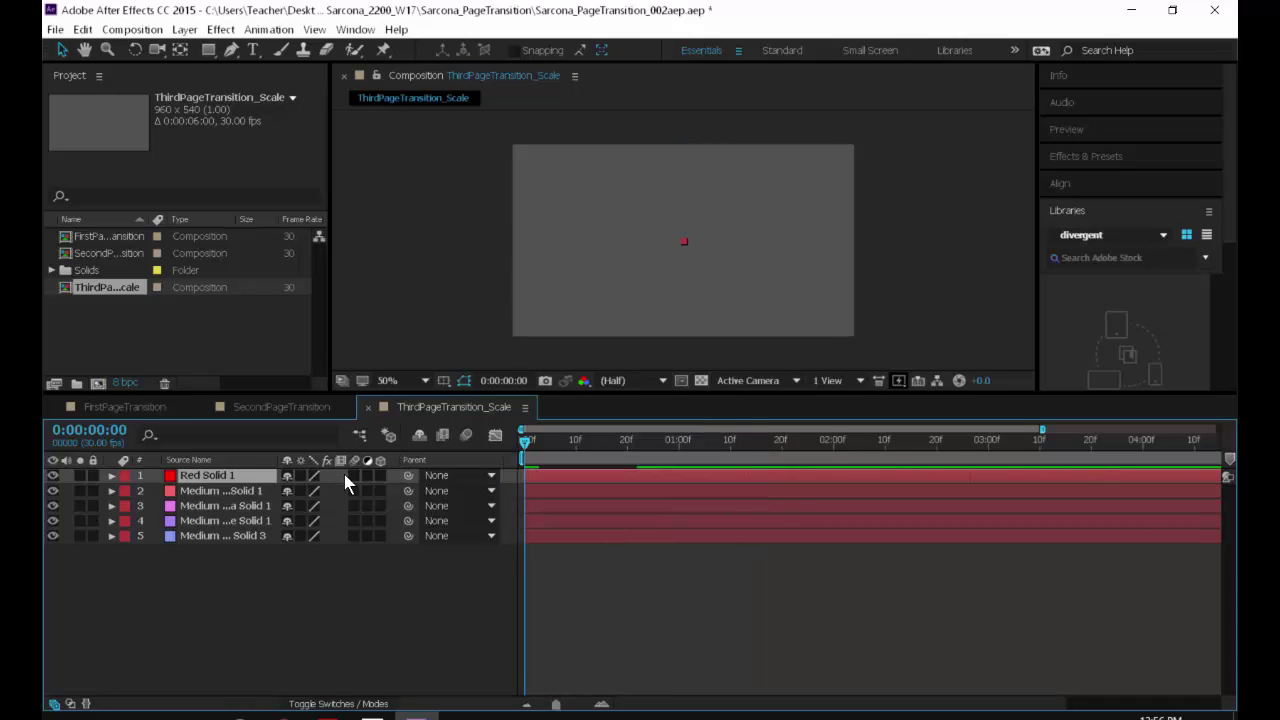
{"action": "key", "text": "ctrl+shift+y"}
{"action": "left_click", "coordinate": [639, 449]}
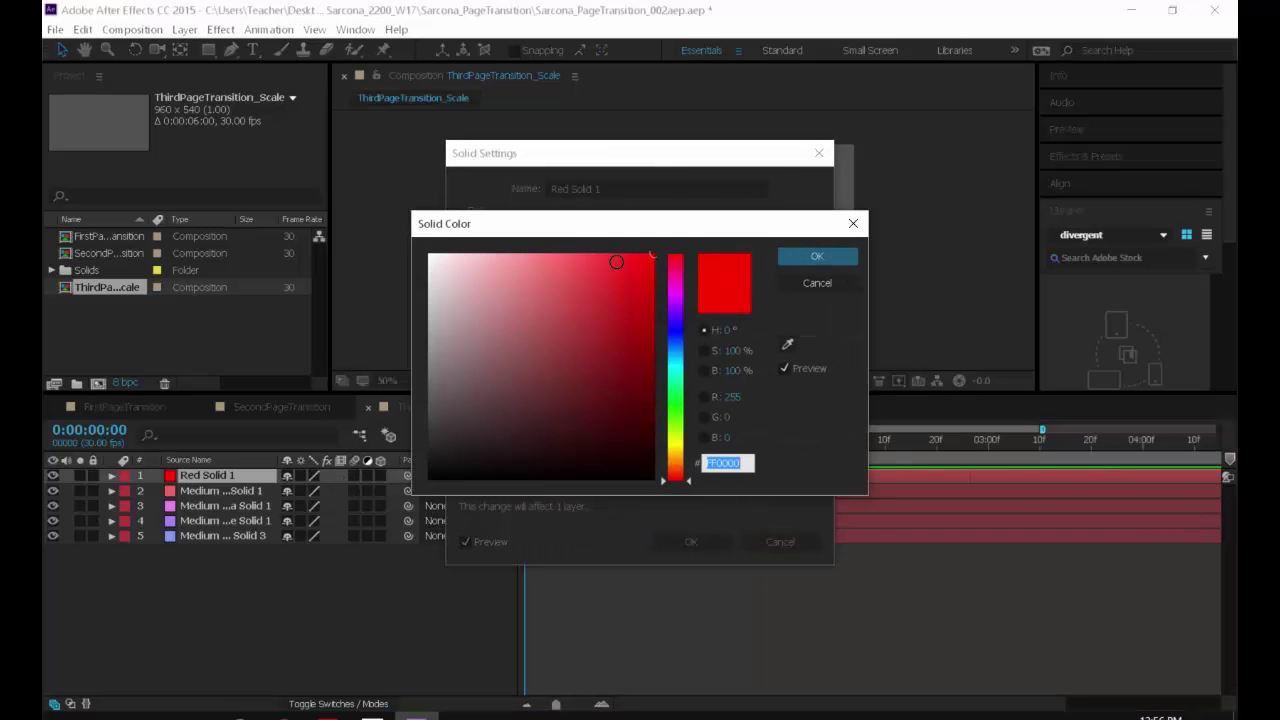
{"action": "left_click_drag", "start_coordinate": [614, 260], "coordinate": [591, 260]}
{"action": "key", "text": "Return"}
{"action": "key", "text": "Return"}
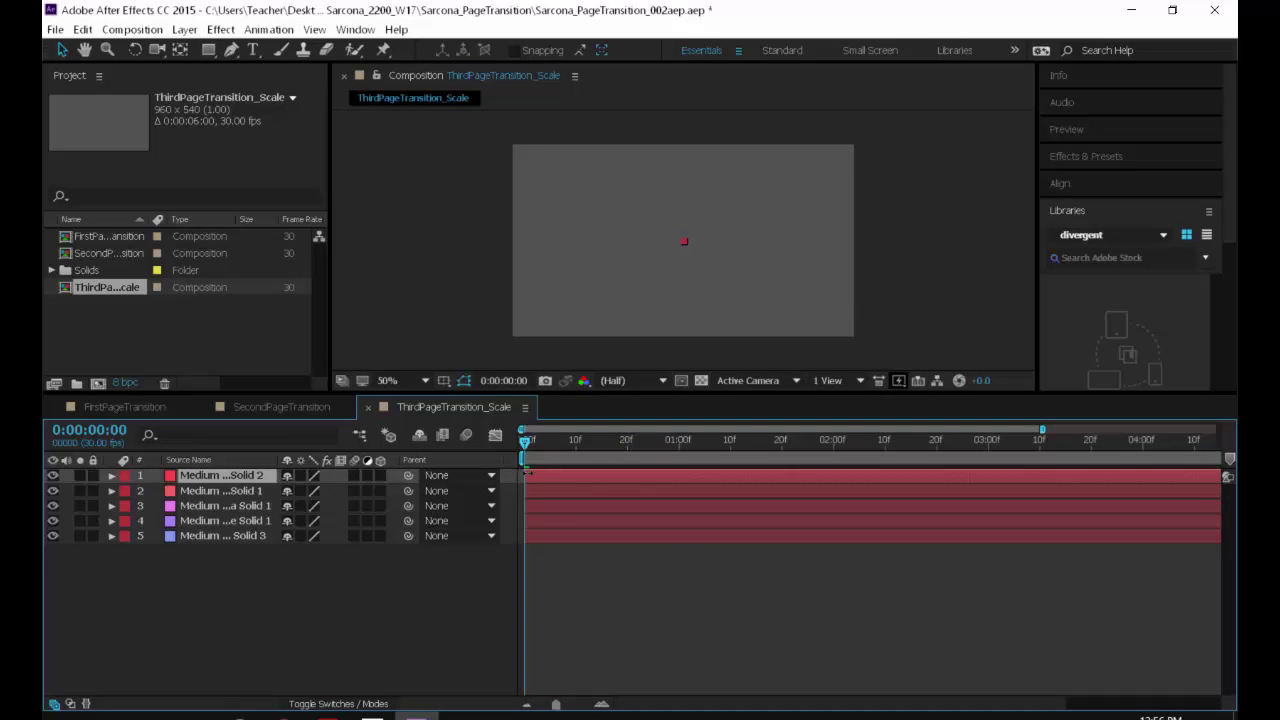
Stagger the start times of layers 4 up to 1 by a few frames each and play back the transition.
{"action": "left_click_drag", "start_coordinate": [541, 525], "coordinate": [615, 474]}
{"action": "left_click", "coordinate": [572, 513]}
{"action": "key", "text": "space"}
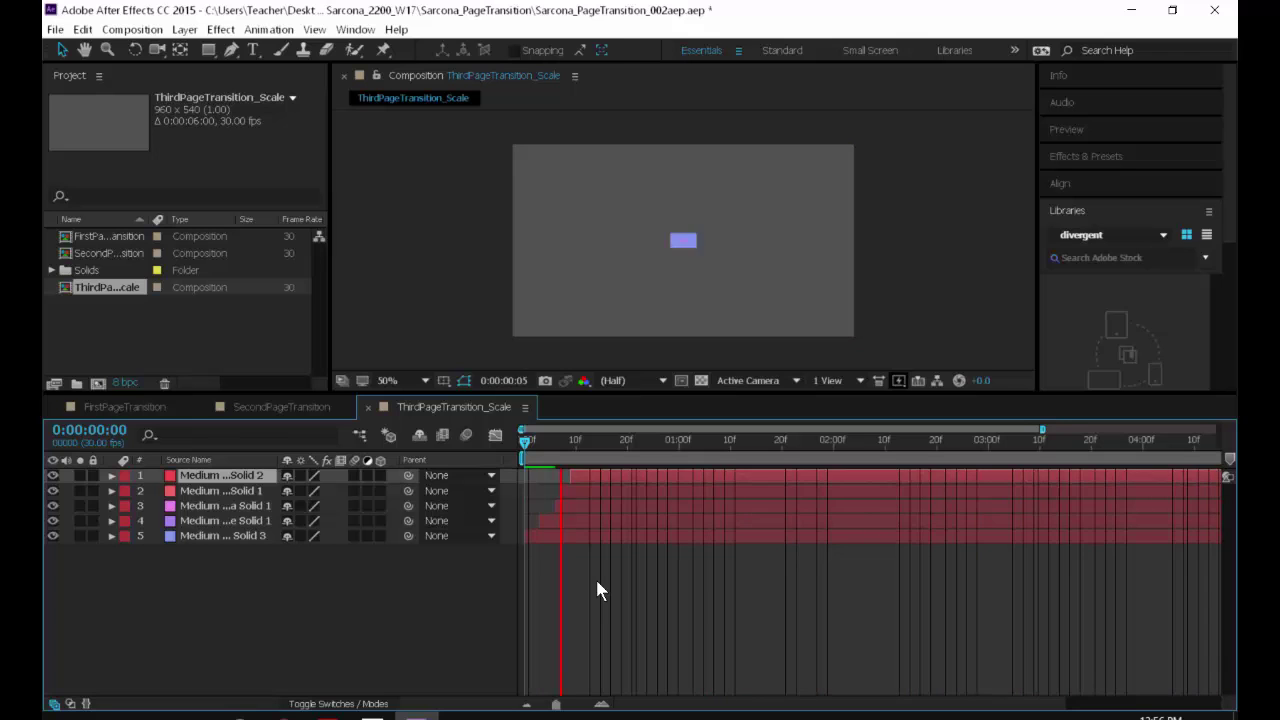
{"action": "key", "text": "space"}
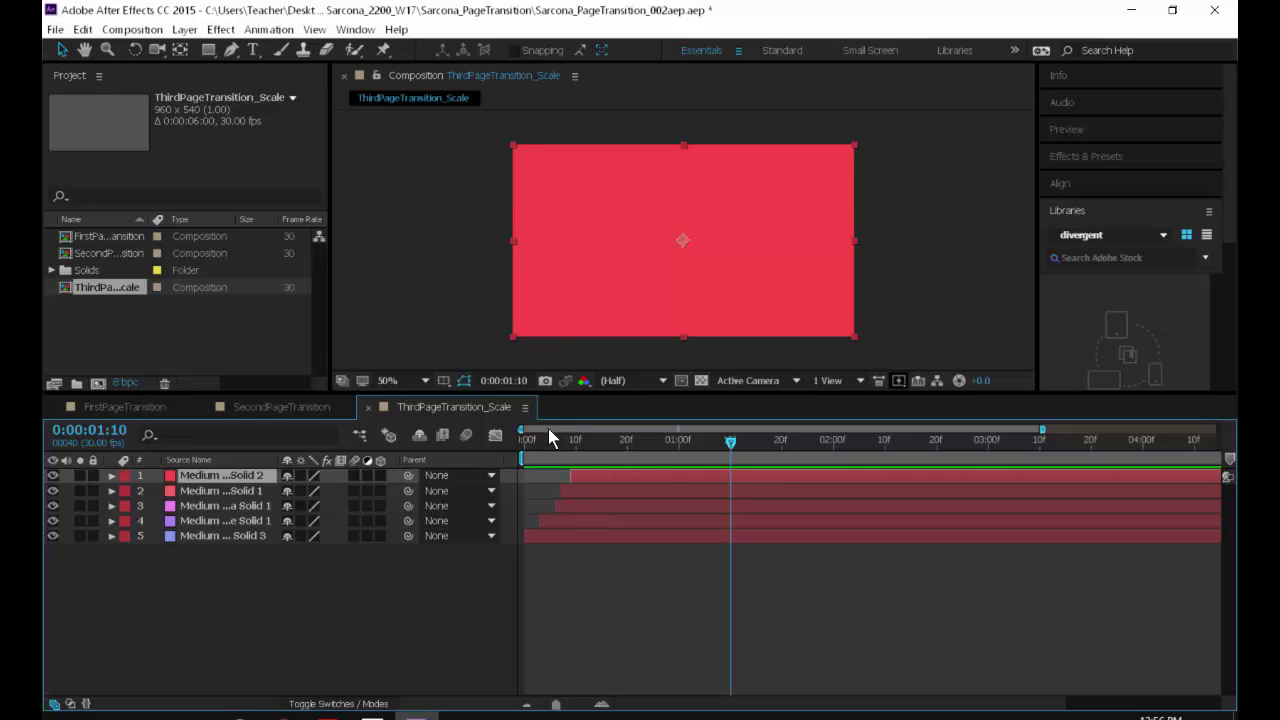
{"action": "left_click_drag", "start_coordinate": [533, 441], "coordinate": [688, 453]}
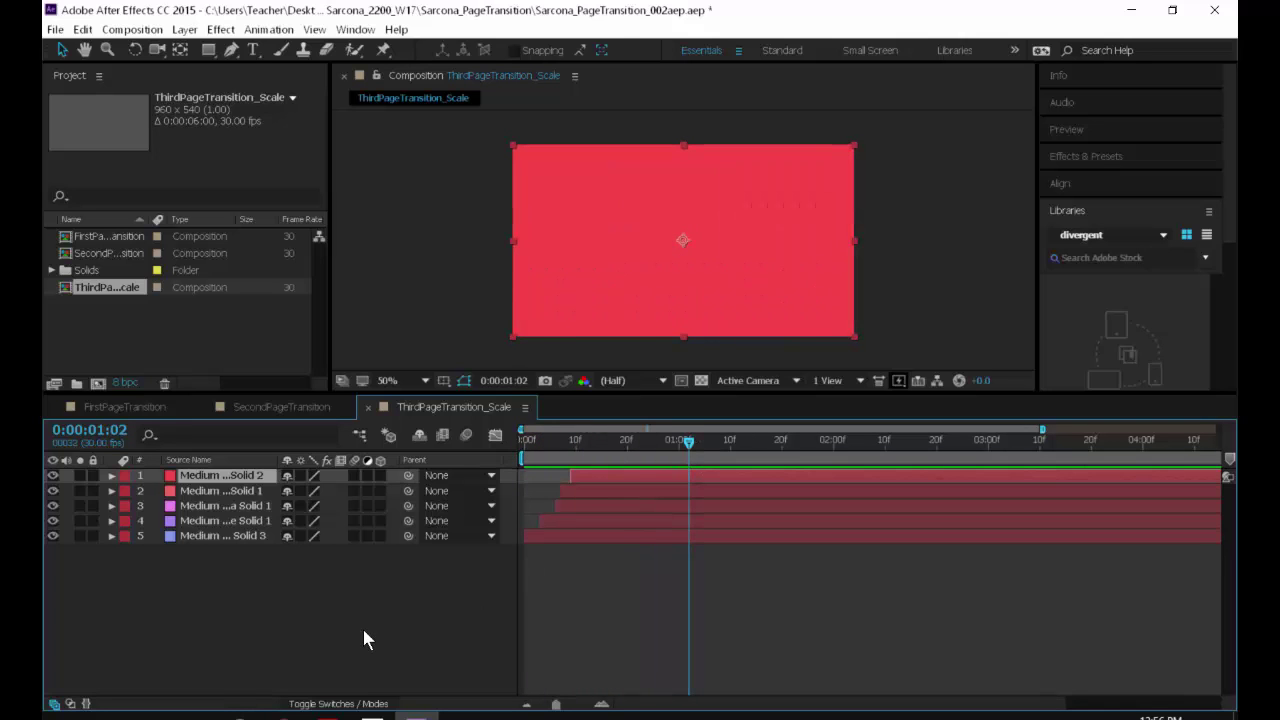
Create a composition named FourthPageTransition_ScaleOff4 and add a full-frame solid to it.
{"action": "key", "text": "ctrl+n"}
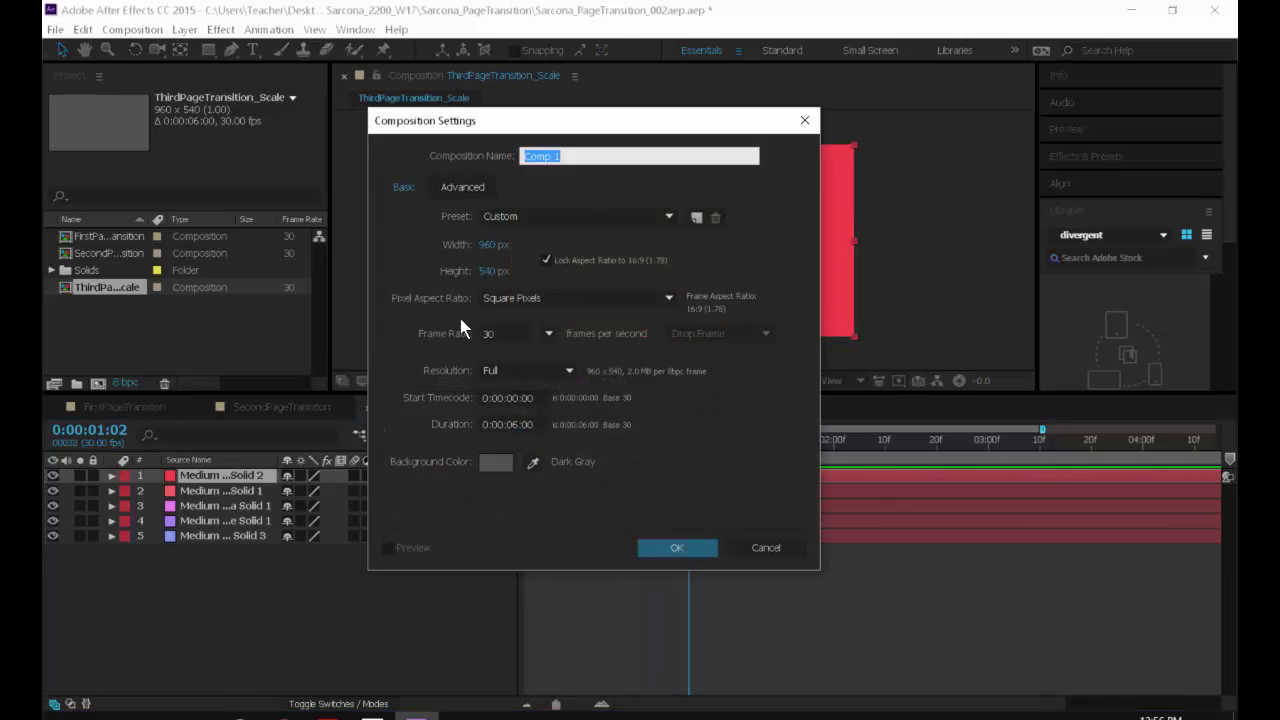
{"action": "type", "text": "FourthPageTransition_ScaleOff4"}
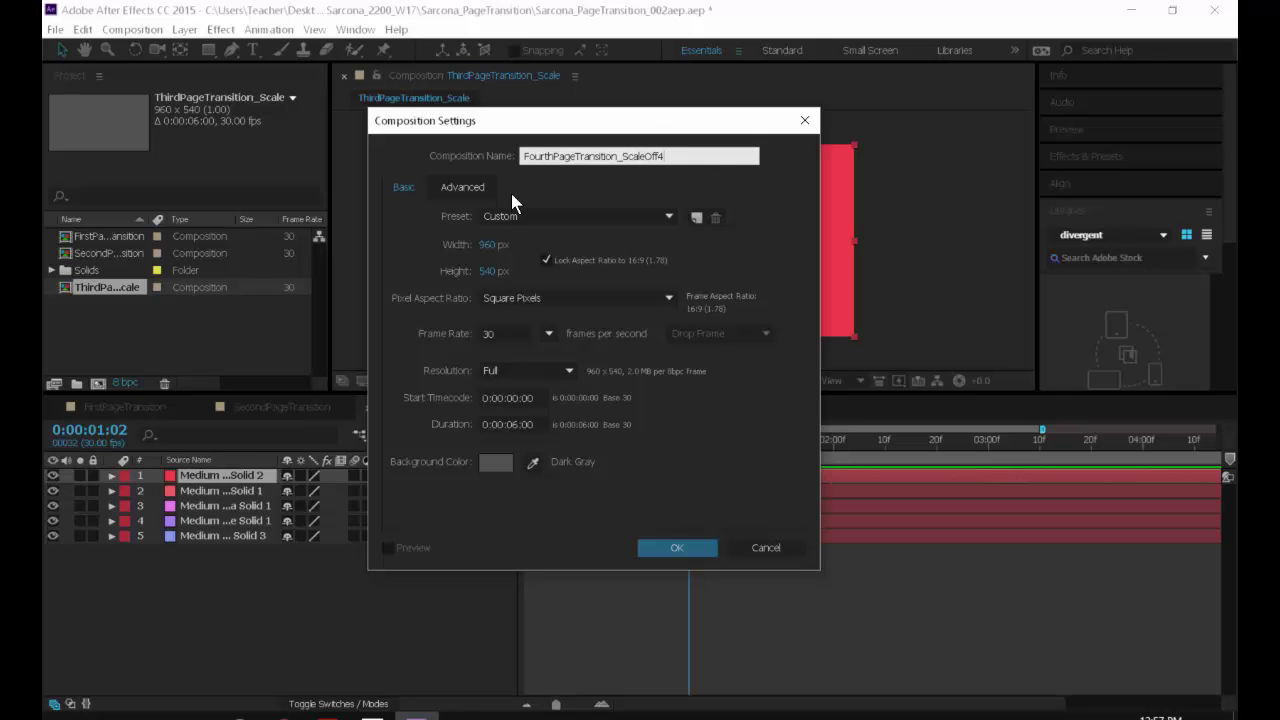
{"action": "key", "text": "Return"}
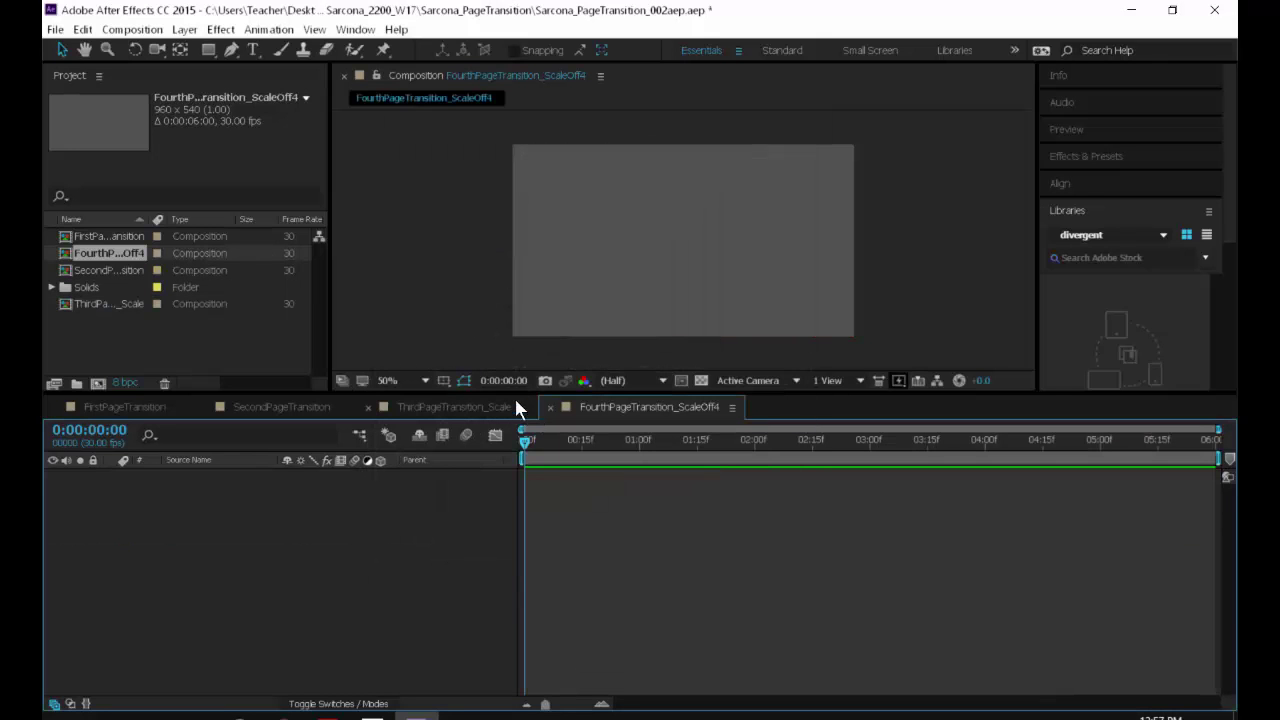
{"action": "key", "text": "ctrl+y"}
{"action": "key", "text": "Return"}
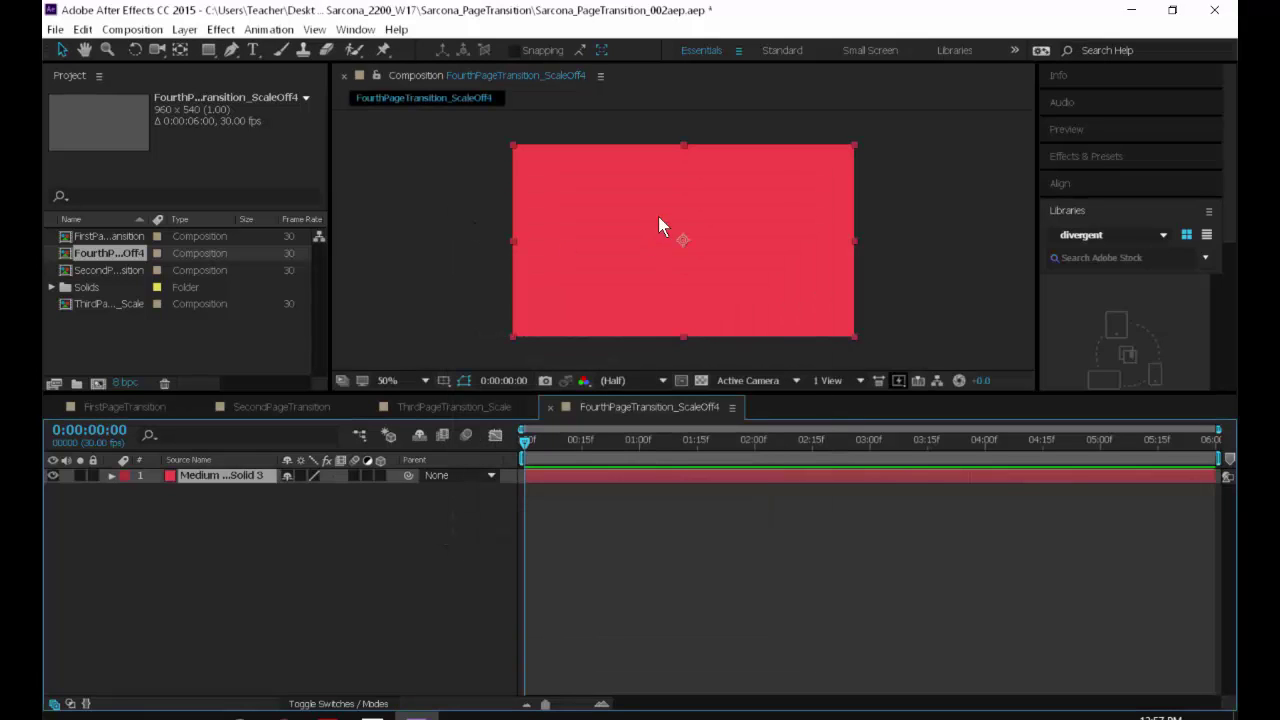
Show the solid's Scale property and move its anchor point to the top-left corner of the solid.
{"action": "key", "text": "s"}
{"action": "left_click", "coordinate": [323, 508]}
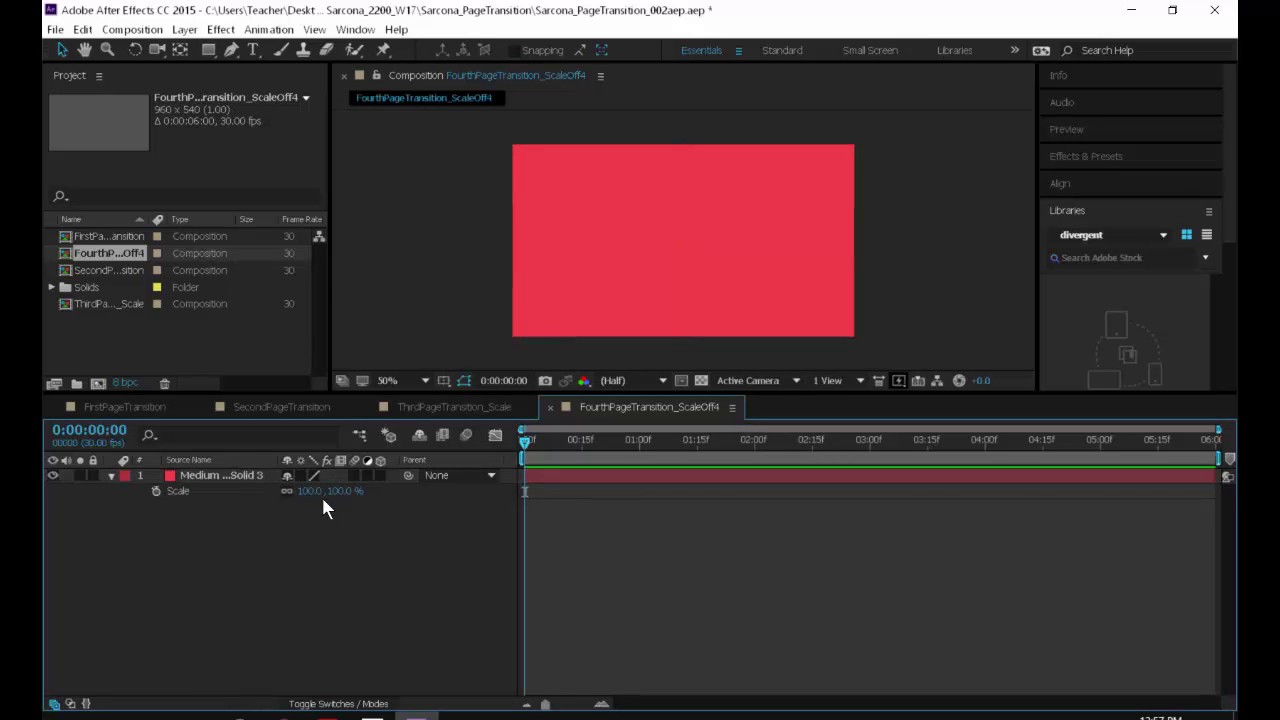
{"action": "mouse_move", "coordinate": [331, 497]}
{"action": "left_mouse_down"}
{"action": "mouse_move", "coordinate": [243, 497]}
{"action": "mouse_move", "coordinate": [331, 497]}
{"action": "left_mouse_up"}
{"action": "left_click", "coordinate": [333, 490]}
{"action": "left_click", "coordinate": [226, 476]}
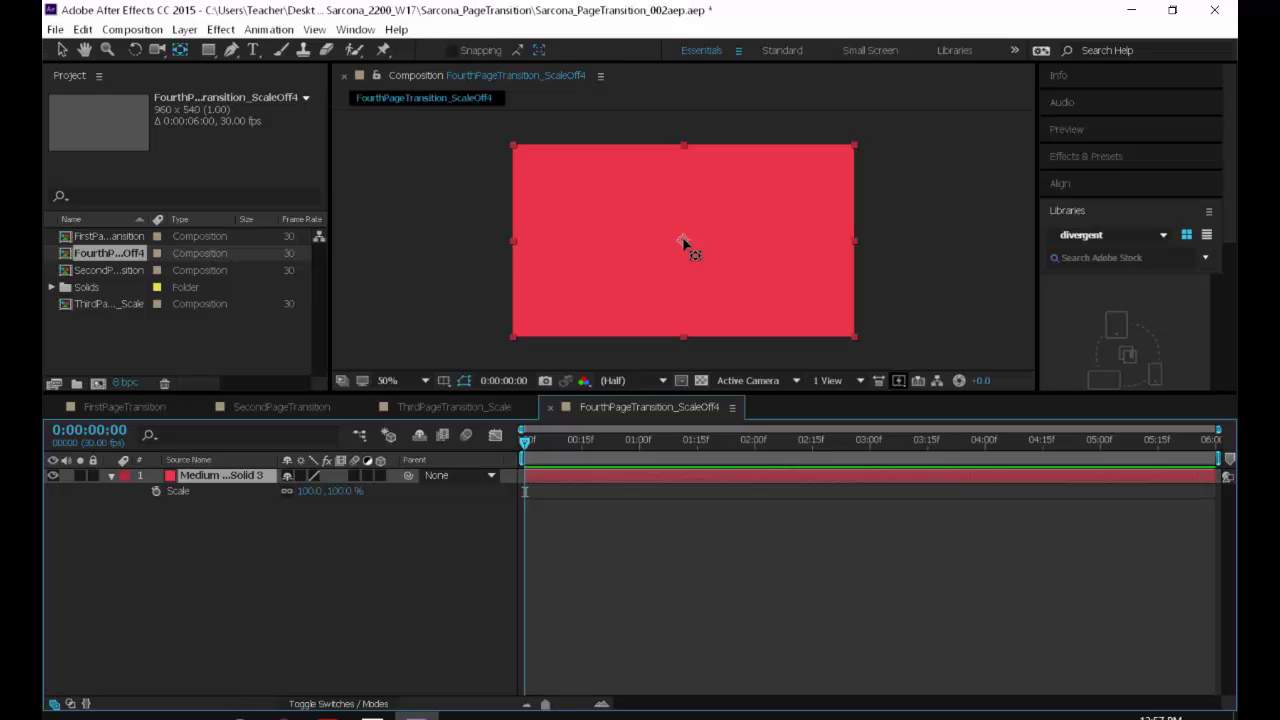
{"action": "mouse_move", "coordinate": [683, 243]}
{"action": "left_mouse_down"}
{"action": "mouse_move", "coordinate": [780, 246]}
{"action": "mouse_move", "coordinate": [671, 234]}
{"action": "mouse_move", "coordinate": [757, 193]}
{"action": "mouse_move", "coordinate": [686, 274]}
{"action": "mouse_move", "coordinate": [723, 229]}
{"action": "mouse_move", "coordinate": [677, 191]}
{"action": "mouse_move", "coordinate": [558, 148]}
{"action": "mouse_move", "coordinate": [518, 150]}
{"action": "mouse_move", "coordinate": [506, 337]}
{"action": "mouse_move", "coordinate": [512, 145]}
{"action": "left_mouse_up"}
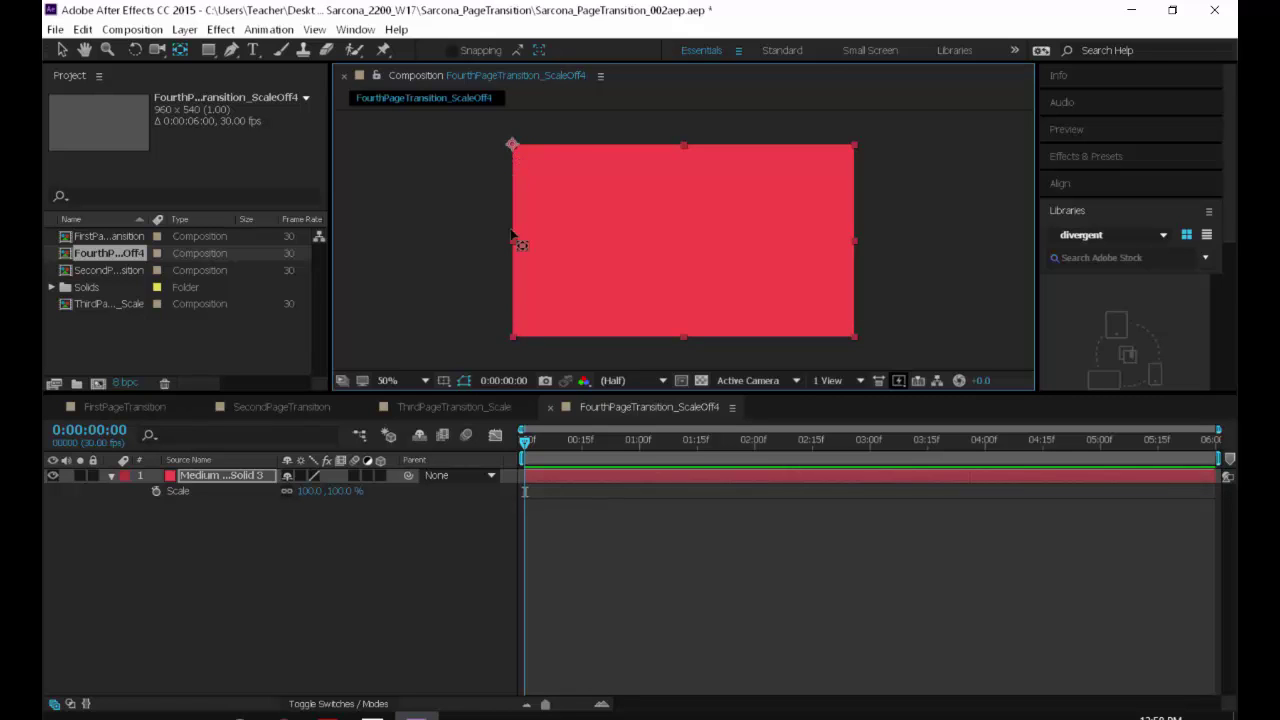
Try scaling the solid down proportionally to 52% from its top-left corner.
{"action": "left_click_drag", "start_coordinate": [347, 498], "coordinate": [306, 496]}
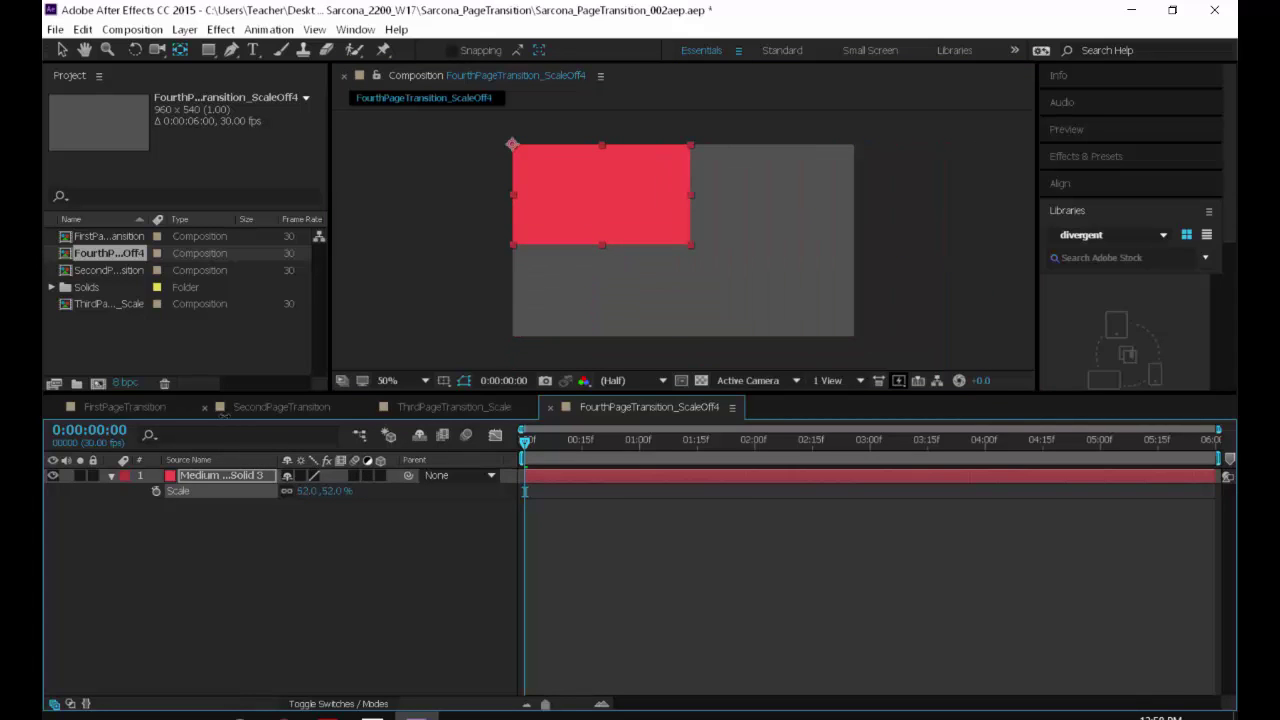
{"action": "key", "text": "s"}
{"action": "key", "text": "s"}
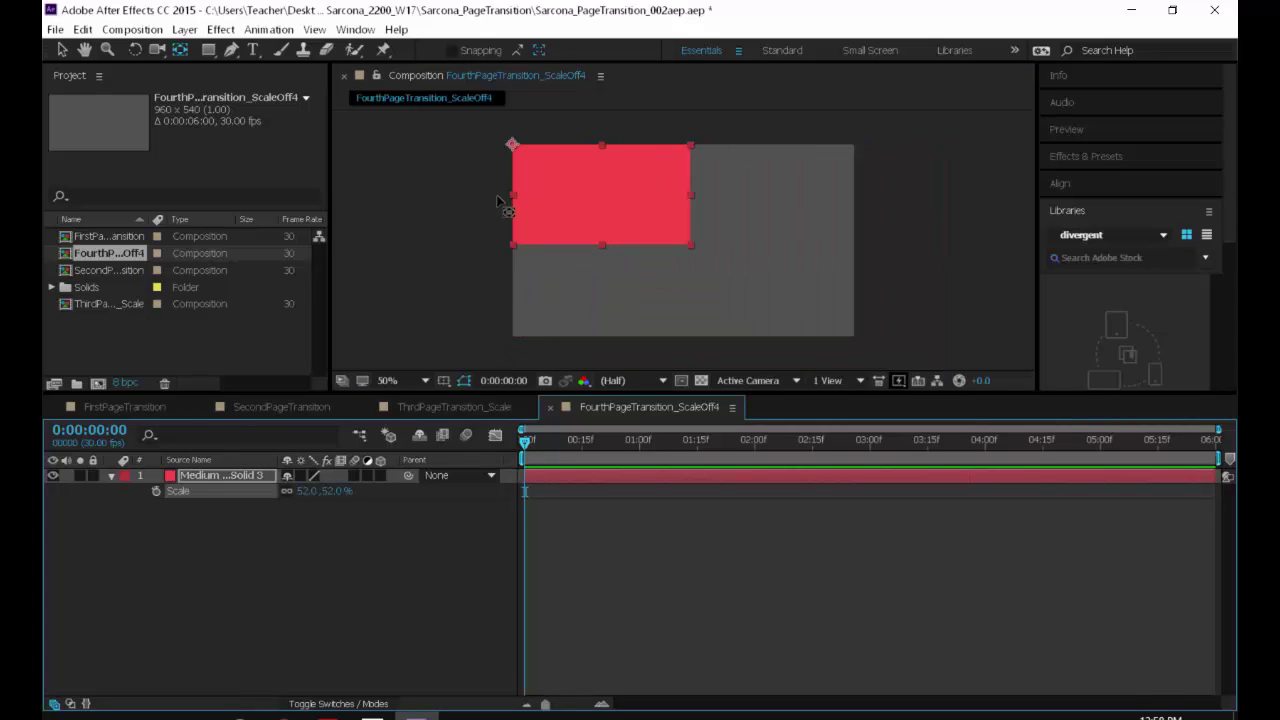
Unlink the solid's Scale dimensions, set them to 0% width and 10% height, and keyframe Scale at 0:00.
{"action": "left_click", "coordinate": [286, 491]}
{"action": "mouse_move", "coordinate": [308, 491]}
{"action": "left_mouse_down"}
{"action": "mouse_move", "coordinate": [355, 491]}
{"action": "mouse_move", "coordinate": [225, 493]}
{"action": "mouse_move", "coordinate": [355, 498]}
{"action": "mouse_move", "coordinate": [300, 500]}
{"action": "left_mouse_up"}
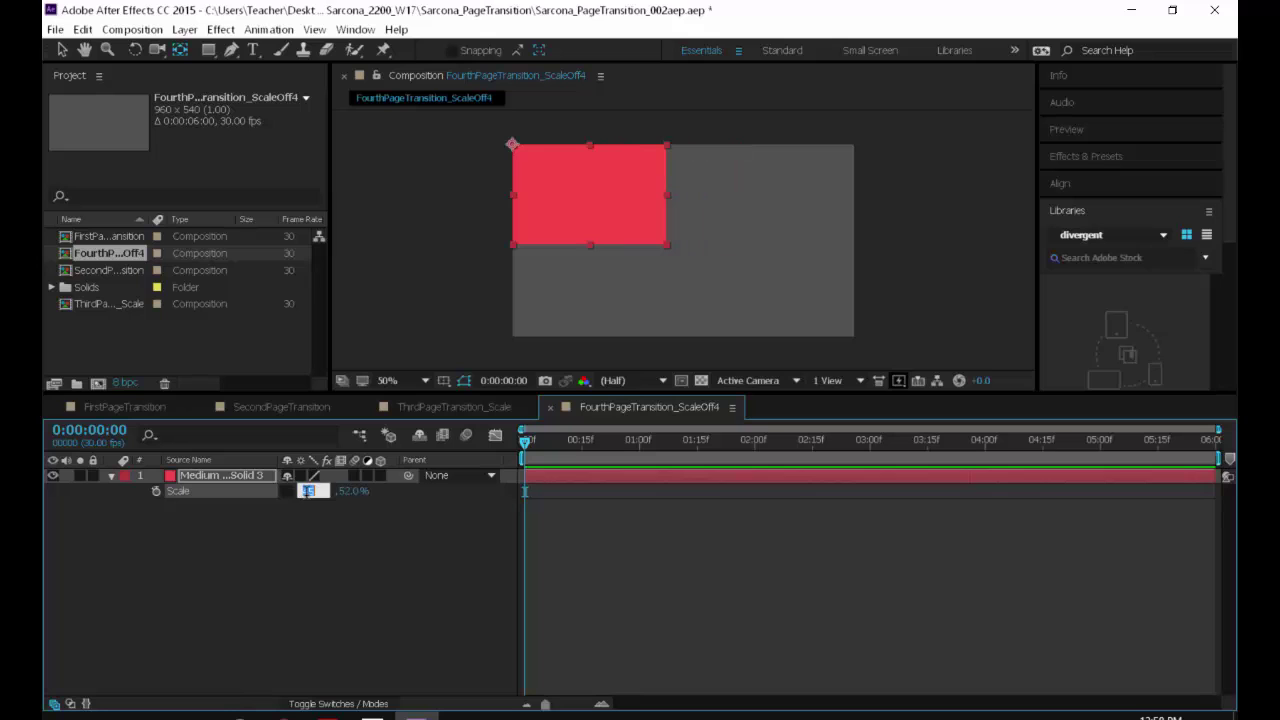
{"action": "left_click", "coordinate": [308, 492]}
{"action": "type", "text": "0"}
{"action": "key", "text": "Return"}
{"action": "left_click", "coordinate": [332, 491]}
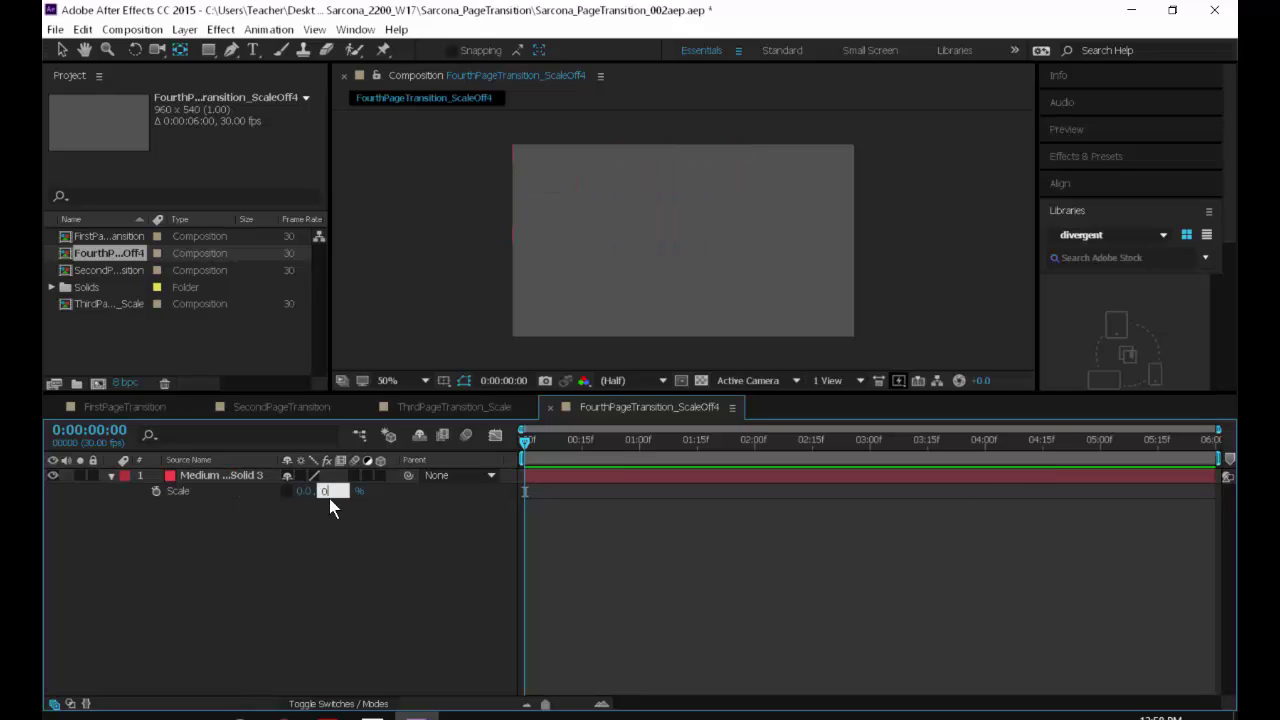
{"action": "key", "text": "Return"}
{"action": "left_click", "coordinate": [330, 491]}
{"action": "type", "text": "10"}
{"action": "key", "text": "Return"}
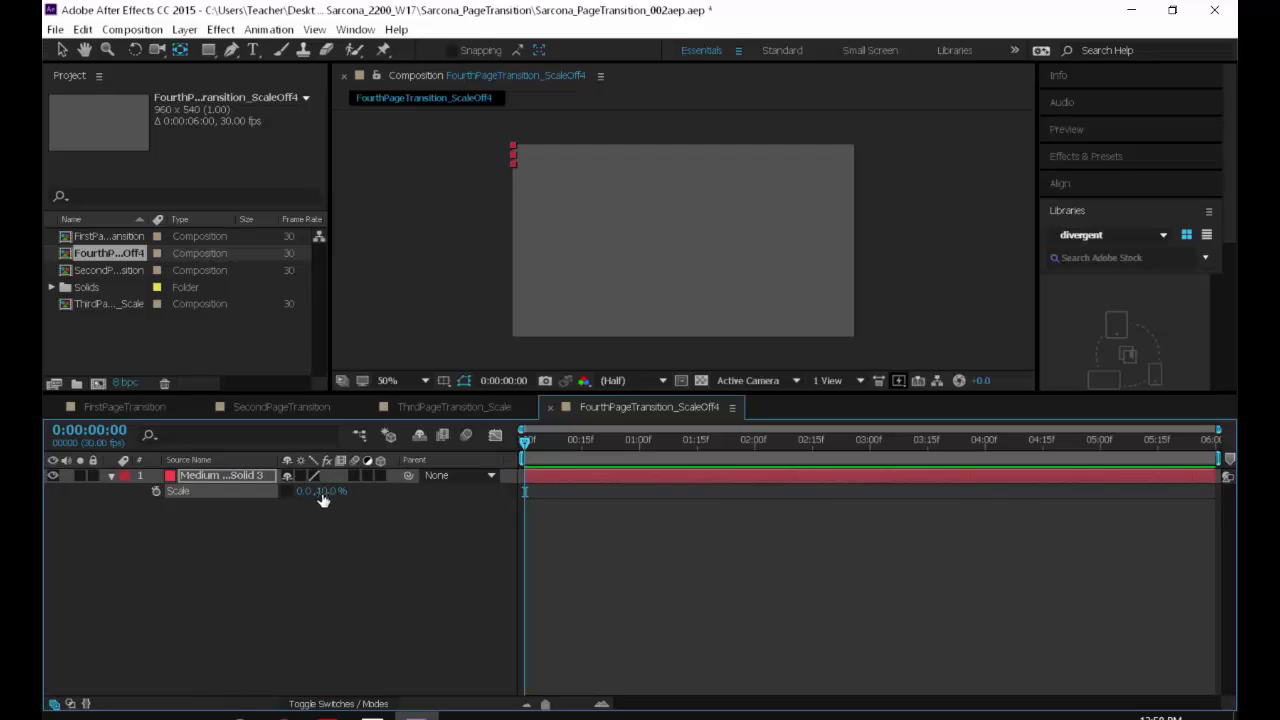
{"action": "left_click", "coordinate": [156, 491]}
Keyframe the solid's horizontal Scale at 100% at 15 frames.
{"action": "left_click_drag", "start_coordinate": [549, 448], "coordinate": [586, 458]}
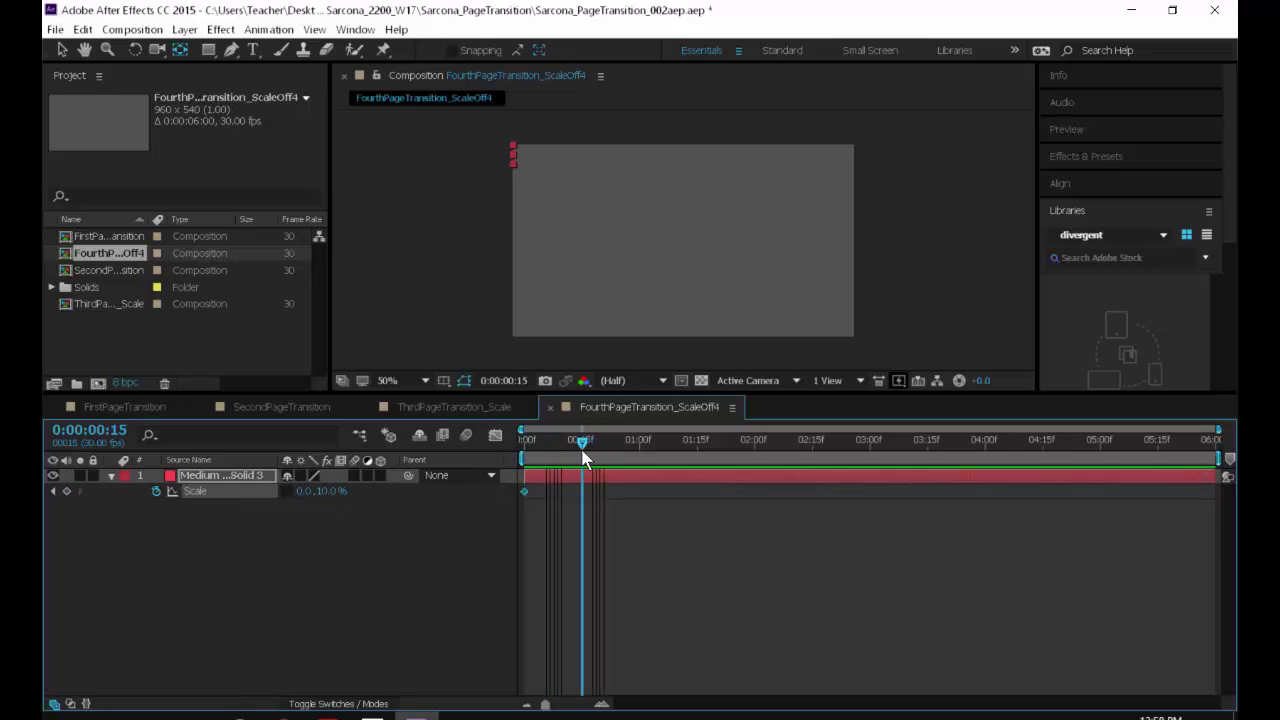
{"action": "left_click", "coordinate": [304, 491]}
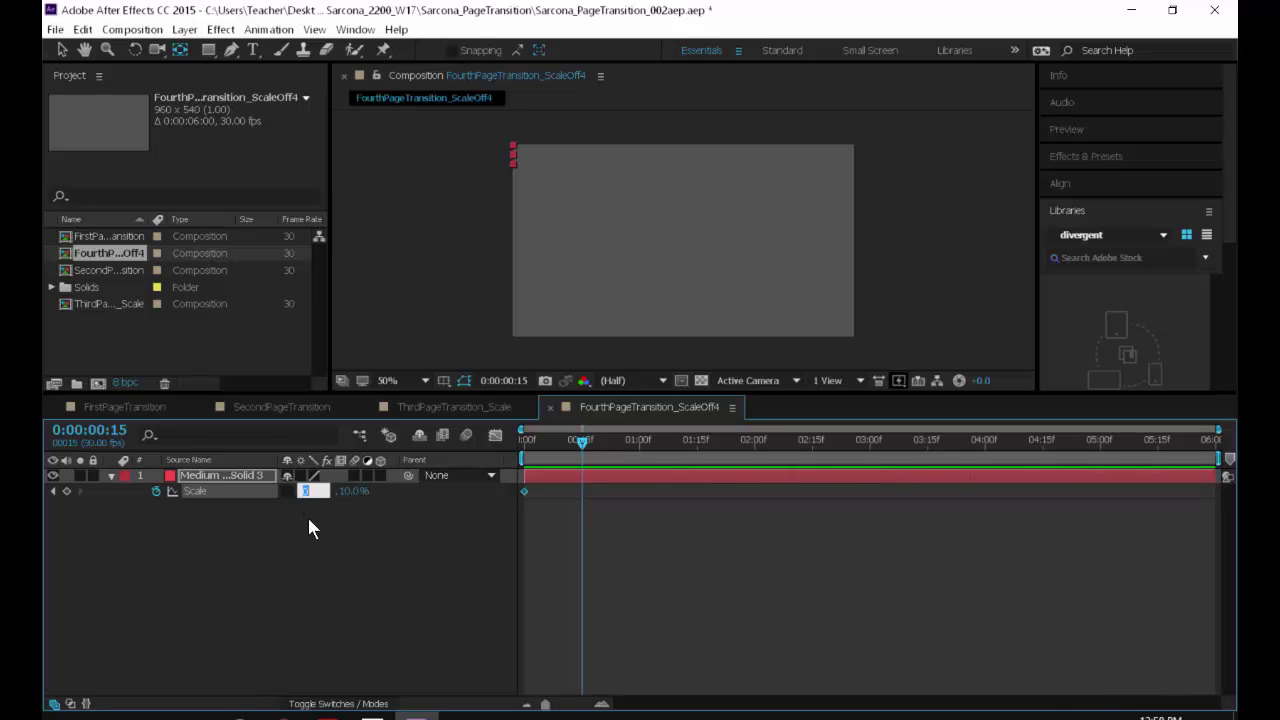
{"action": "type", "text": "100"}
{"action": "key", "text": "Return"}
Keyframe the solid's vertical Scale at 100% at 25 frames.
{"action": "left_click", "coordinate": [619, 445]}
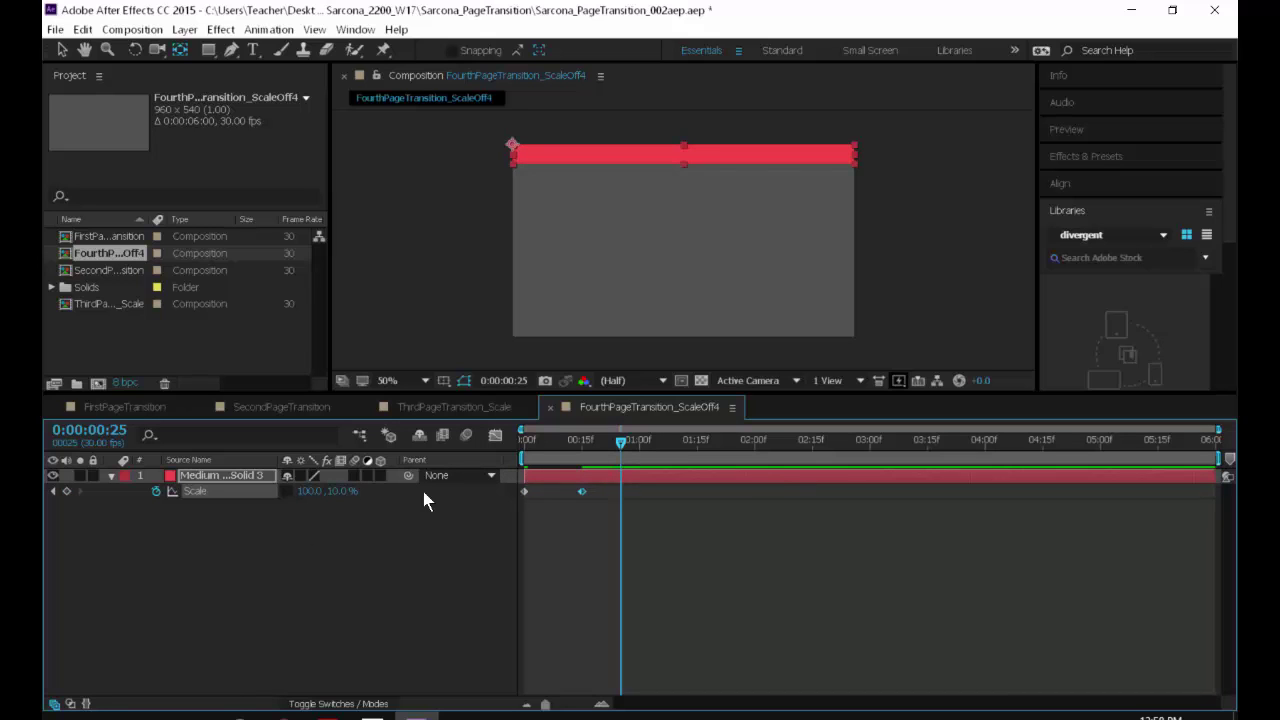
{"action": "left_click", "coordinate": [343, 491]}
{"action": "type", "text": "100"}
{"action": "key", "text": "Return"}
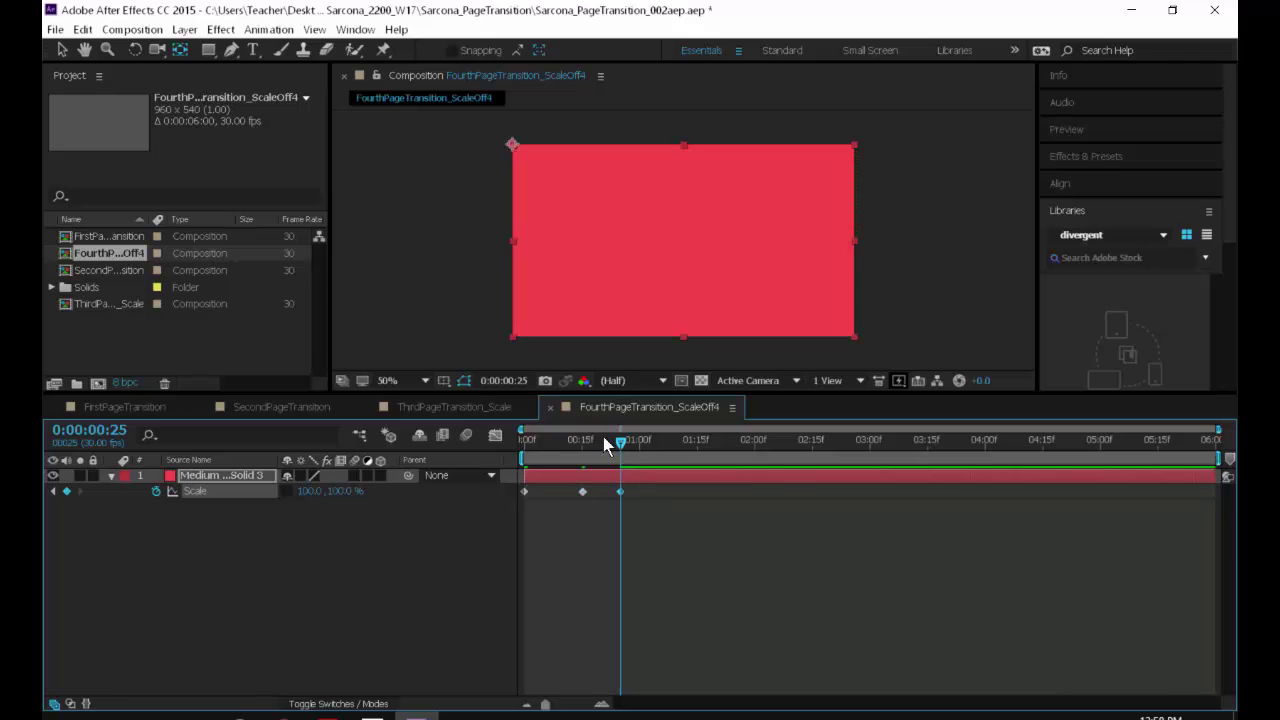
Play the scale animation from the start of the composition.
{"action": "key", "text": "Home"}
{"action": "left_click", "coordinate": [398, 508]}
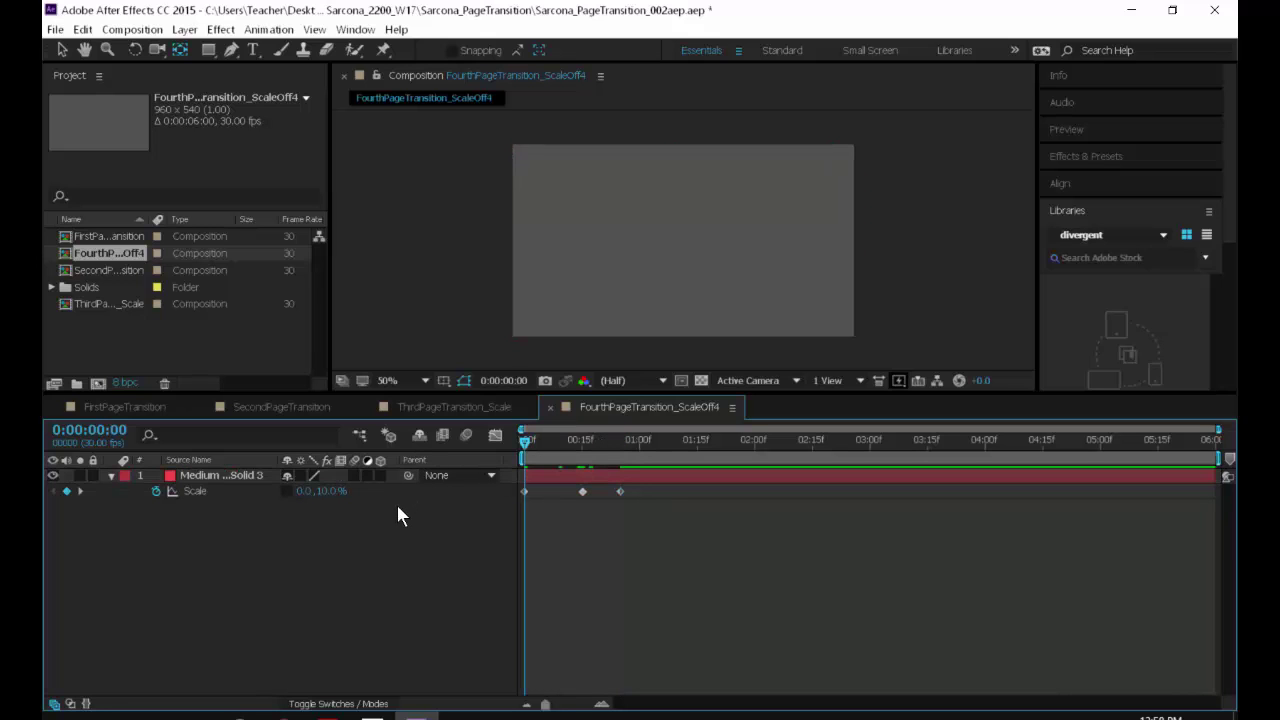
{"action": "key", "text": "space"}
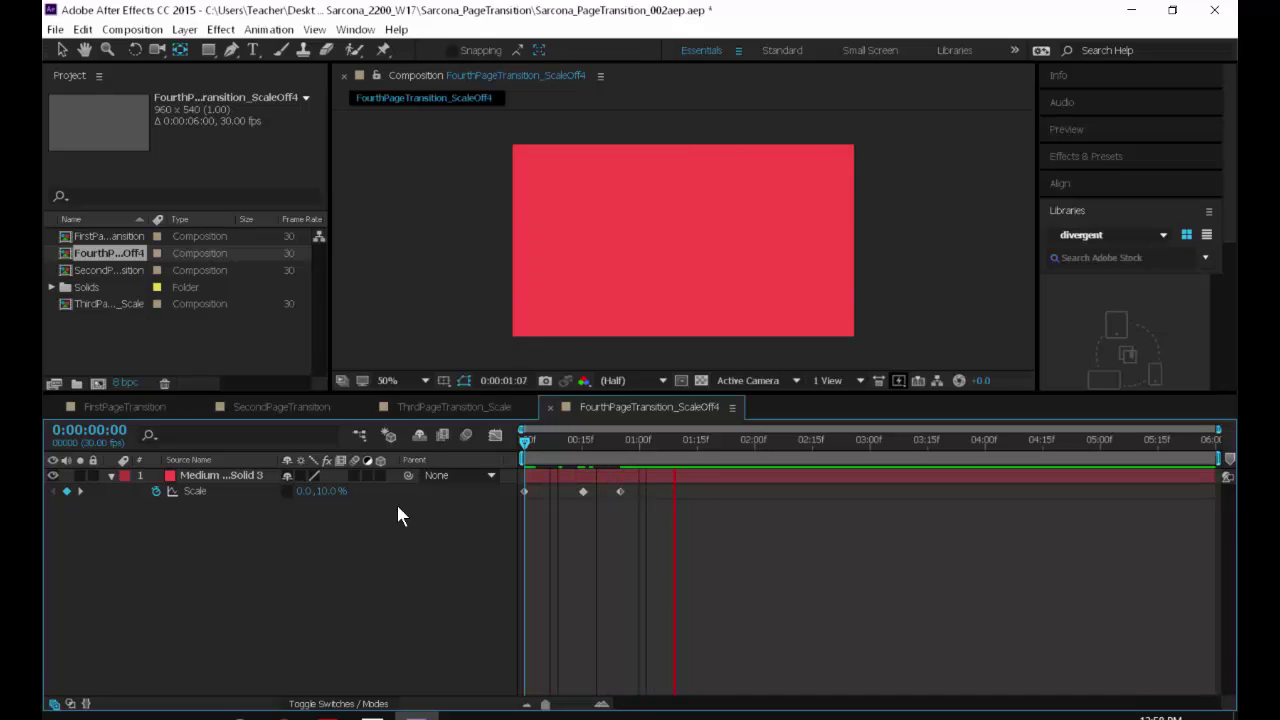
Apply Easy Ease to all three Scale keyframes of the solid.
{"action": "left_click_drag", "start_coordinate": [644, 514], "coordinate": [524, 494]}
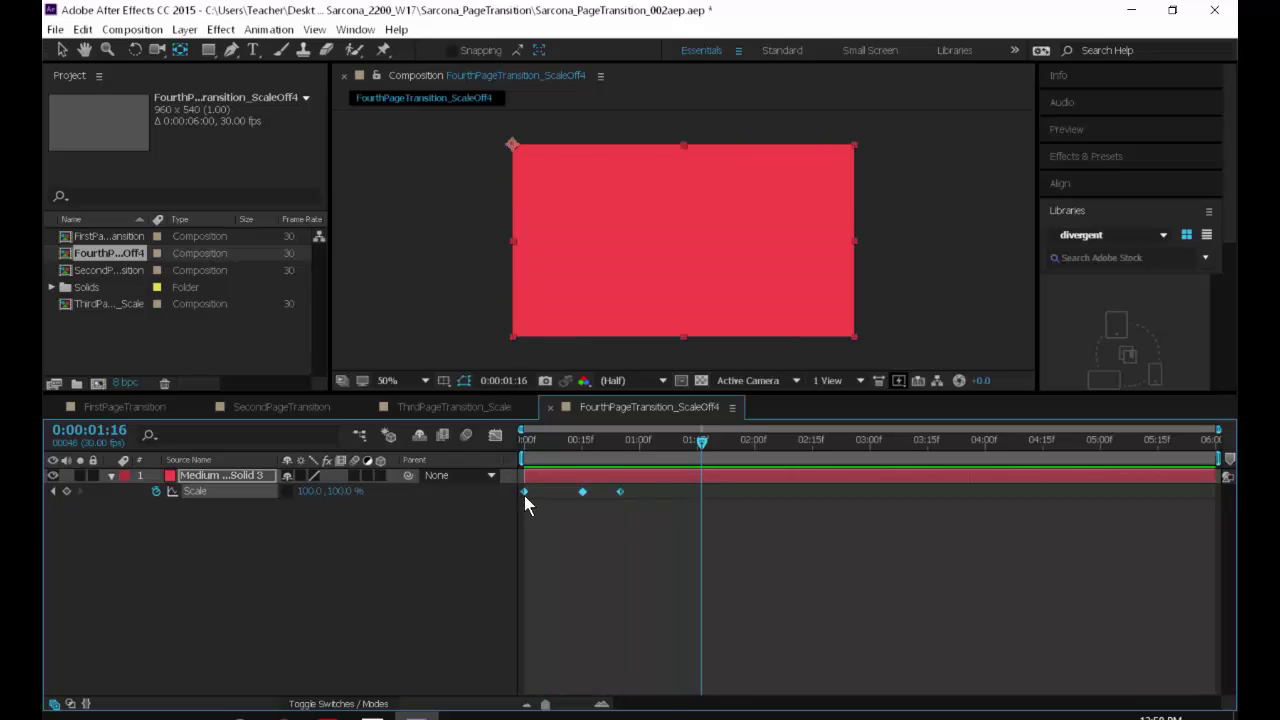
{"action": "right_click", "coordinate": [524, 495]}
{"action": "mouse_move", "coordinate": [660, 687]}
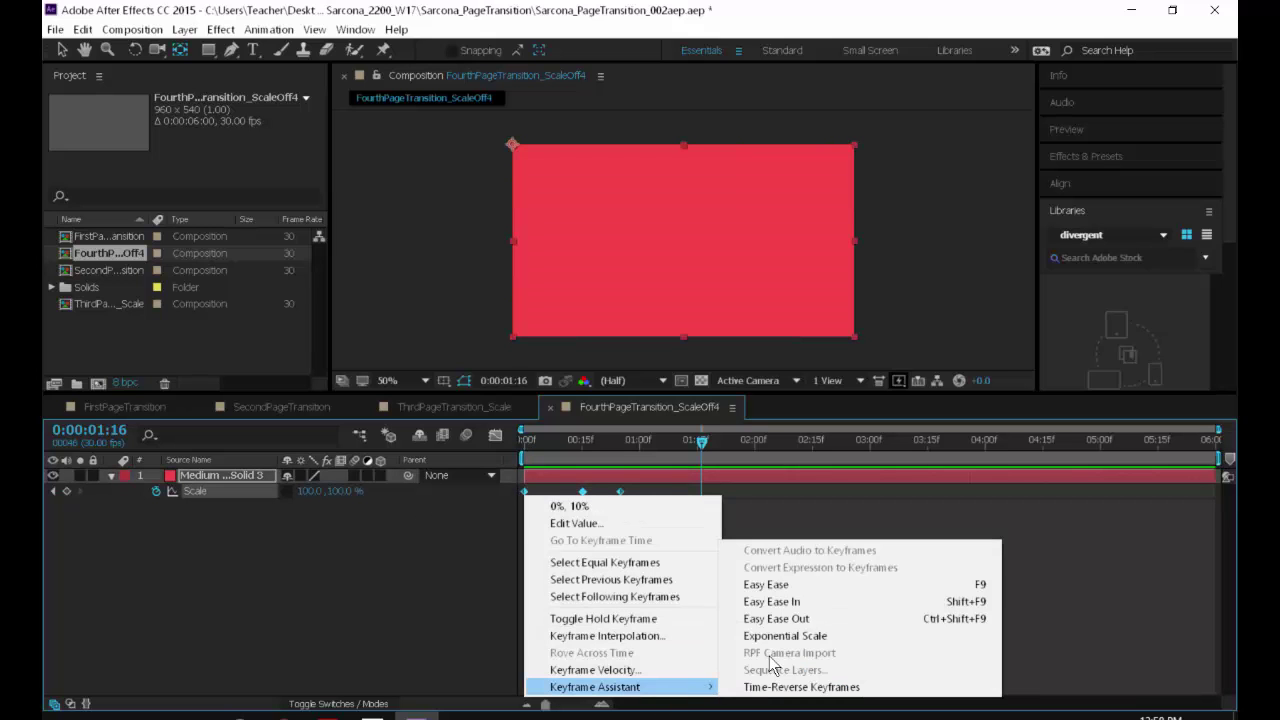
{"action": "left_click", "coordinate": [787, 586]}
Fit the Scale speed curves in the Graph Editor and shorten the first keyframe's outgoing horizontal influence.
{"action": "left_click", "coordinate": [495, 435]}
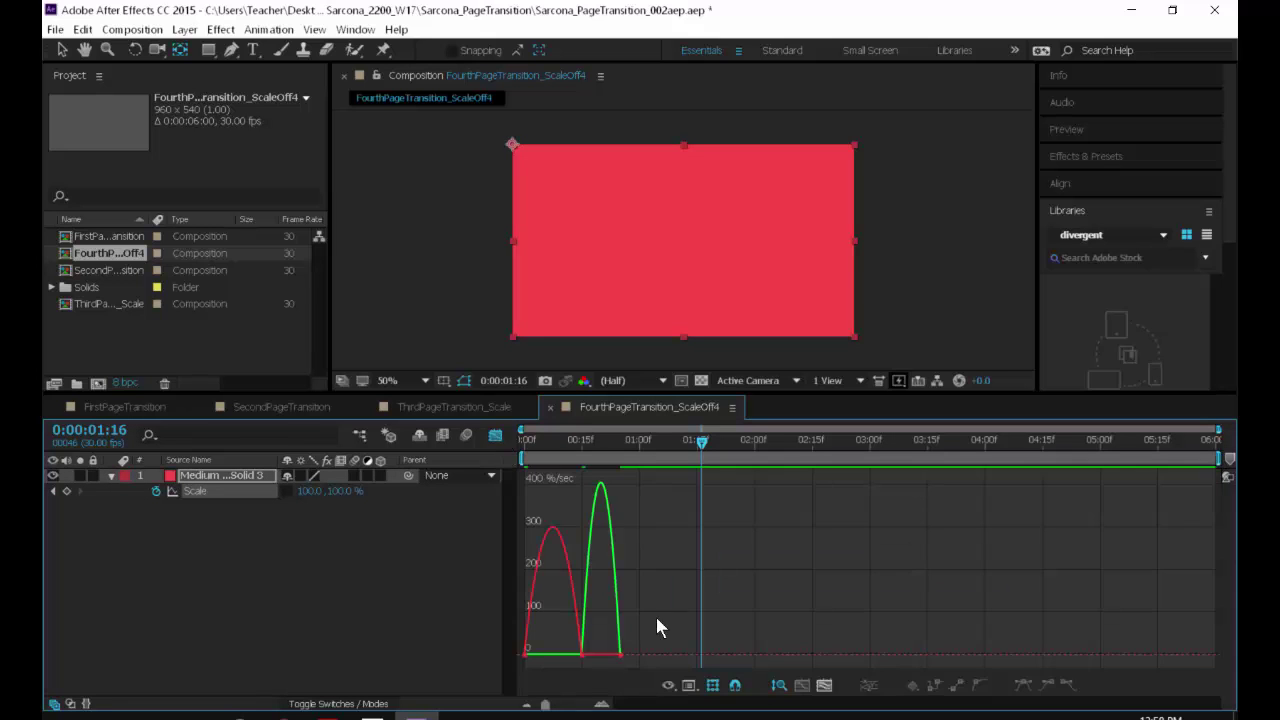
{"action": "right_click", "coordinate": [690, 567]}
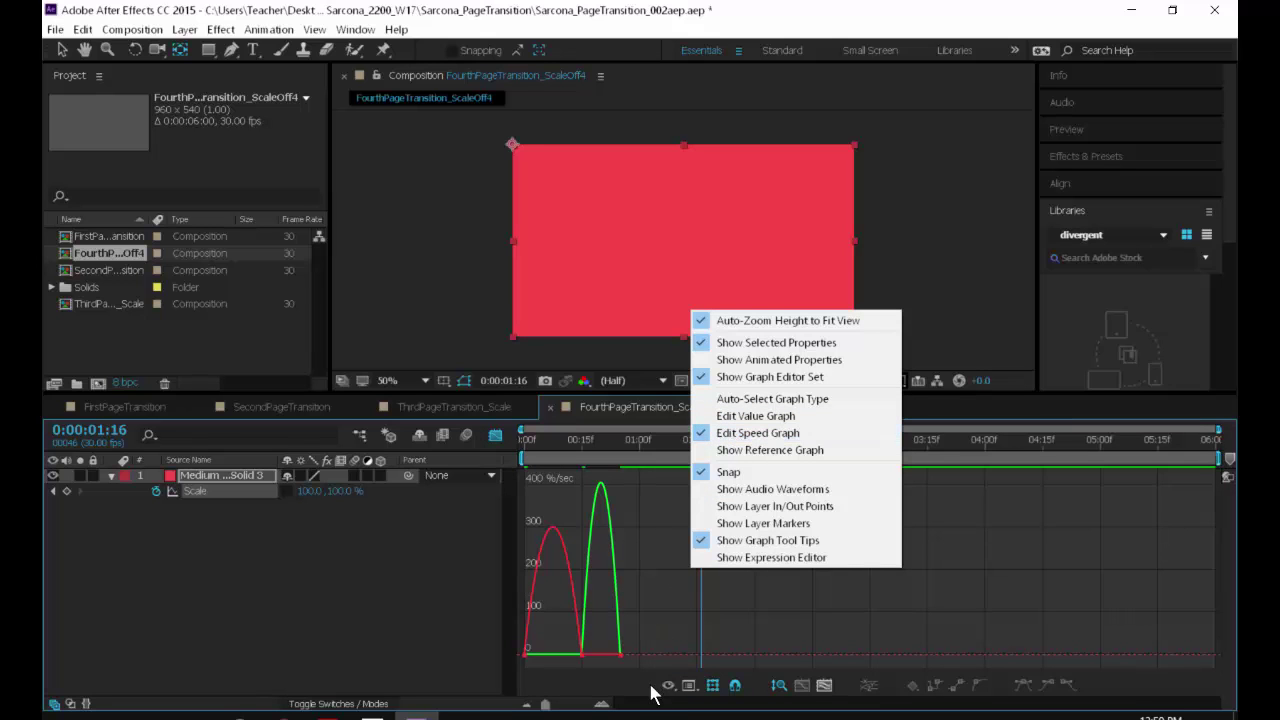
{"action": "left_click", "coordinate": [676, 592]}
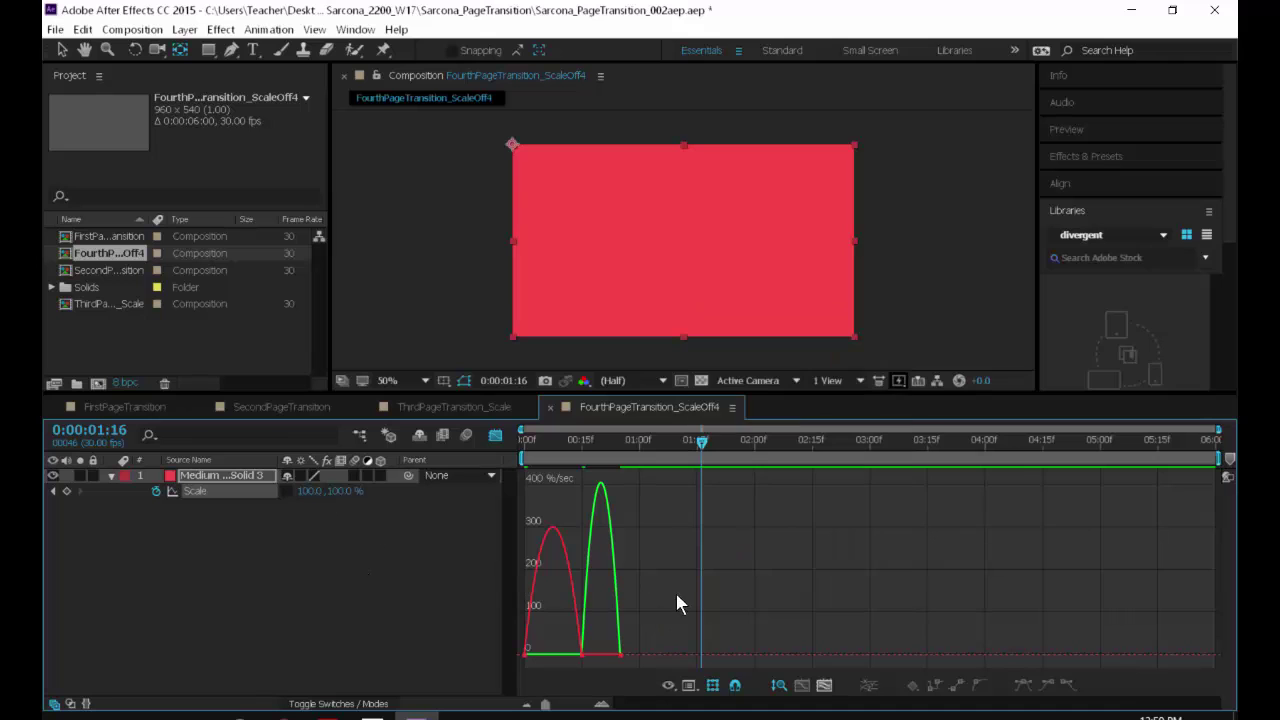
{"action": "left_click", "coordinate": [824, 685]}
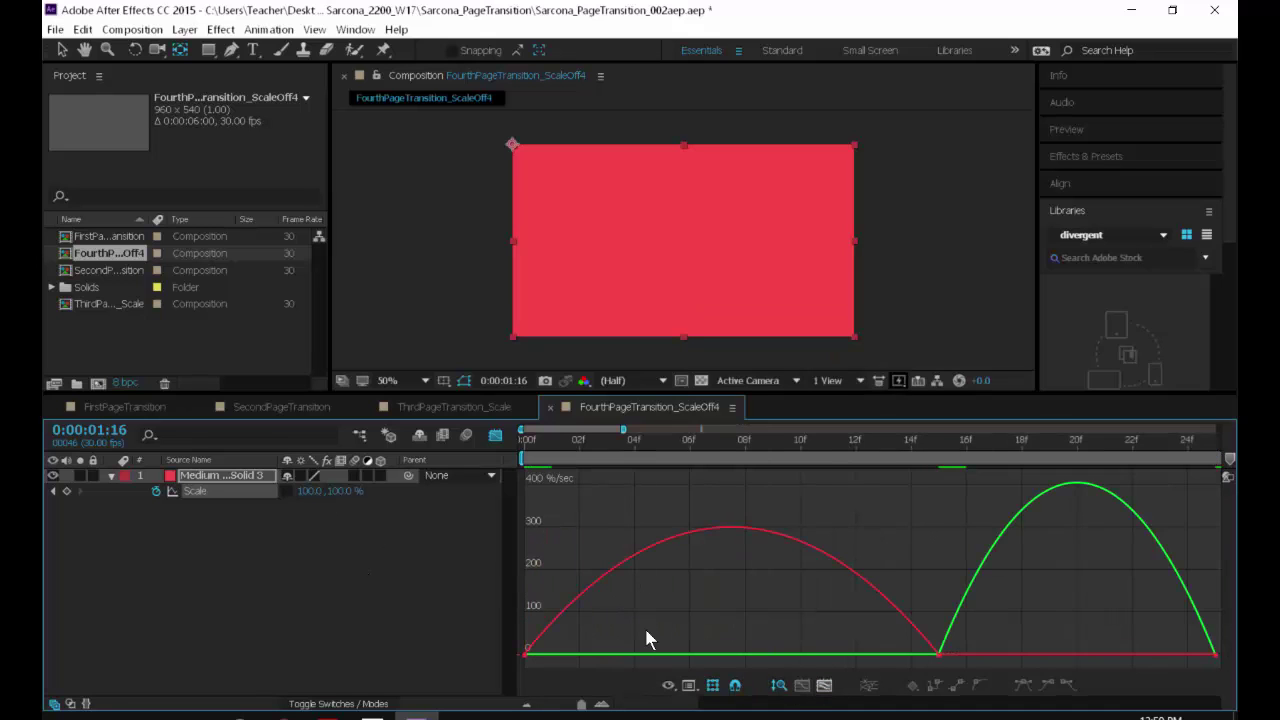
{"action": "left_click", "coordinate": [554, 655]}
{"action": "mouse_move", "coordinate": [594, 656]}
{"action": "left_mouse_down"}
{"action": "mouse_move", "coordinate": [677, 656]}
{"action": "mouse_move", "coordinate": [563, 653]}
{"action": "mouse_move", "coordinate": [594, 656]}
{"action": "left_mouse_up"}
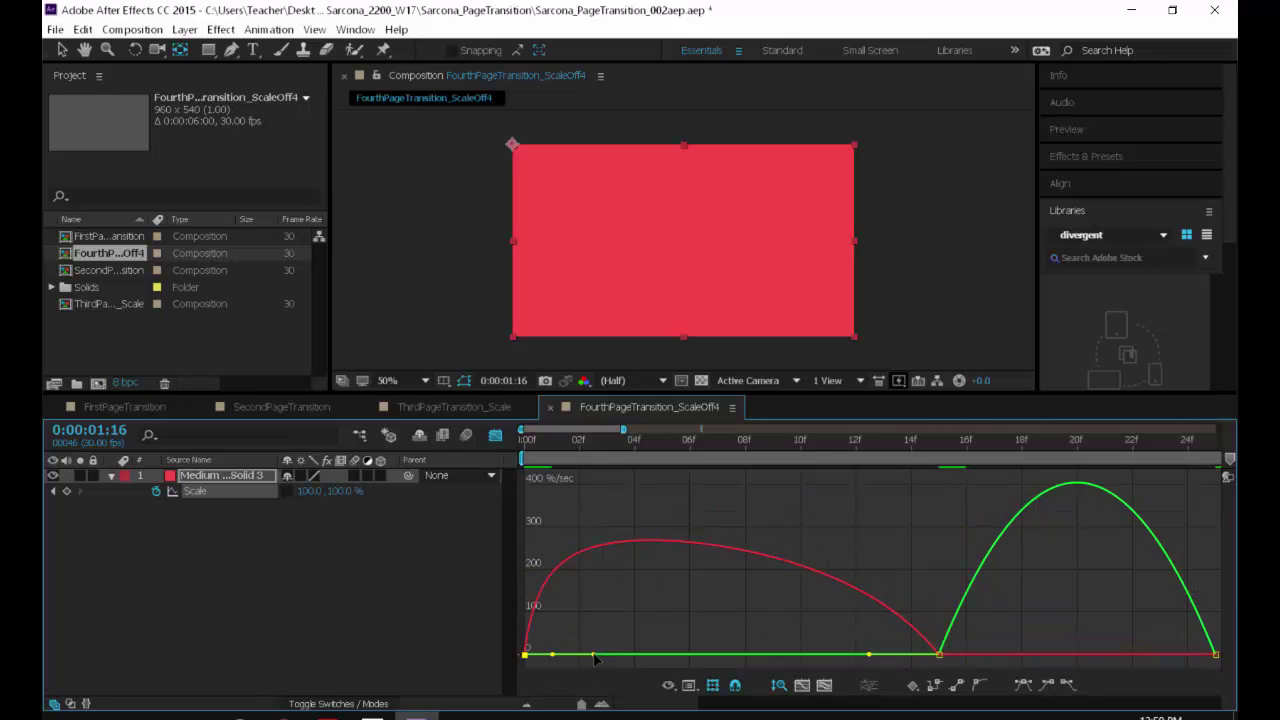
Lengthen the middle Scale keyframe's incoming horizontal influence, extend its outgoing vertical influence to 100%, and return to the layer view.
{"action": "left_click", "coordinate": [850, 655]}
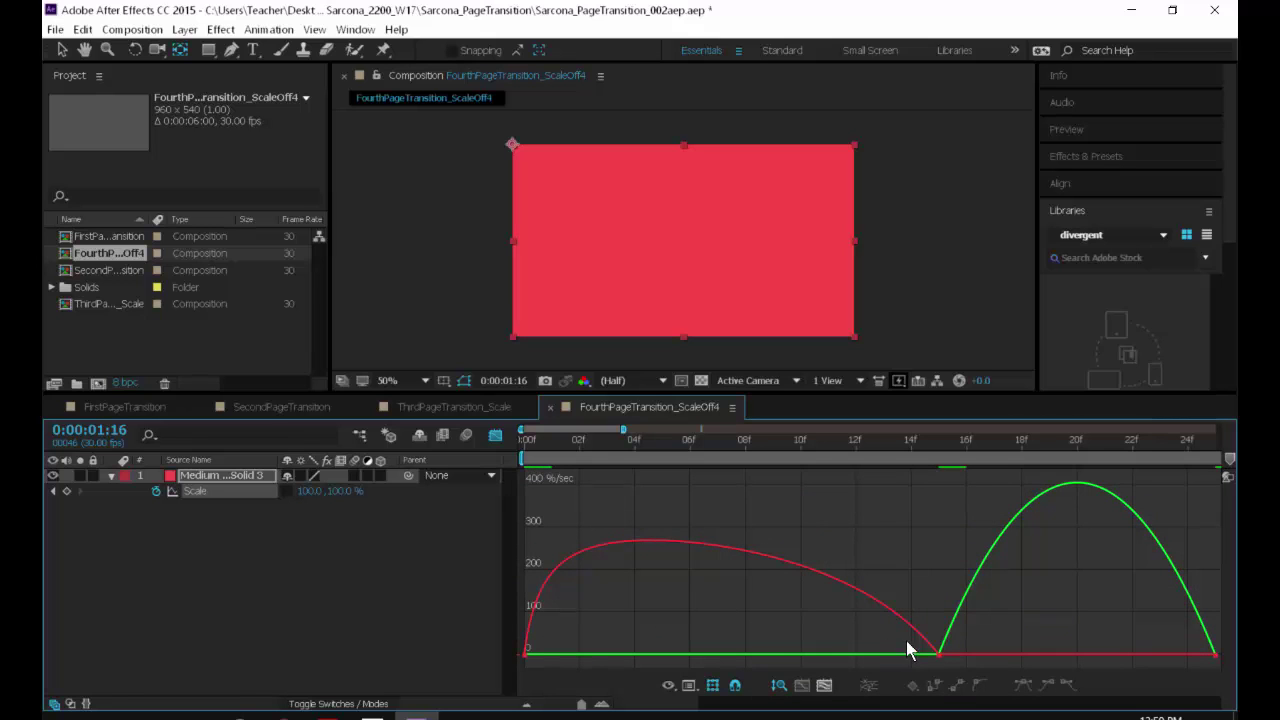
{"action": "left_click", "coordinate": [886, 655]}
{"action": "left_click_drag", "start_coordinate": [866, 657], "coordinate": [702, 655]}
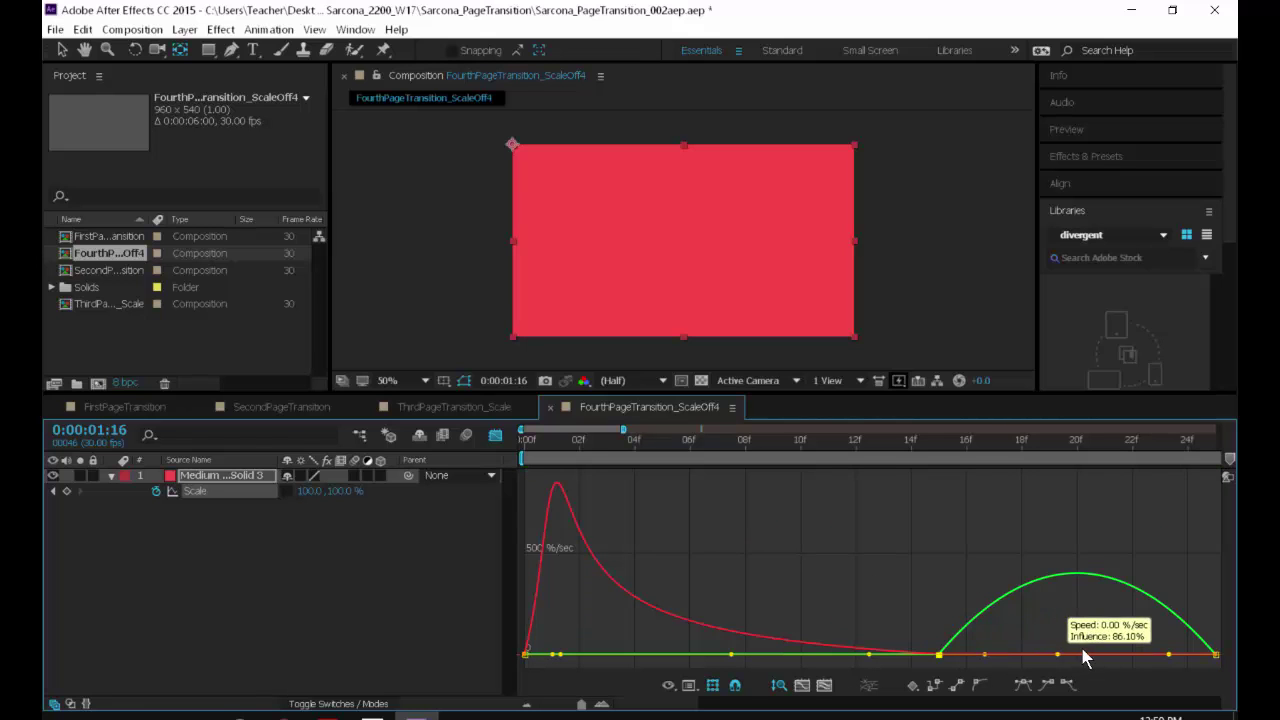
{"action": "left_click_drag", "start_coordinate": [986, 656], "coordinate": [1092, 657]}
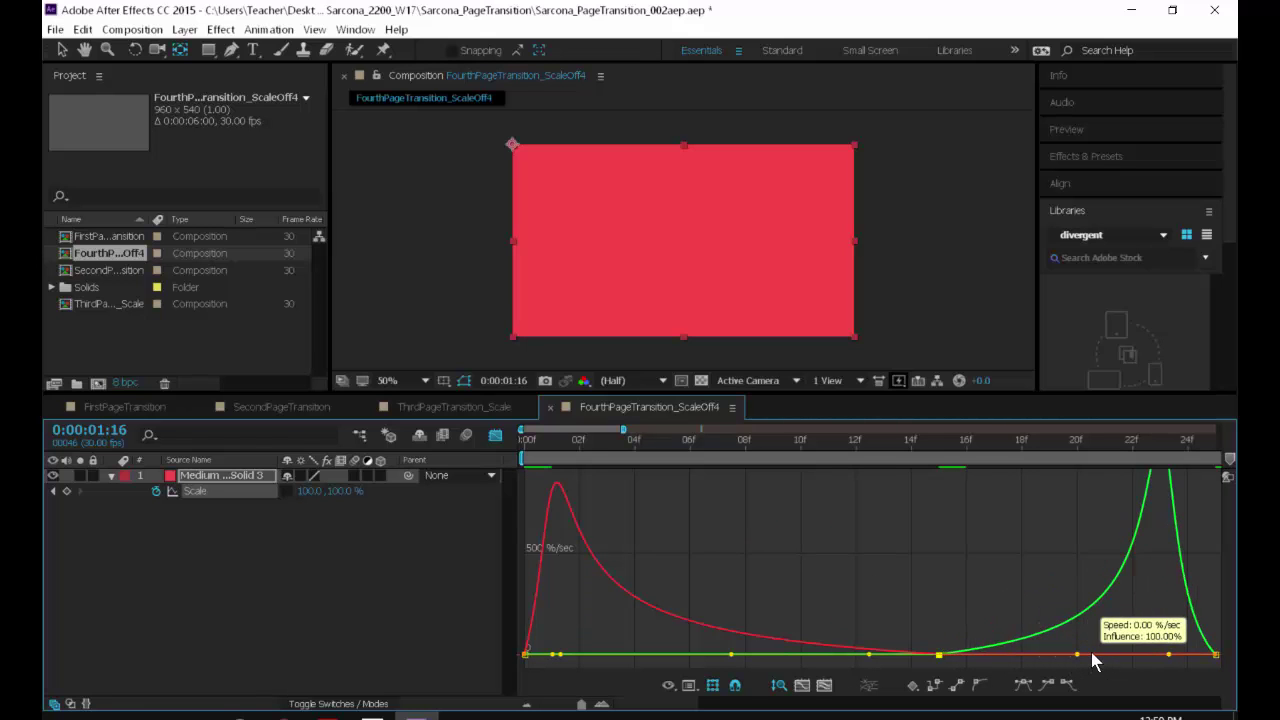
{"action": "left_click", "coordinate": [495, 435]}
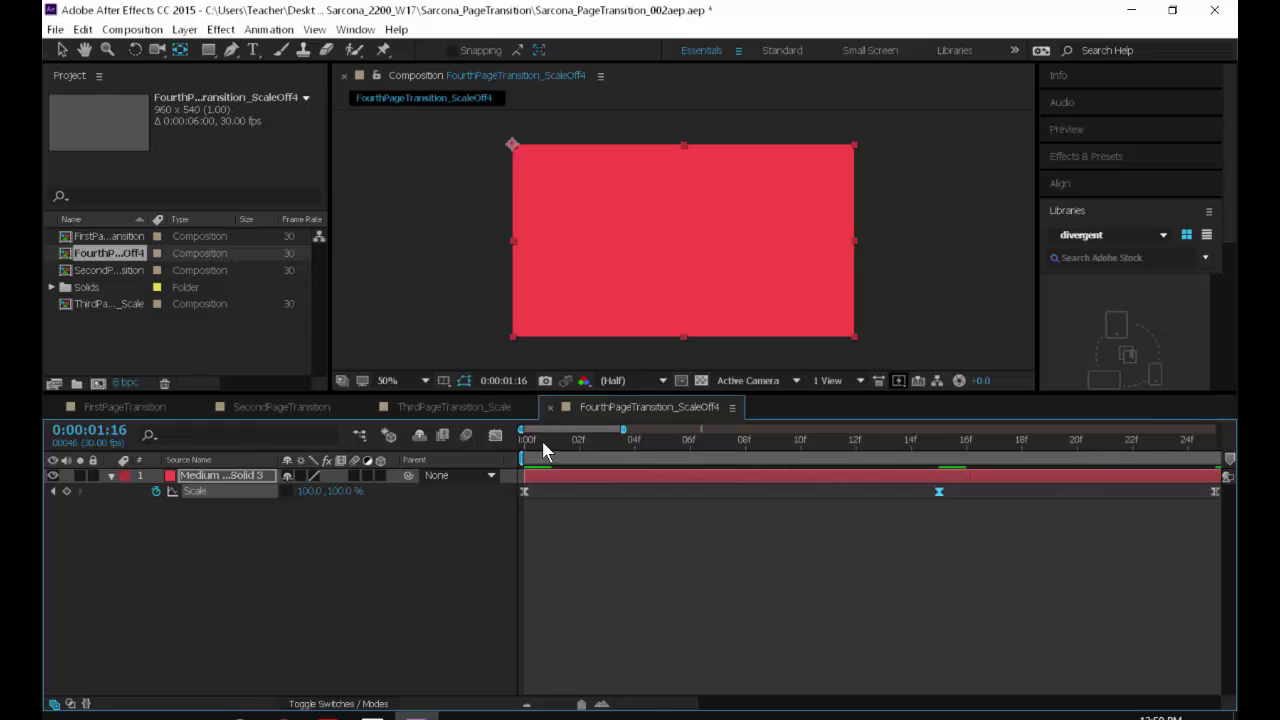
Play the adjusted scale animation and duplicate the animated red solid four times.
{"action": "key", "text": "space"}
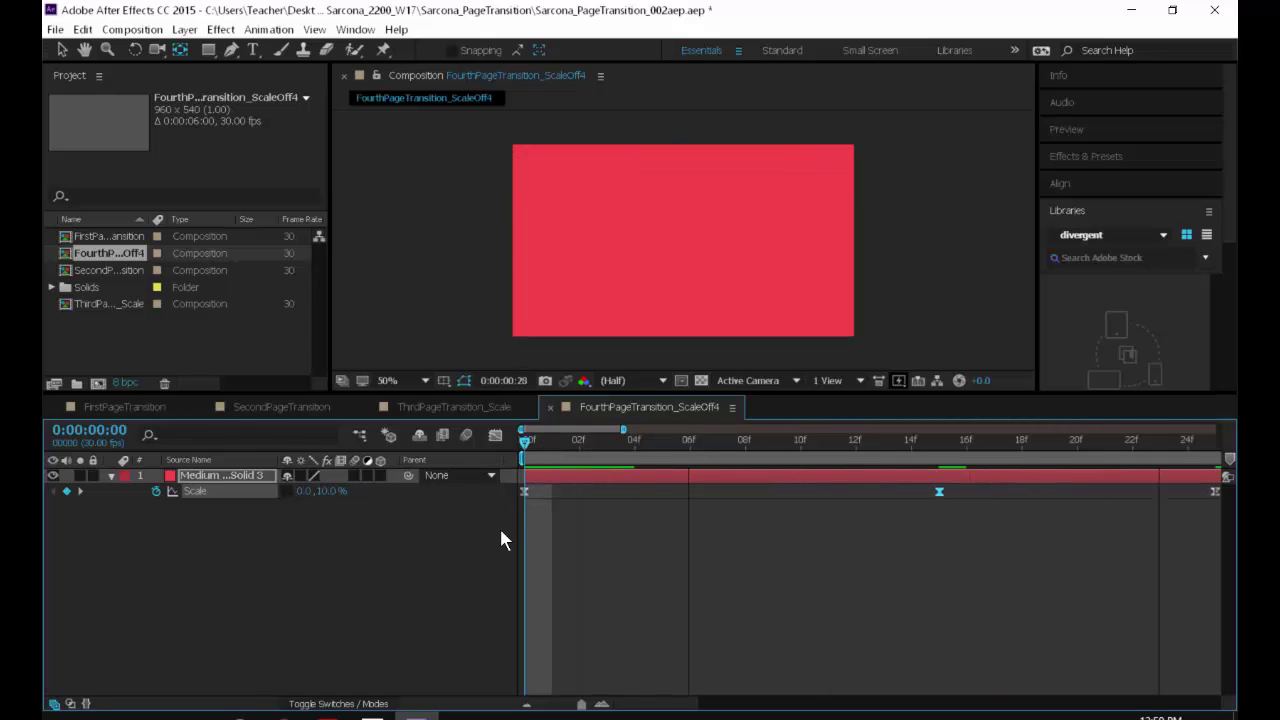
{"action": "key", "text": "ctrl+d"}
{"action": "key", "text": "ctrl+d"}
{"action": "key", "text": "ctrl+d"}
{"action": "key", "text": "ctrl+d"}
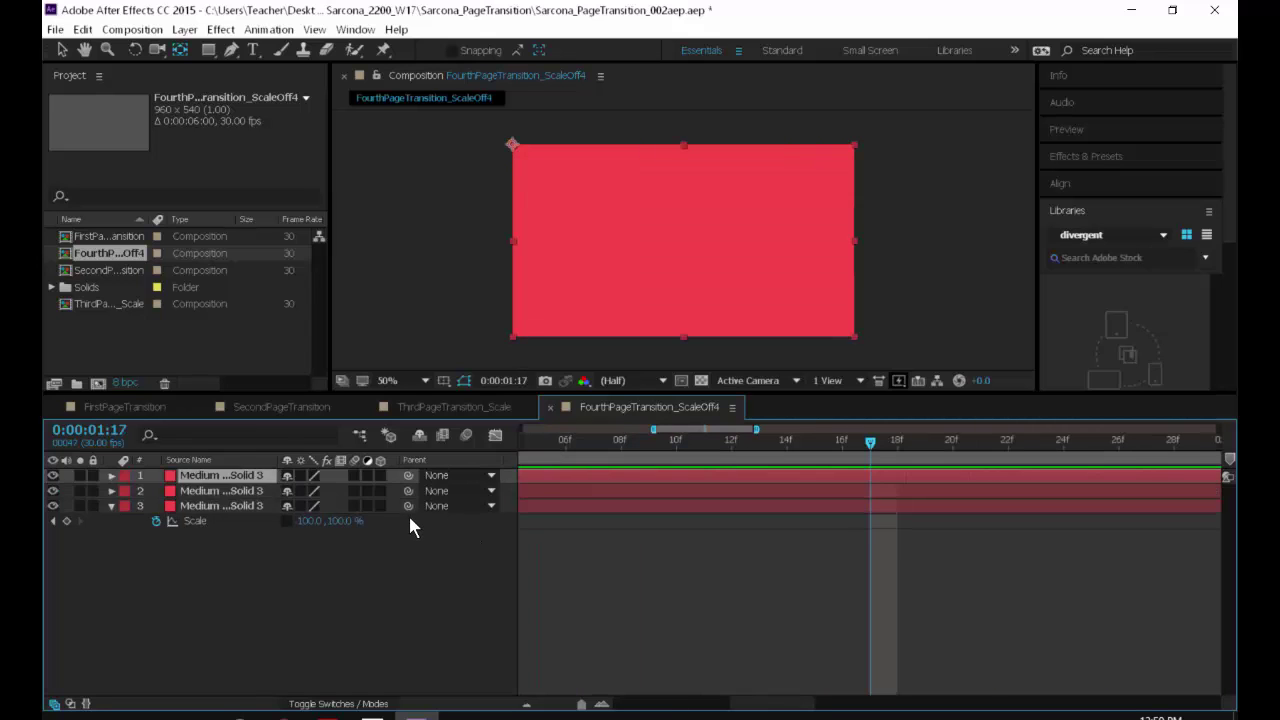
Recolour the solid on layer 4 to a darker red, 852B2B, as a new solid.
{"action": "left_click", "coordinate": [211, 521]}
{"action": "key", "text": "ctrl+shift+y"}
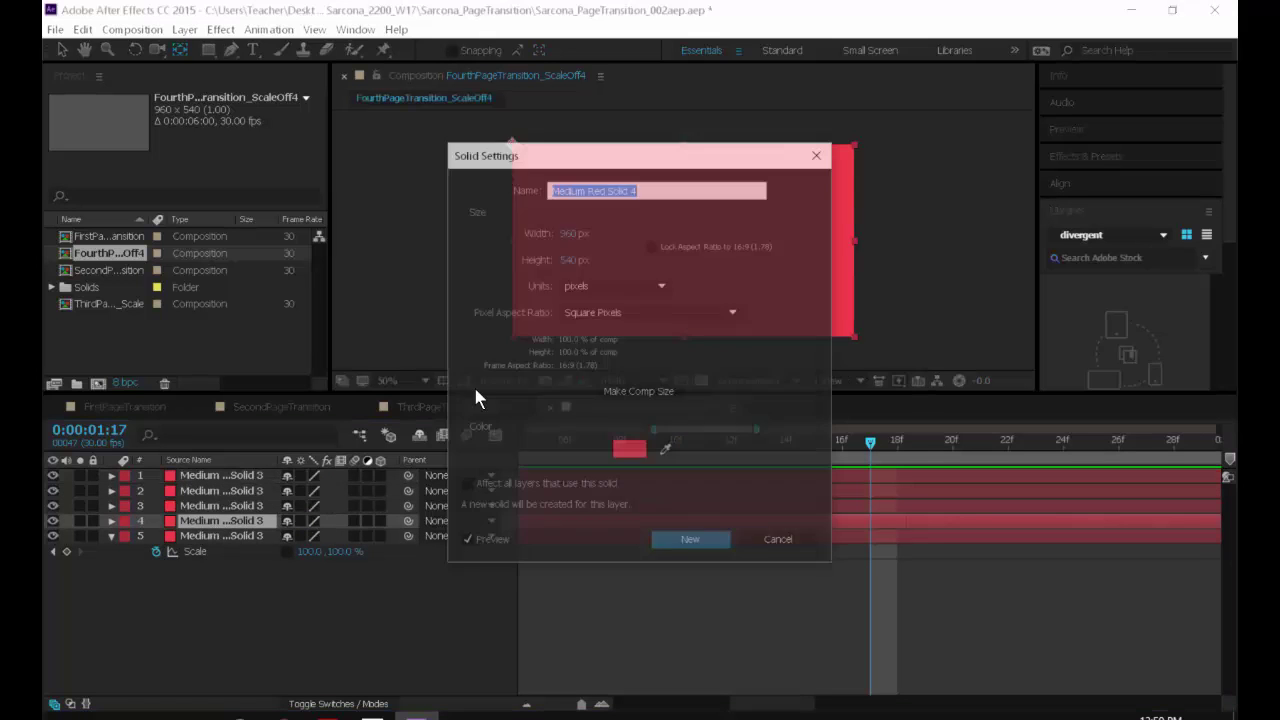
{"action": "left_click", "coordinate": [626, 443]}
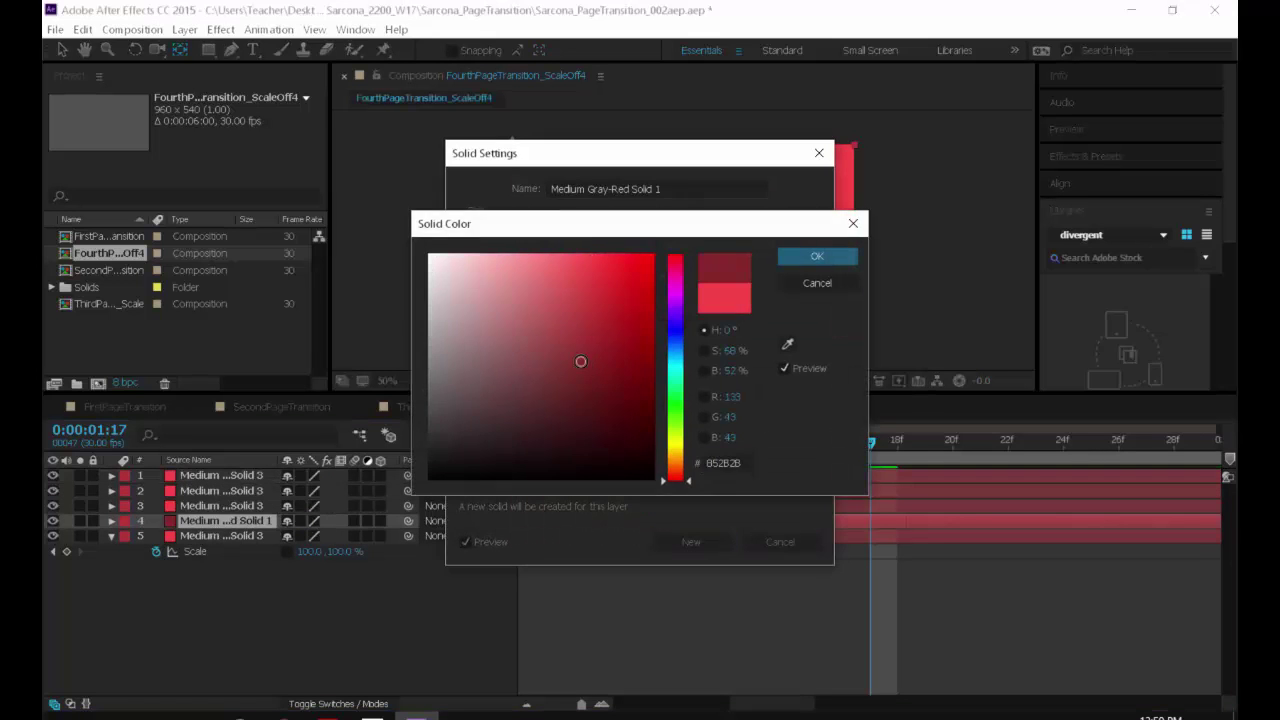
{"action": "key", "text": "Return"}
{"action": "key", "text": "Return"}
Recolour the solid on layer 3 to a deep maroon, darker than layer 4, as a new solid.
{"action": "left_click", "coordinate": [220, 505]}
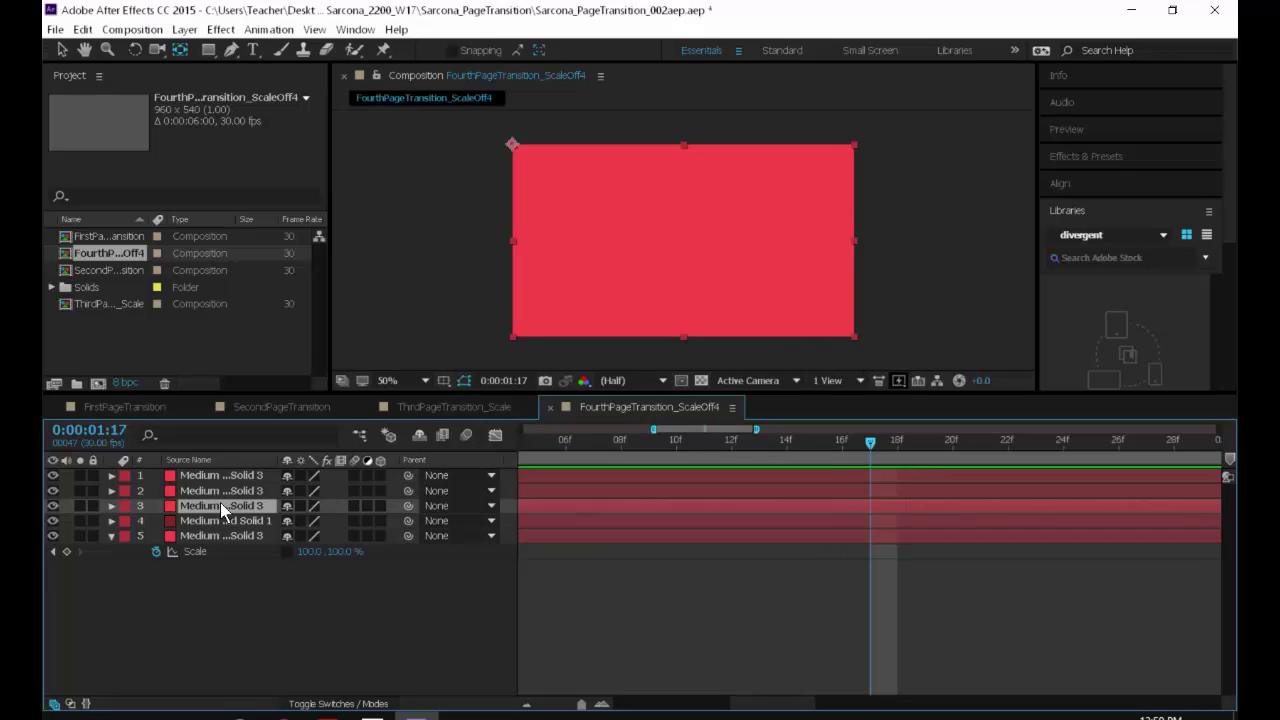
{"action": "key", "text": "ctrl+shift+y"}
{"action": "left_click", "coordinate": [628, 443]}
{"action": "key", "text": "Return"}
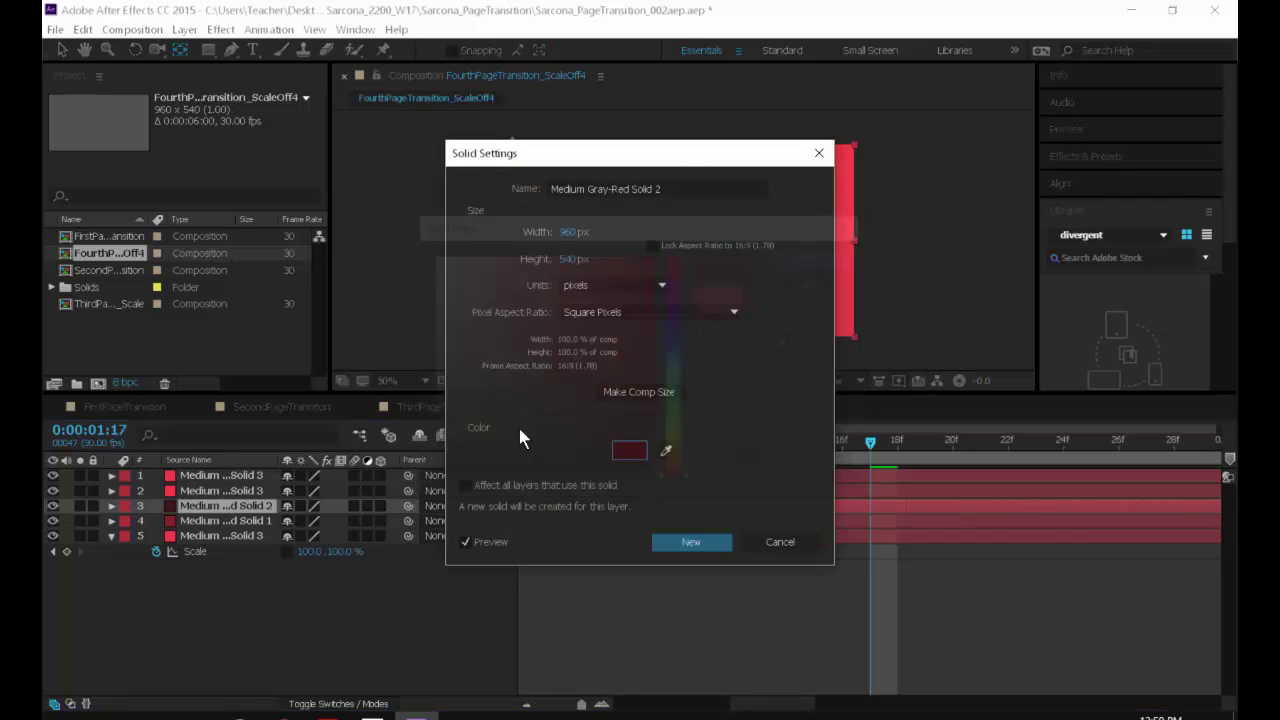
{"action": "key", "text": "Return"}
Recolour the solid on layer 2 to a very dark red, 2A1E1E, as a new solid.
{"action": "left_click", "coordinate": [221, 492]}
{"action": "key", "text": "ctrl+shift+y"}
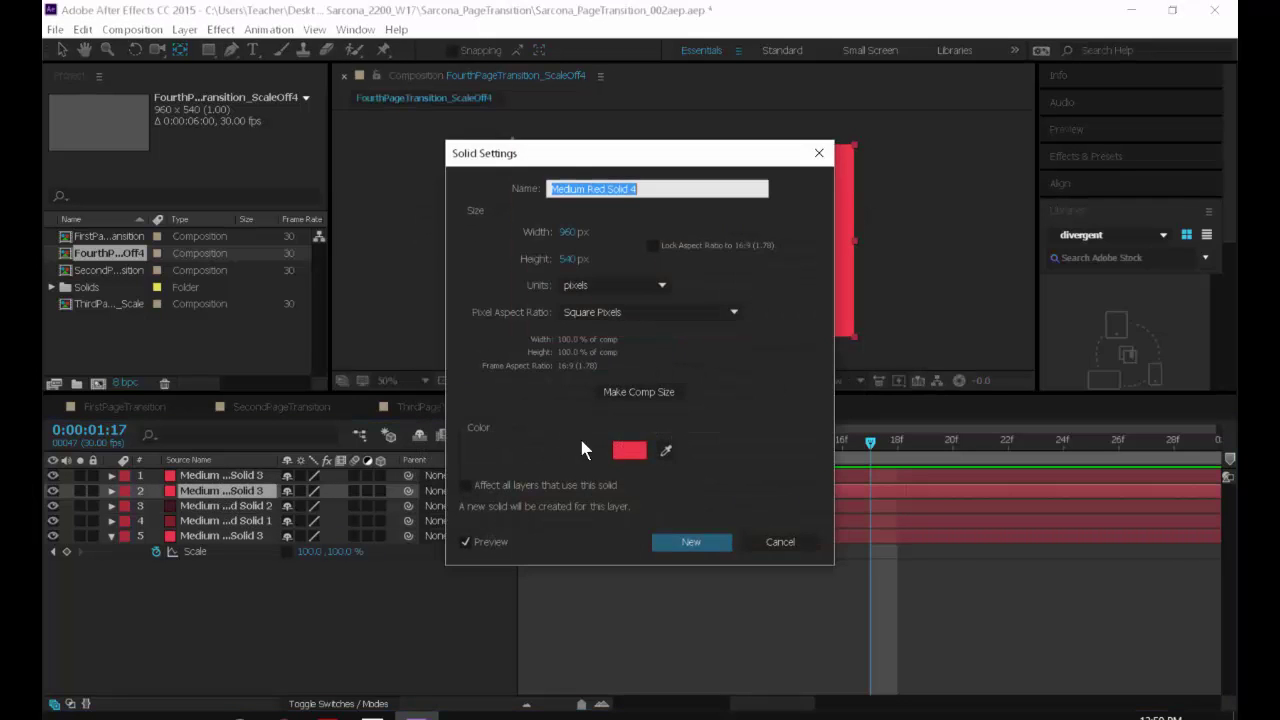
{"action": "left_click", "coordinate": [621, 448]}
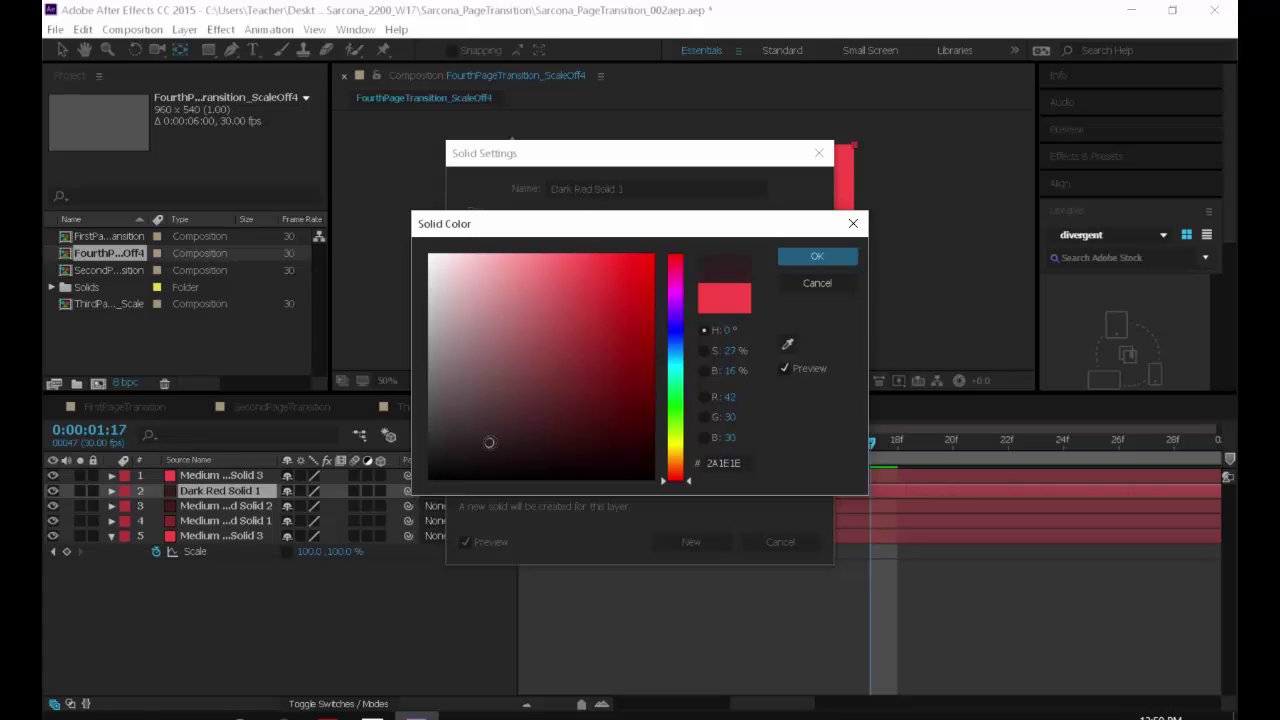
{"action": "key", "text": "Return"}
{"action": "key", "text": "Return"}
Recolour the topmost solid to a near-black tone, the darkest of the stack, as a new solid.
{"action": "key", "text": "ctrl+y"}
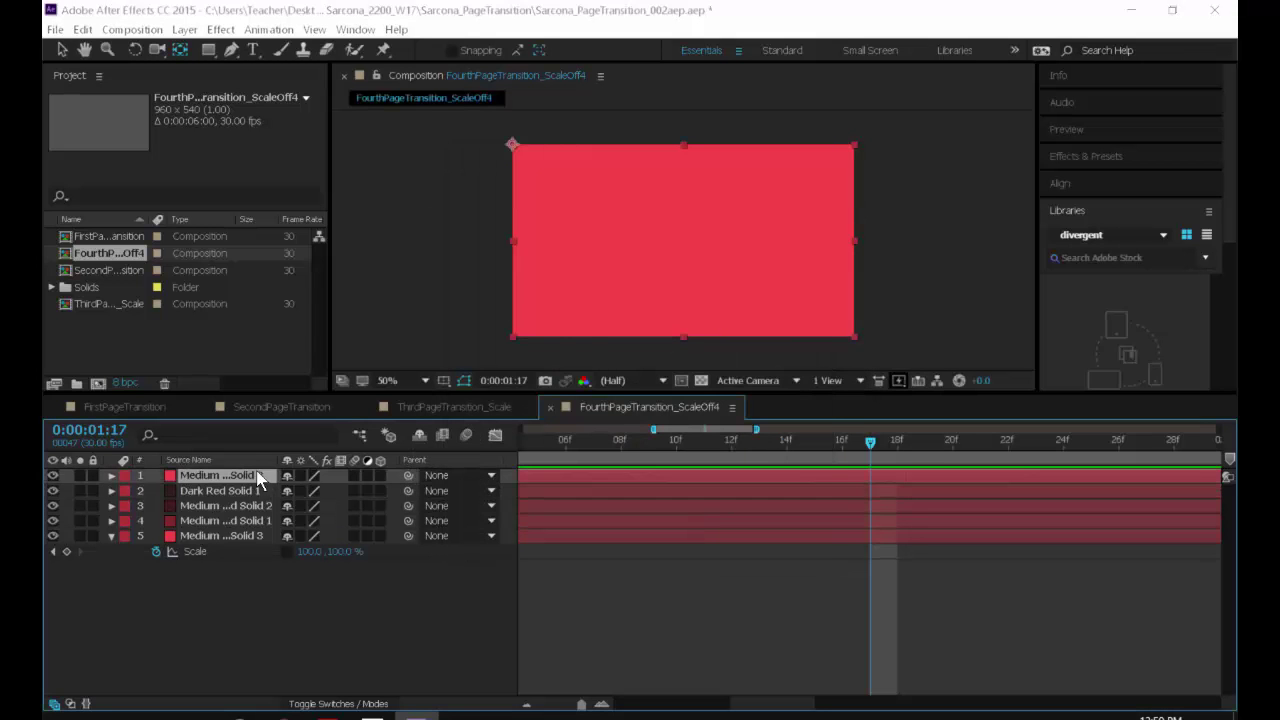
{"action": "left_click", "coordinate": [630, 449]}
{"action": "left_click", "coordinate": [438, 455]}
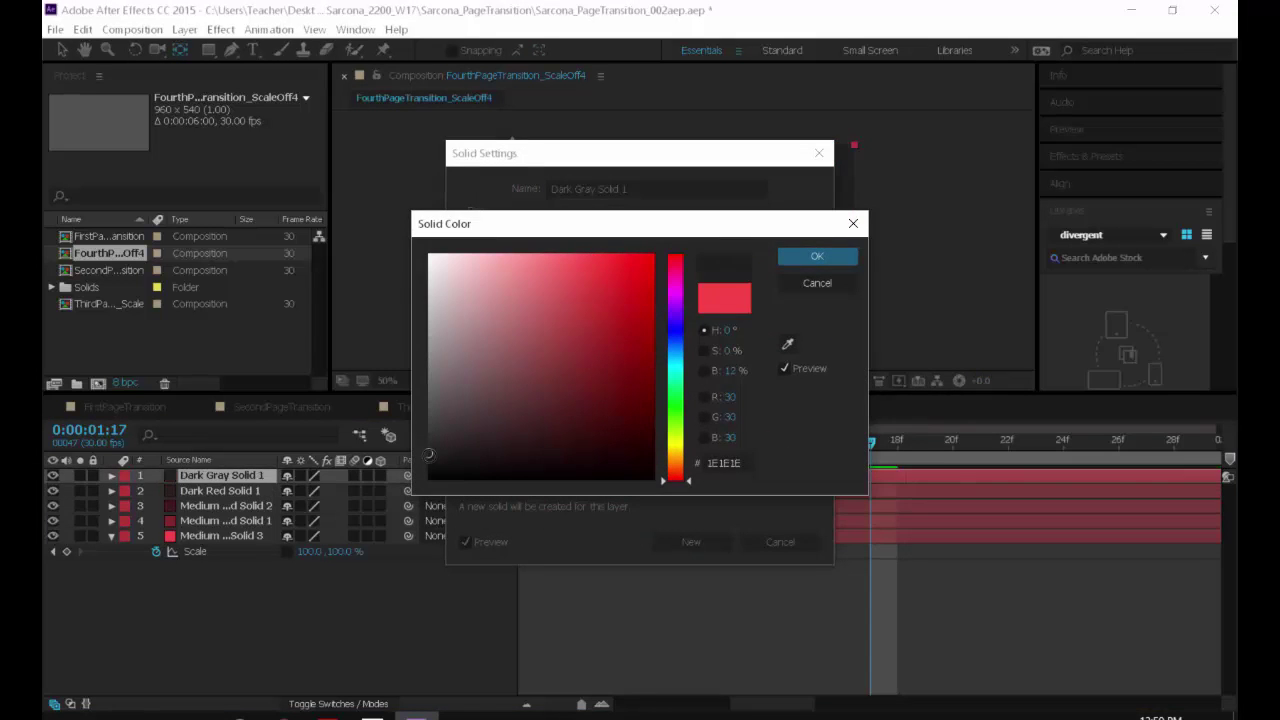
{"action": "key", "text": "Return"}
{"action": "key", "text": "Return"}
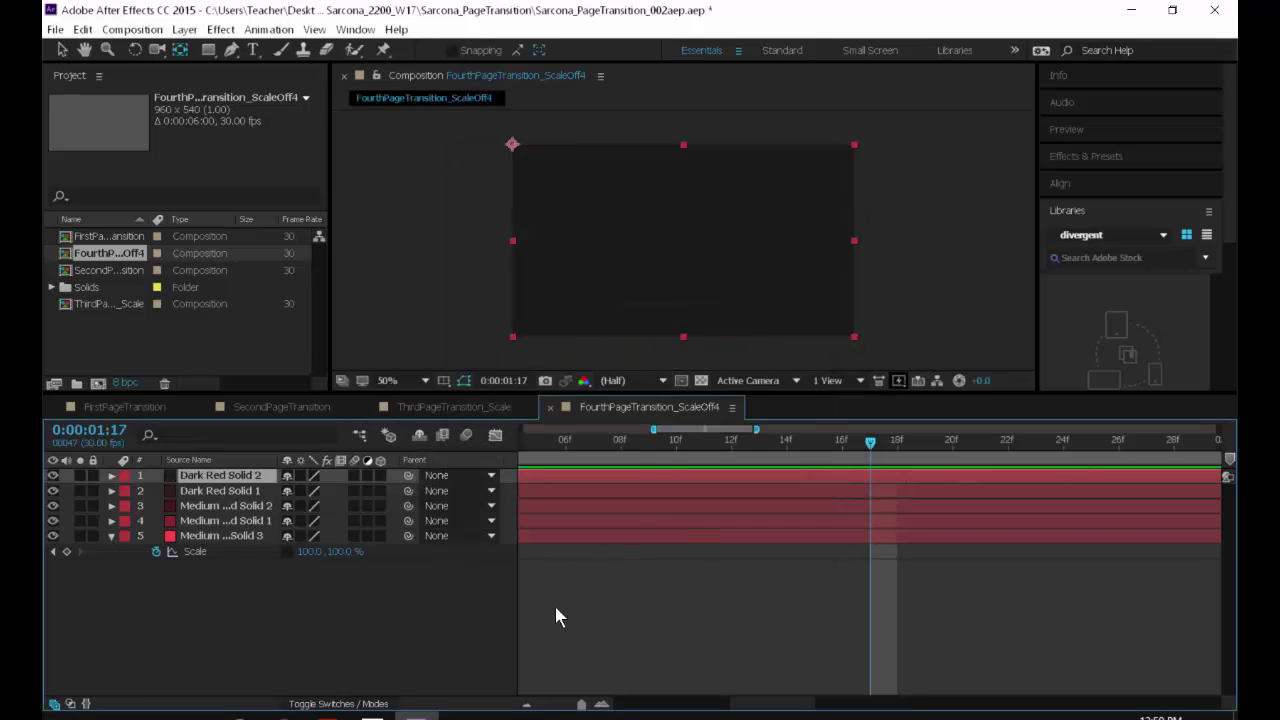
Stagger the four duplicate solids in time so they start one after another a few frames apart, with the topmost layer last.
{"action": "left_click_drag", "start_coordinate": [581, 704], "coordinate": [545, 704]}
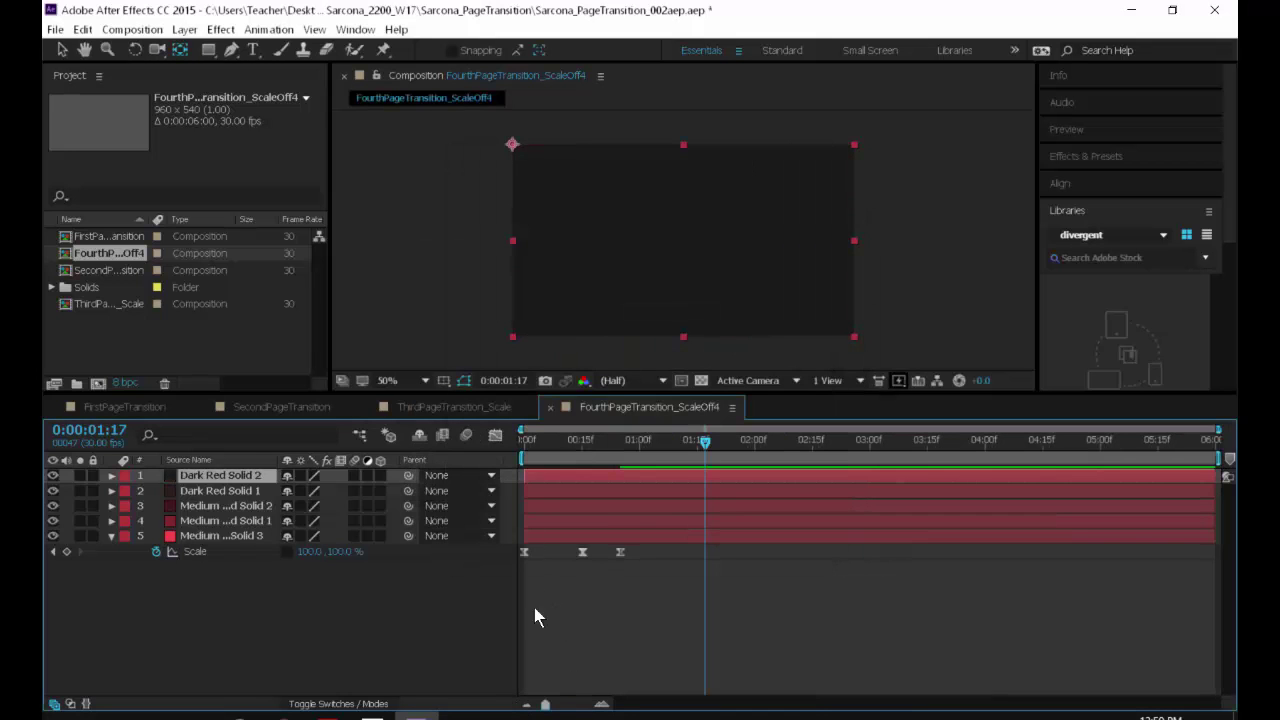
{"action": "left_click", "coordinate": [61, 49]}
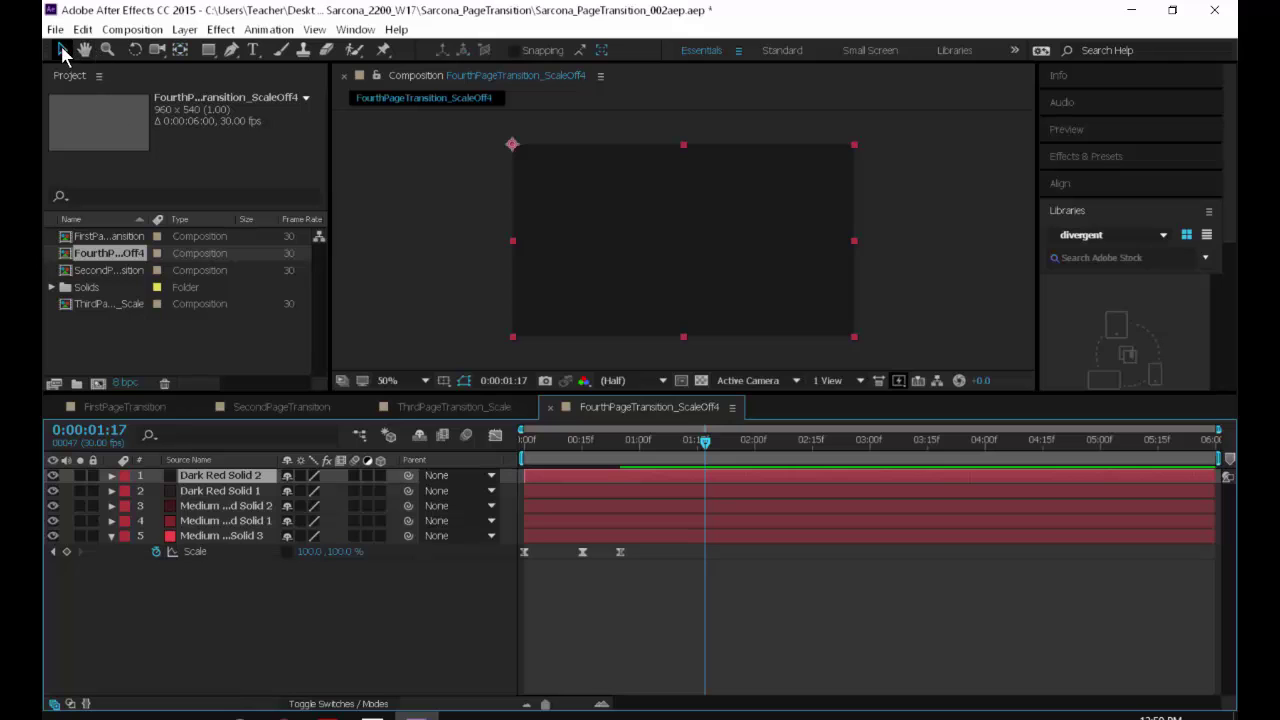
{"action": "left_click_drag", "start_coordinate": [559, 523], "coordinate": [625, 475]}
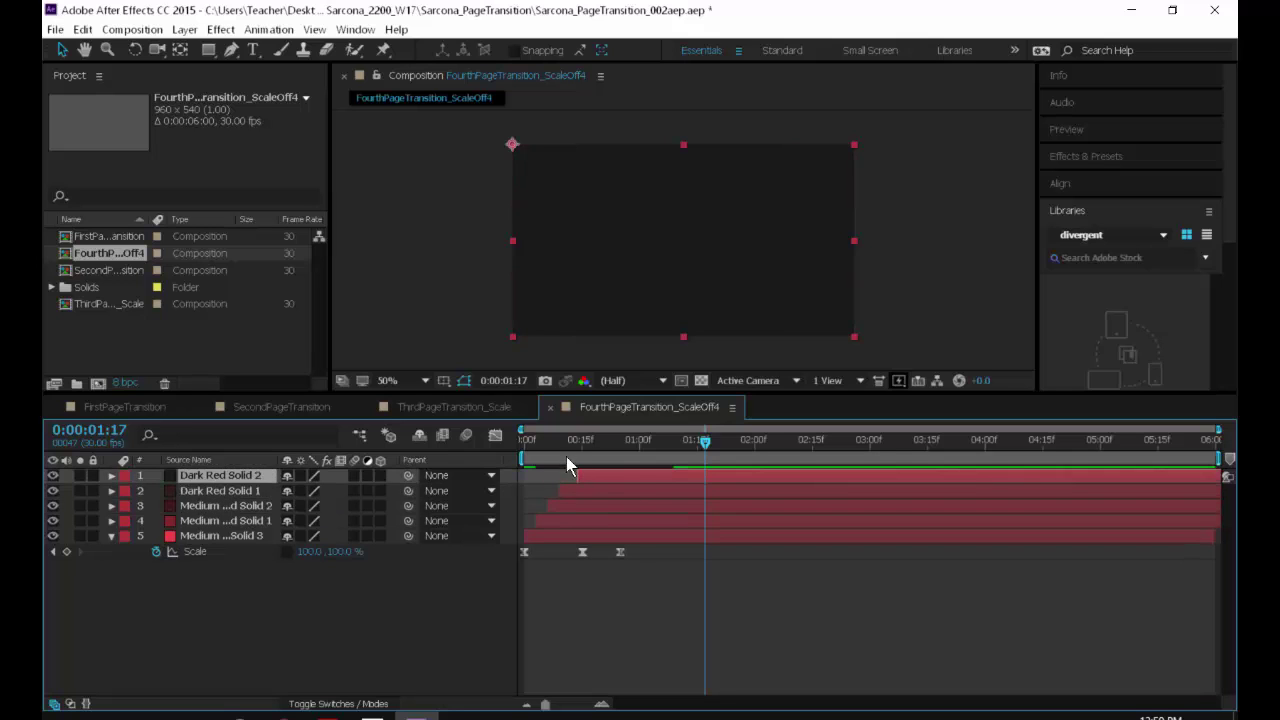
Play the staggered transition from the start of the composition.
{"action": "key", "text": "Home"}
{"action": "left_click", "coordinate": [384, 600]}
{"action": "key", "text": "space"}
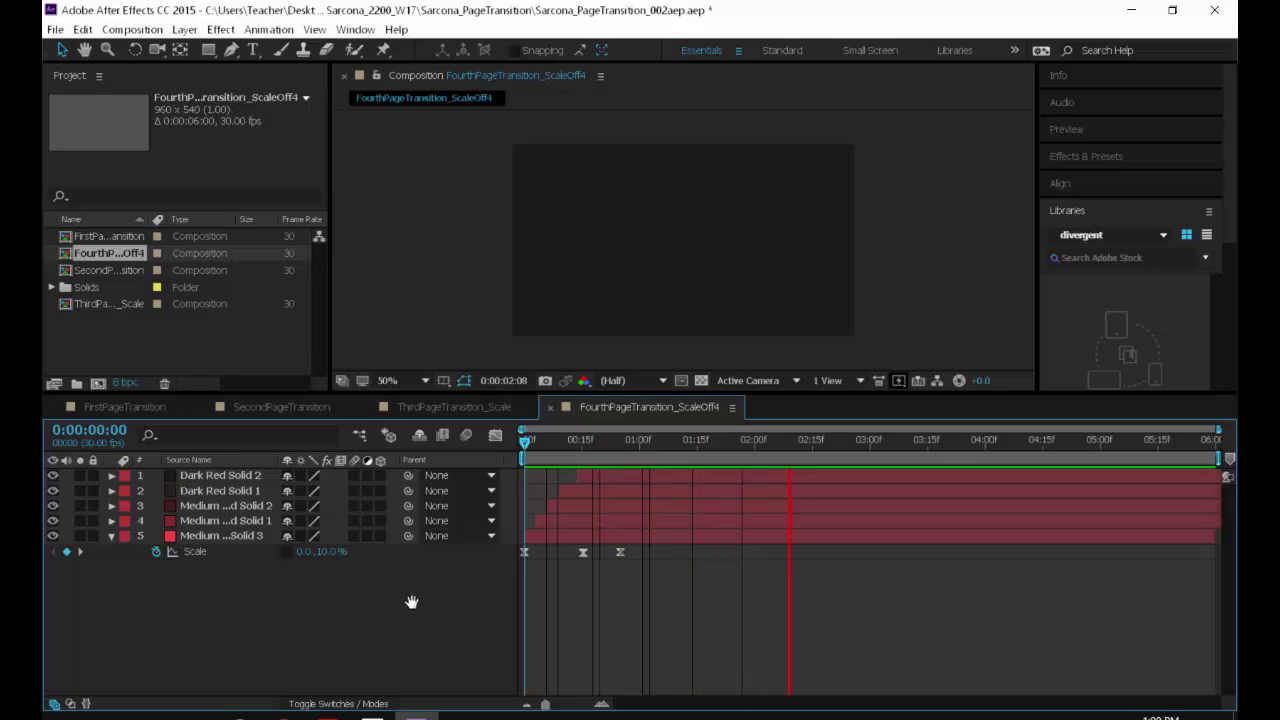
Enable motion blur for all five solids and for the composition, and replay the transition from the start.
{"action": "left_click_drag", "start_coordinate": [354, 475], "coordinate": [354, 490]}
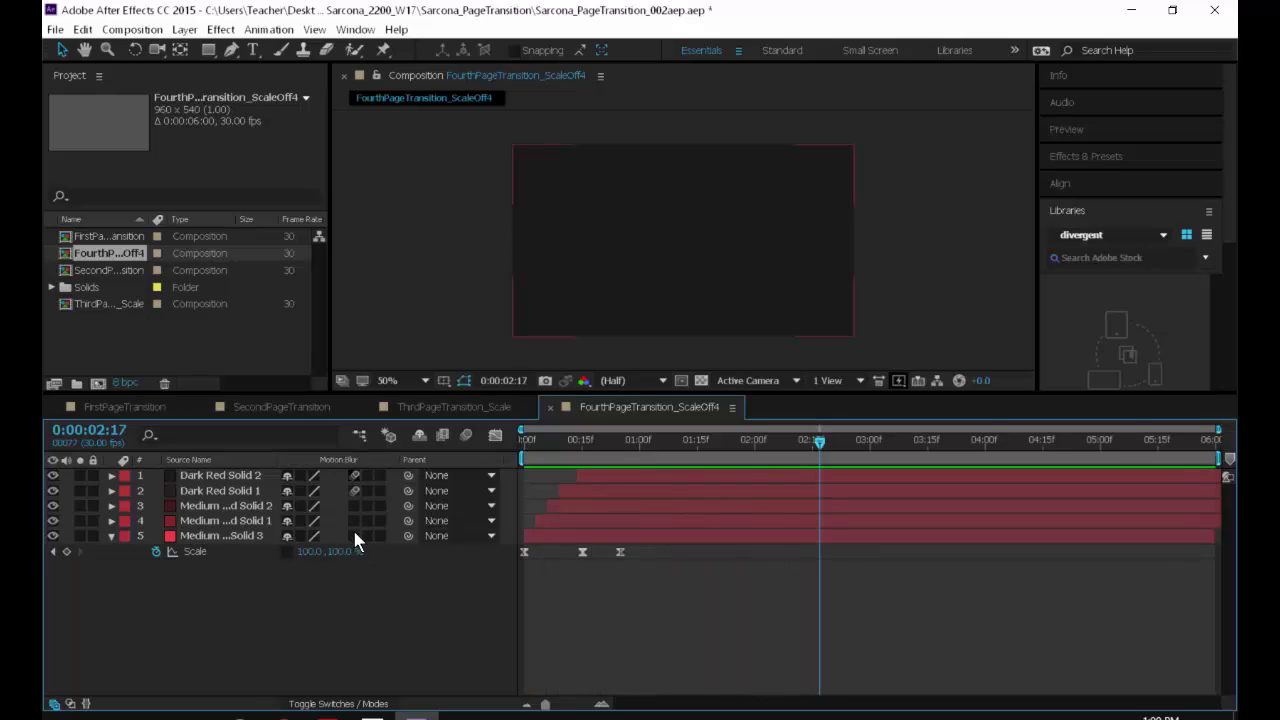
{"action": "left_click", "coordinate": [466, 435]}
{"action": "key", "text": "space"}
{"action": "key", "text": "space"}
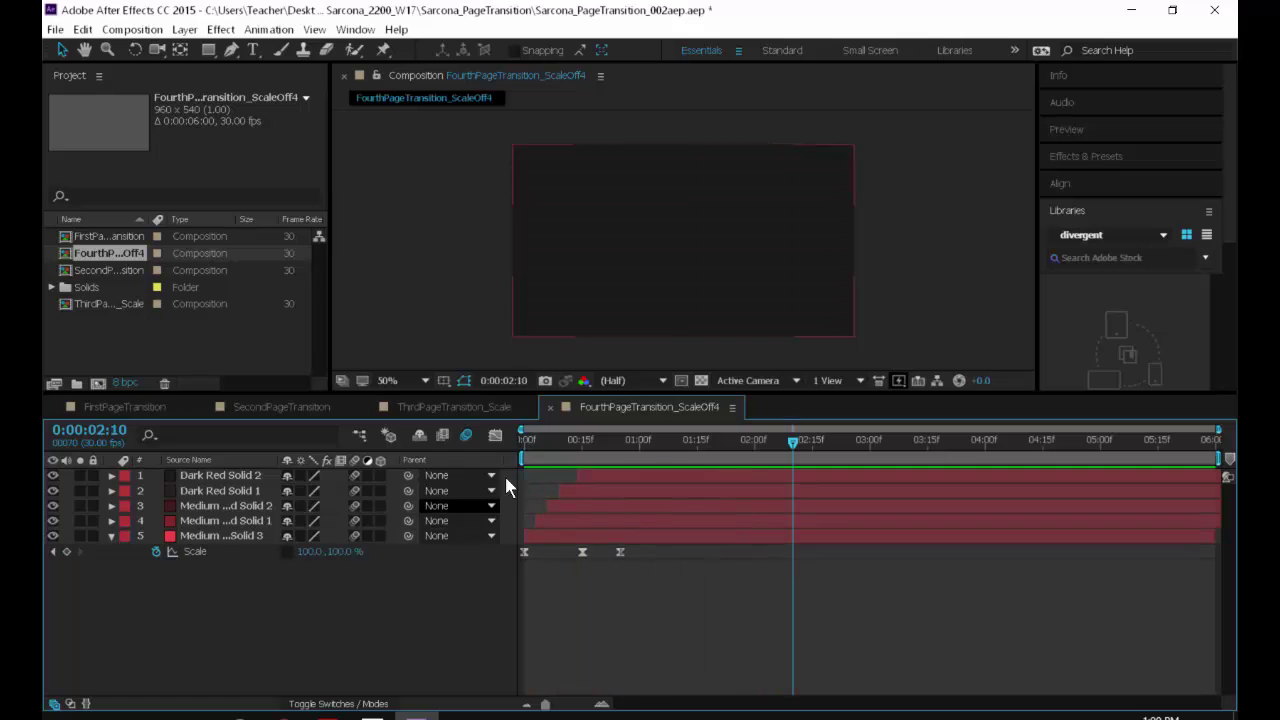
{"action": "key", "text": "space"}
{"action": "key", "text": "space"}
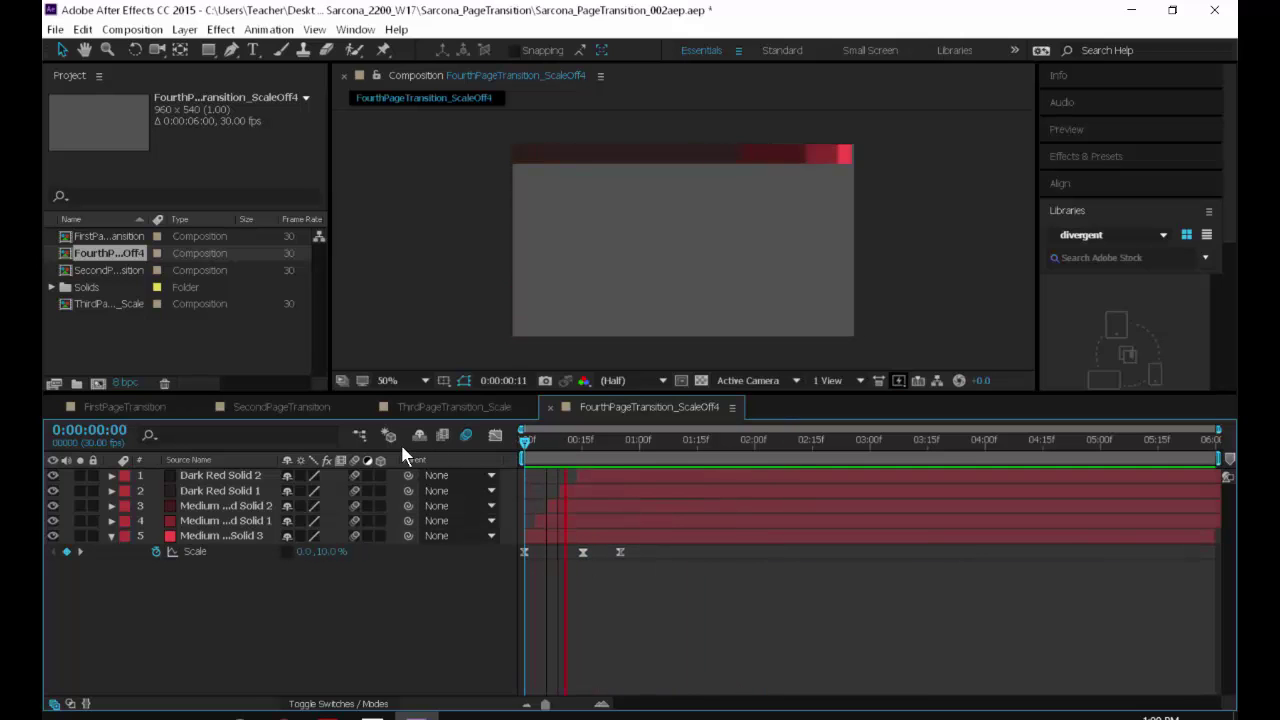